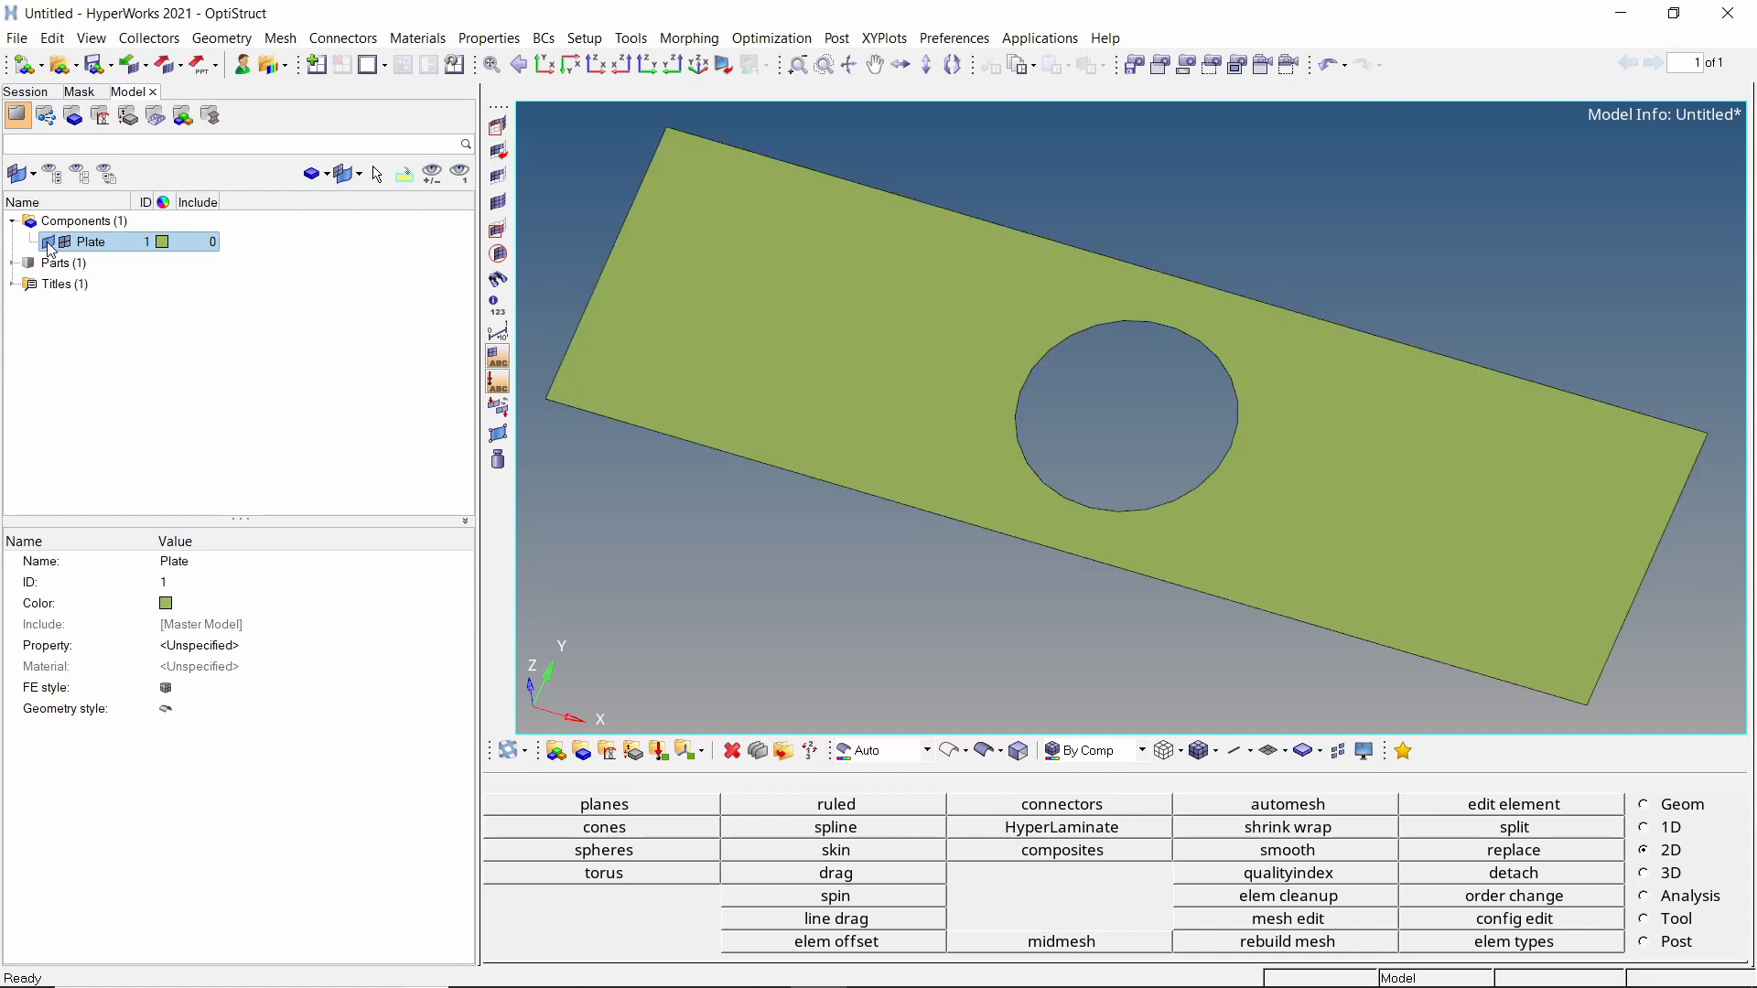
Create a new material named alu in the model.
right_click(332, 239)
mouse_move(429, 250)
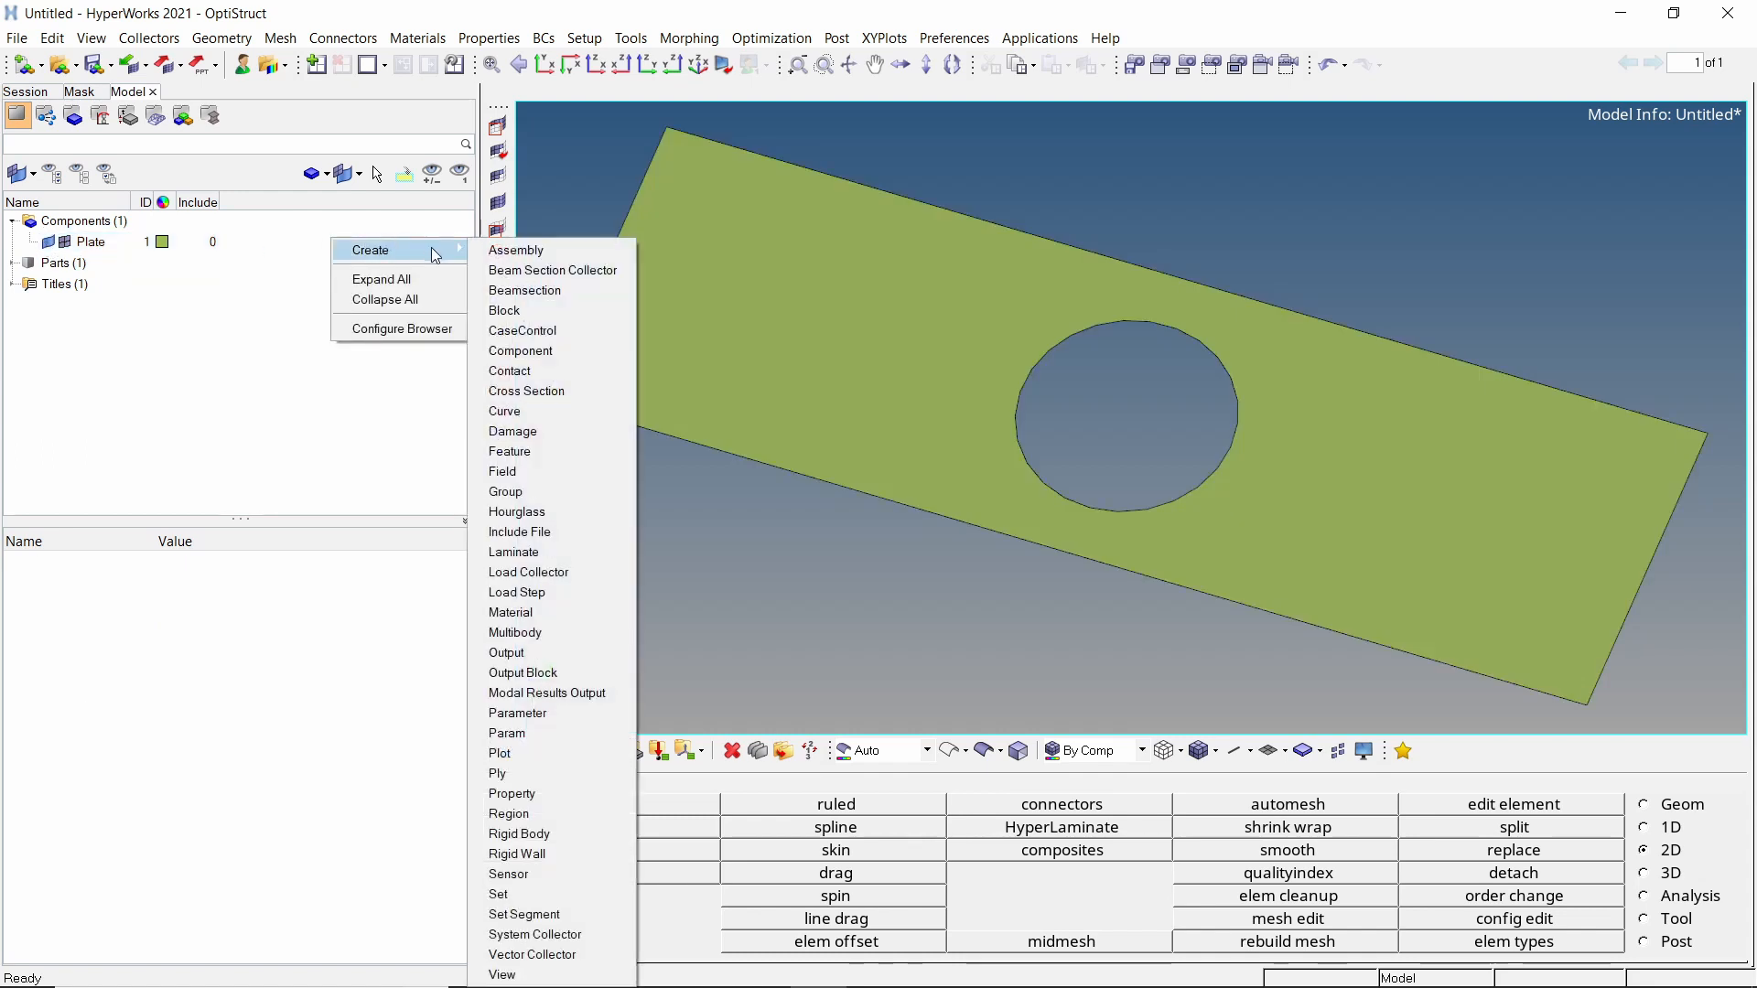
click(564, 609)
text(alu)
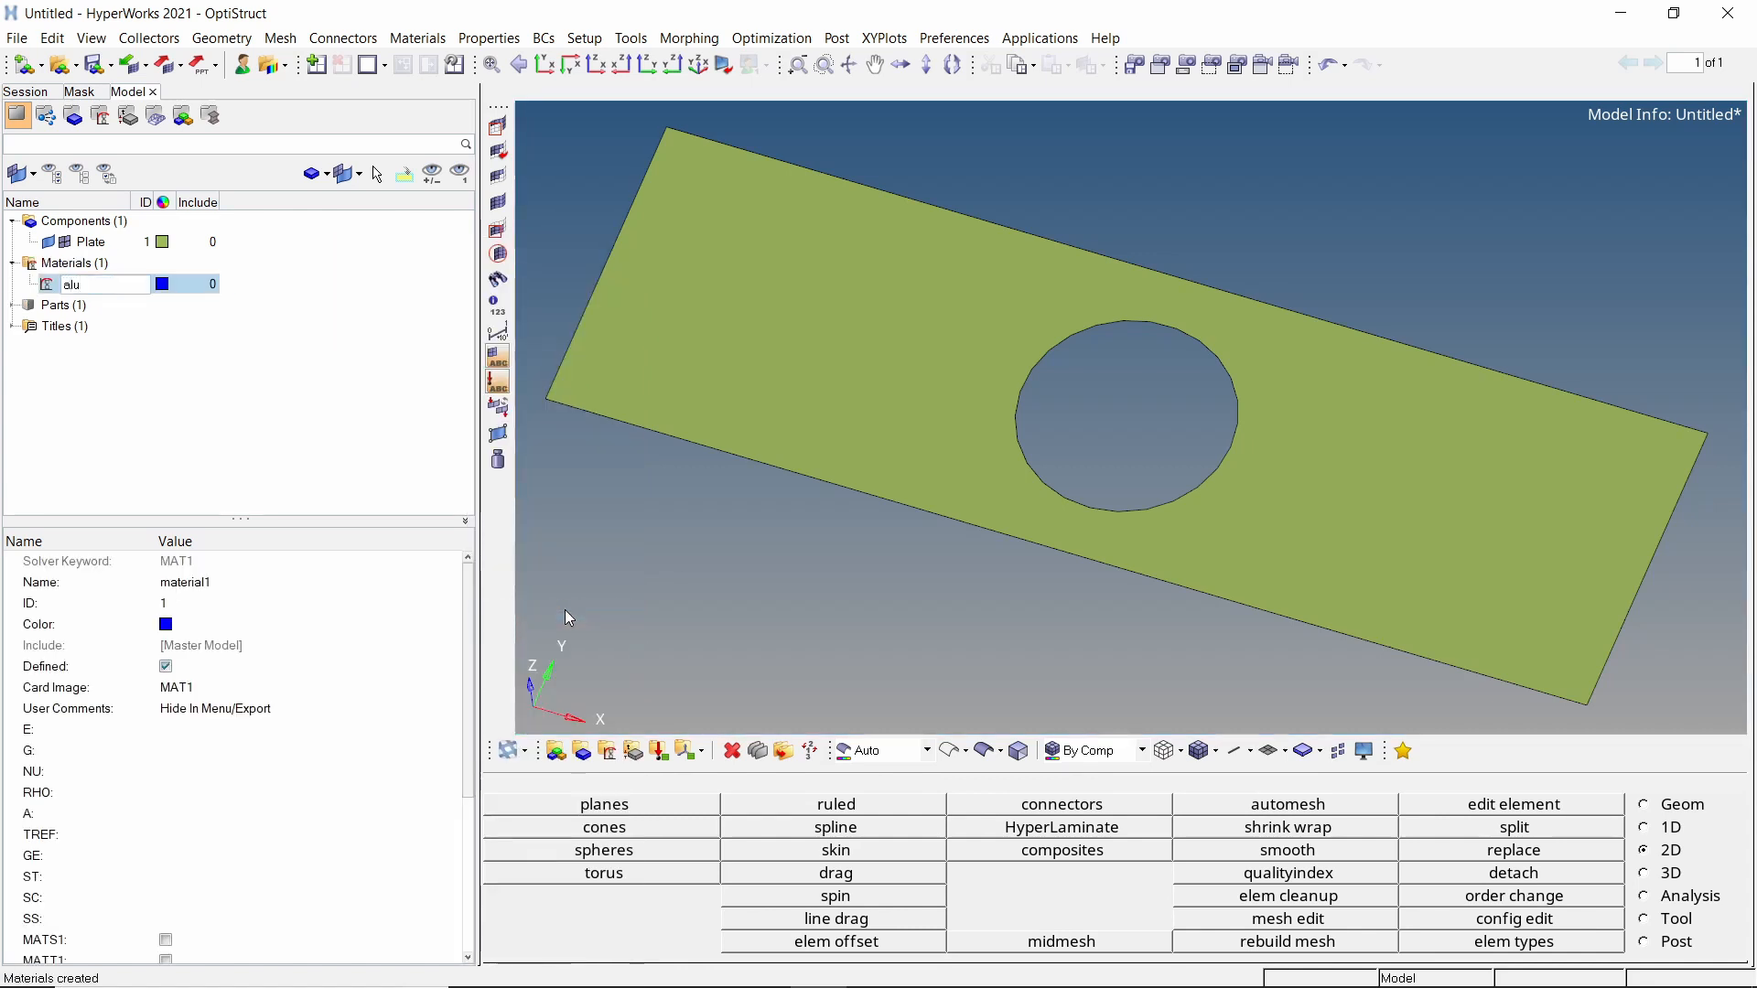
key(Return)
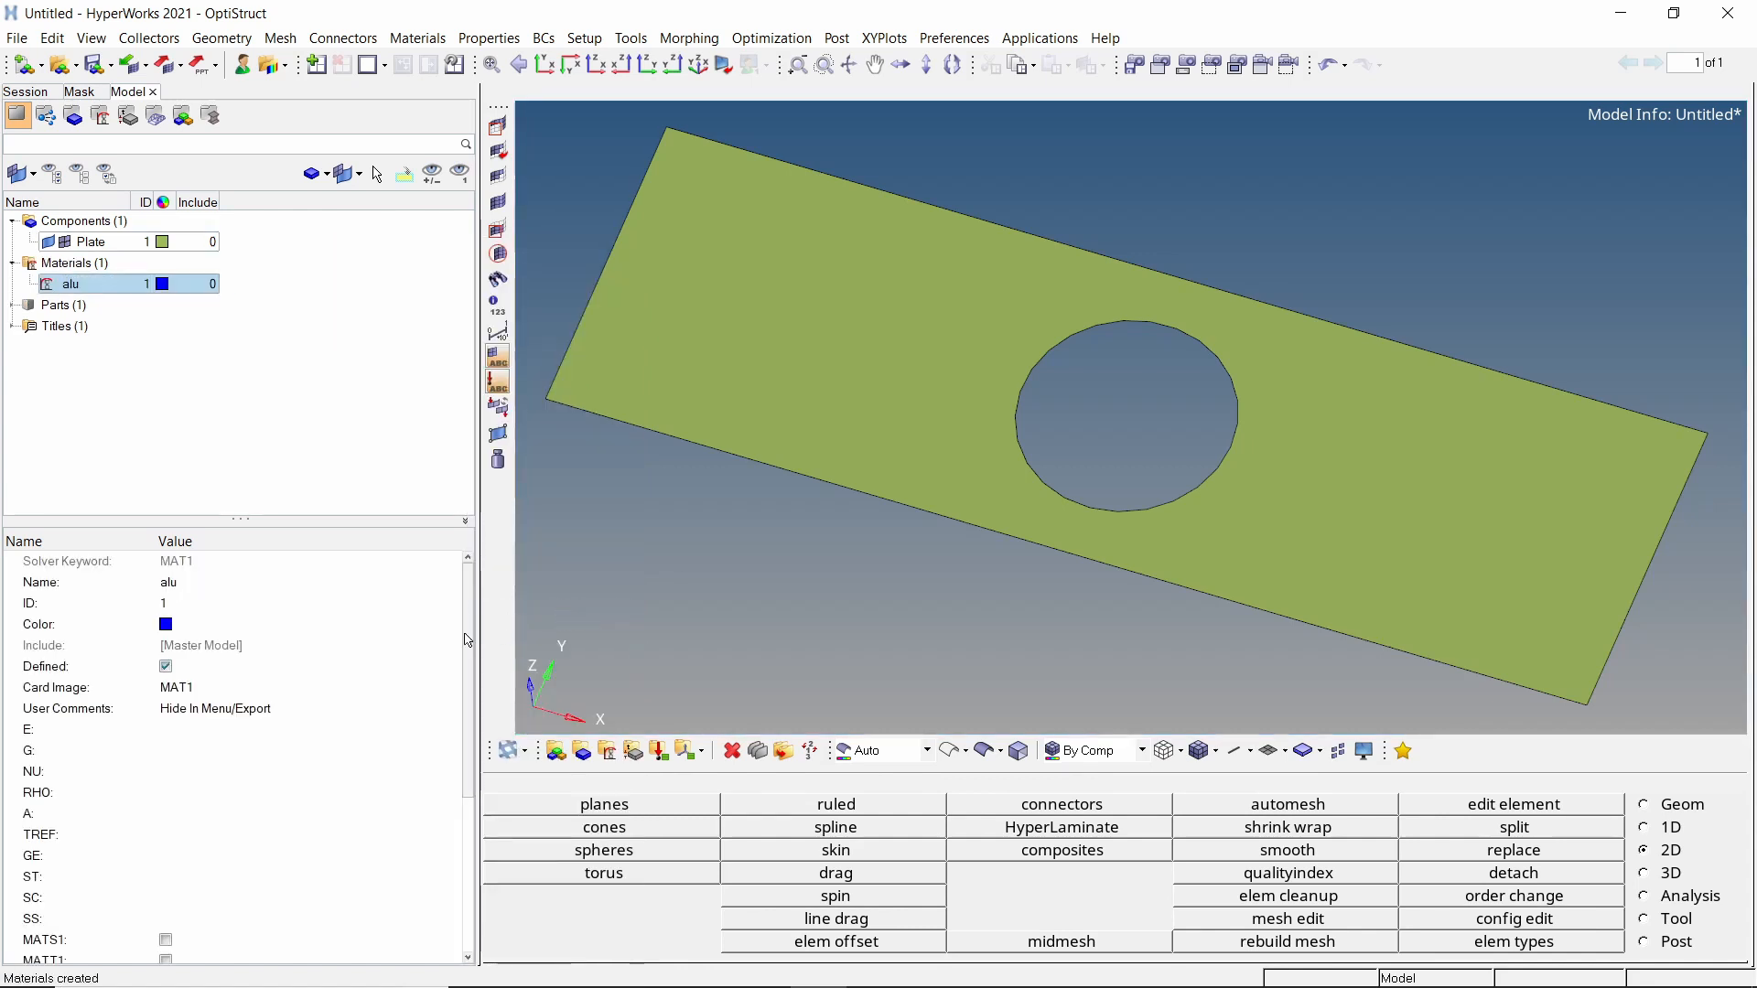
Set the alu material's elastic modulus E to 75000 and its Poisson's ratio NU to 0.3.
click(381, 730)
text(210000.0)
click(384, 730)
text(75000)
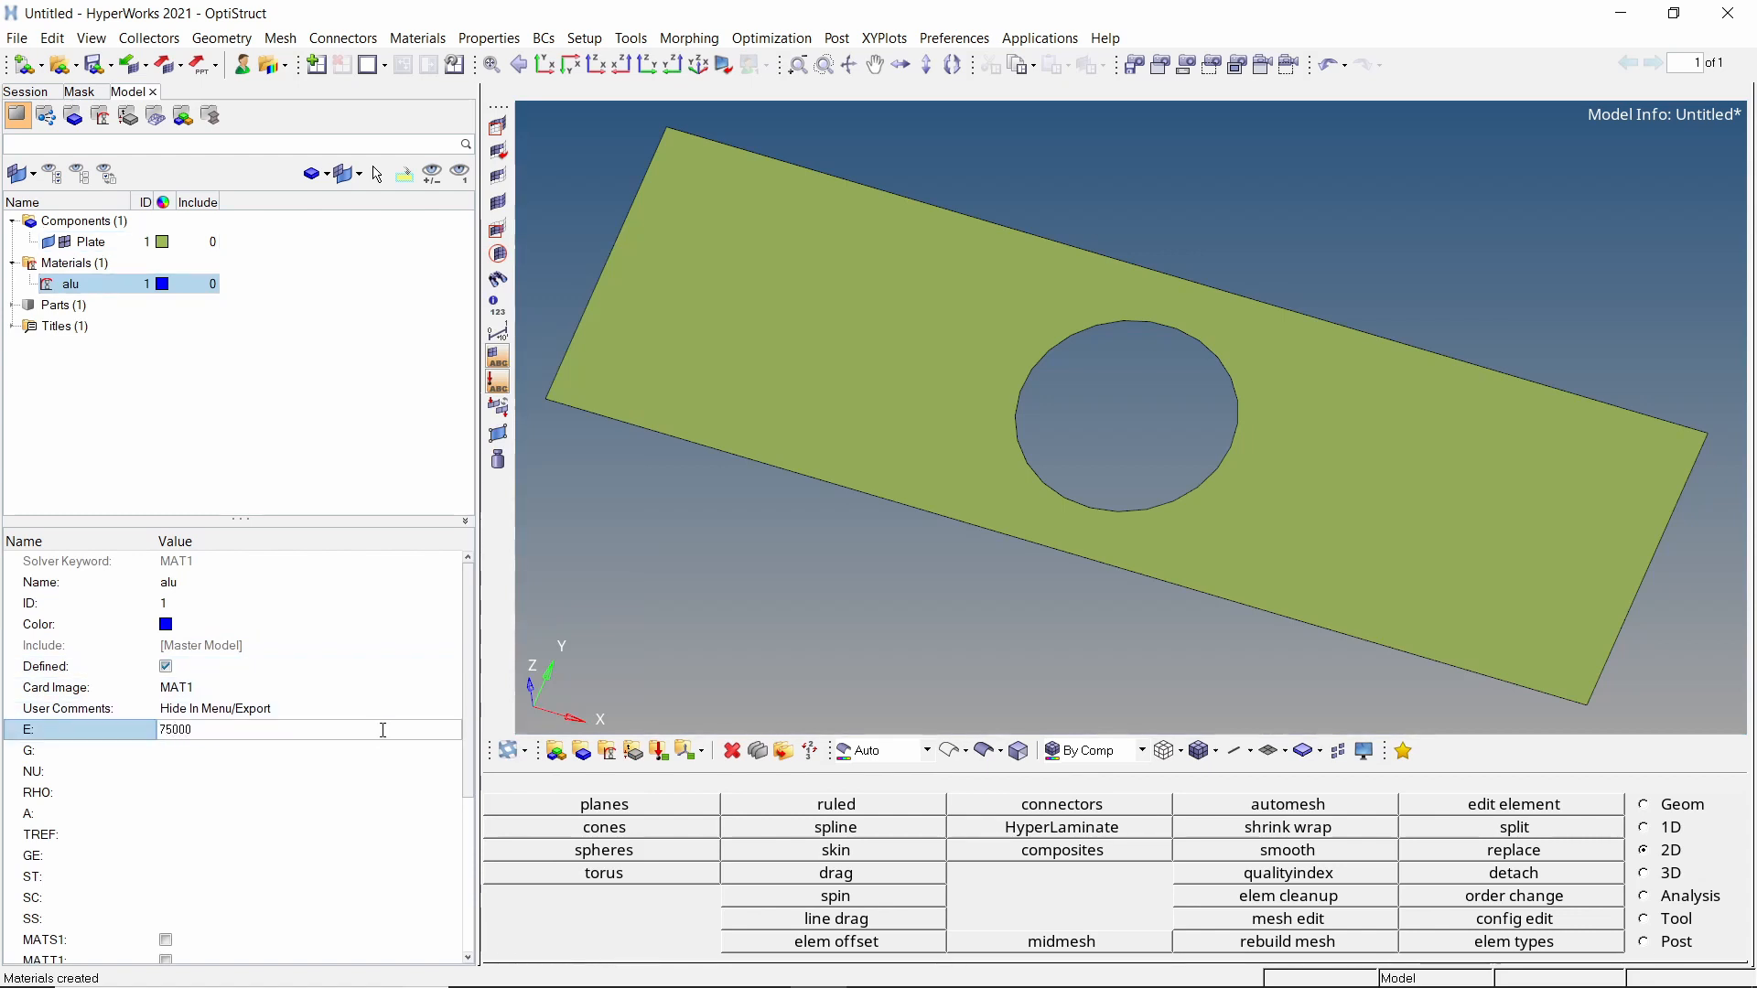
key(Return)
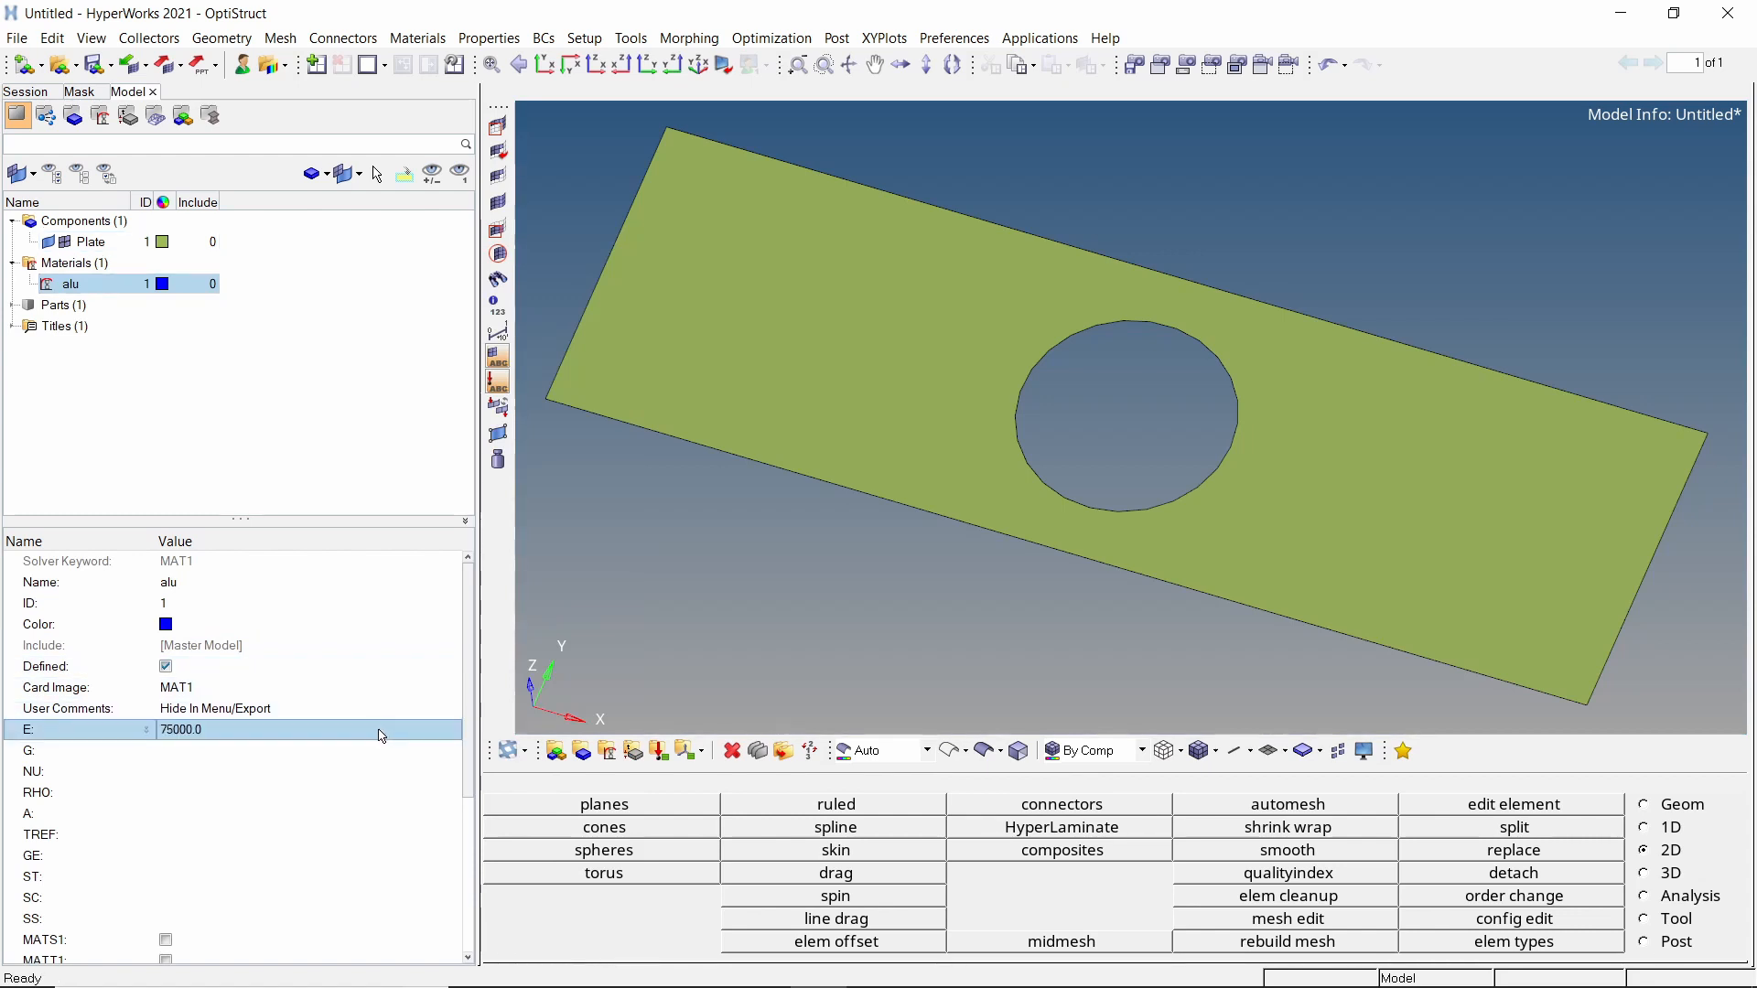
click(381, 771)
text(0.3)
click(382, 778)
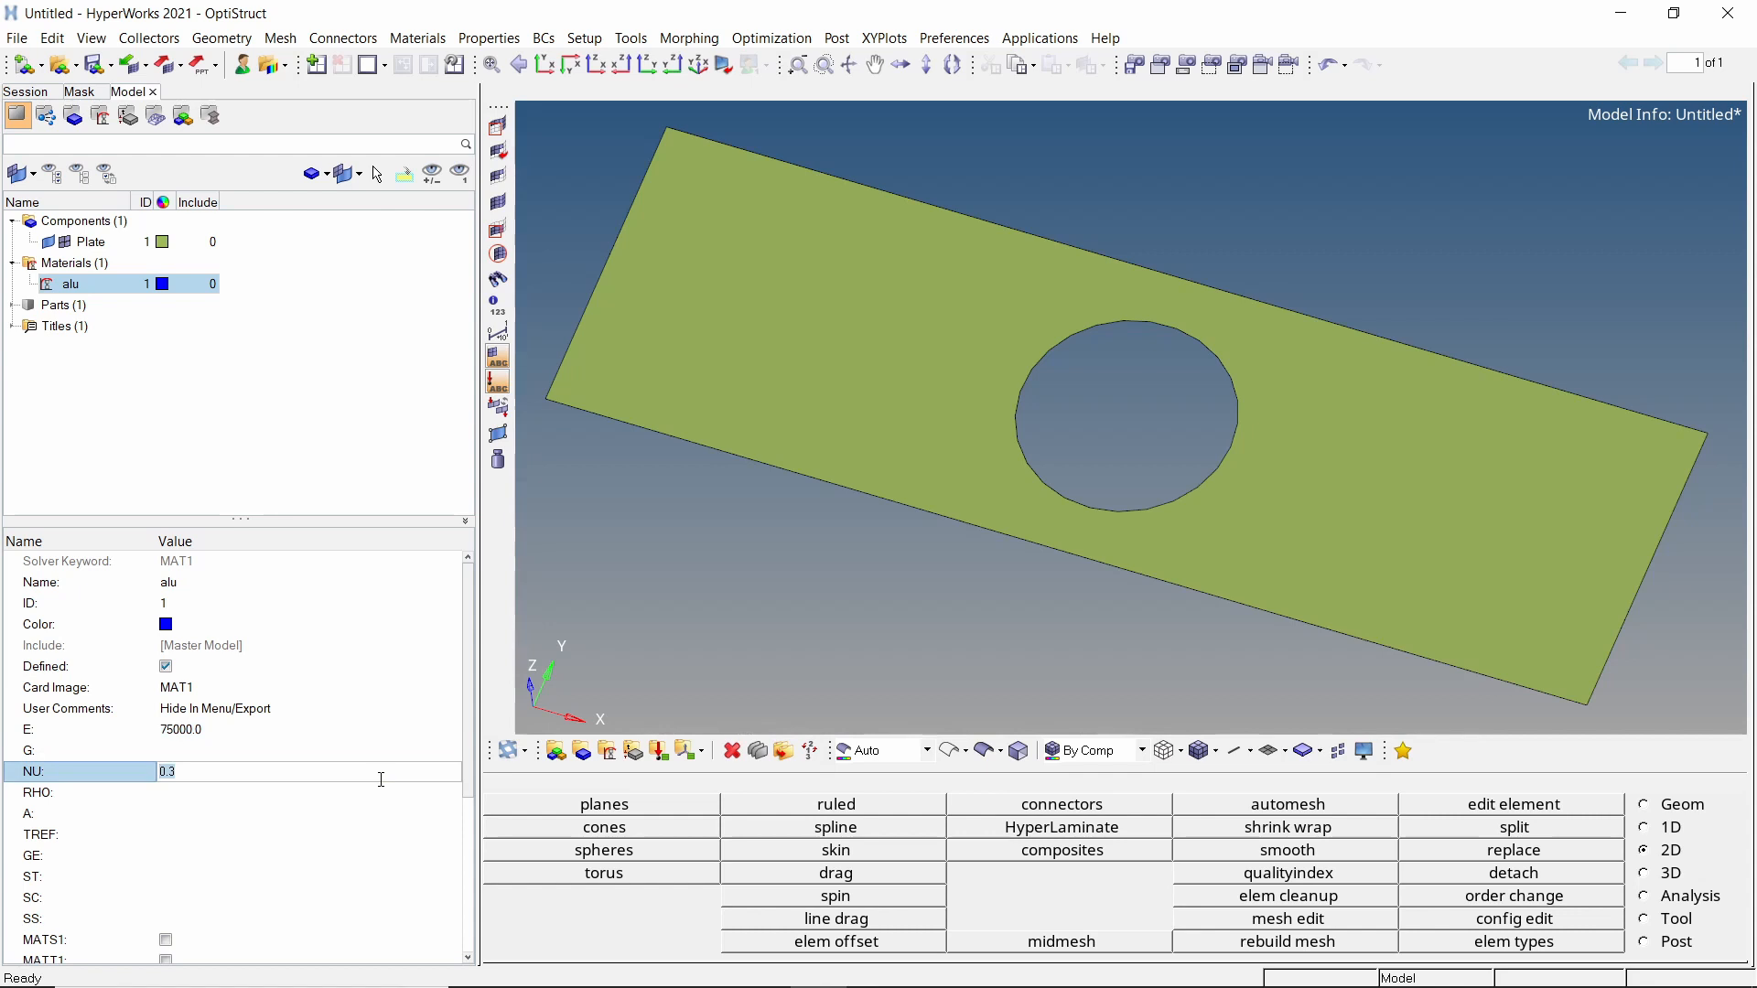
key(Return)
Set the alu material's density RHO to 2.7e-09.
click(382, 792)
text(7.85e-09)
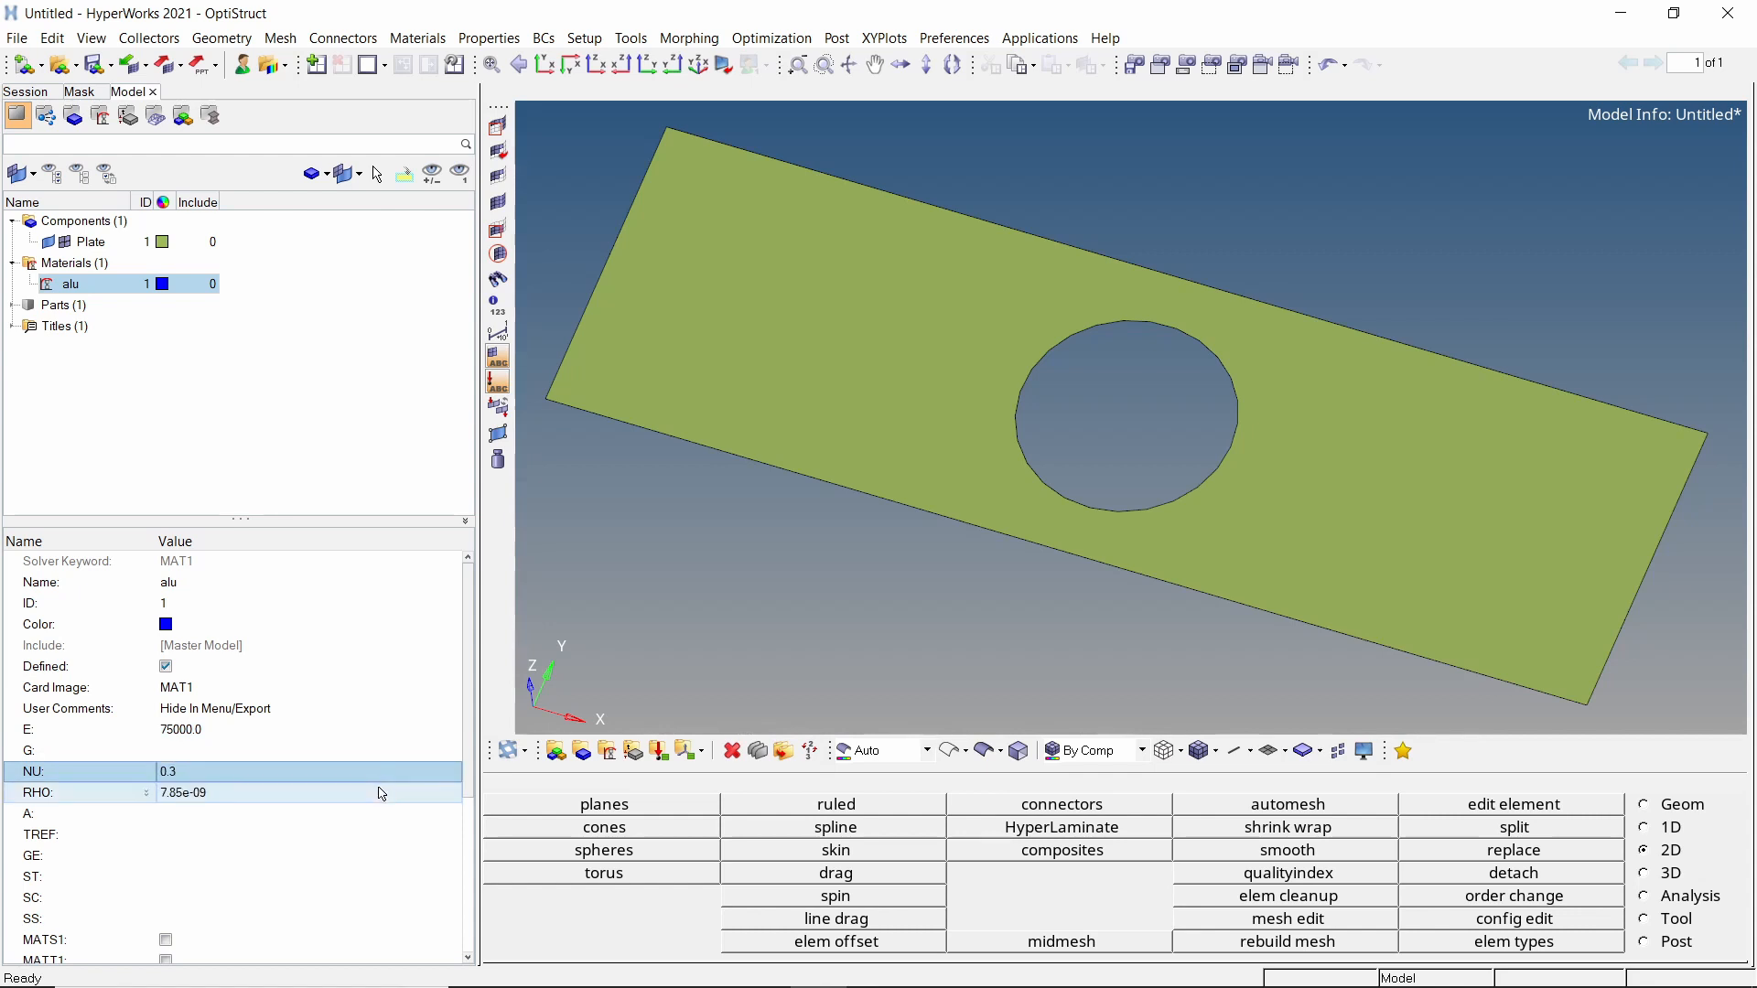
click(381, 792)
text(2)
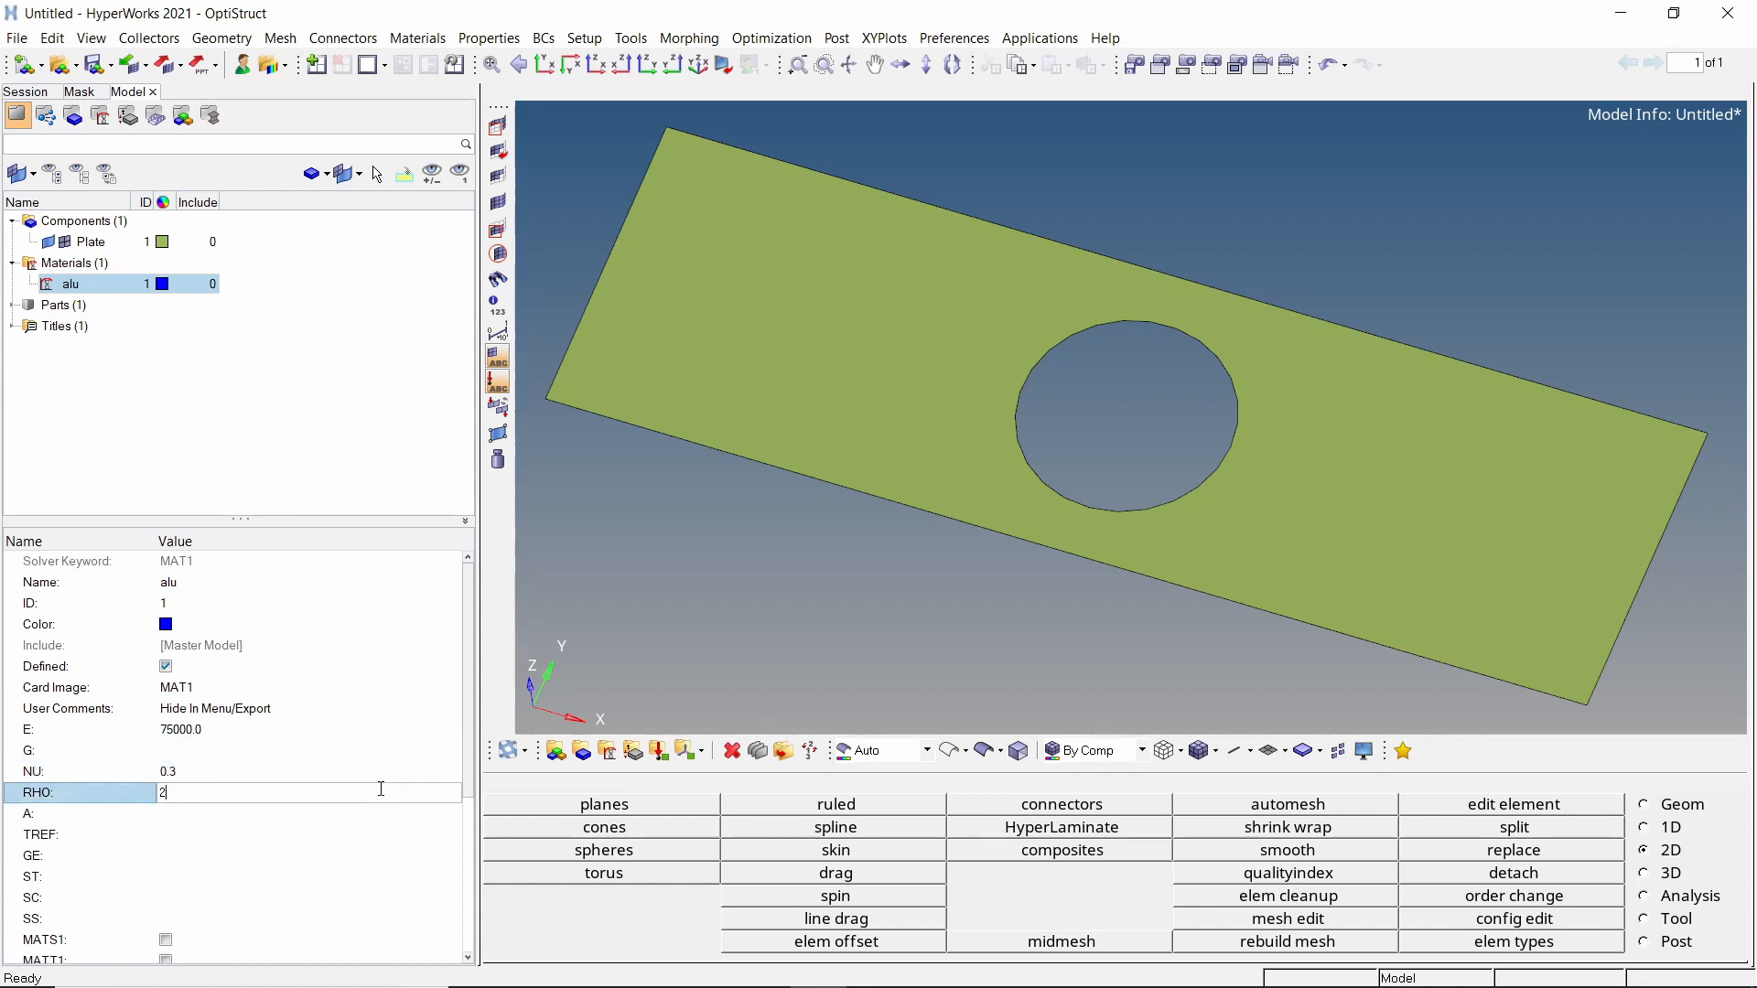
text(.7e-09)
key(Return)
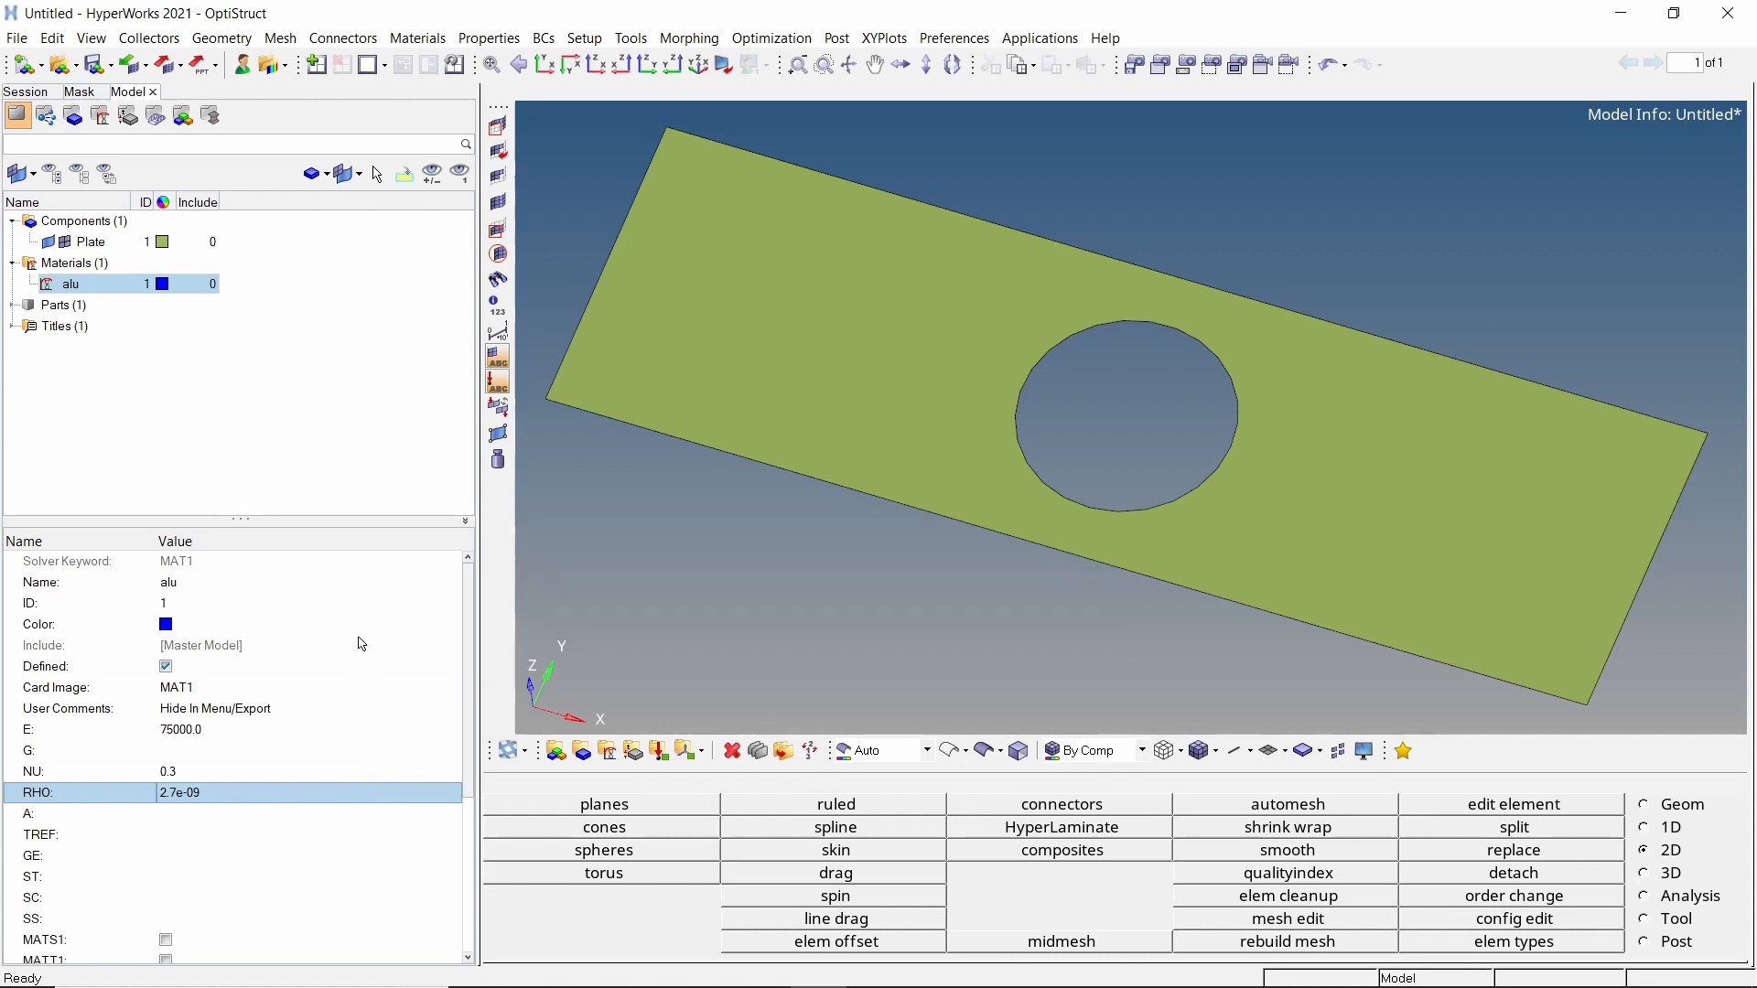
Create a new property named shell in the model.
right_click(355, 255)
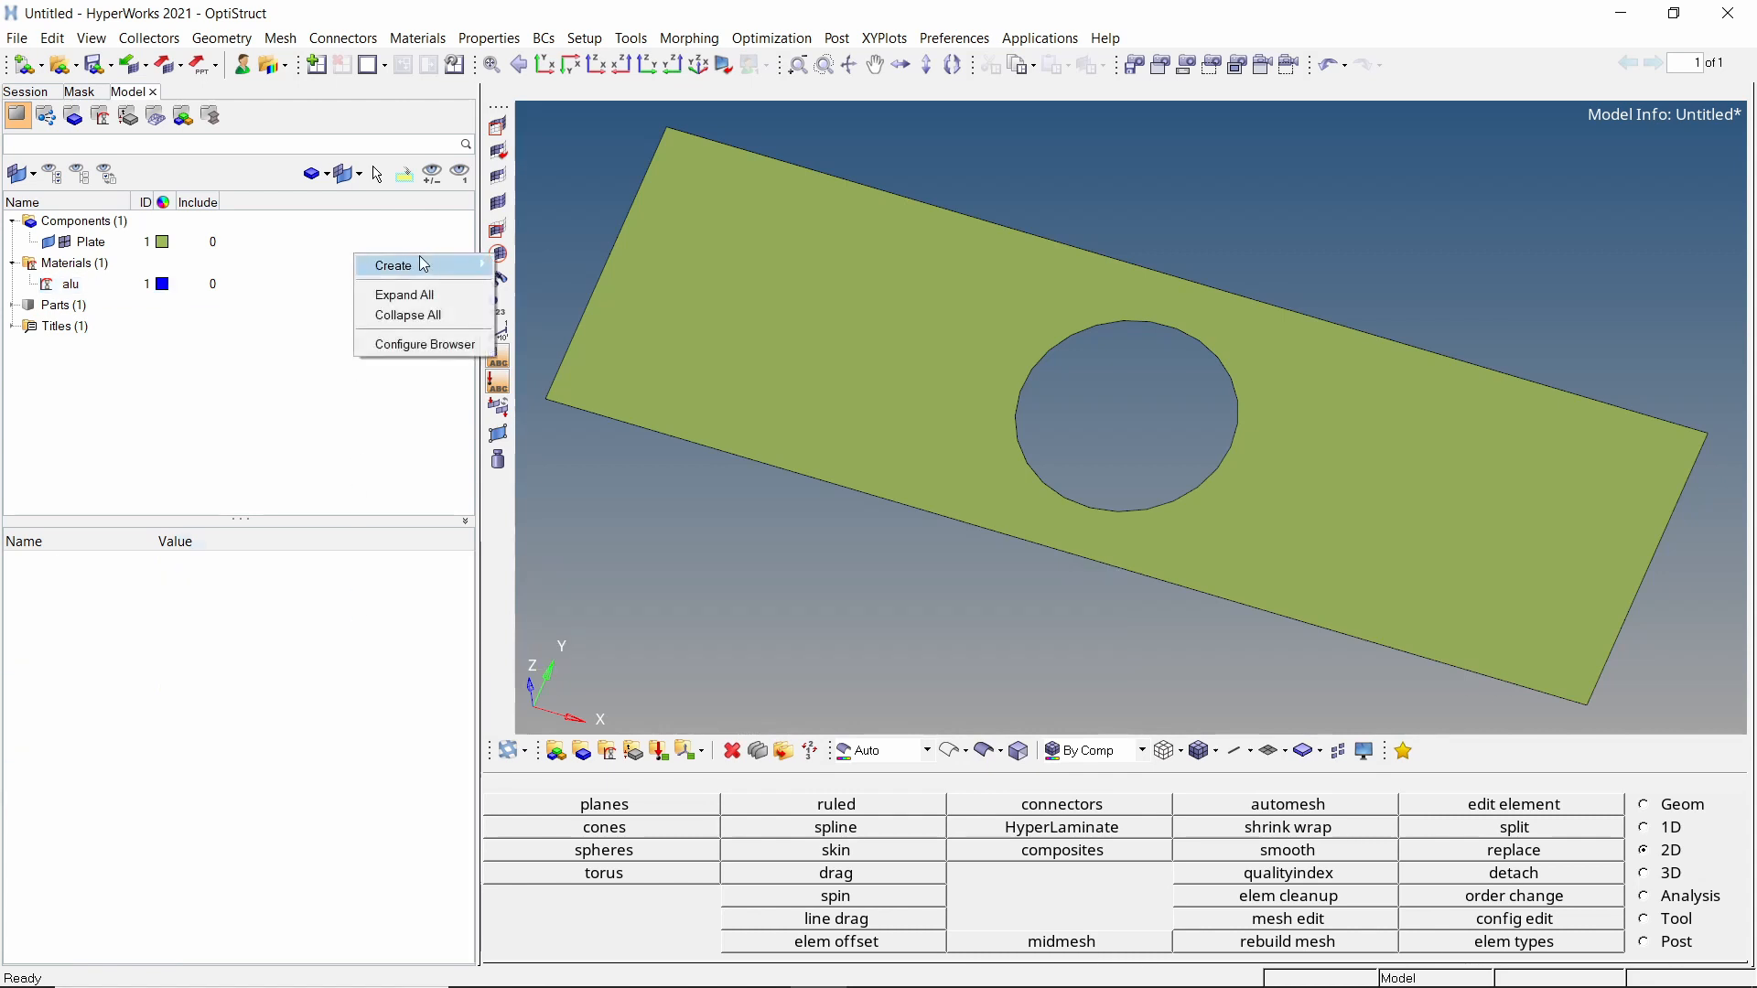
mouse_move(447, 266)
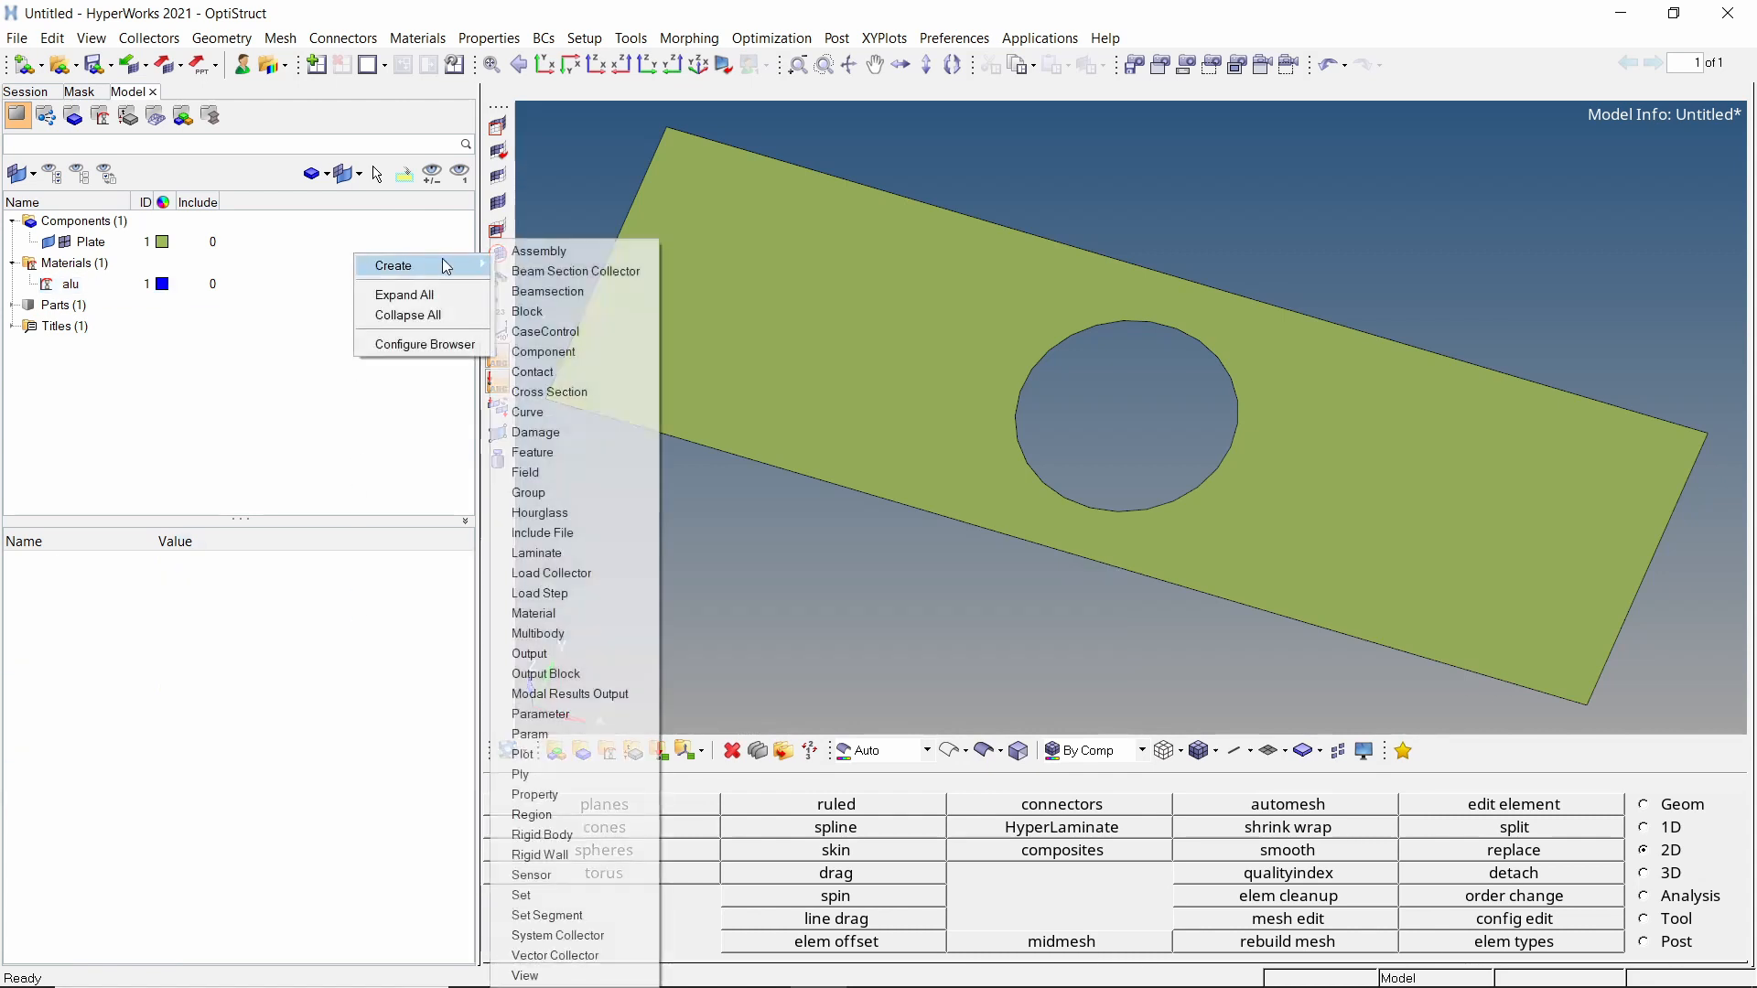
click(572, 795)
text(shell)
key(Return)
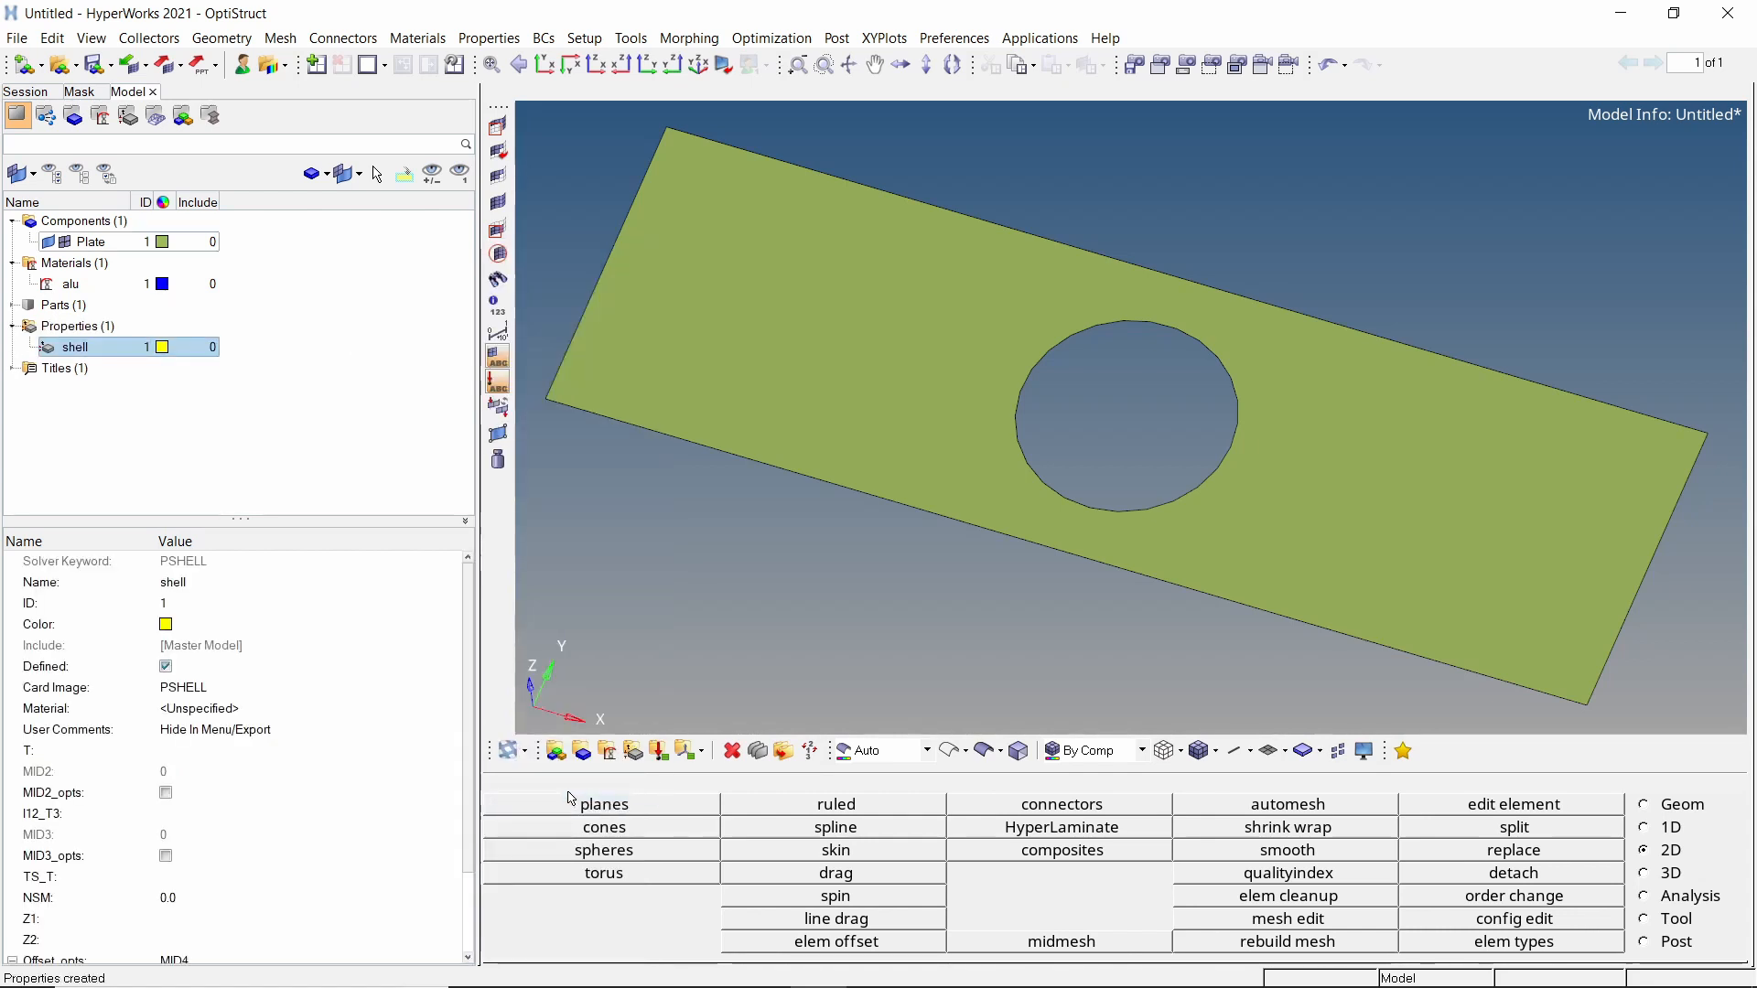
Assign the alu material to the shell property and set its thickness T to 1.0.
click(267, 710)
click(269, 710)
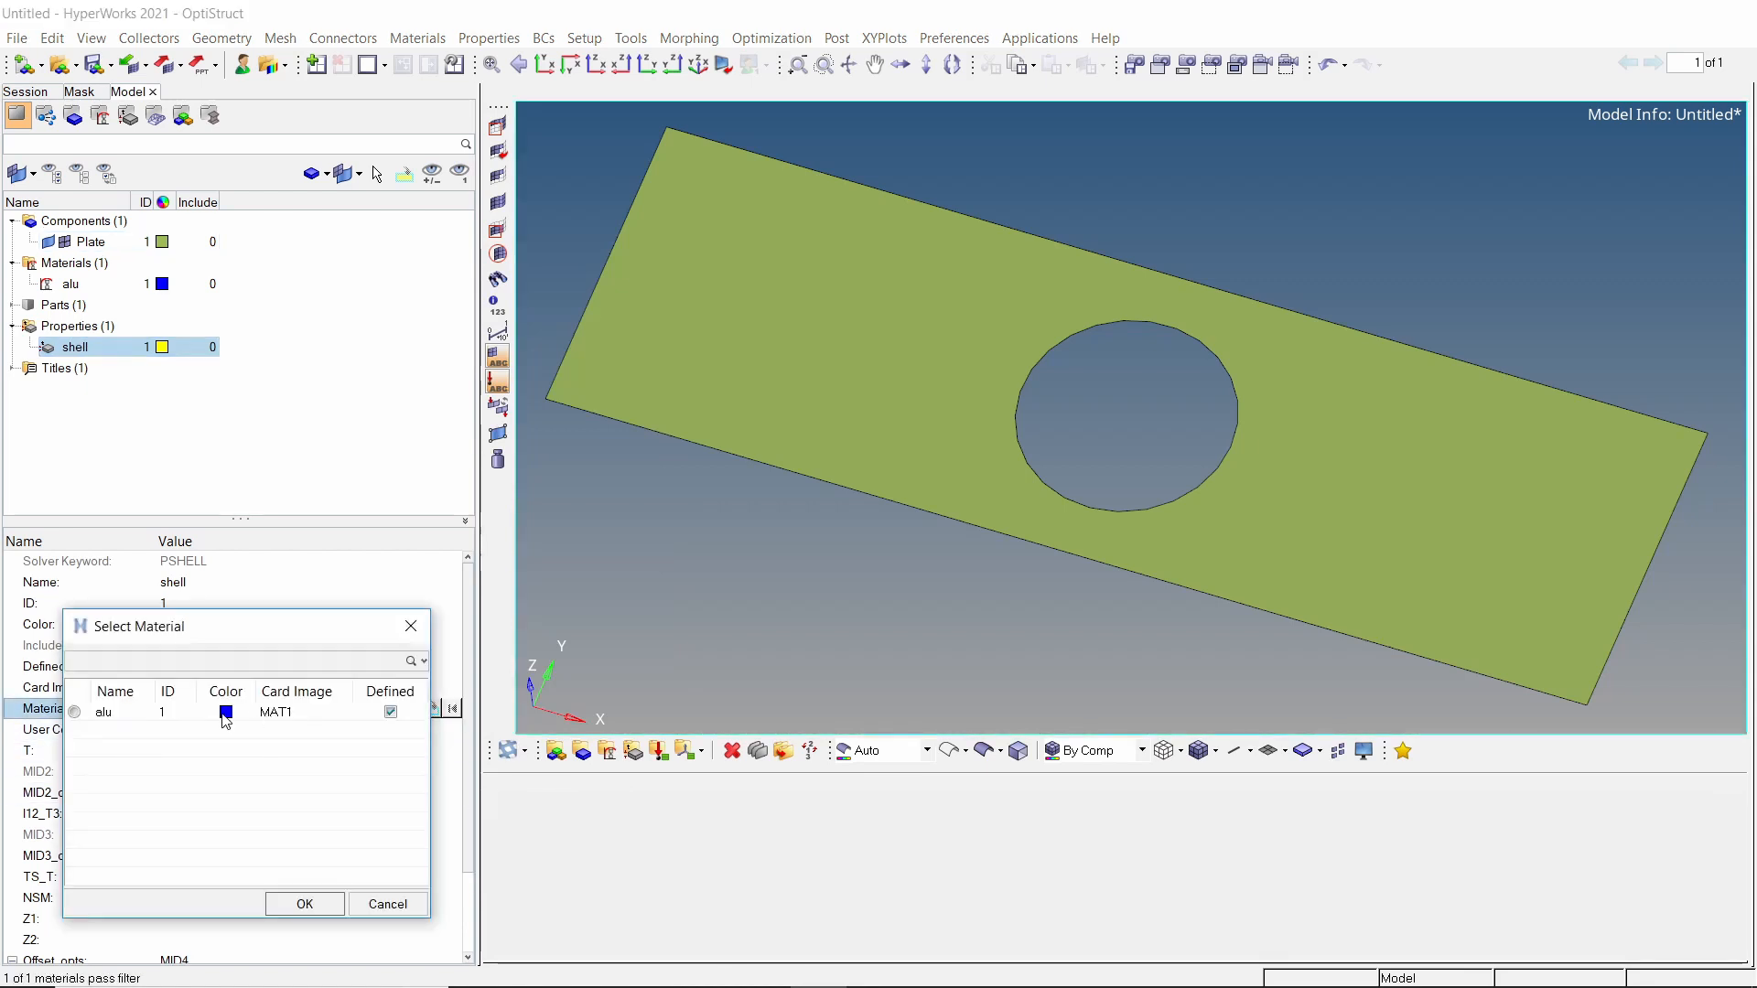
click(305, 904)
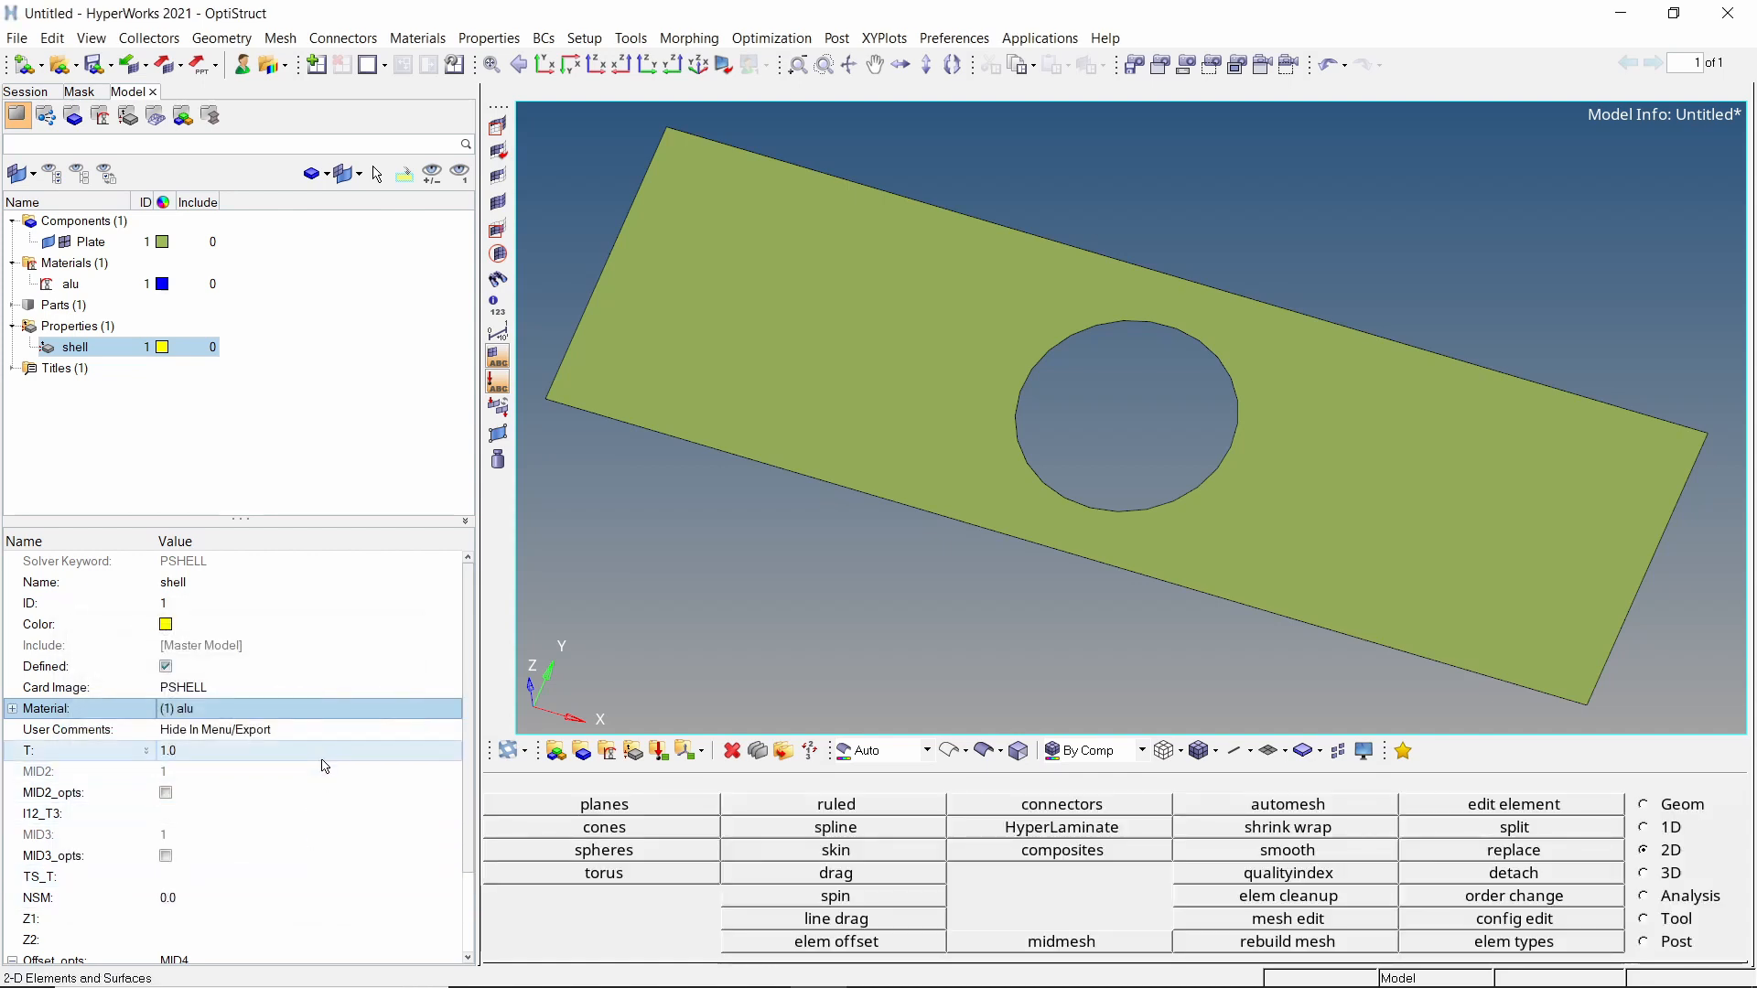
click(325, 754)
text(1)
key(Return)
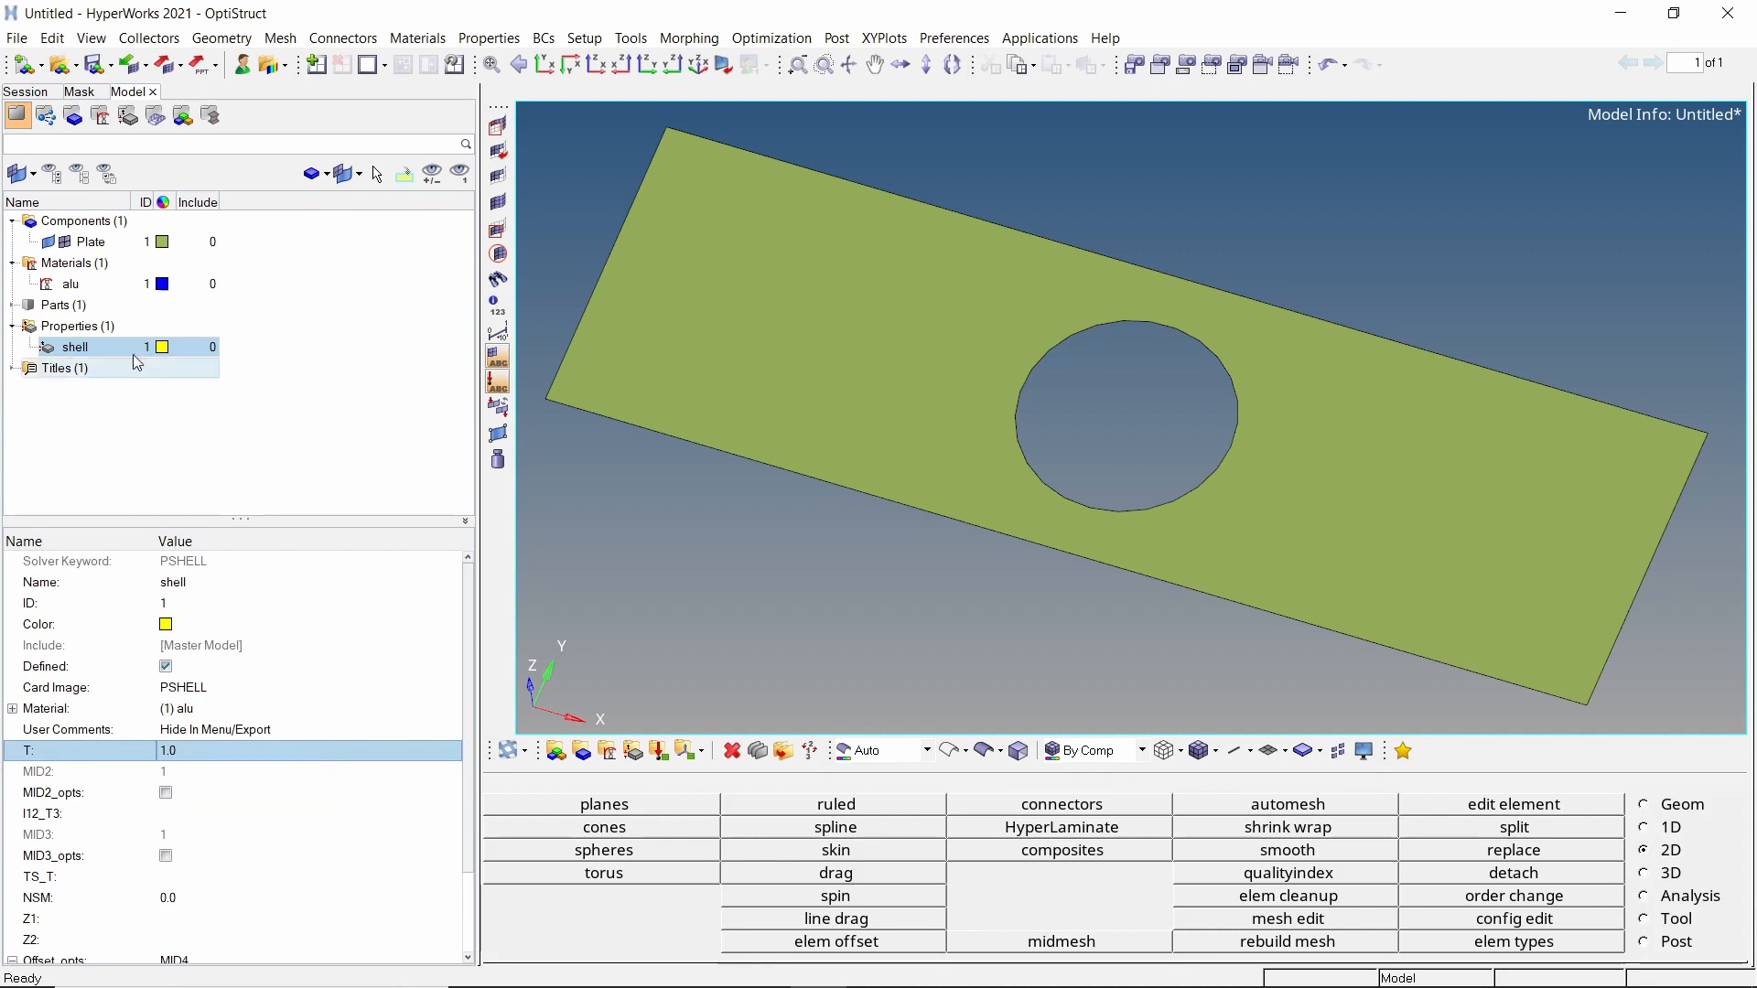
Assign the shell property to the Plate component.
click(88, 249)
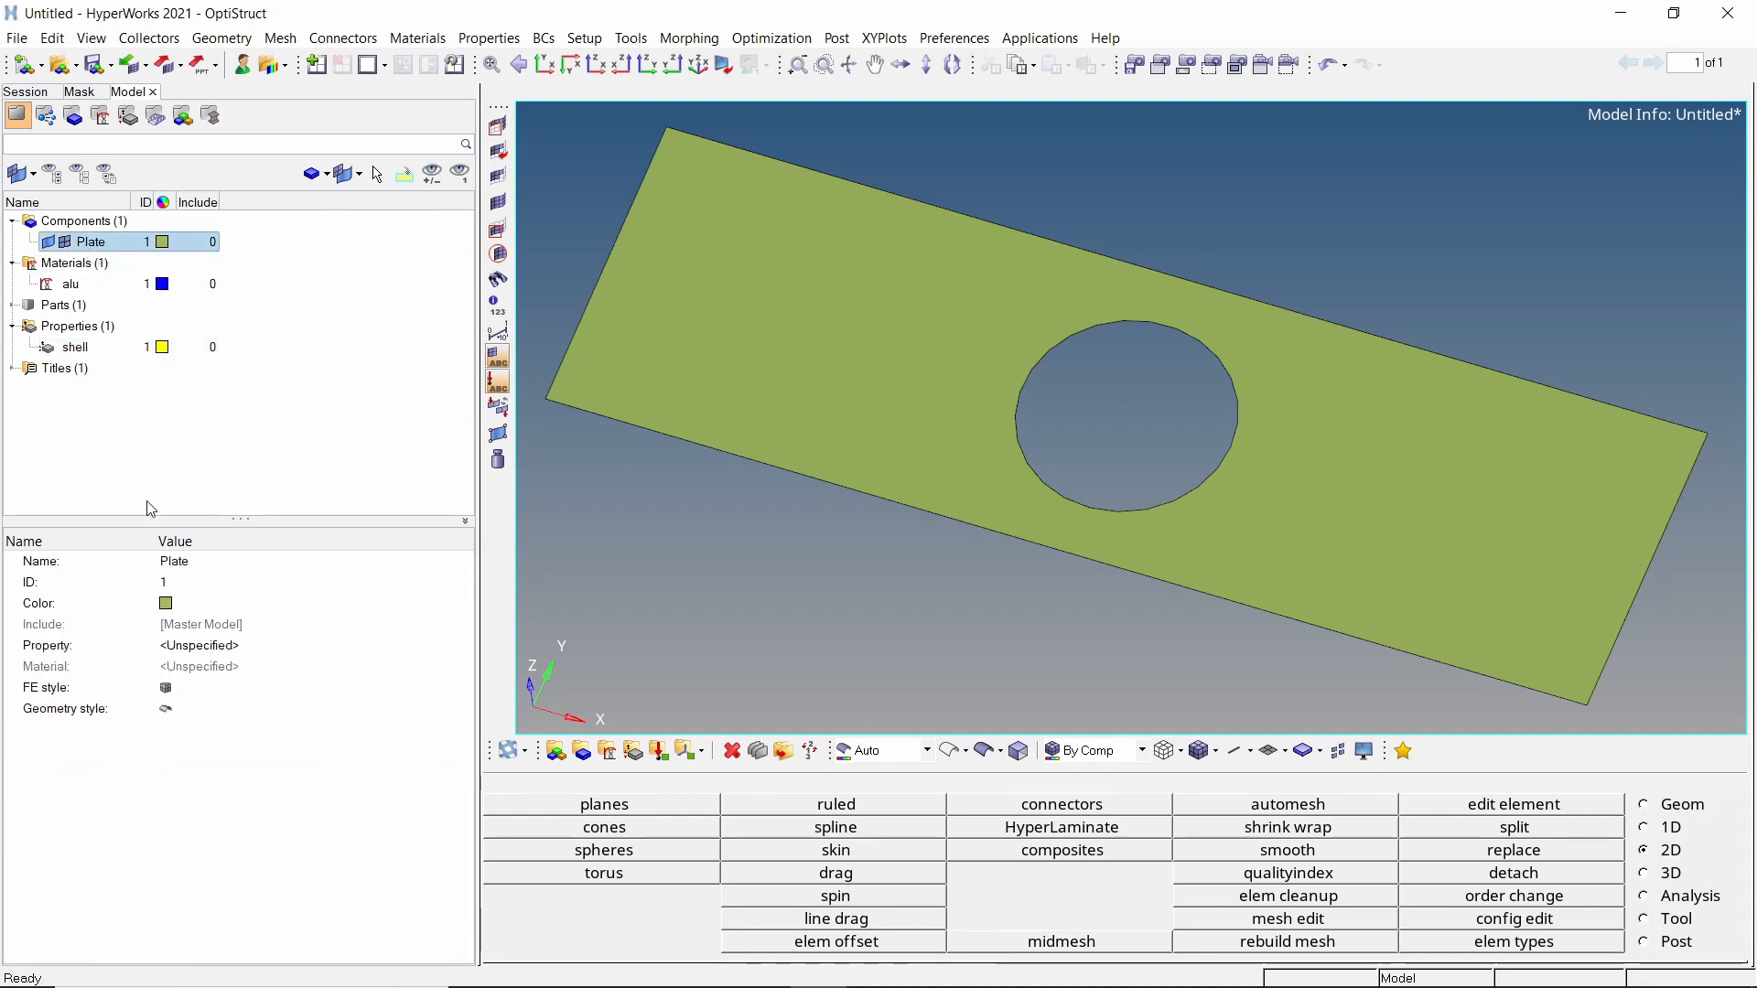
click(202, 650)
click(203, 650)
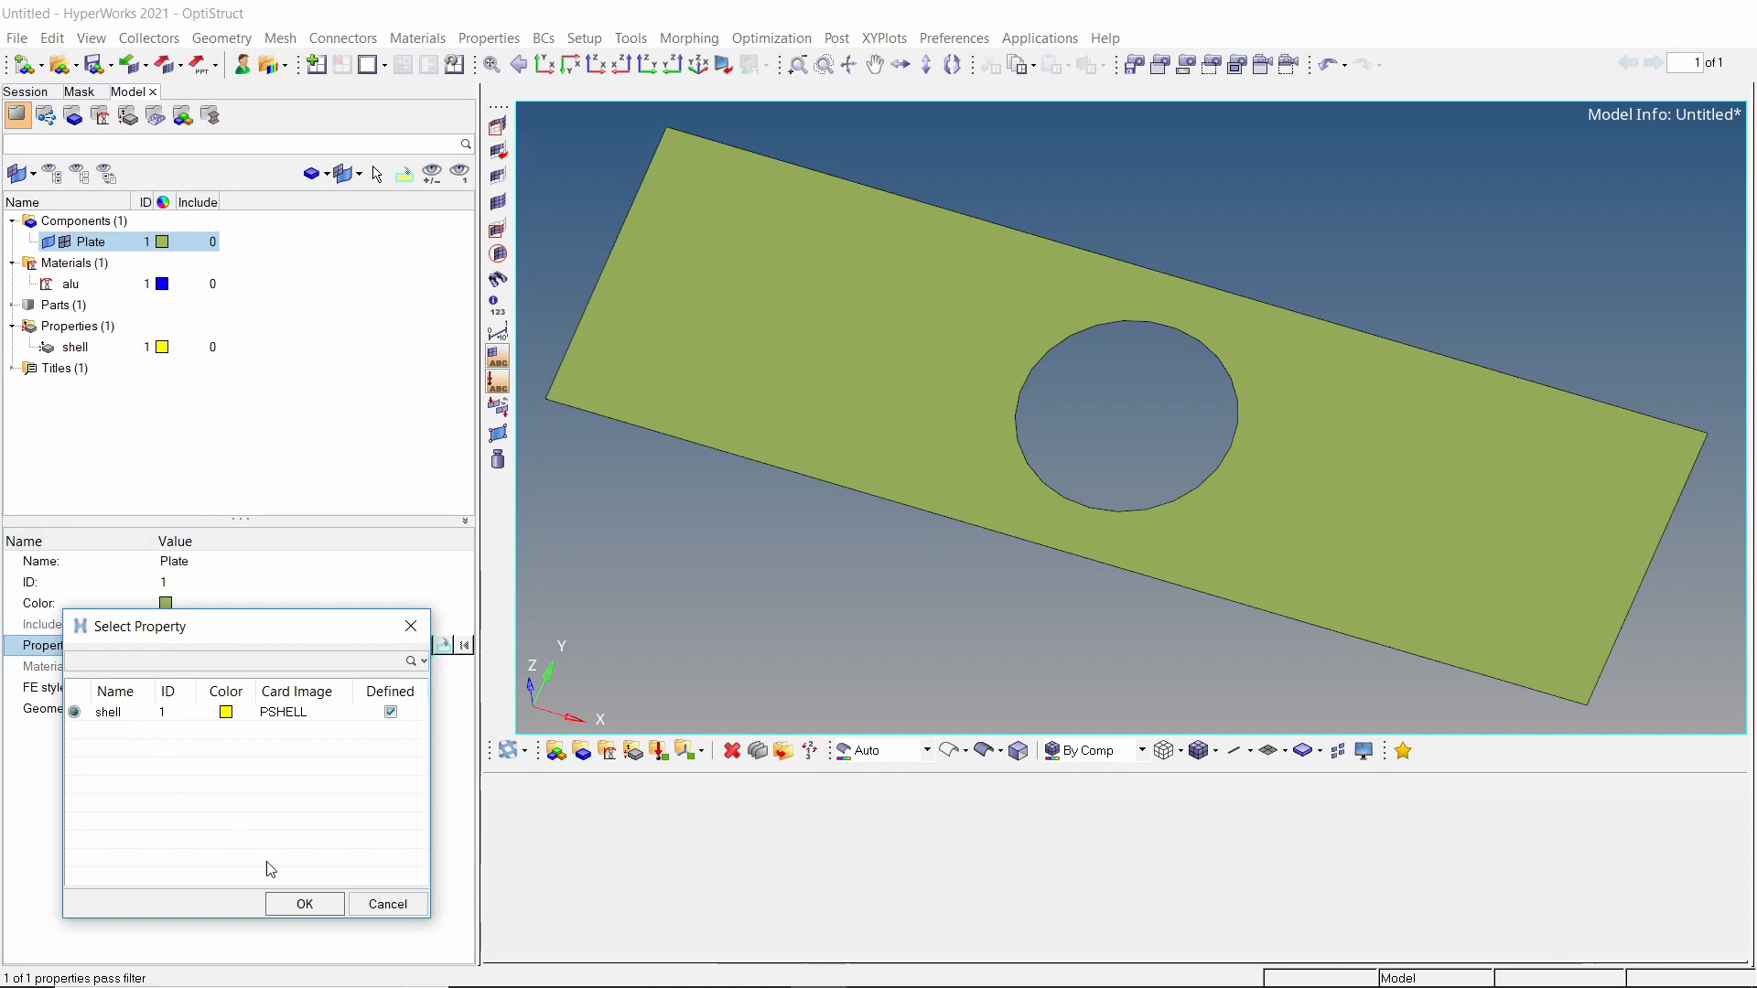
click(300, 904)
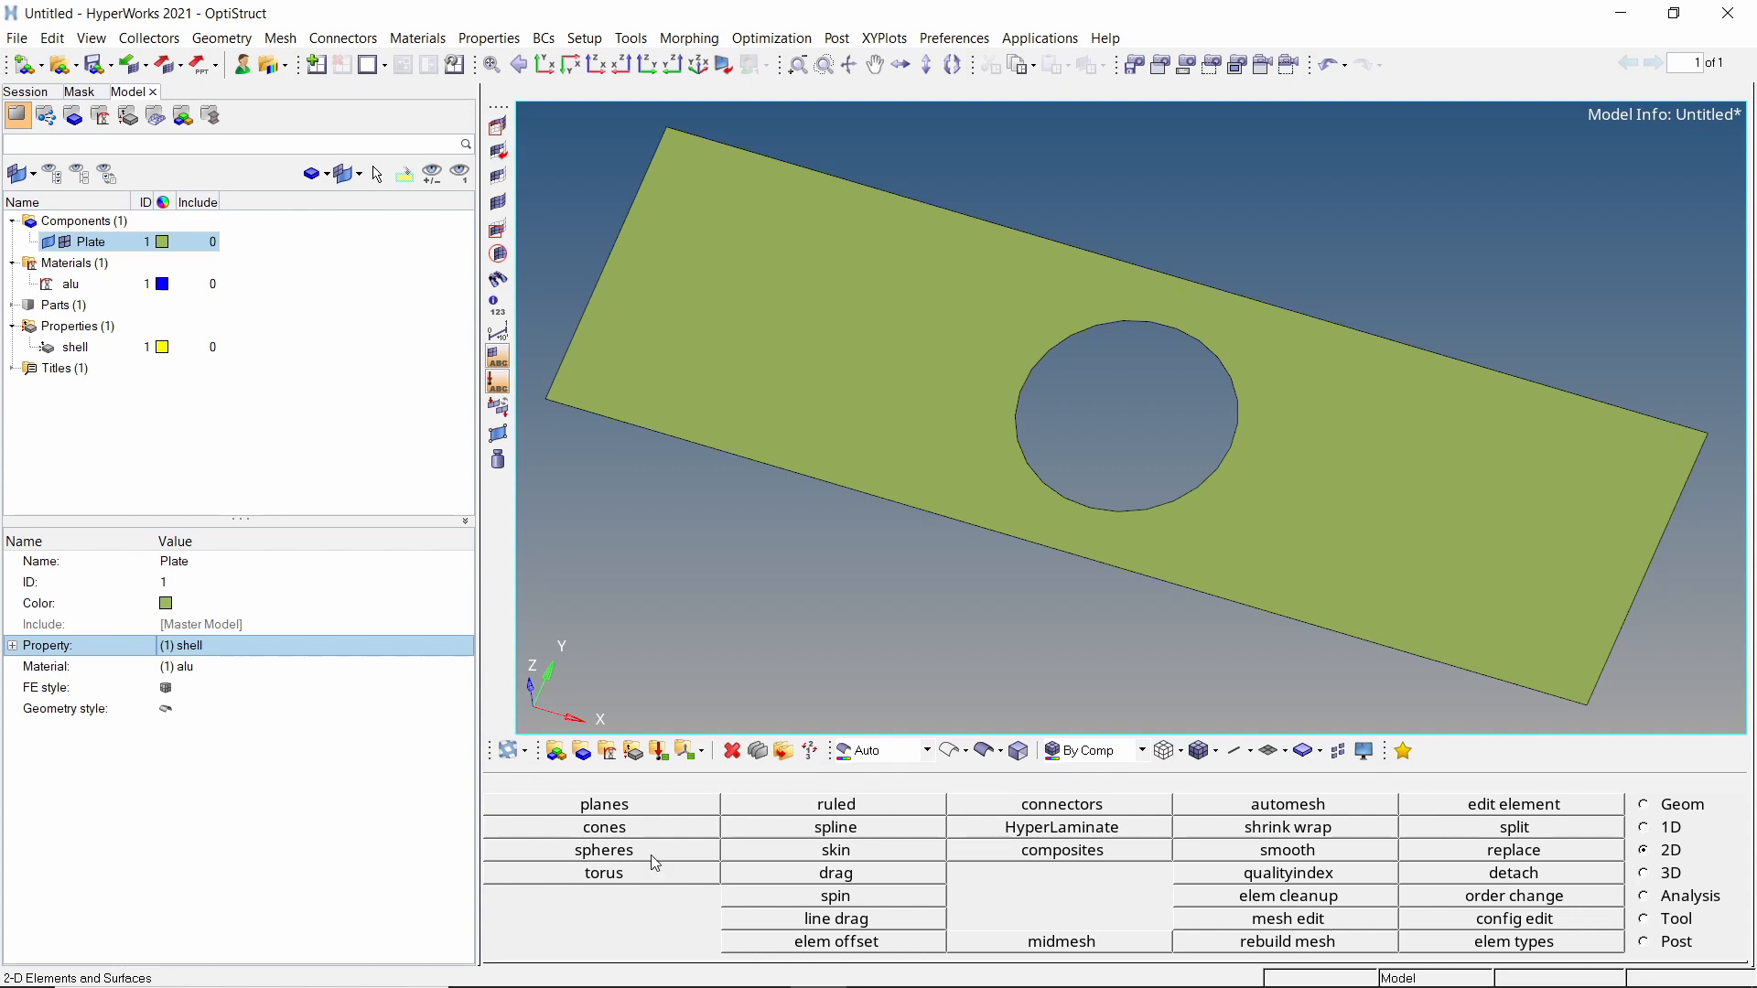
Washer-split the plate surface twice around the central hole with an offset value of 2.000, making two concentric rings.
click(1654, 804)
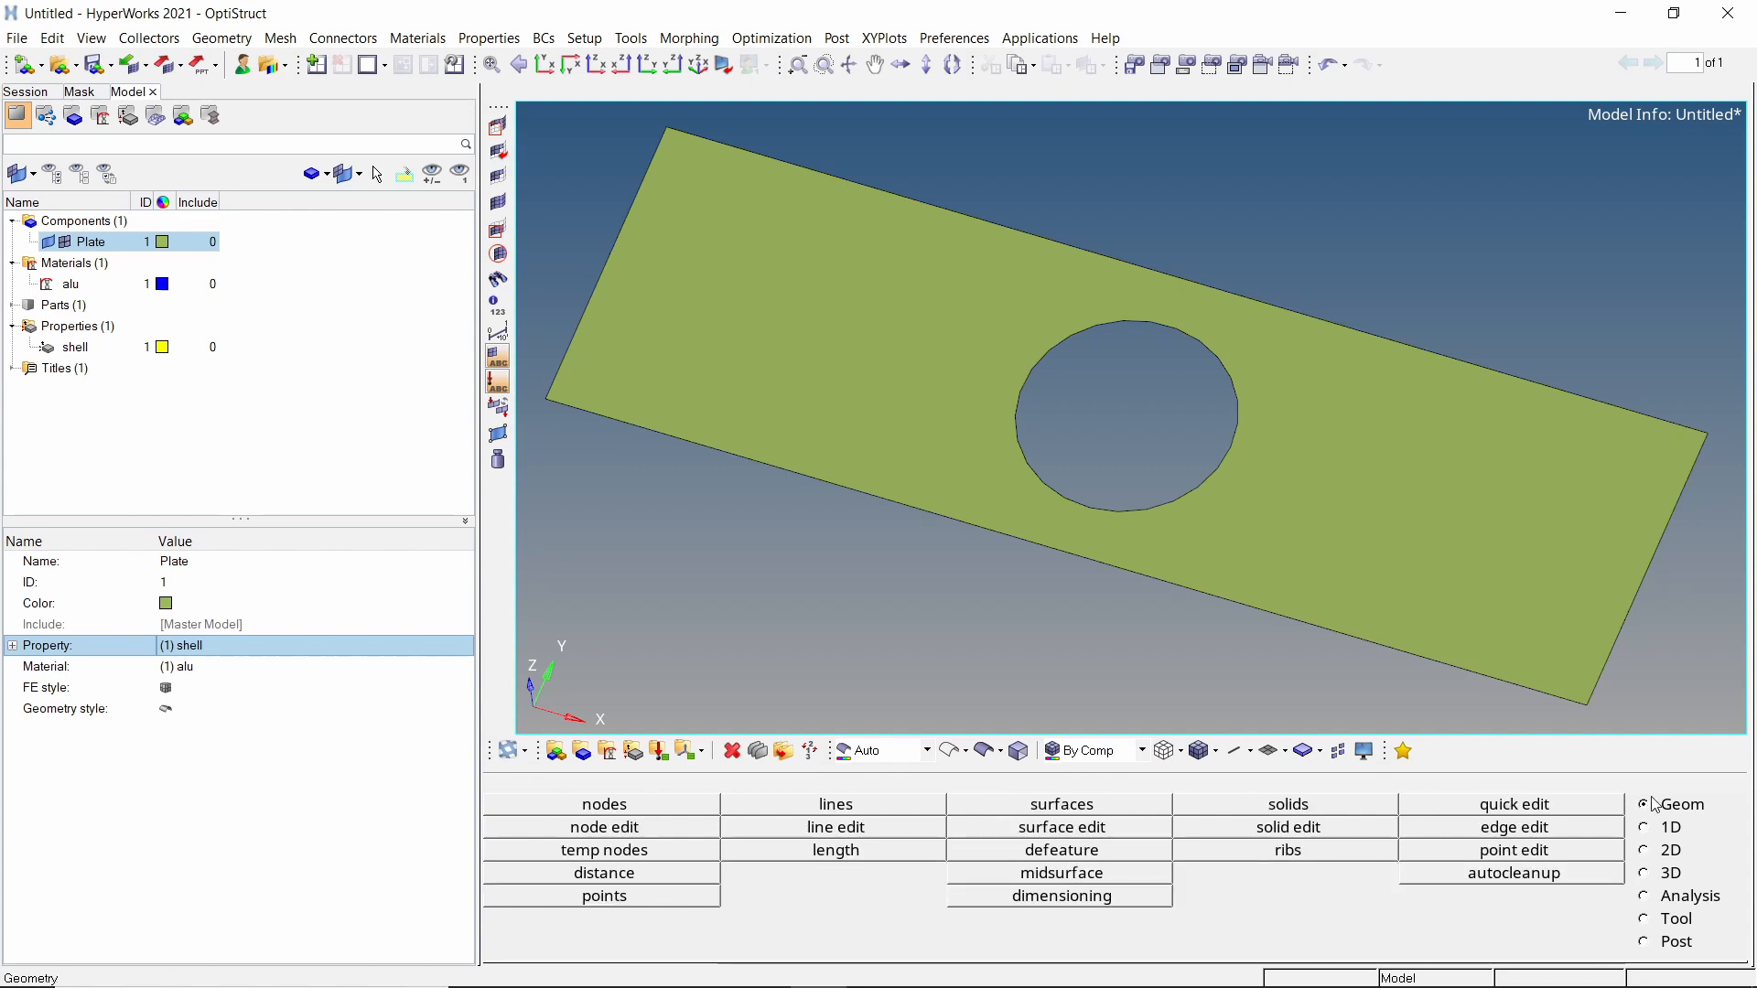
click(1524, 802)
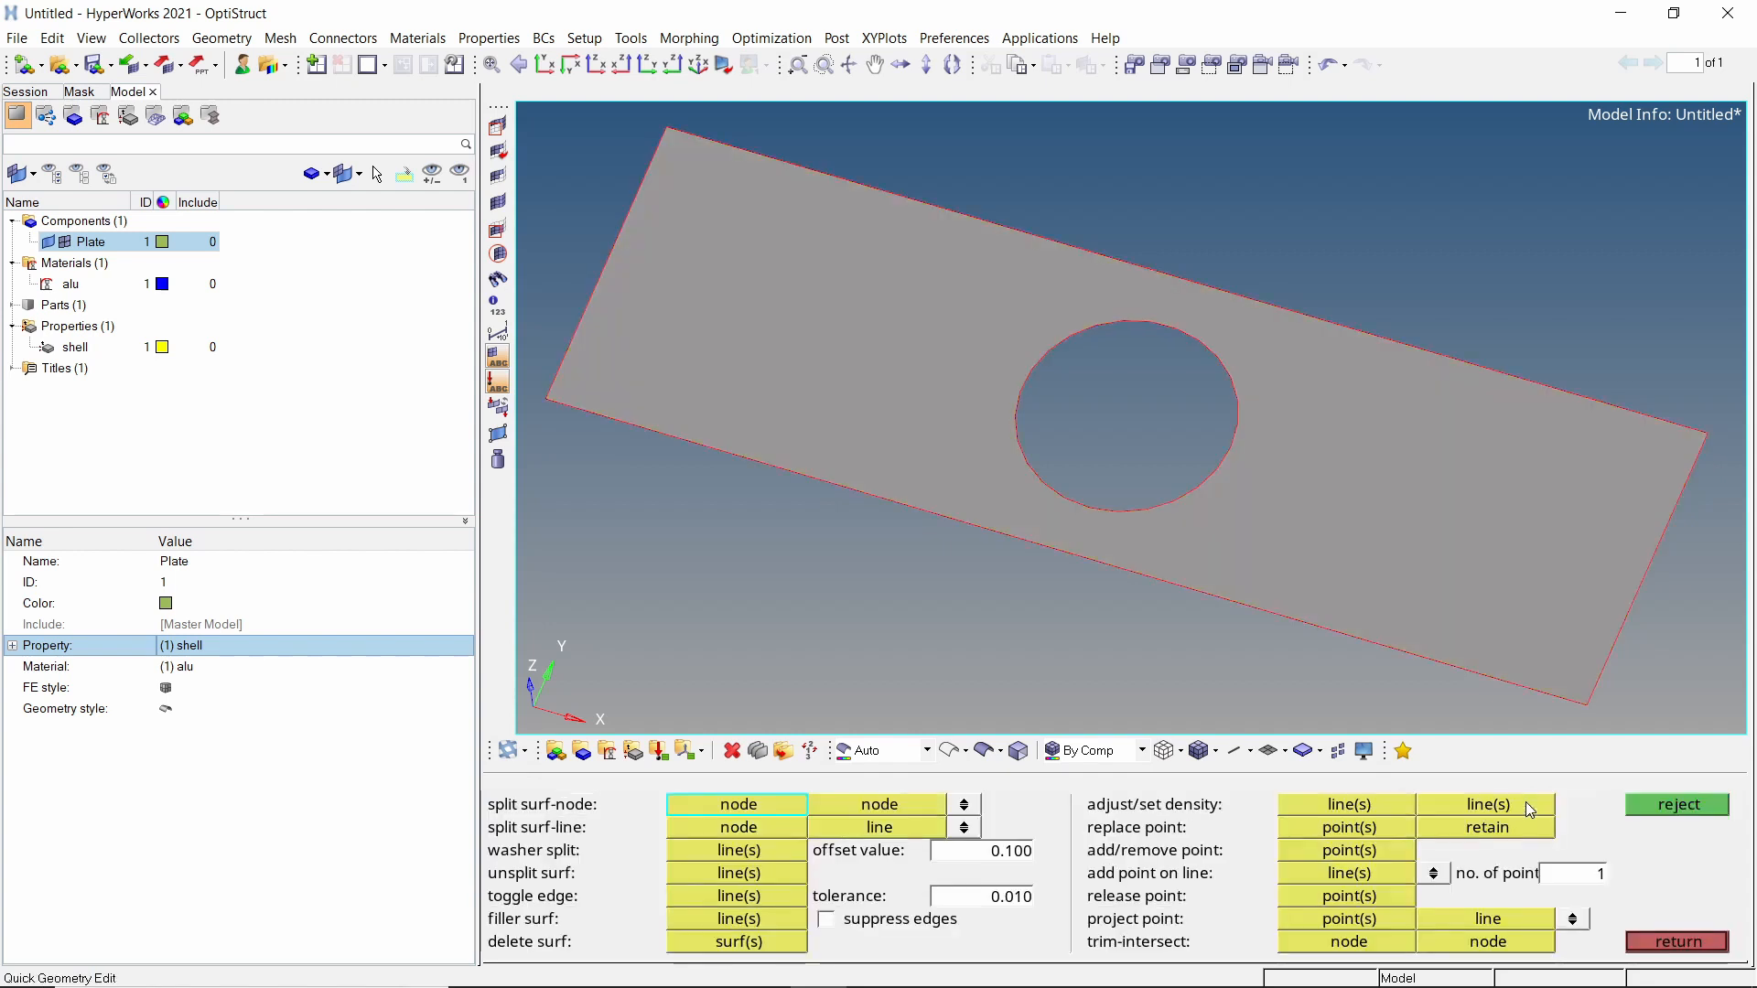
click(1004, 853)
text(2.000)
click(752, 851)
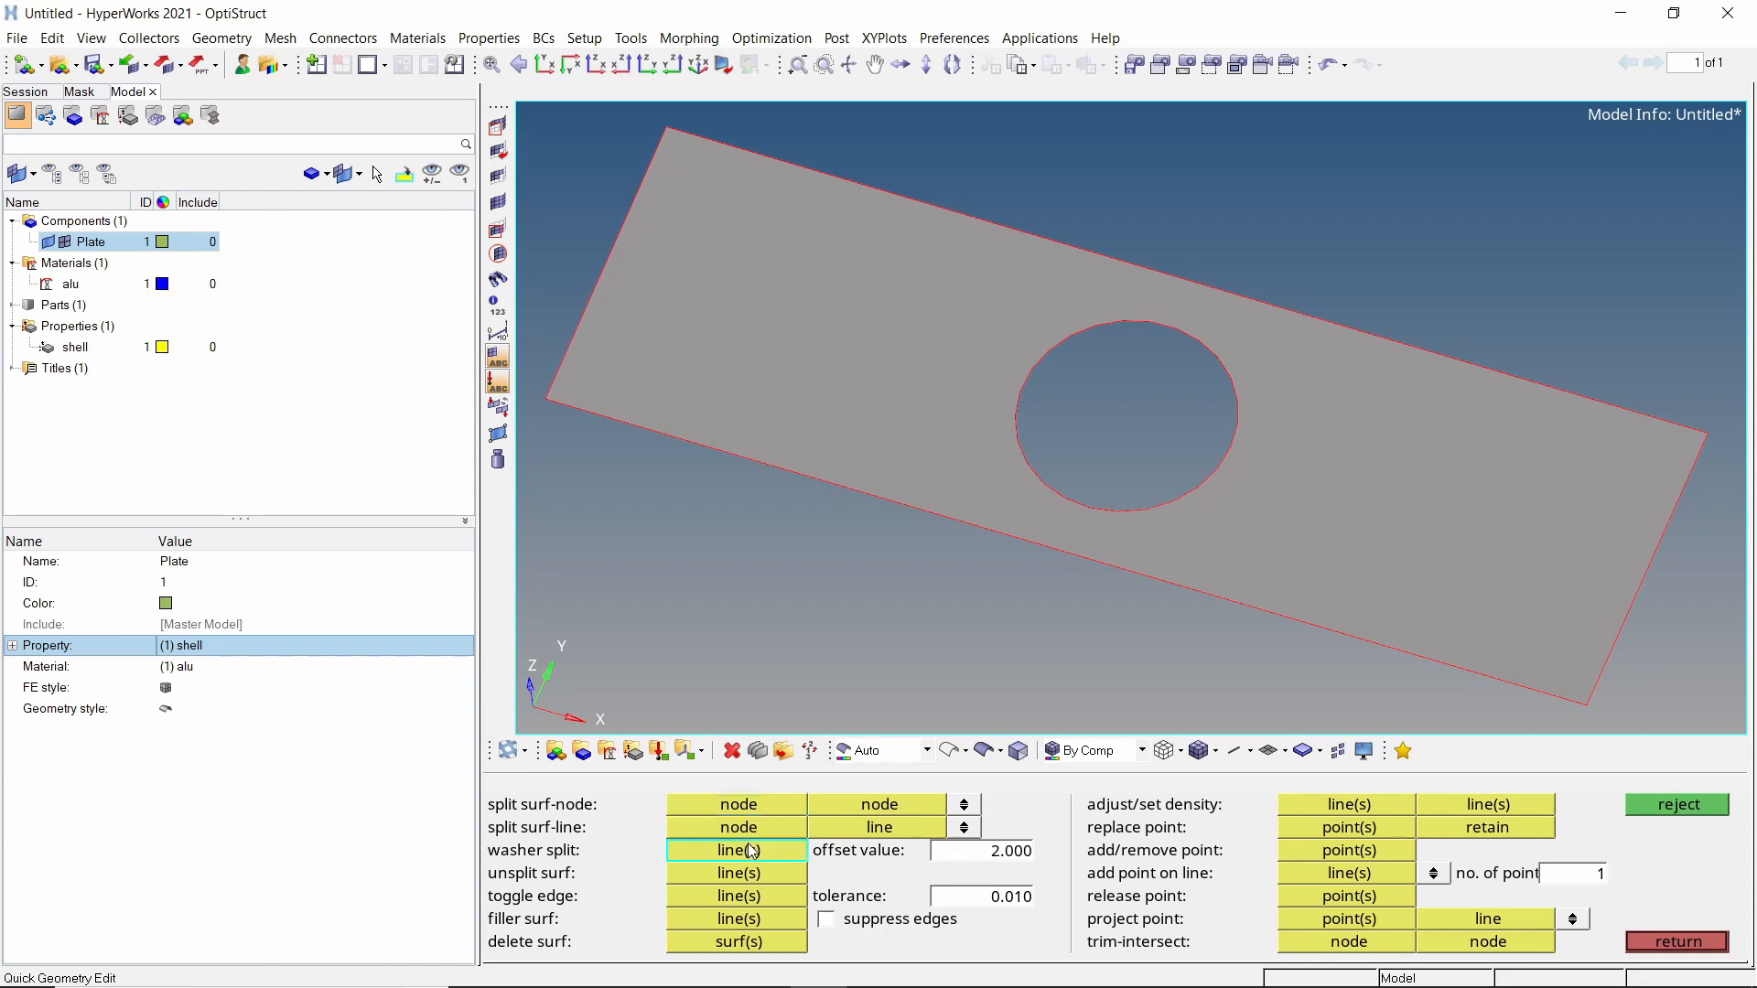
click(1176, 500)
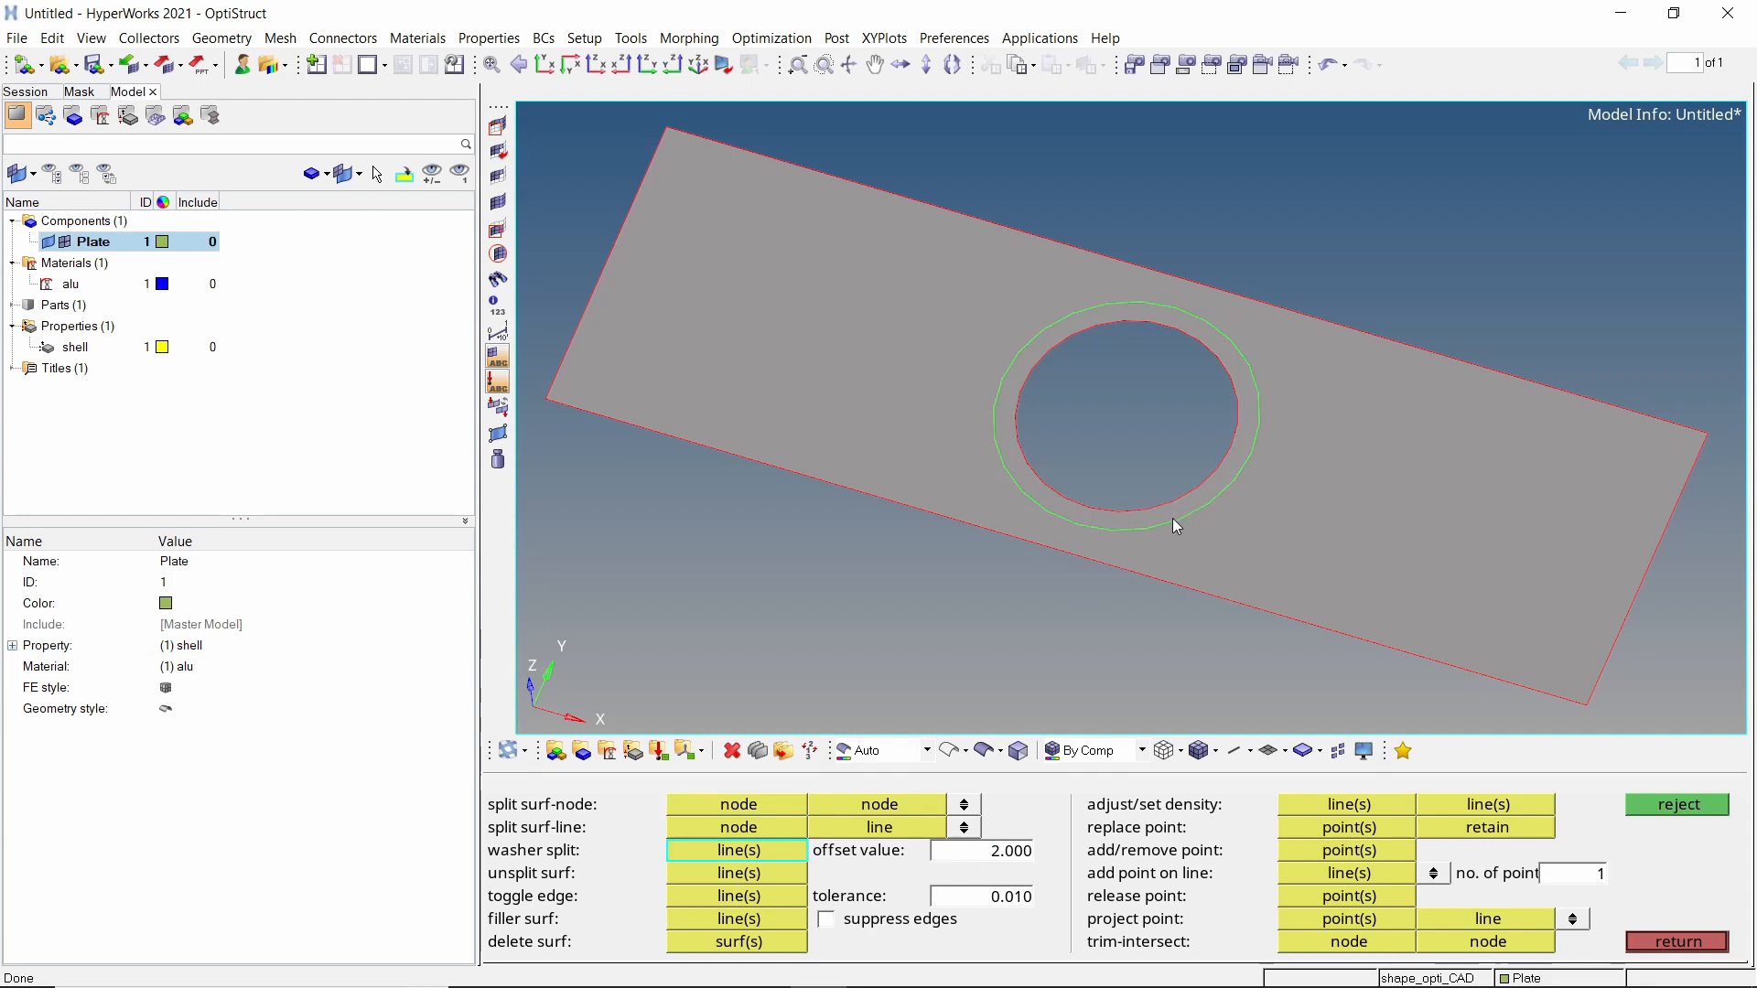
click(1174, 520)
key(Escape)
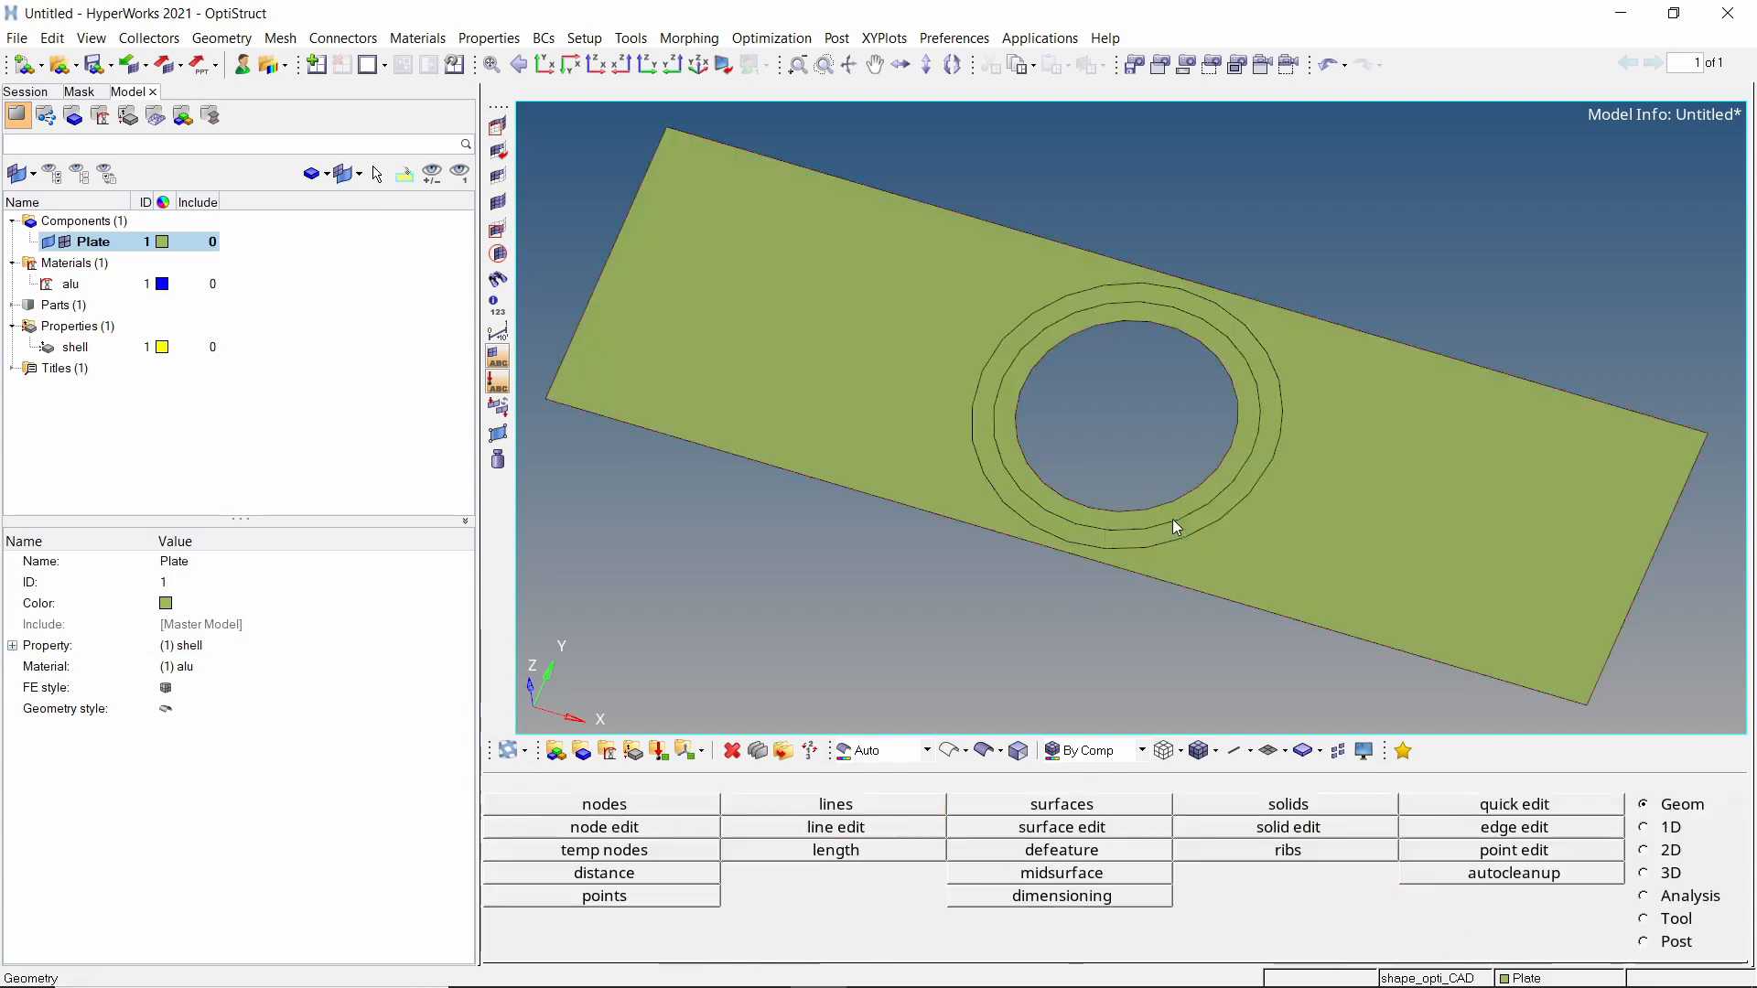
Automesh all surfaces of the plate with mixed elements at an element size of 1.
mouse_move(1208, 547)
ctrl+mouse_down()
mouse_move(1239, 549)
mouse_move(1216, 548)
ctrl+mouse_up()
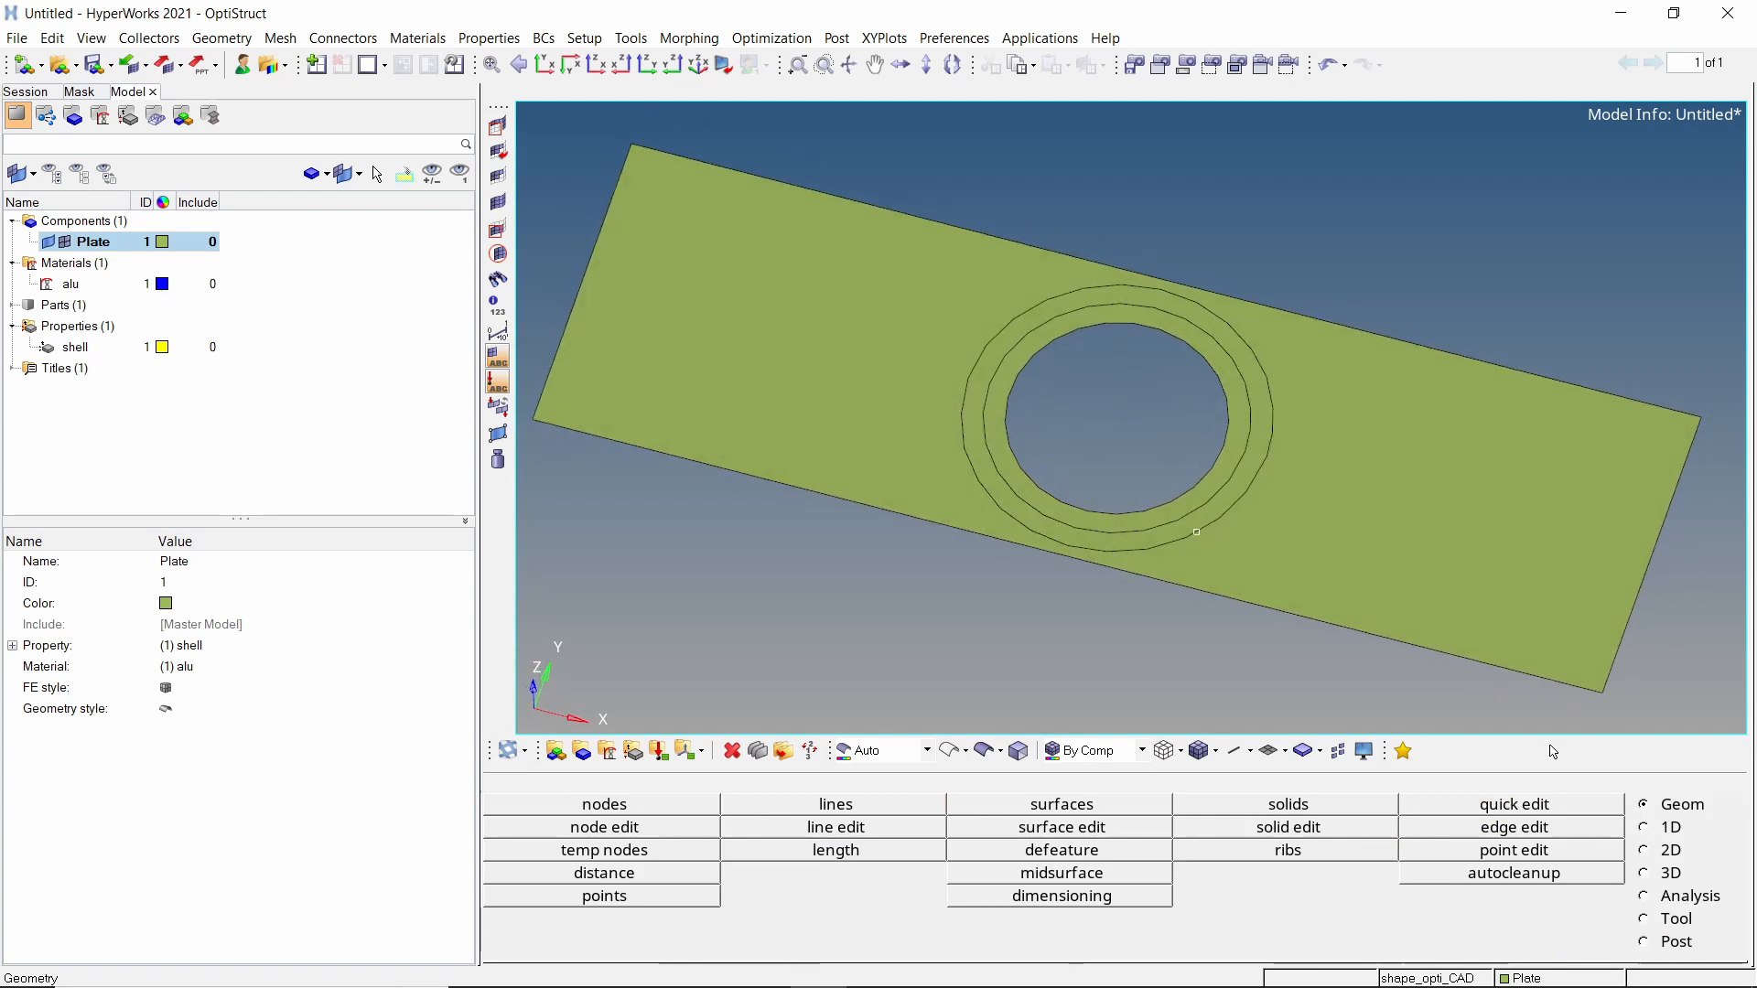
click(1657, 858)
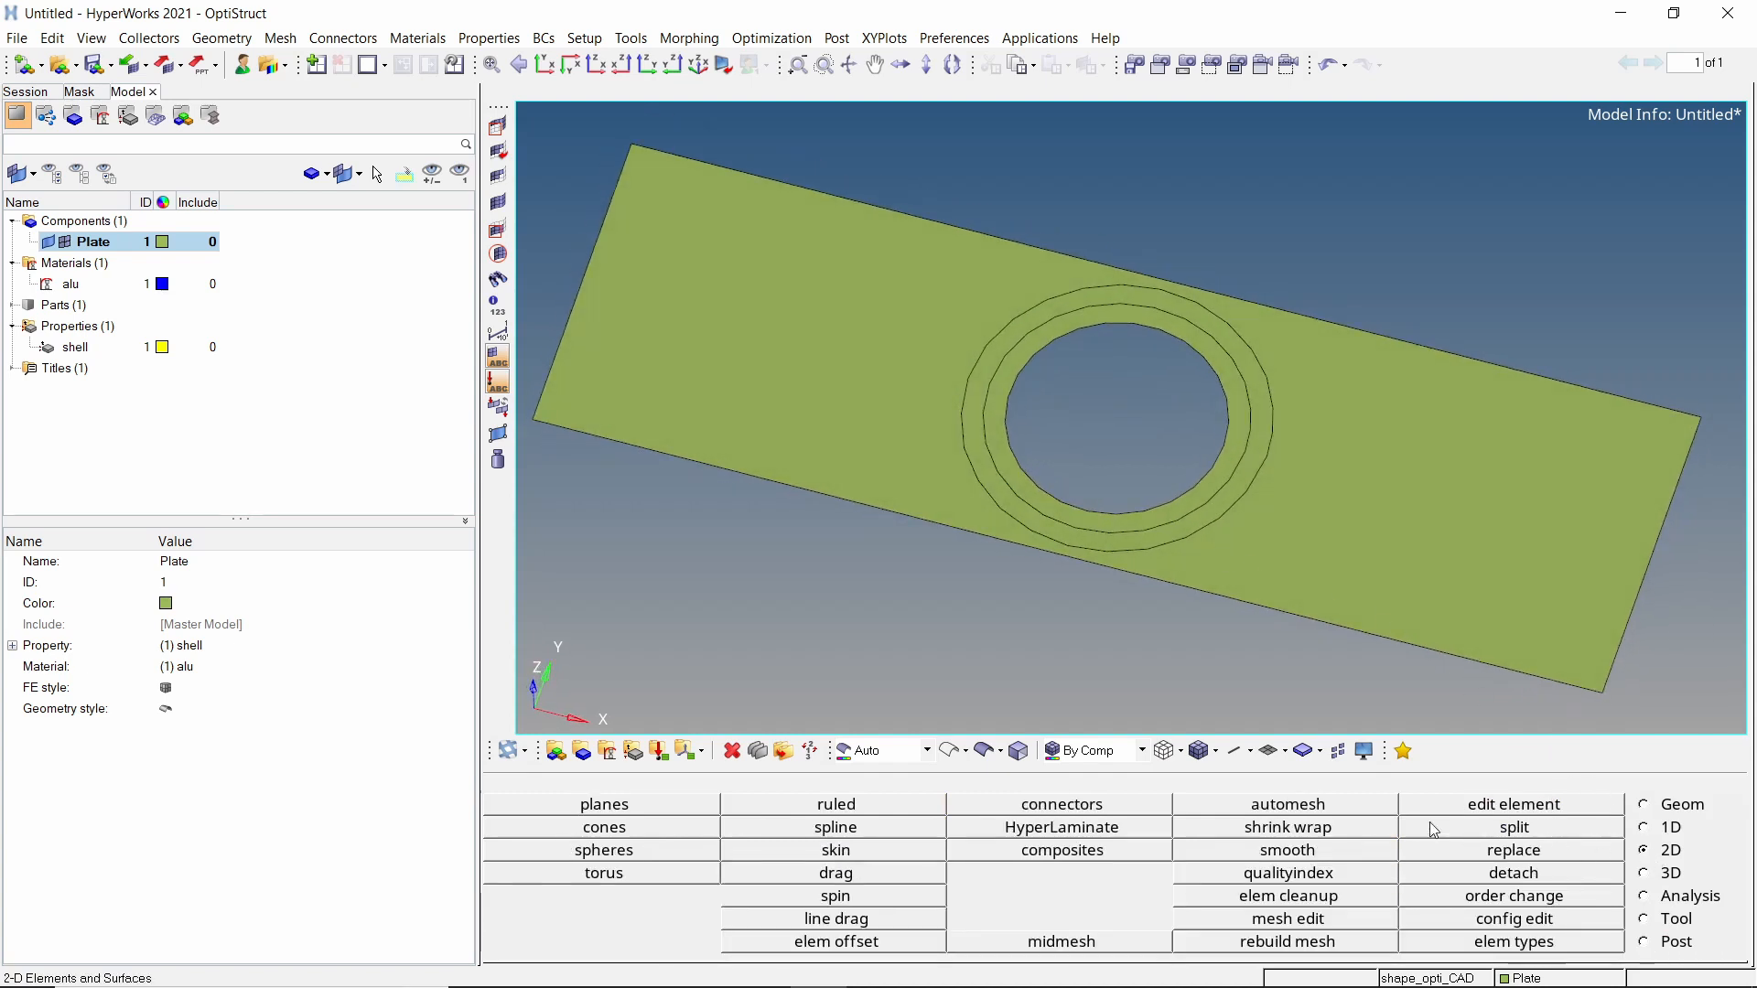
click(1310, 808)
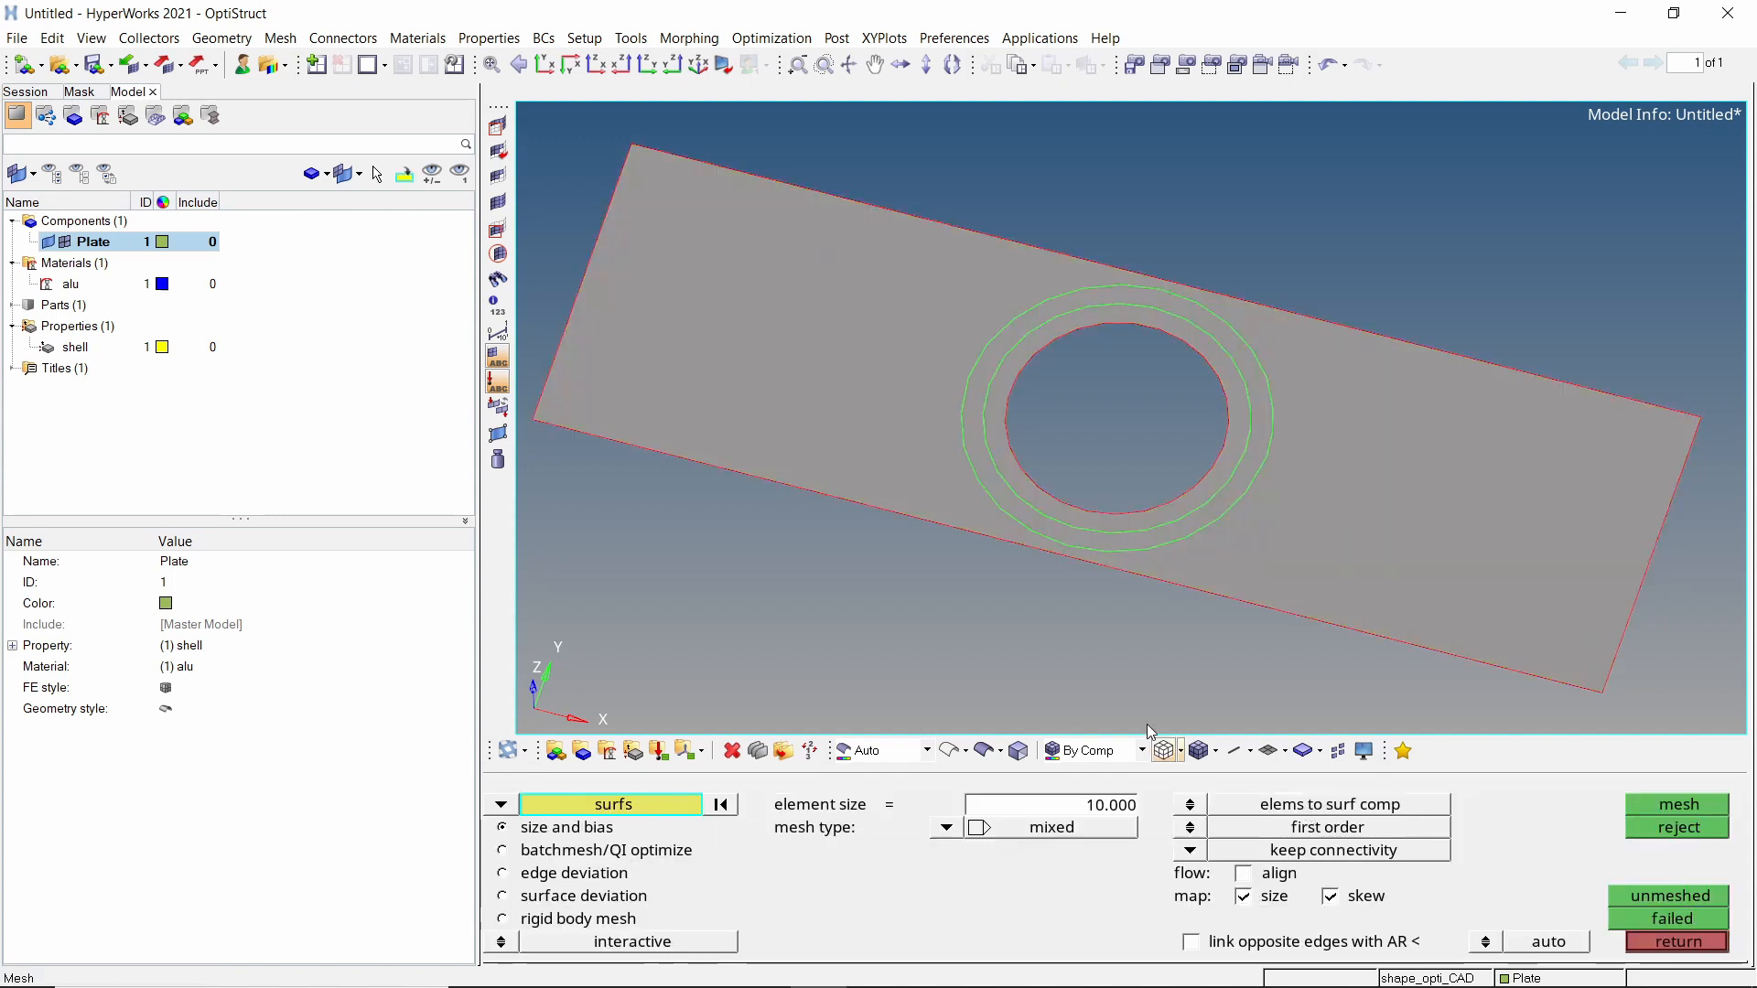
ctrl+right_drag(989, 607, 996, 569)
ctrl+scroll(996, 570, down, 3)
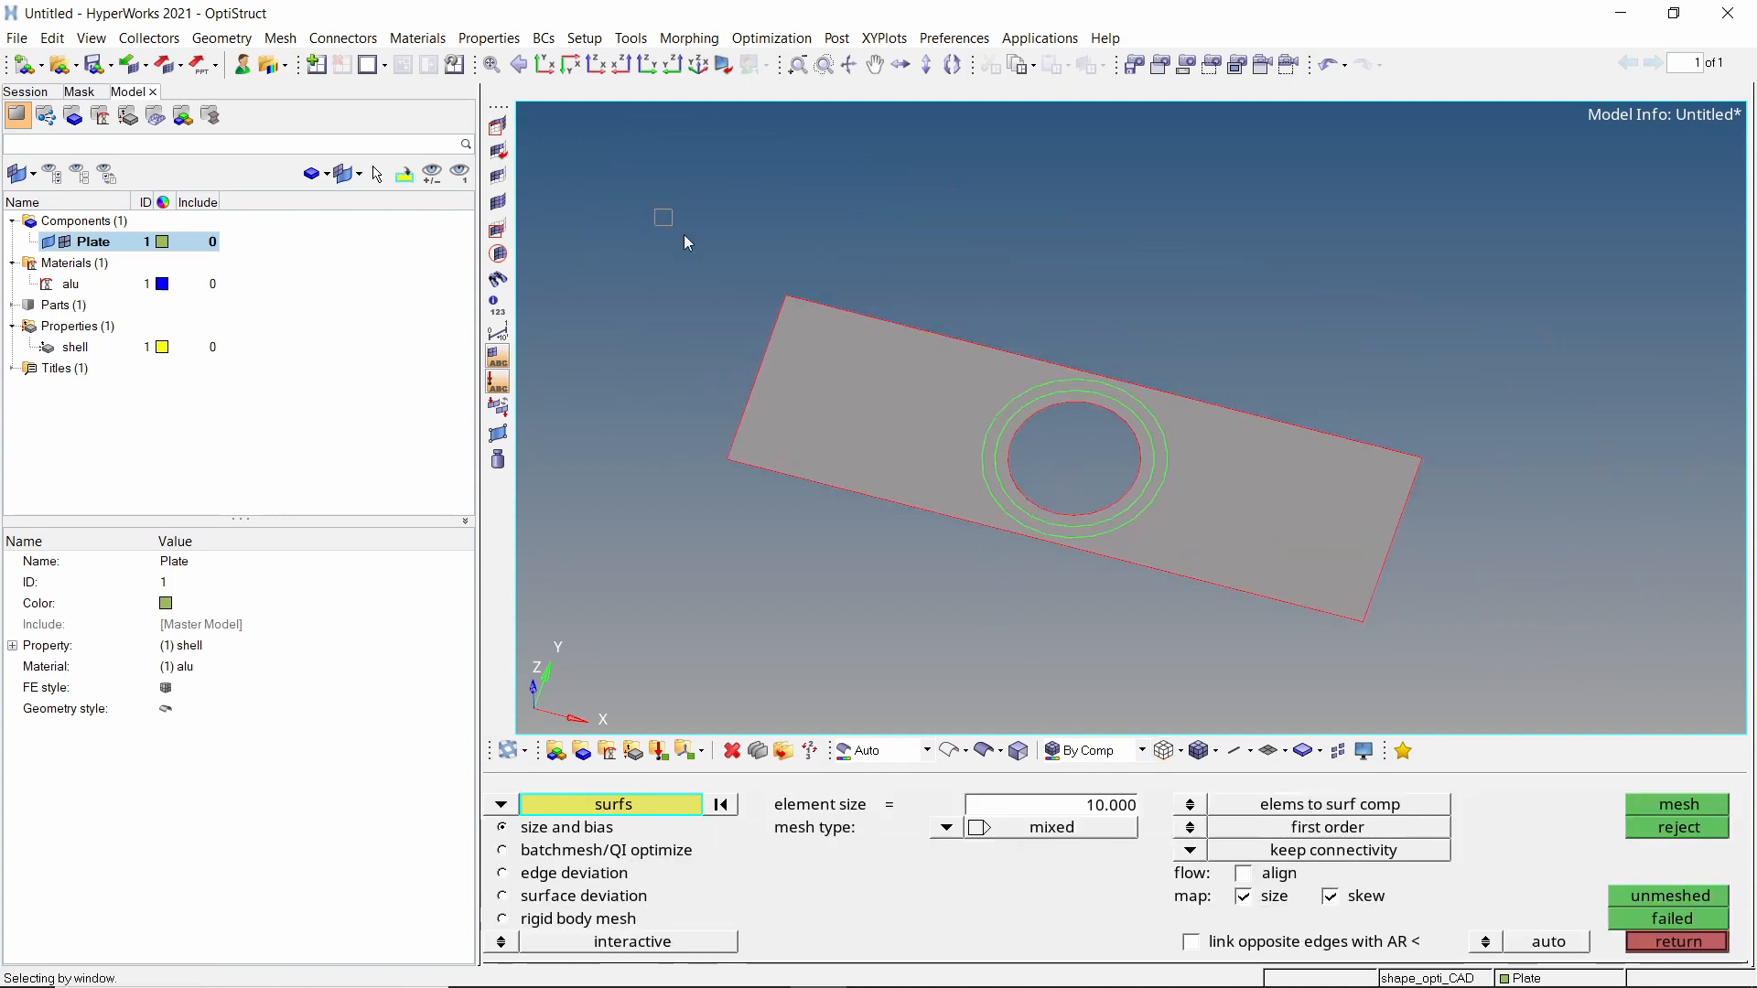
mouse_move(653, 208)
shift+mouse_down()
mouse_move(1305, 573)
mouse_move(1490, 646)
shift+mouse_up()
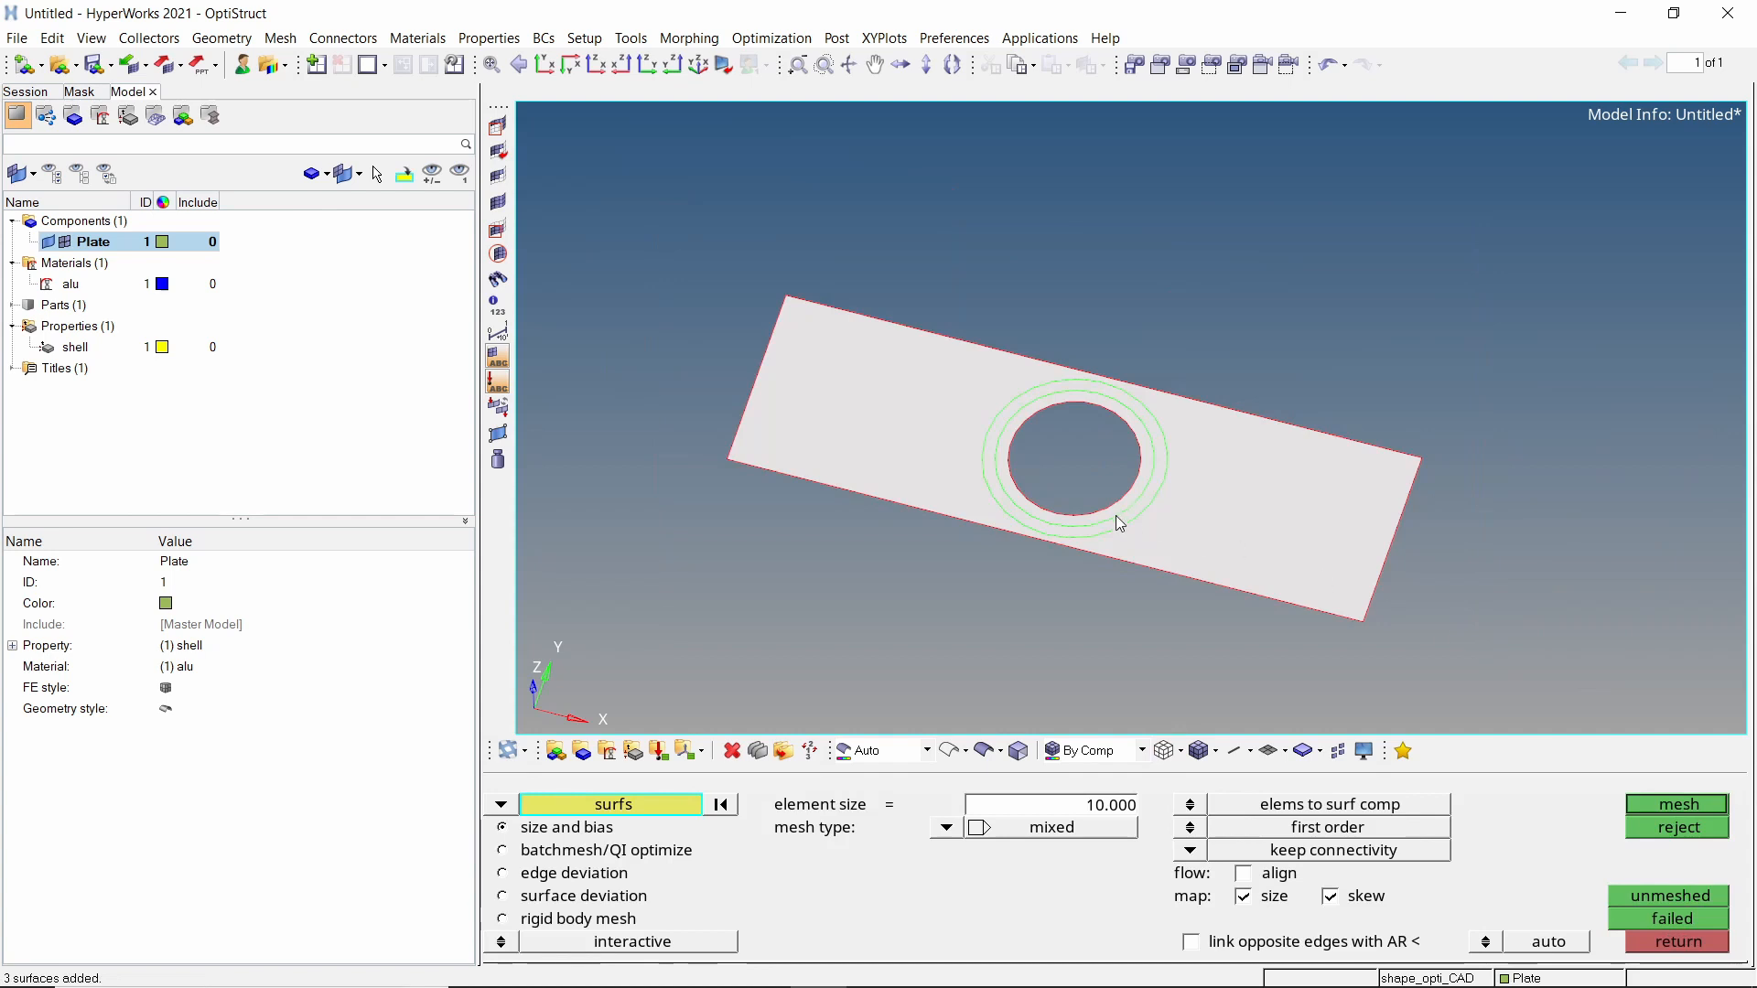
ctrl+scroll(1116, 515, up, 2)
ctrl+right_drag(1139, 569, 1195, 547)
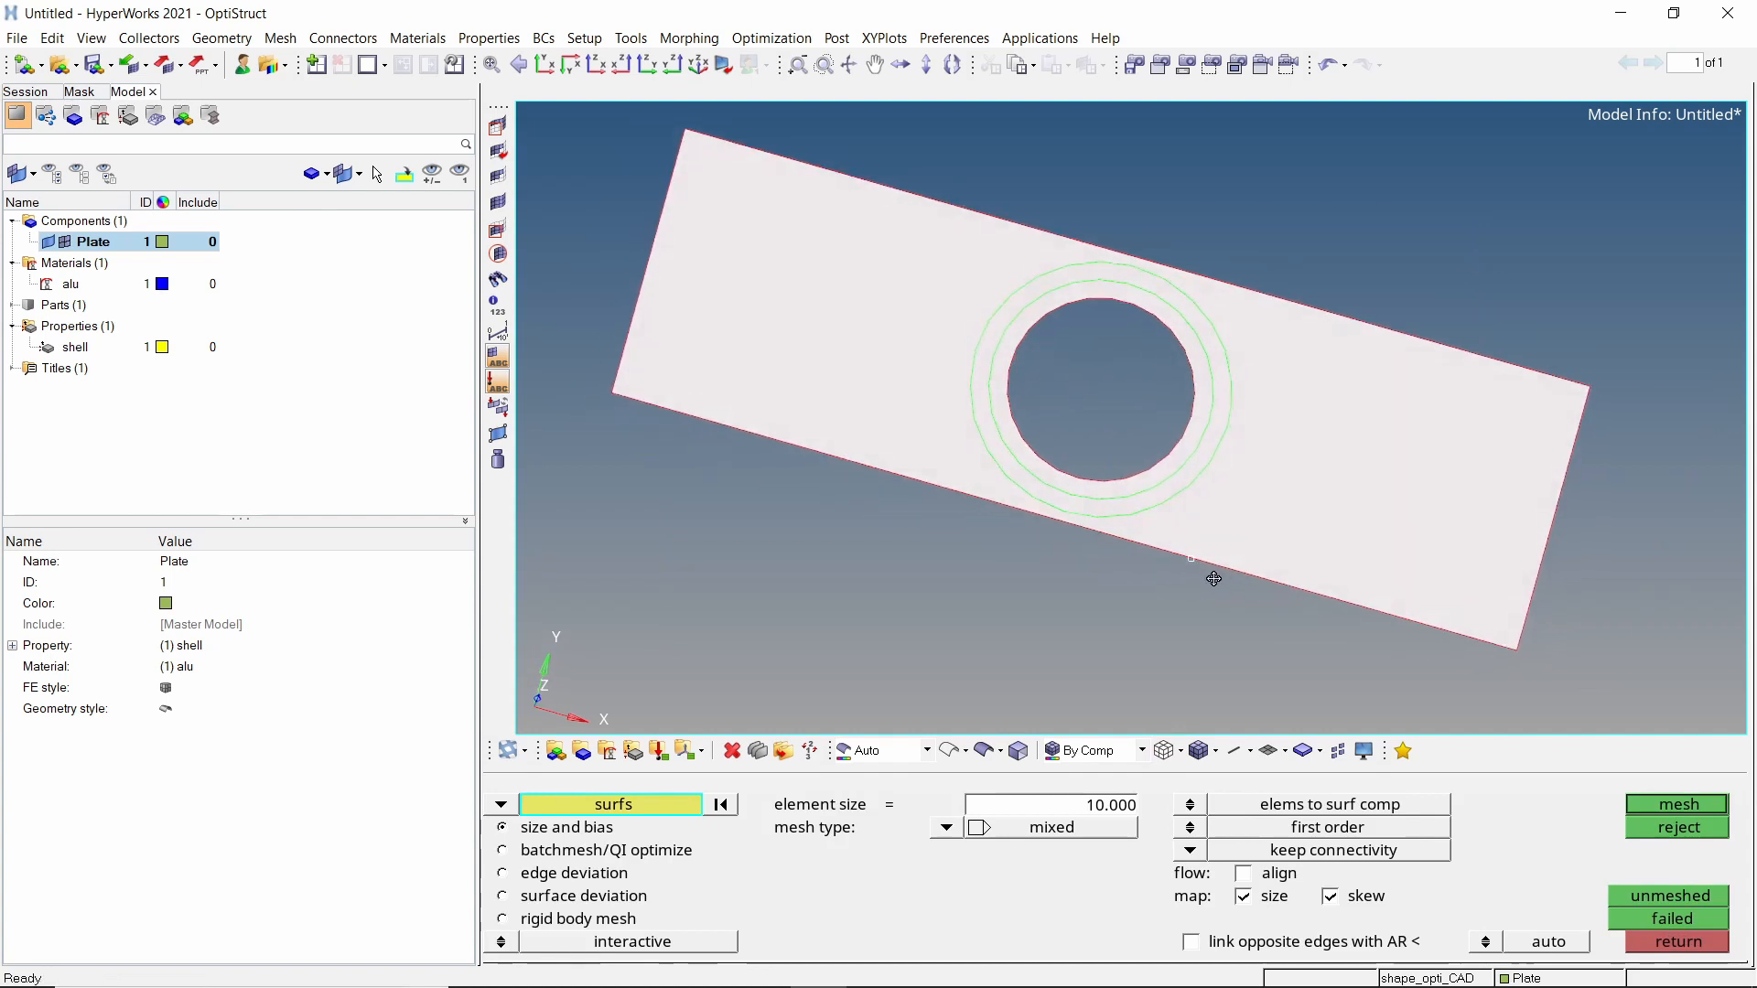
mouse_move(1195, 549)
ctrl+mouse_down()
mouse_move(1231, 545)
mouse_move(1164, 554)
ctrl+mouse_up()
ctrl+scroll(1160, 551, up, 1)
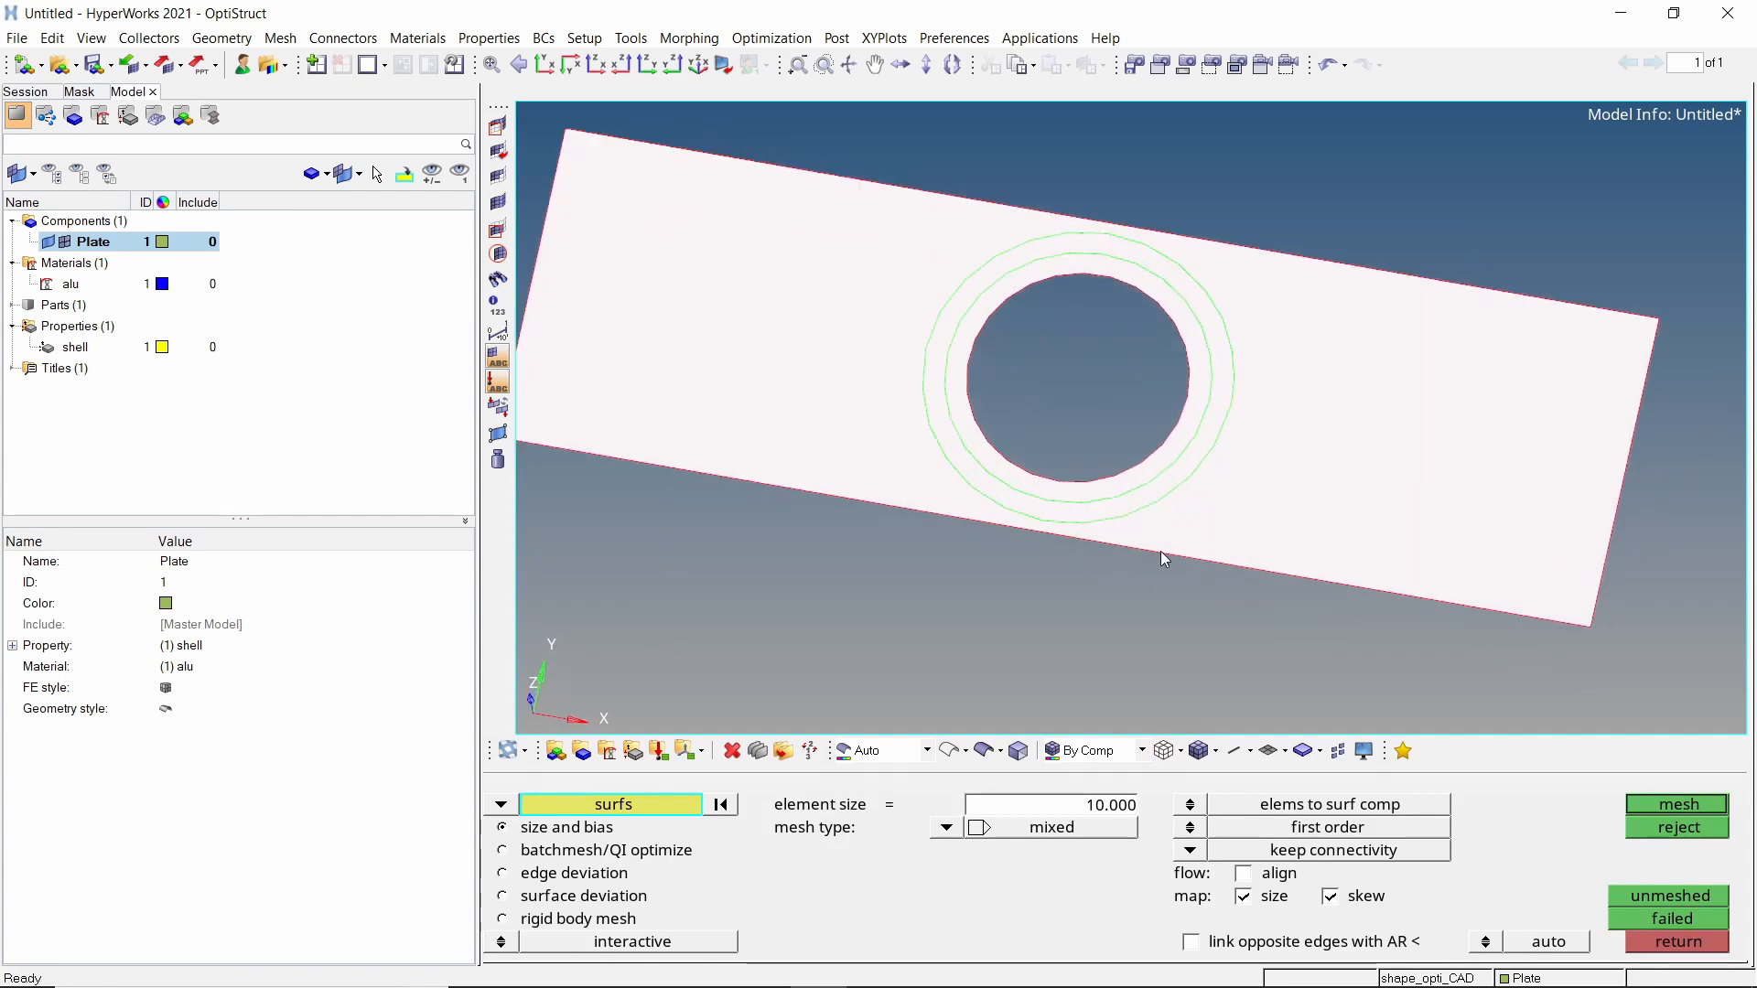
ctrl+right_drag(1160, 551, 1205, 554)
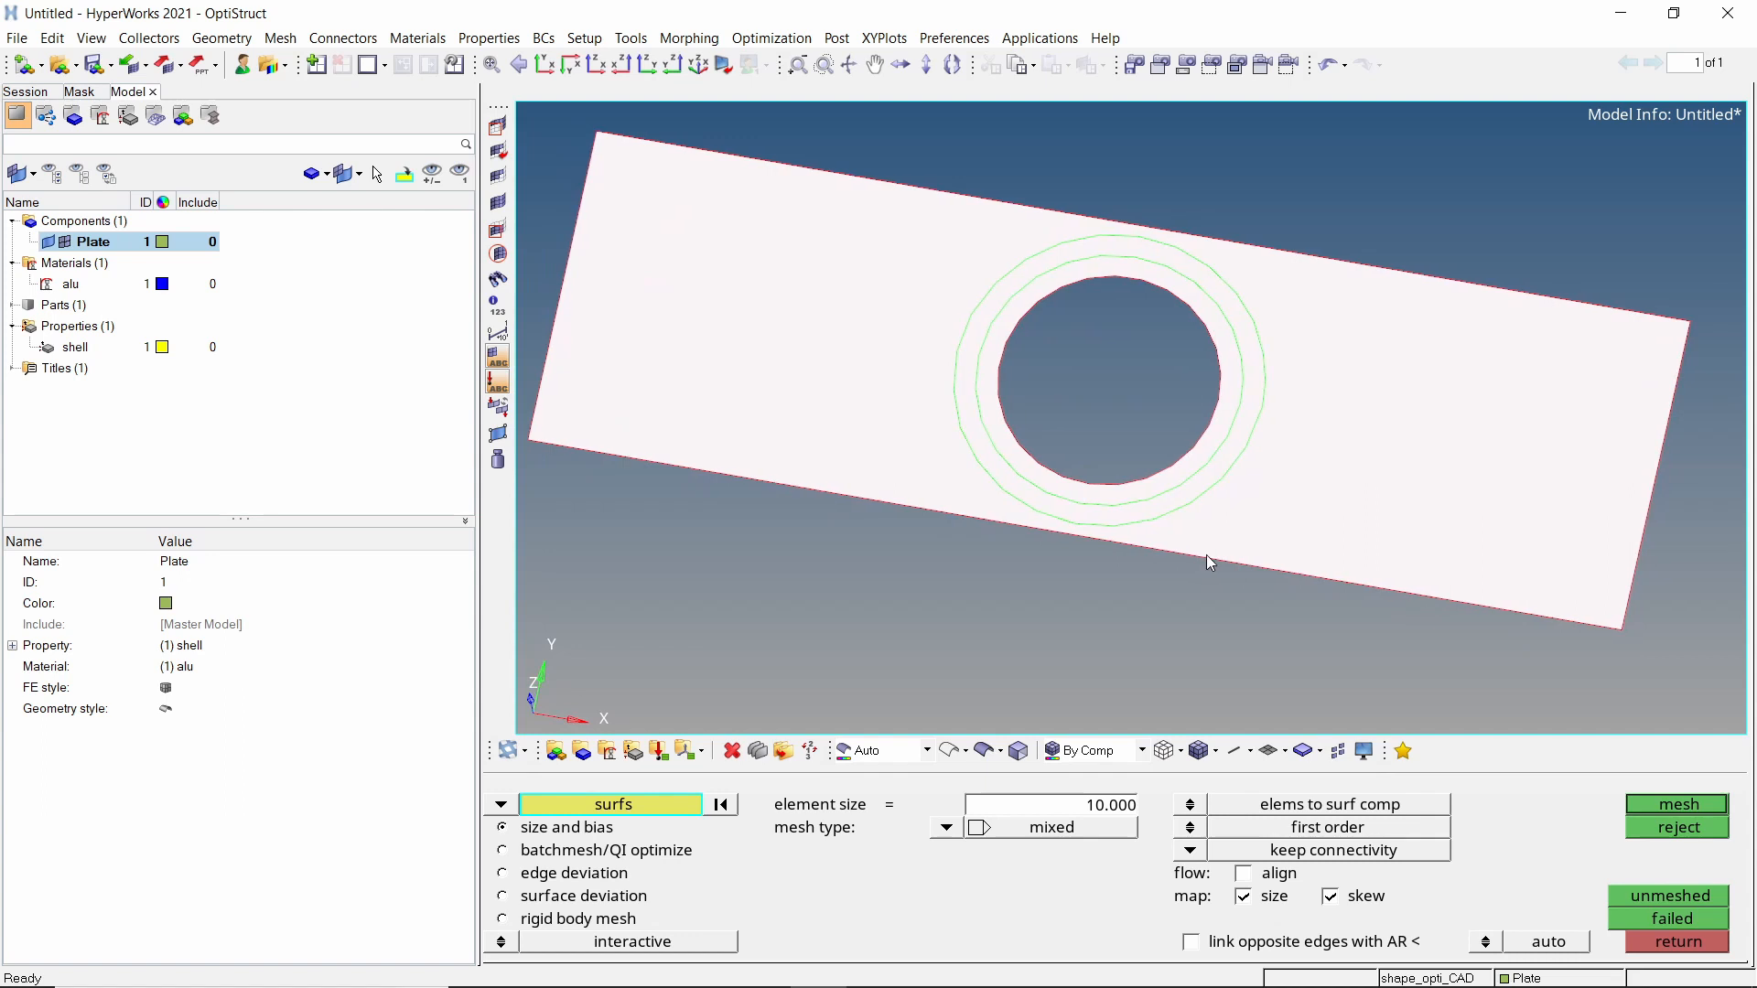
click(1121, 810)
text(1)
key(Return)
click(1647, 805)
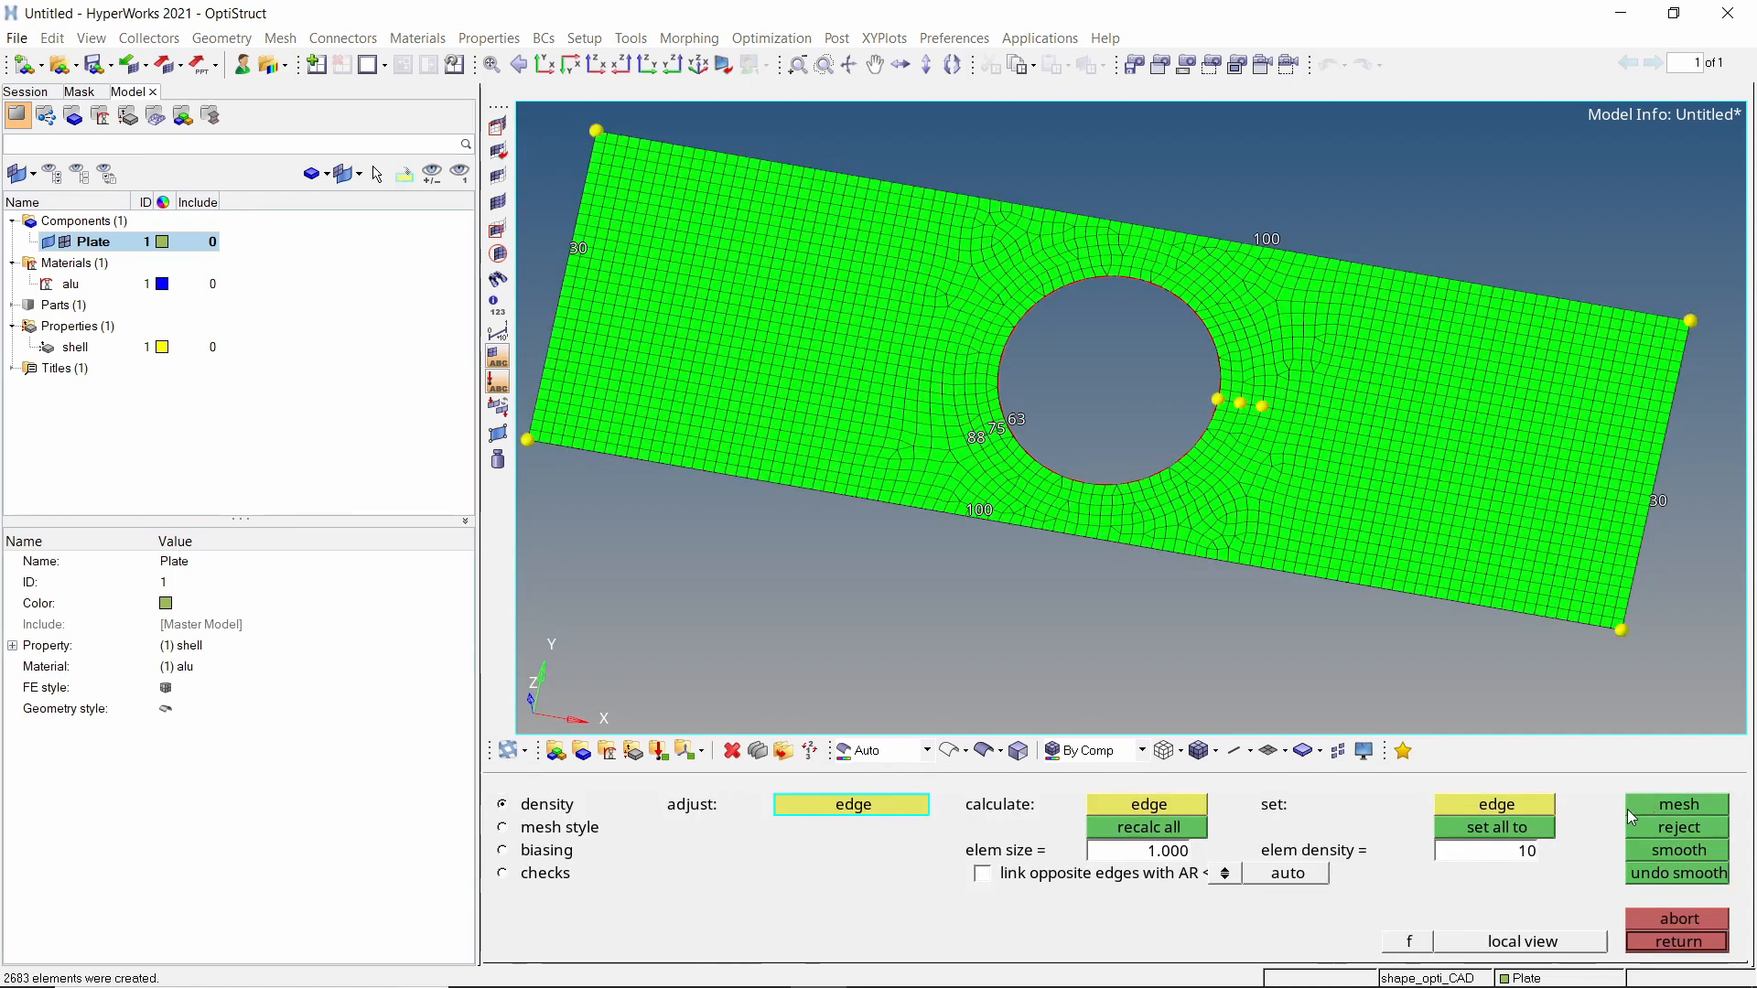
Set the element density along the plate's hole edge to 70.
click(1530, 858)
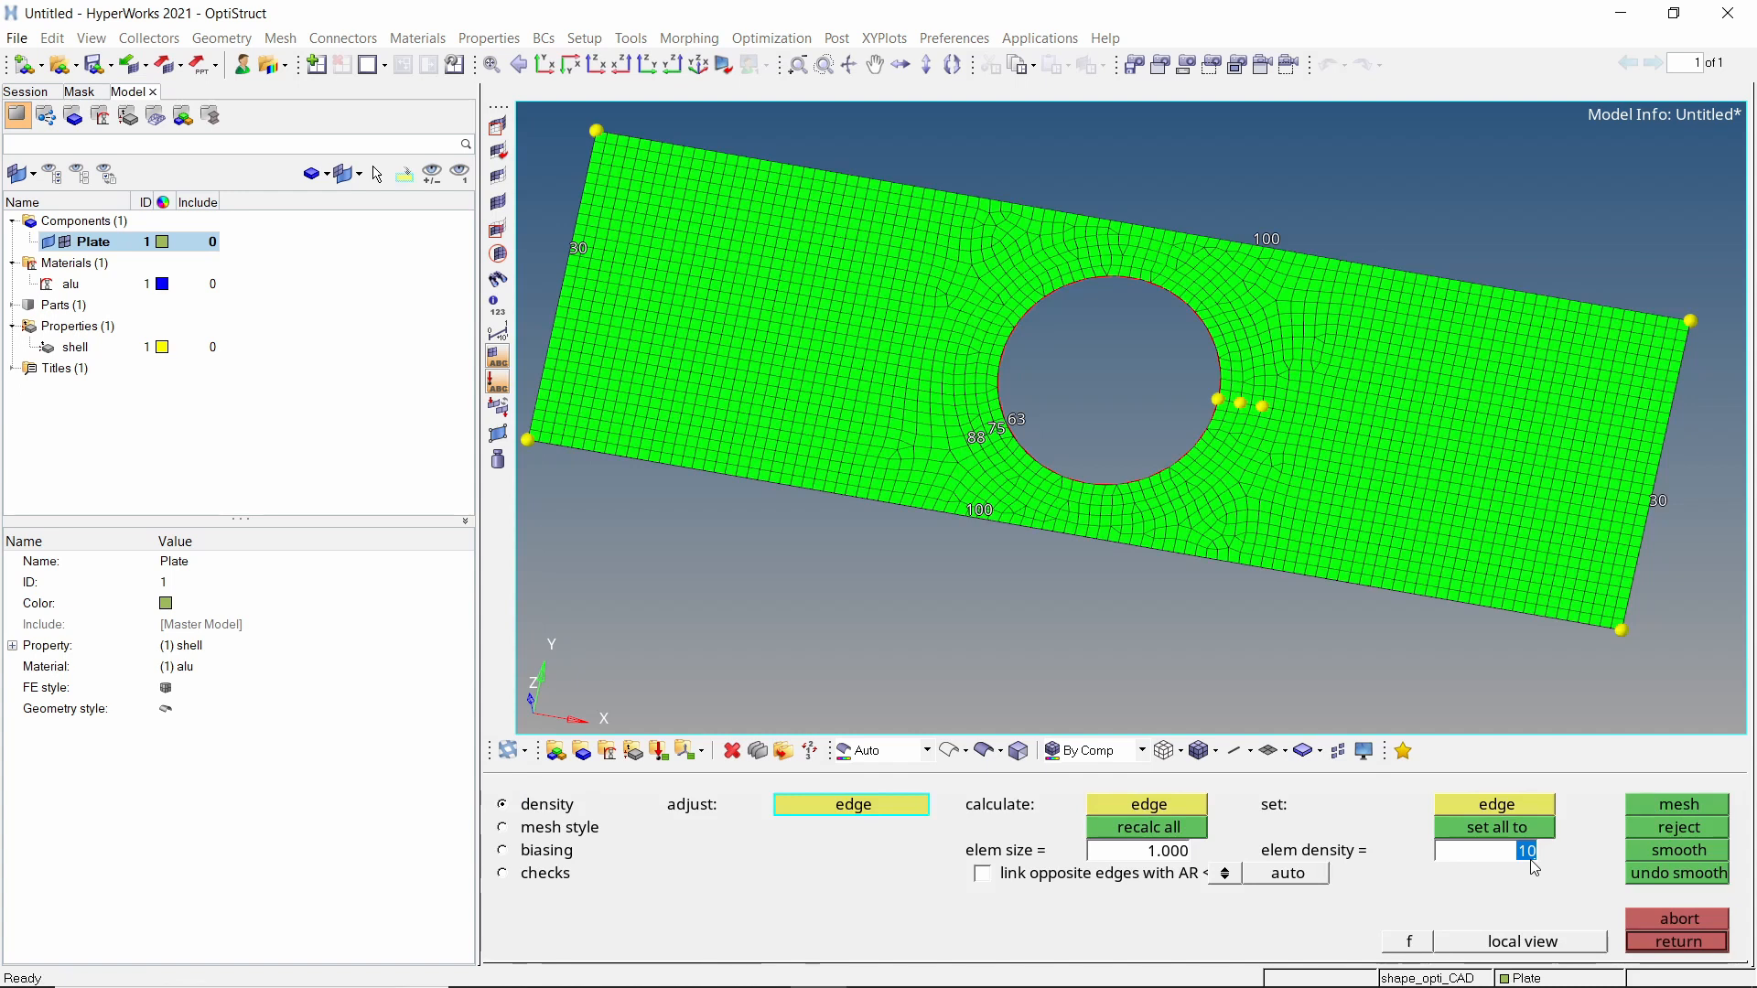
text(70)
key(Return)
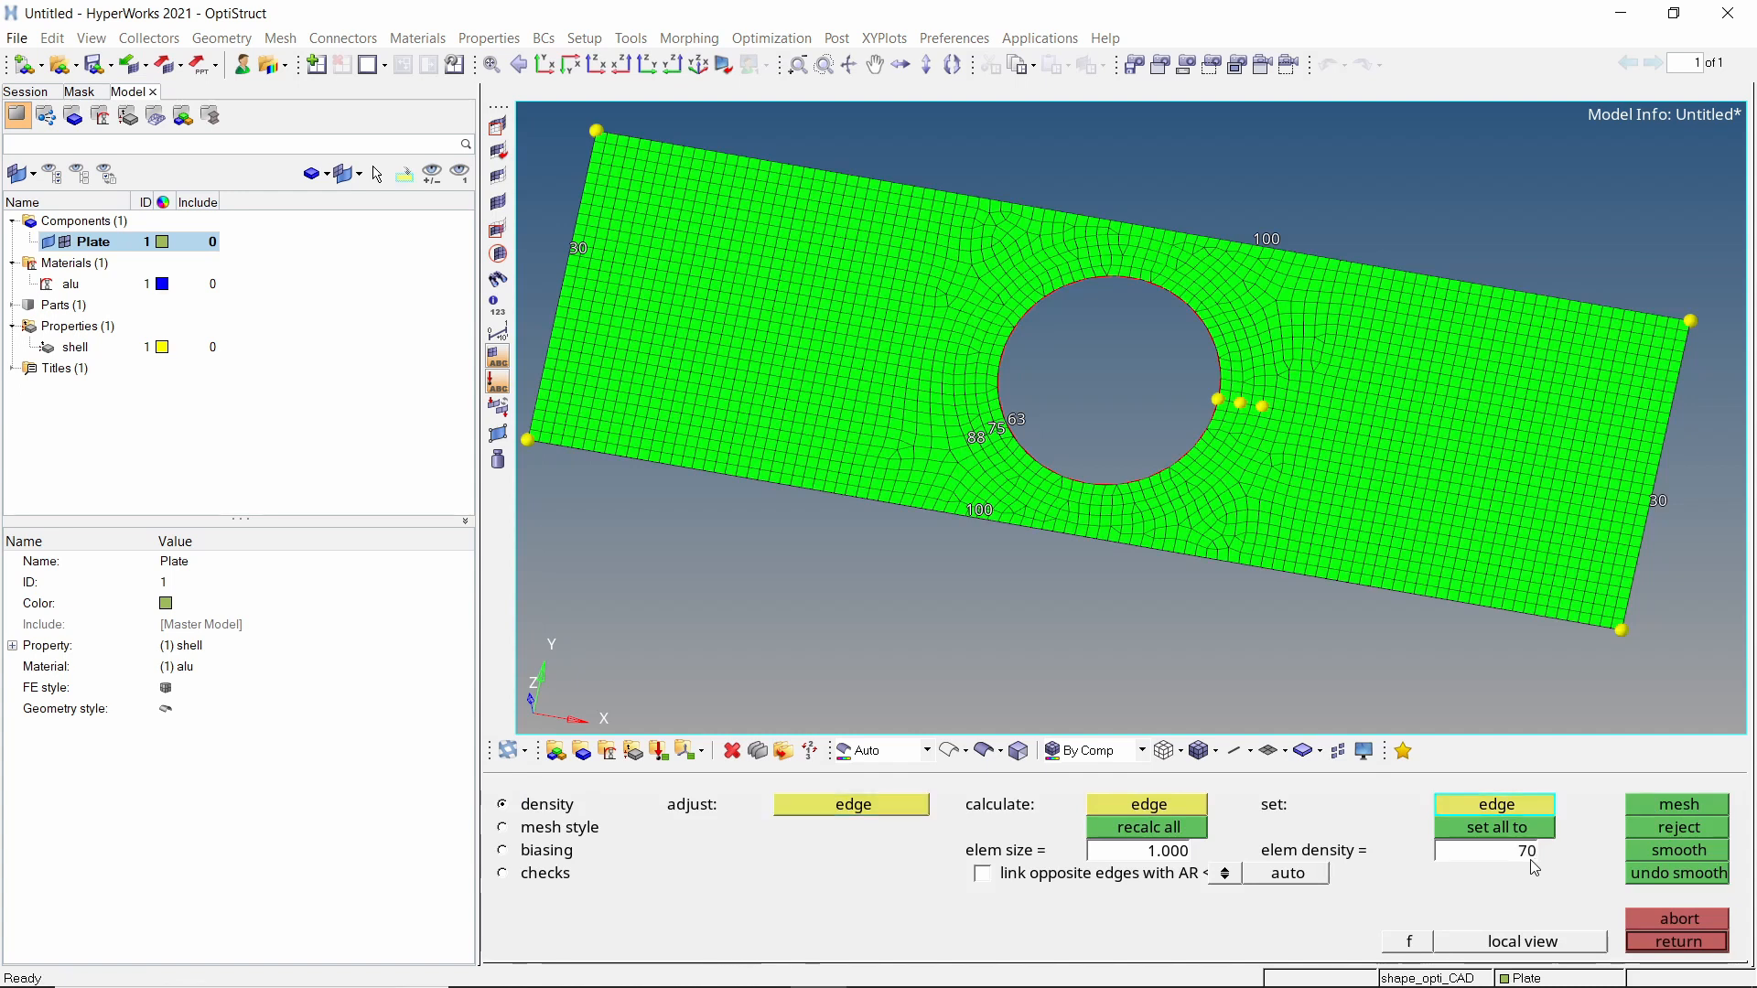
scroll(987, 416, up, 2)
click(1010, 446)
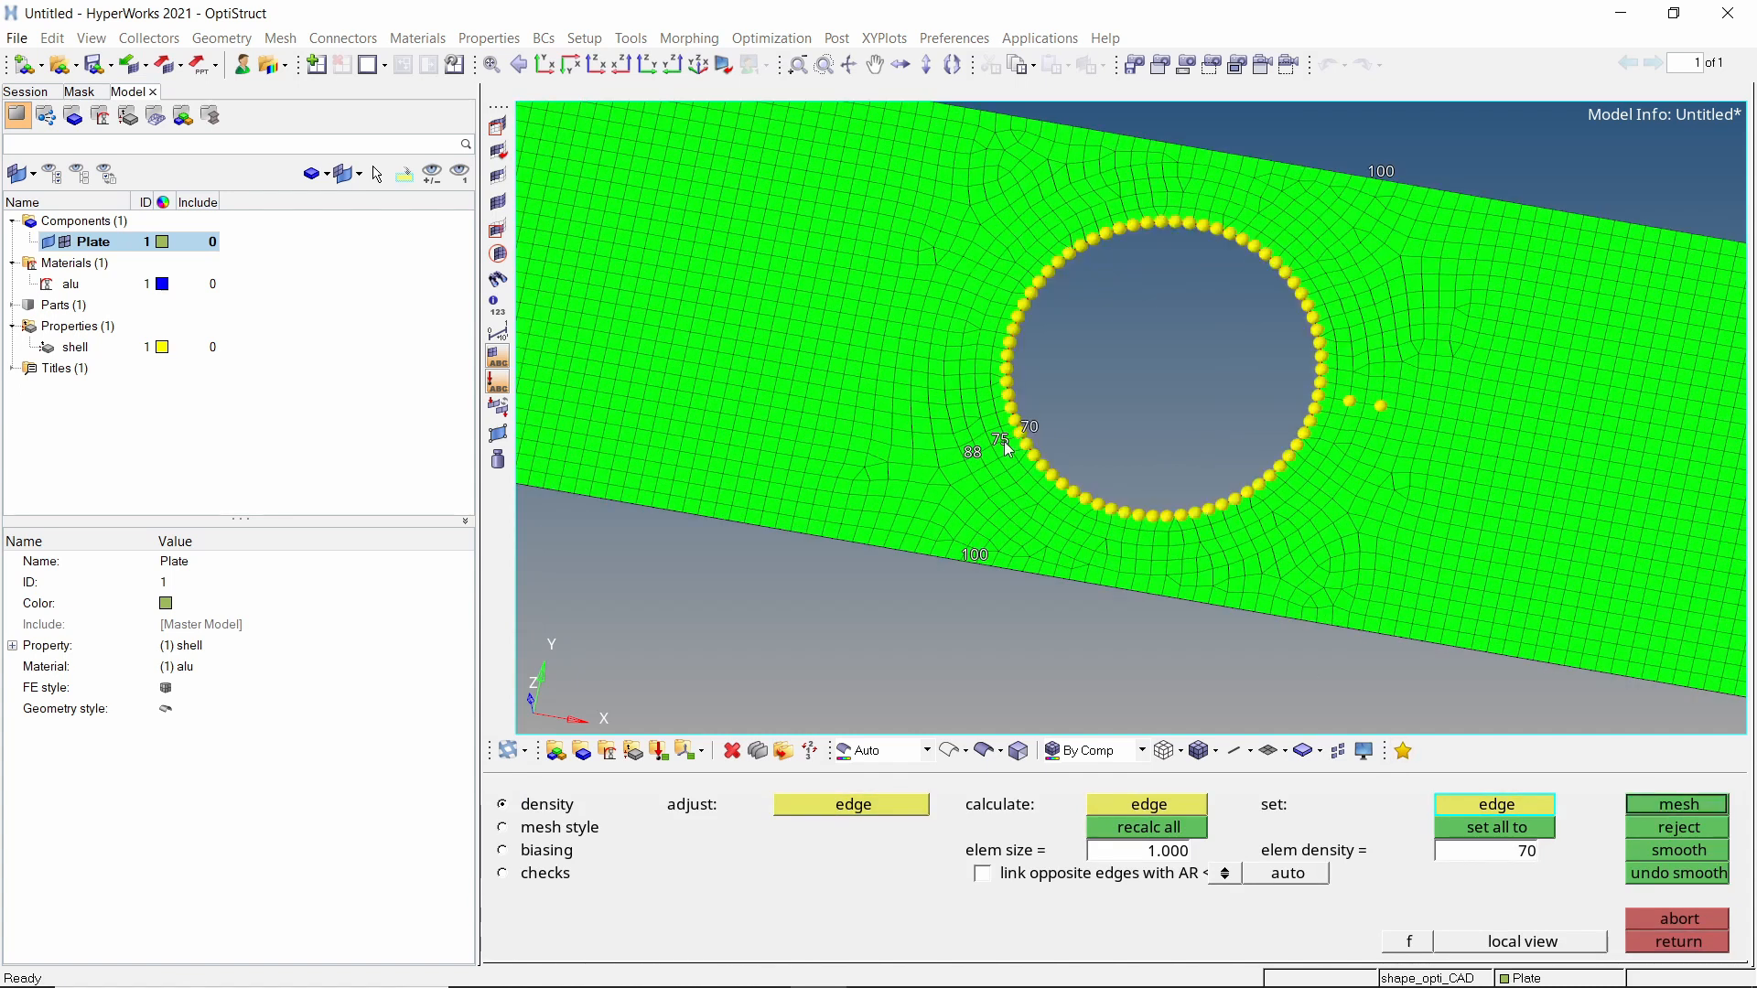
Set the element density of both washer ring edges around the hole to 70 and accept the updated mesh.
click(1005, 441)
click(972, 452)
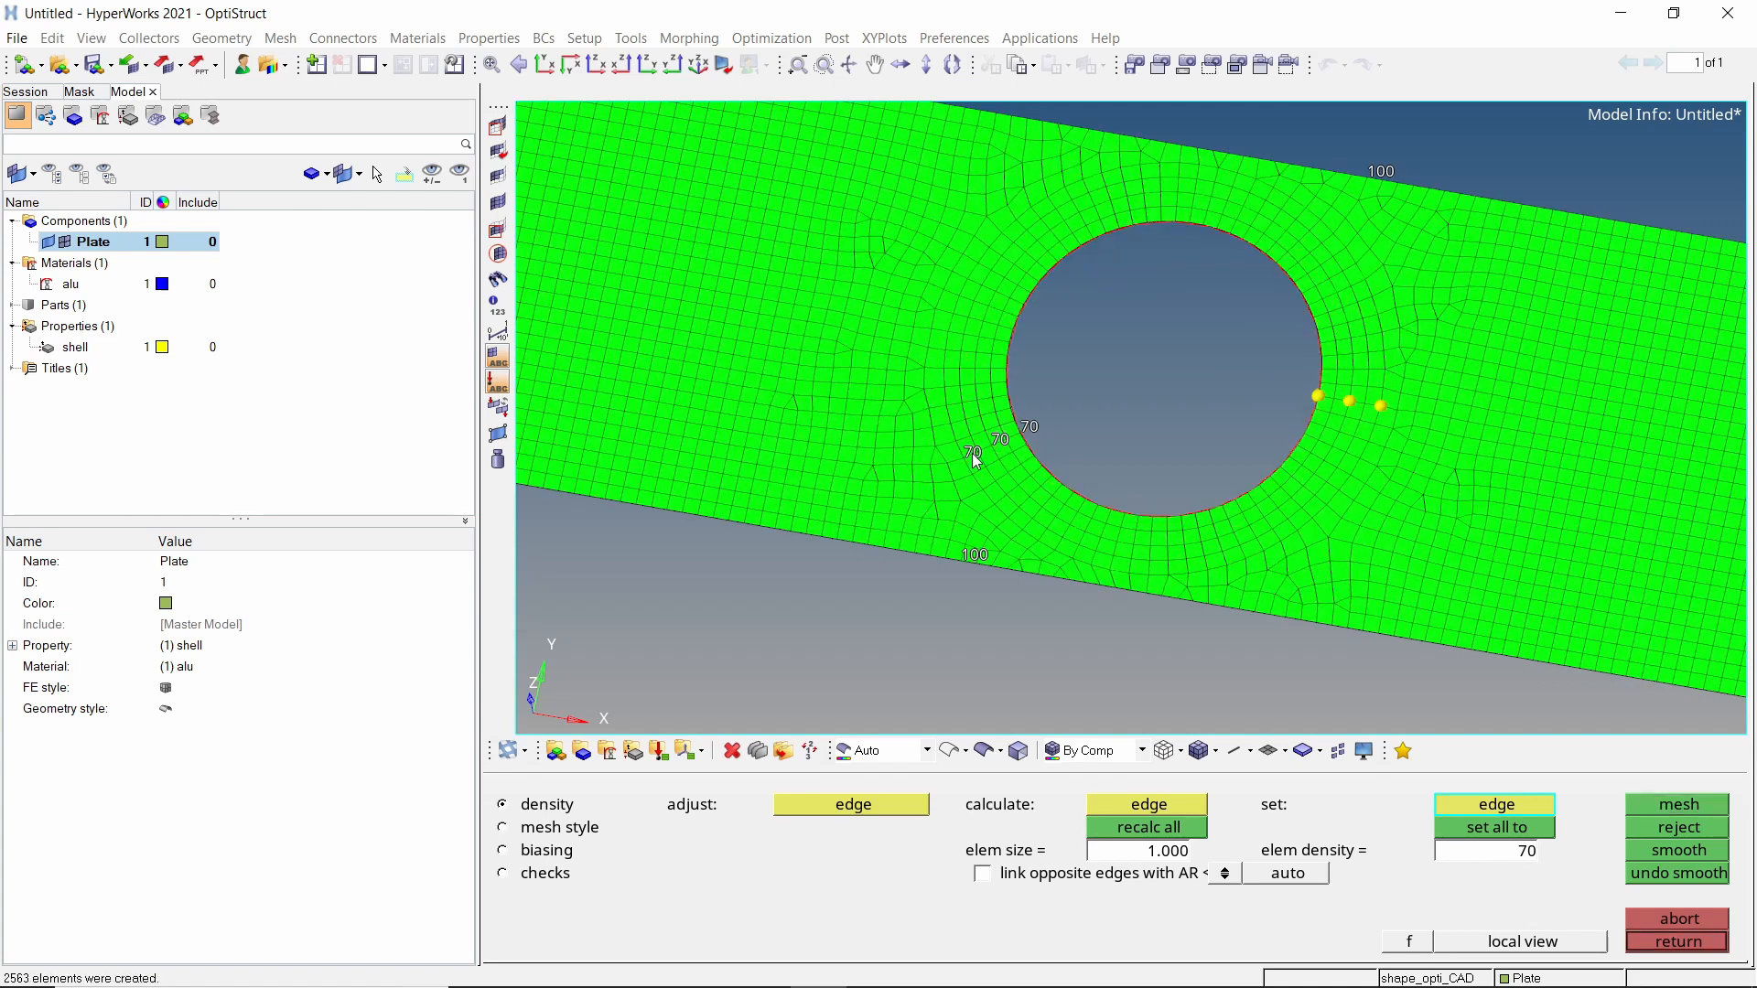
key(Escape)
key(Escape)
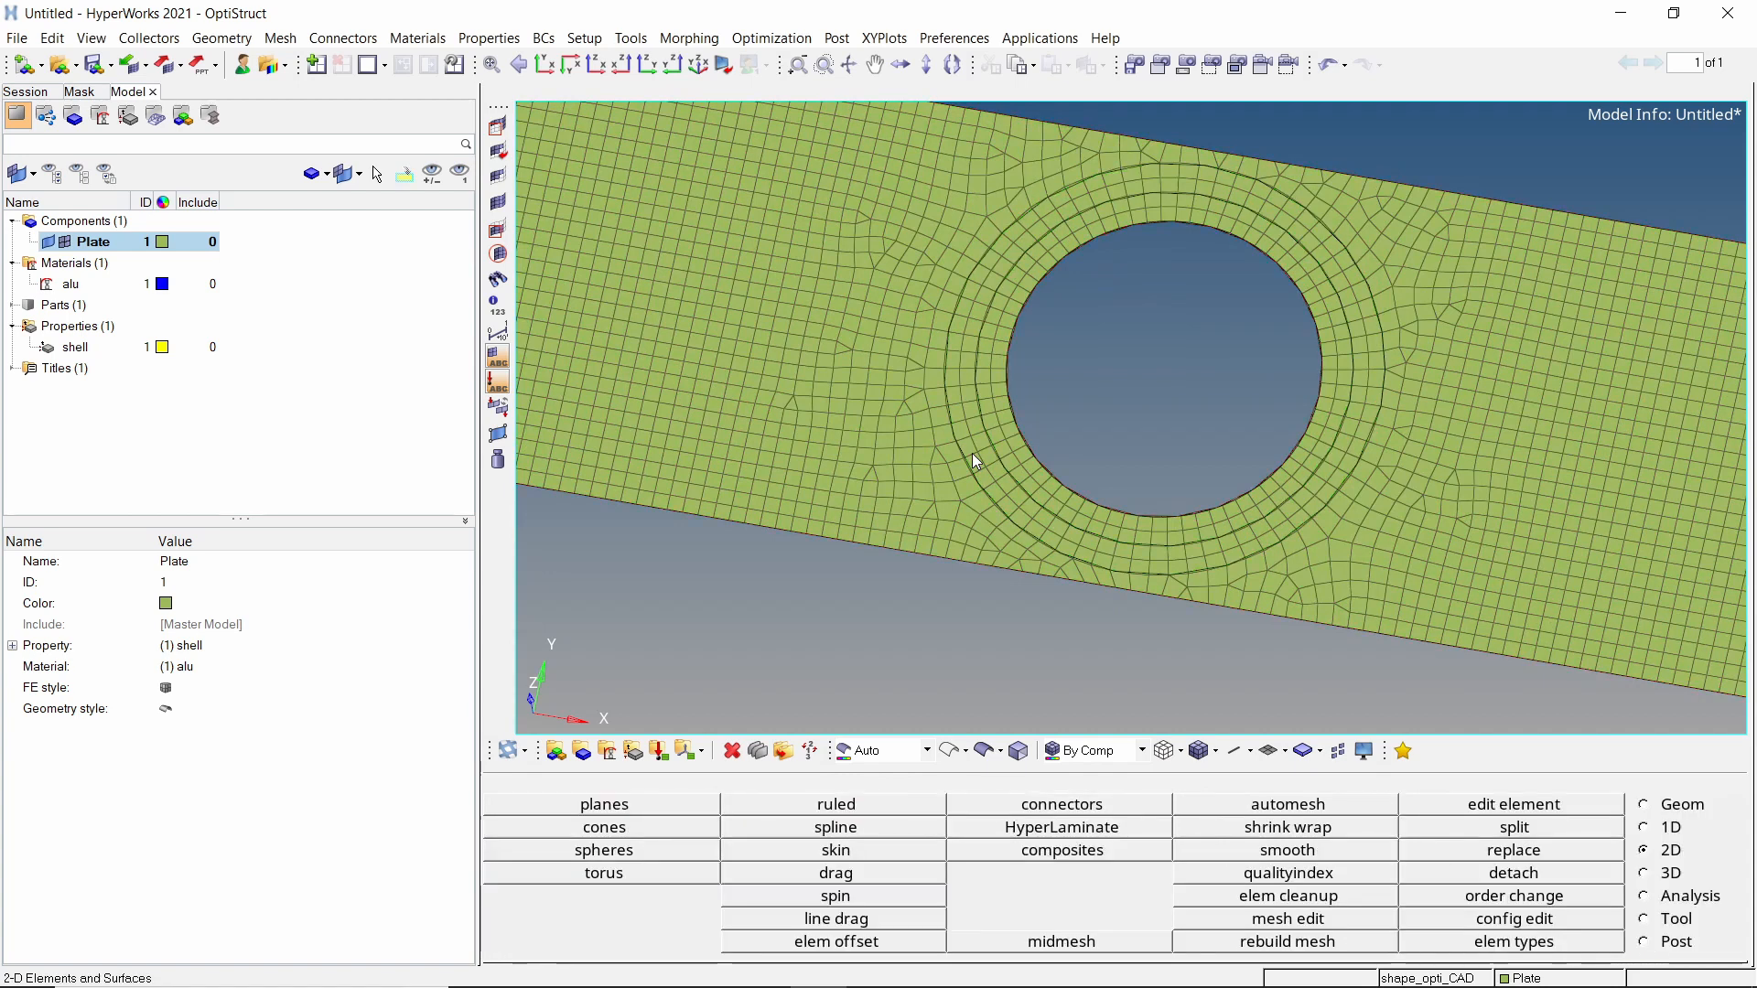
Create a load collector named spc.
scroll(972, 453, down, 3)
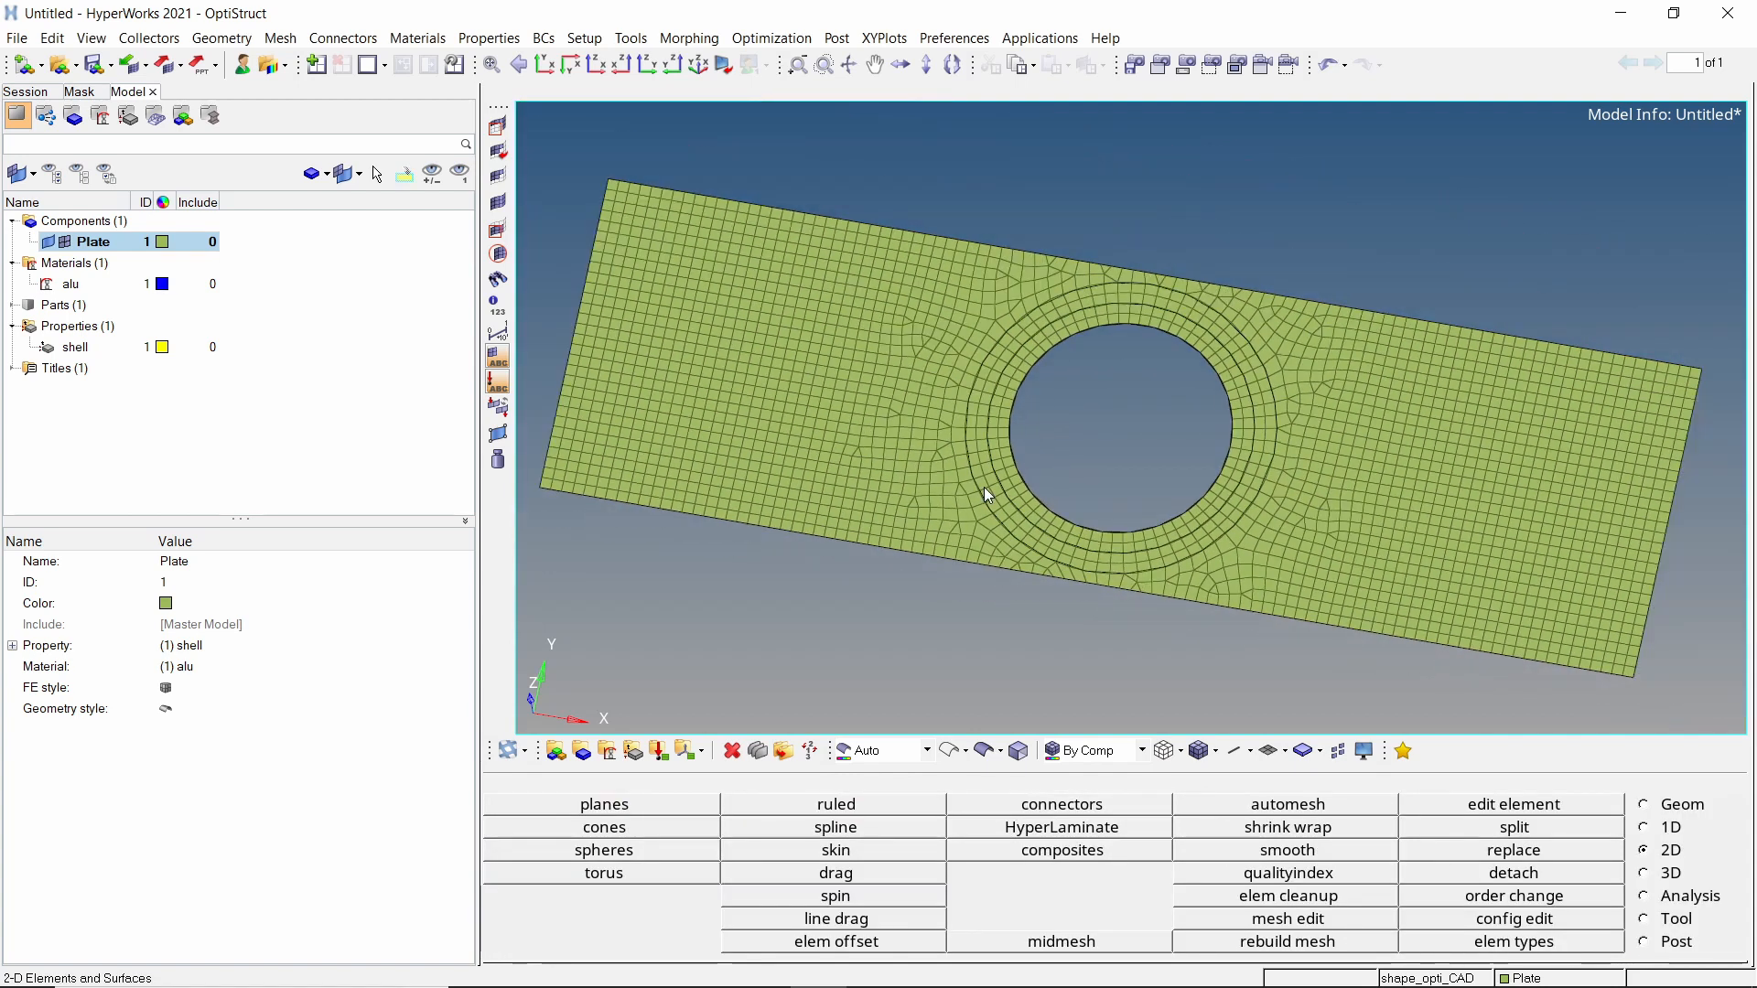
mouse_move(973, 525)
ctrl+mouse_down()
mouse_move(1015, 538)
mouse_move(985, 535)
ctrl+mouse_up()
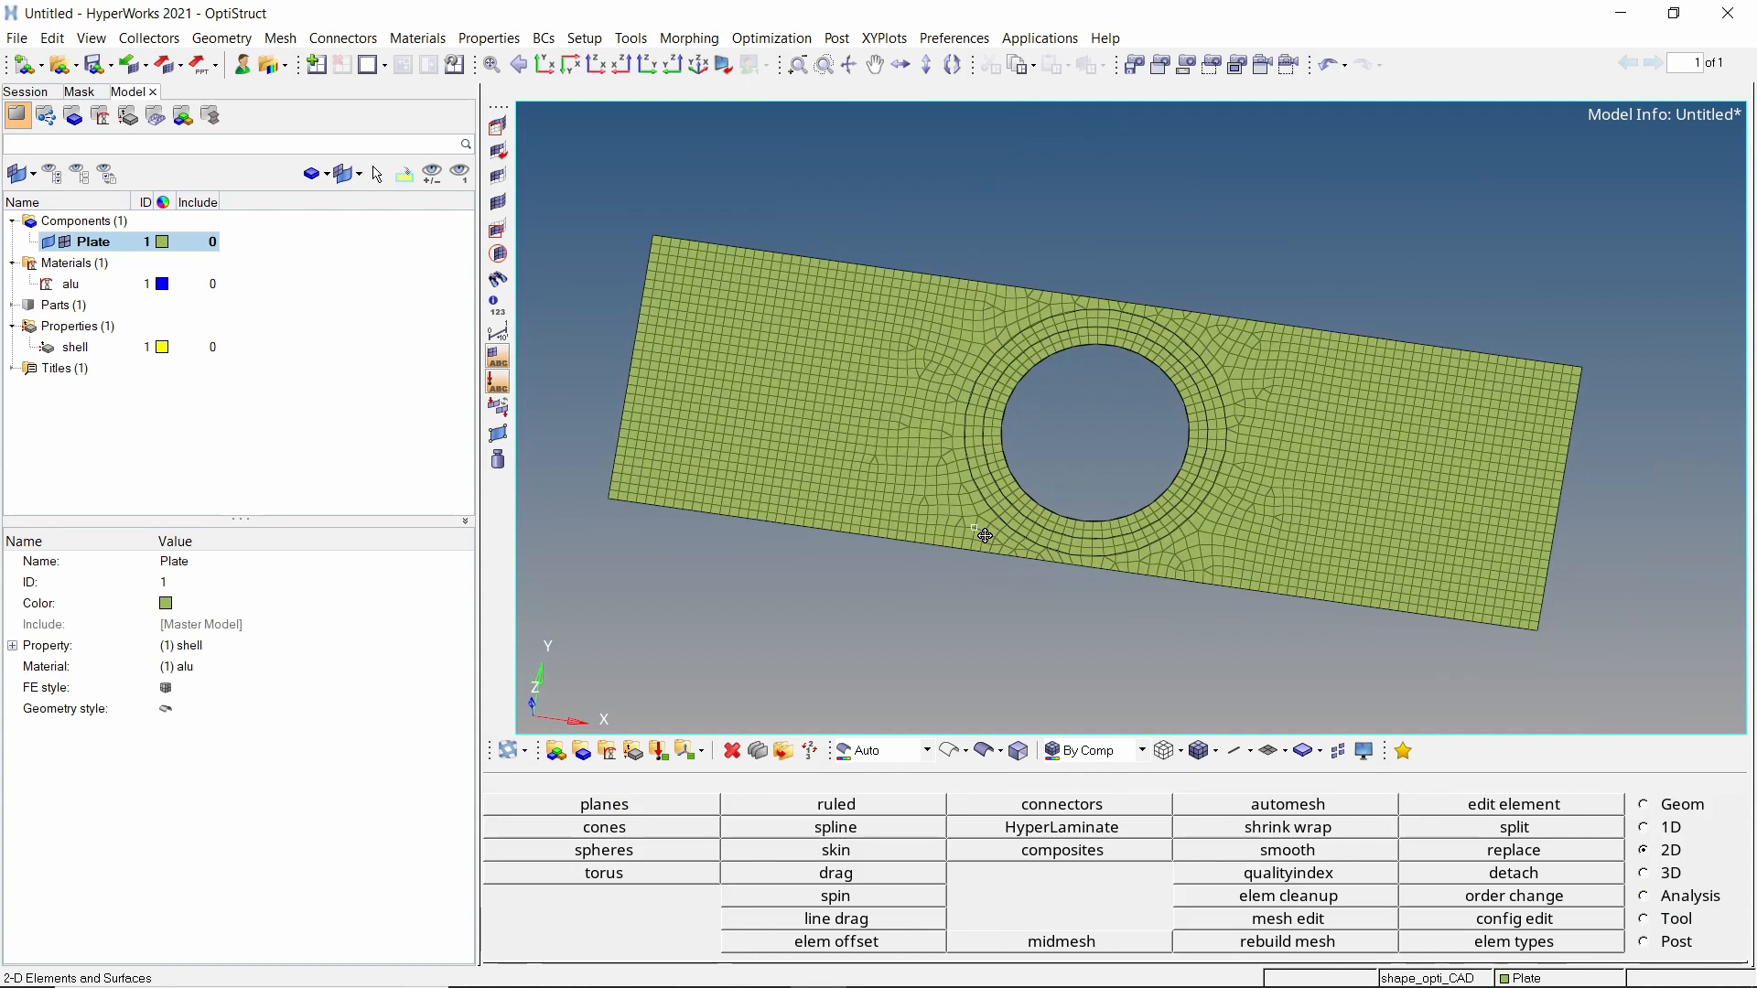
right_click(378, 242)
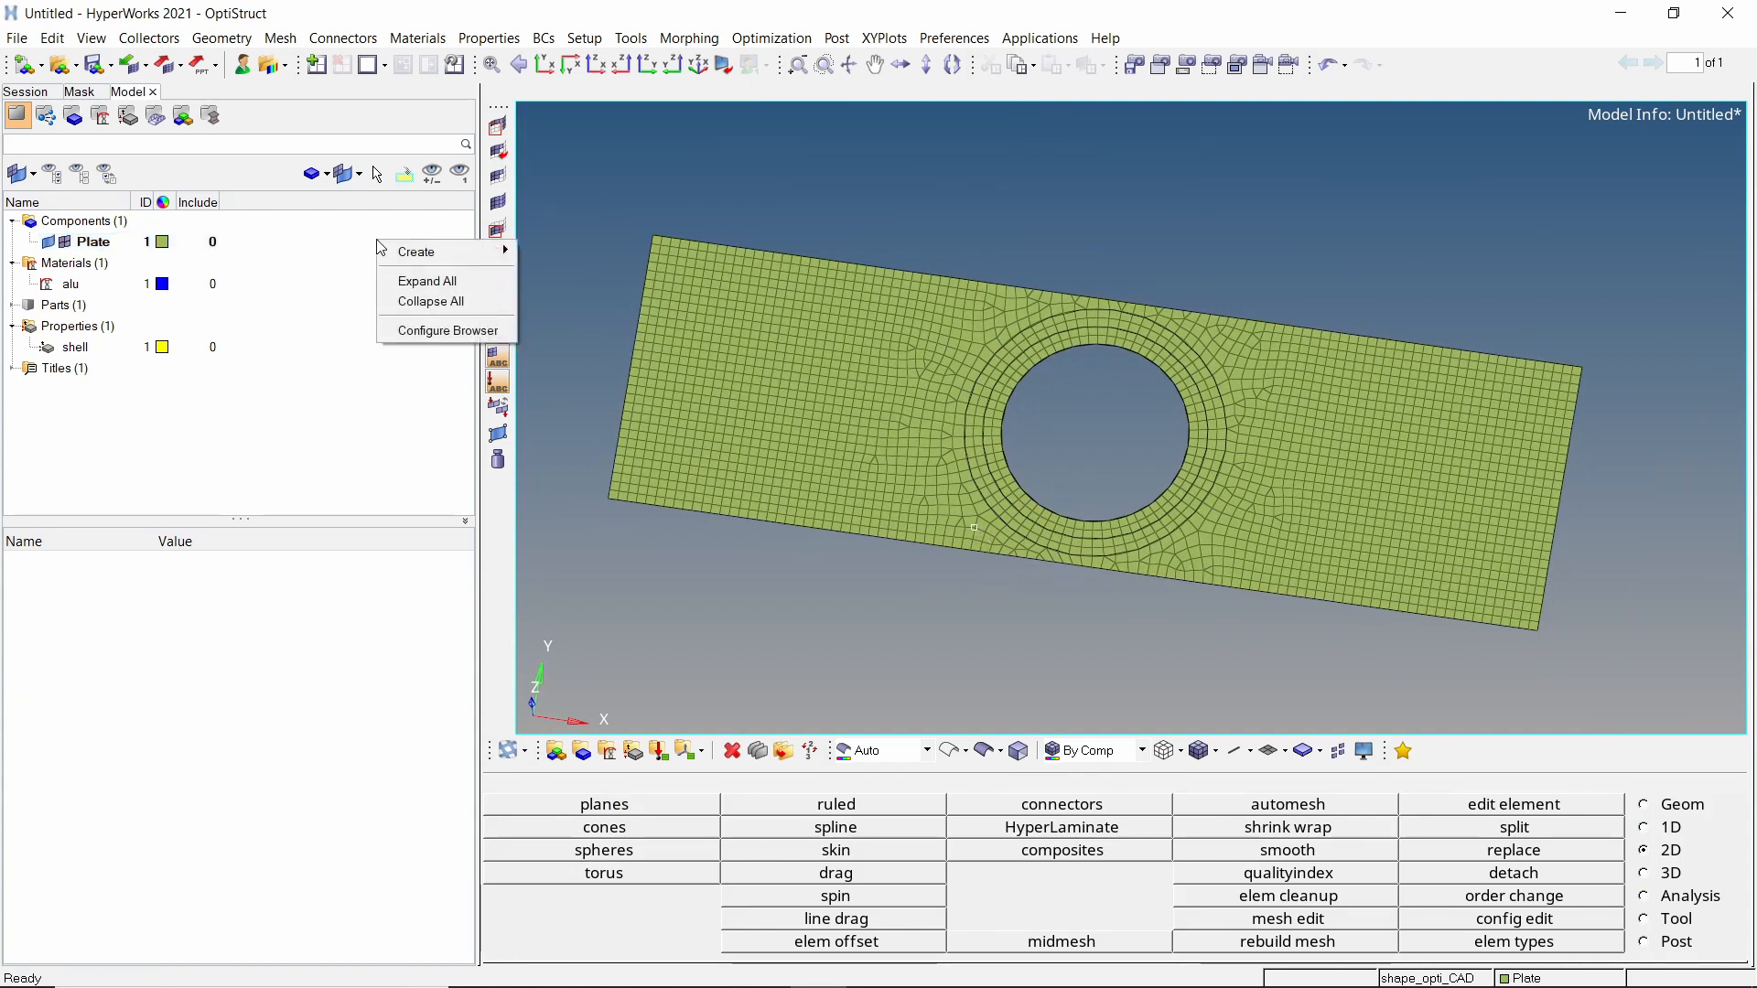
mouse_move(419, 251)
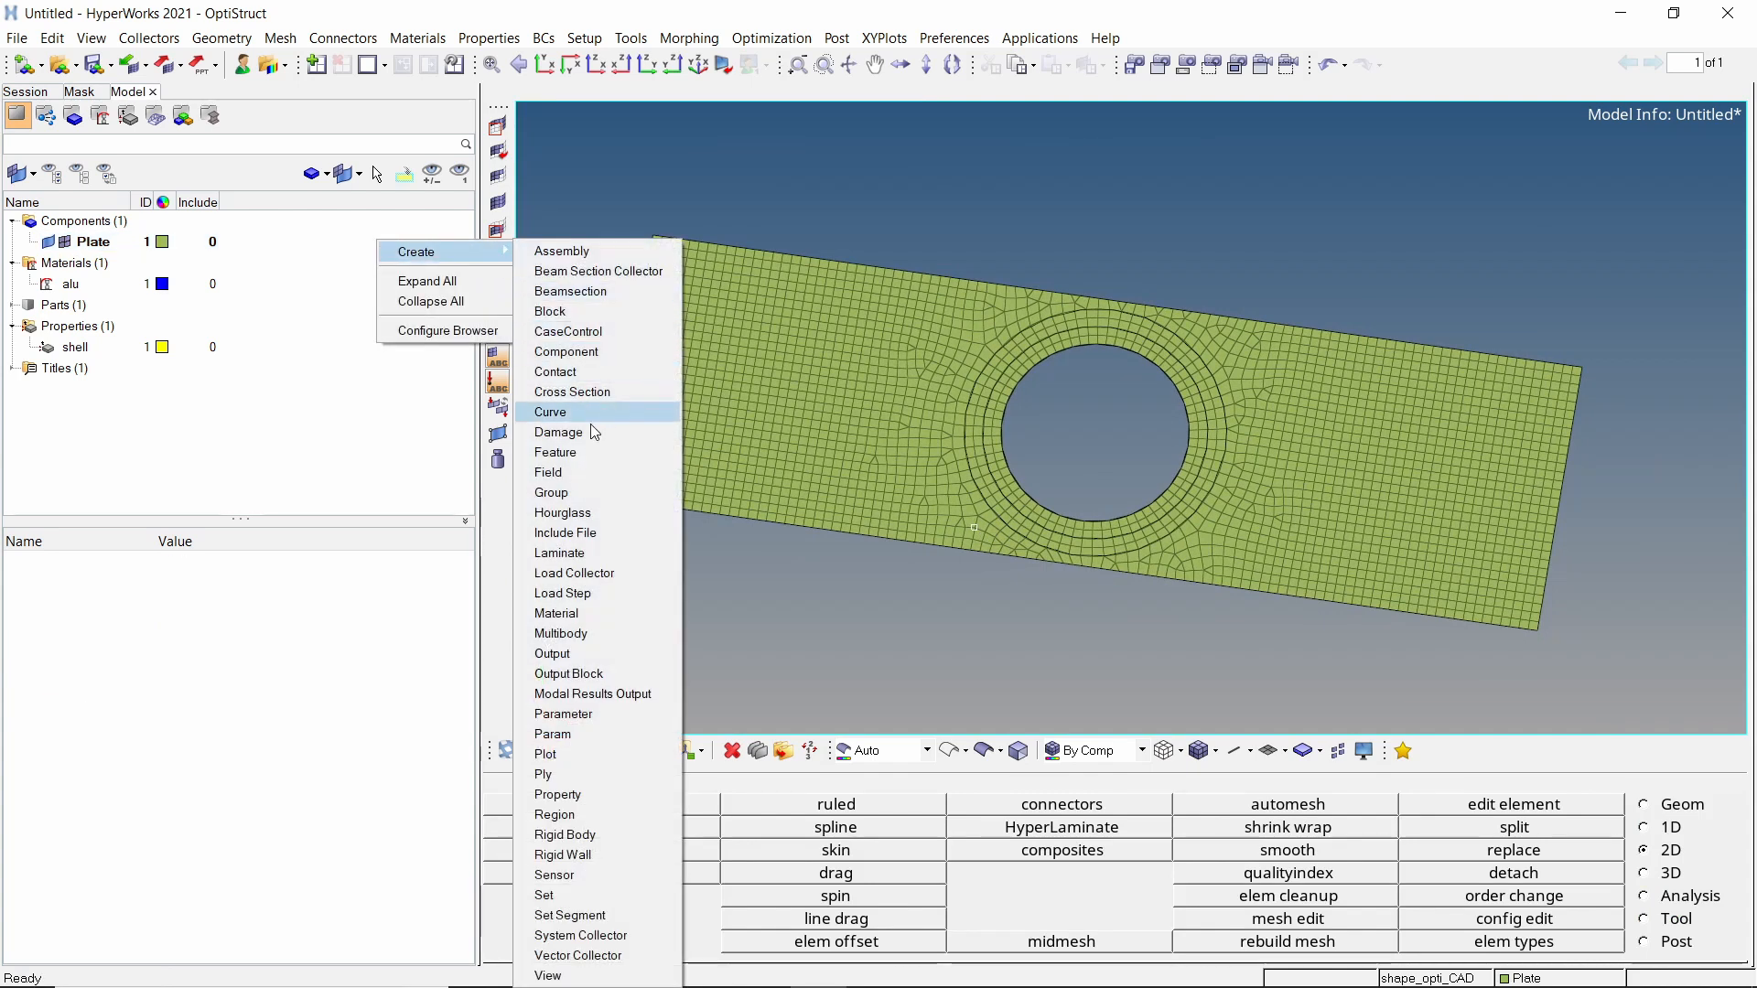
click(635, 571)
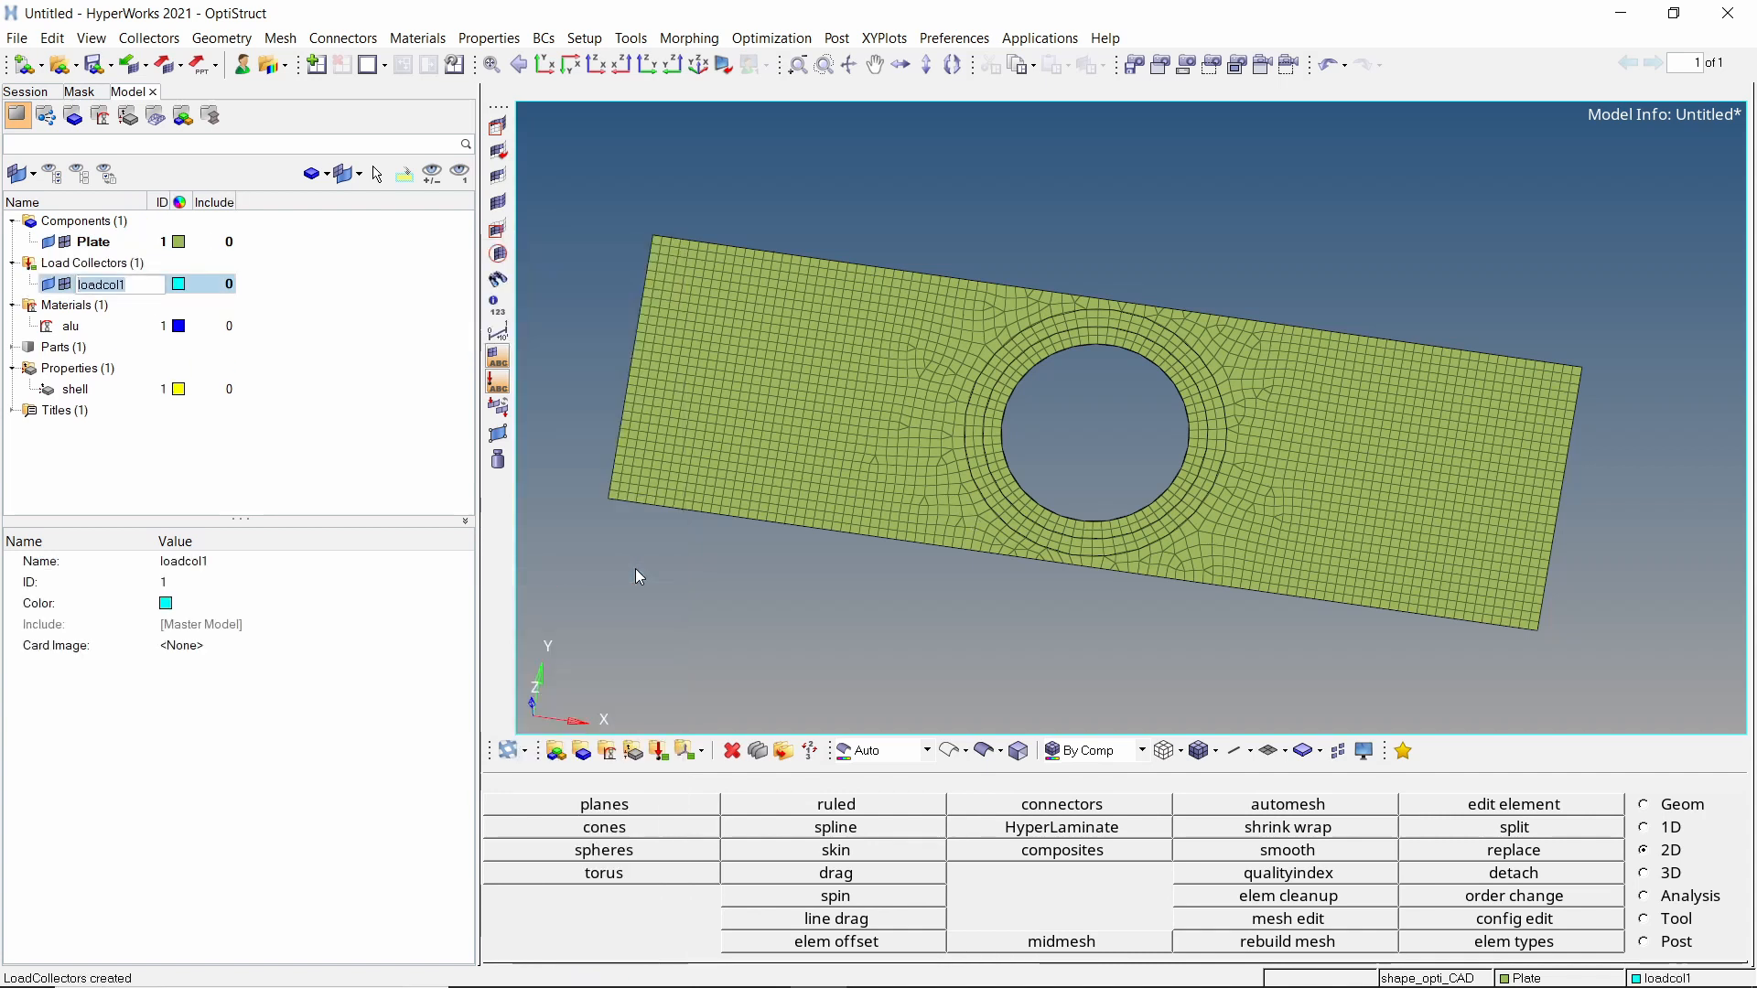
text(spc)
key(Return)
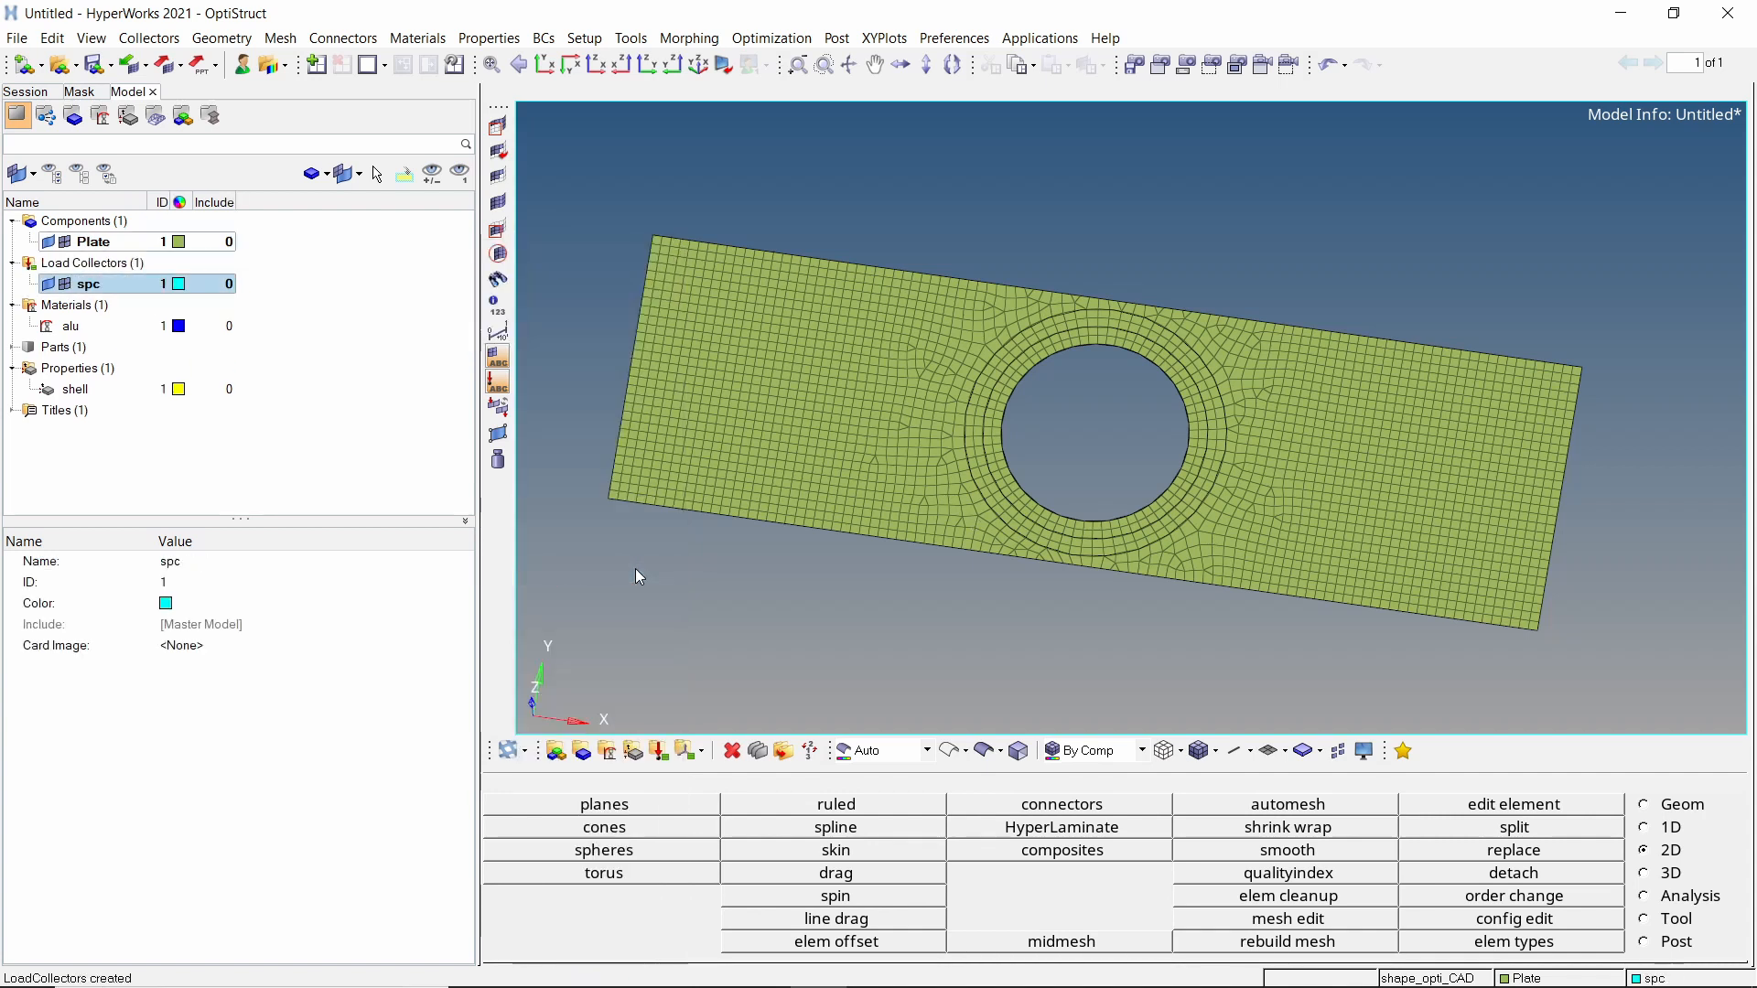
Constrain dof1 to dof6 at 0.000 with SPC constraints on the free edge along the plate's left short side.
click(1688, 901)
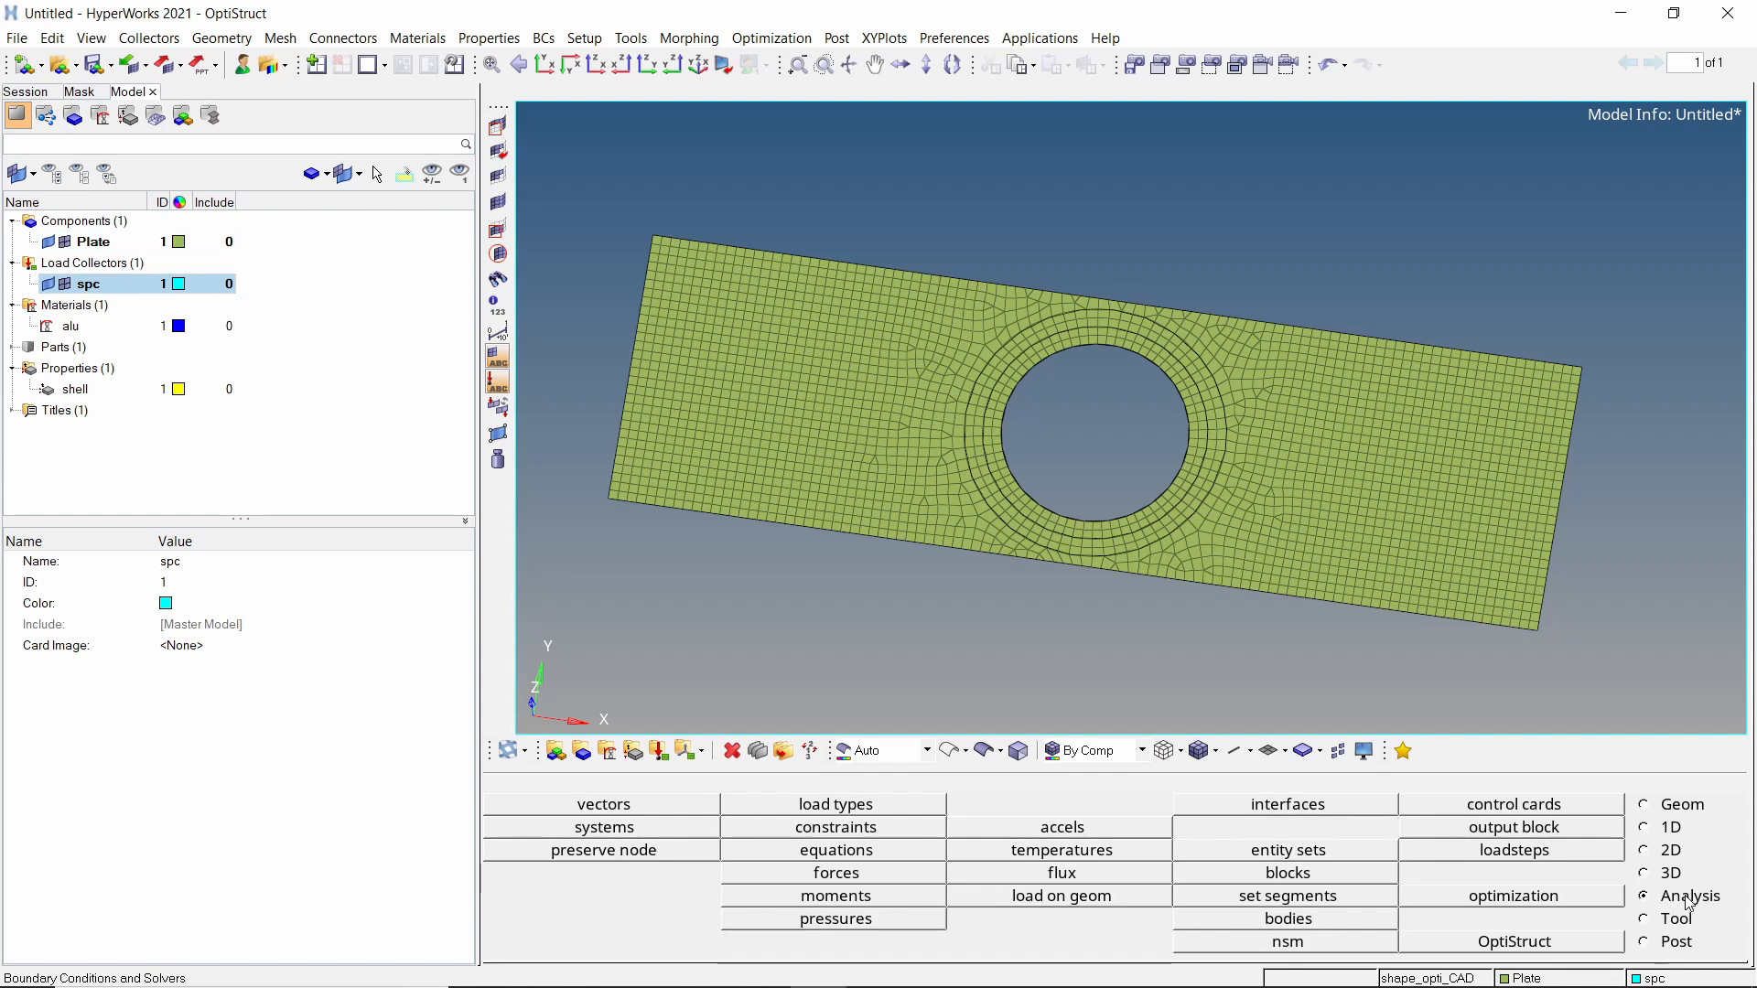
click(837, 828)
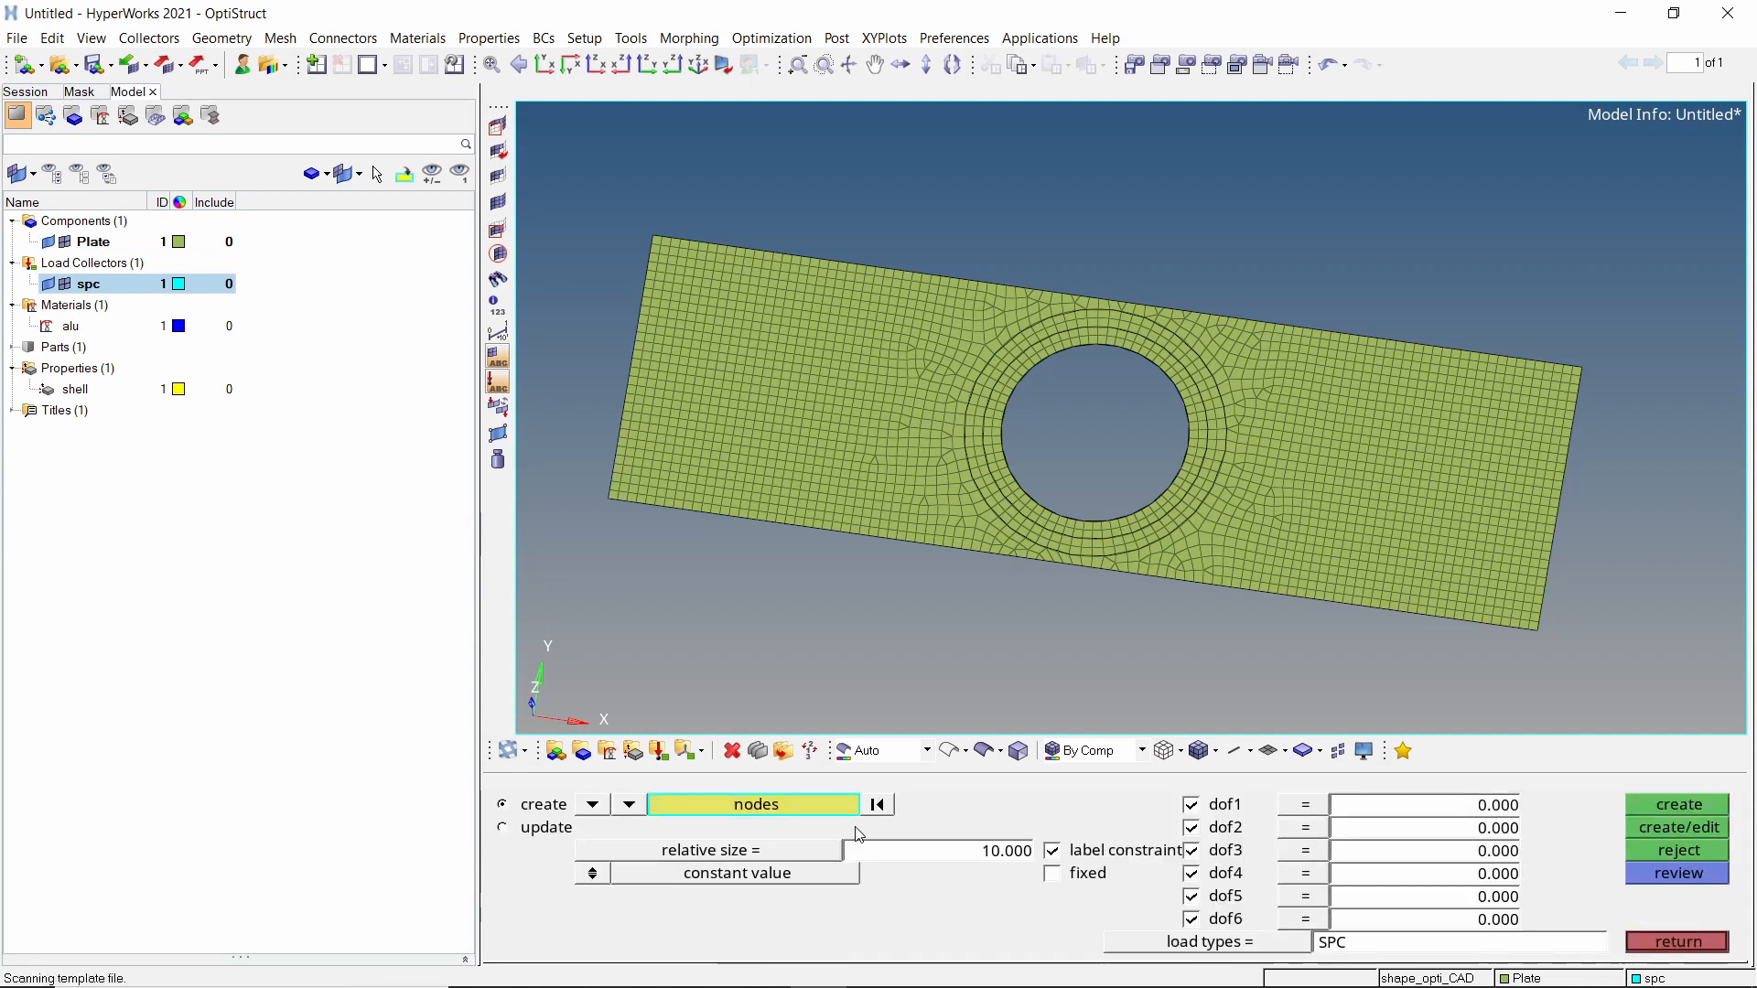
click(630, 805)
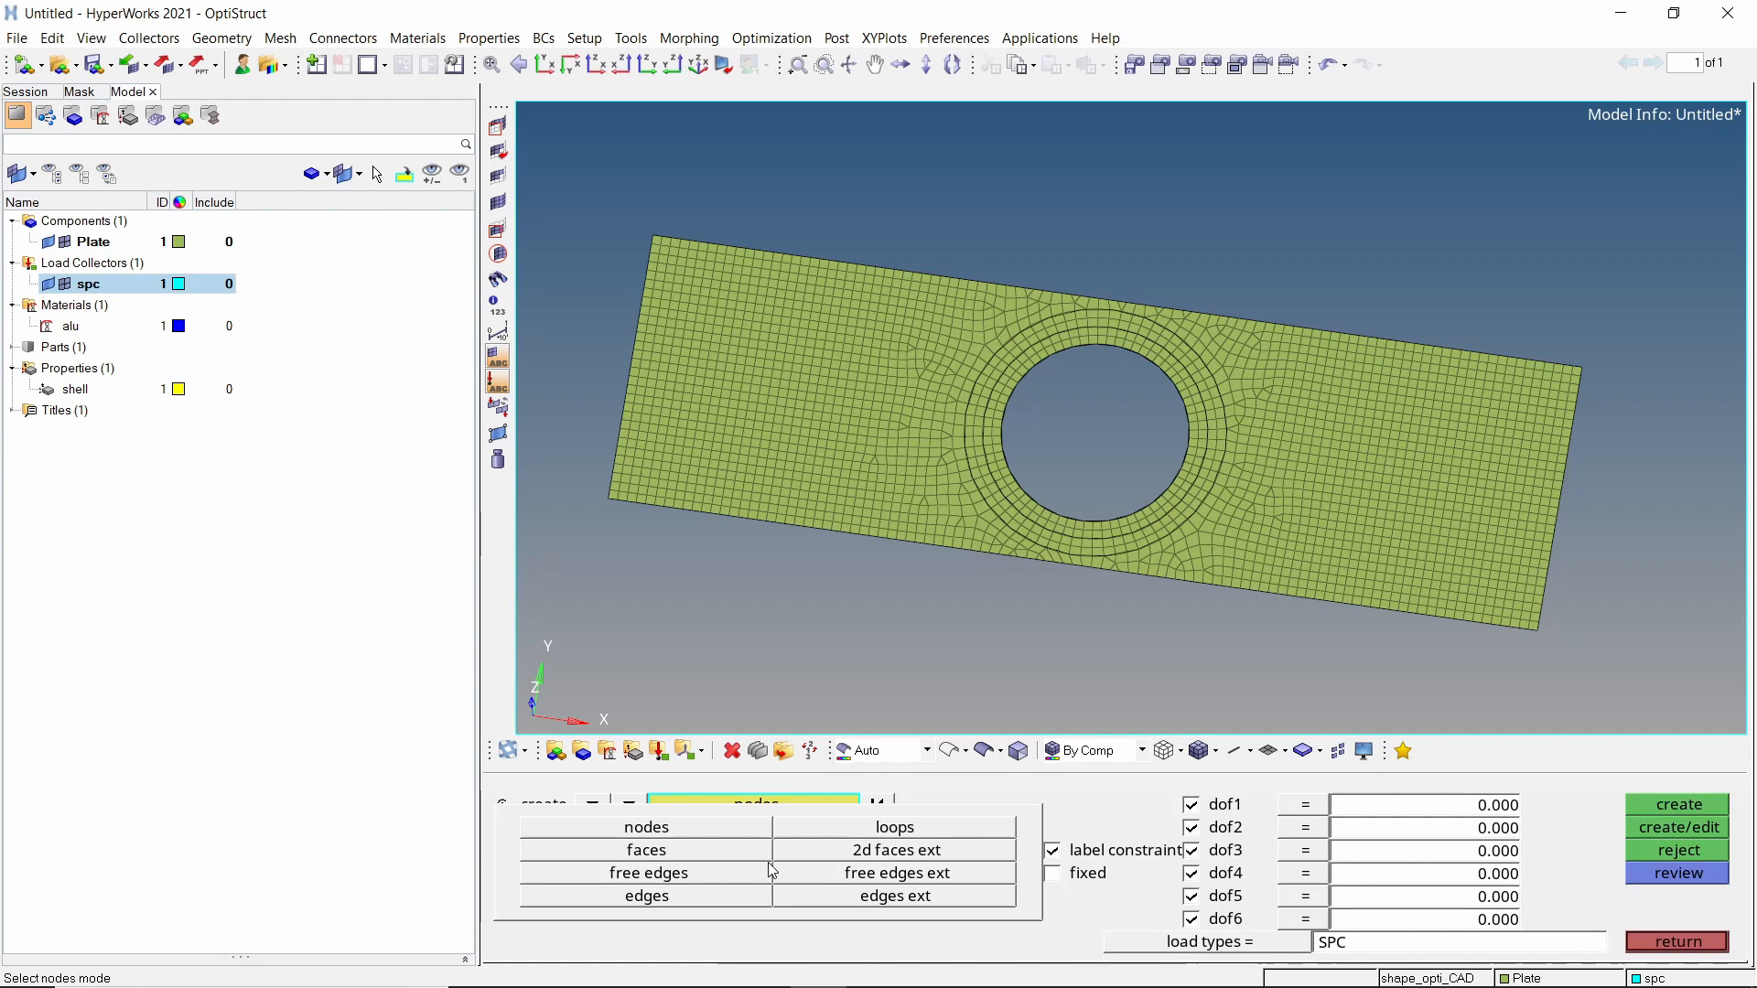
click(747, 875)
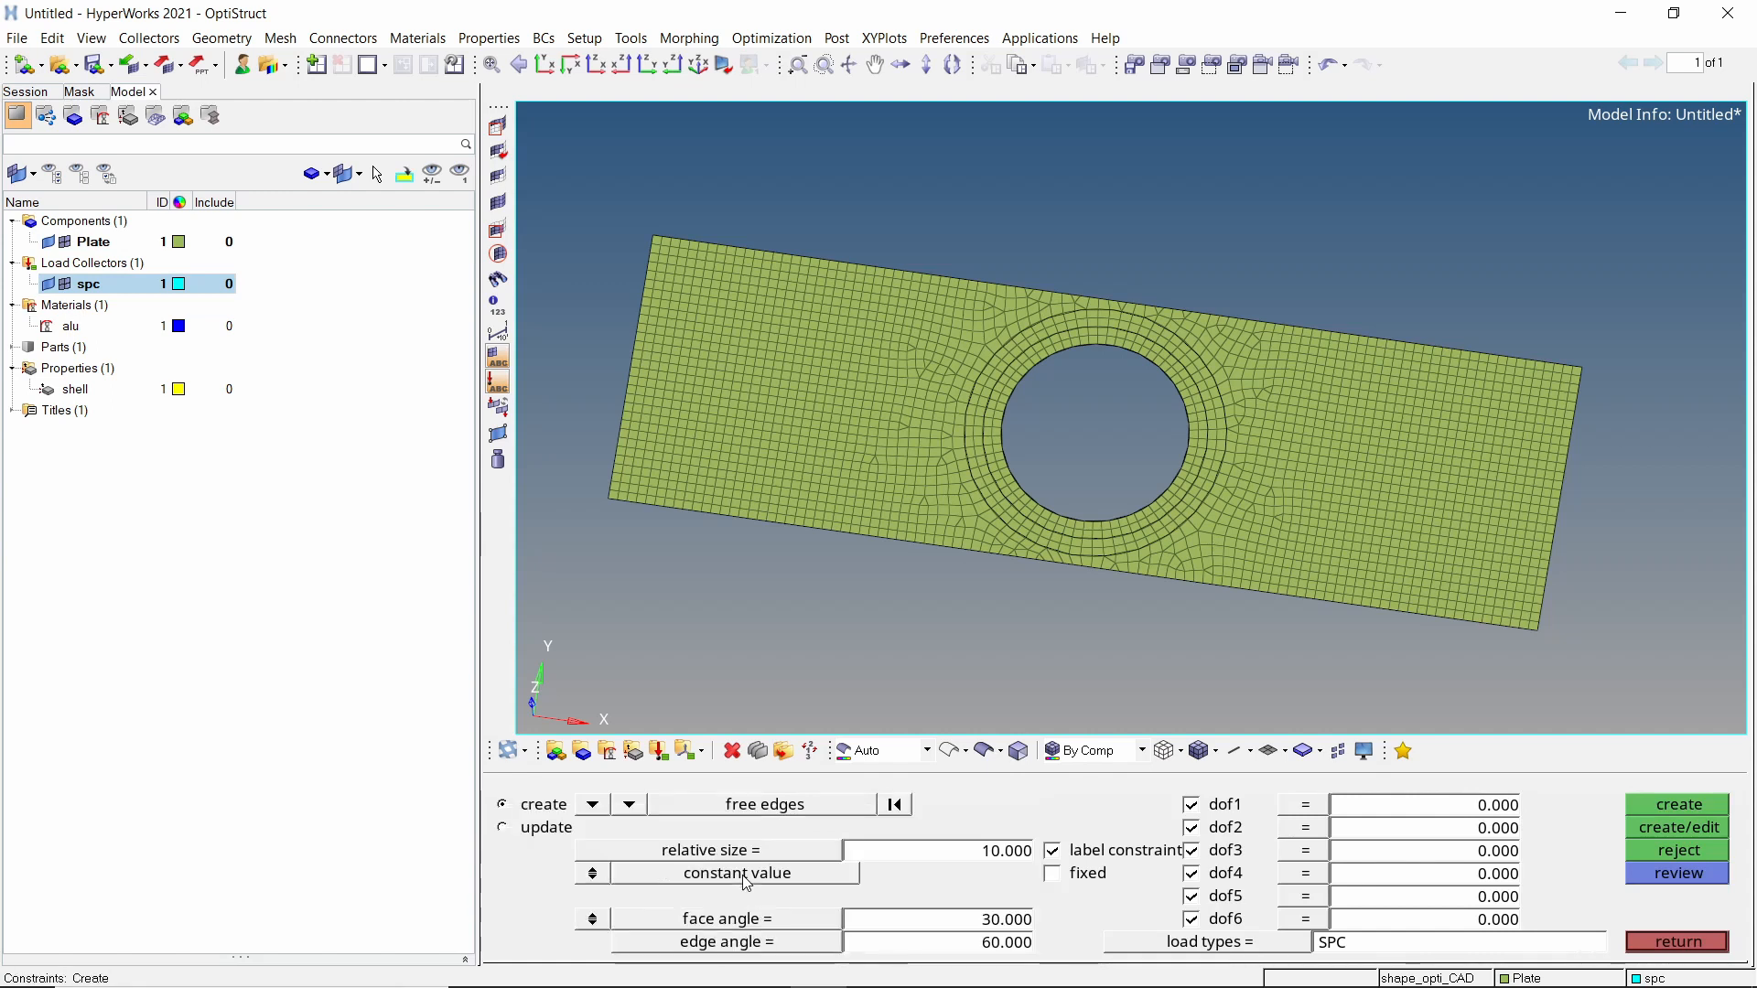
click(623, 409)
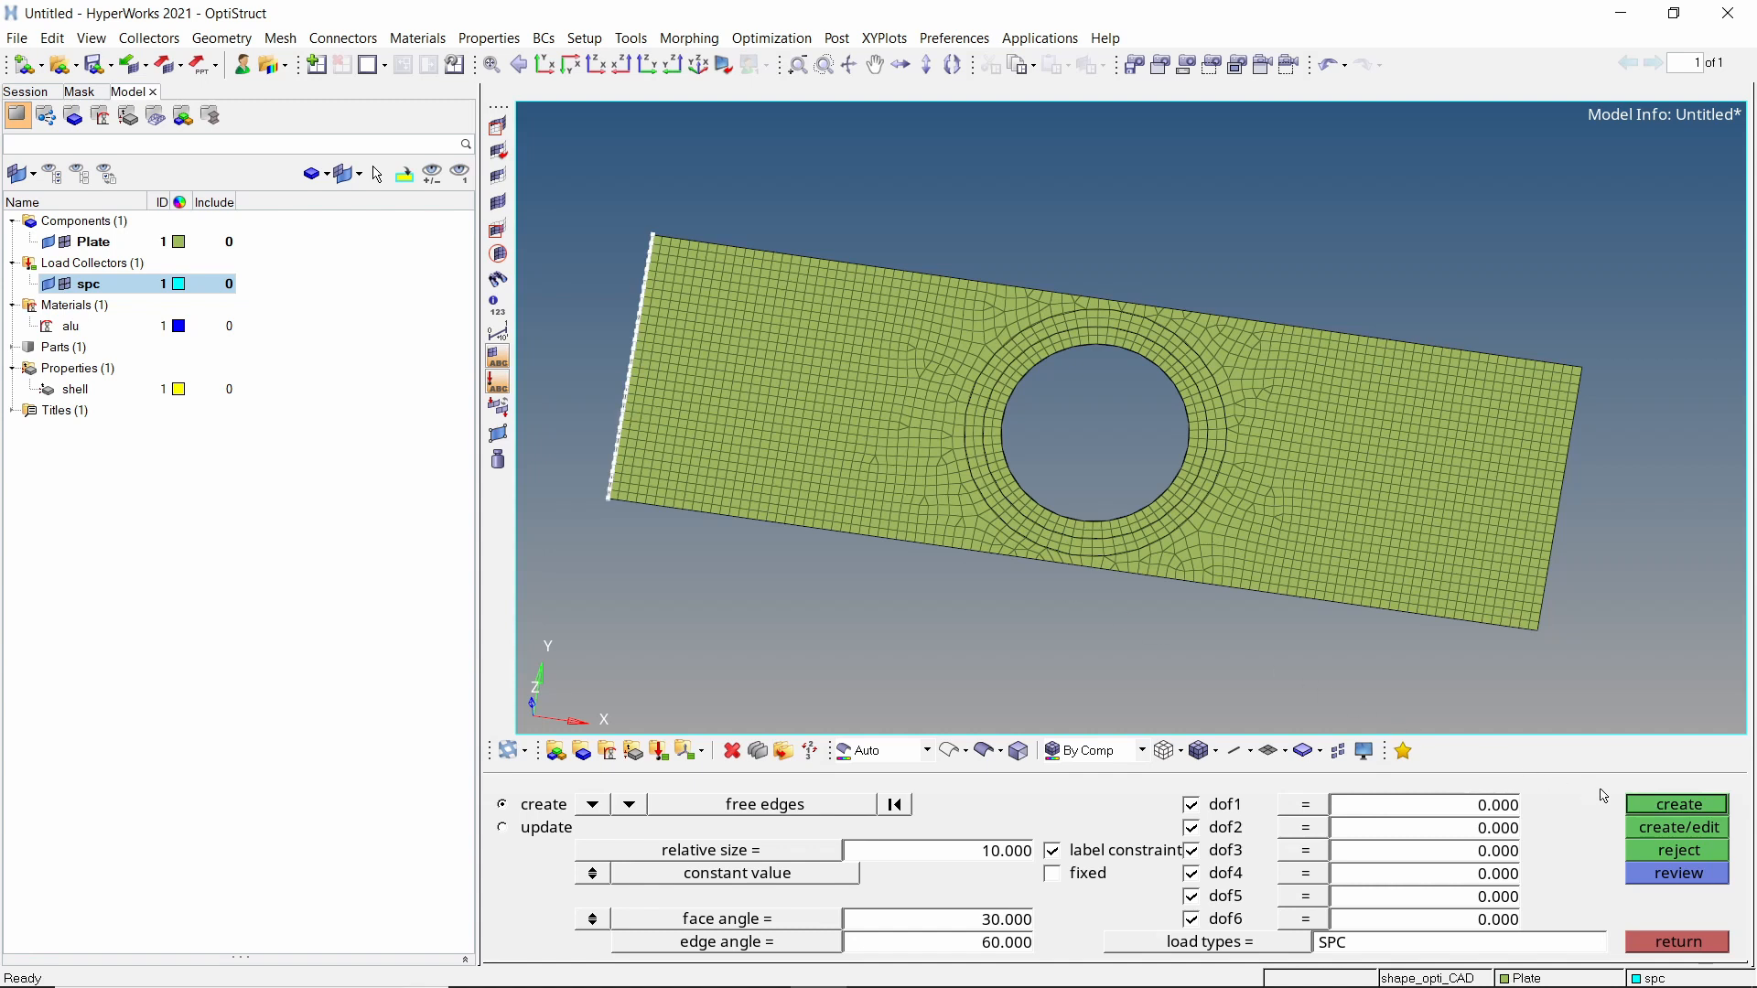
click(1649, 810)
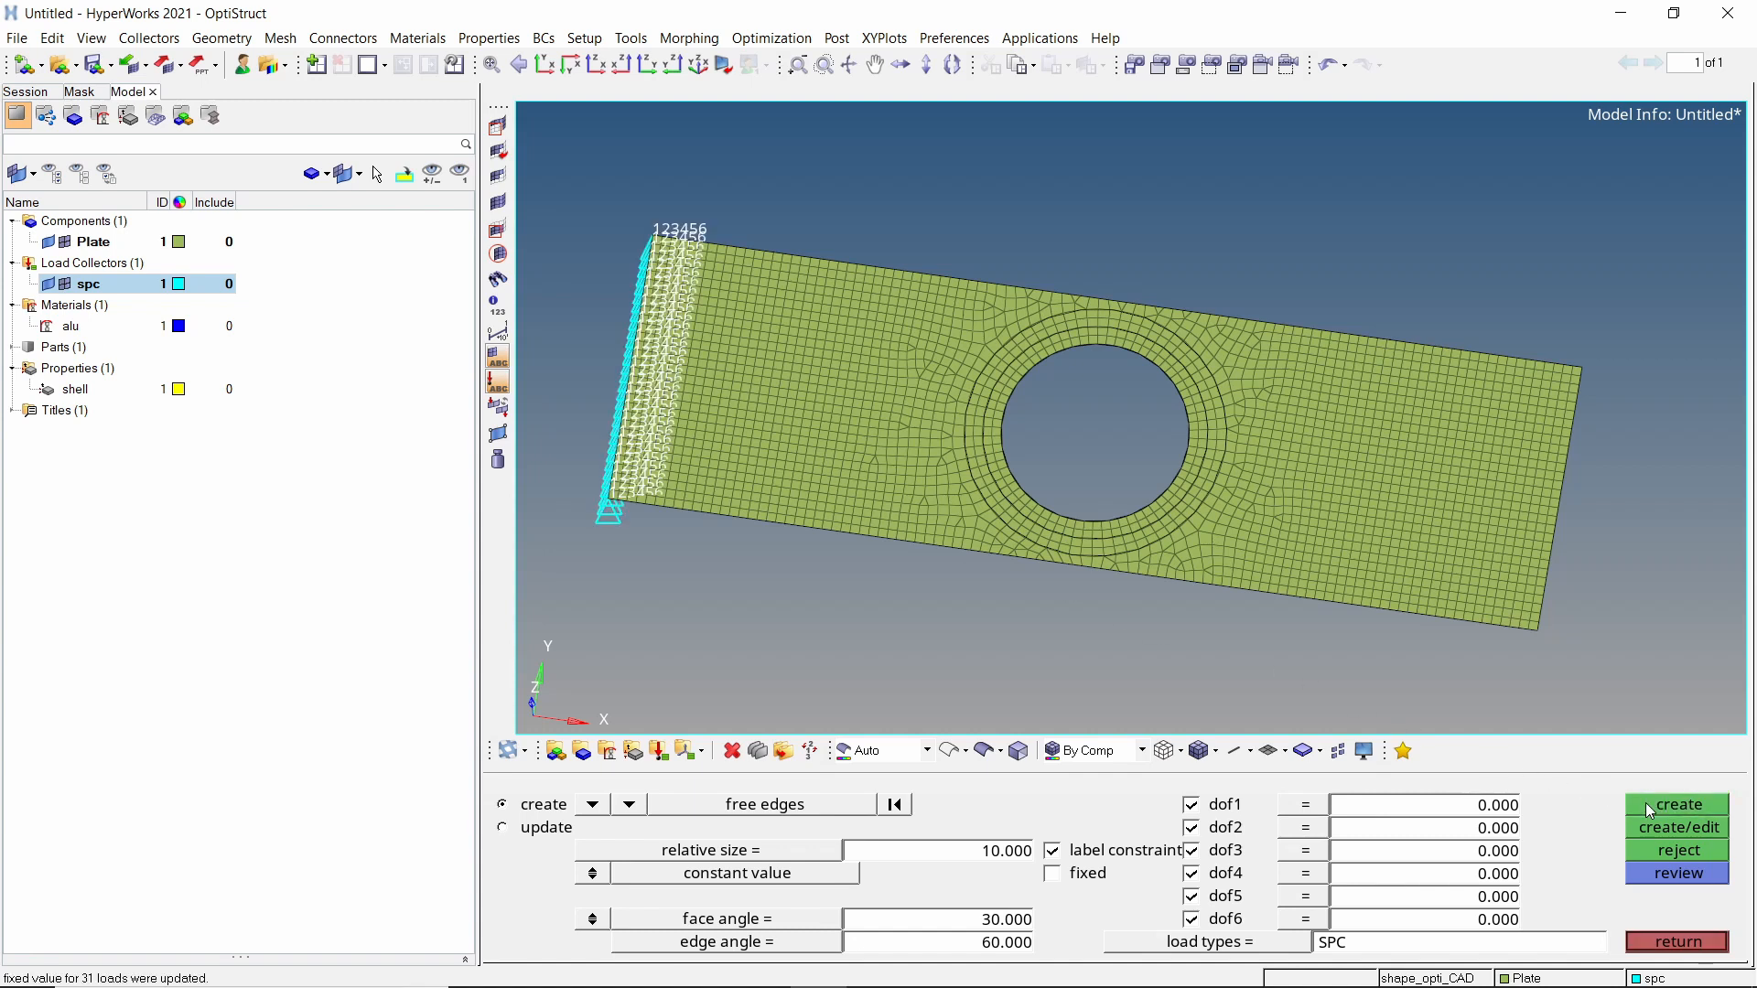
click(1658, 944)
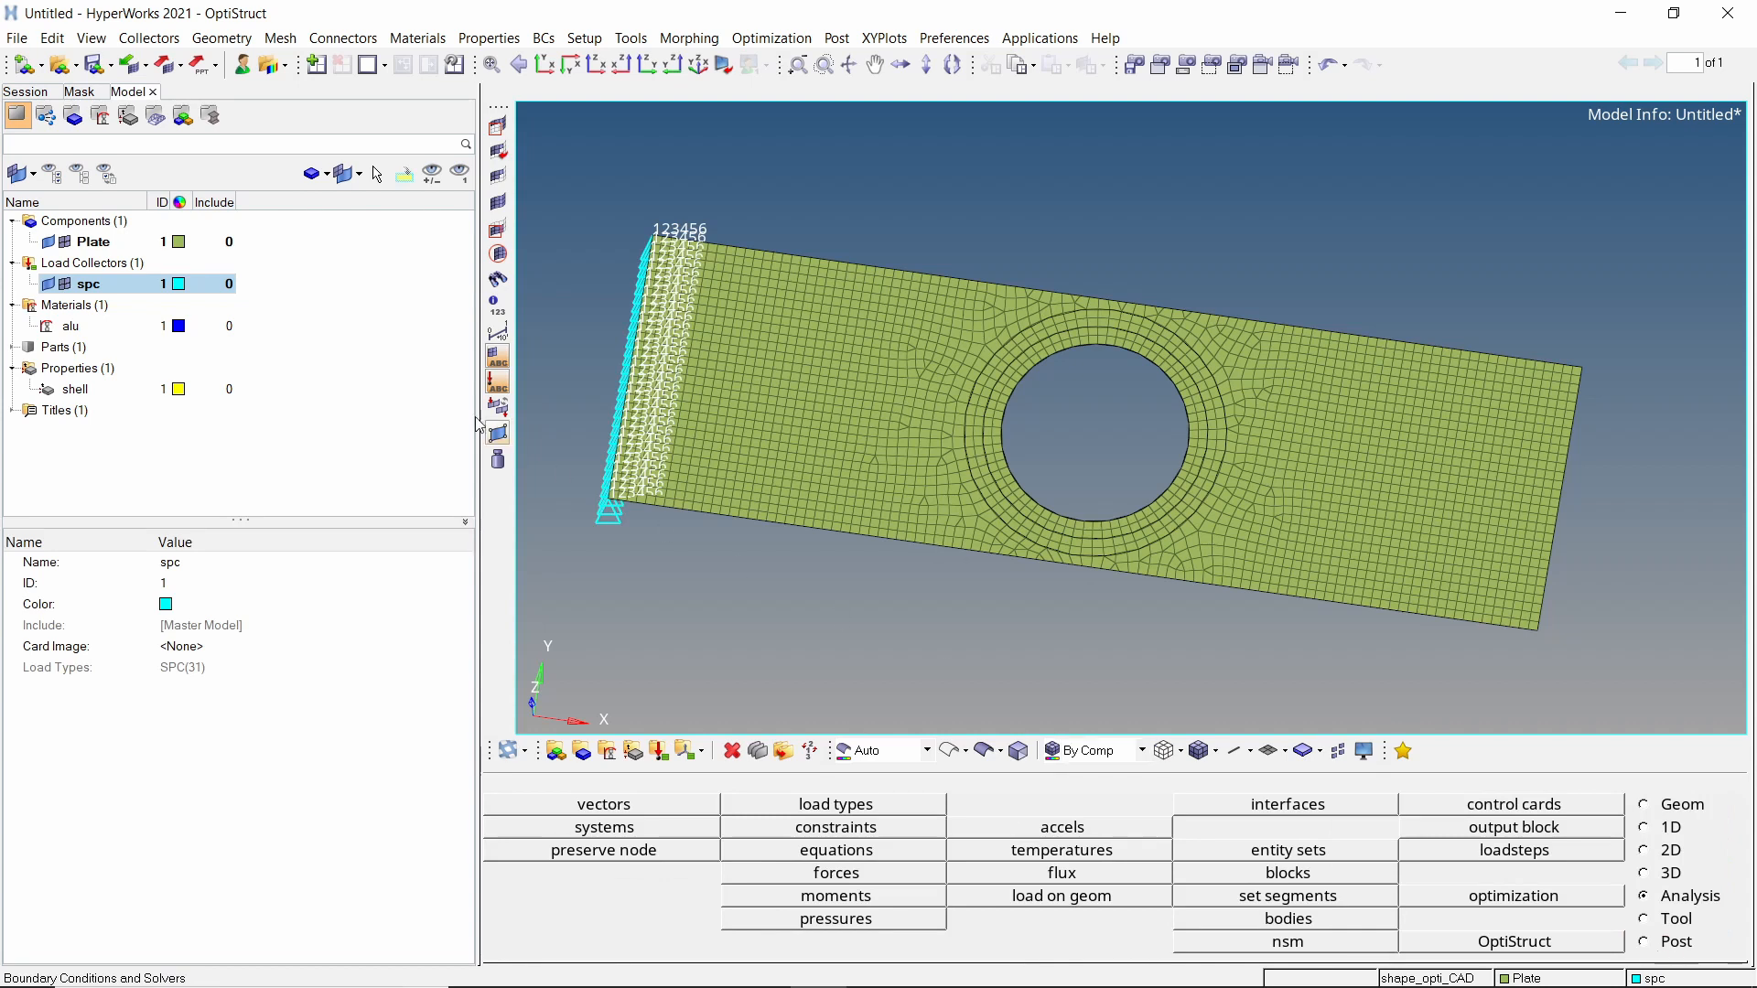
Create a second load collector named force.
right_click(327, 304)
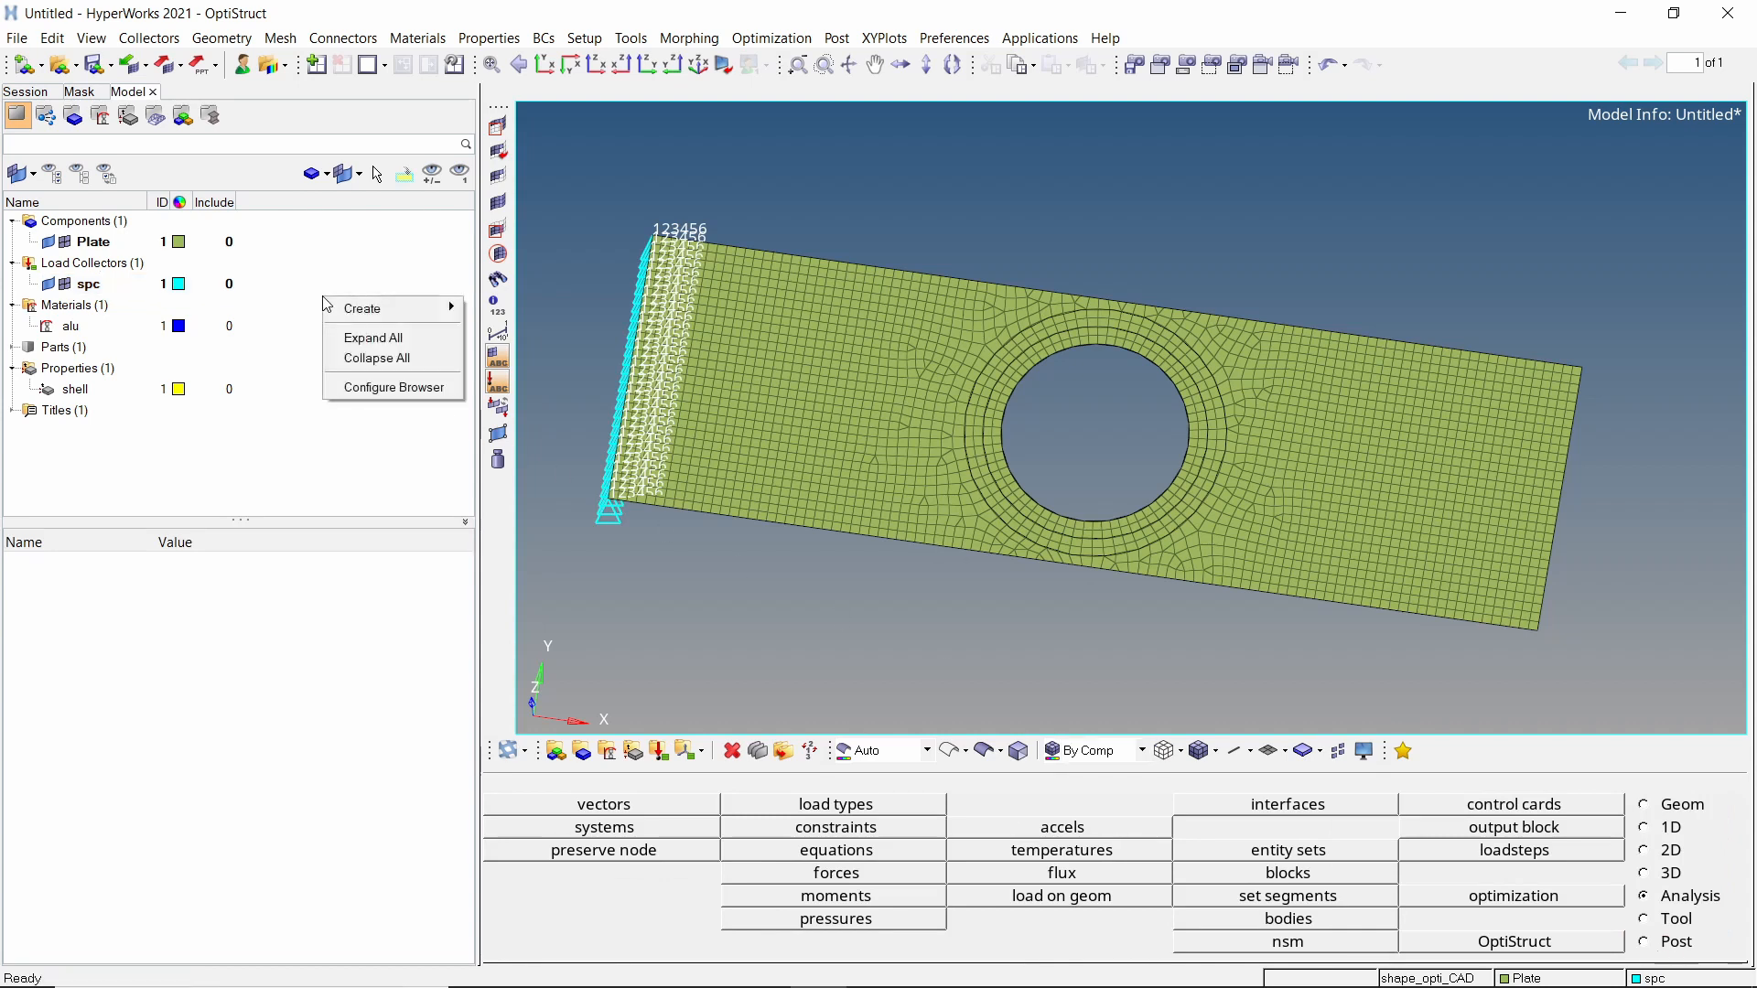
mouse_move(425, 310)
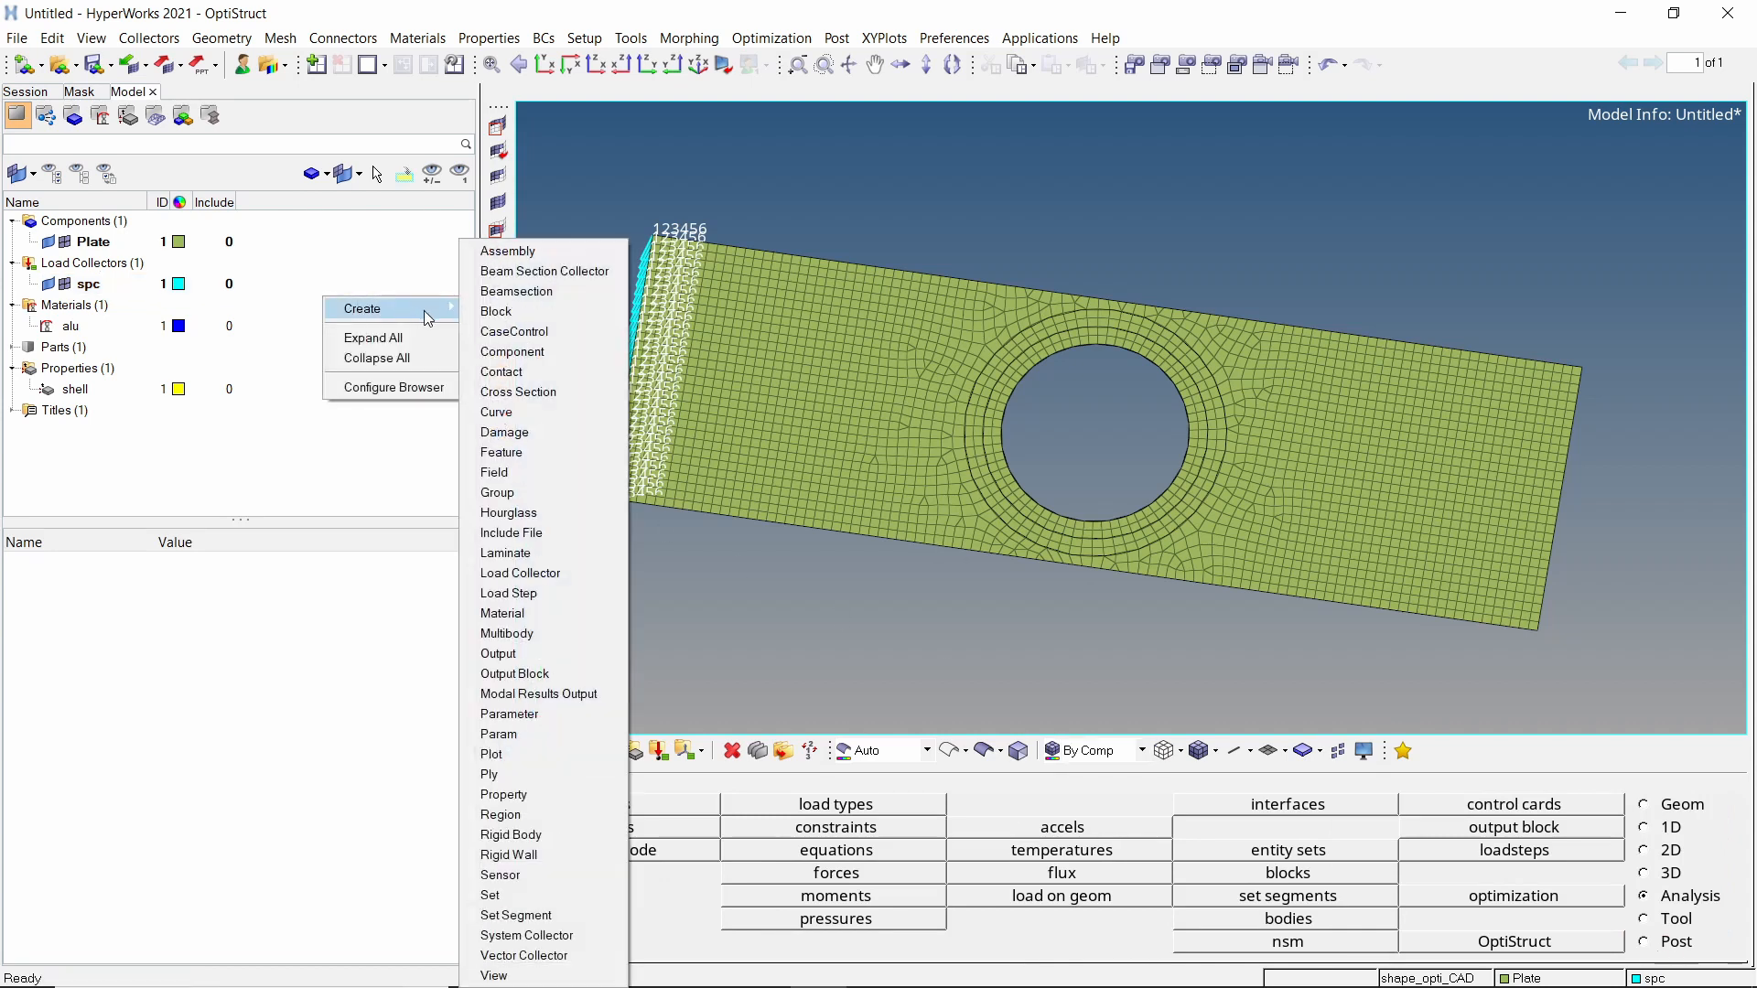
click(567, 573)
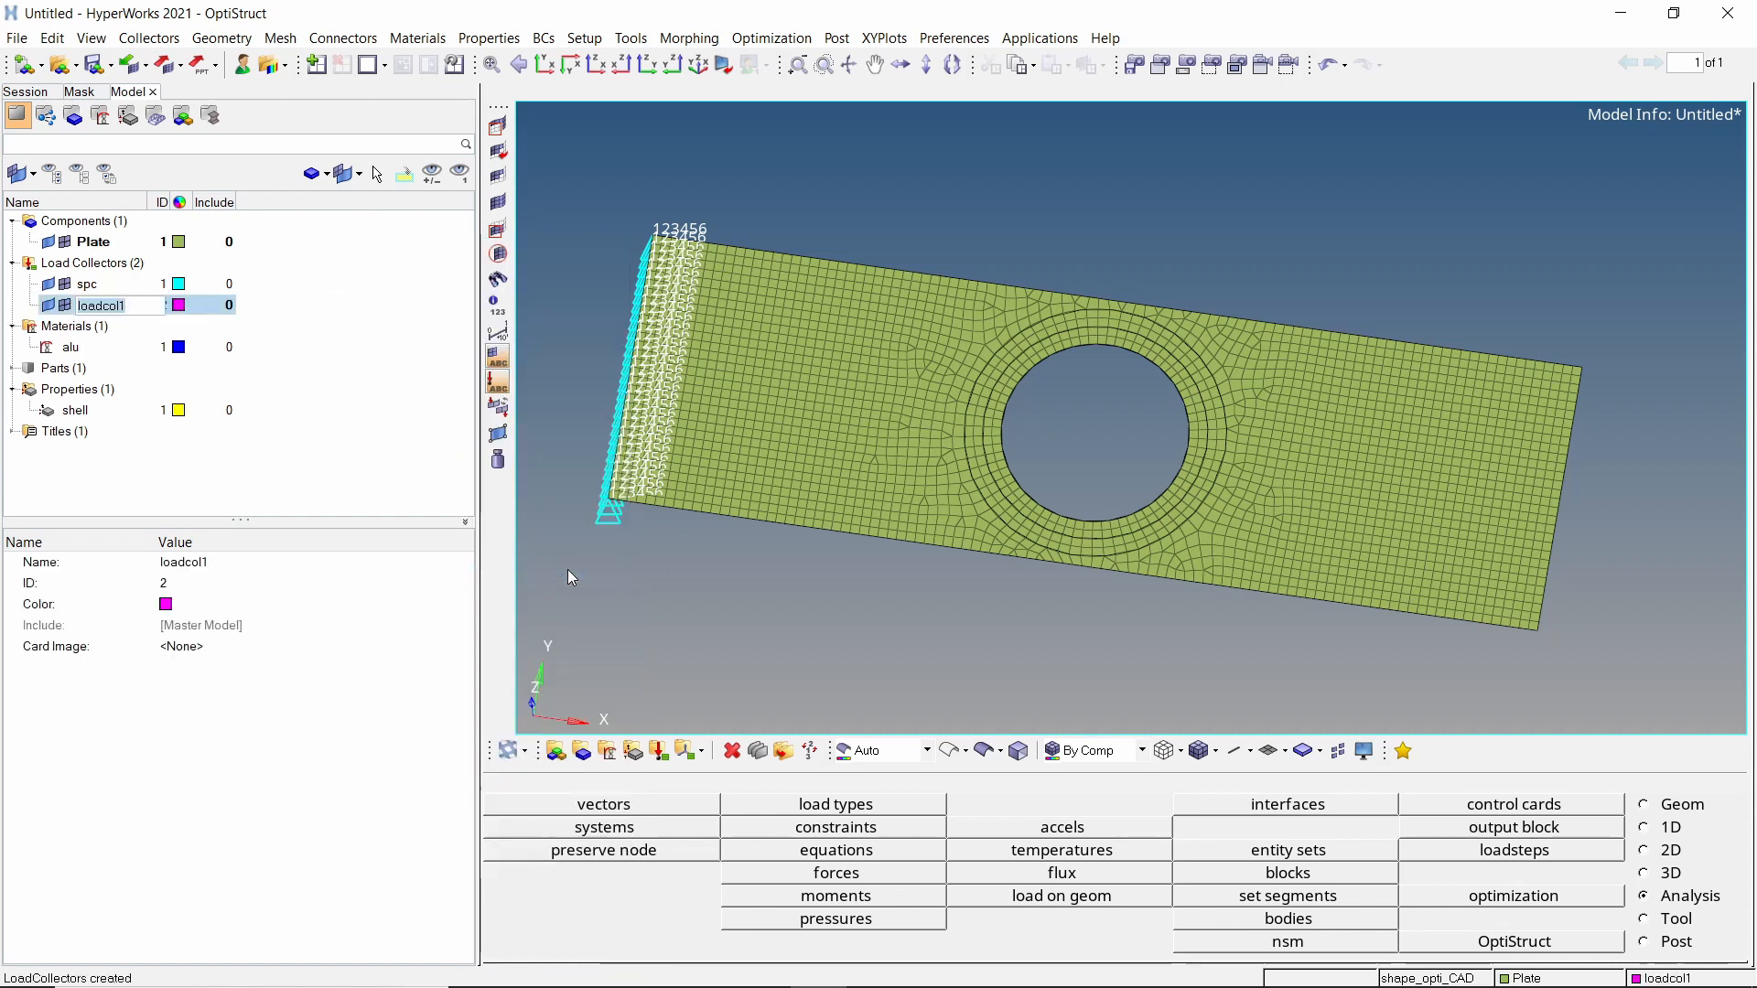
text(force)
key(Return)
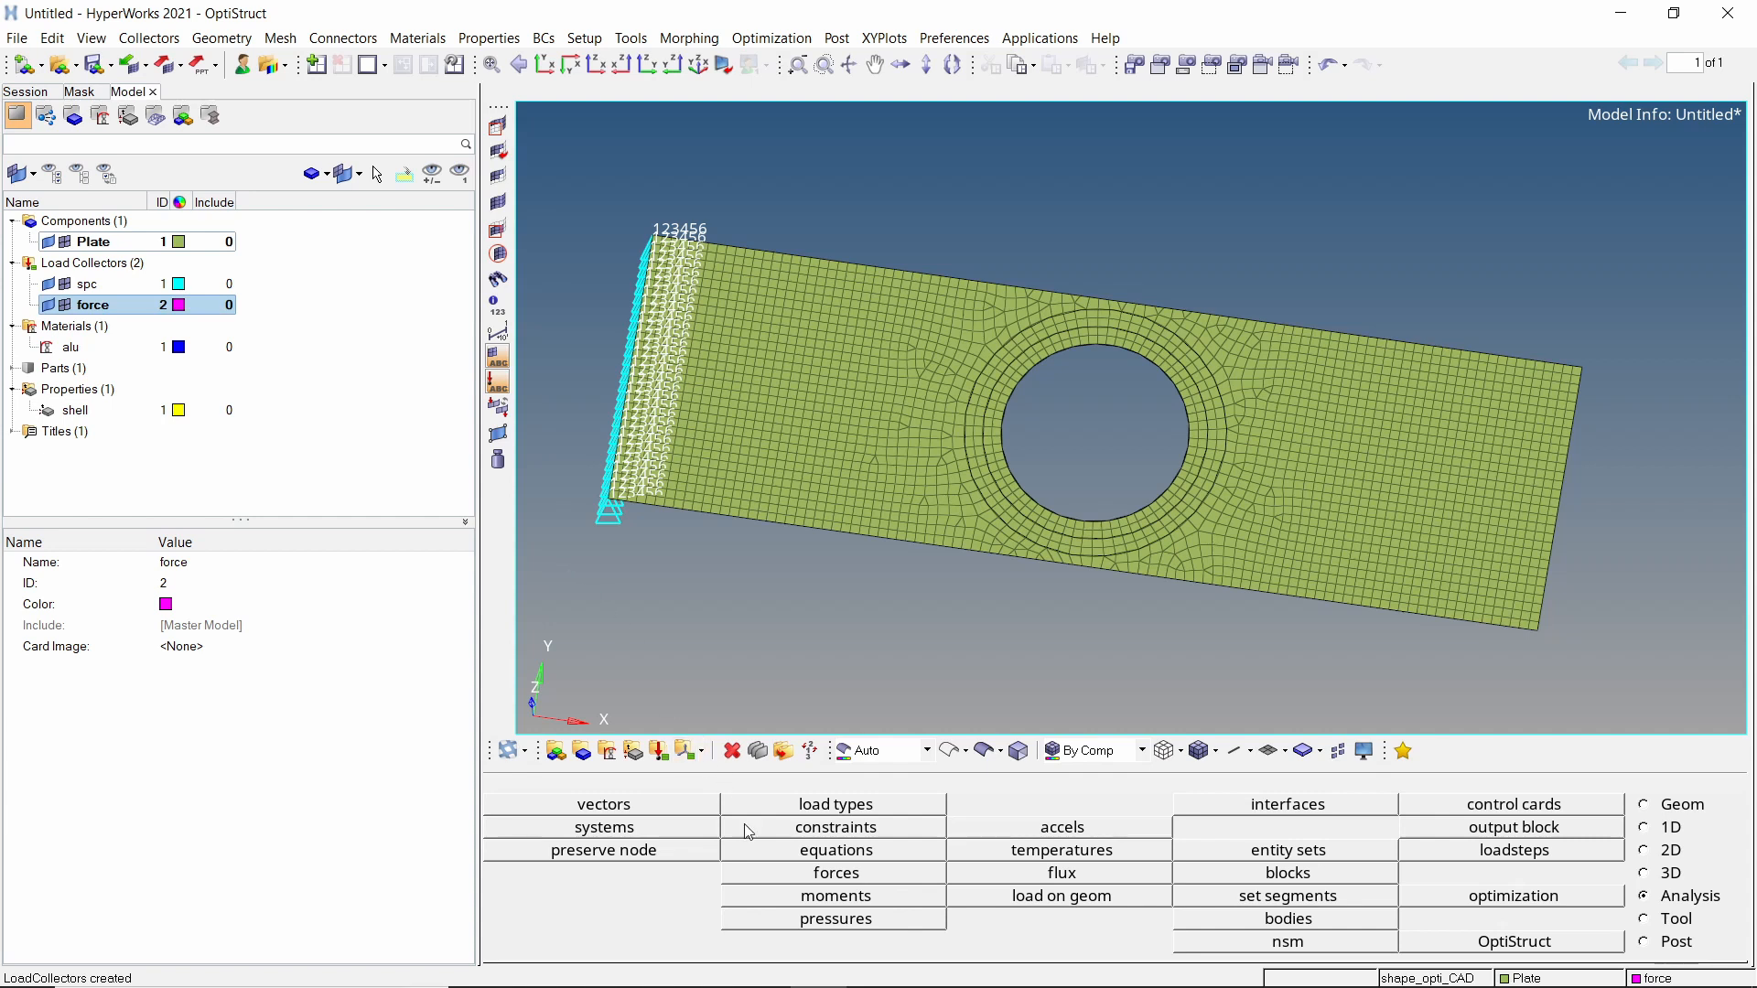
Create forces of magnitude 64.500 along the x-axis on the plate's free short edge opposite the constraints.
click(769, 877)
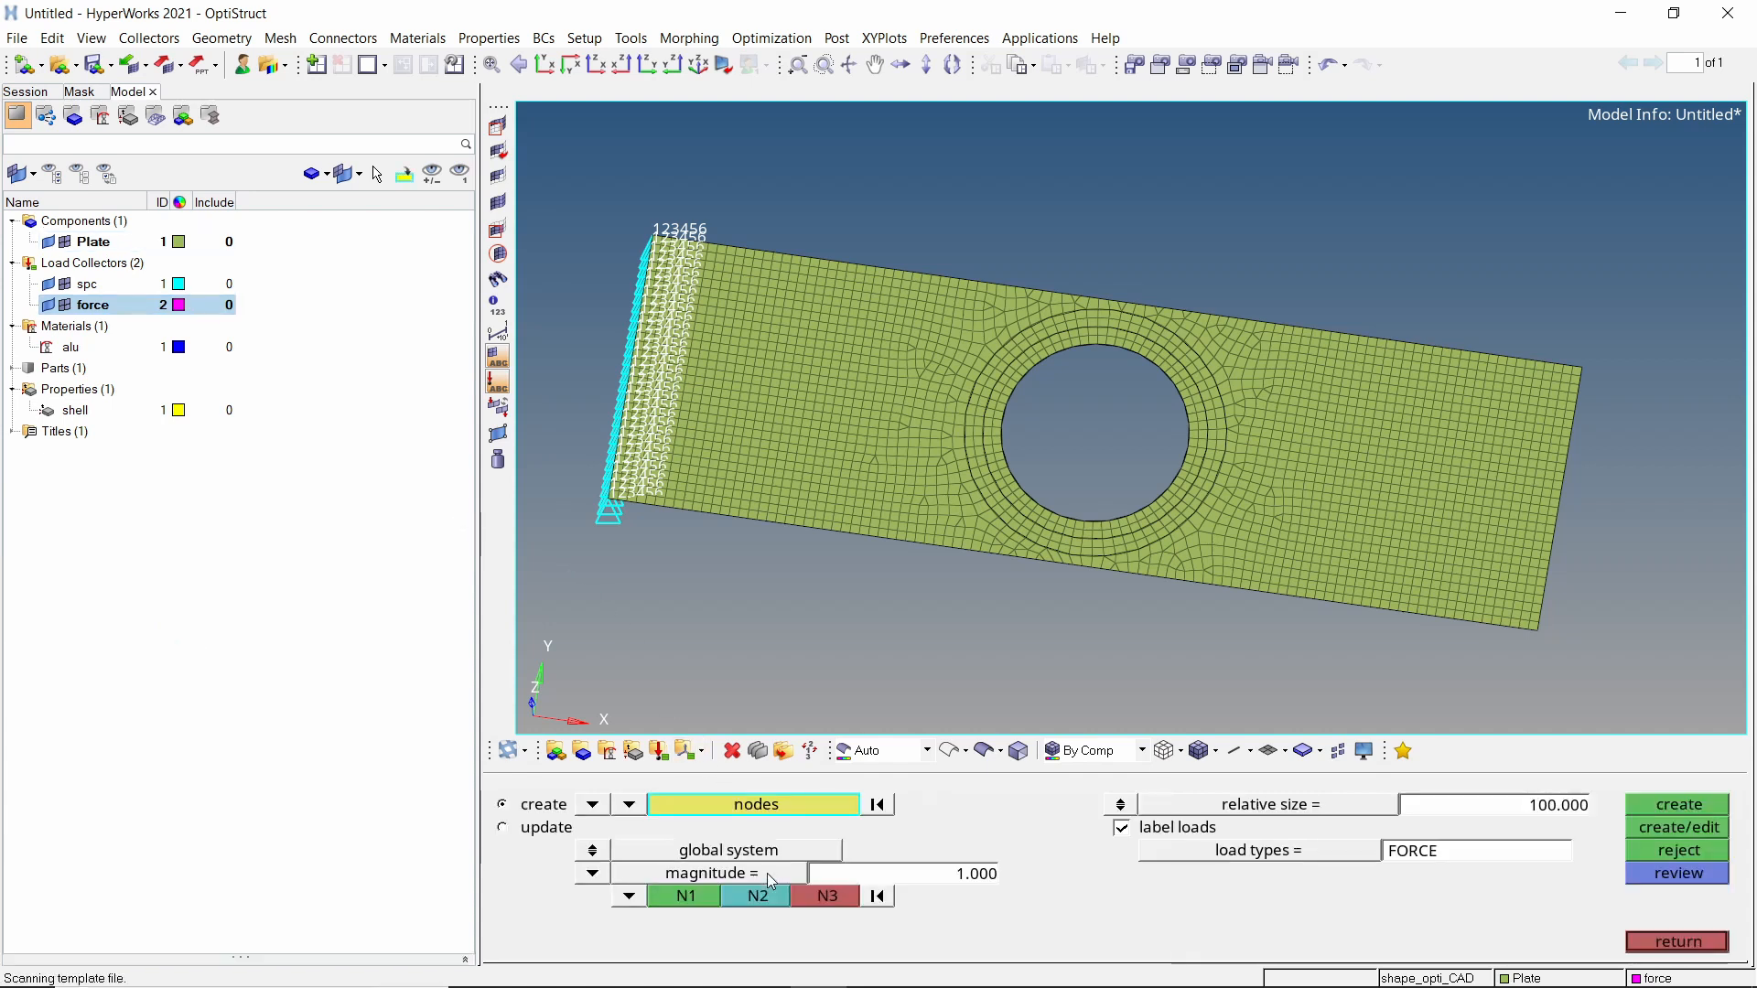
click(628, 804)
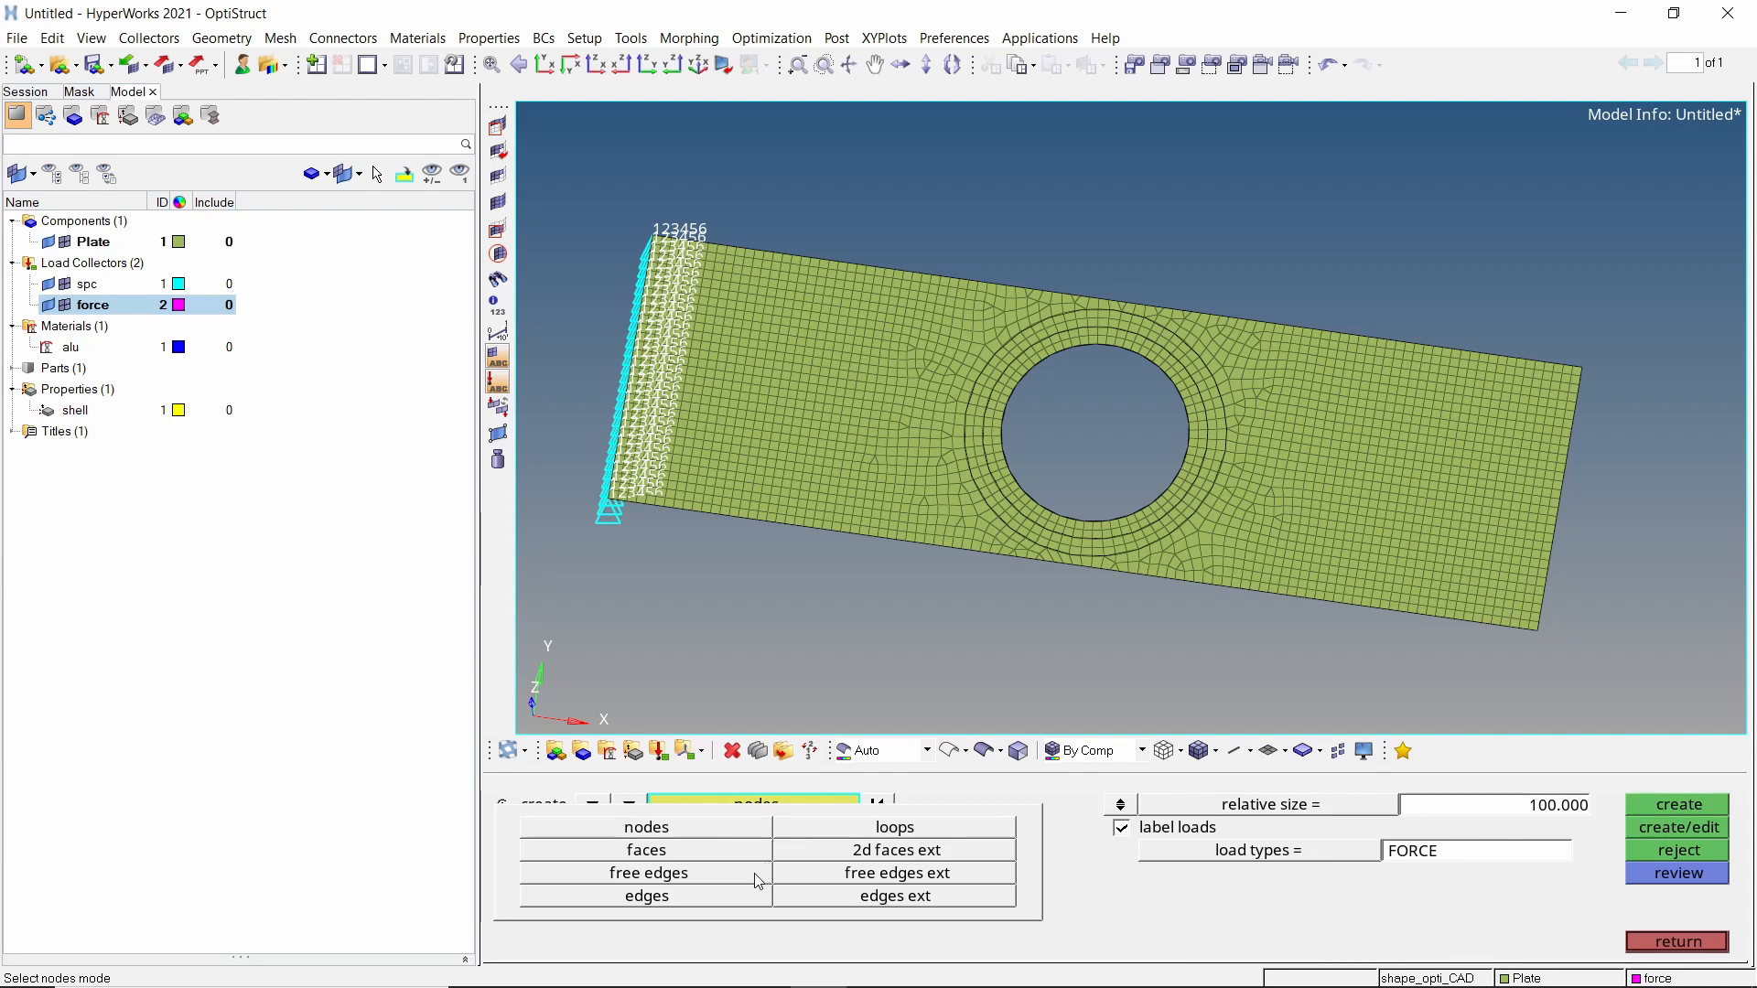
click(759, 874)
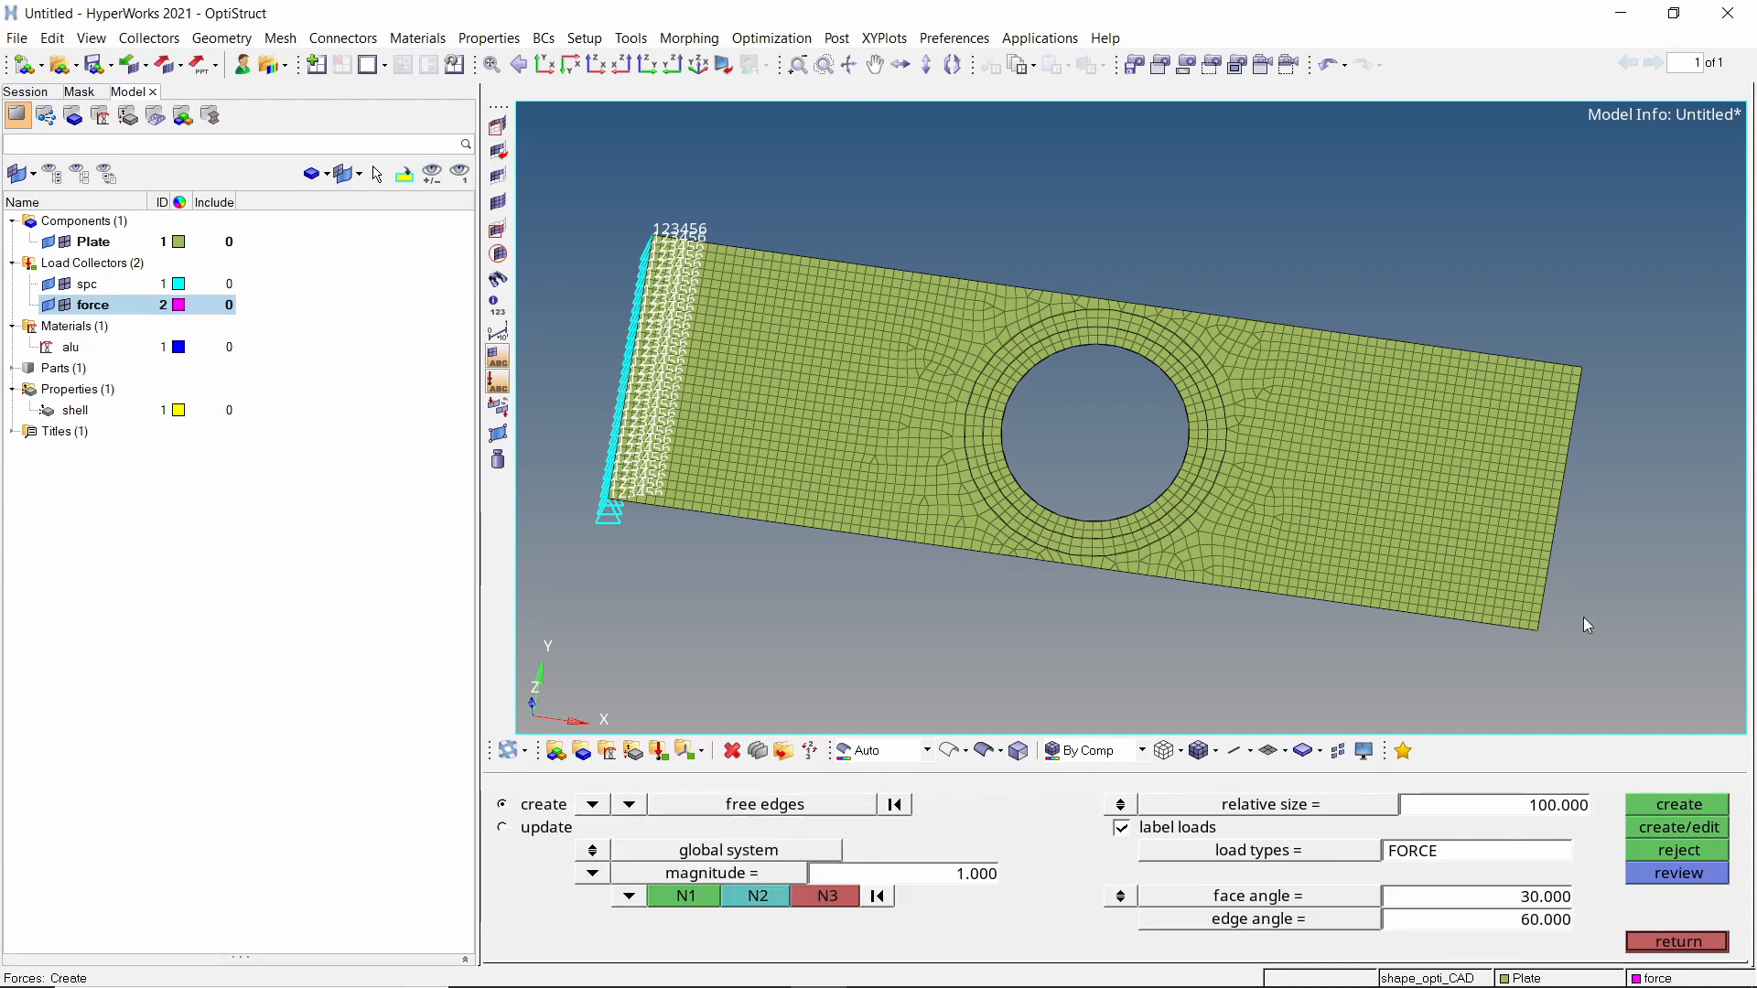
click(1553, 577)
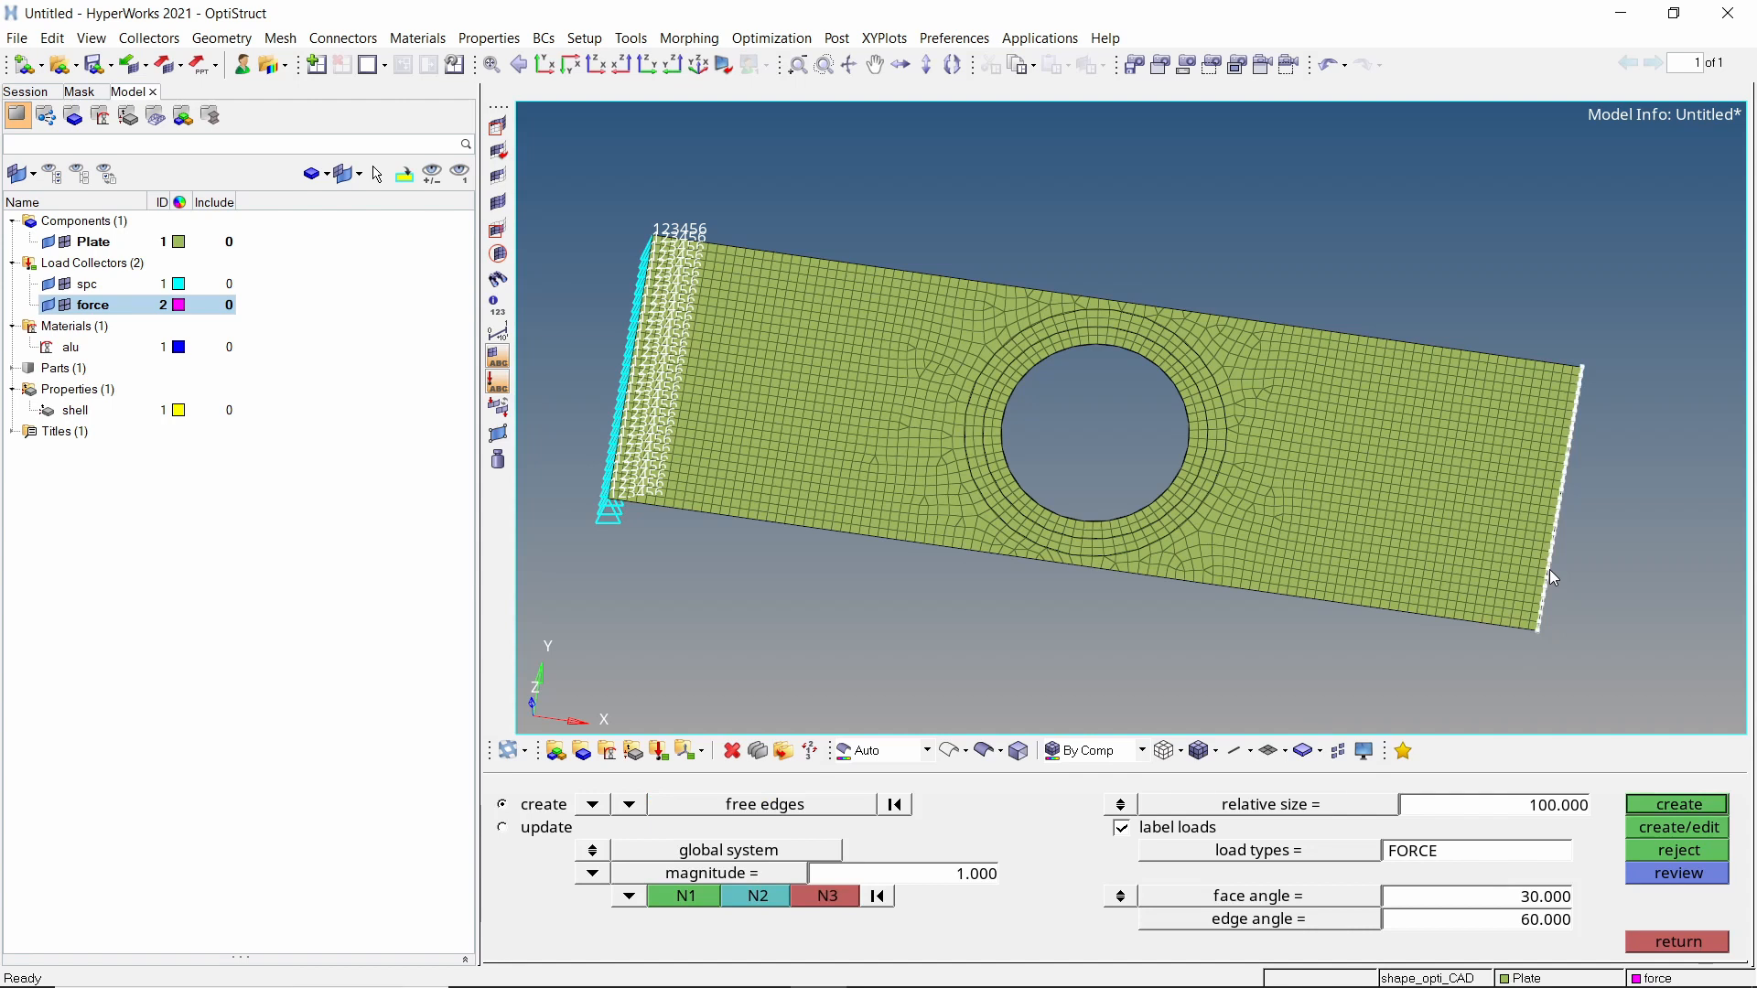
click(970, 876)
text(64.500)
click(630, 896)
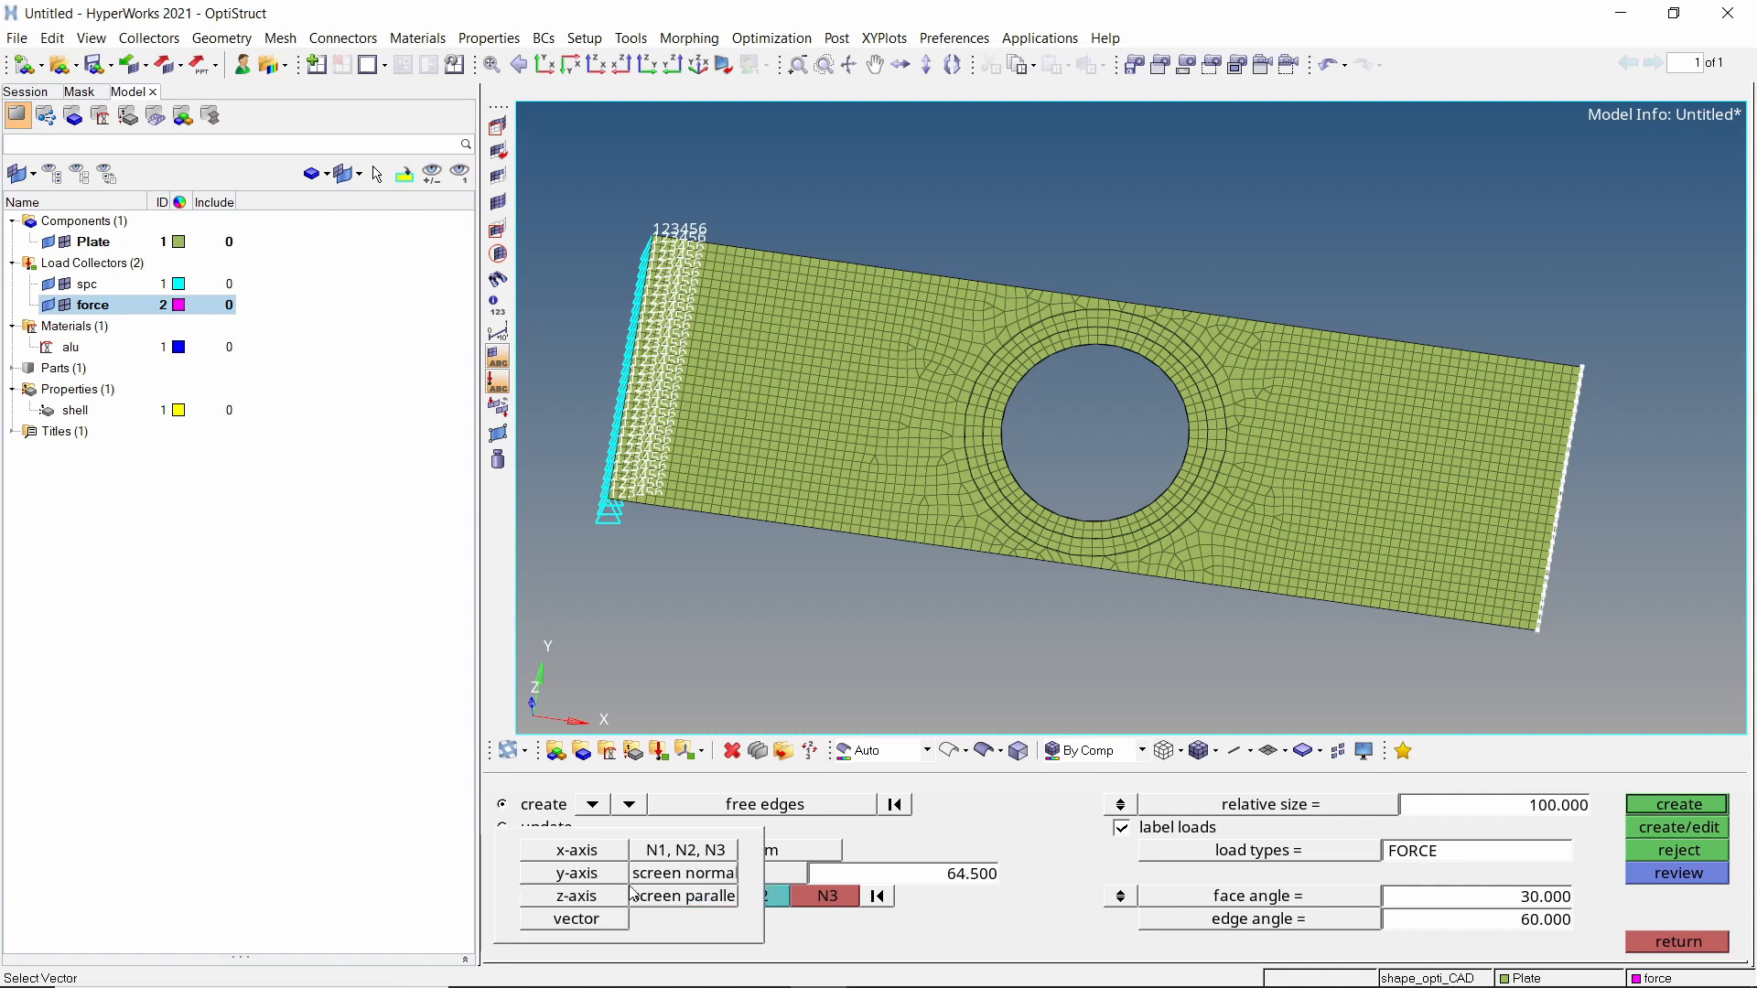
click(604, 857)
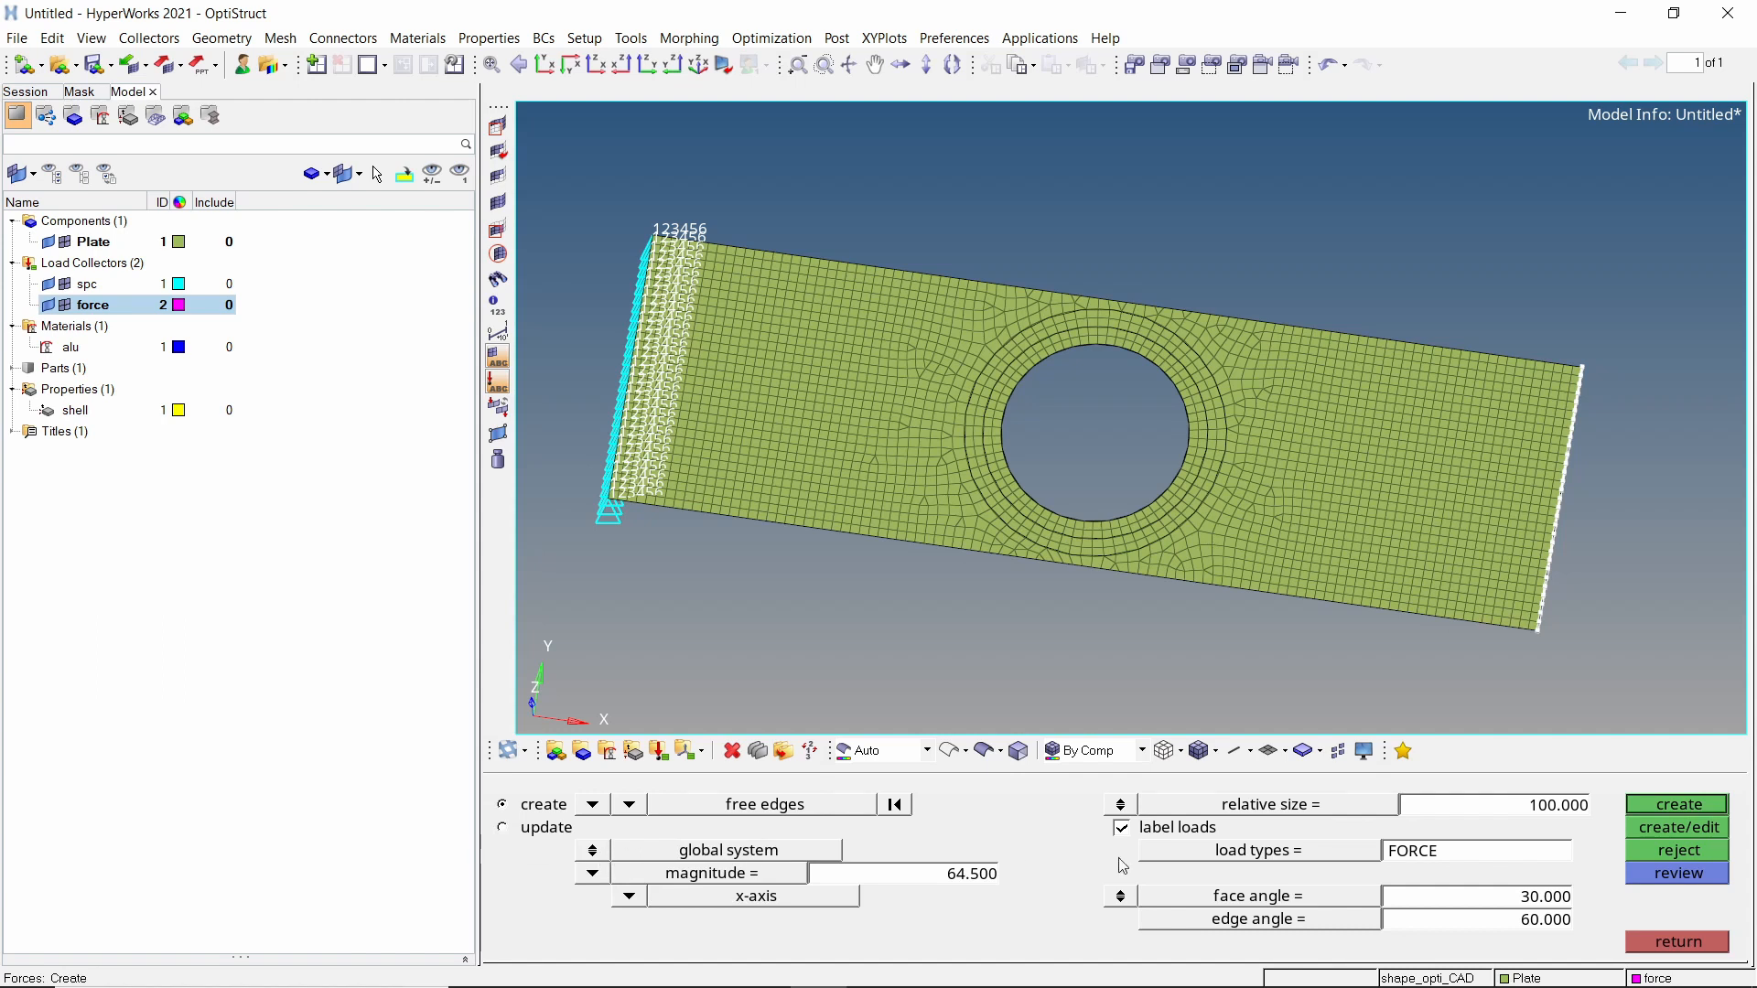
click(1638, 804)
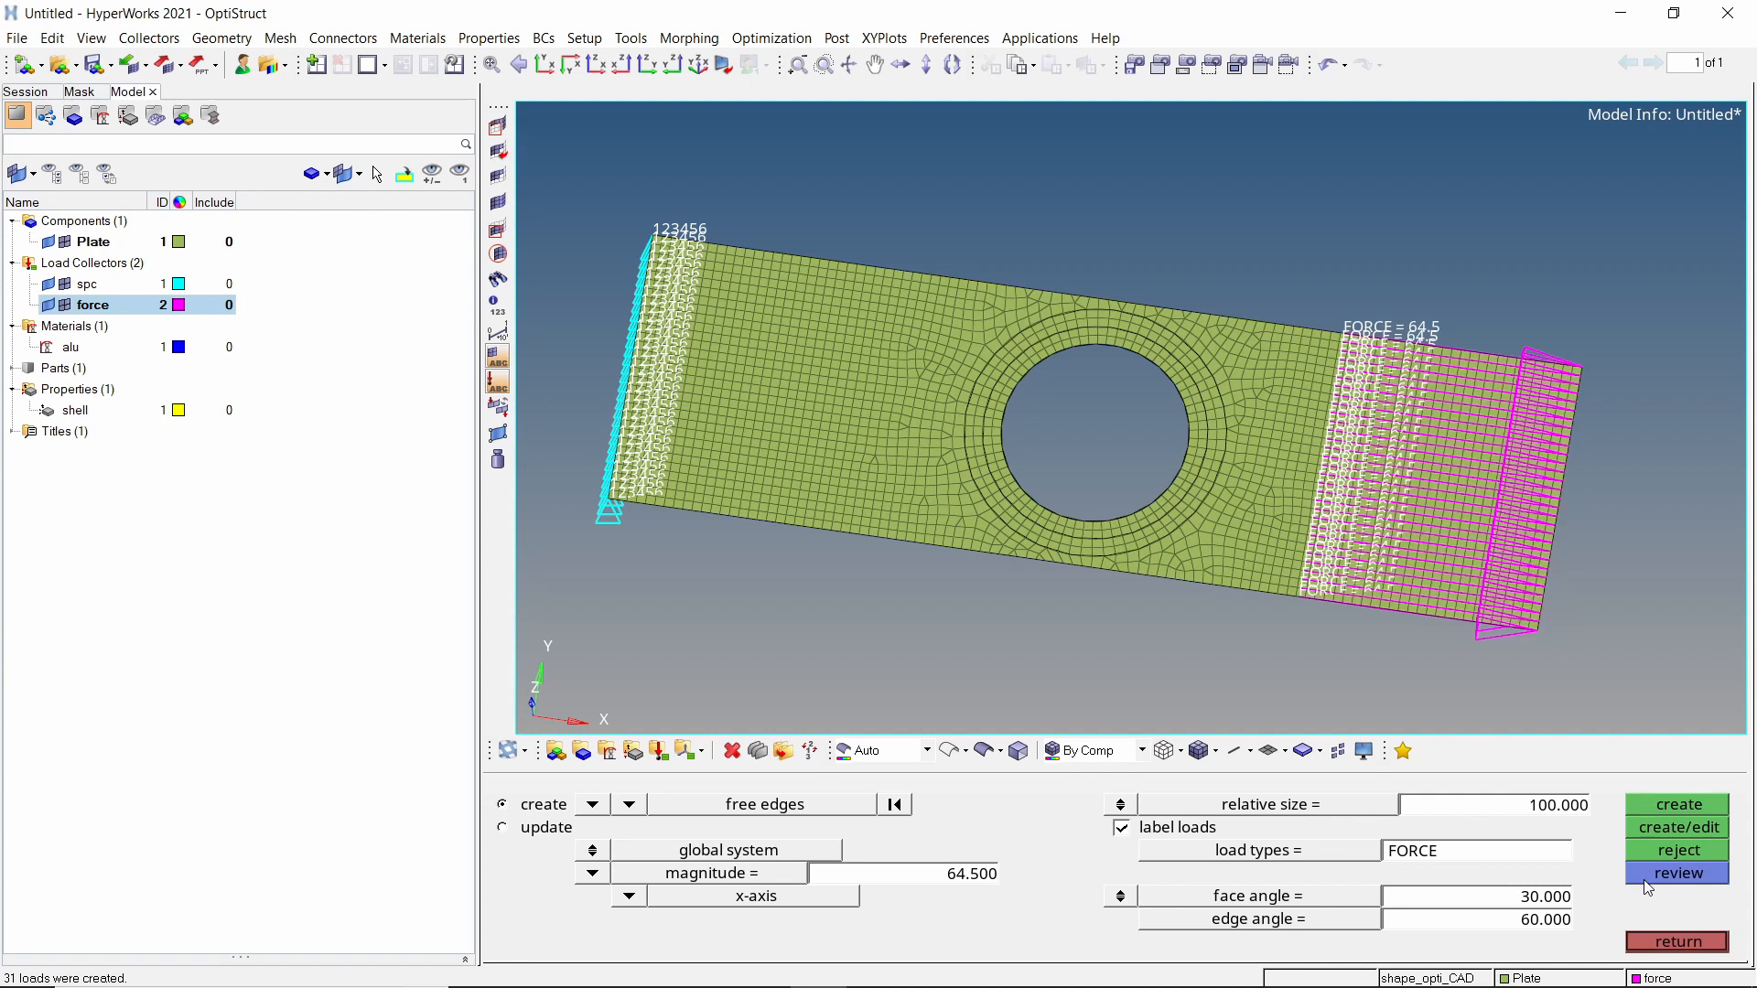
click(1645, 946)
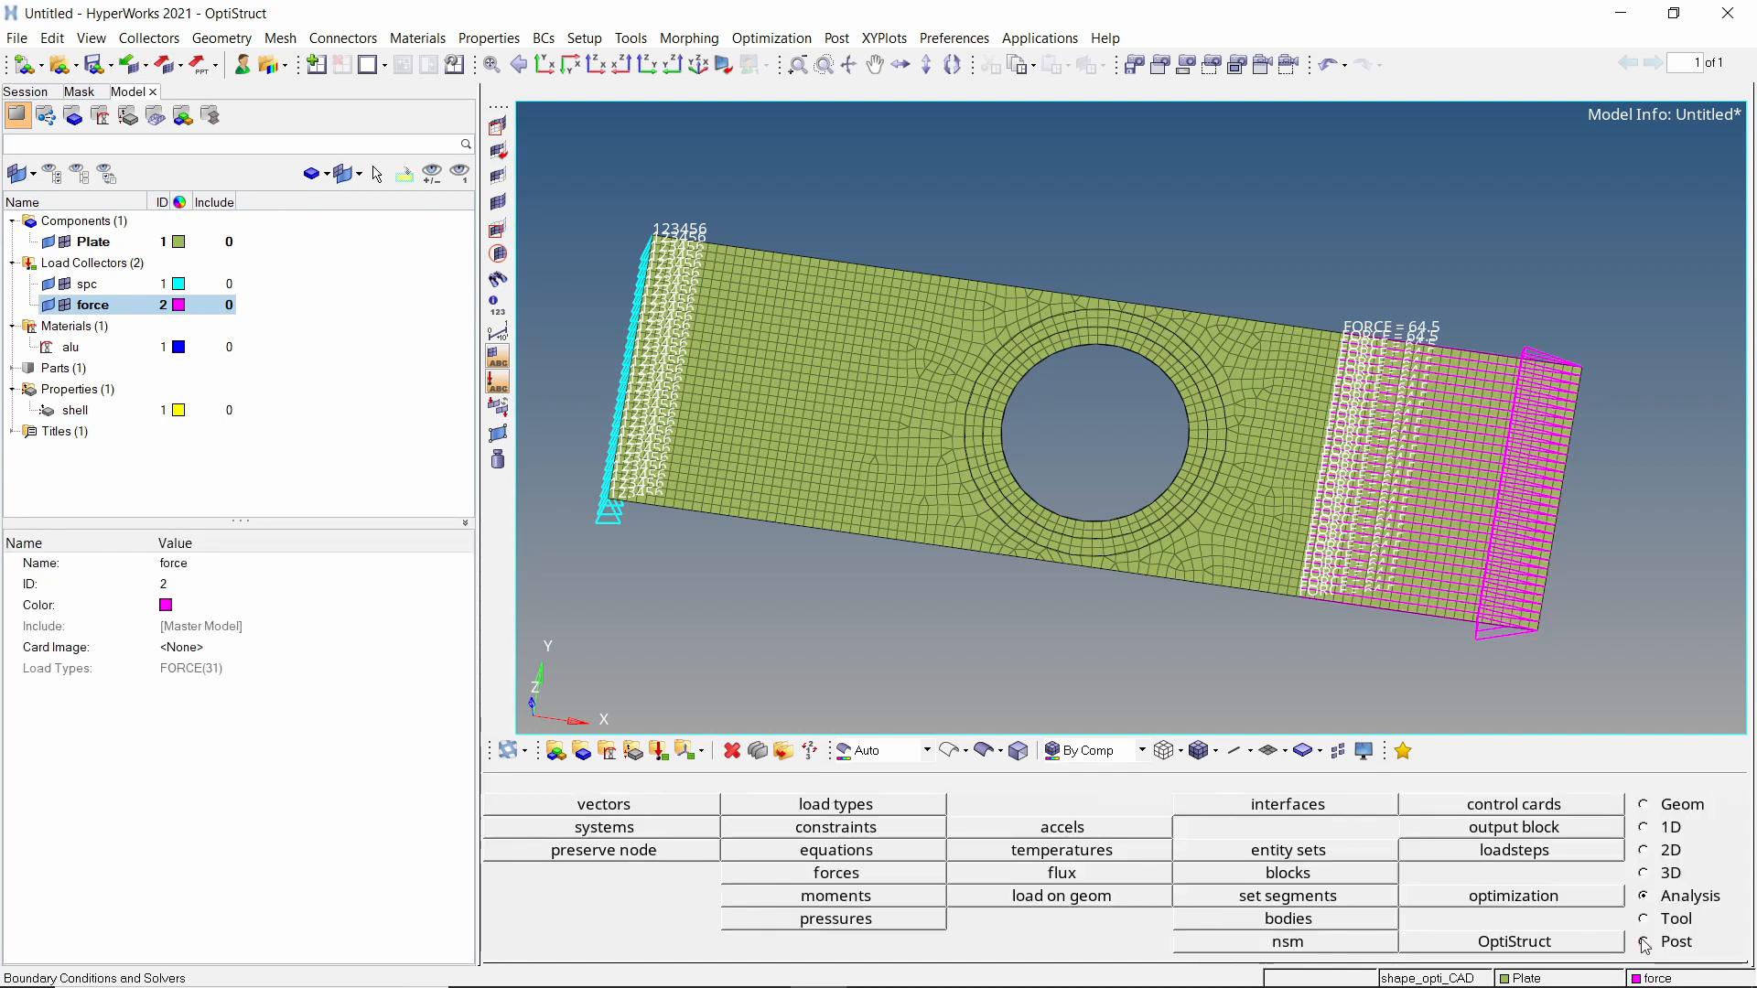
Create a load step named analysis and set its analysis type to Linear Static.
right_click(407, 239)
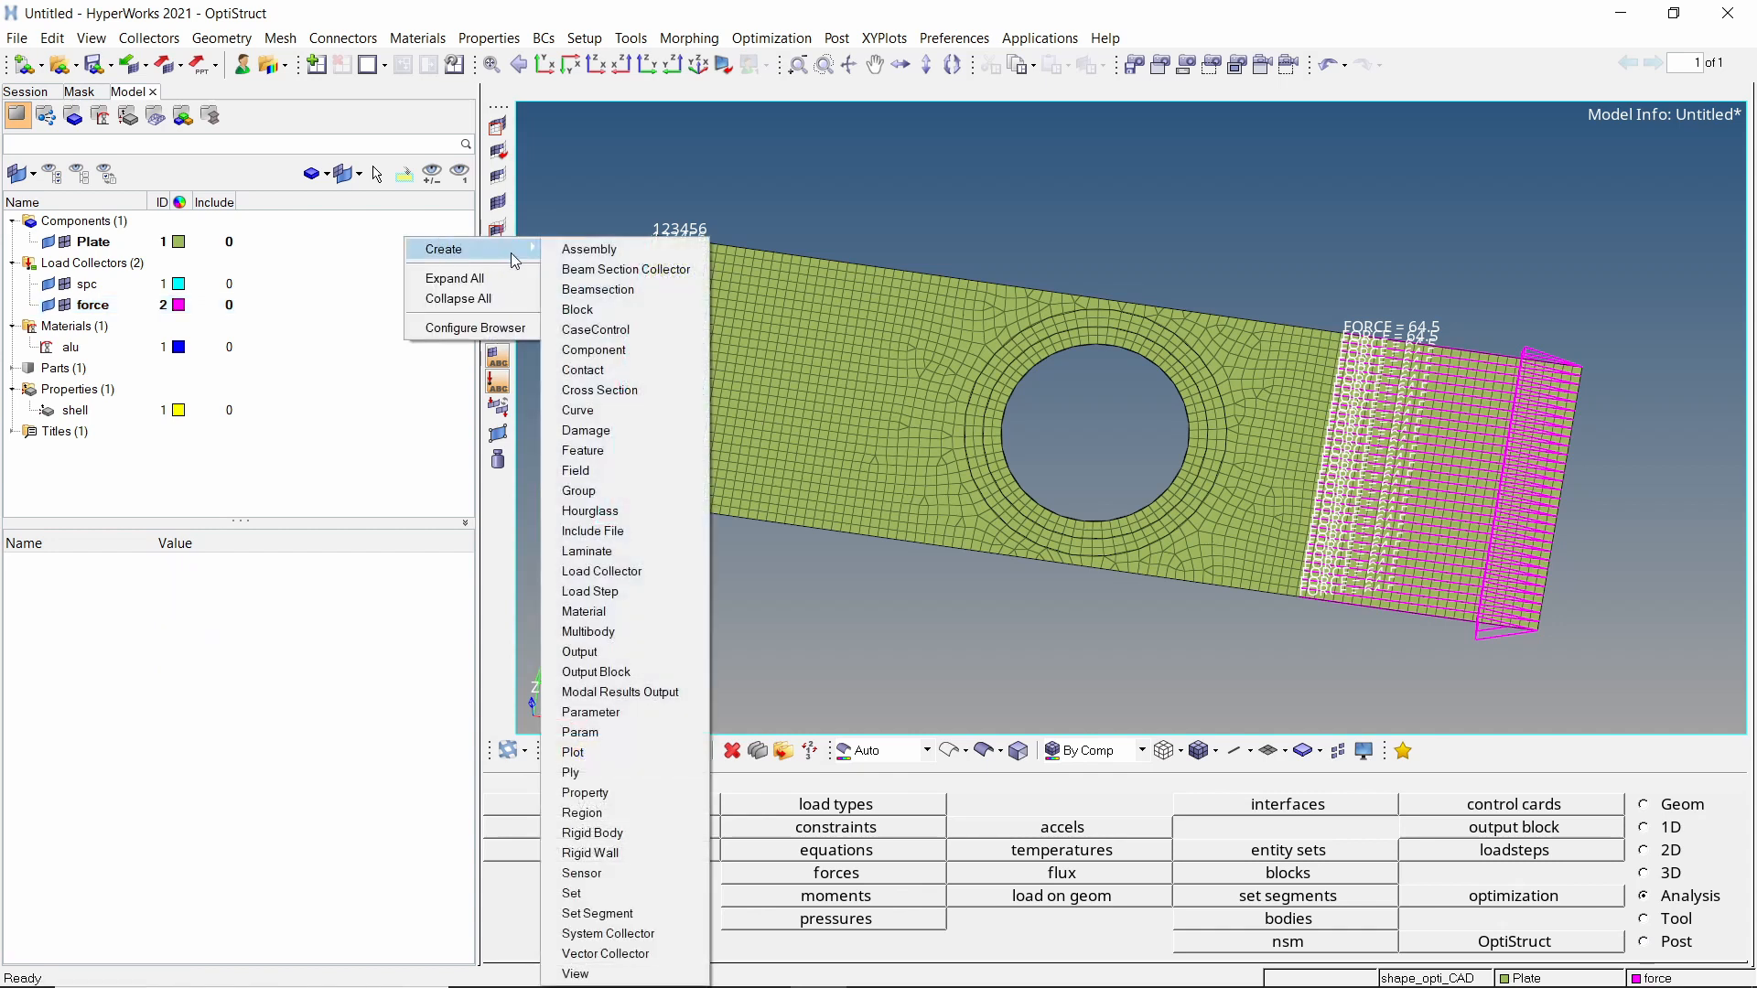
click(657, 591)
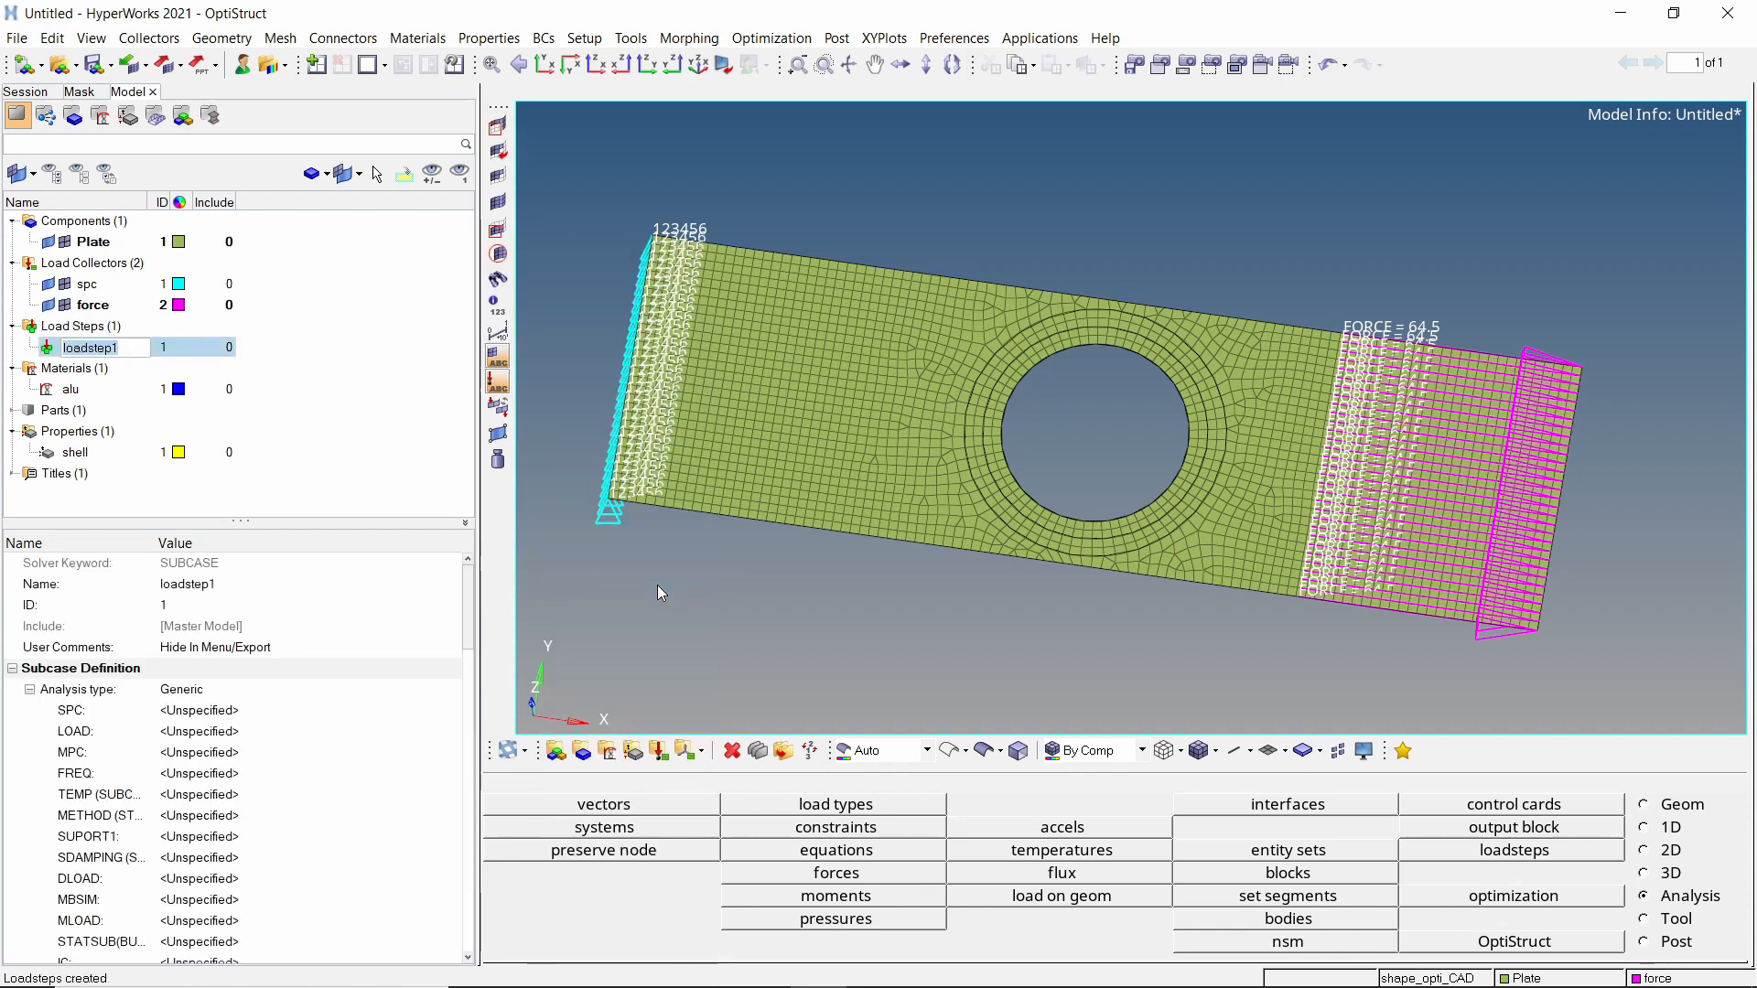
text(analysis)
key(Return)
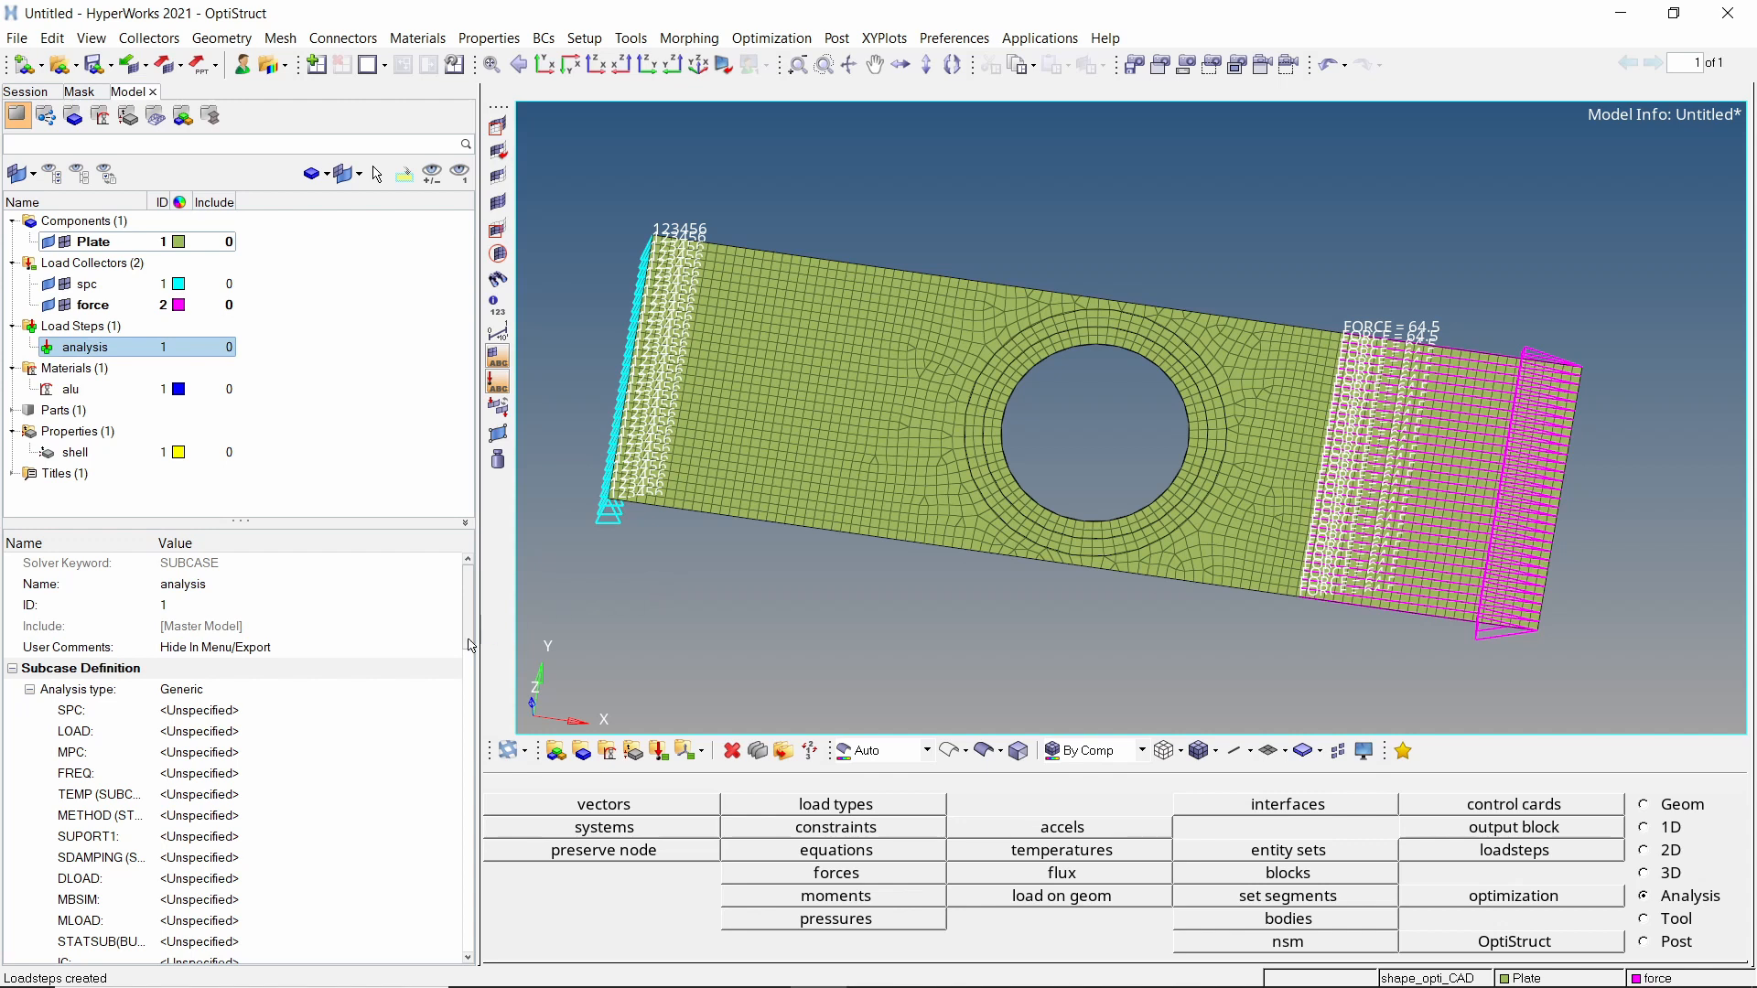
click(397, 689)
scroll(396, 692, up, 4)
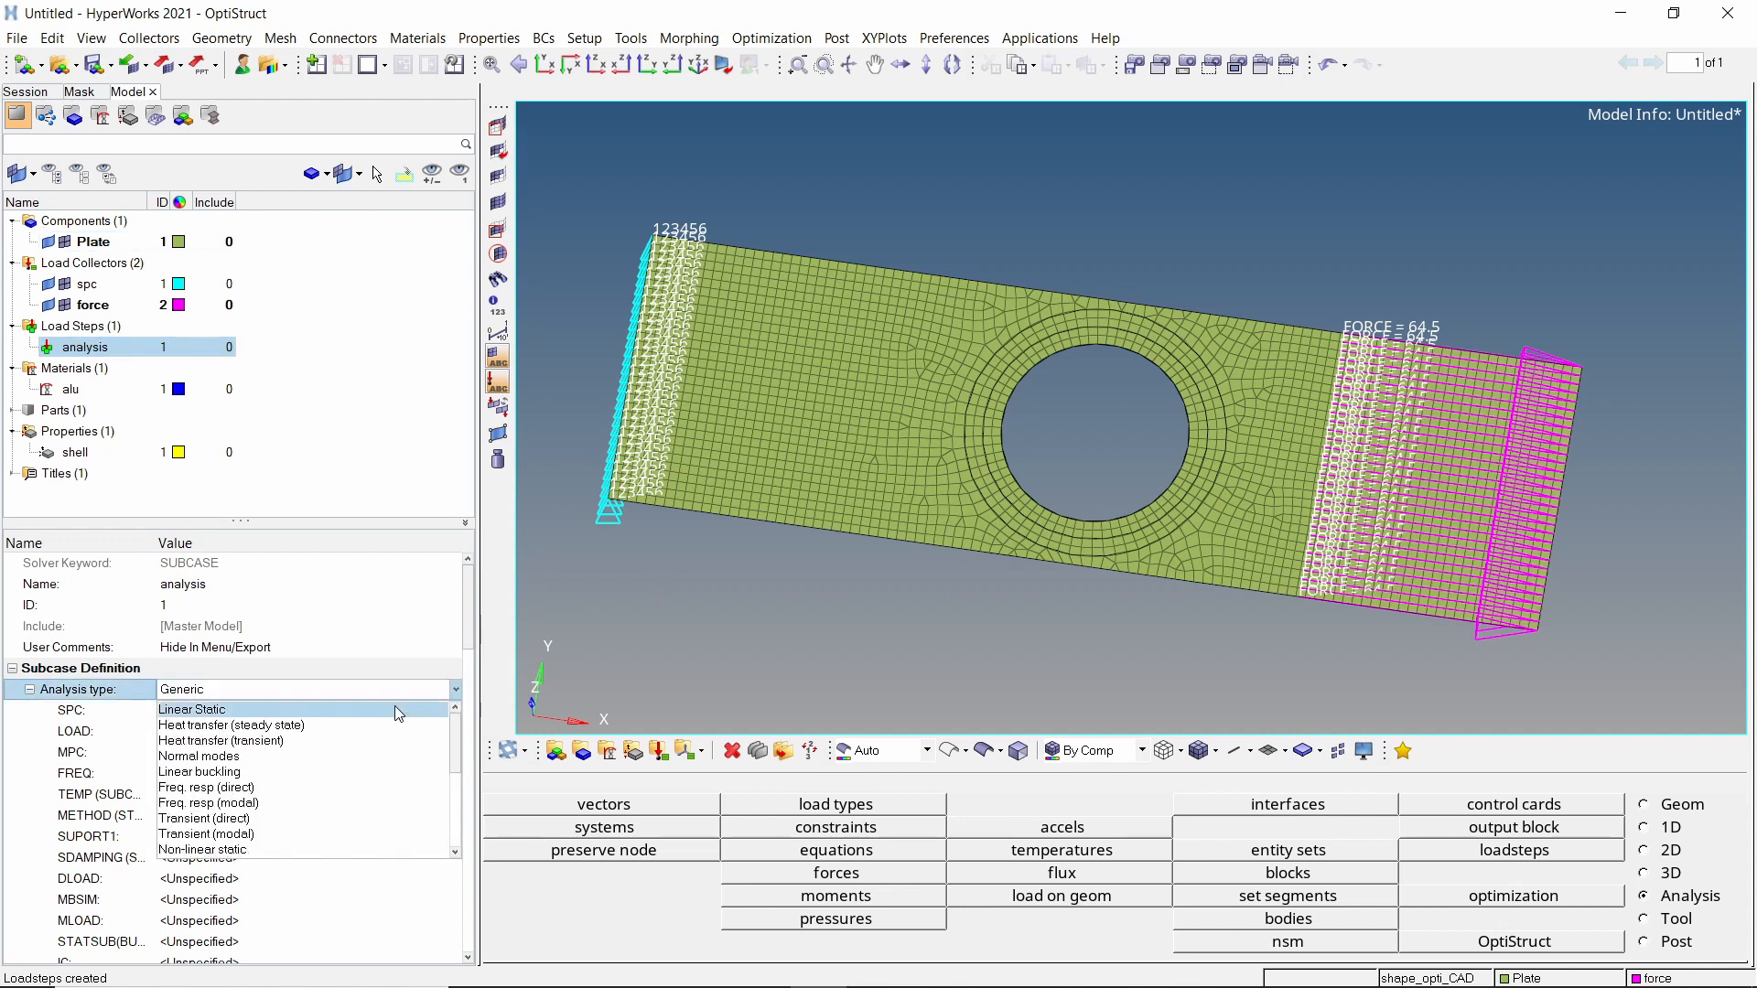
click(395, 709)
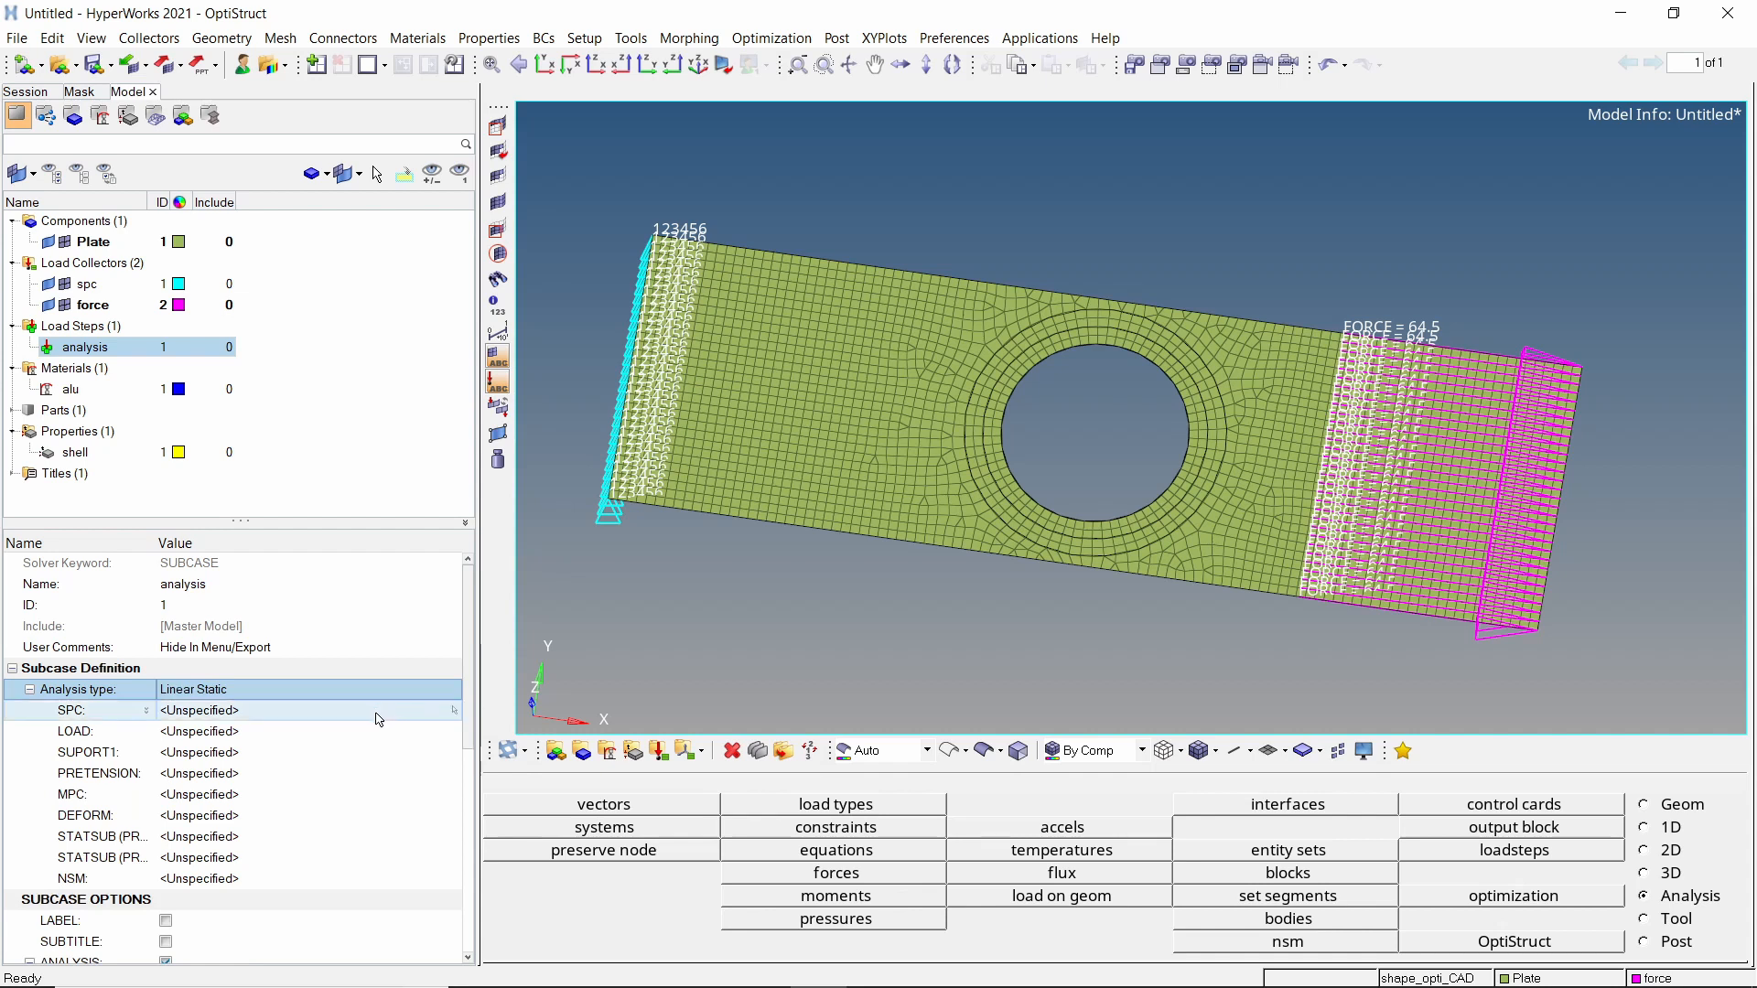
Assign the spc load collector as the SPC reference of the analysis load step.
click(378, 717)
click(378, 717)
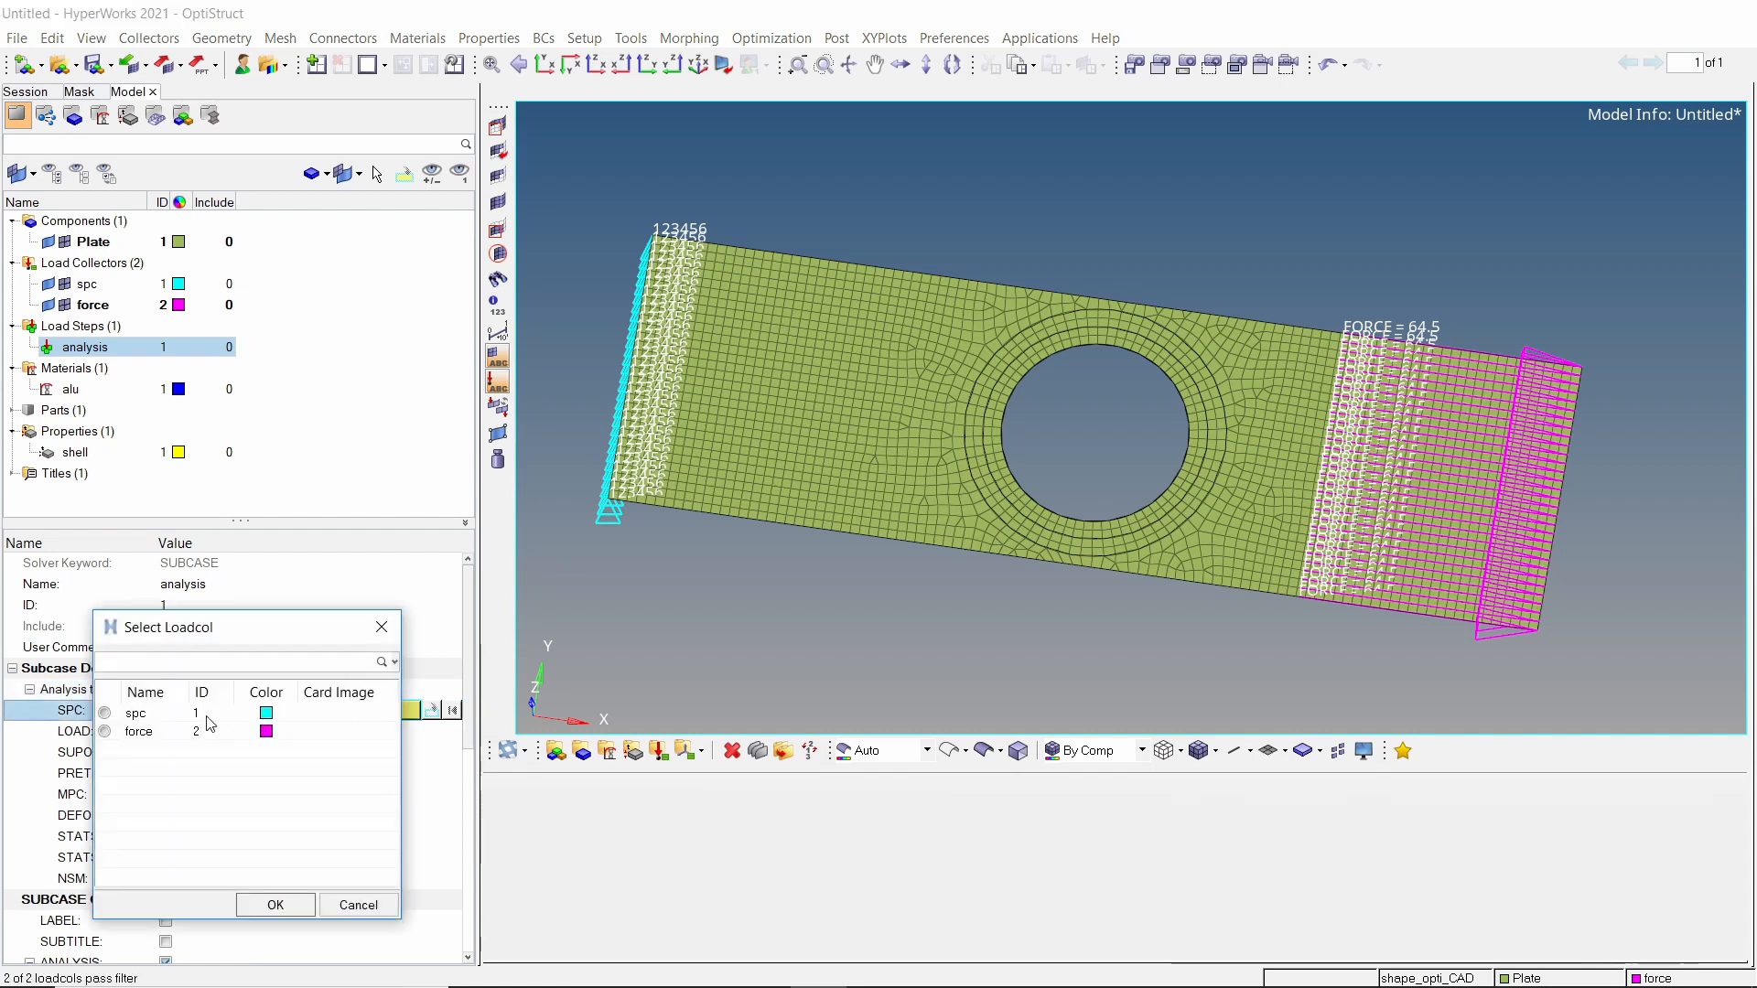
click(252, 904)
Assign the force load collector as the LOAD reference of the analysis load step.
click(253, 740)
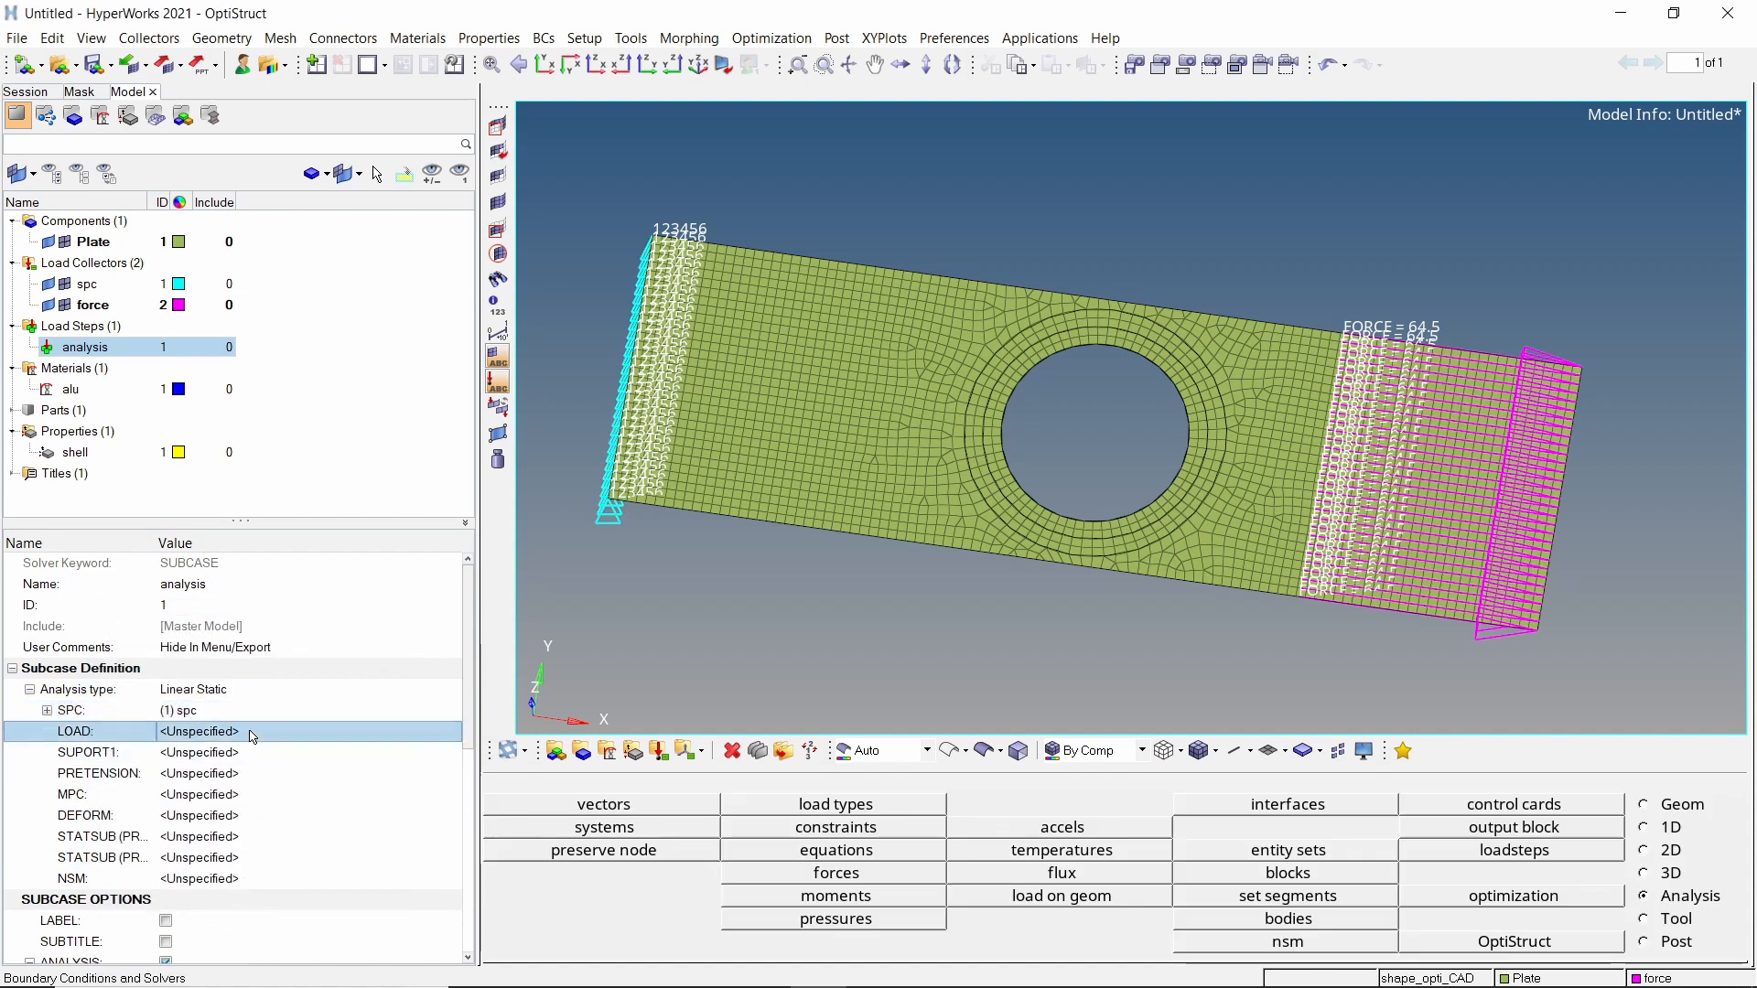
click(253, 740)
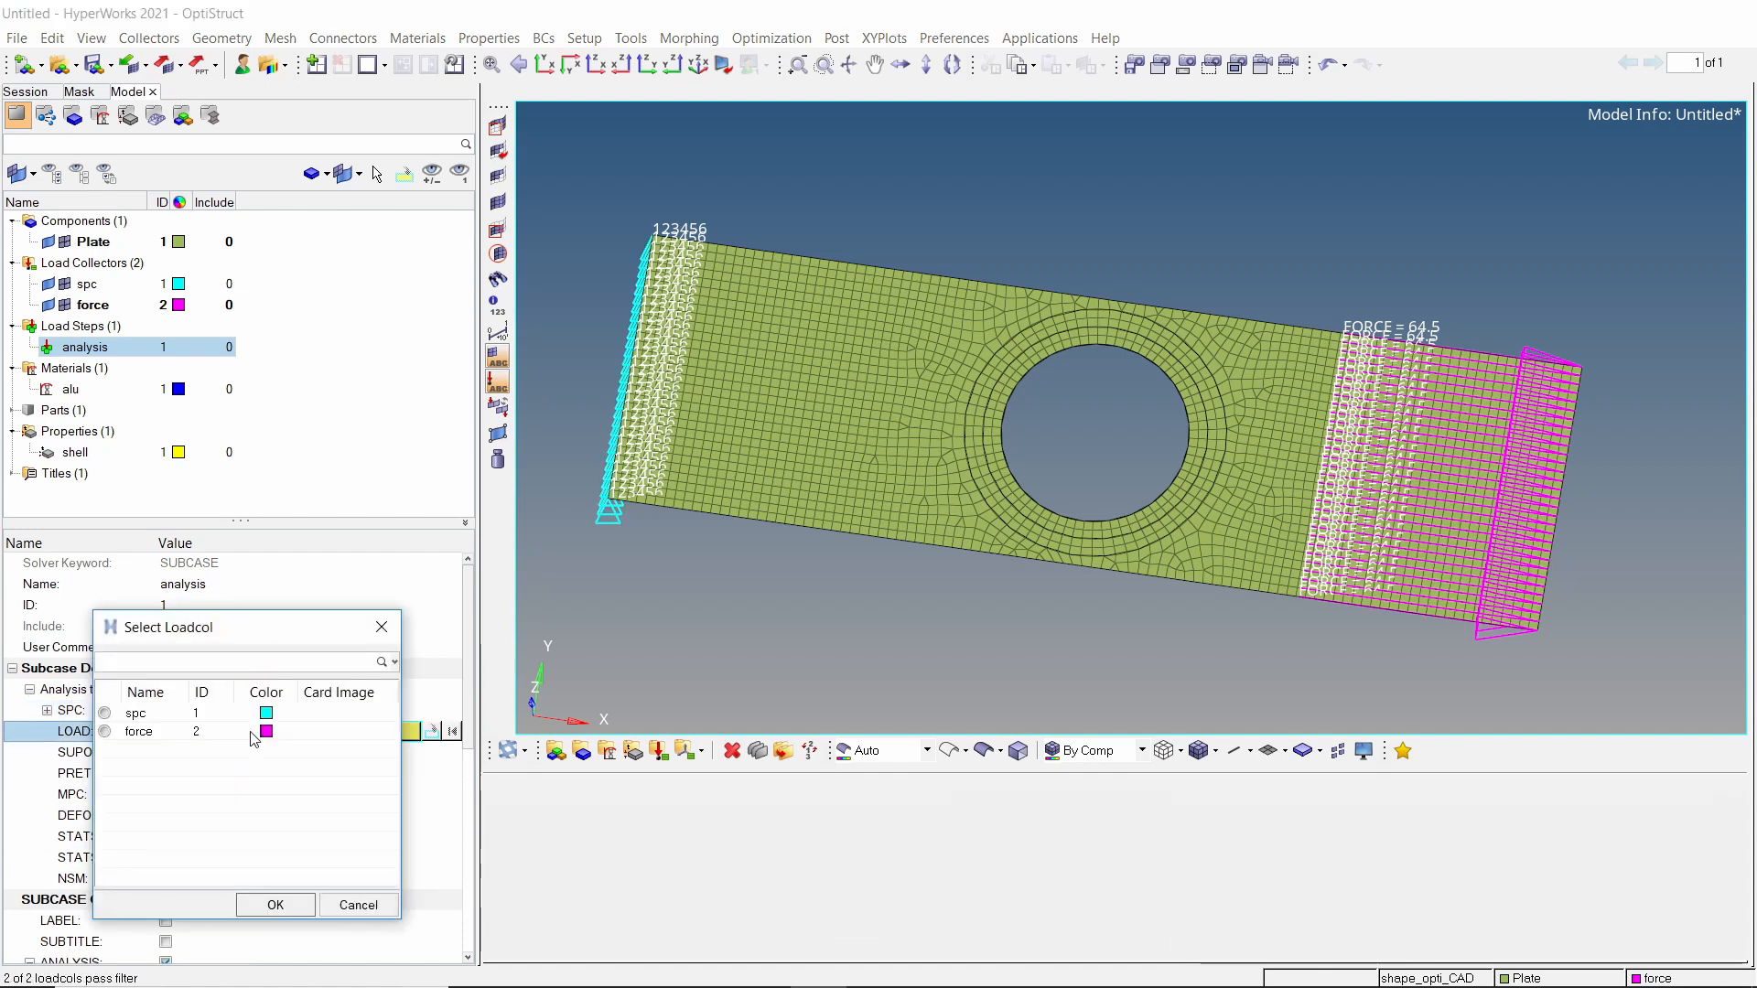
click(142, 735)
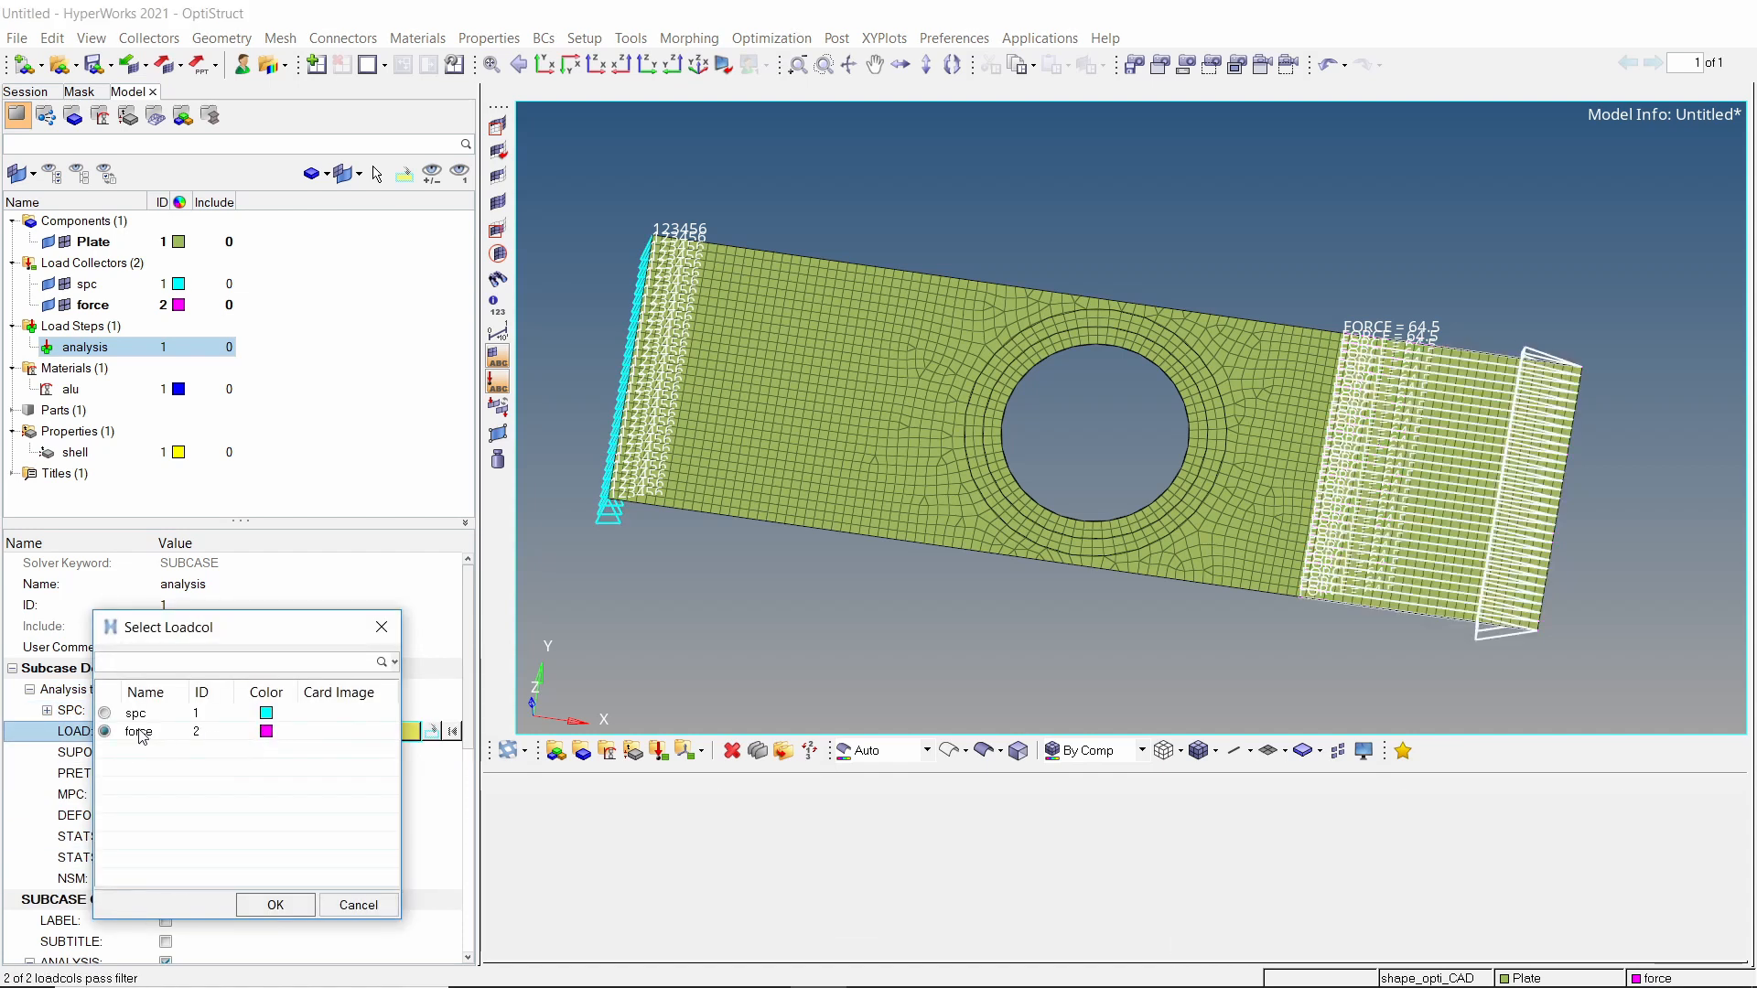
click(255, 910)
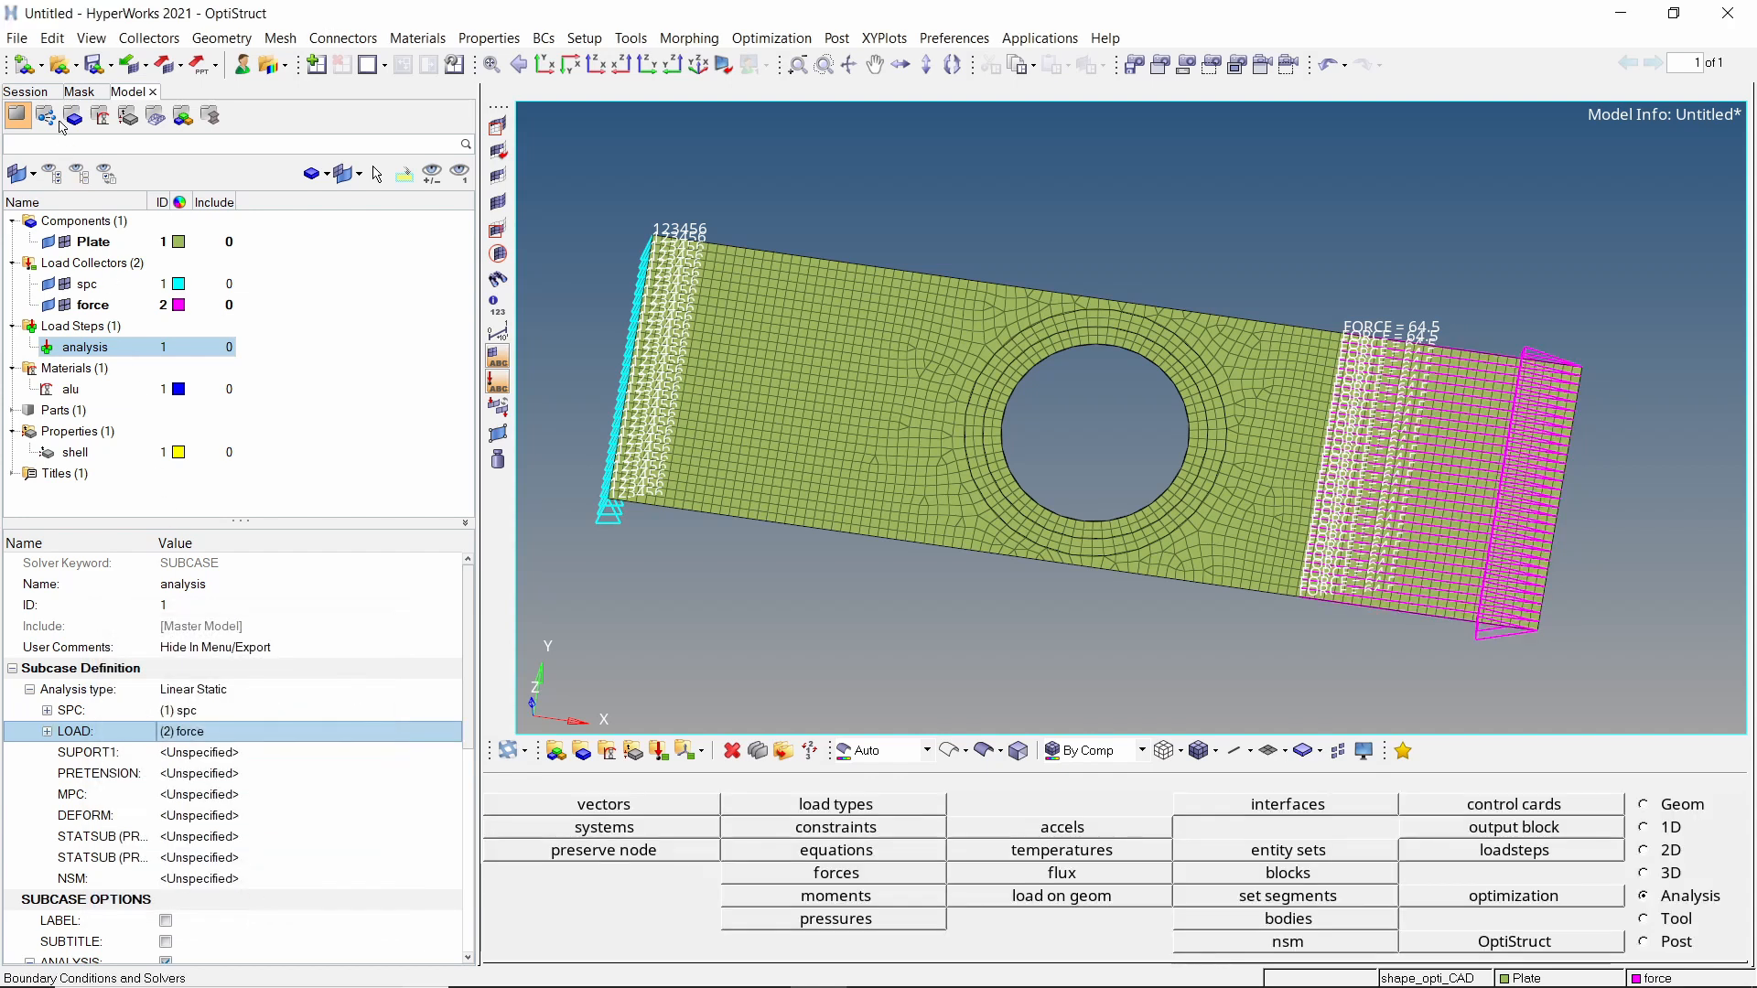
Save the model as analysis.hm in a new folder named analysis inside the Run folder.
click(16, 38)
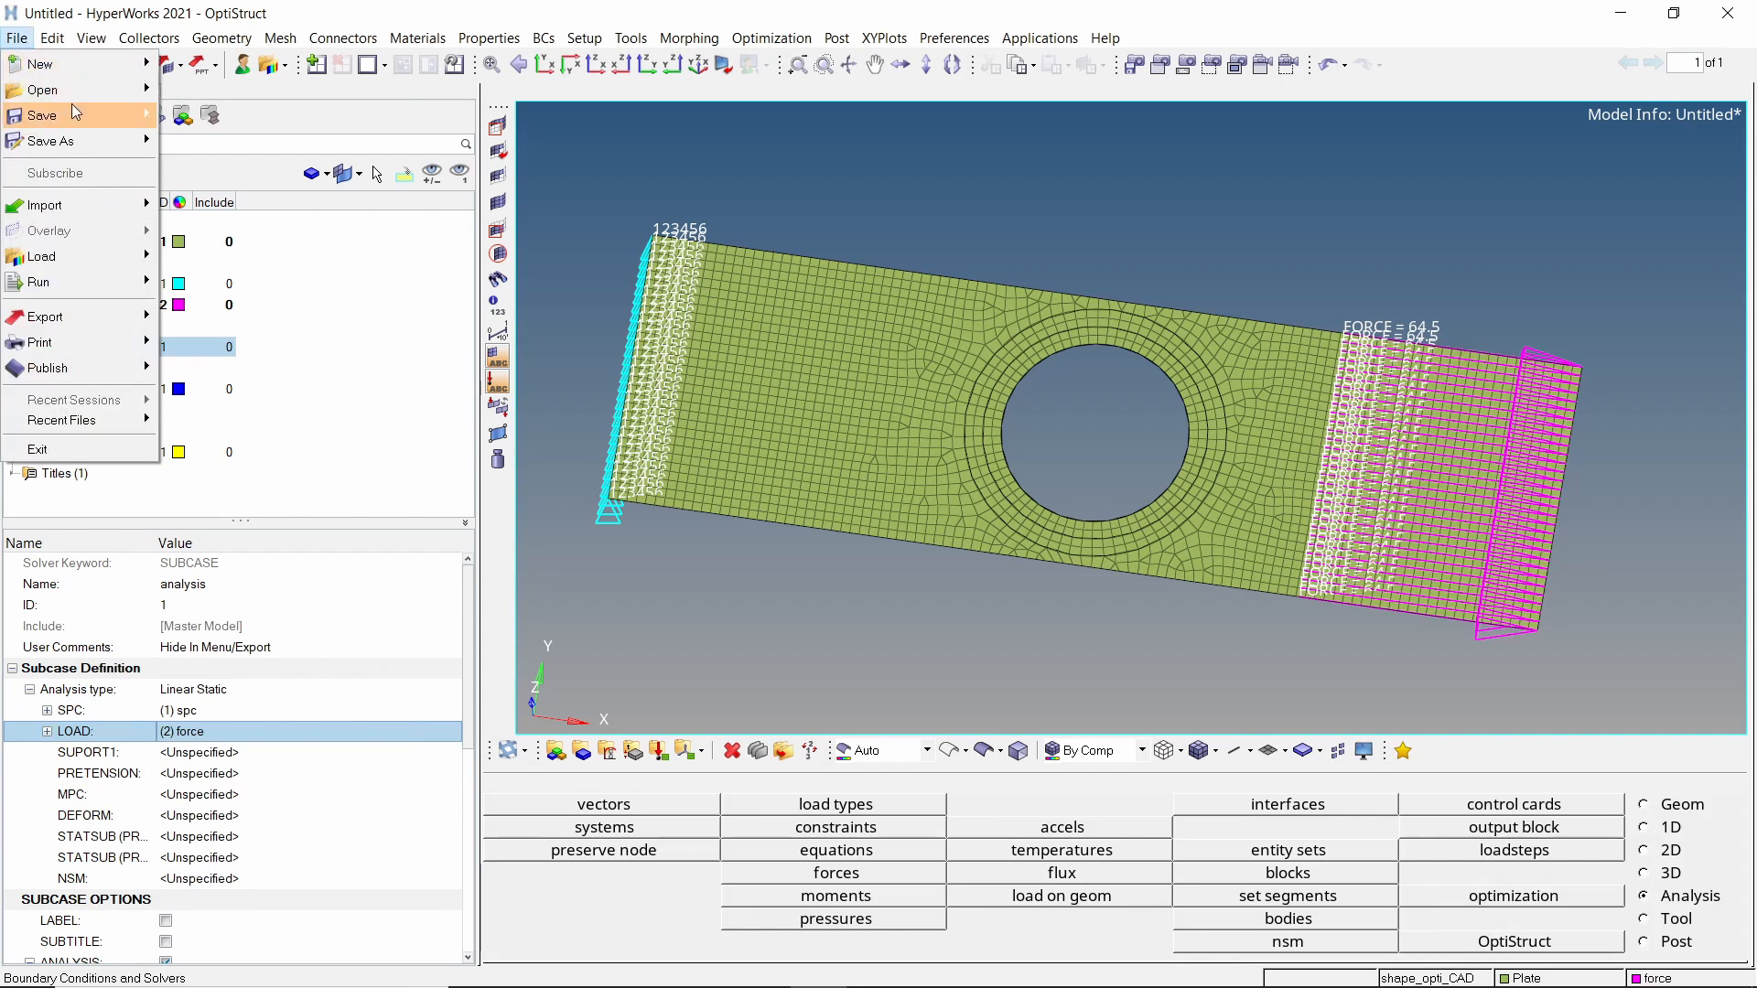
mouse_move(76, 112)
click(183, 143)
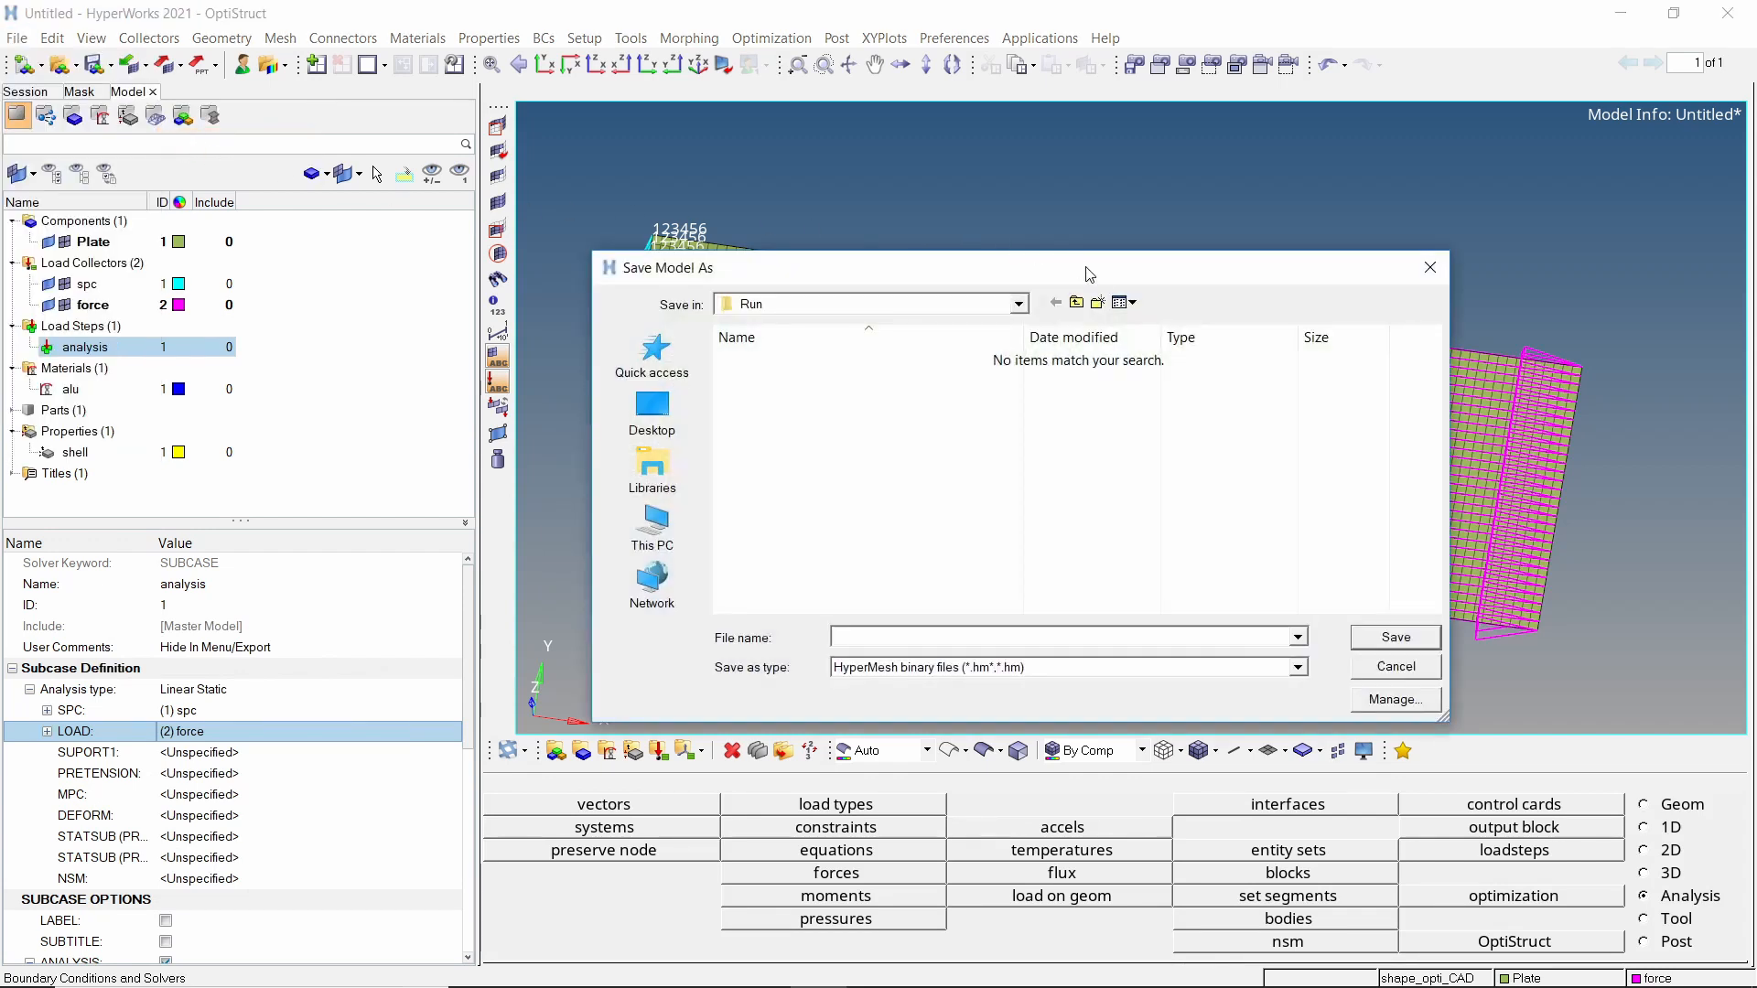
click(1100, 302)
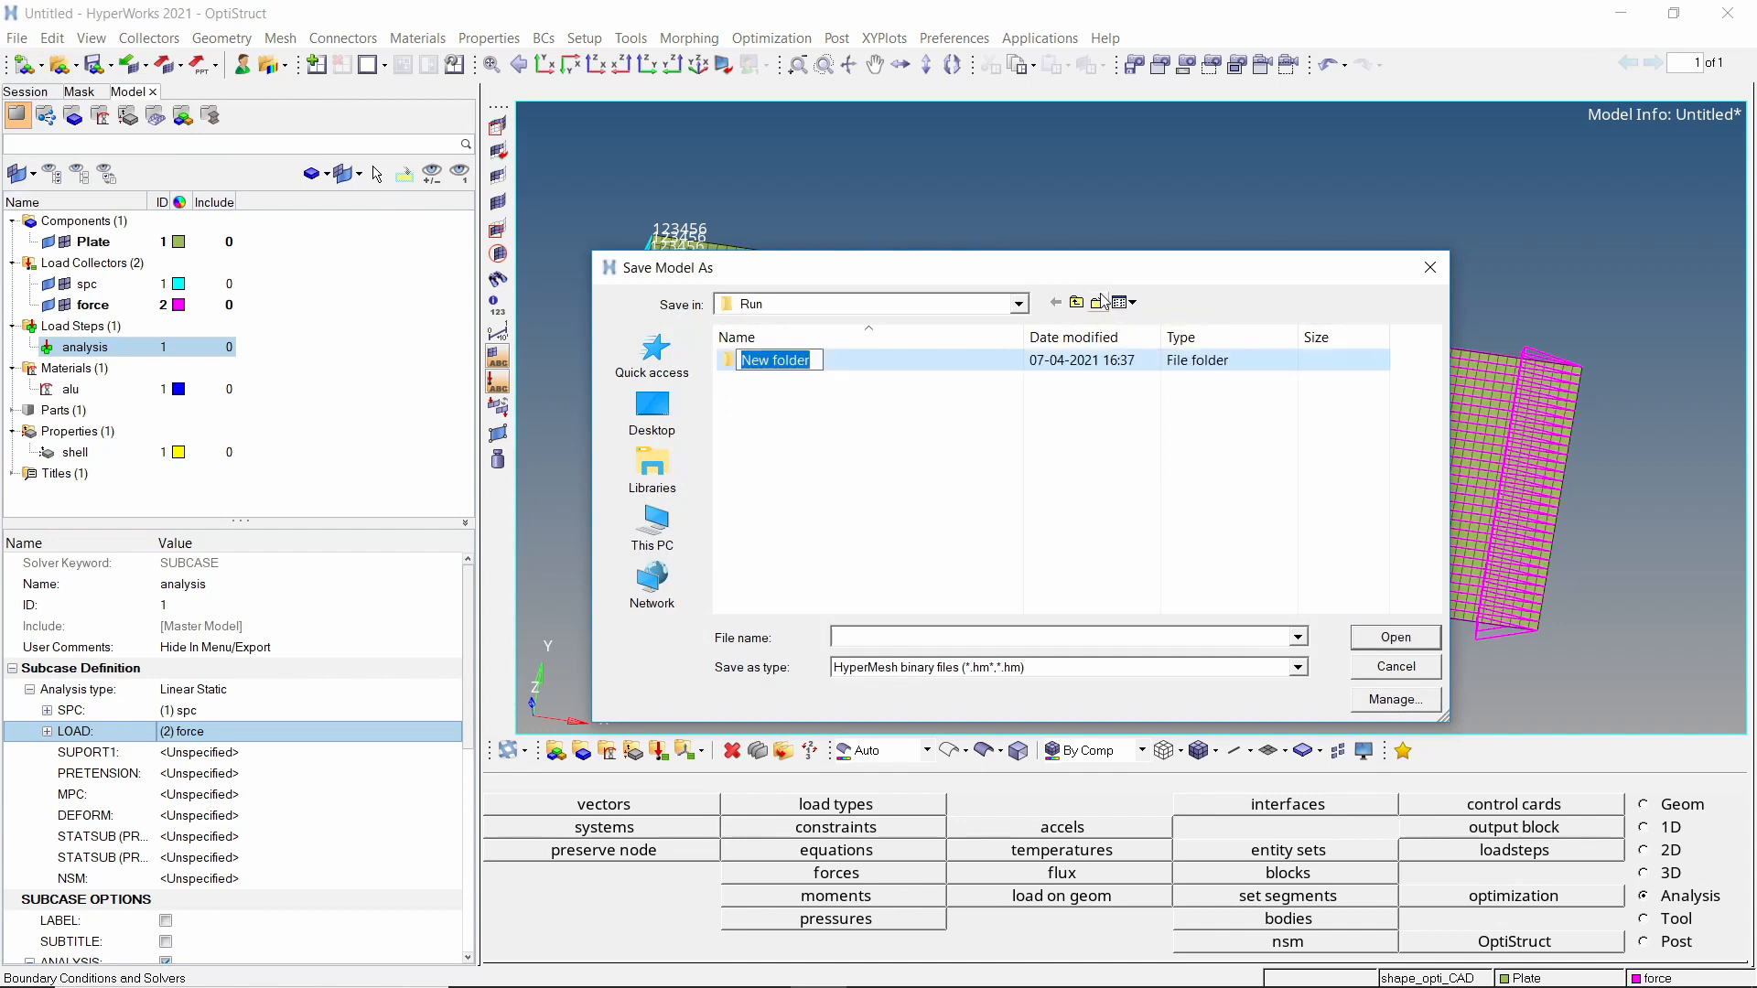
text(analysis)
key(Return)
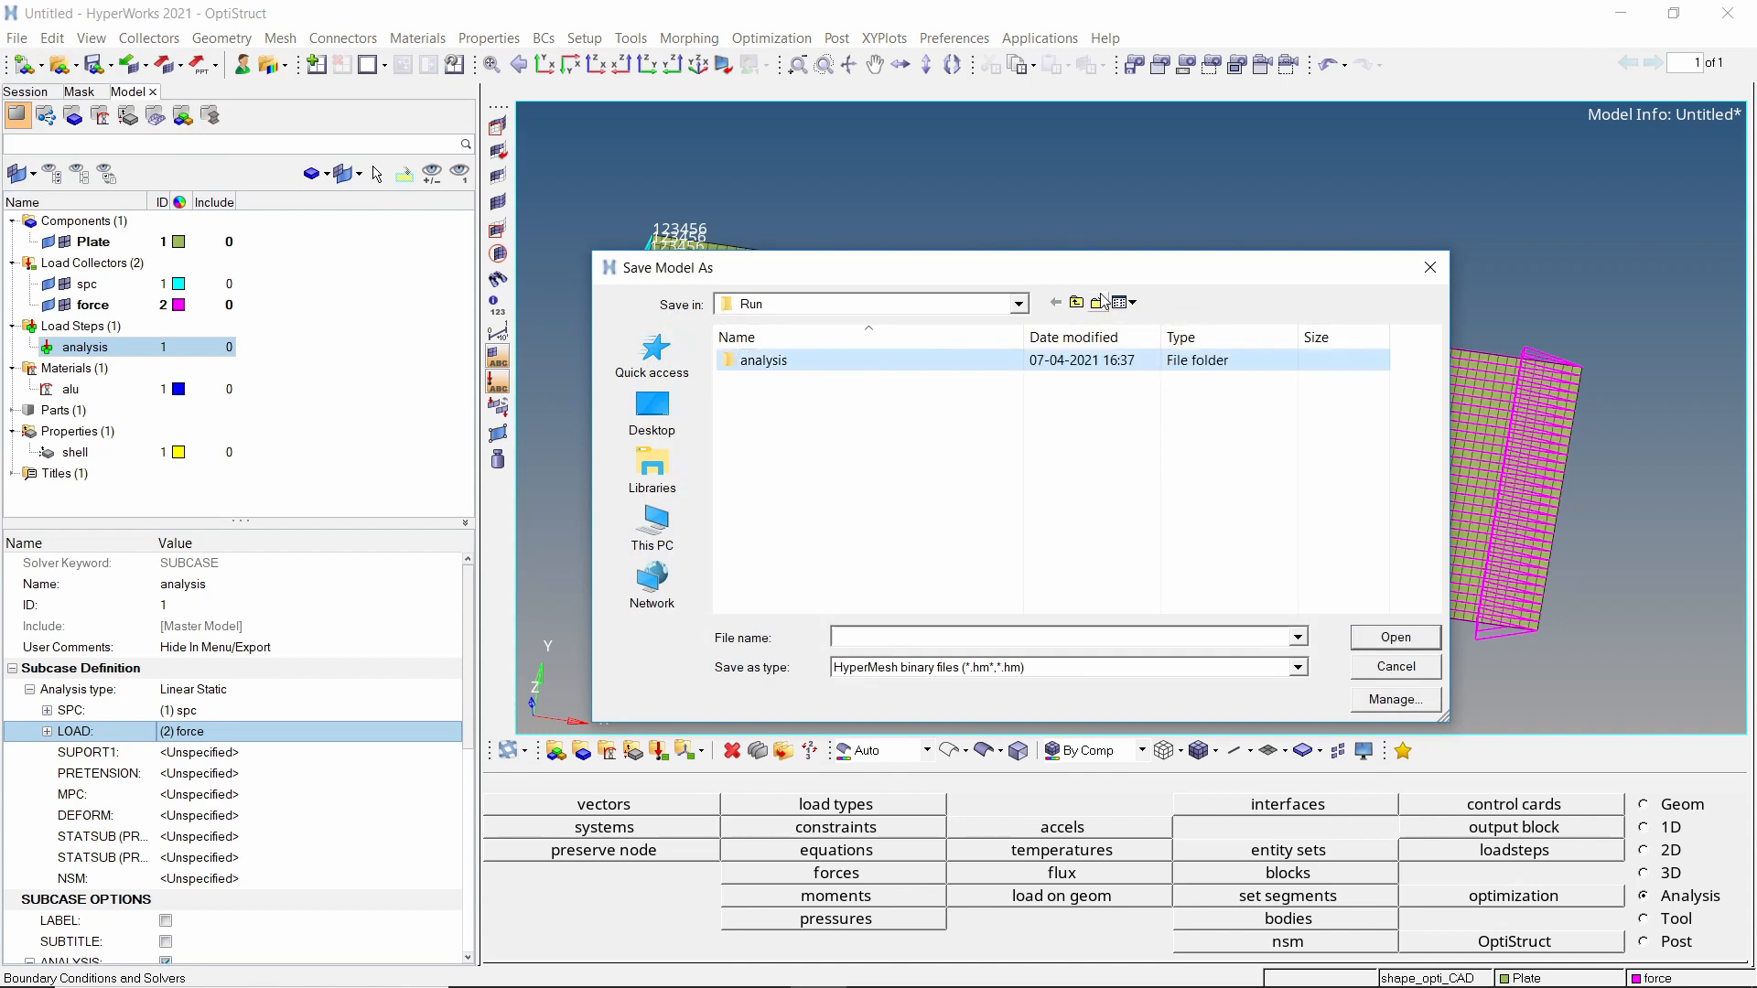
double_click(814, 360)
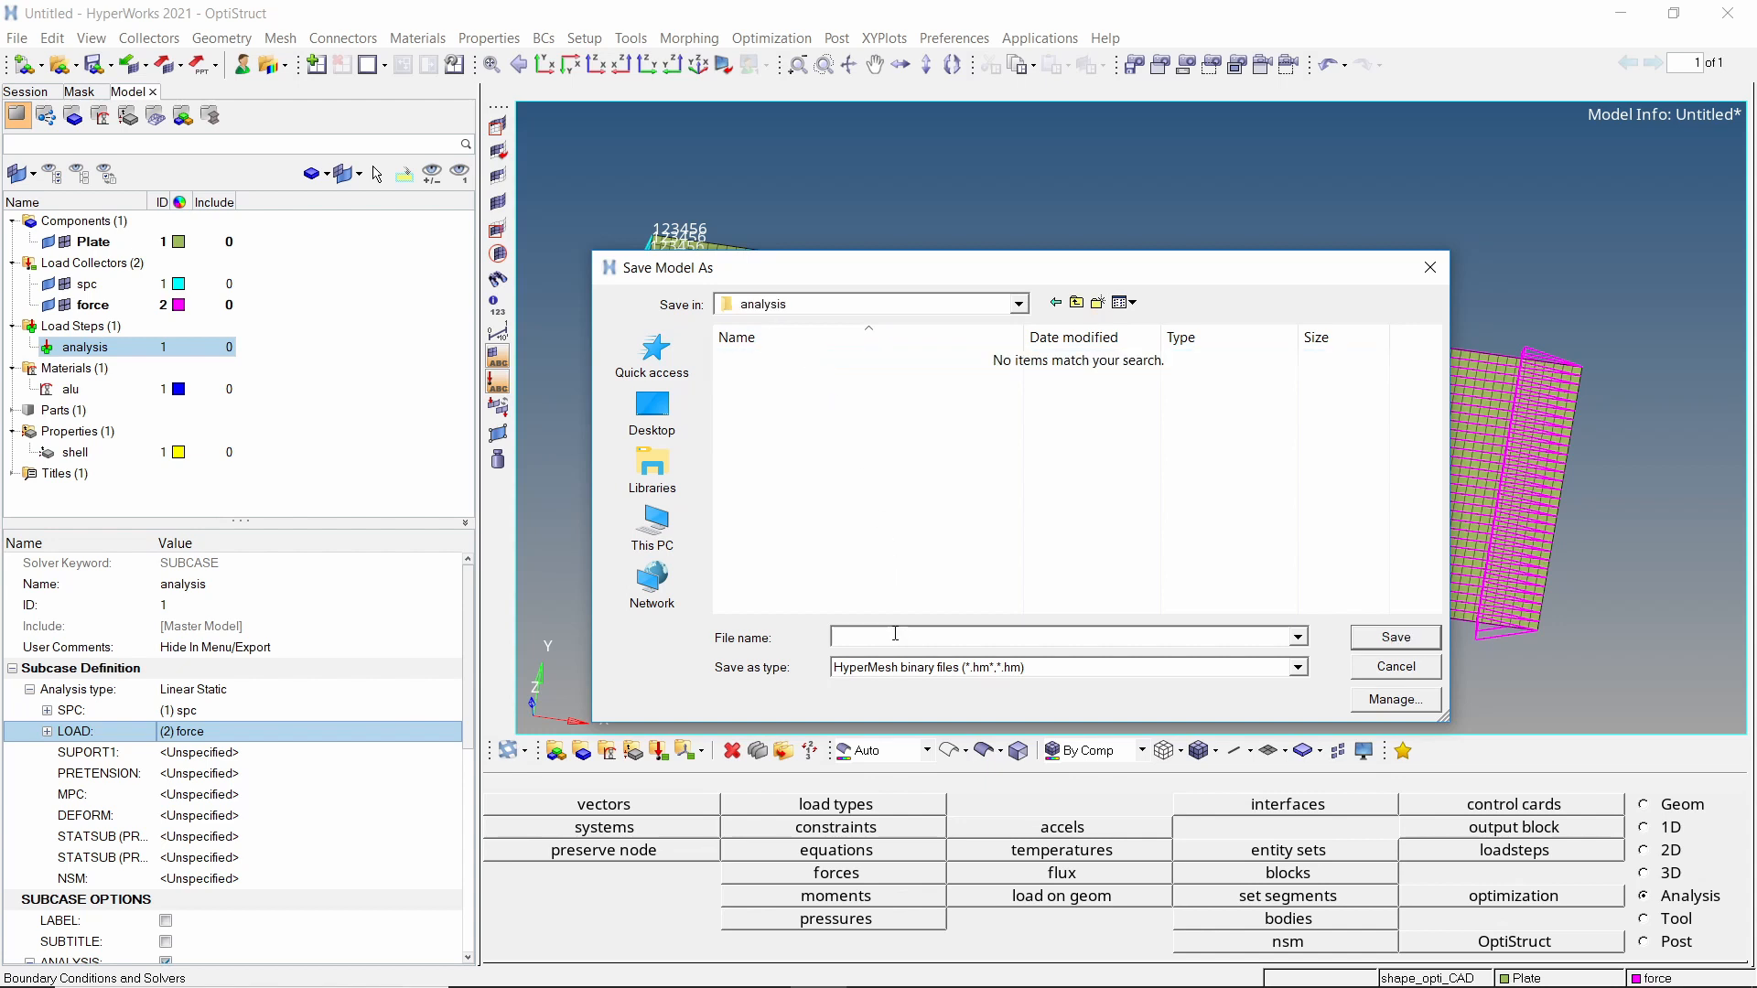
key(Return)
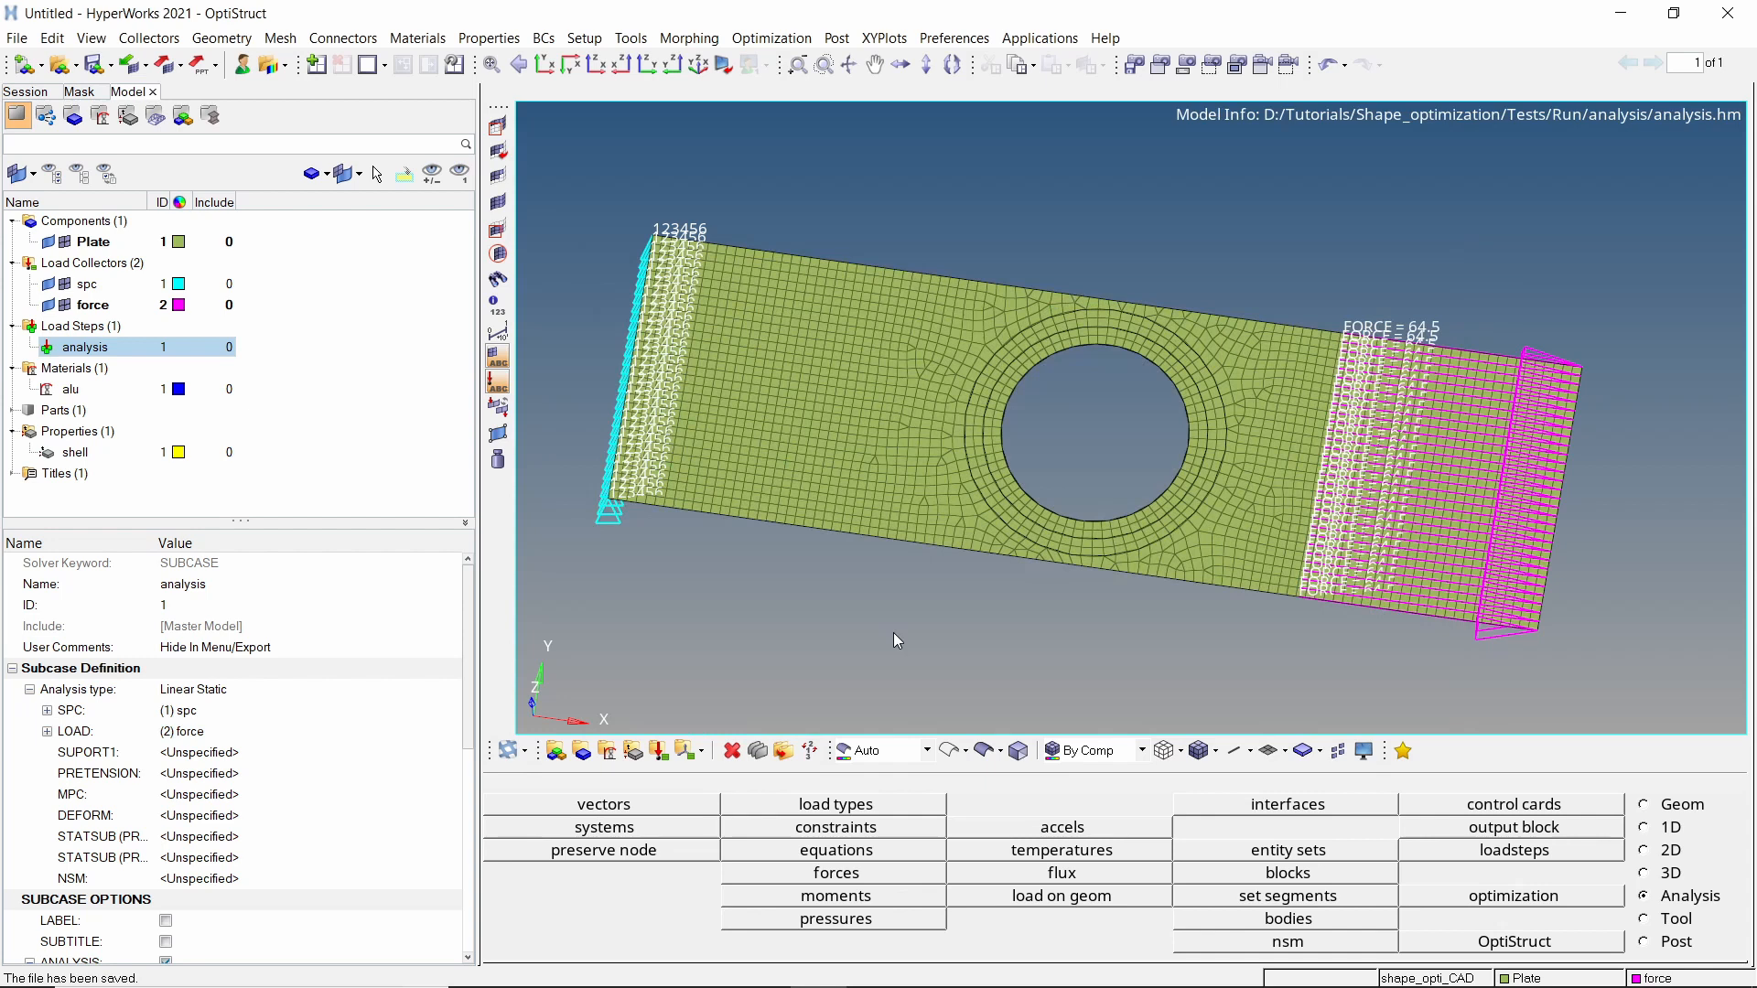
Run the OptiStruct solver on analysis.fem with export options set to all and run options set to analysis.
click(1514, 943)
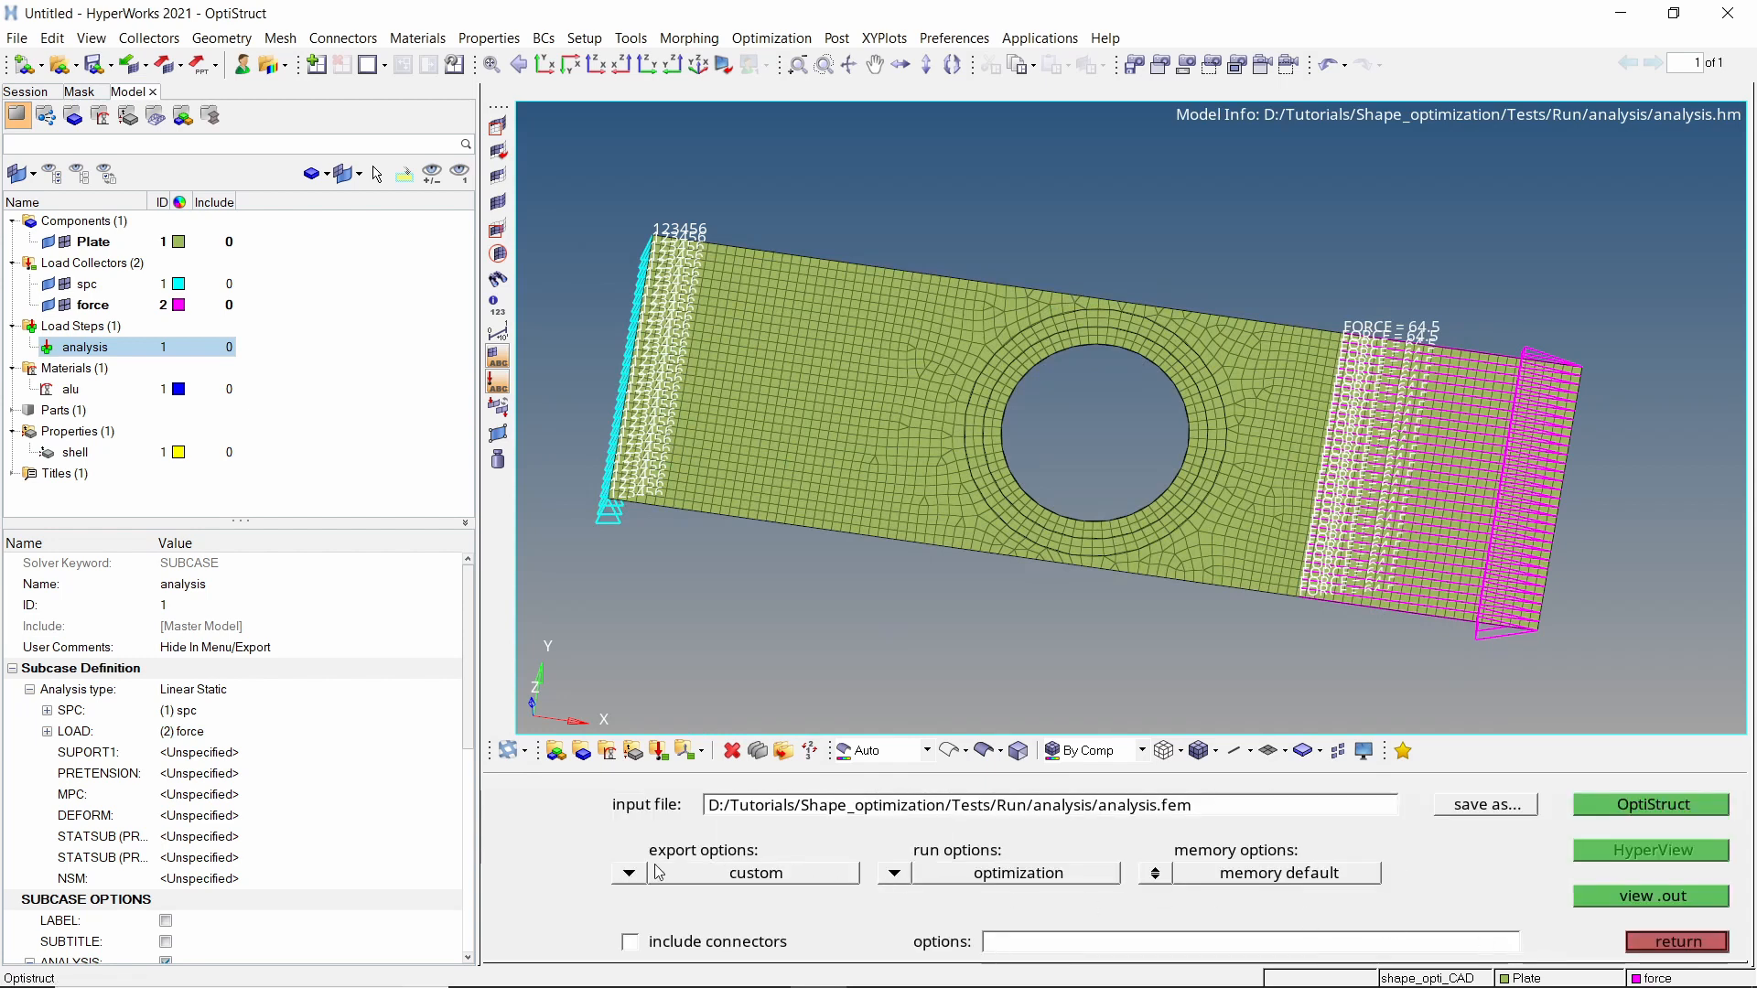
click(630, 875)
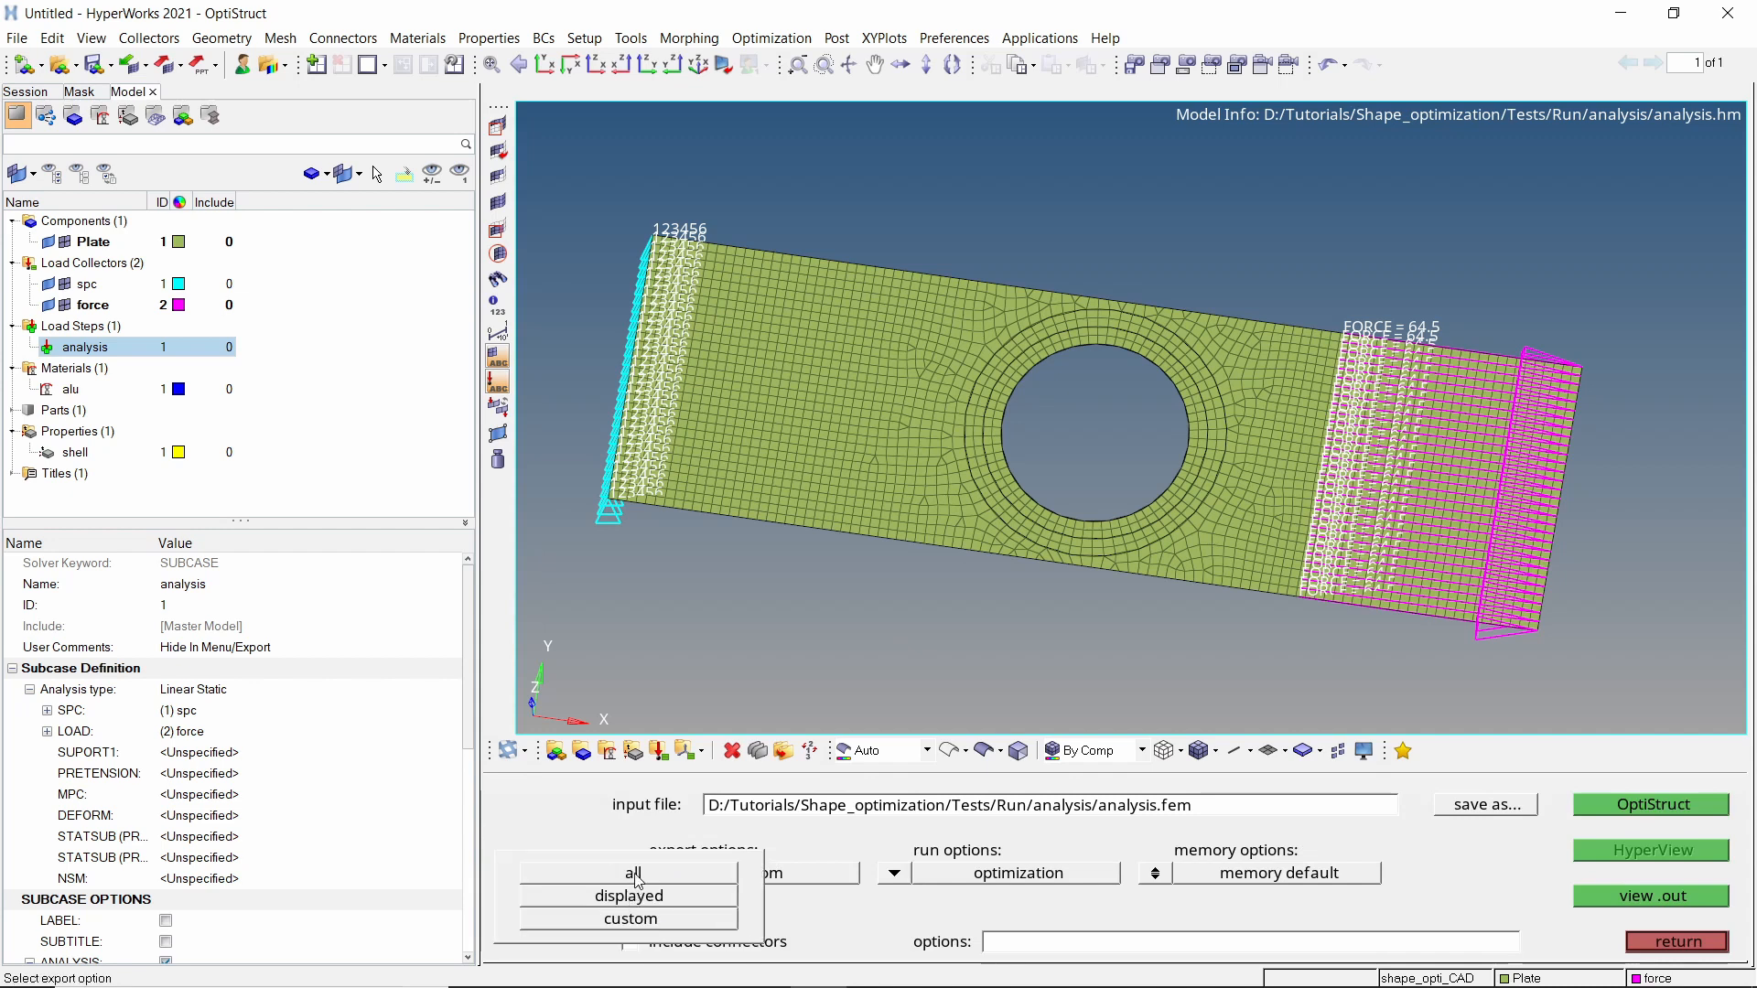
click(637, 877)
click(893, 875)
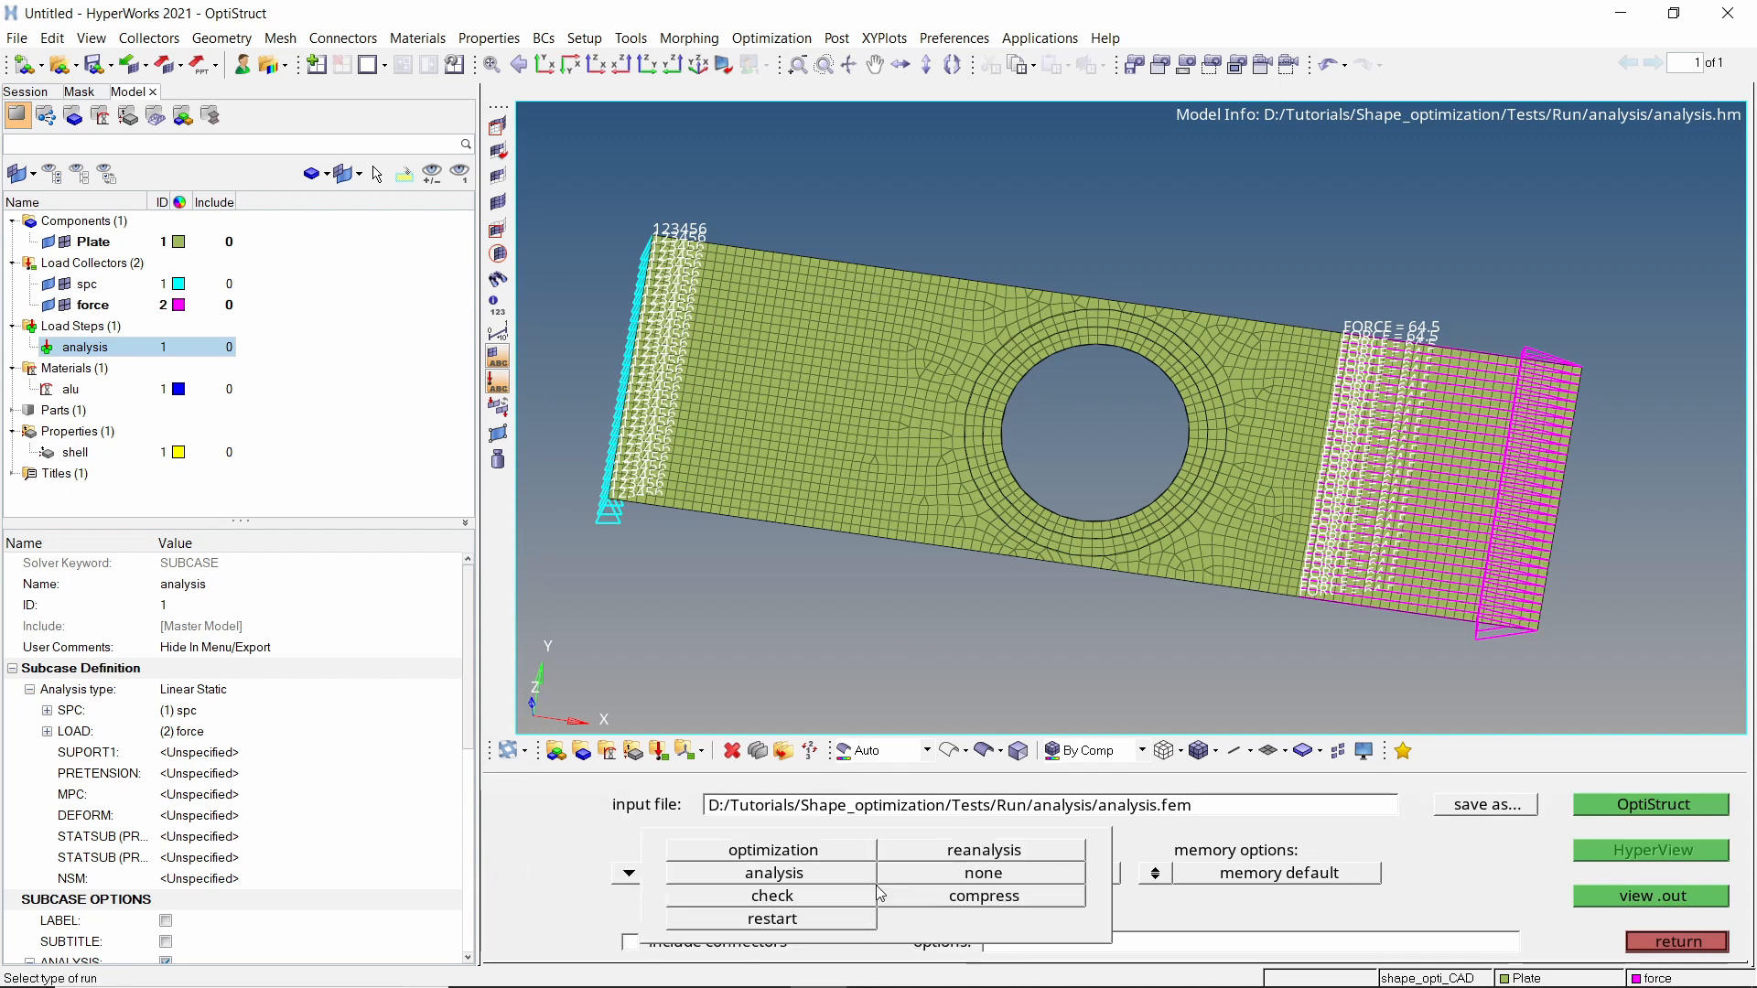
click(822, 877)
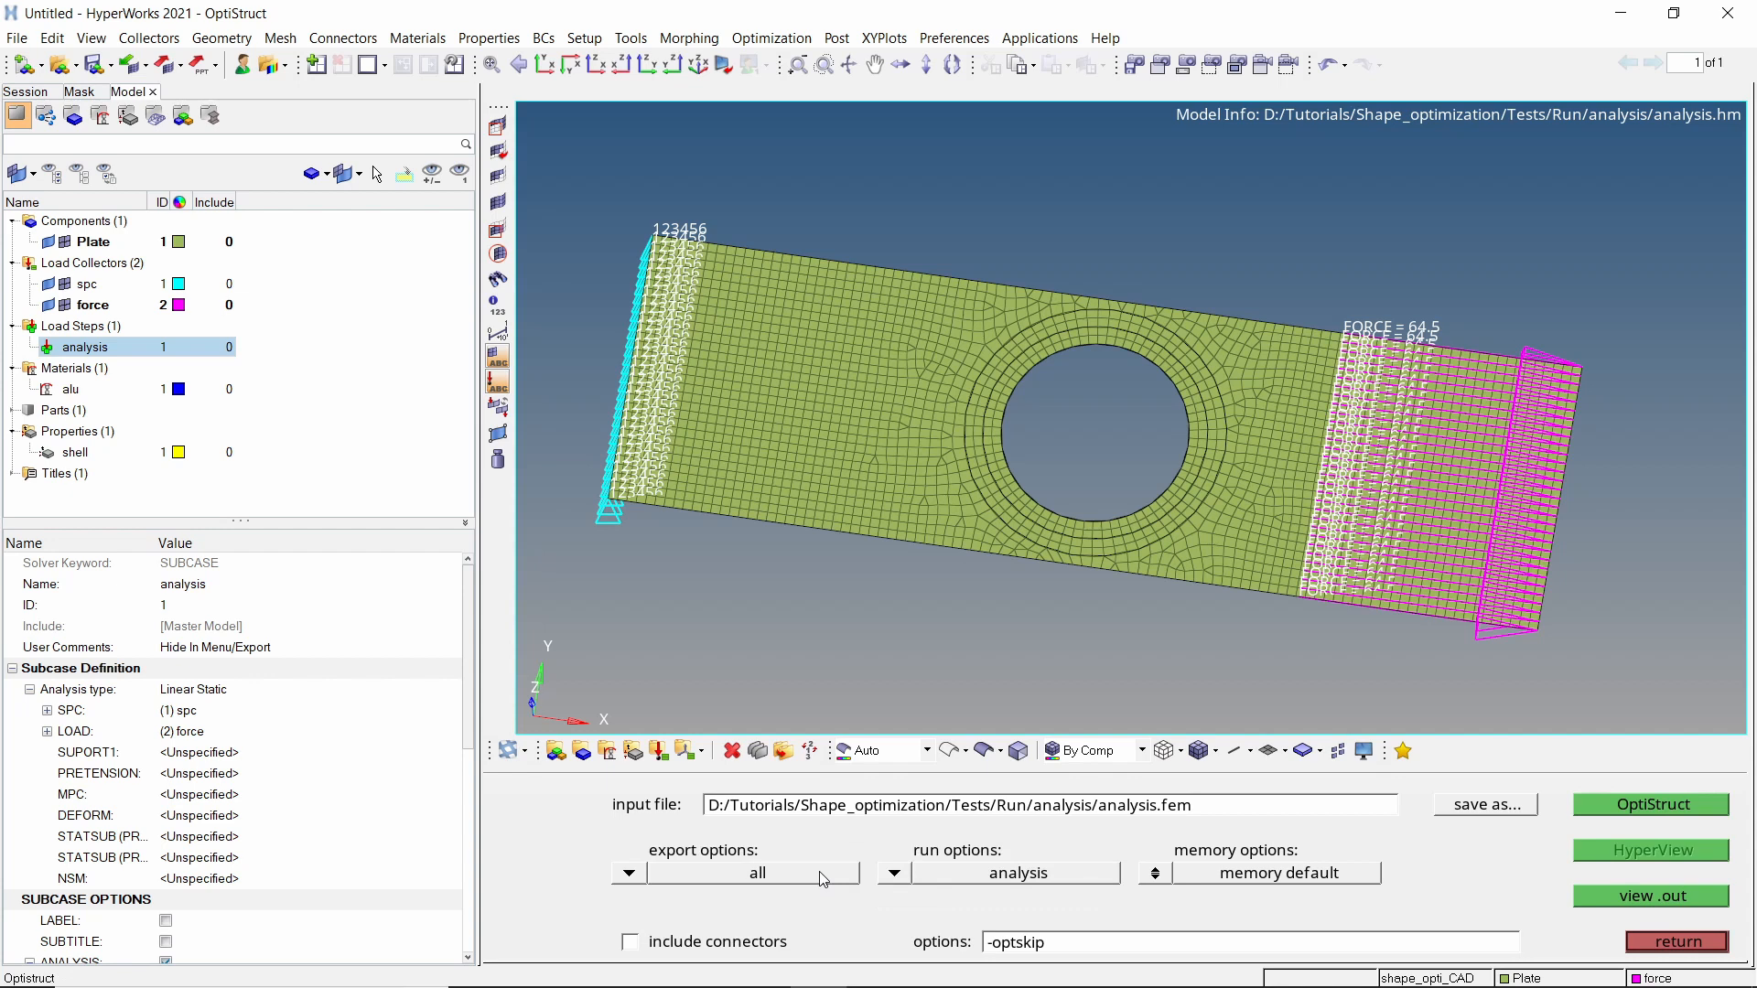
click(1628, 810)
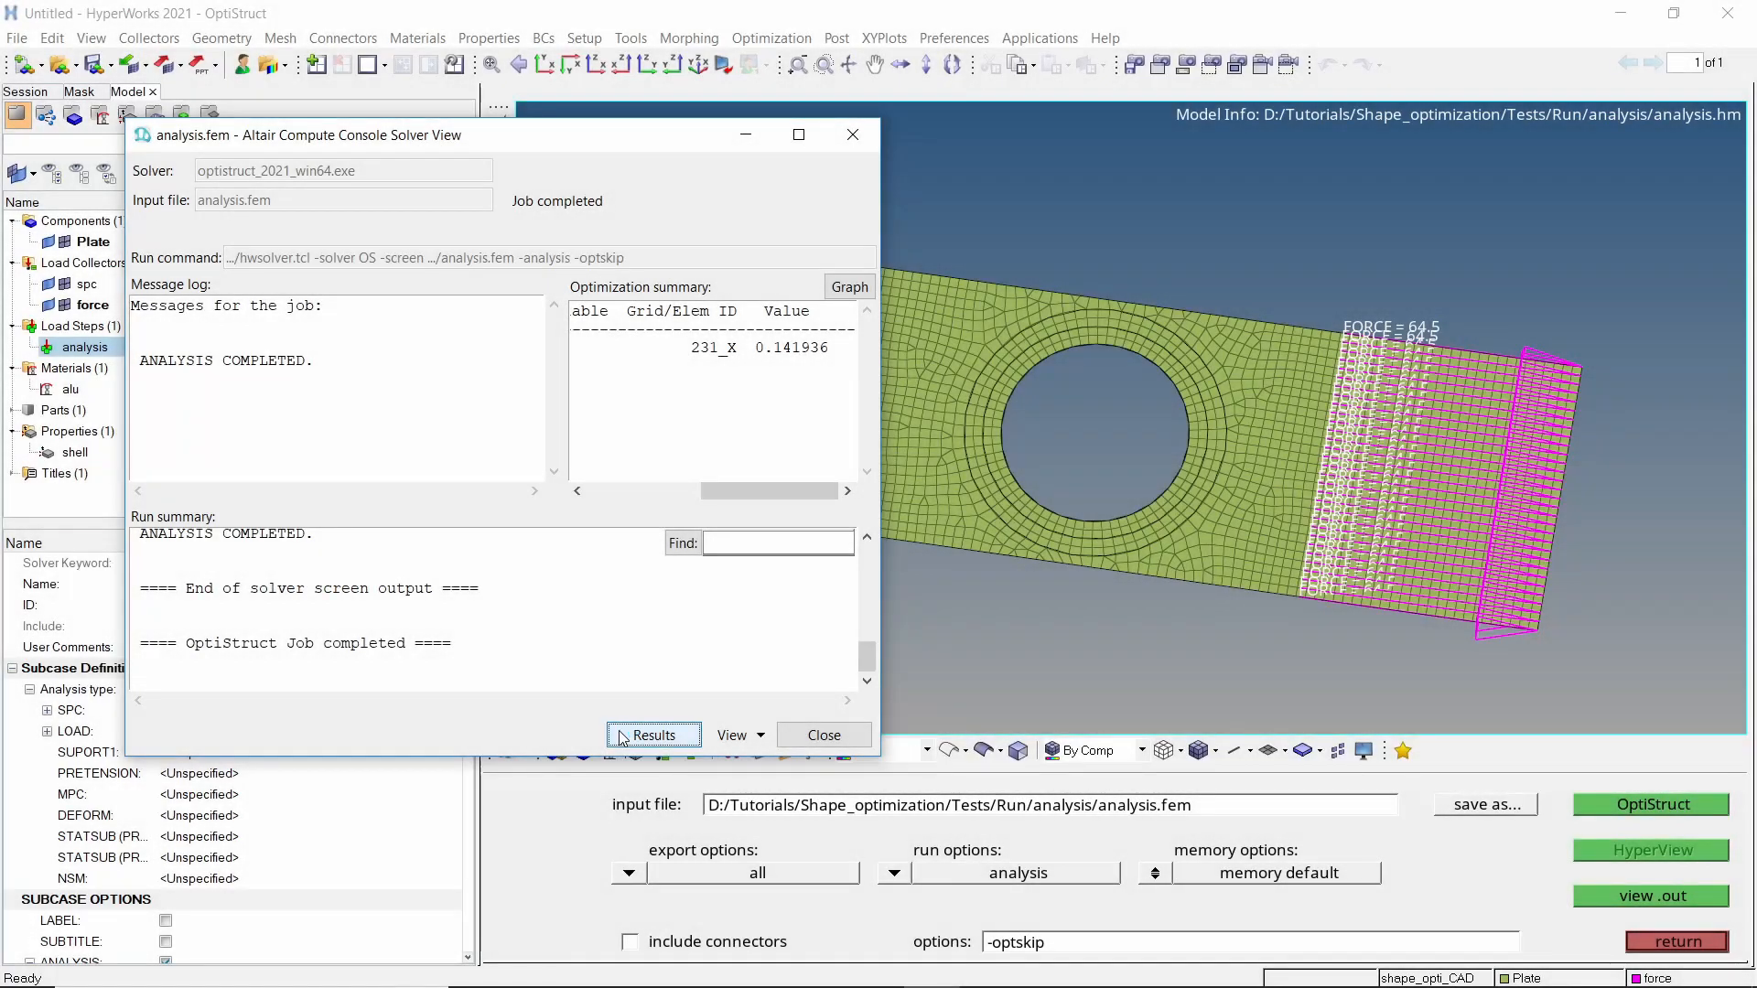
Open the solver results in the results viewer and plot the displacement magnitude contour on the plate.
click(621, 735)
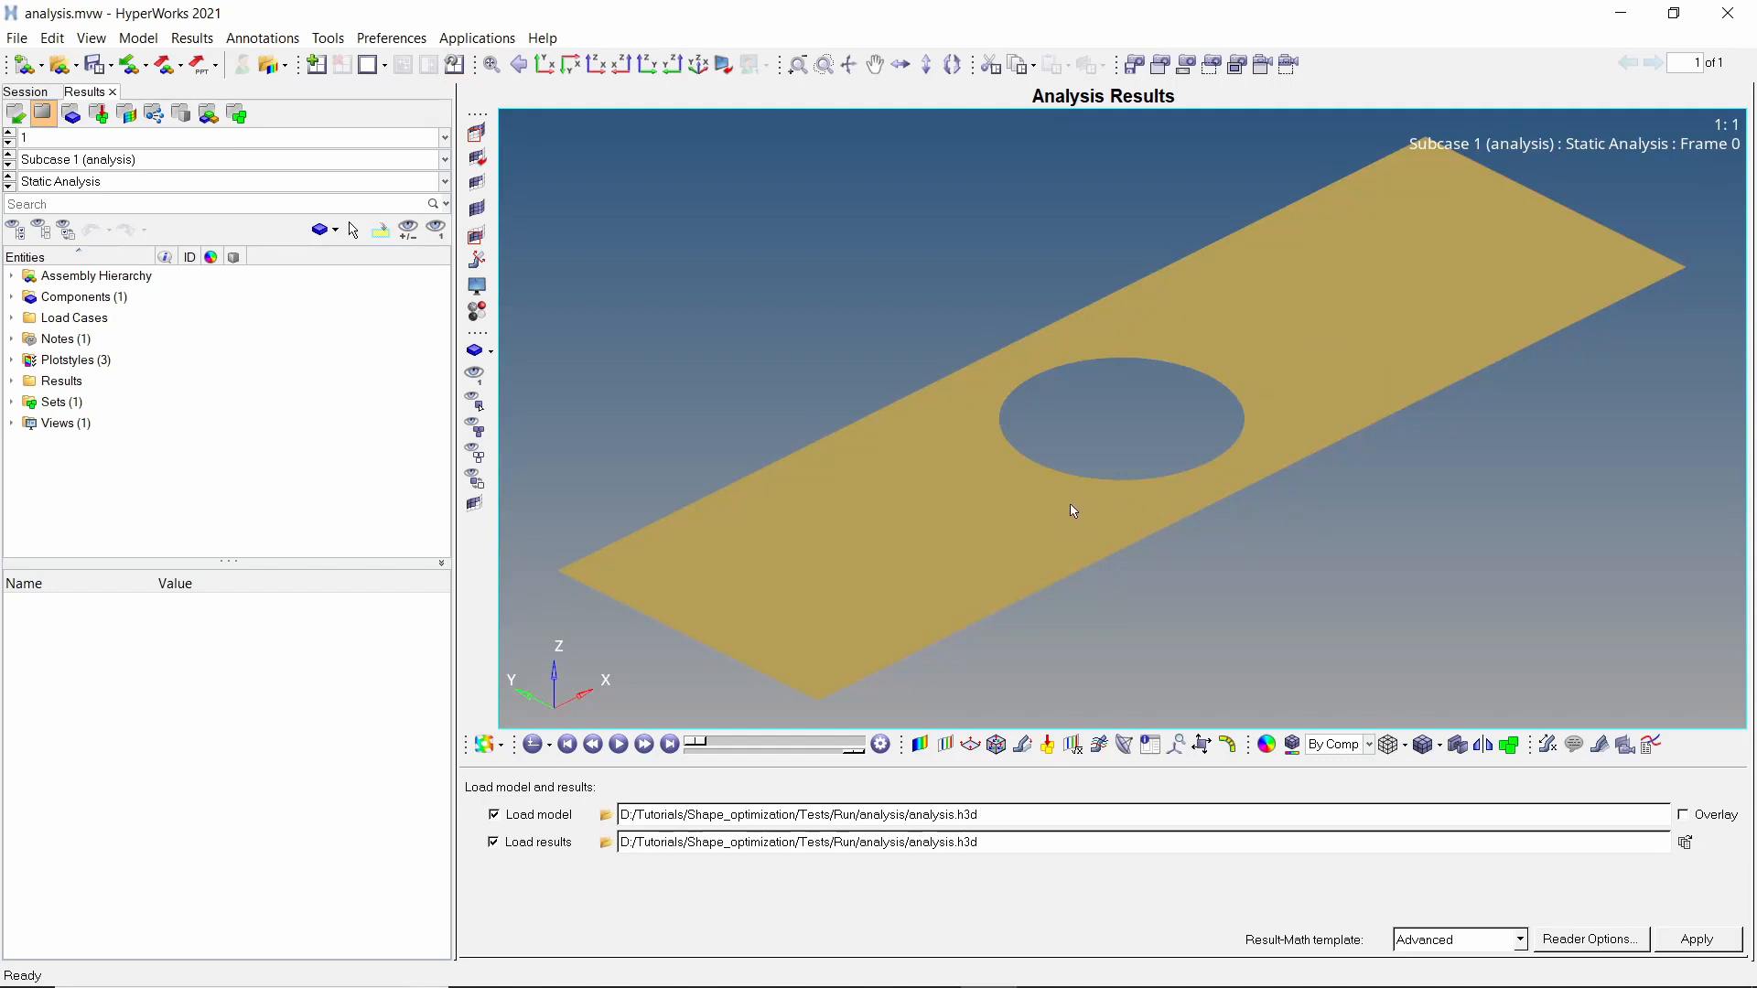
ctrl+drag(1357, 355, 1351, 483)
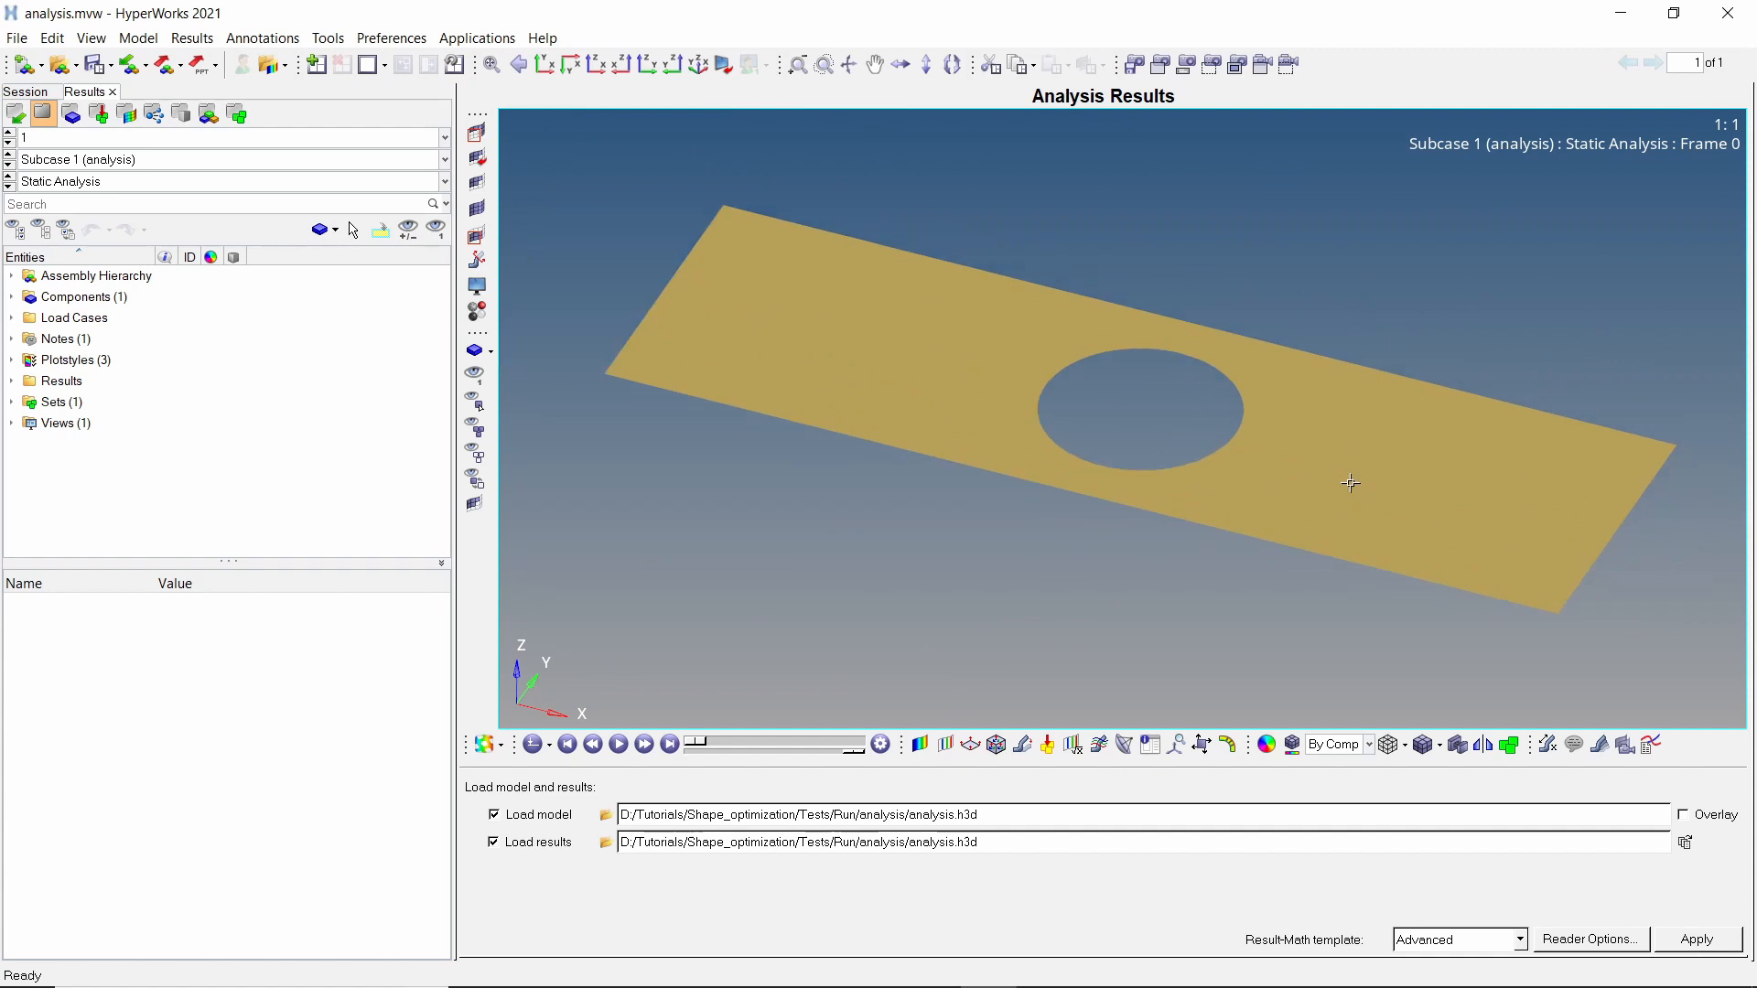
click(929, 746)
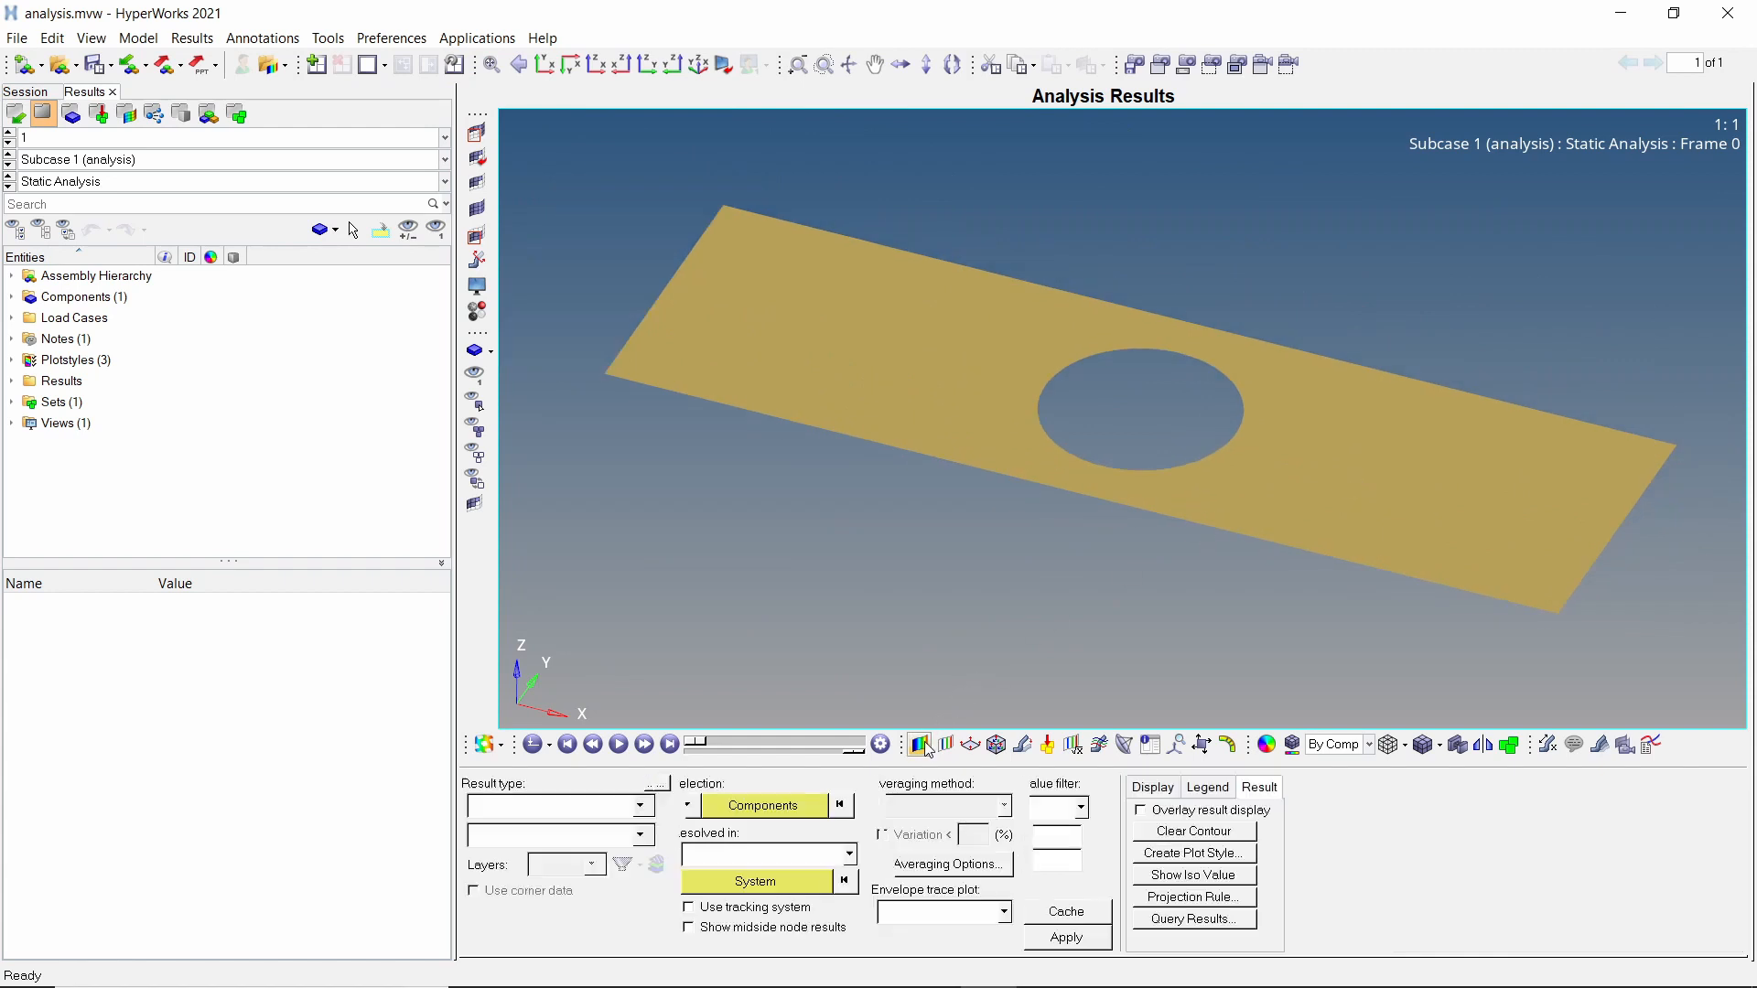
click(1074, 938)
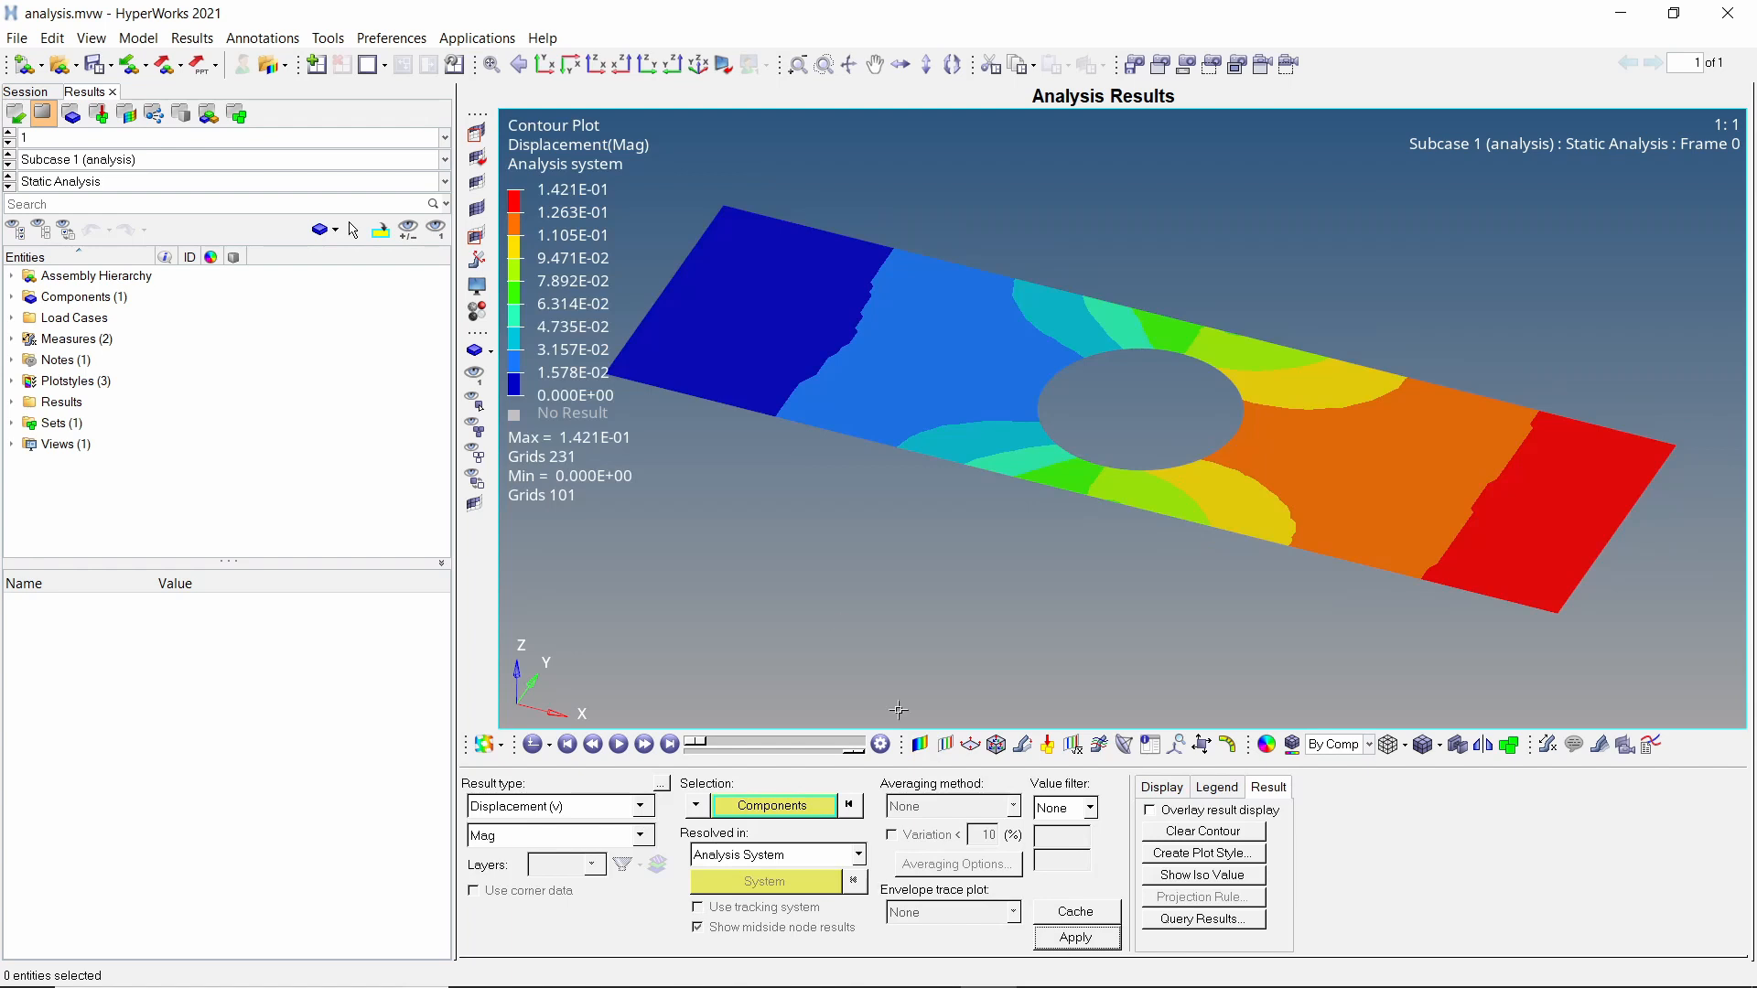
Set the contour legend's numeric format to fixed decimal notation instead of scientific.
right_click(578, 243)
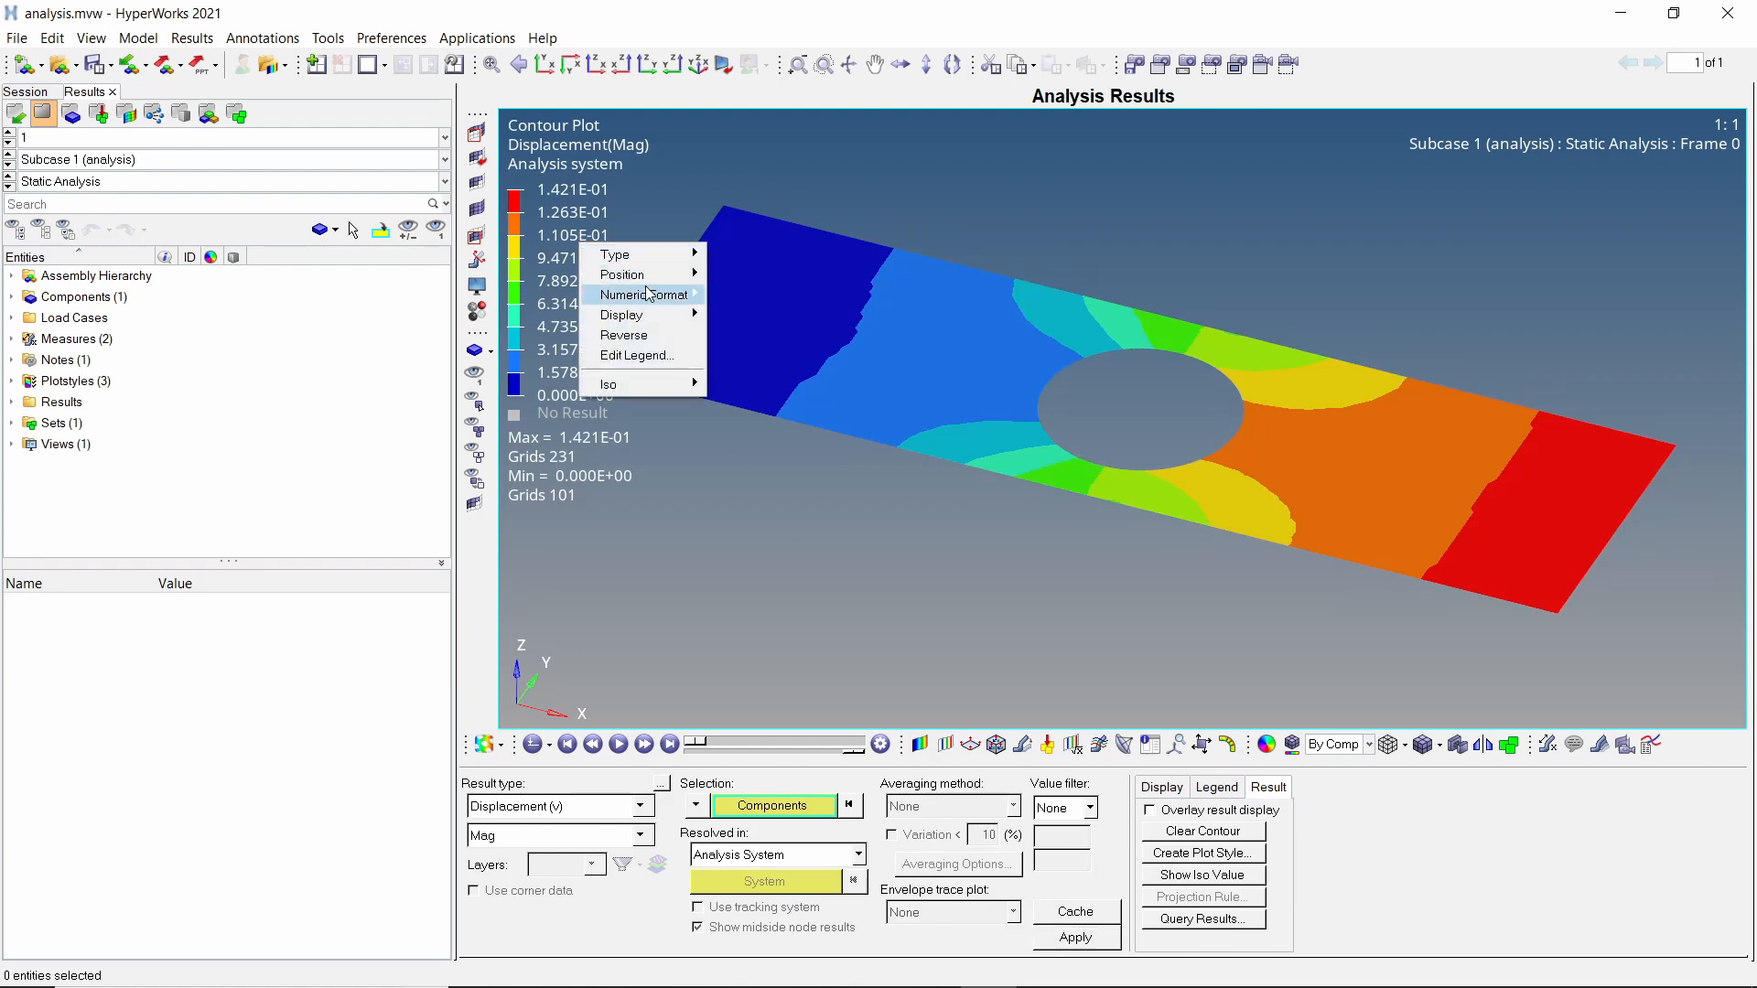
mouse_move(648, 293)
click(749, 334)
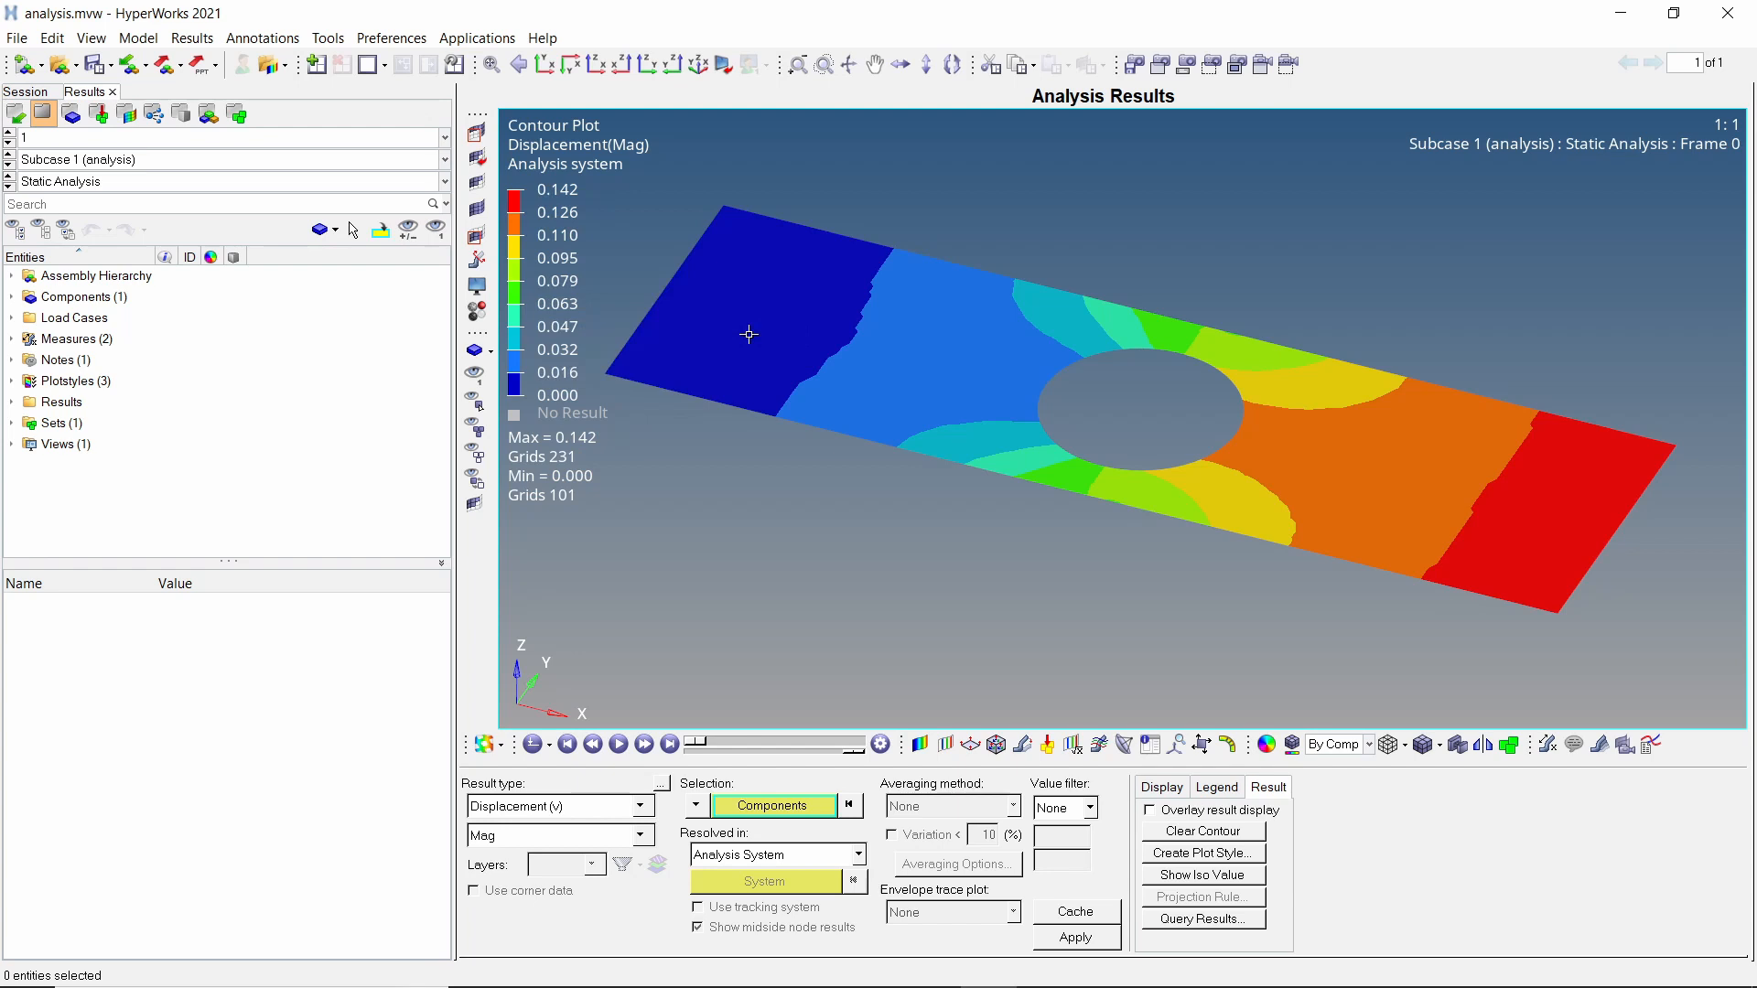
Plot the von Mises element stress contour with Simple averaging and inspect the stresses around the plate's hole.
click(623, 806)
click(613, 844)
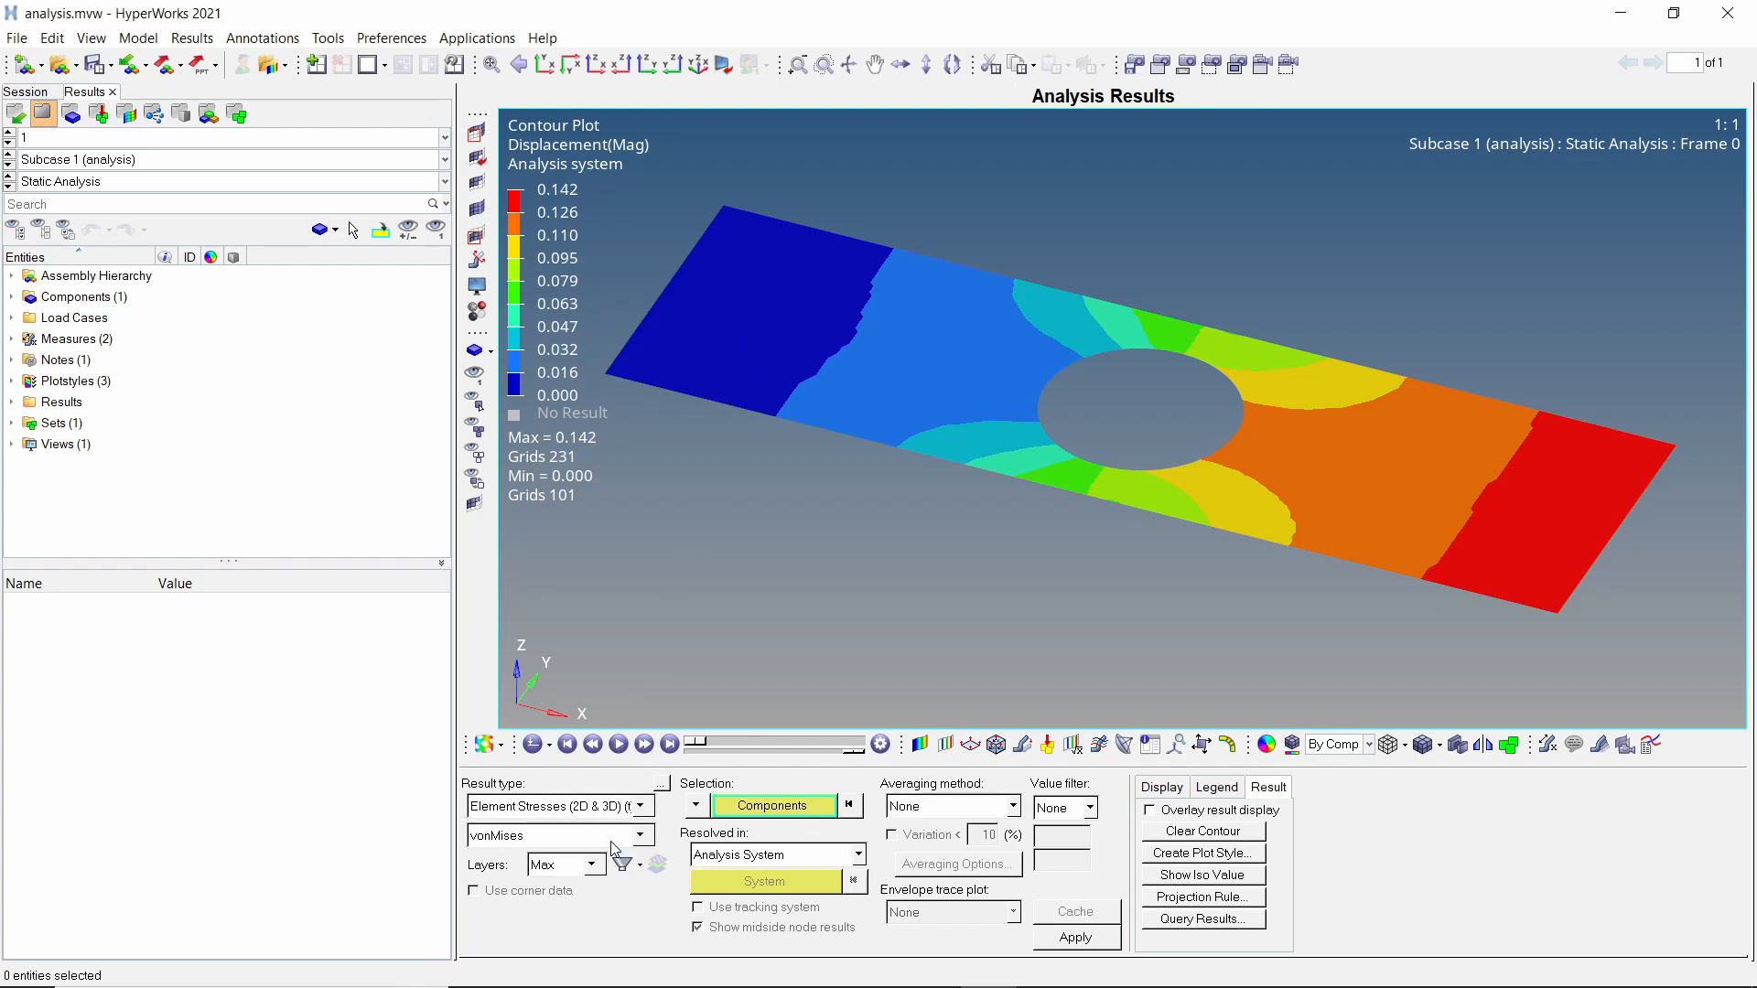
click(912, 808)
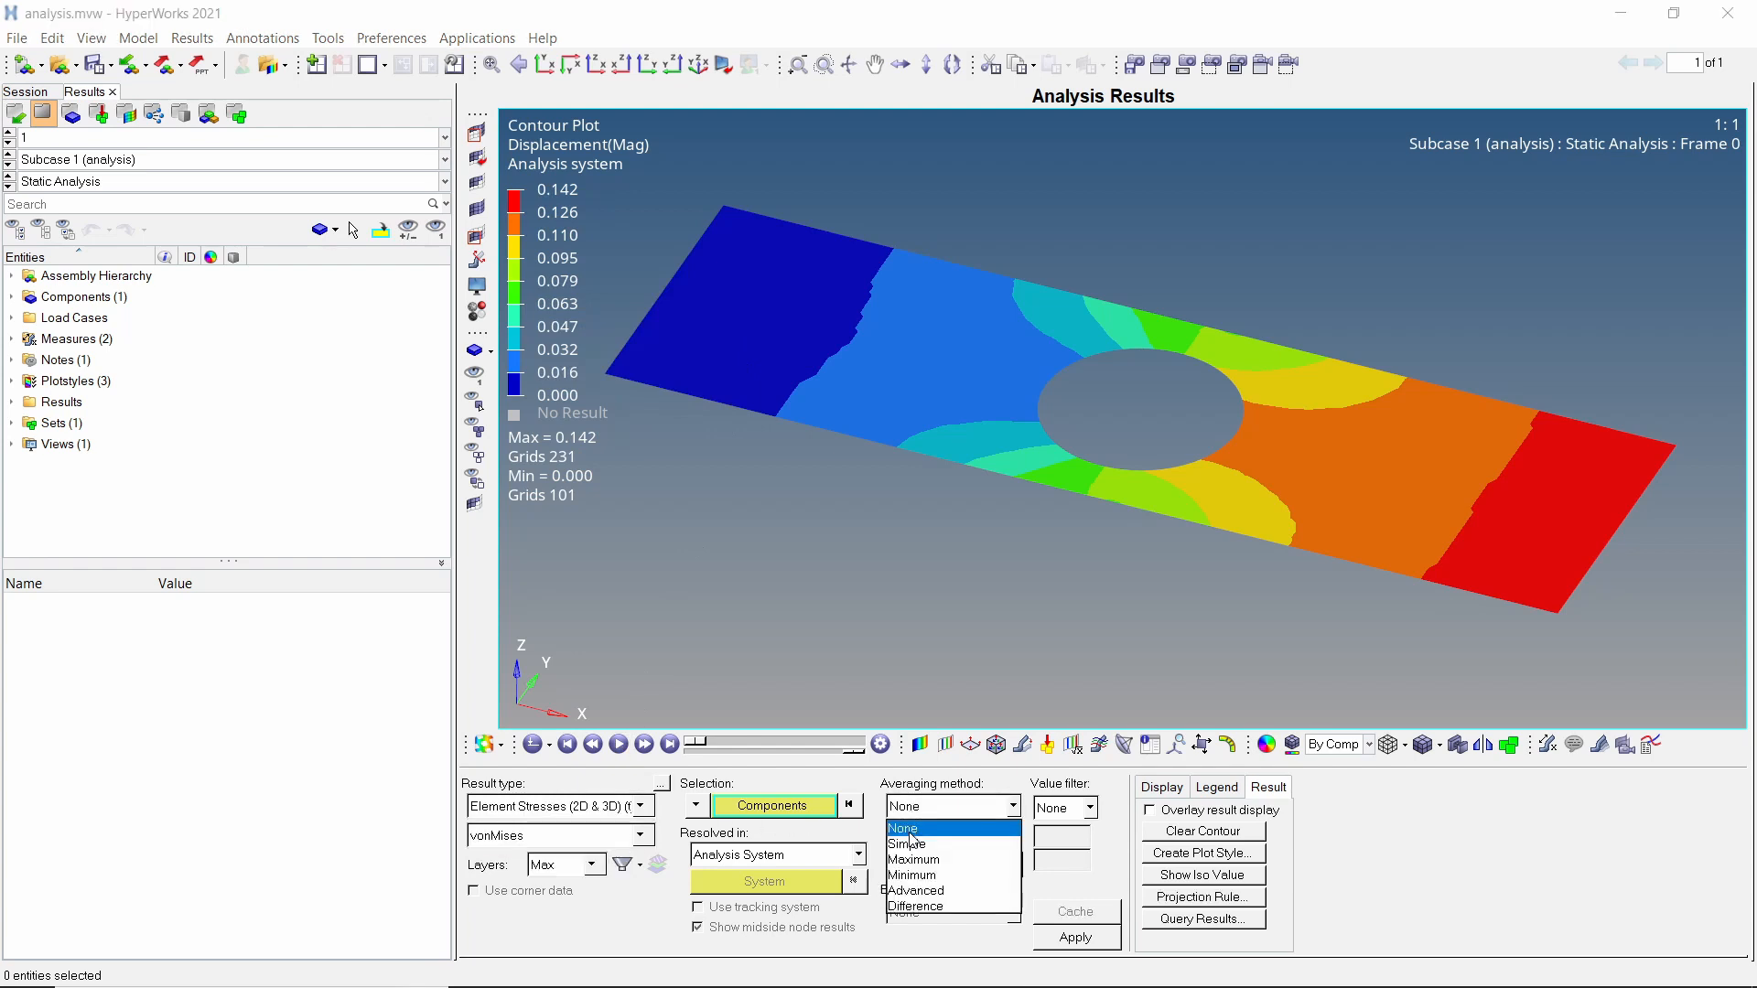
click(909, 844)
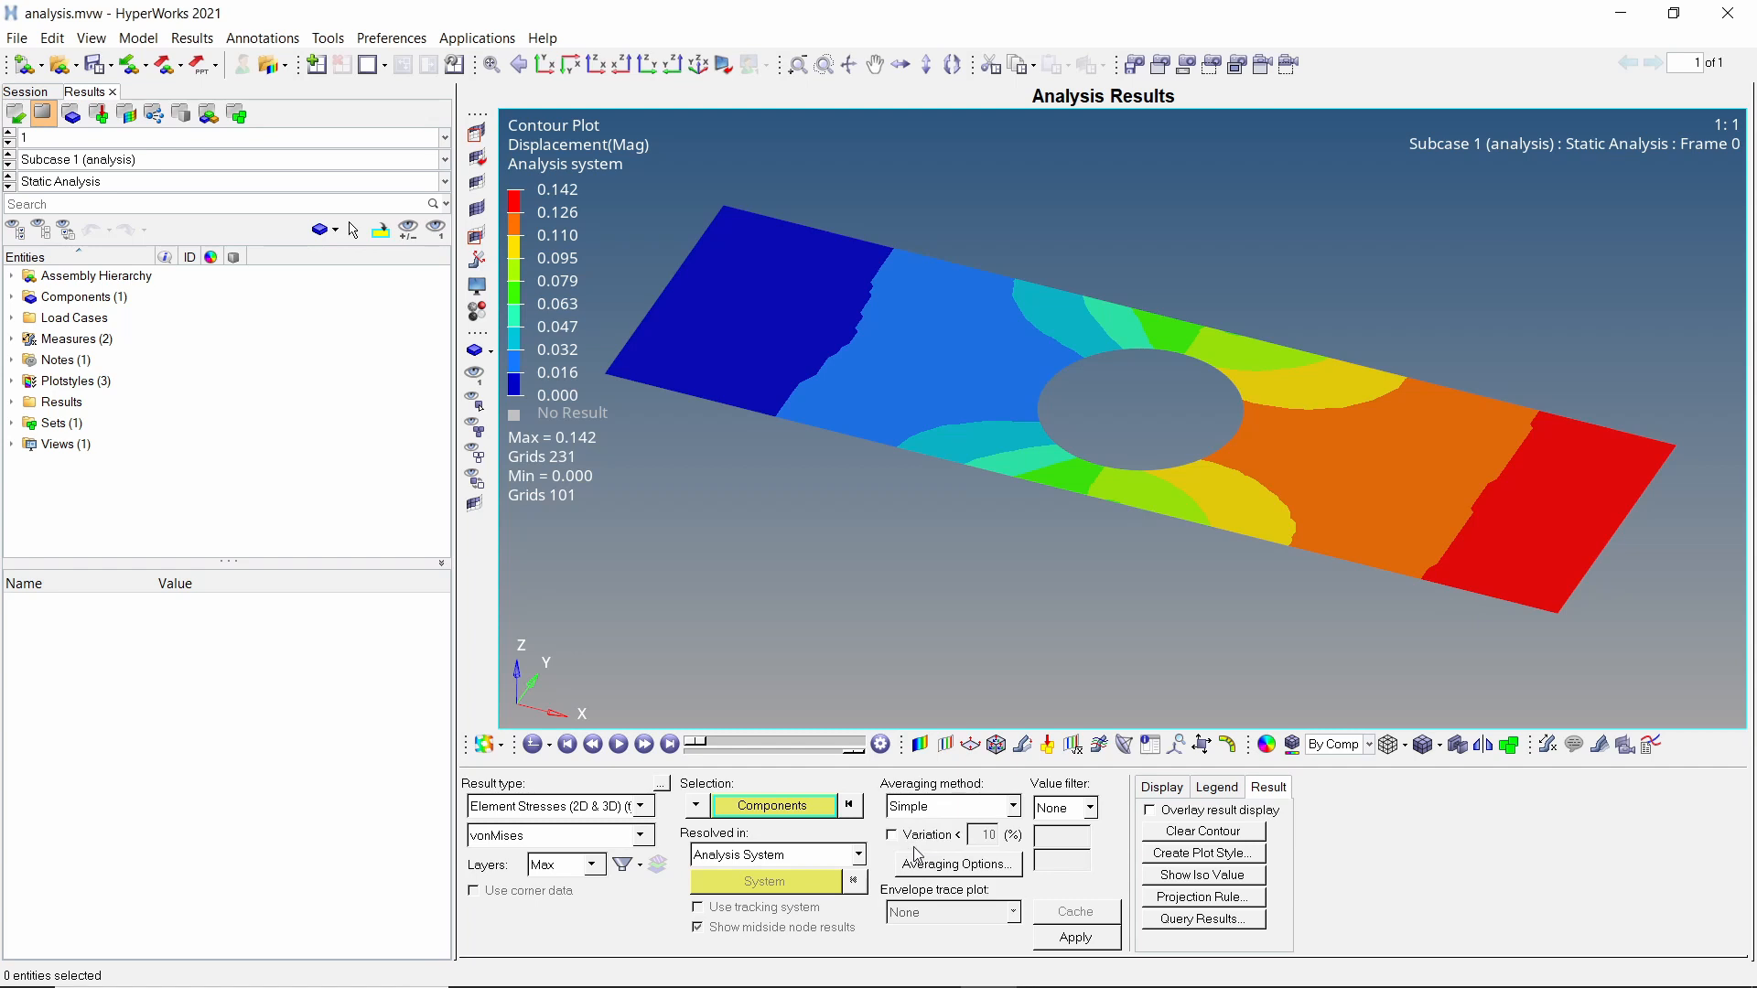
click(1068, 940)
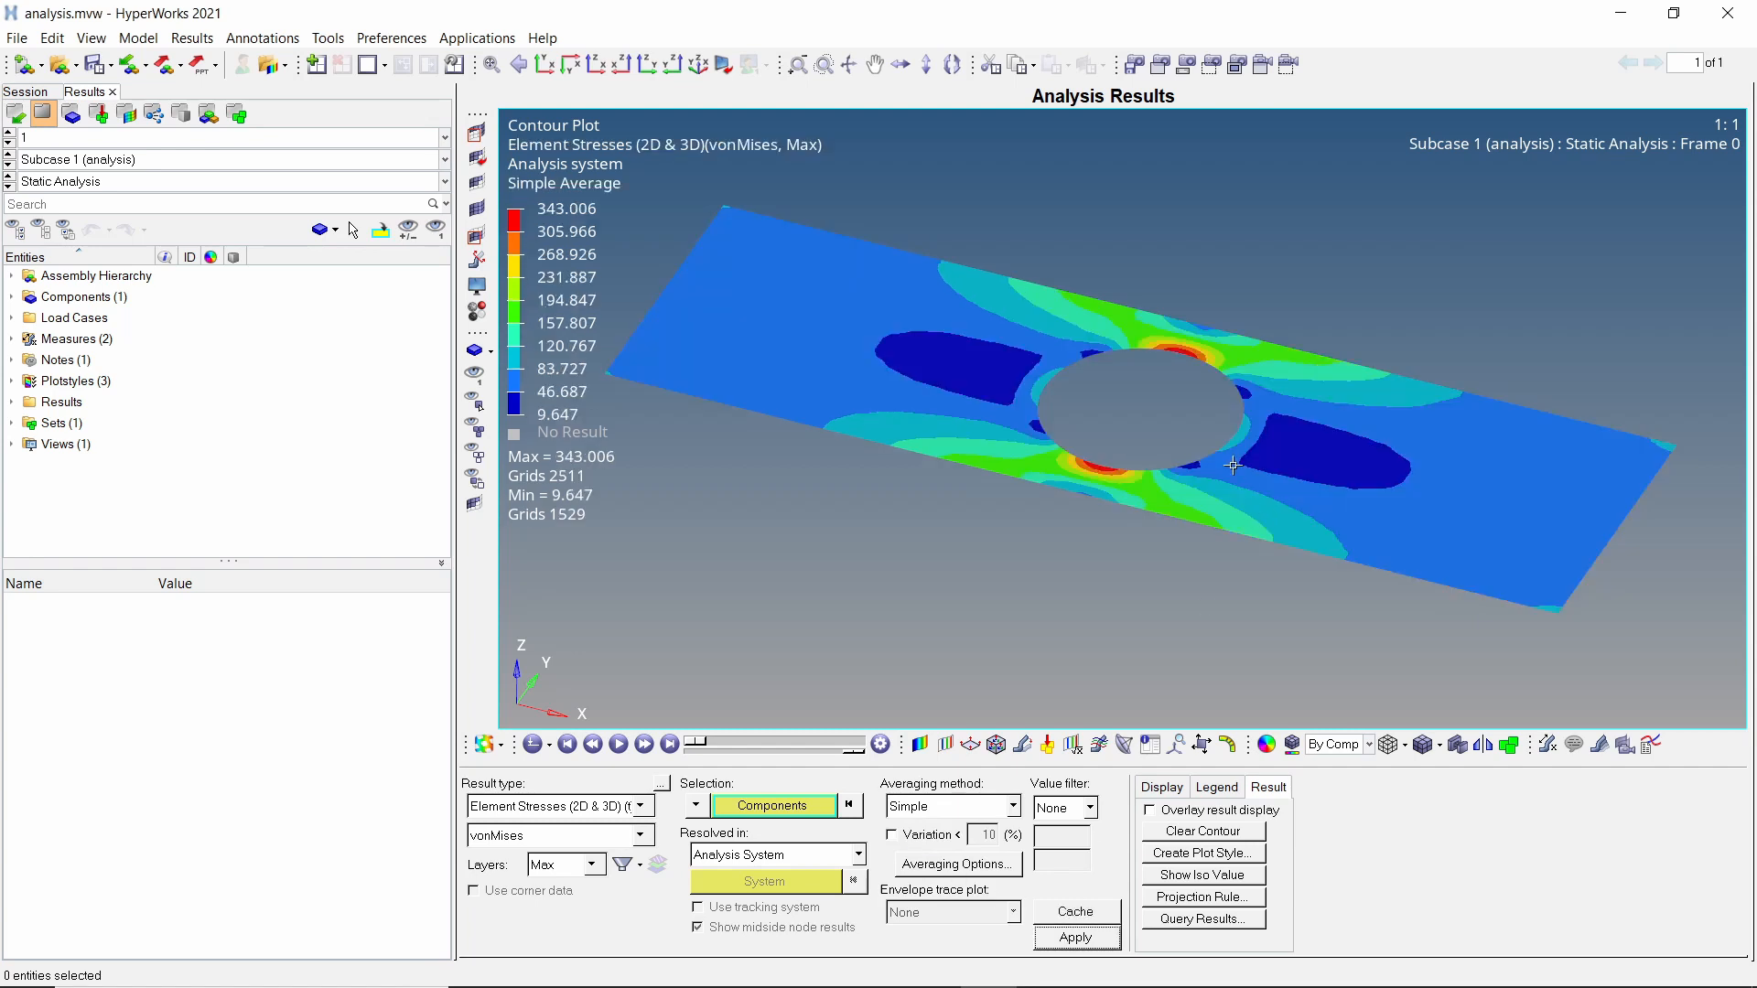
ctrl+drag(1232, 466, 1242, 503)
scroll(1204, 365, up, 3)
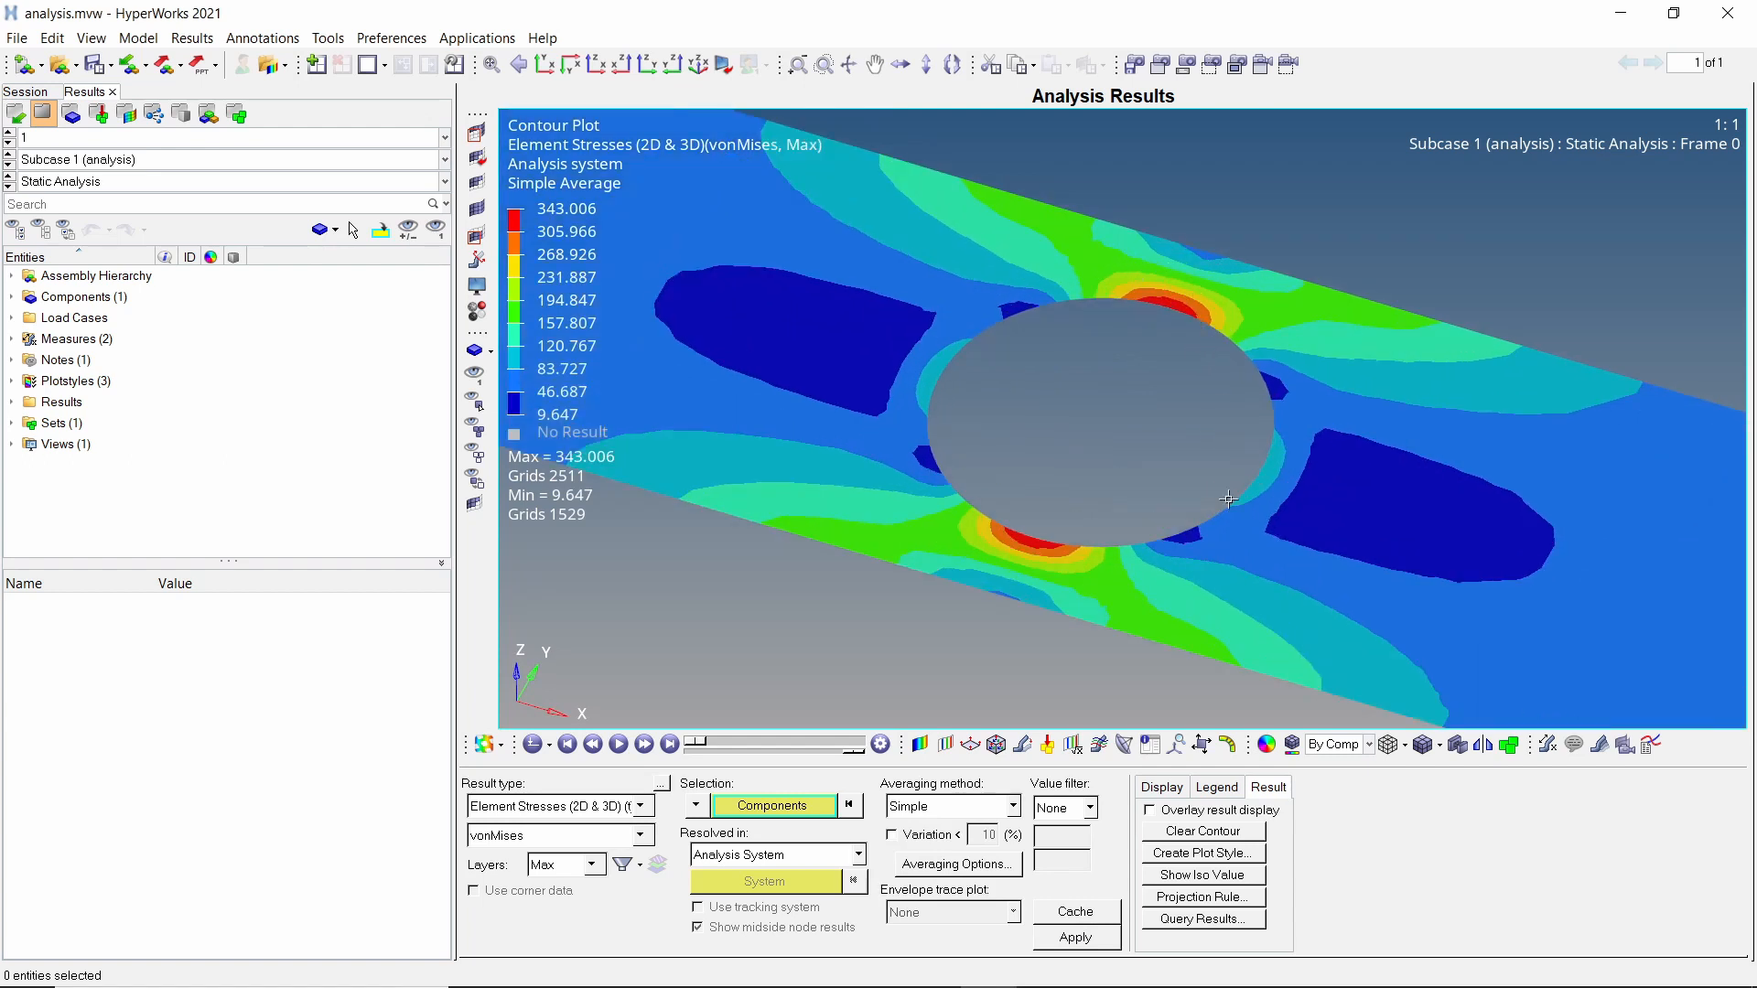
scroll(1228, 498, down, 4)
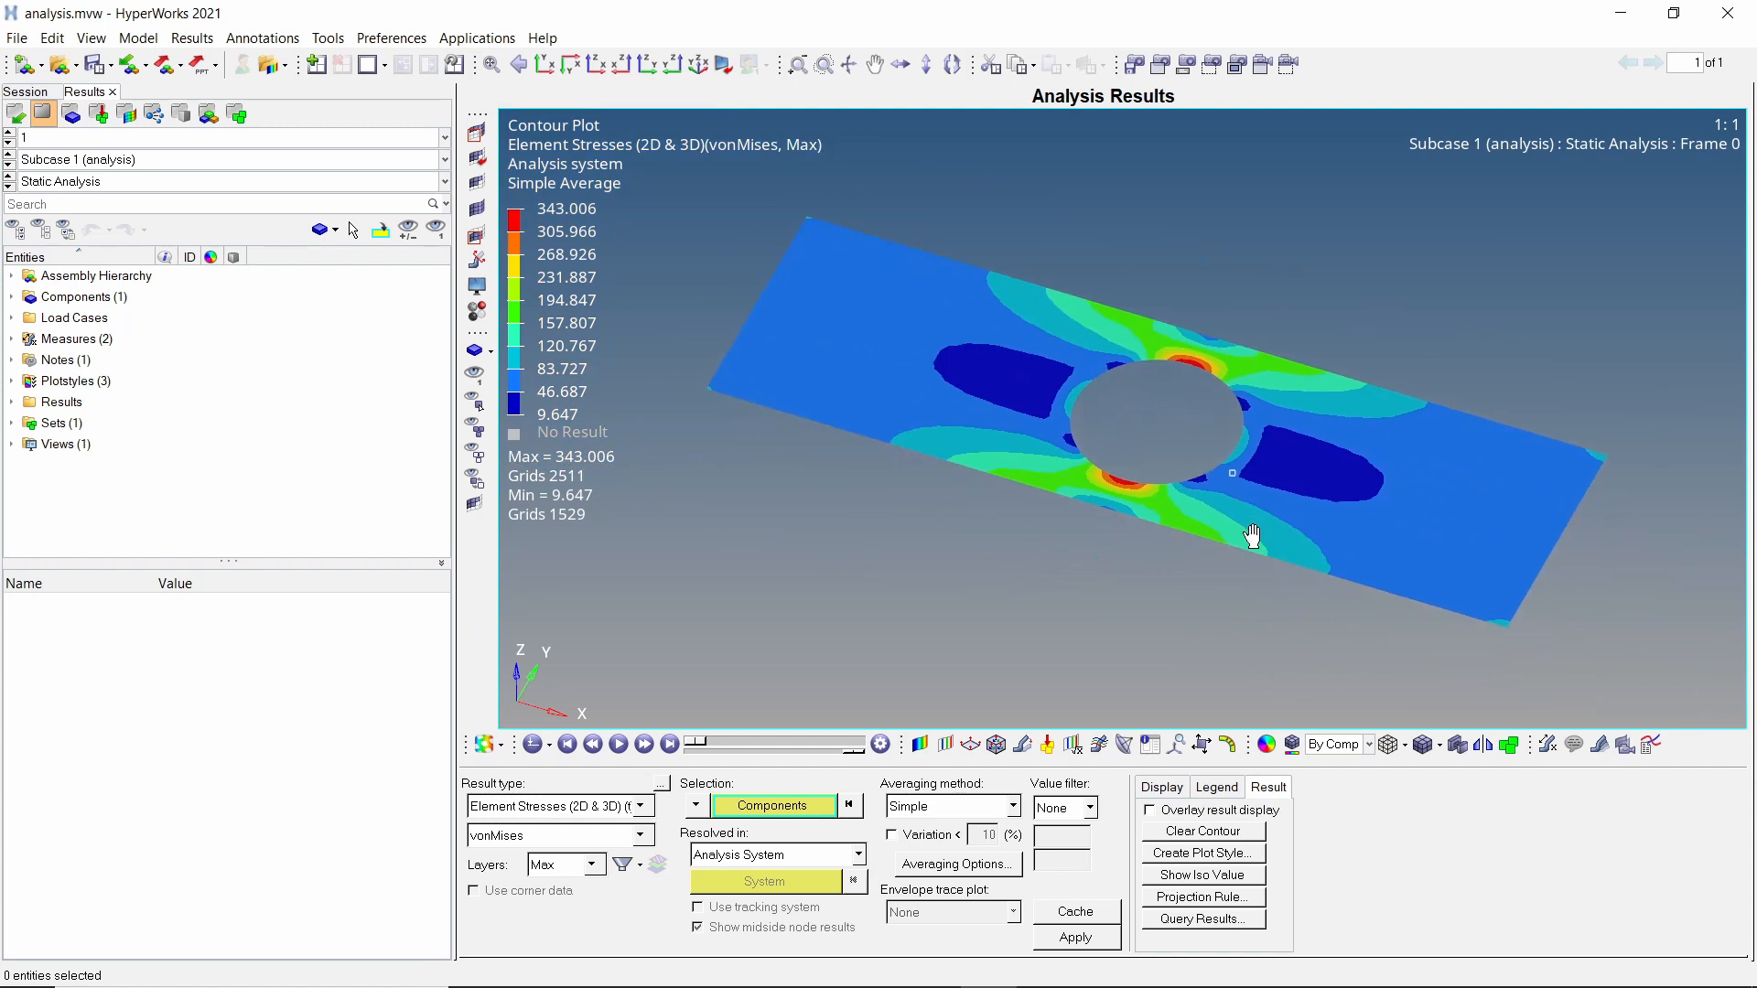
ctrl+right_drag(1253, 536, 1244, 529)
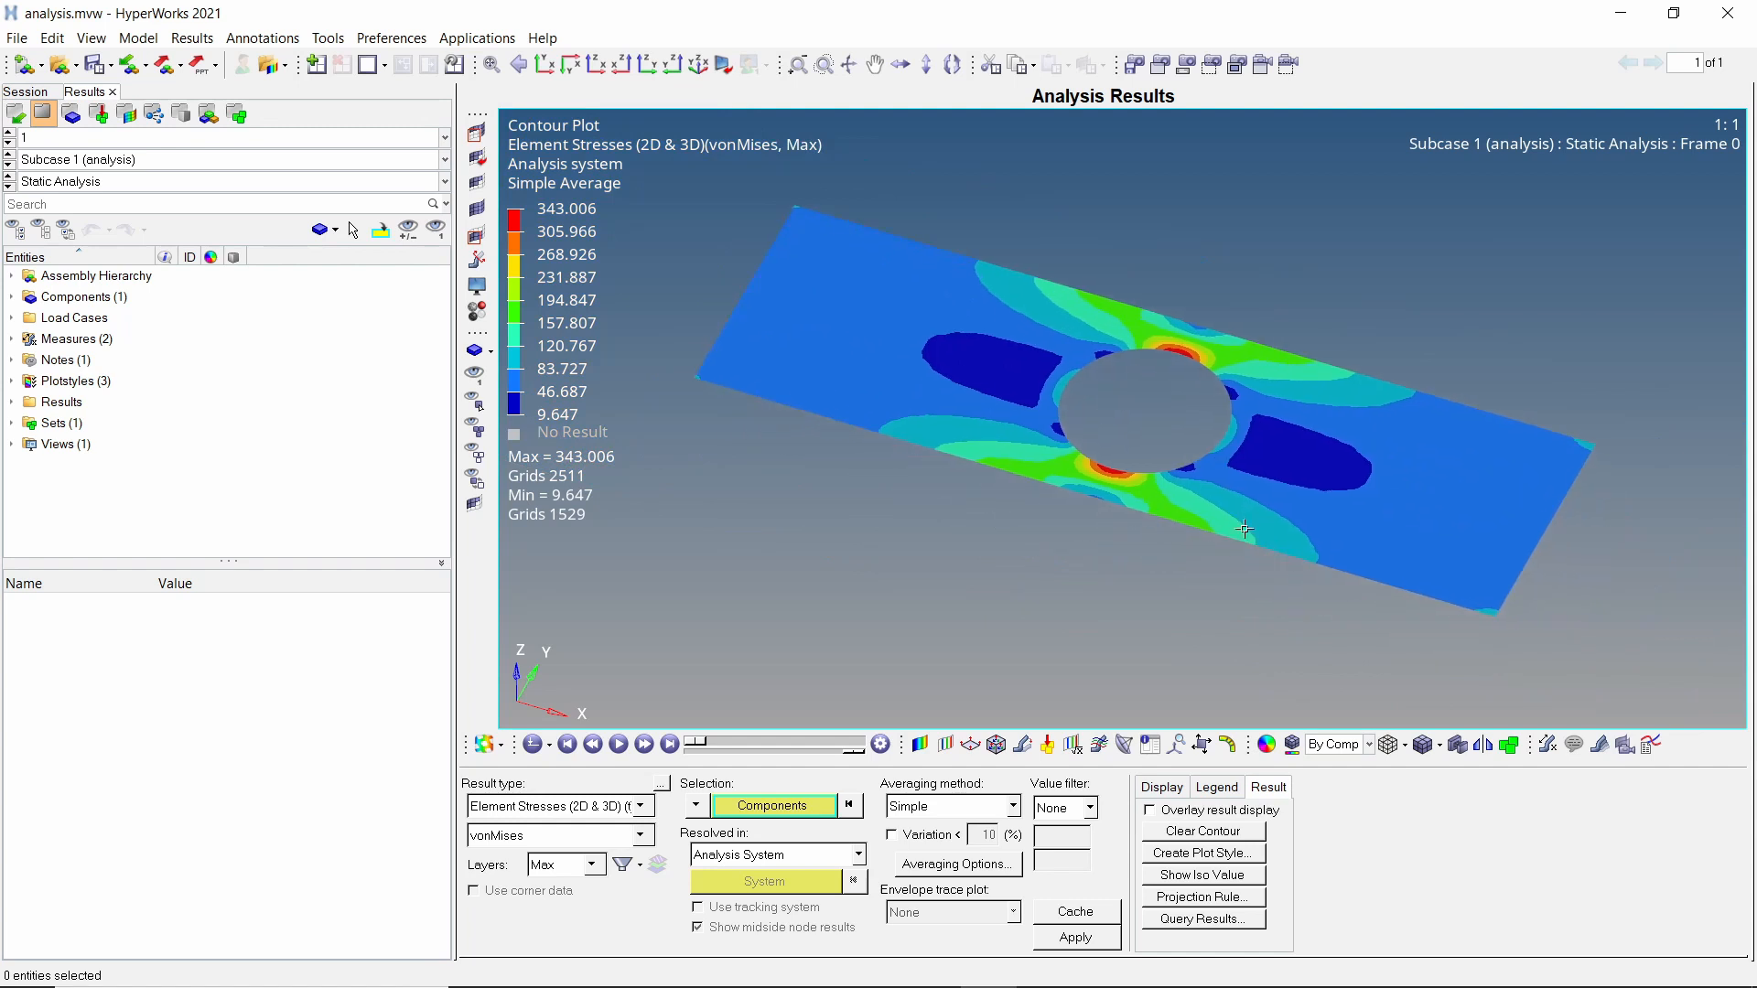
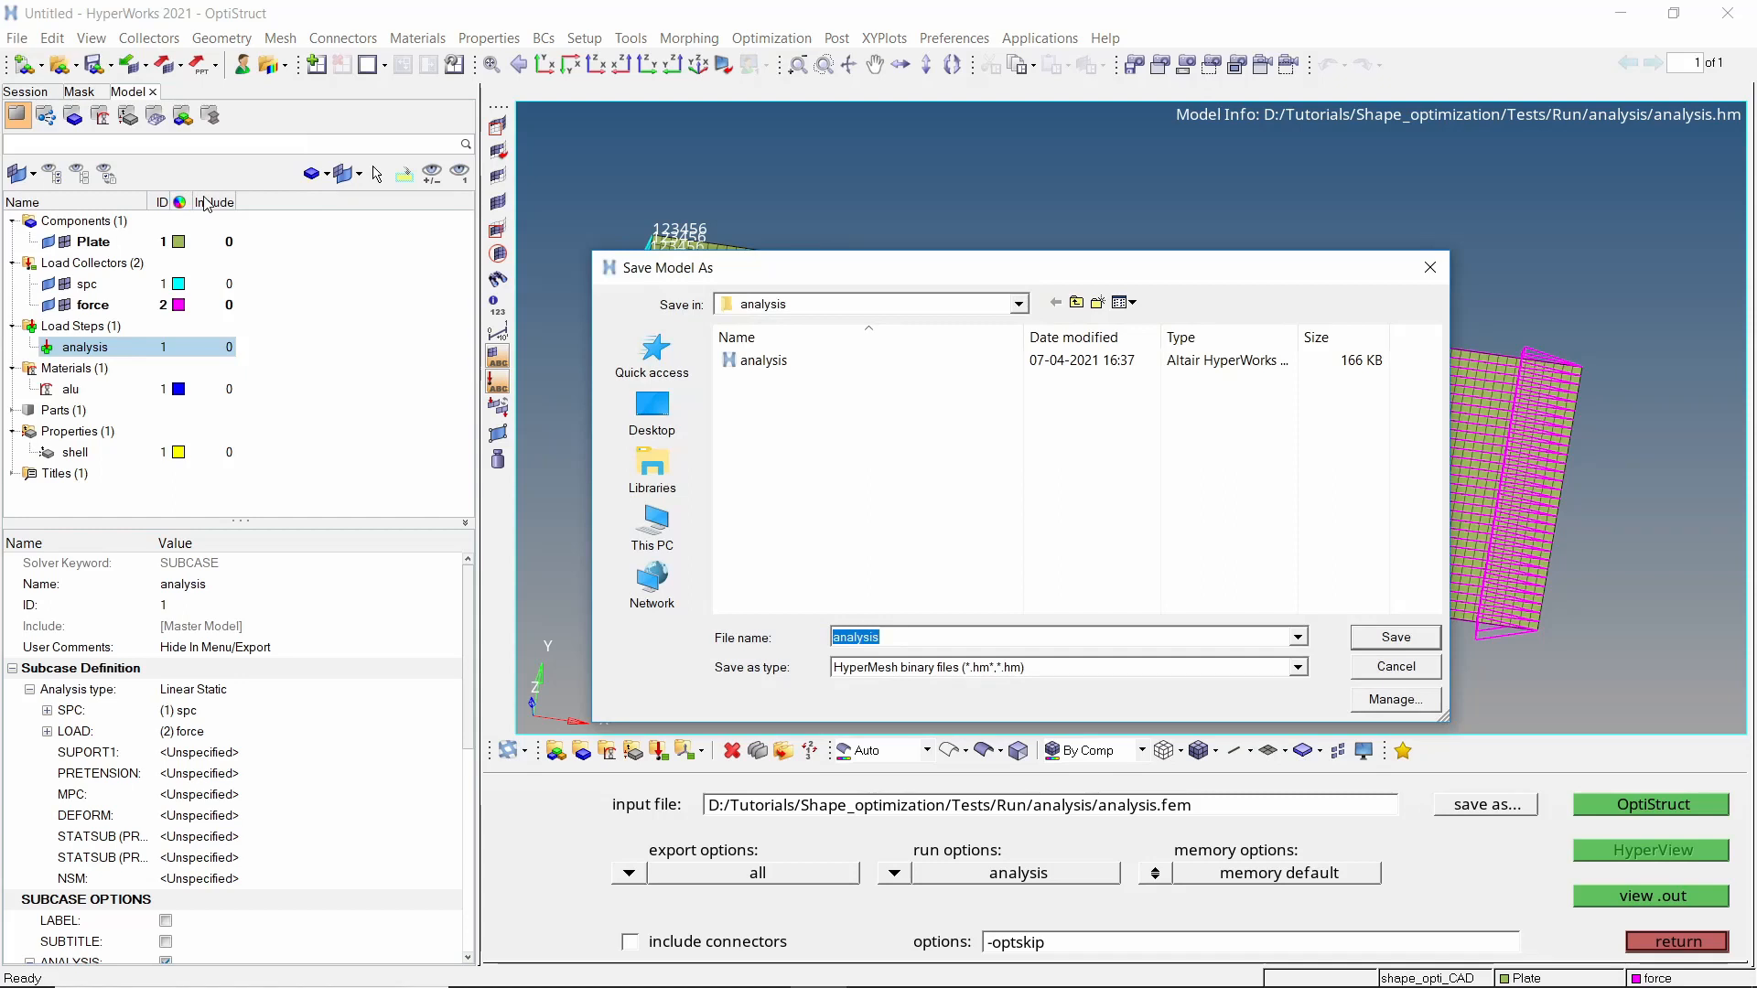
Save the model as opti.hm in a new folder named opti inside the Run folder.
click(1077, 303)
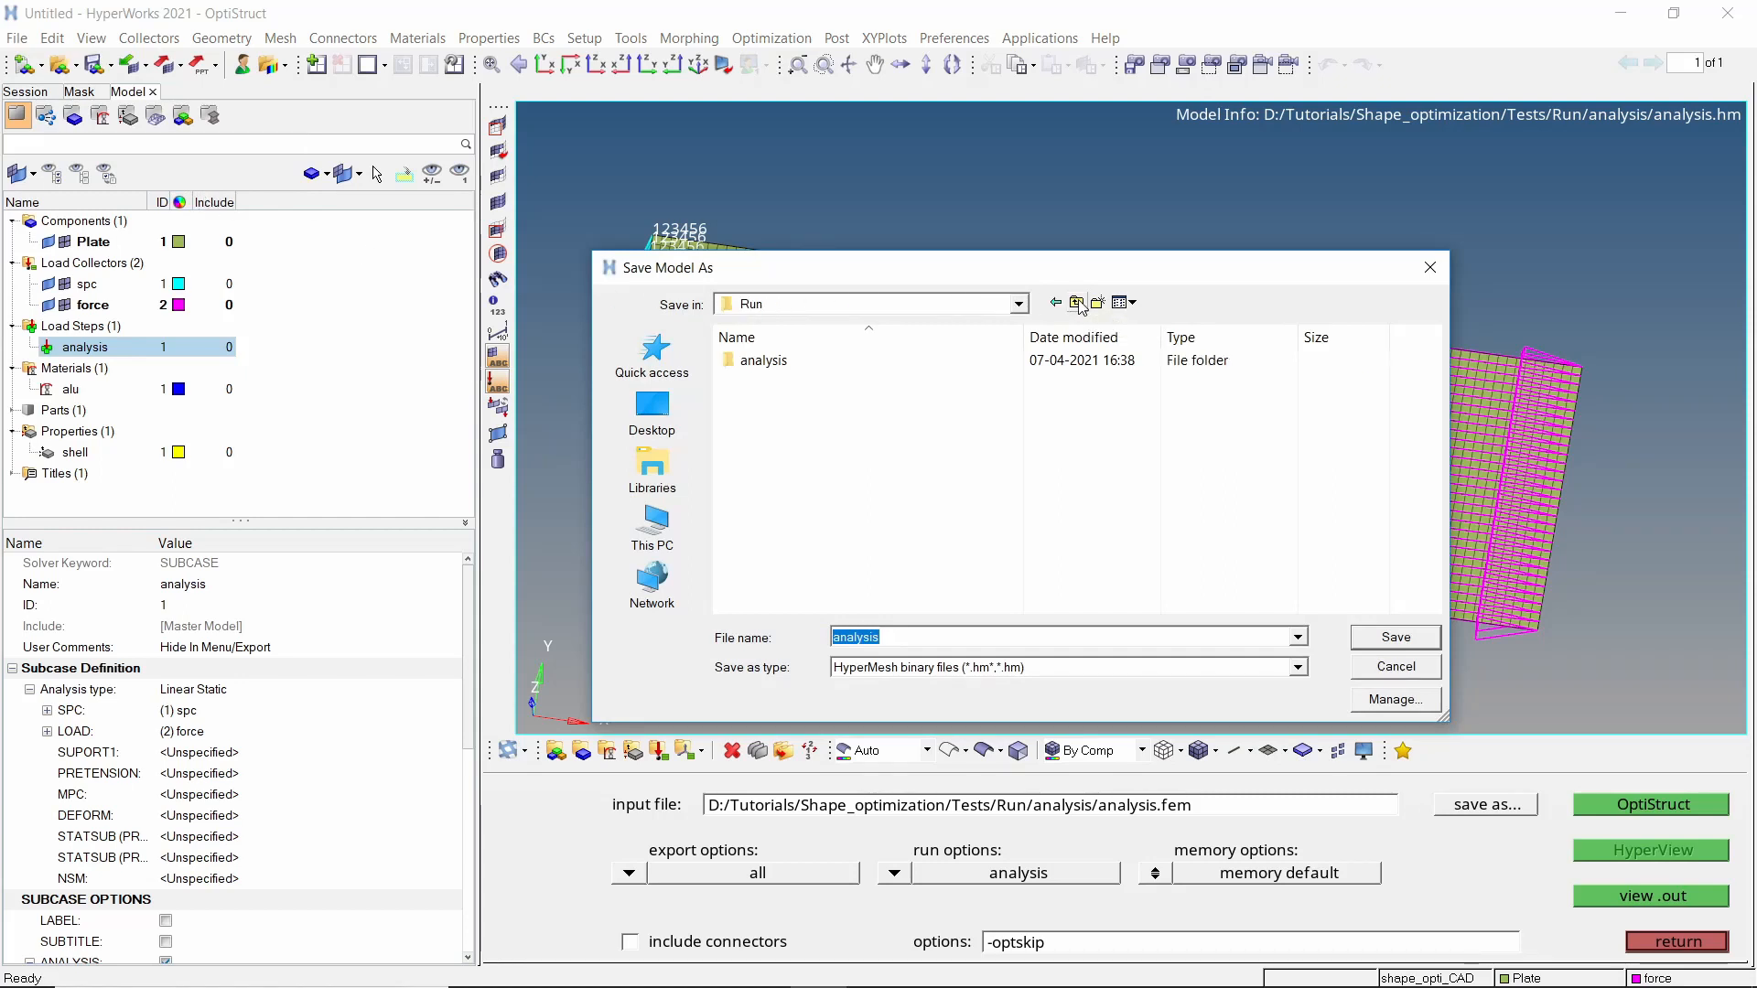
click(1098, 302)
text(opti)
key(Return)
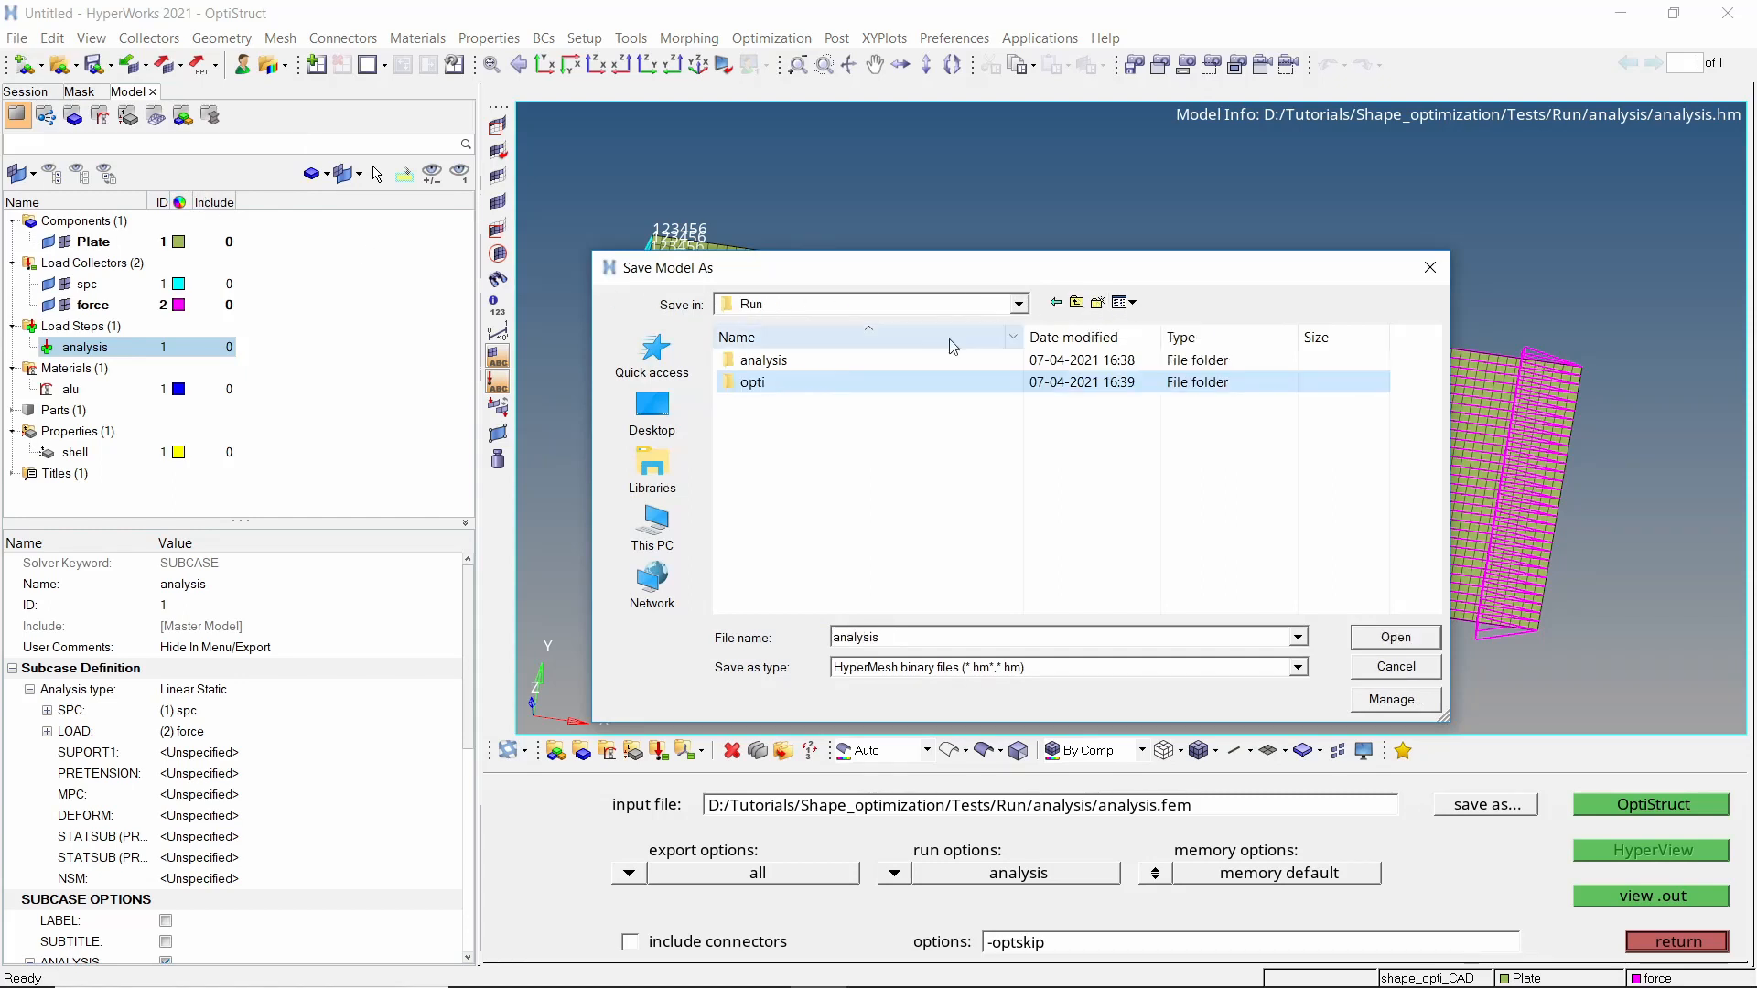
double_click(869, 382)
double_click(880, 636)
text(opti)
key(Return)
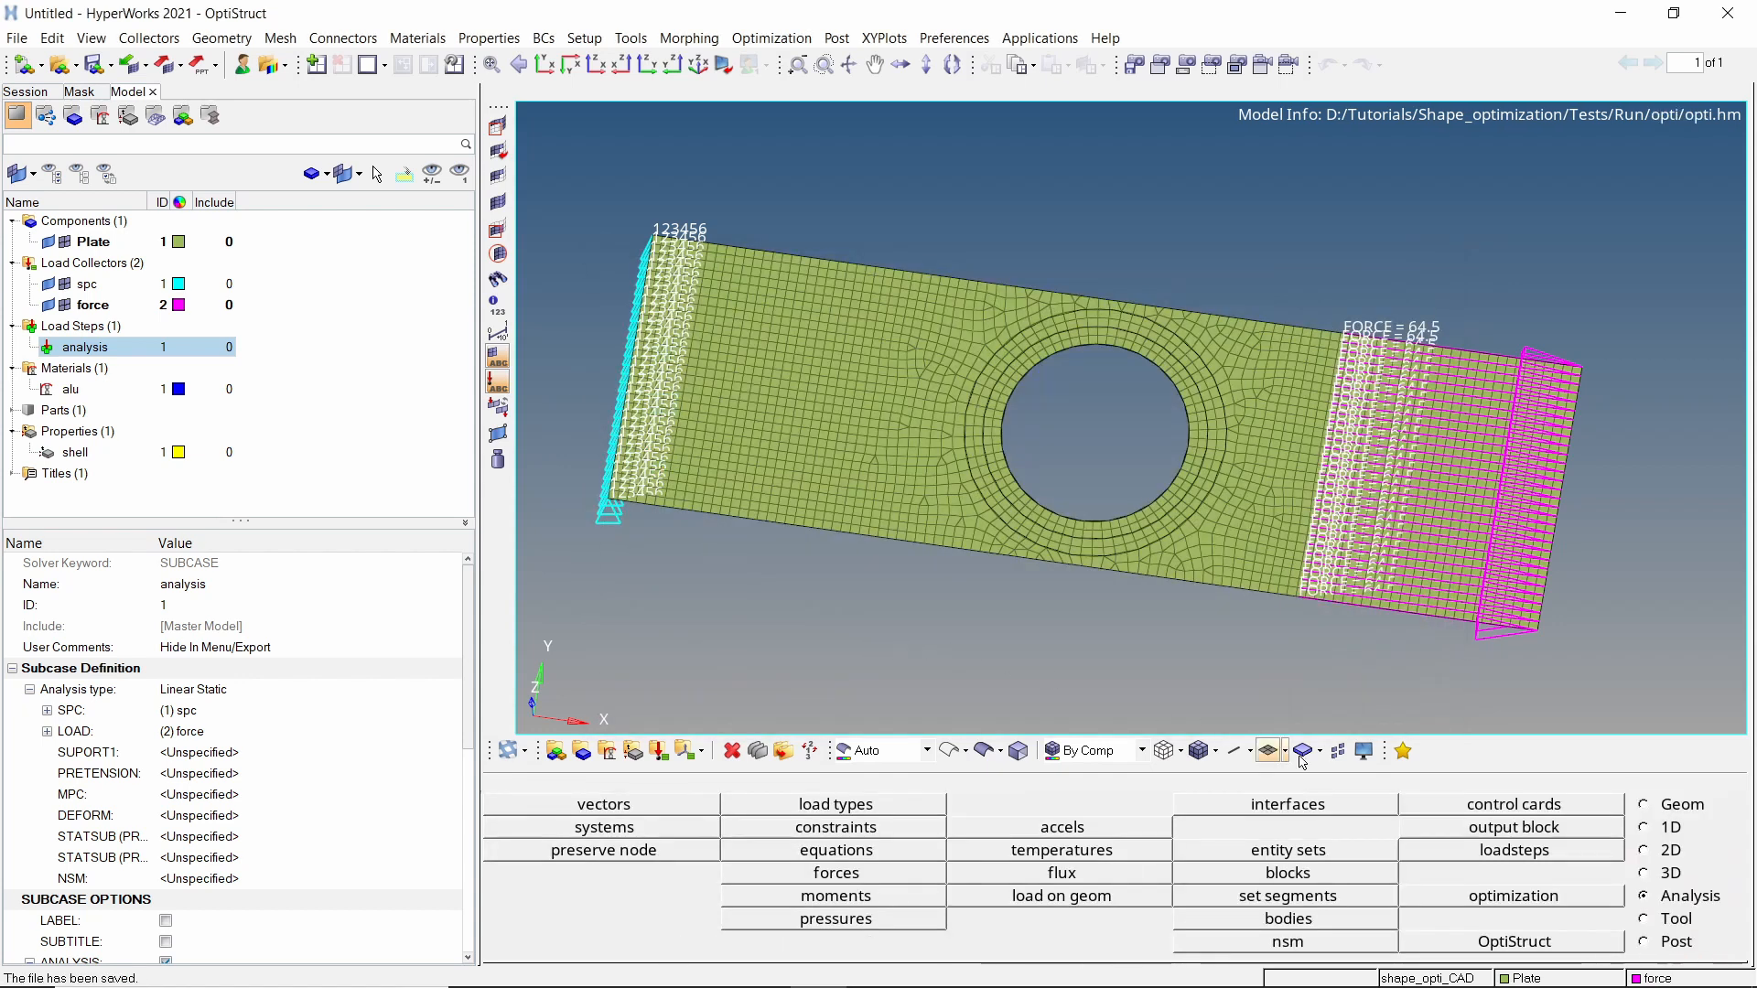
Create a free shape design variable named shape from the nodes on the ring surfaces around the plate's hole.
click(1526, 897)
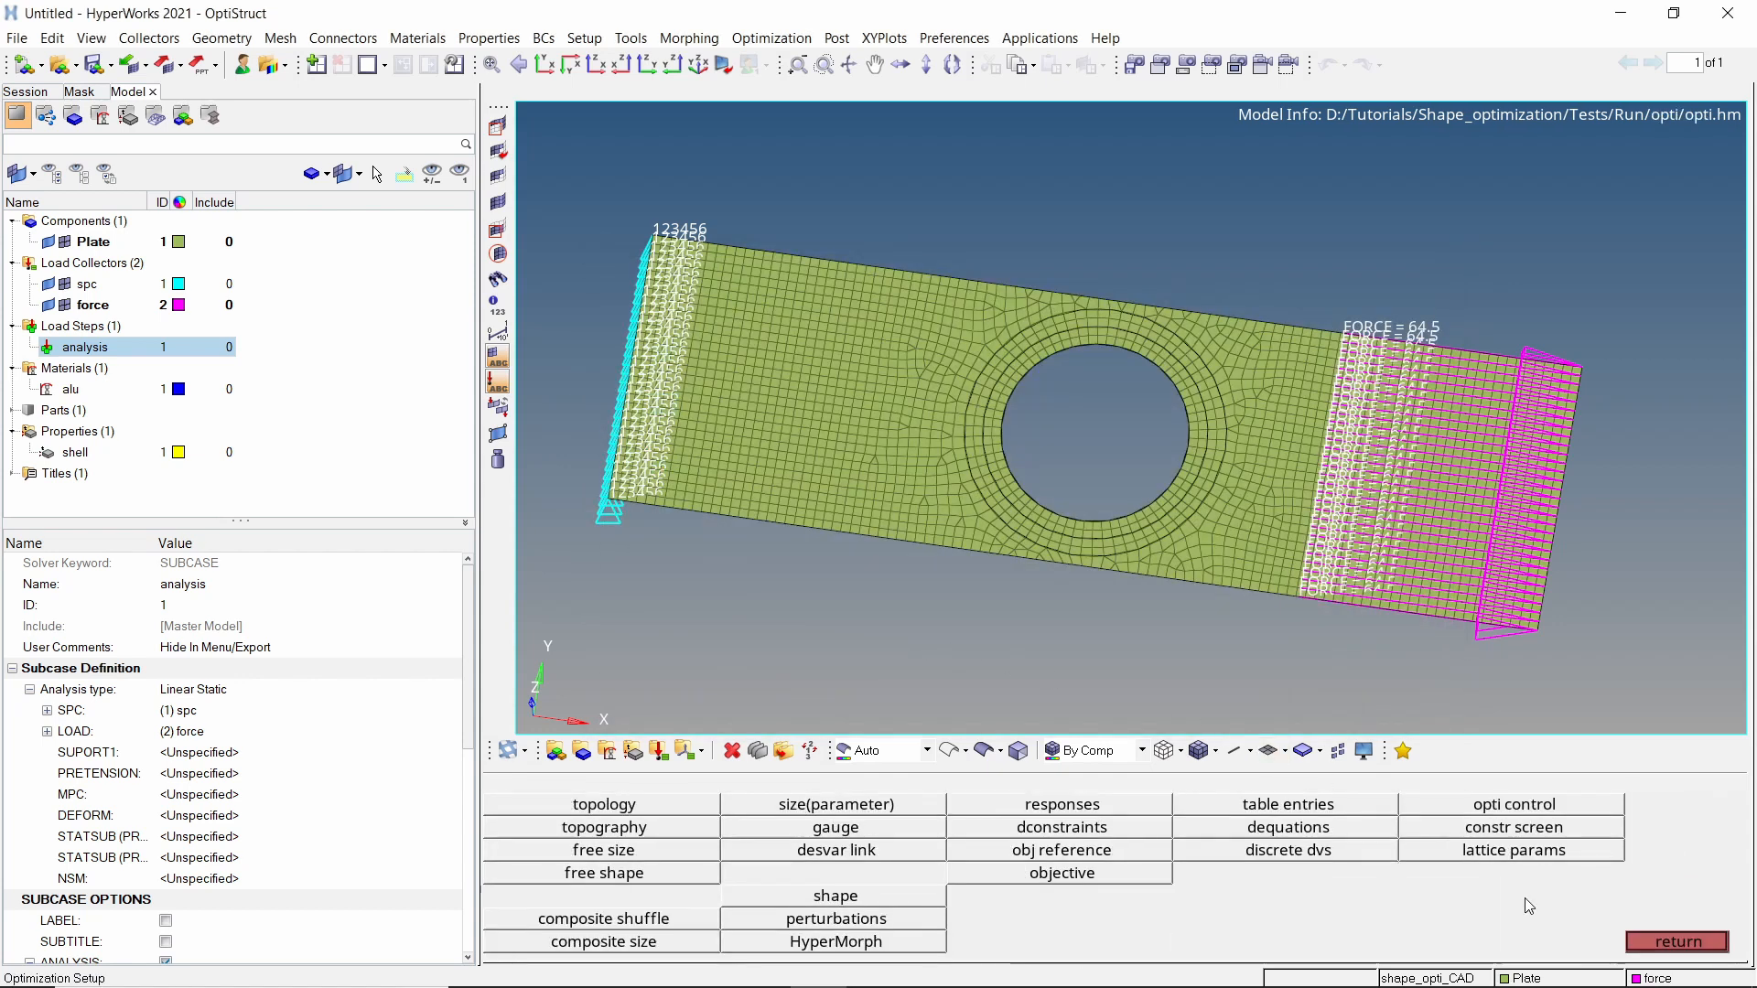
click(677, 876)
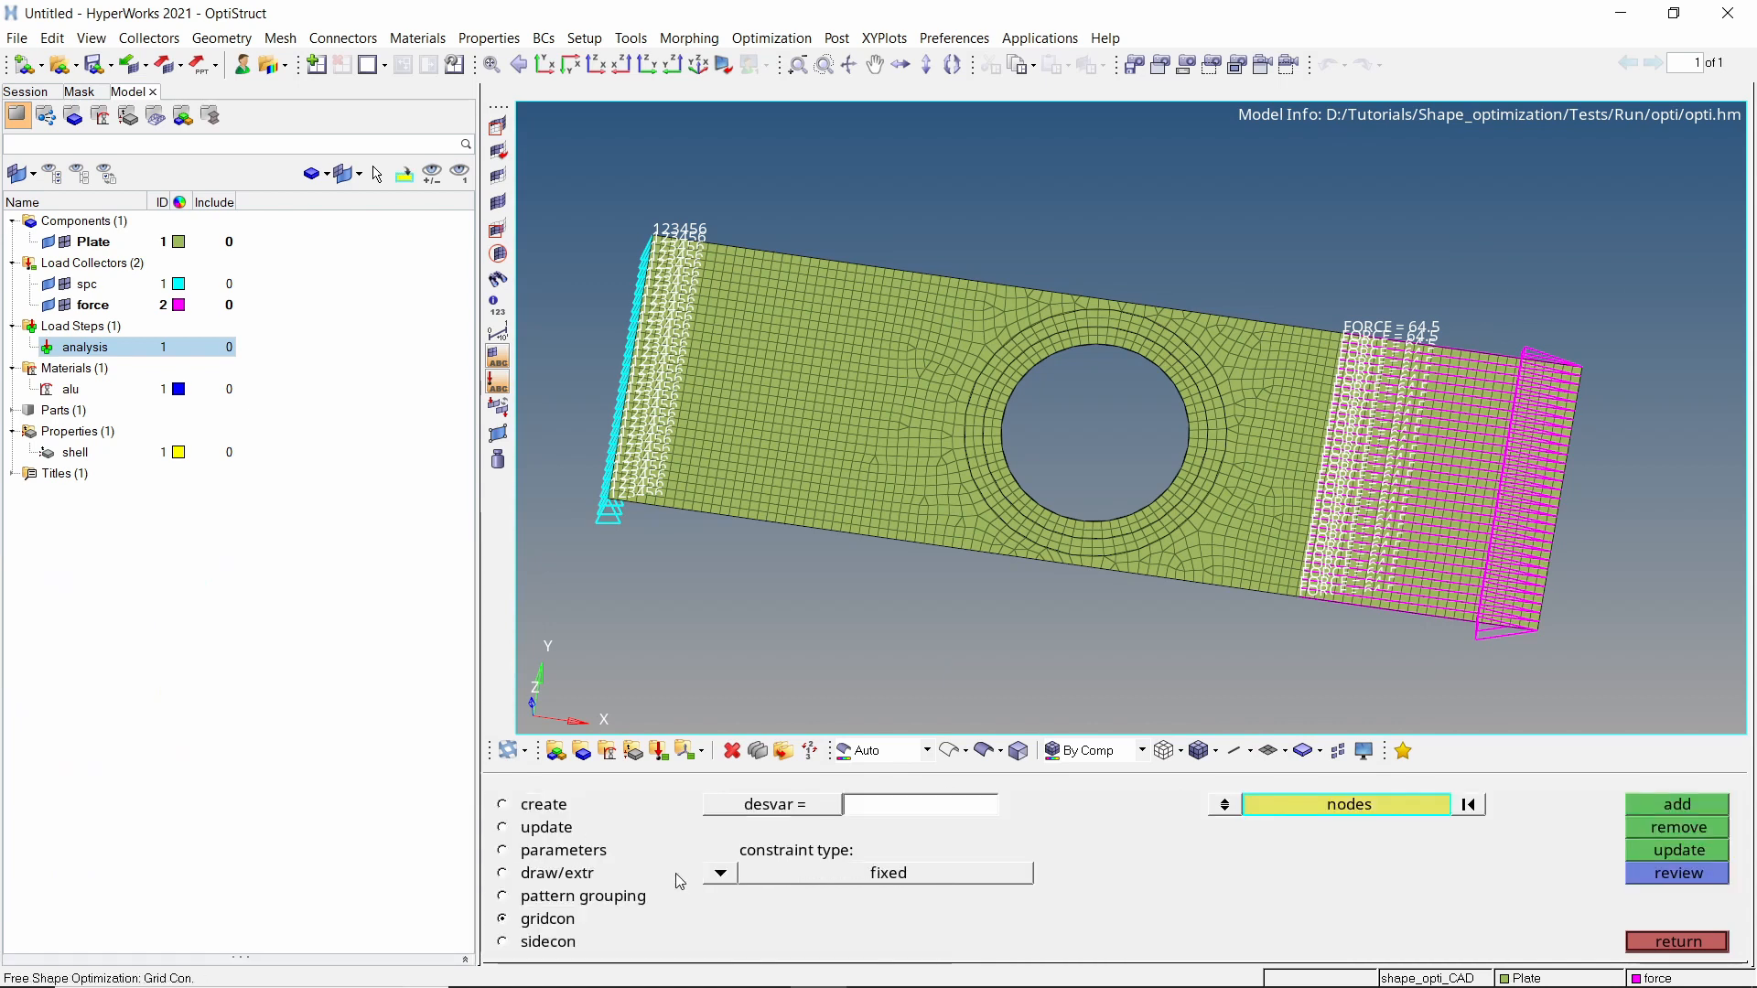
click(529, 807)
click(882, 809)
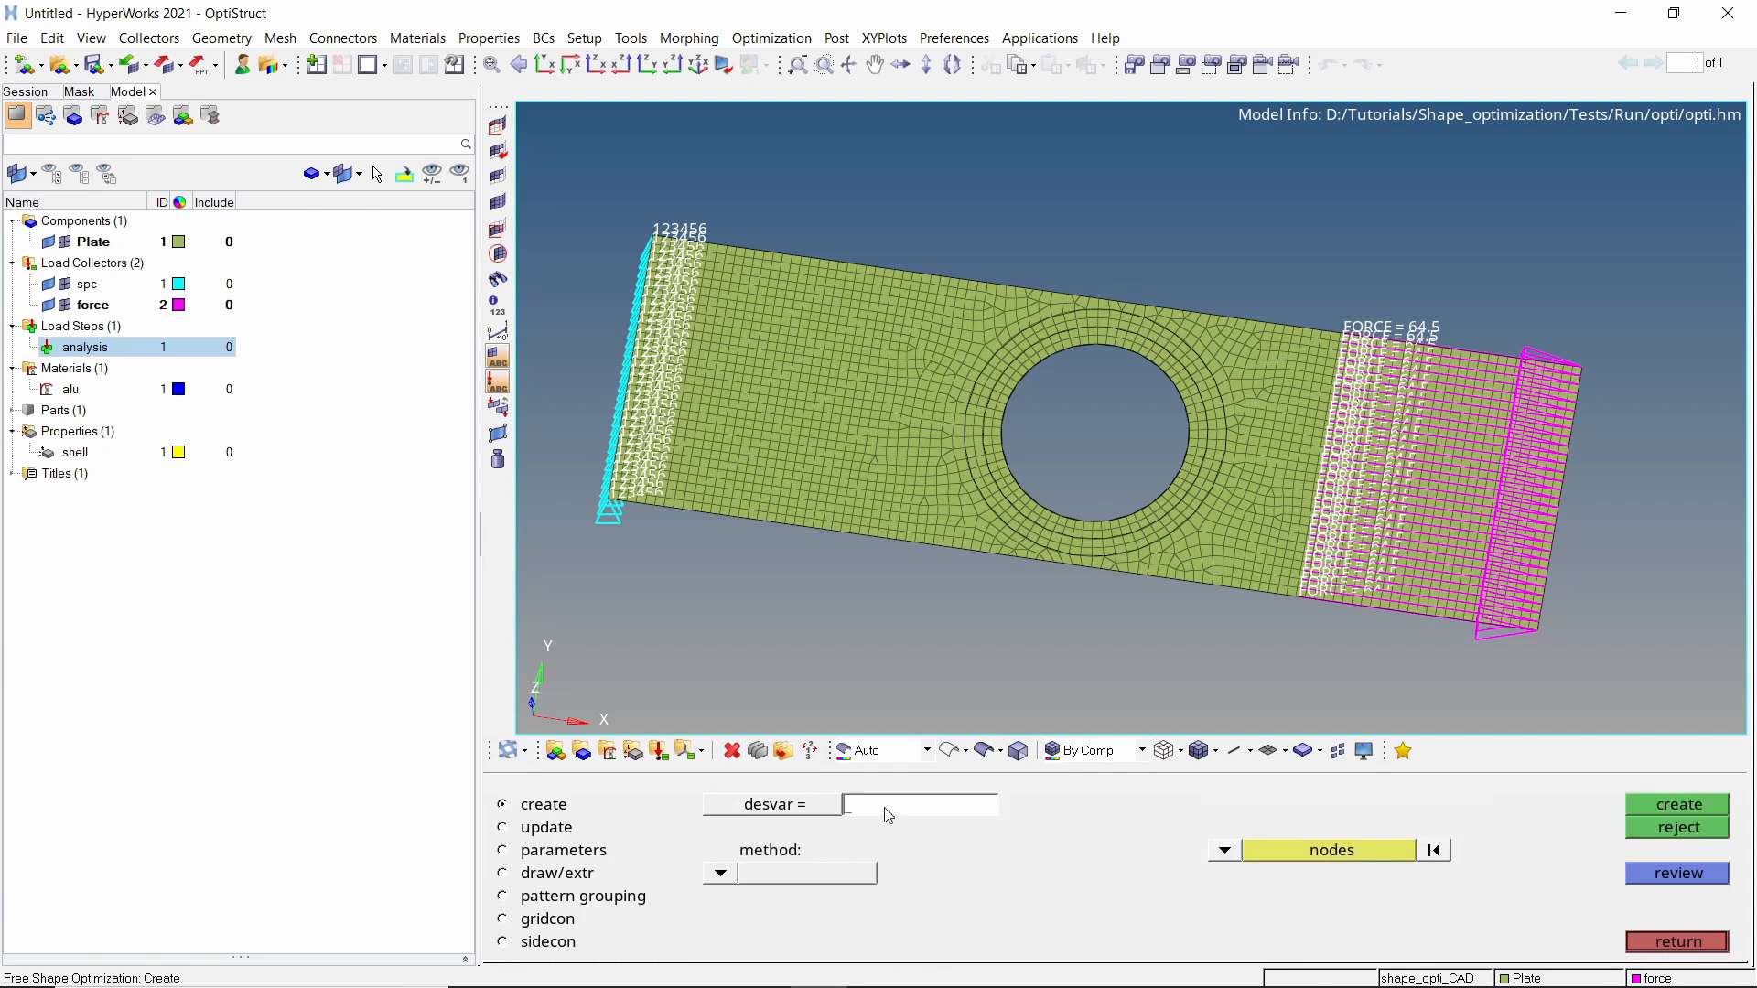
text(shape)
click(1286, 855)
click(1286, 857)
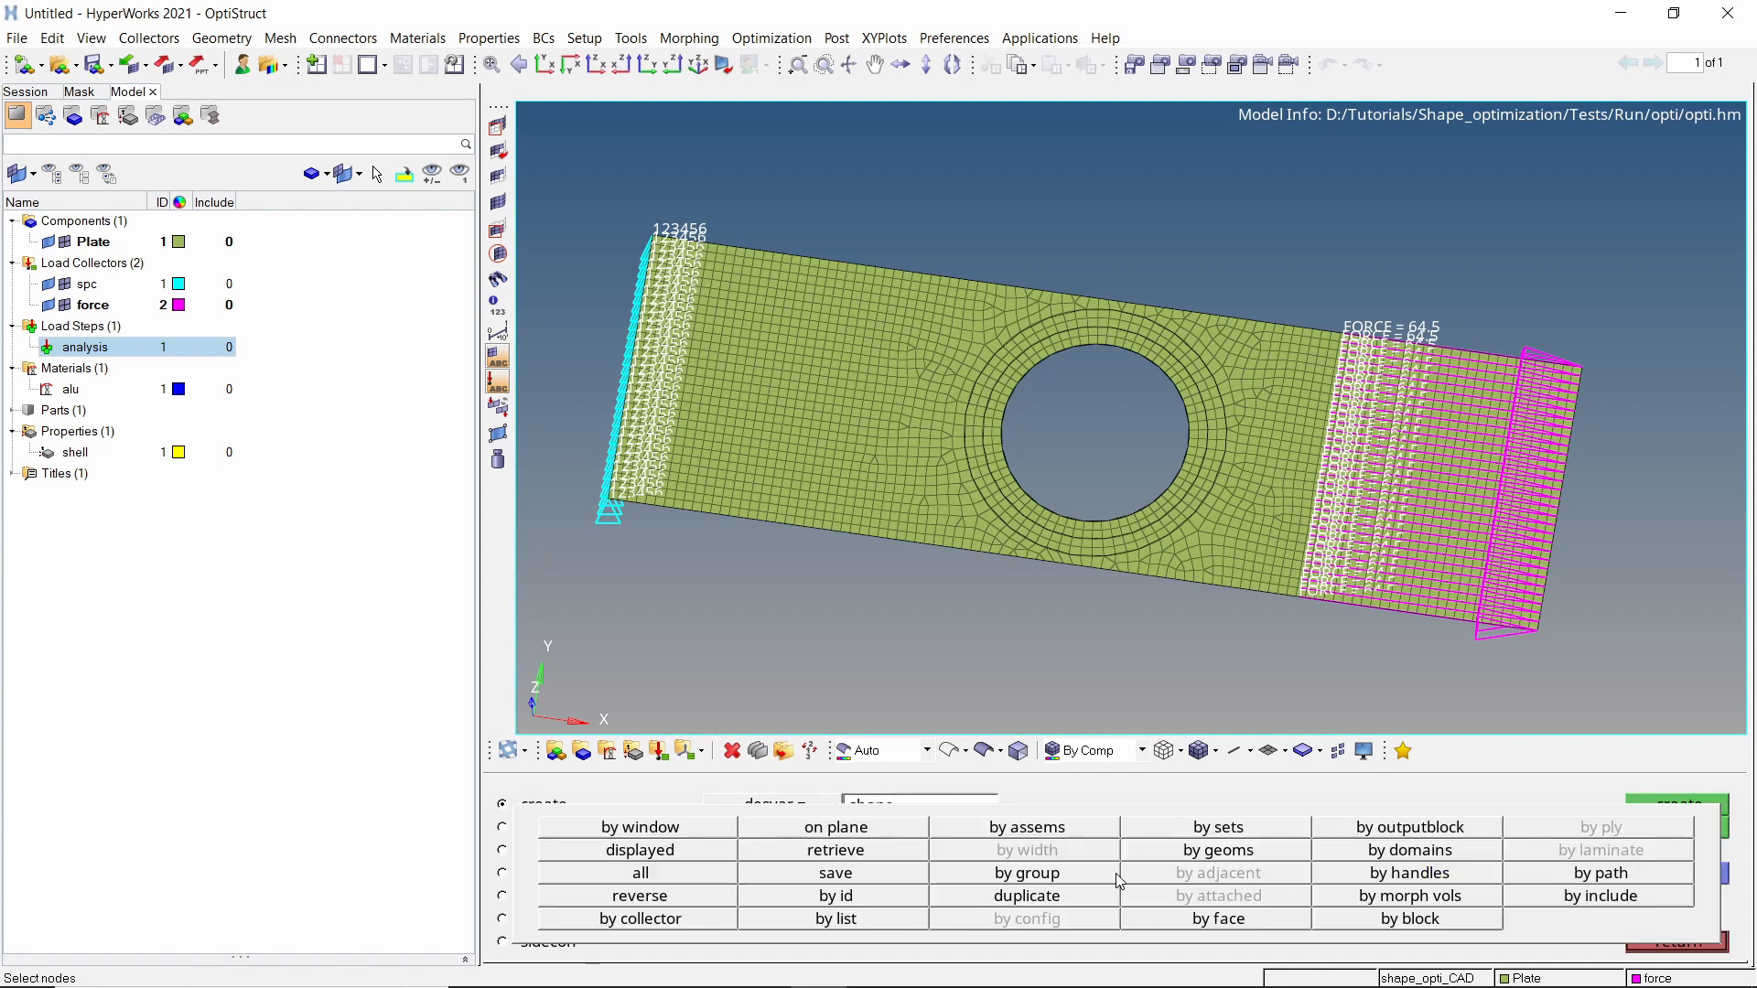
click(1147, 853)
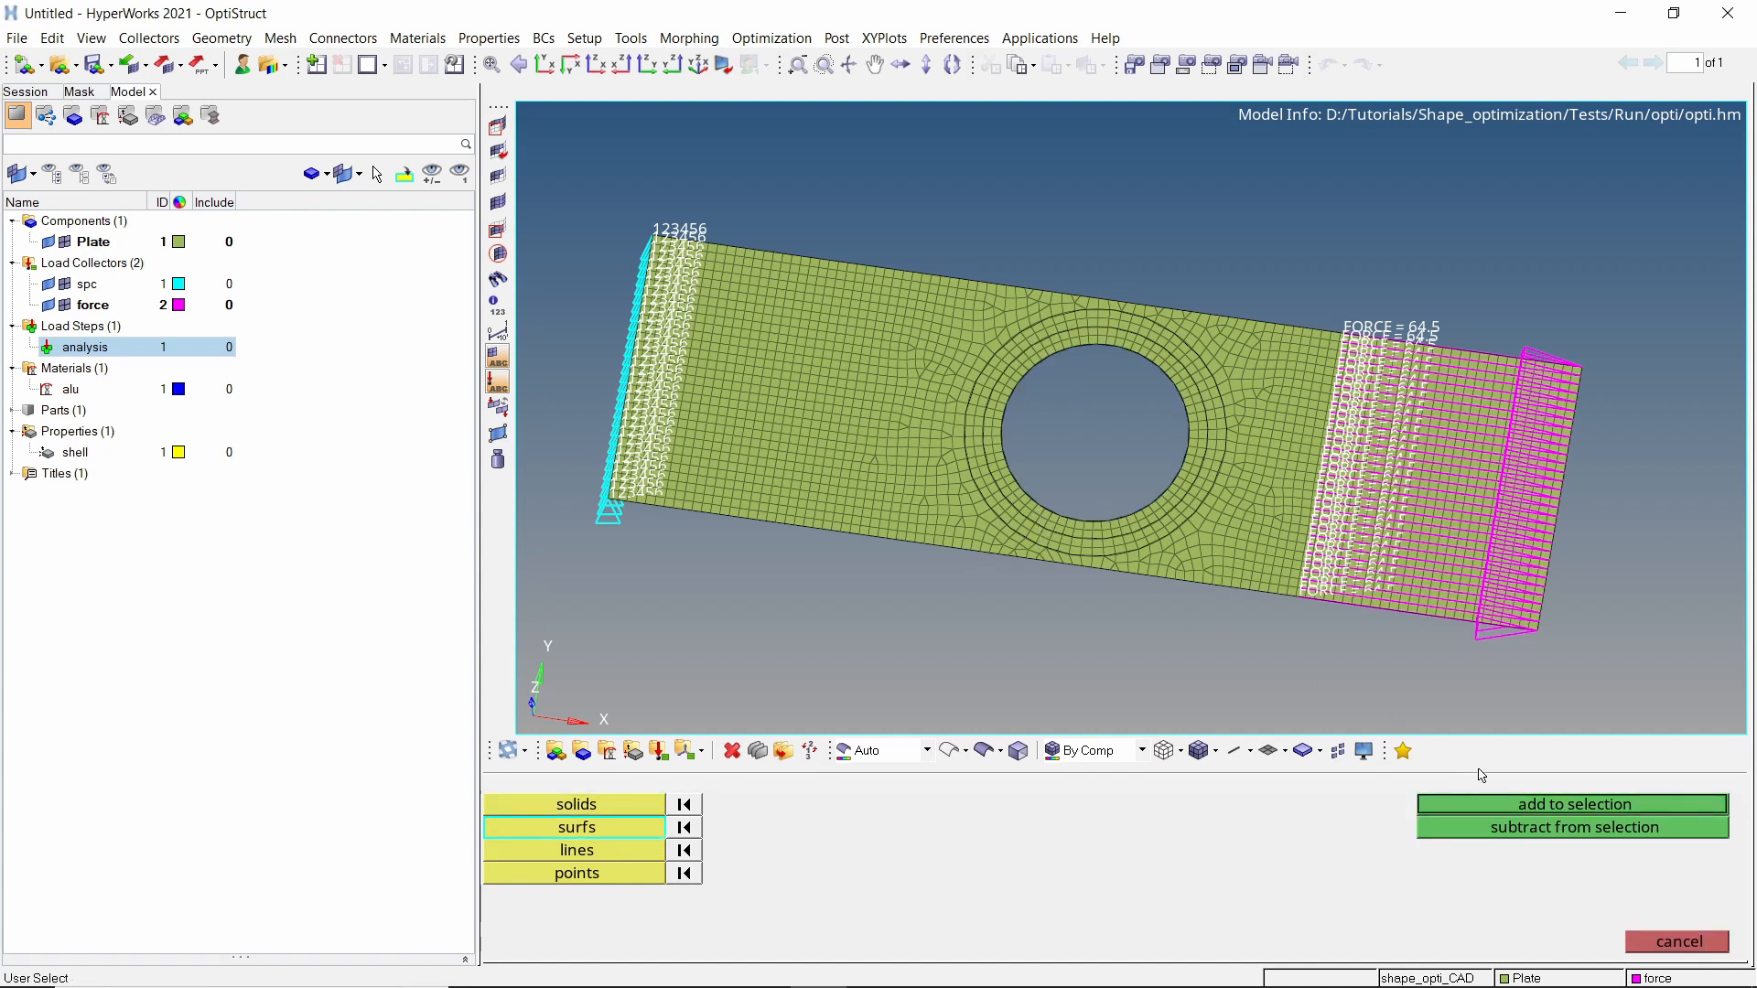
click(1527, 807)
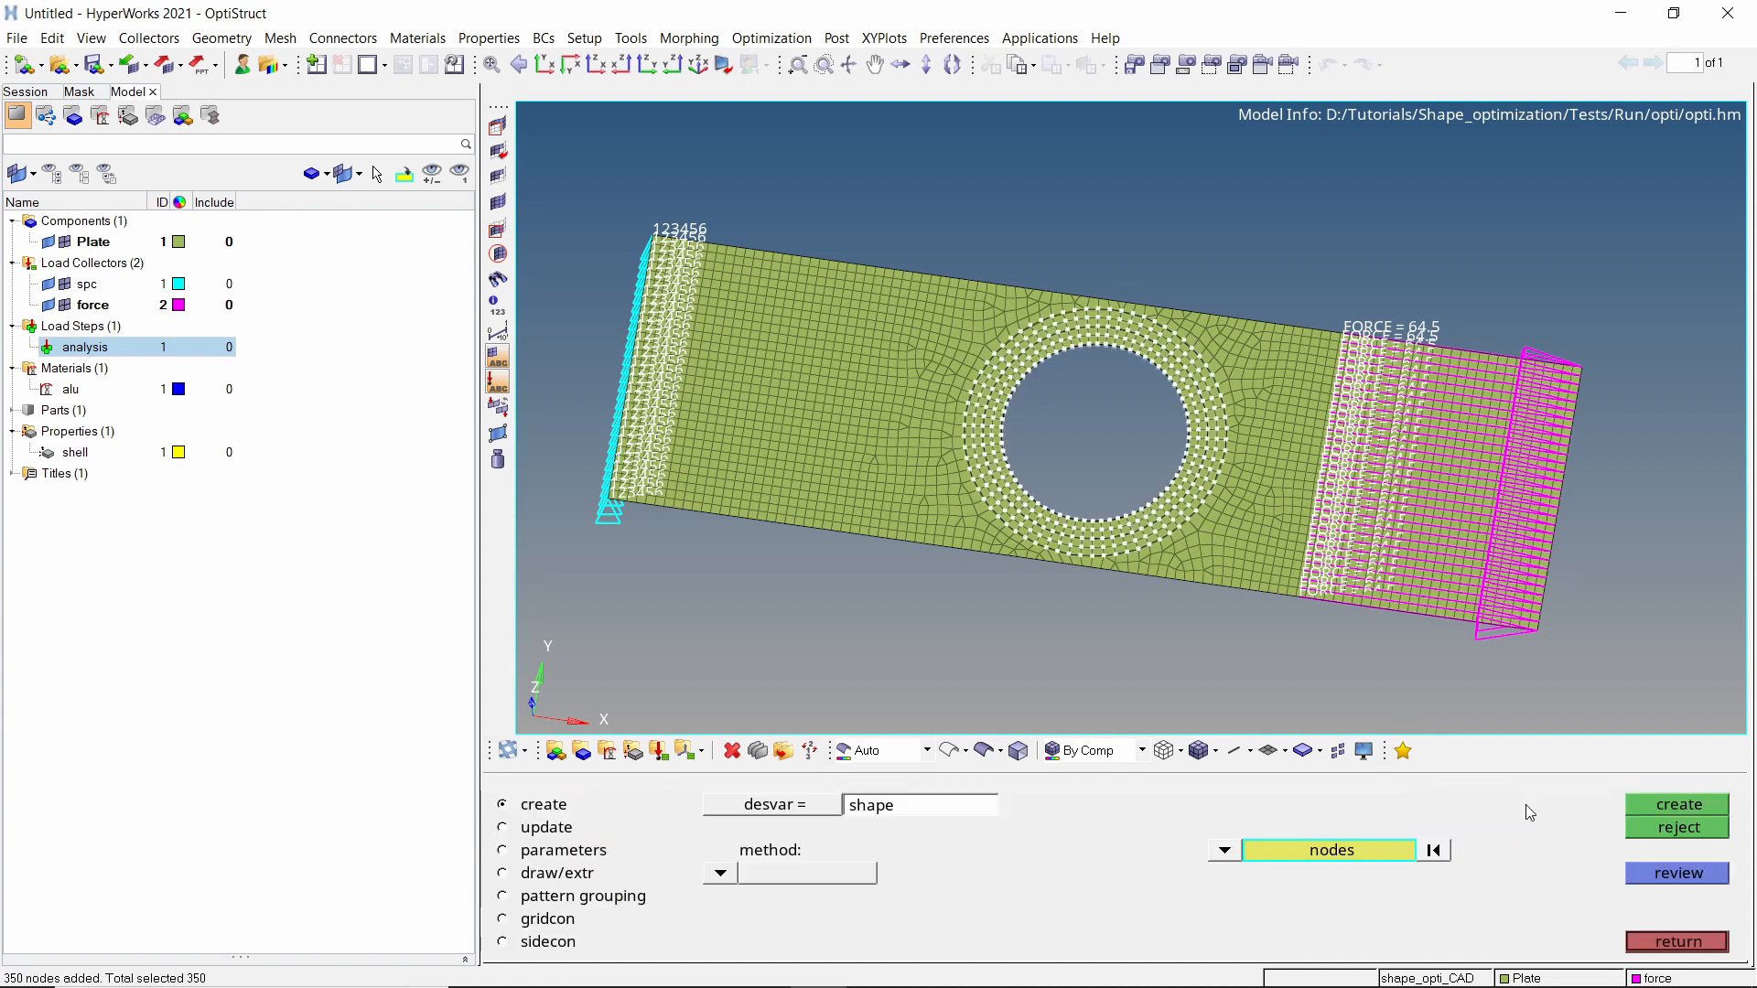
click(1673, 804)
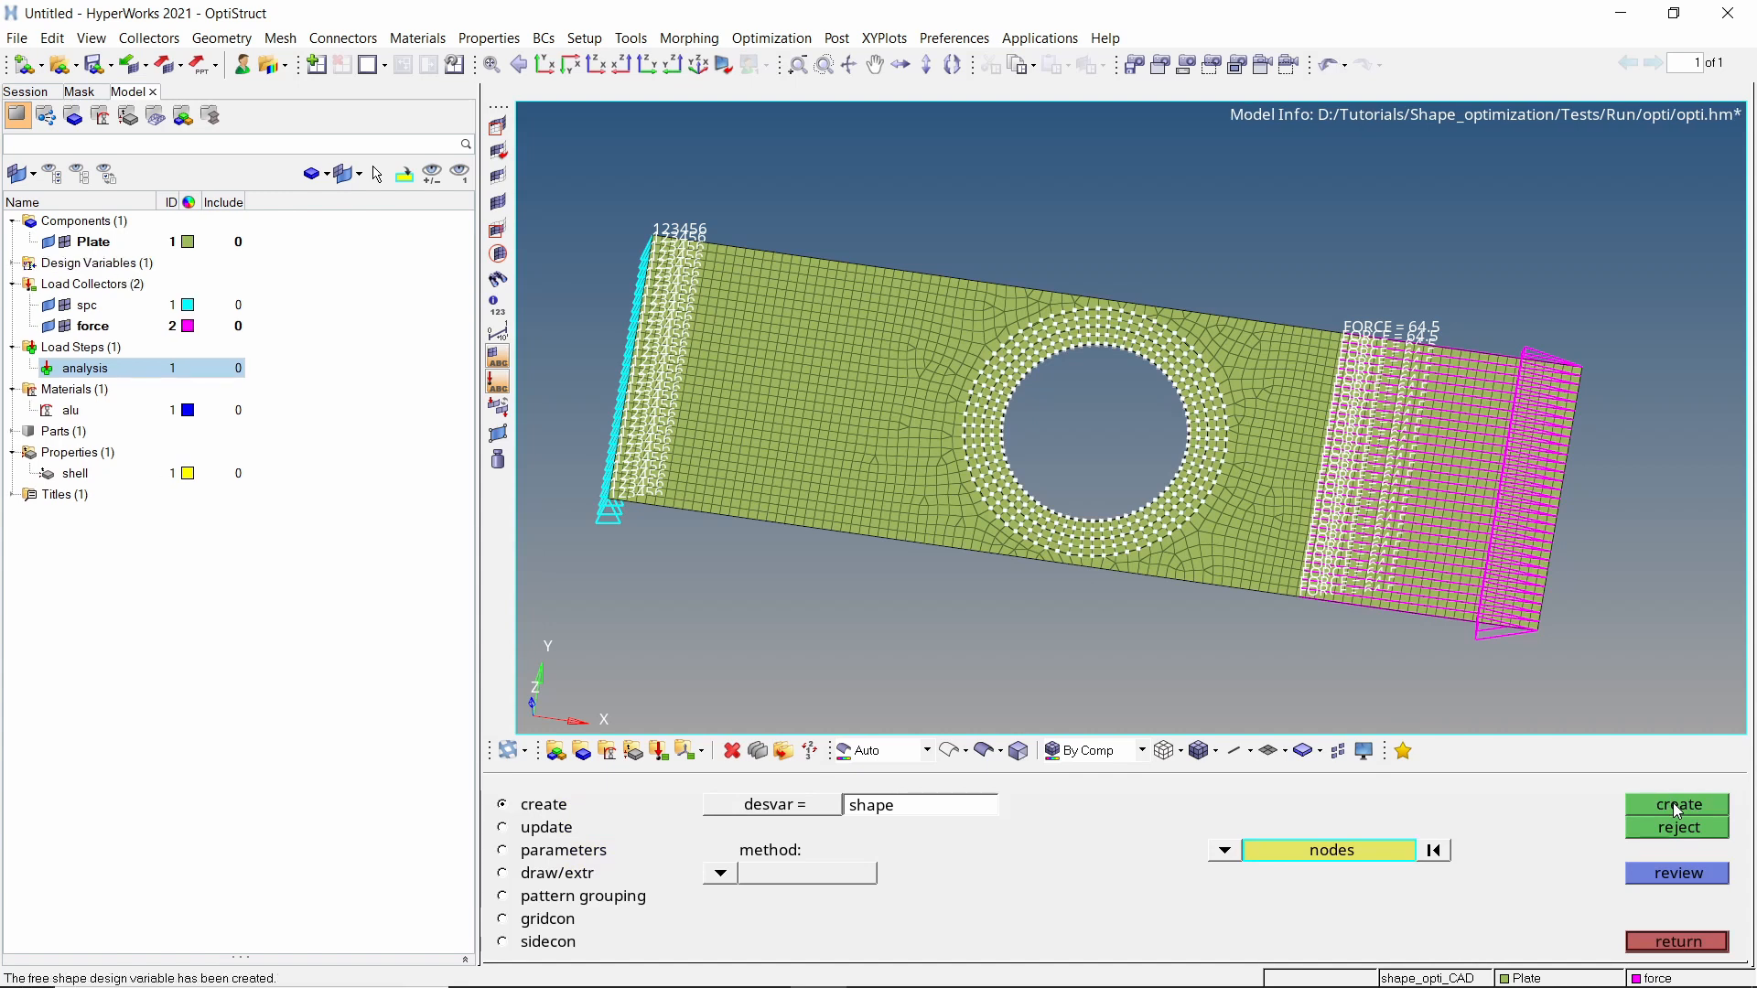
click(12, 265)
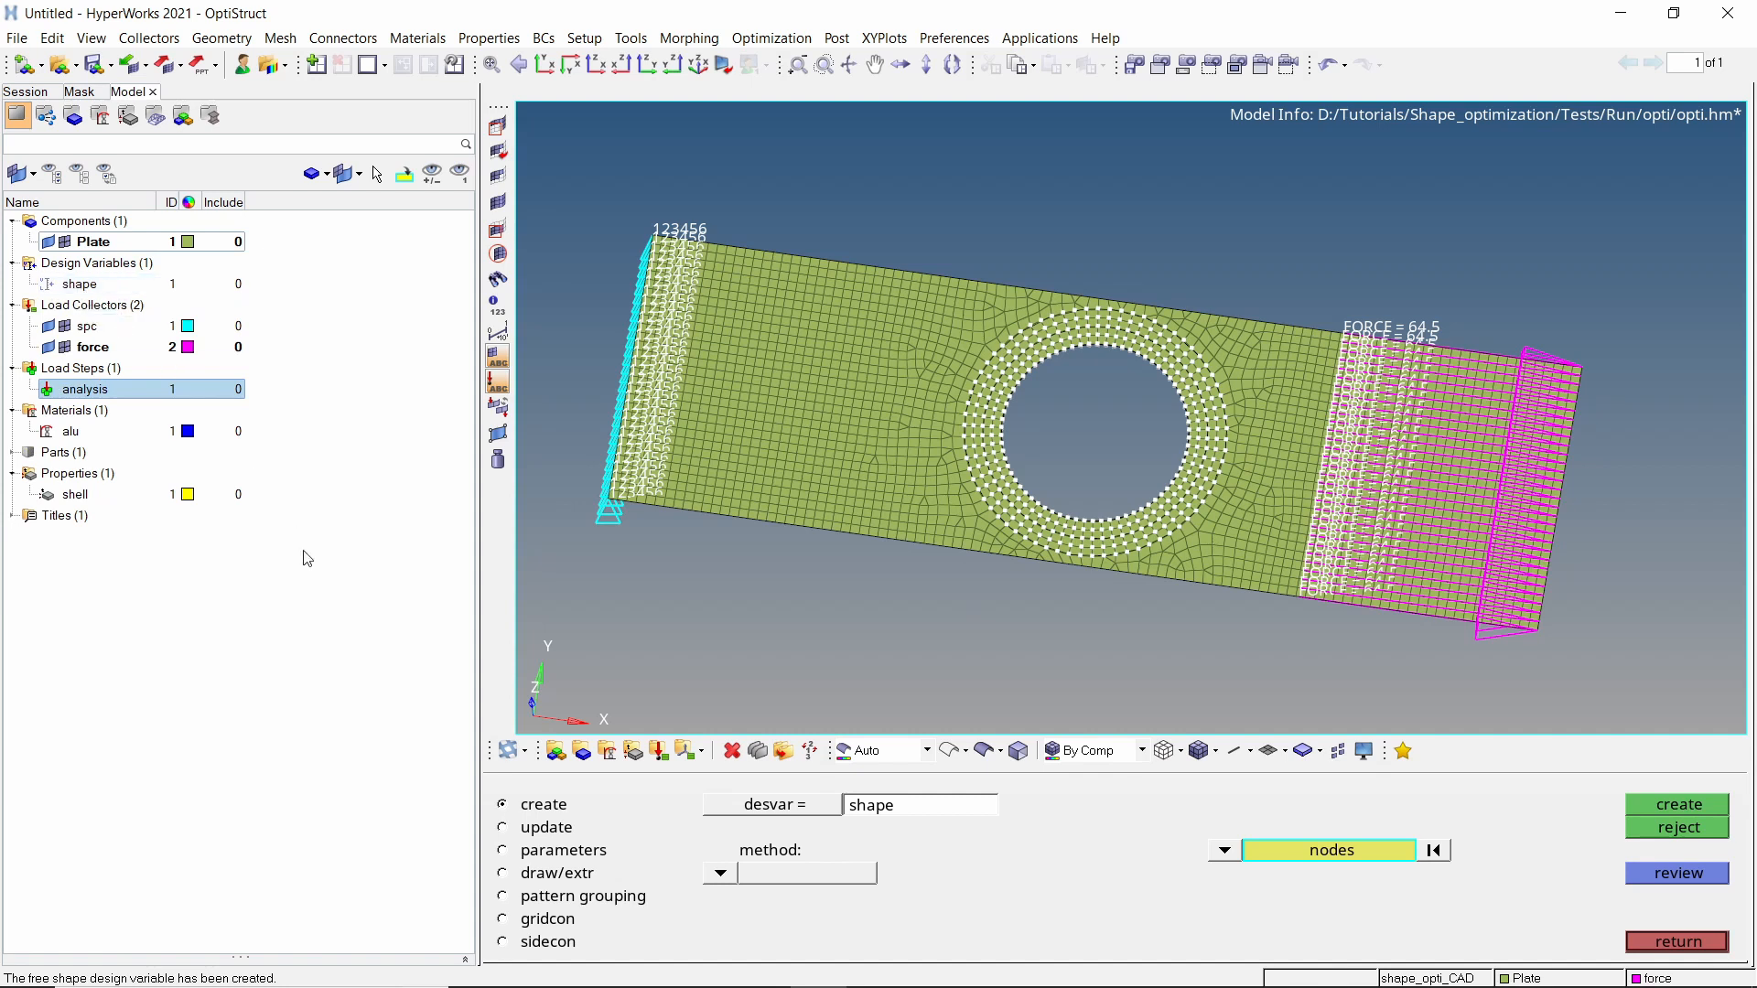
Add a planar grid constraint to the shape variable's ring nodes, defining the plane normal by three nodes on the plate.
click(502, 919)
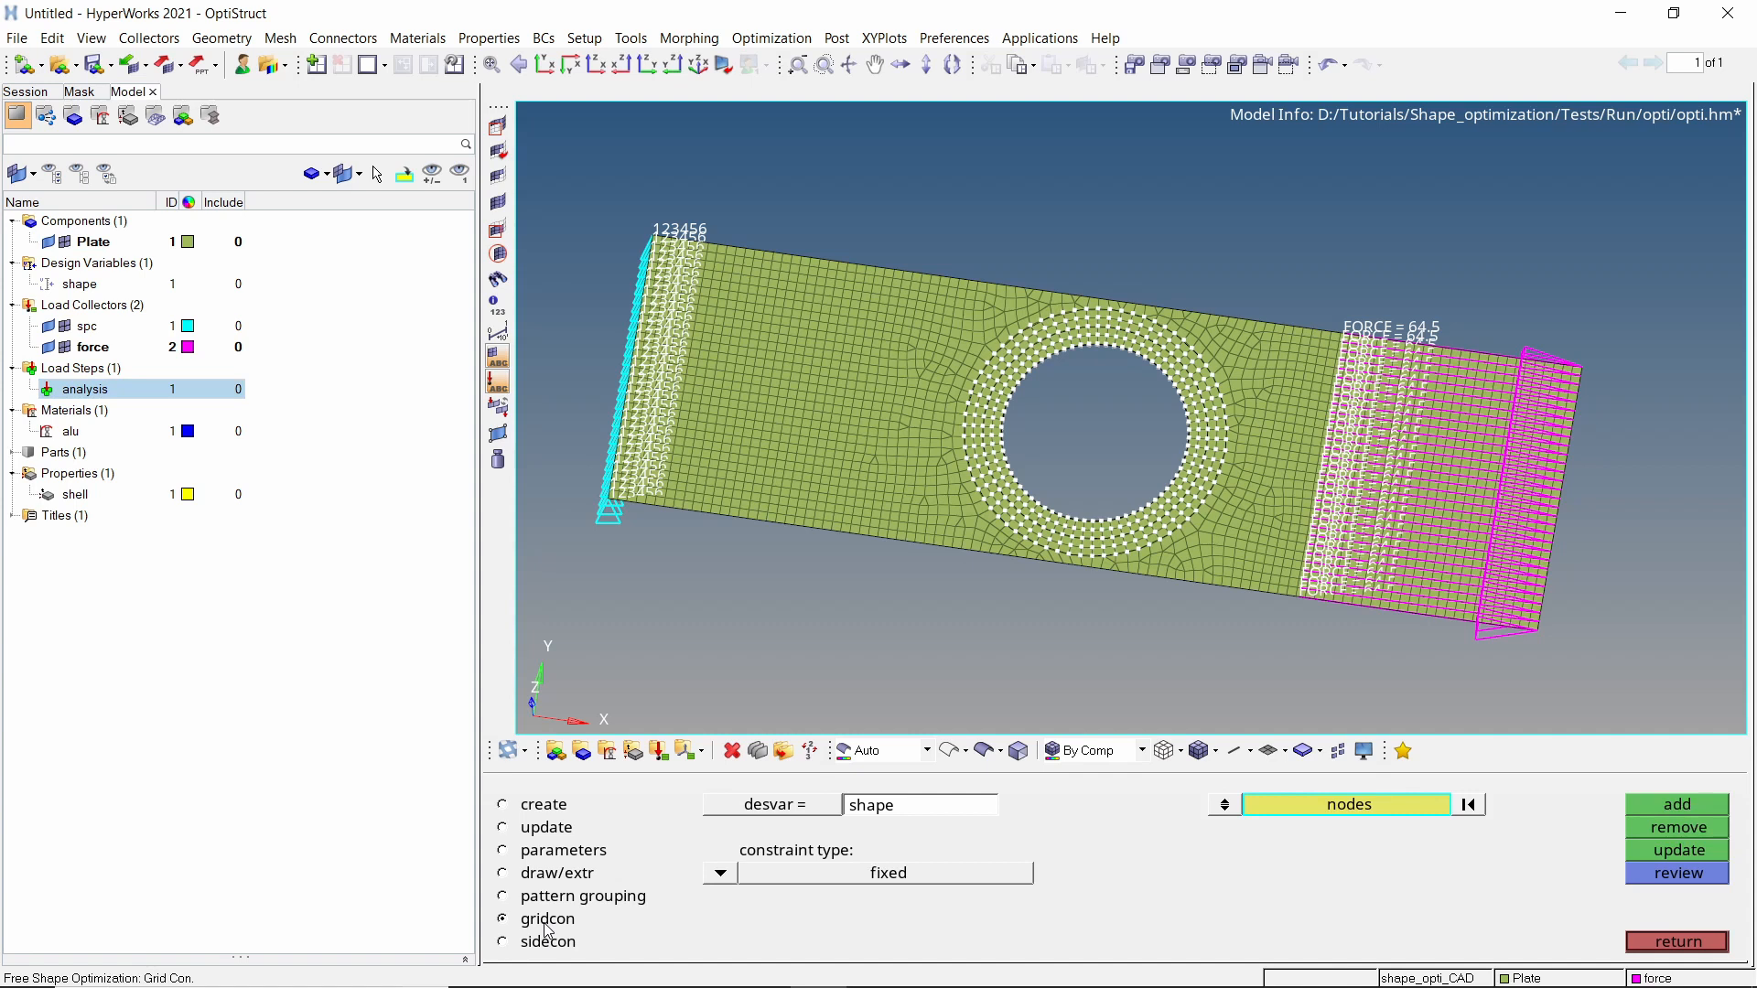
click(719, 874)
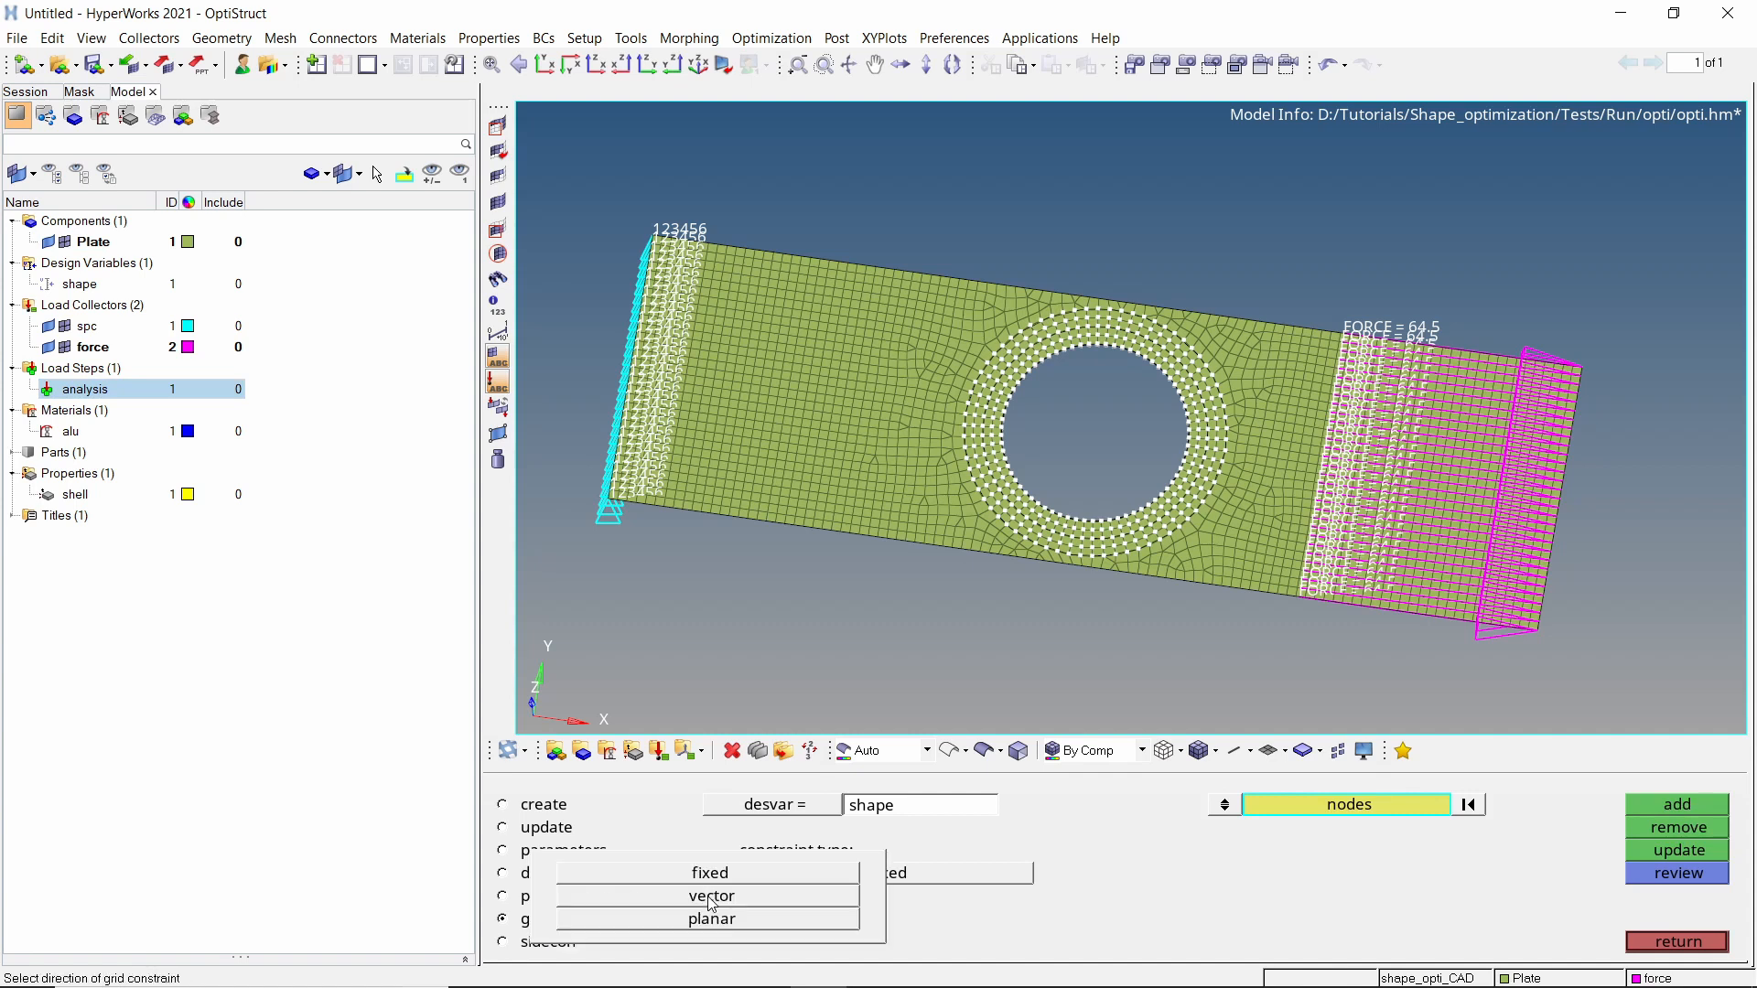
click(711, 919)
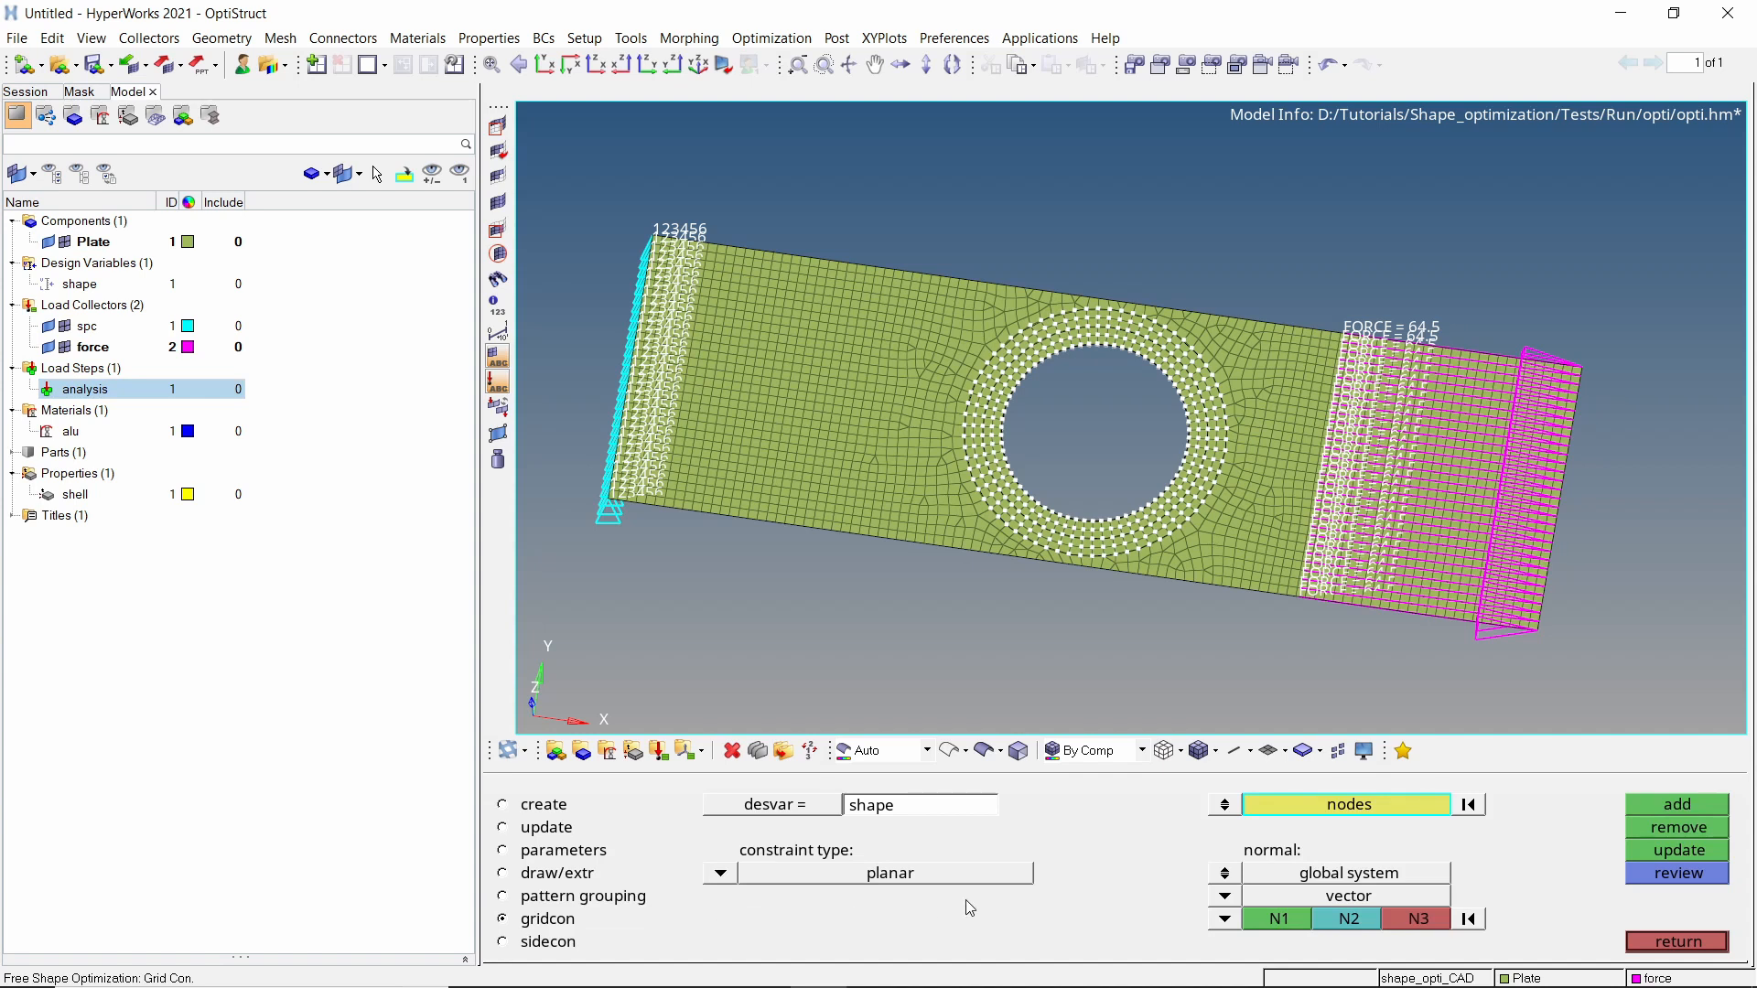
click(1275, 920)
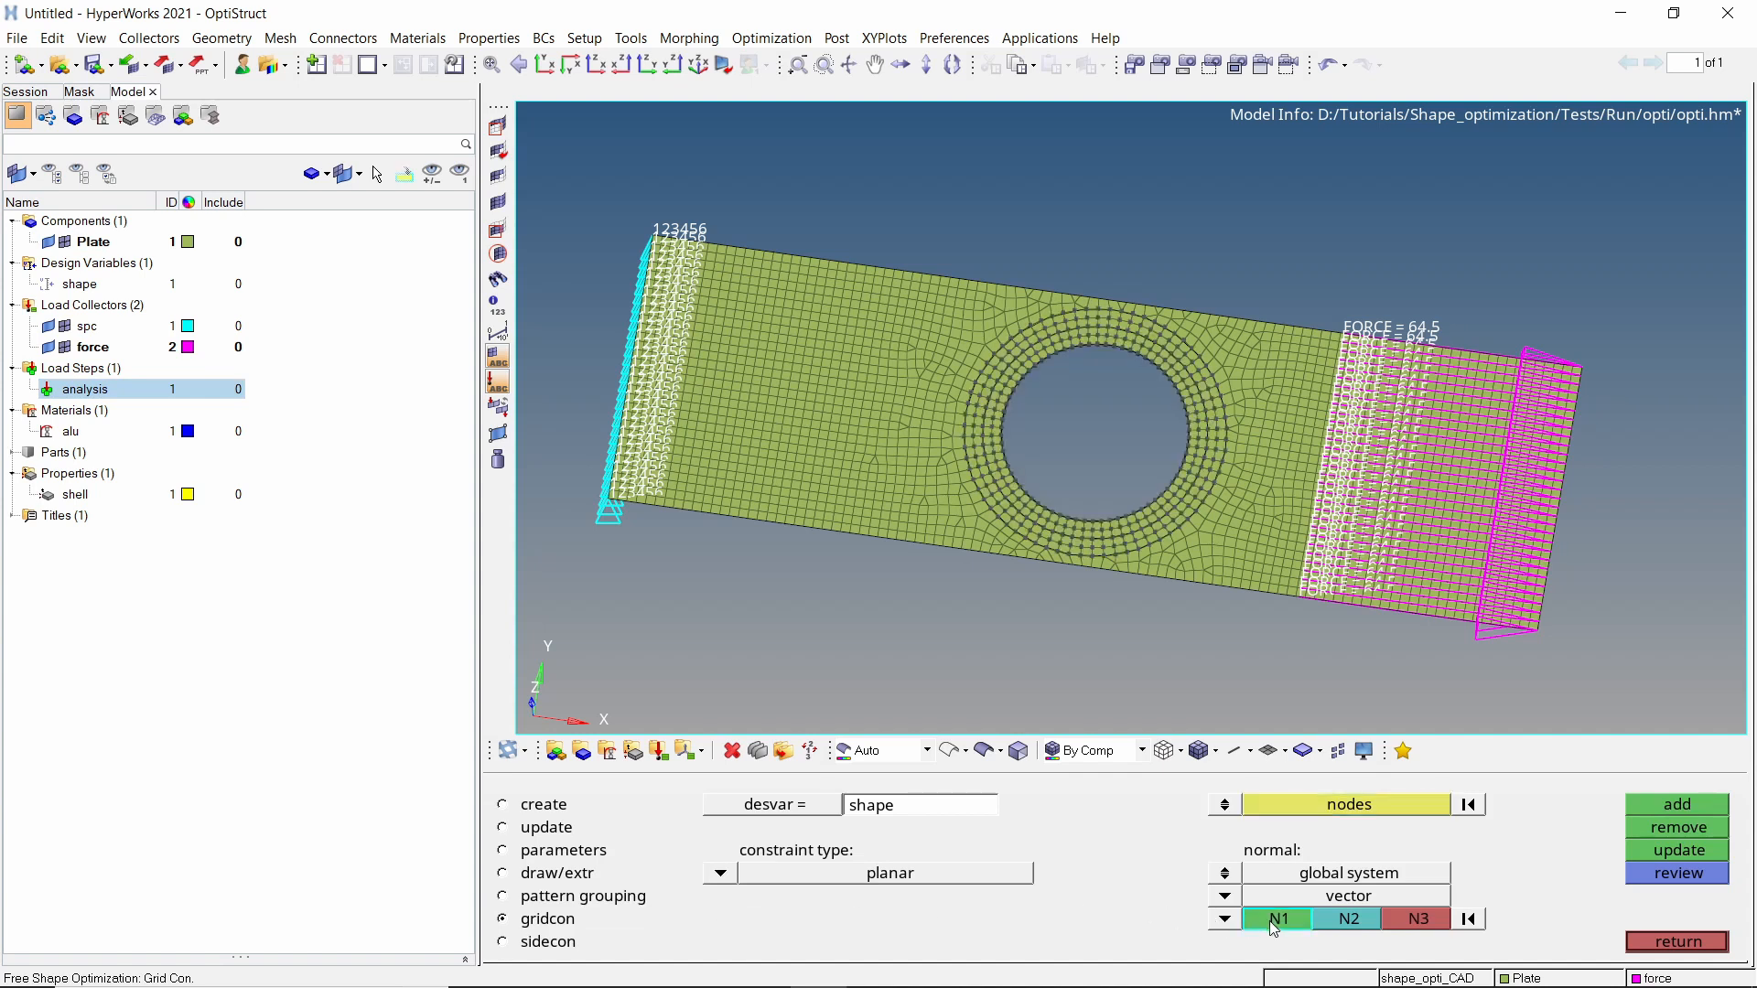
scroll(852, 392, up, 4)
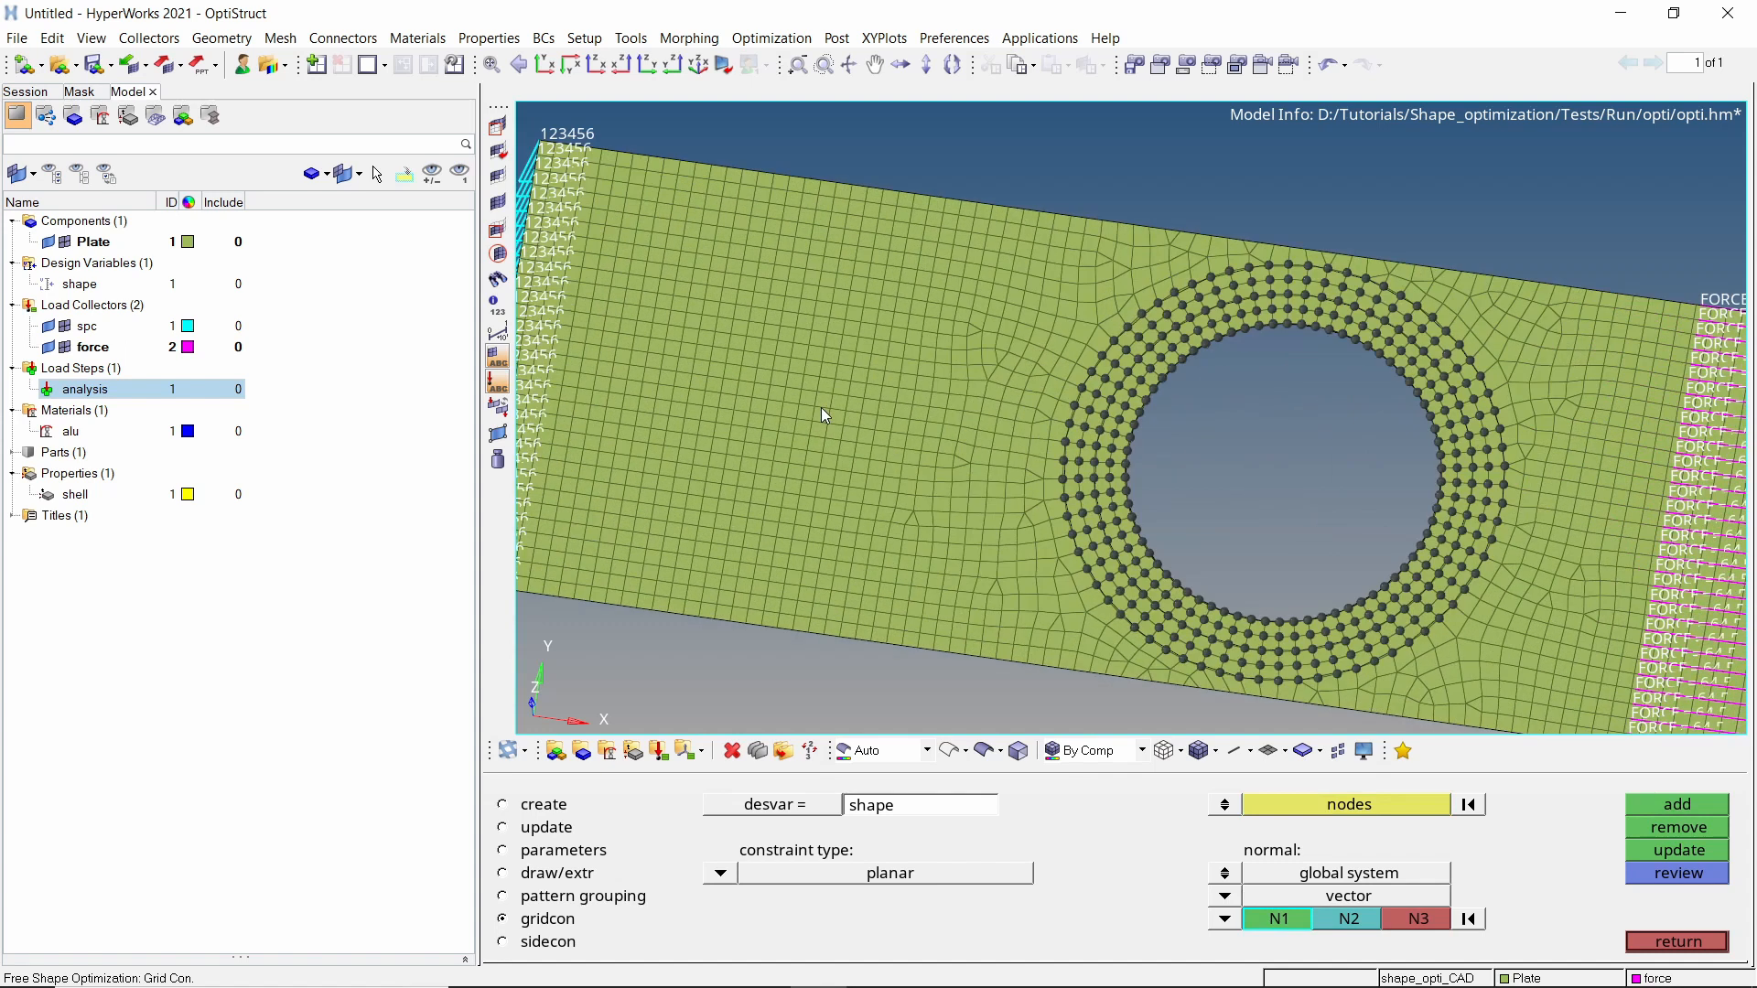
click(828, 410)
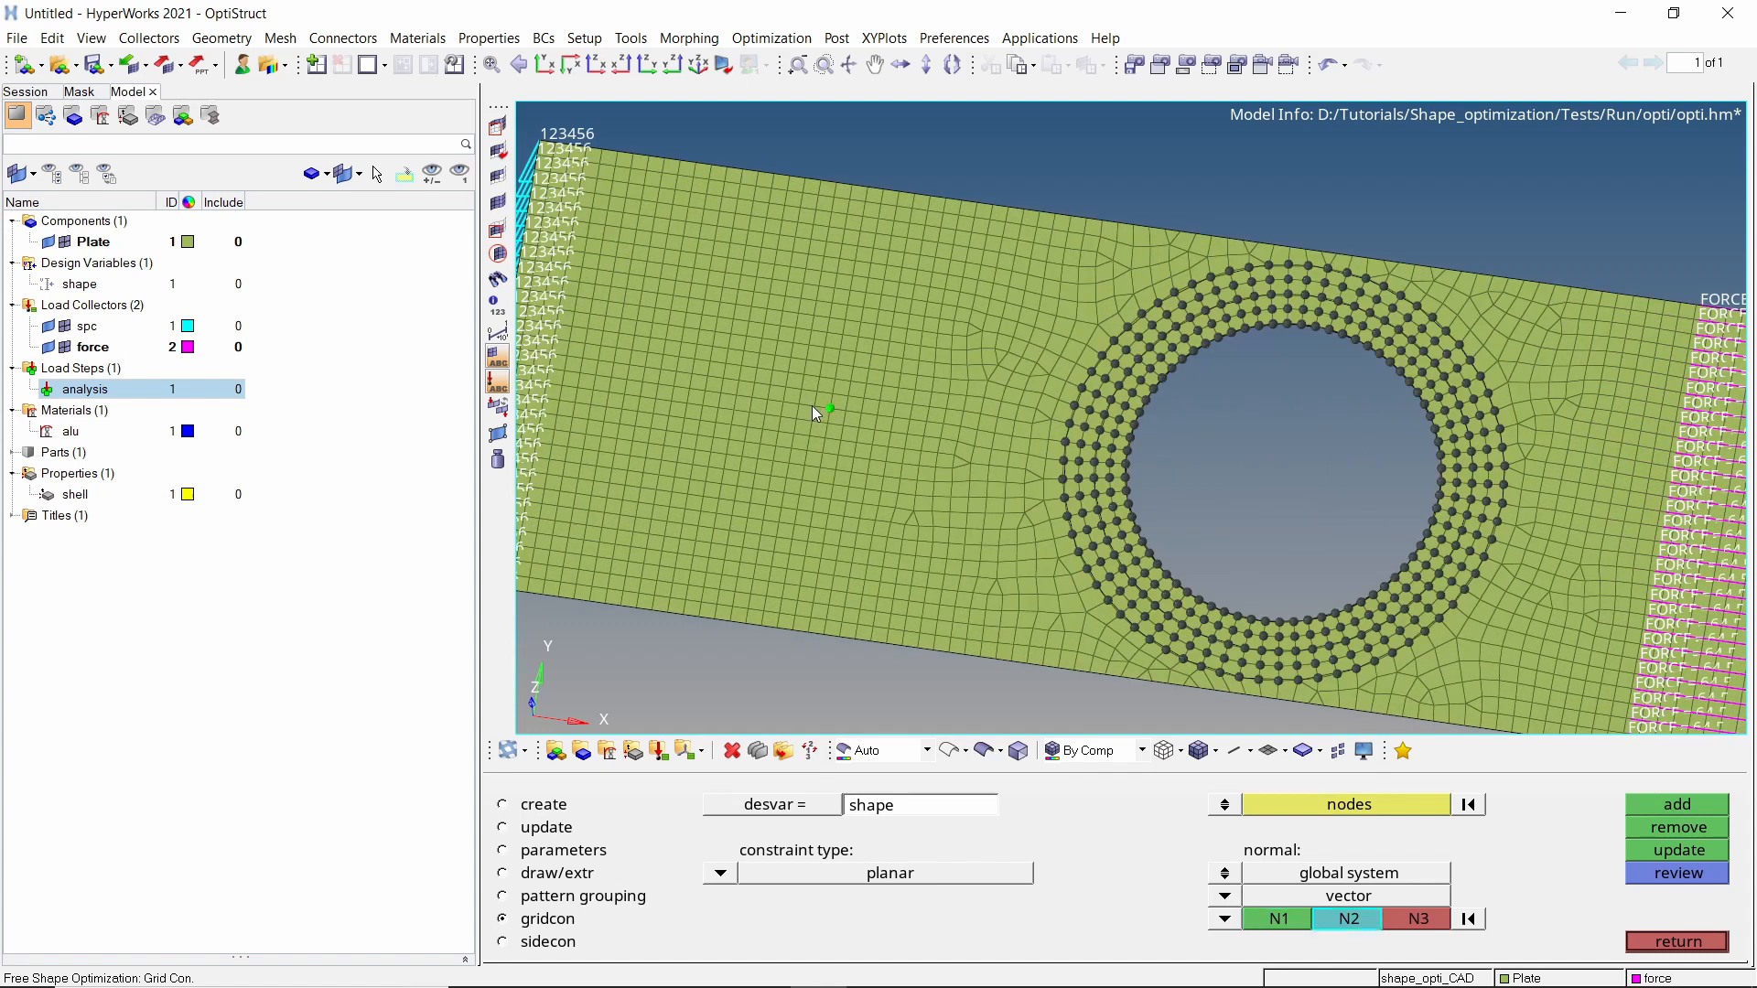
click(751, 399)
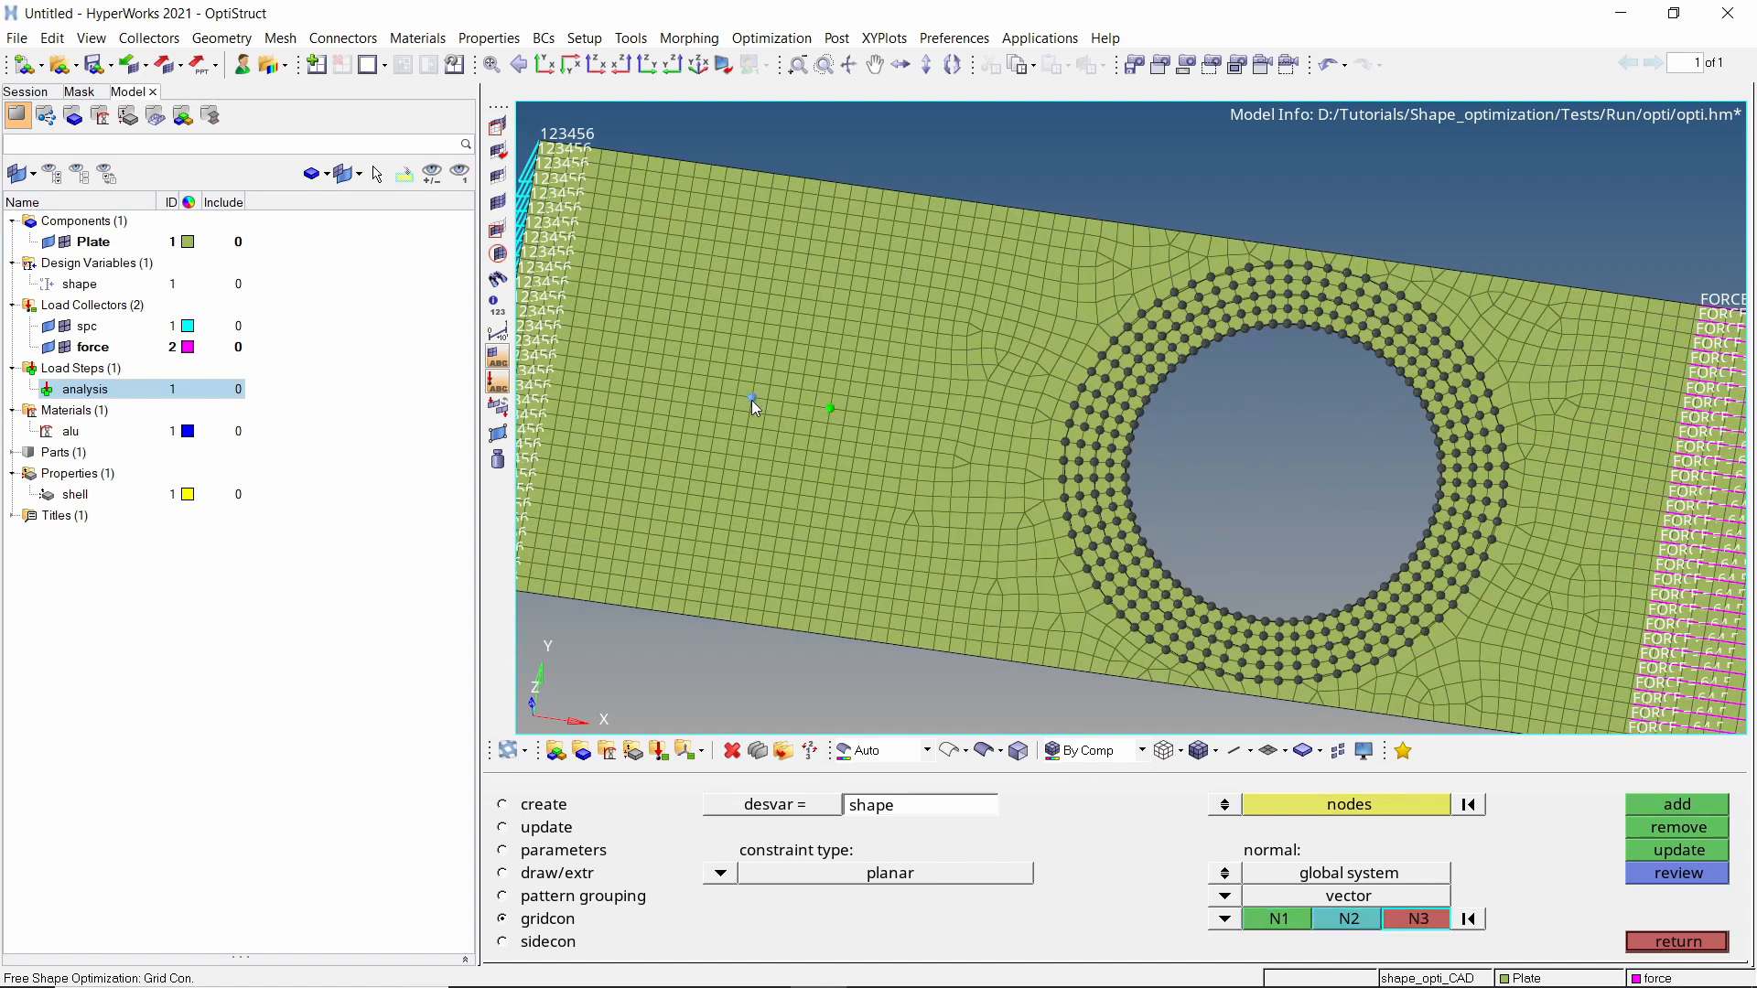
click(742, 456)
click(1654, 803)
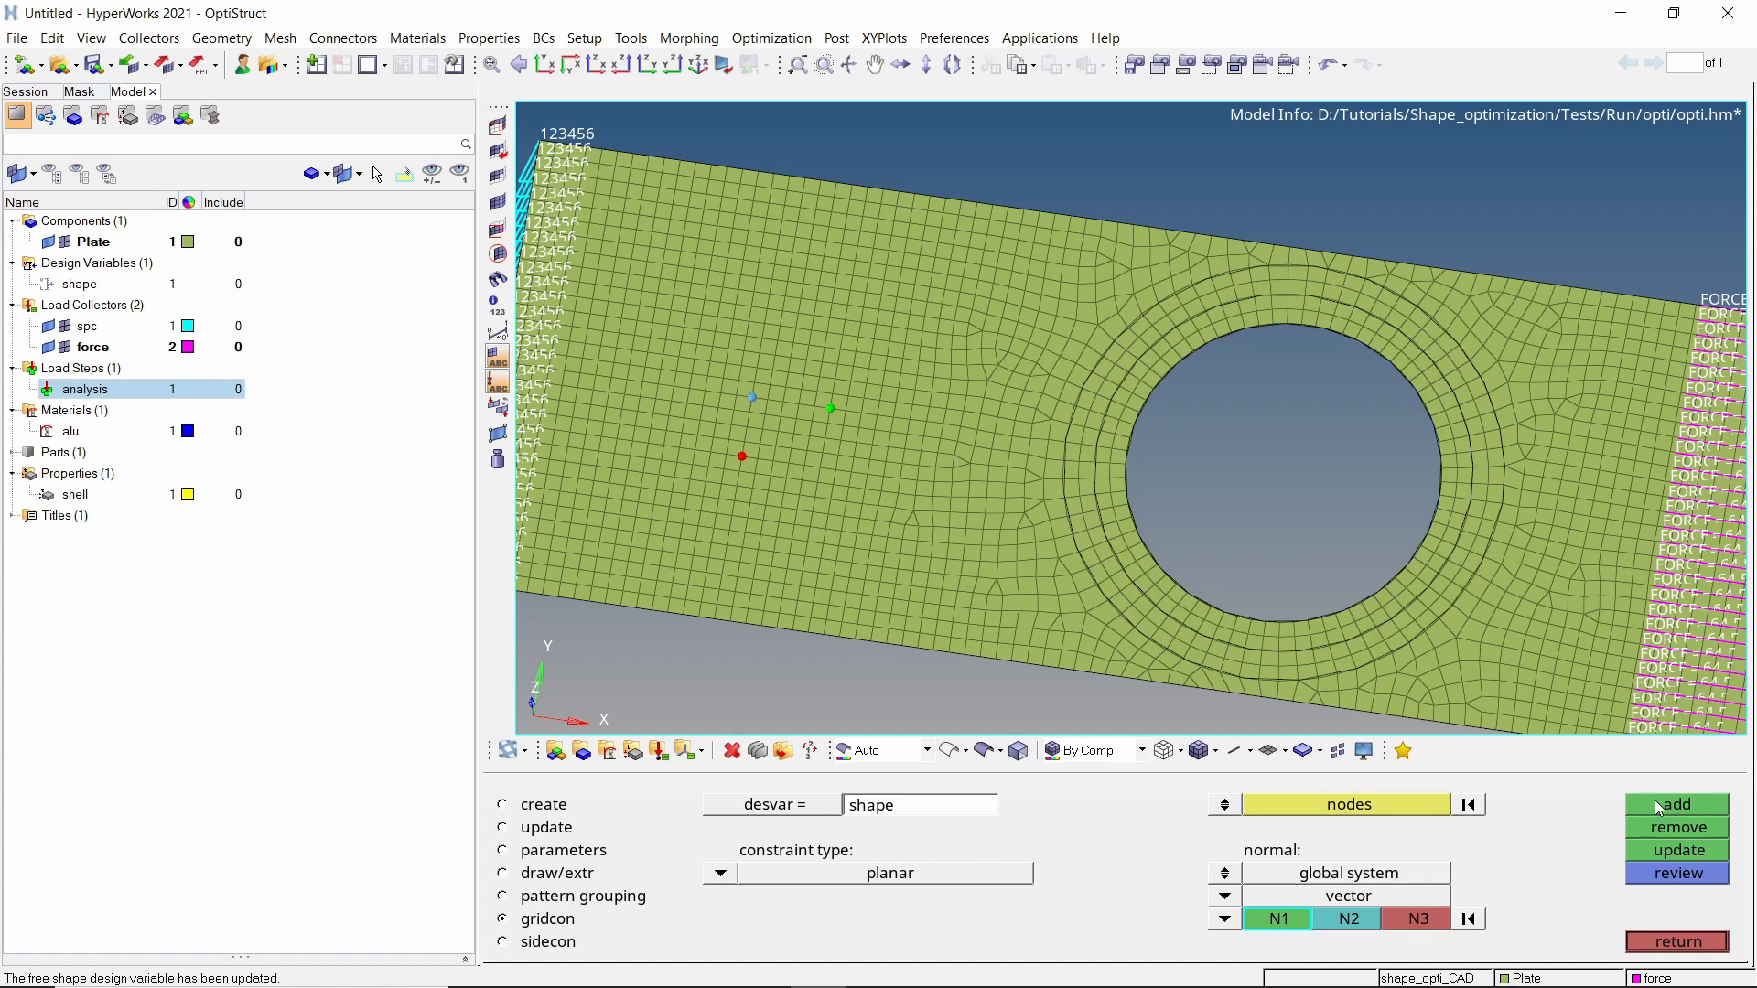
click(1667, 943)
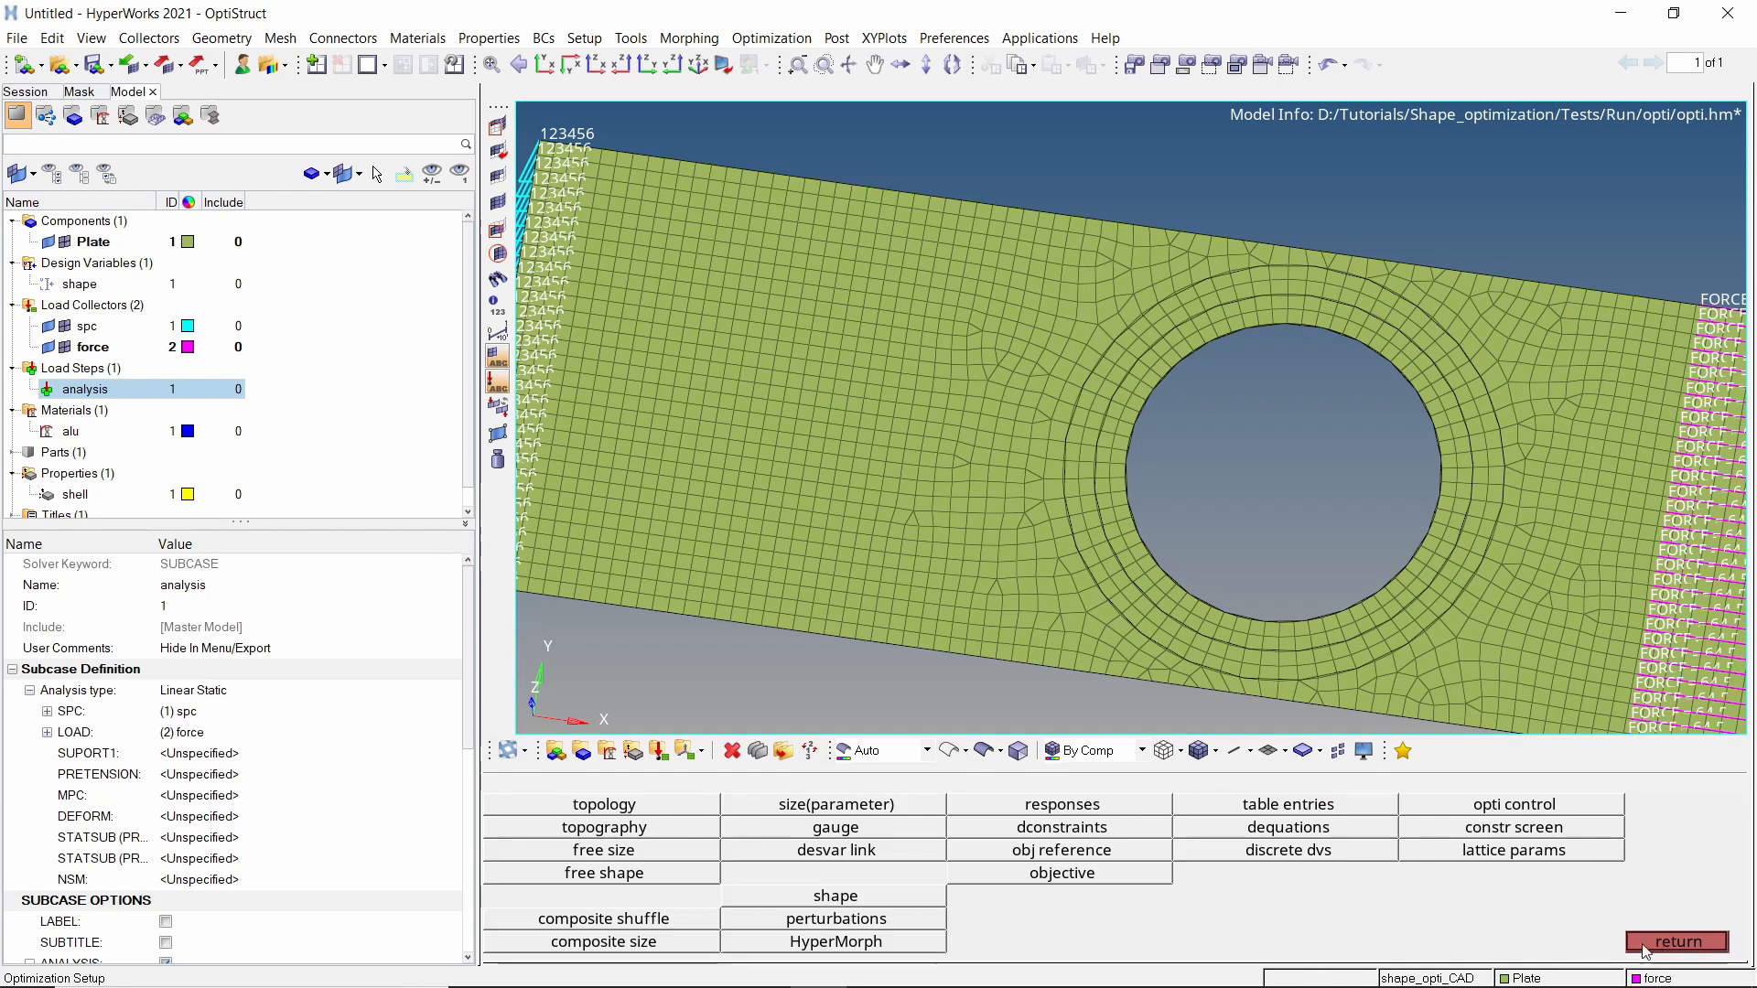
Define a new optimization response named stress with the static stress response type.
click(1046, 807)
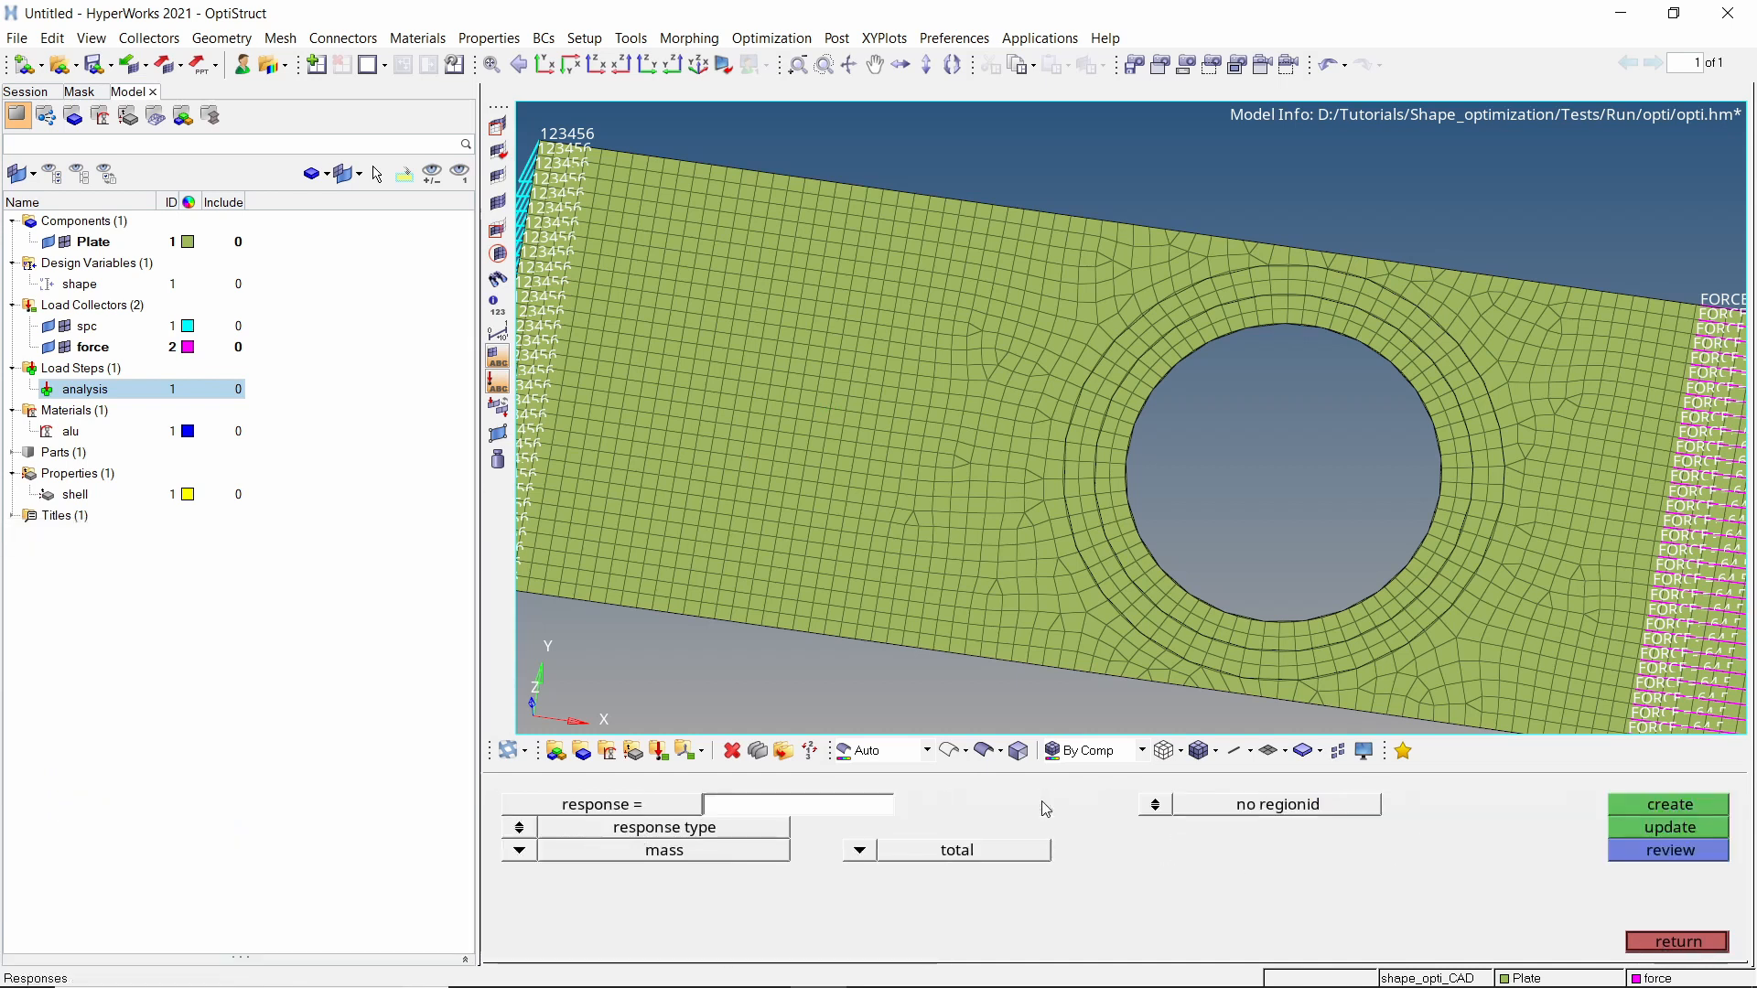
click(881, 805)
text(stress)
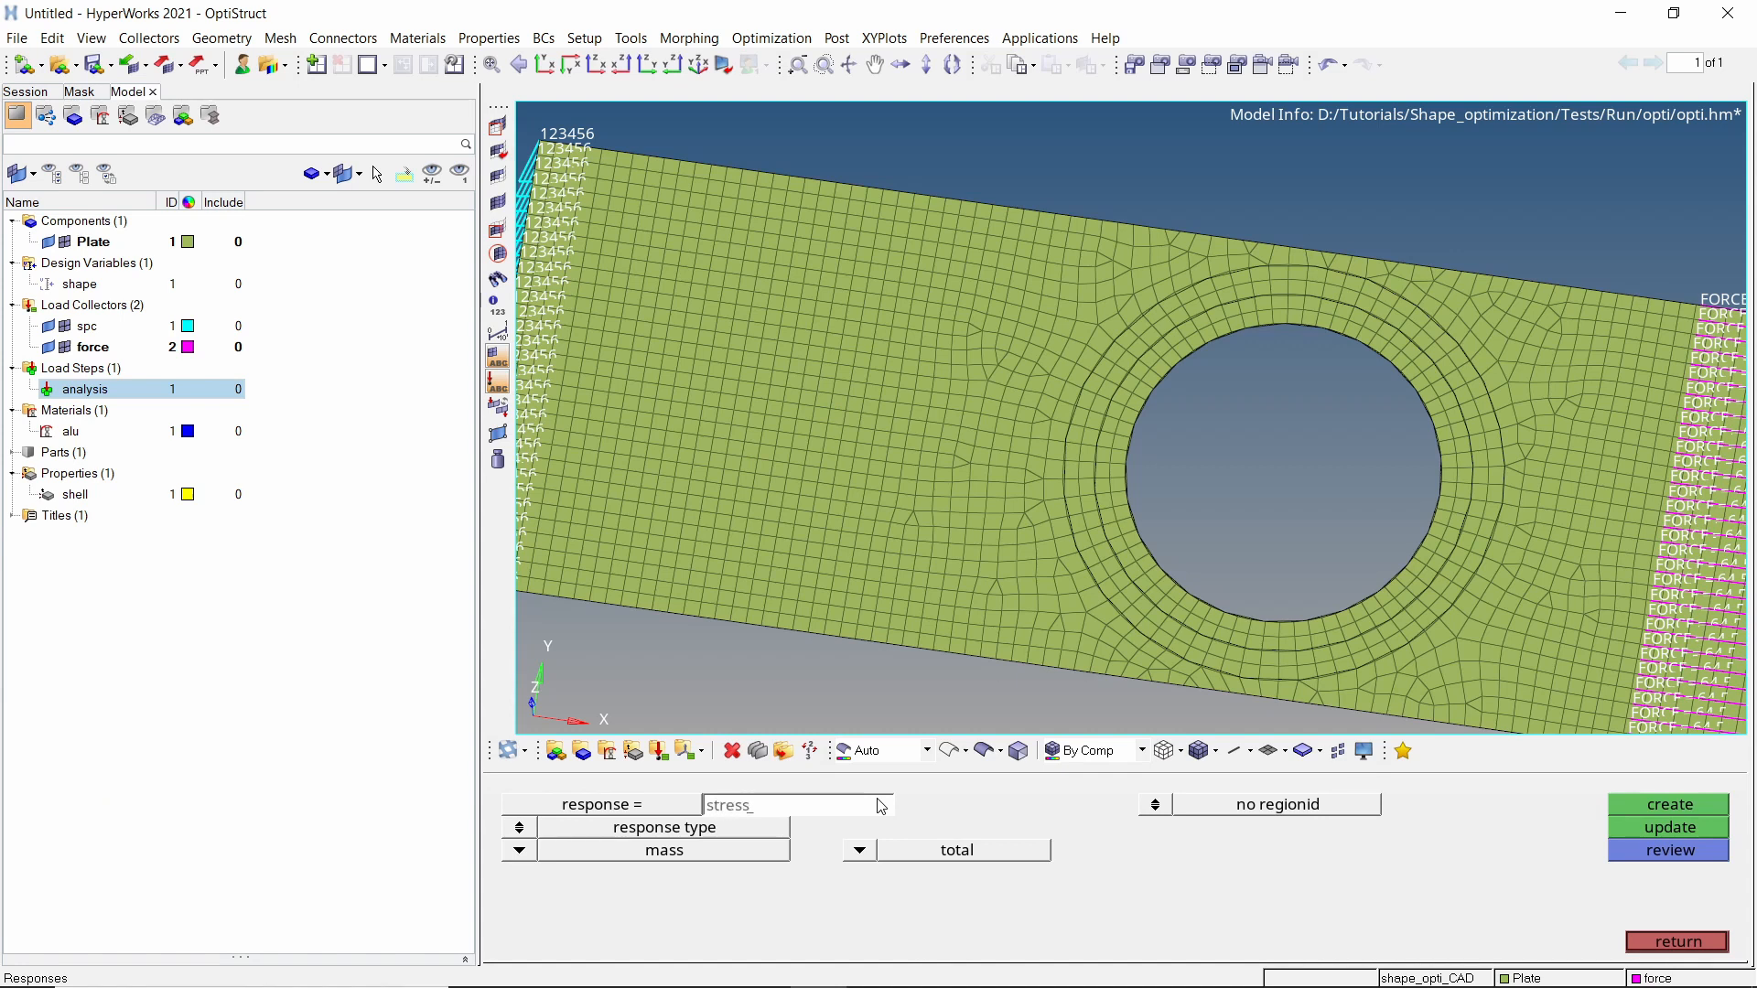
key(Return)
click(527, 854)
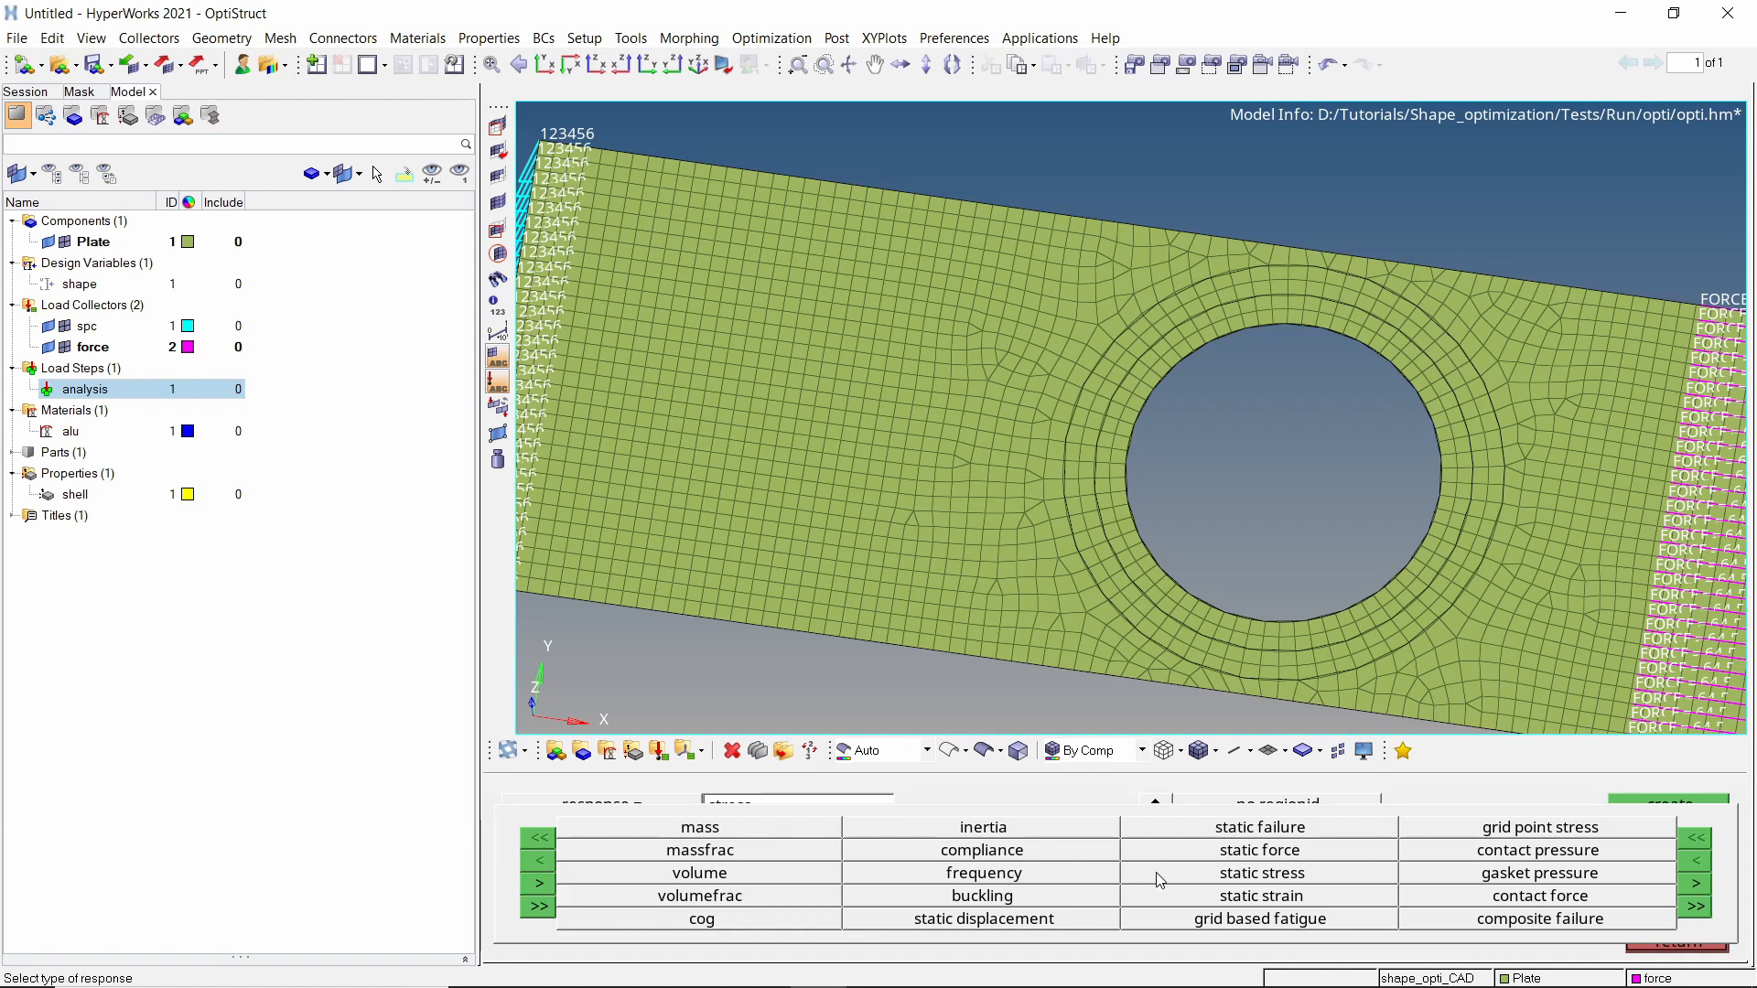
click(1160, 881)
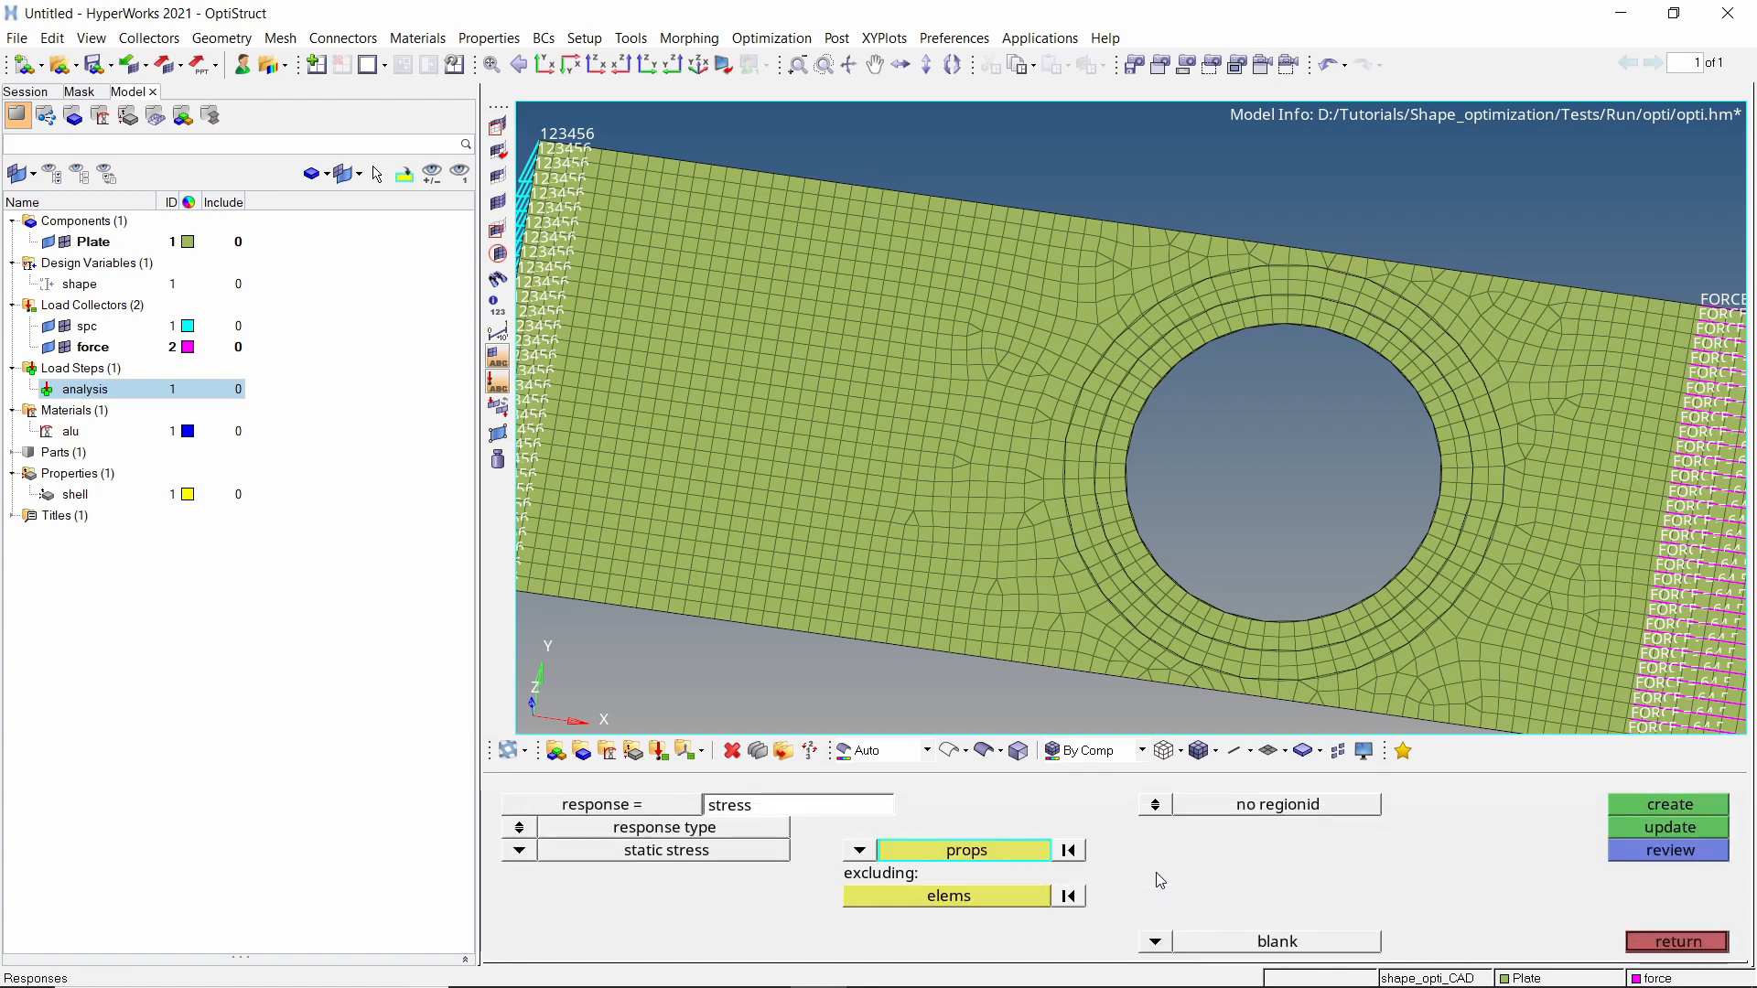
Assign the shell property to the stress response and create it with von Mises stress on both surfaces.
click(1003, 849)
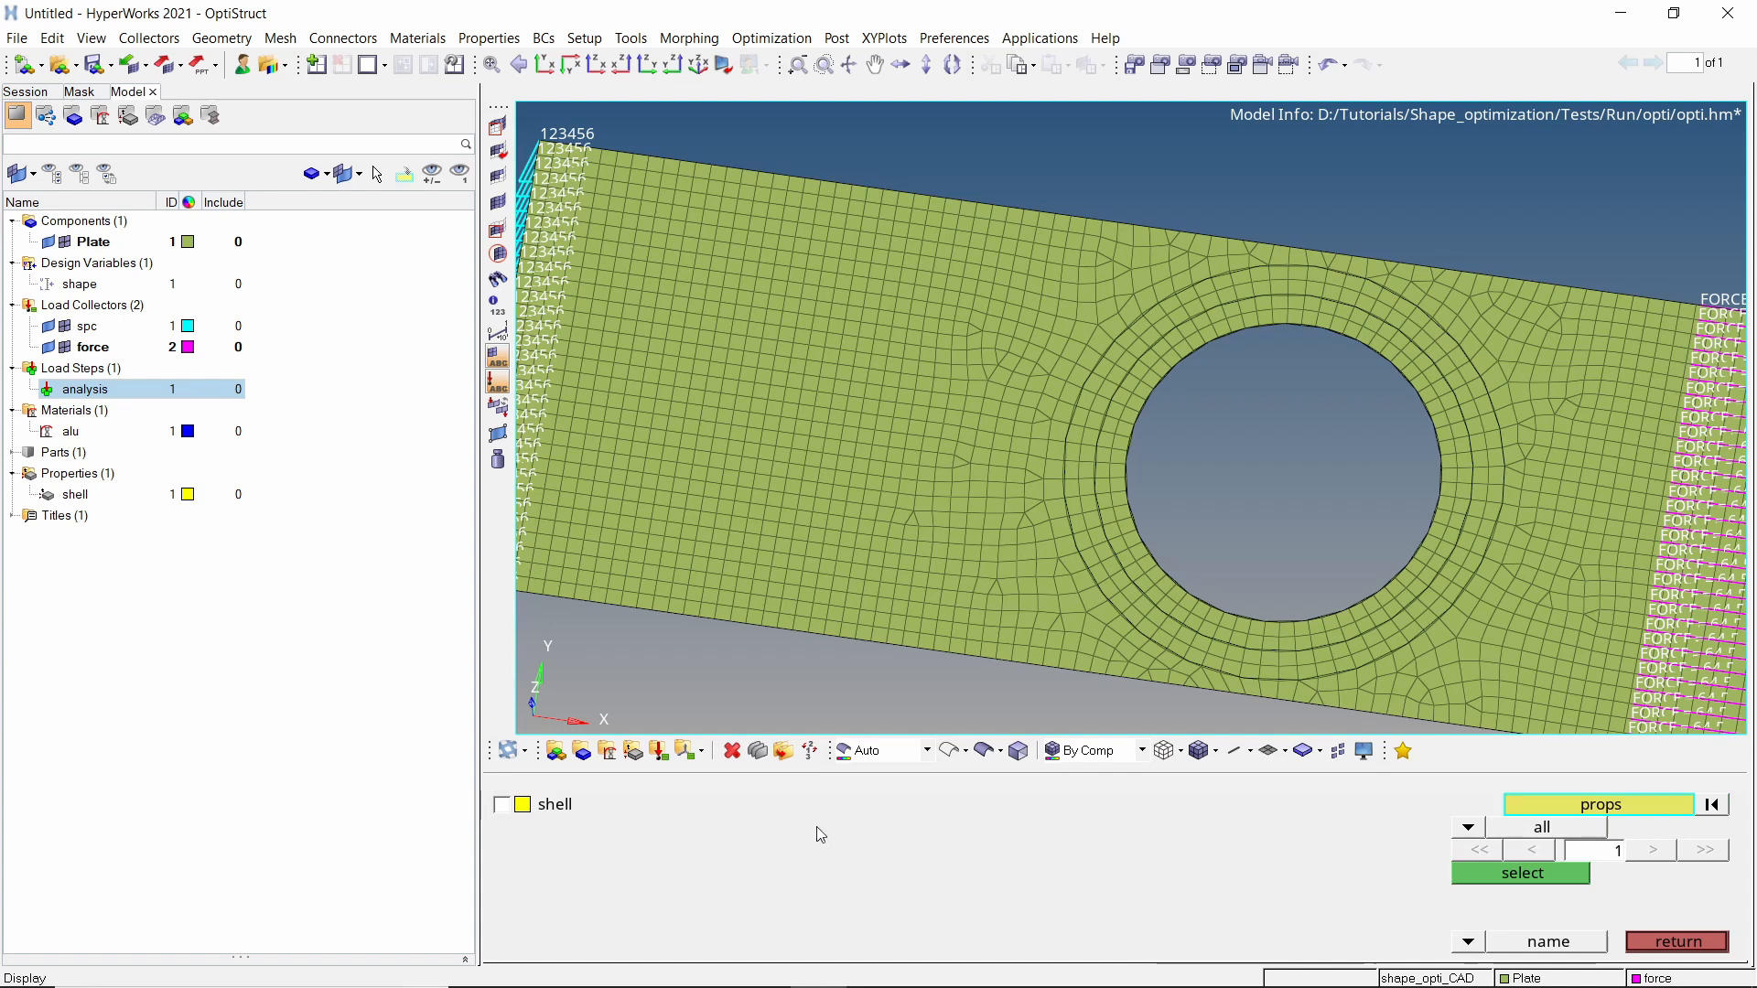
click(502, 805)
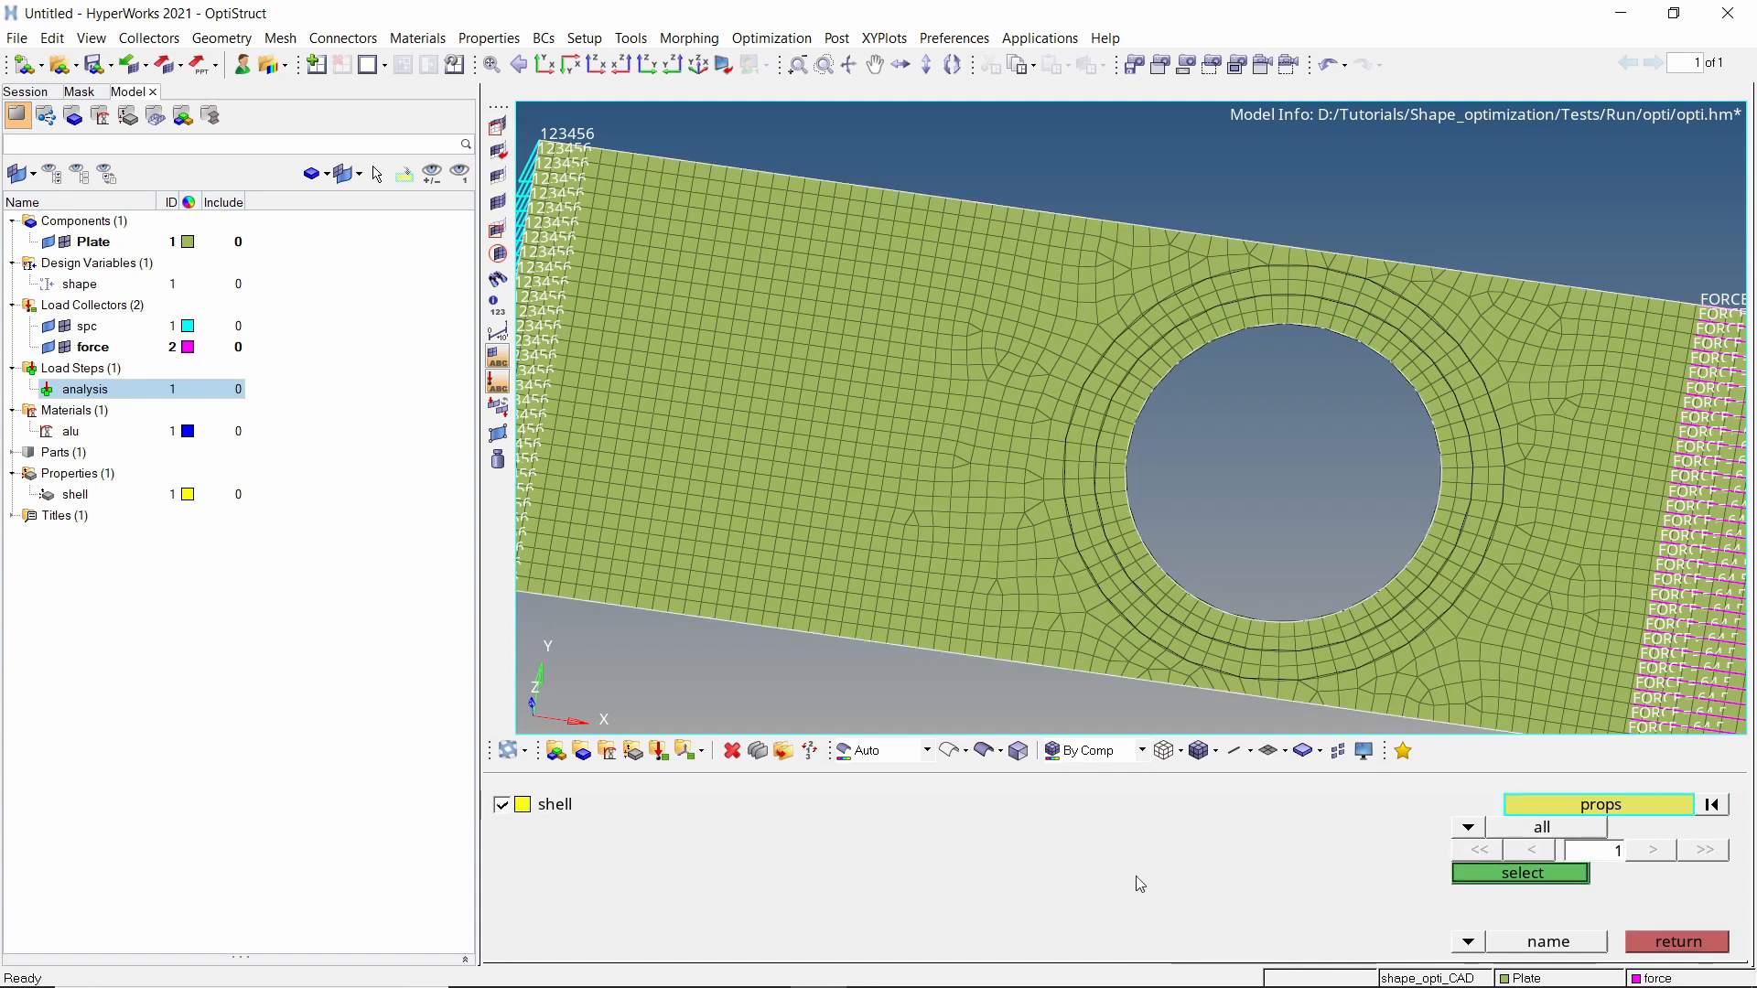
click(1505, 876)
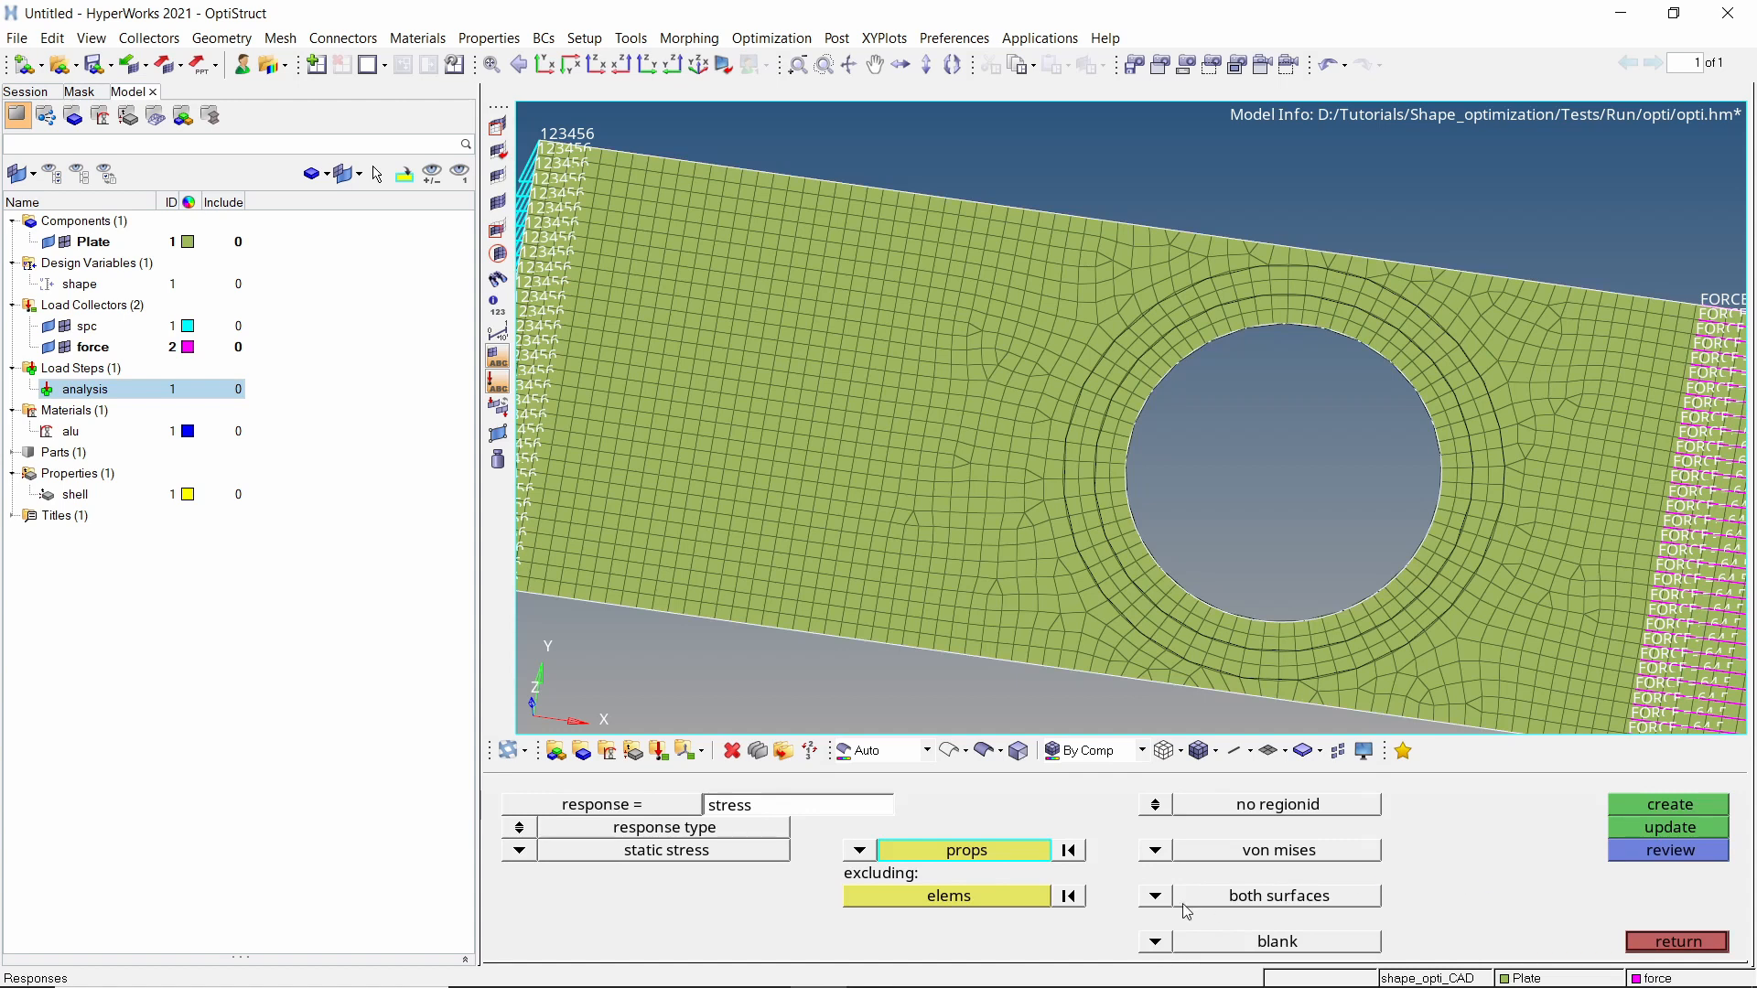
click(1153, 898)
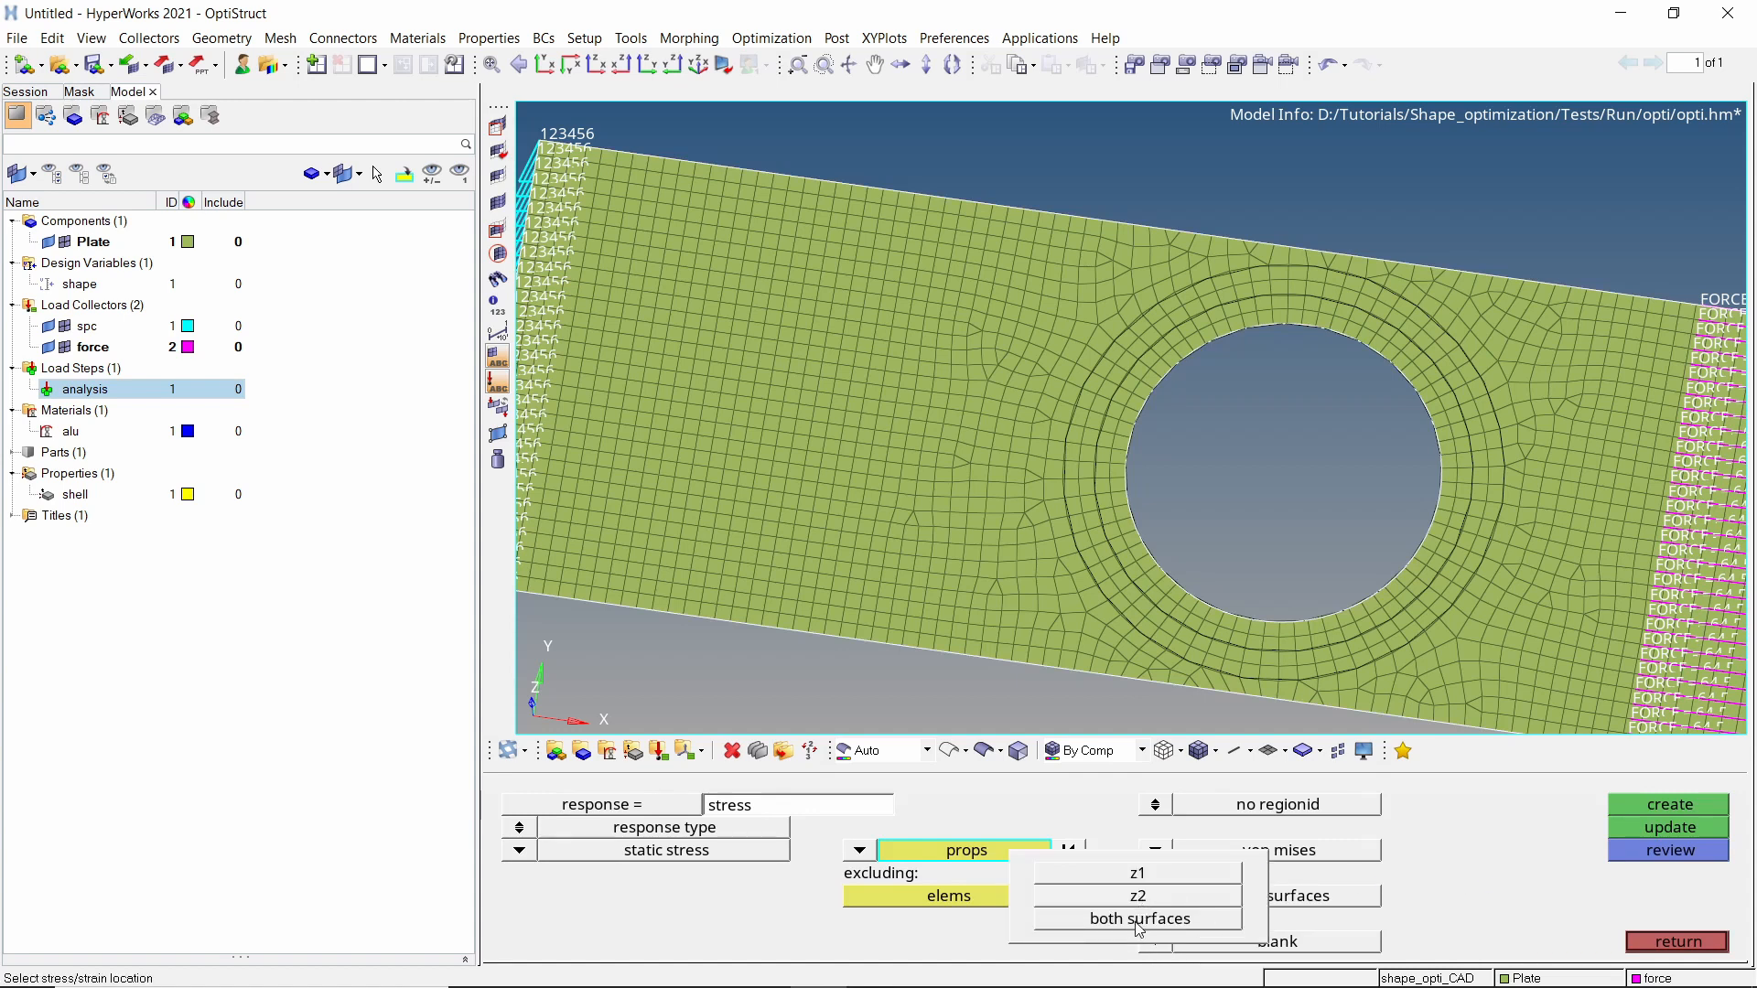
click(1140, 919)
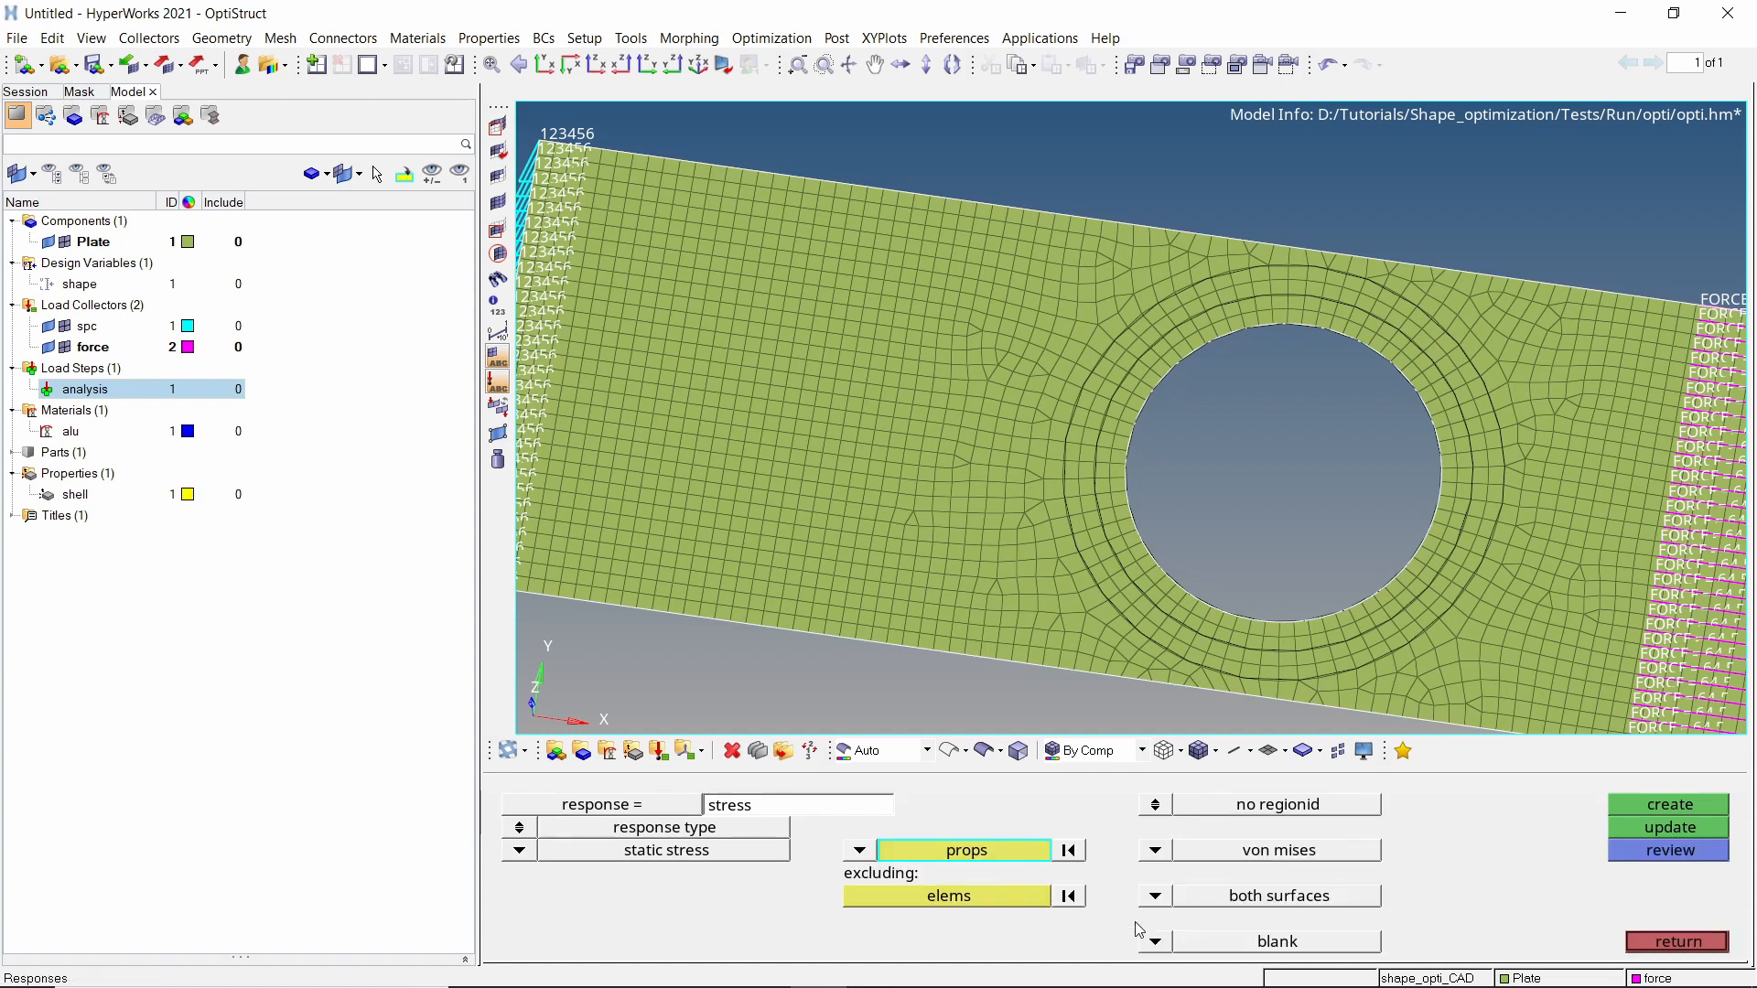
click(1629, 807)
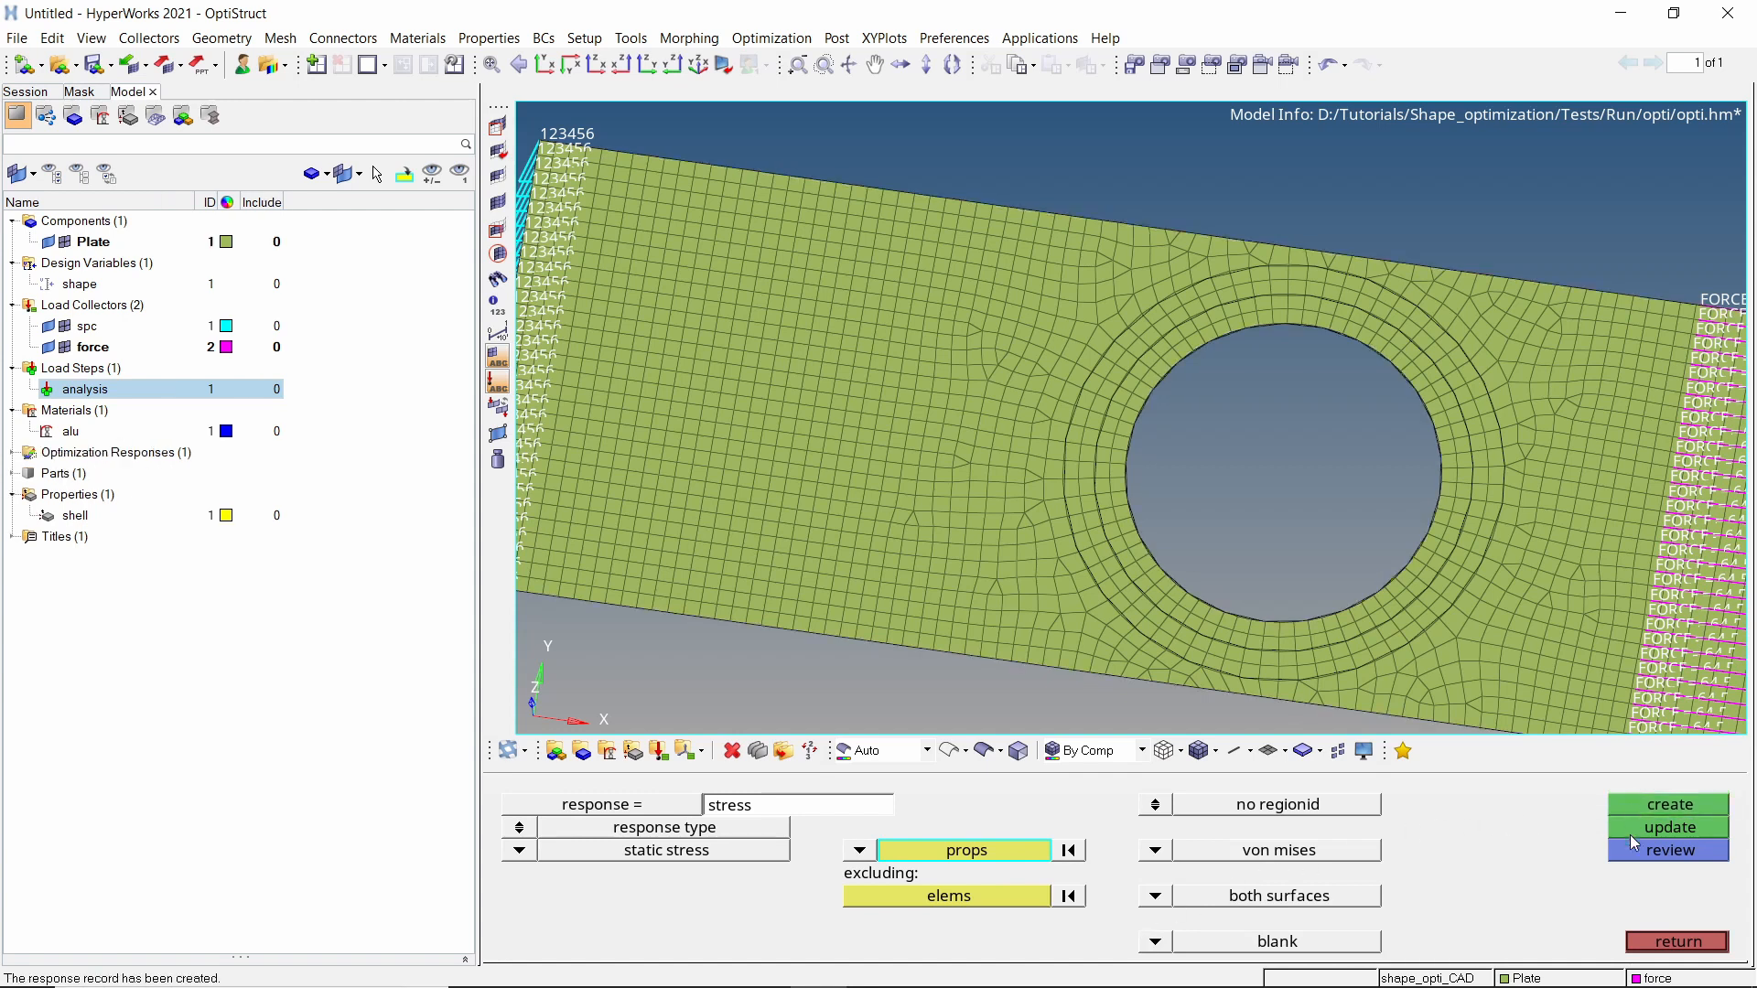
click(1638, 946)
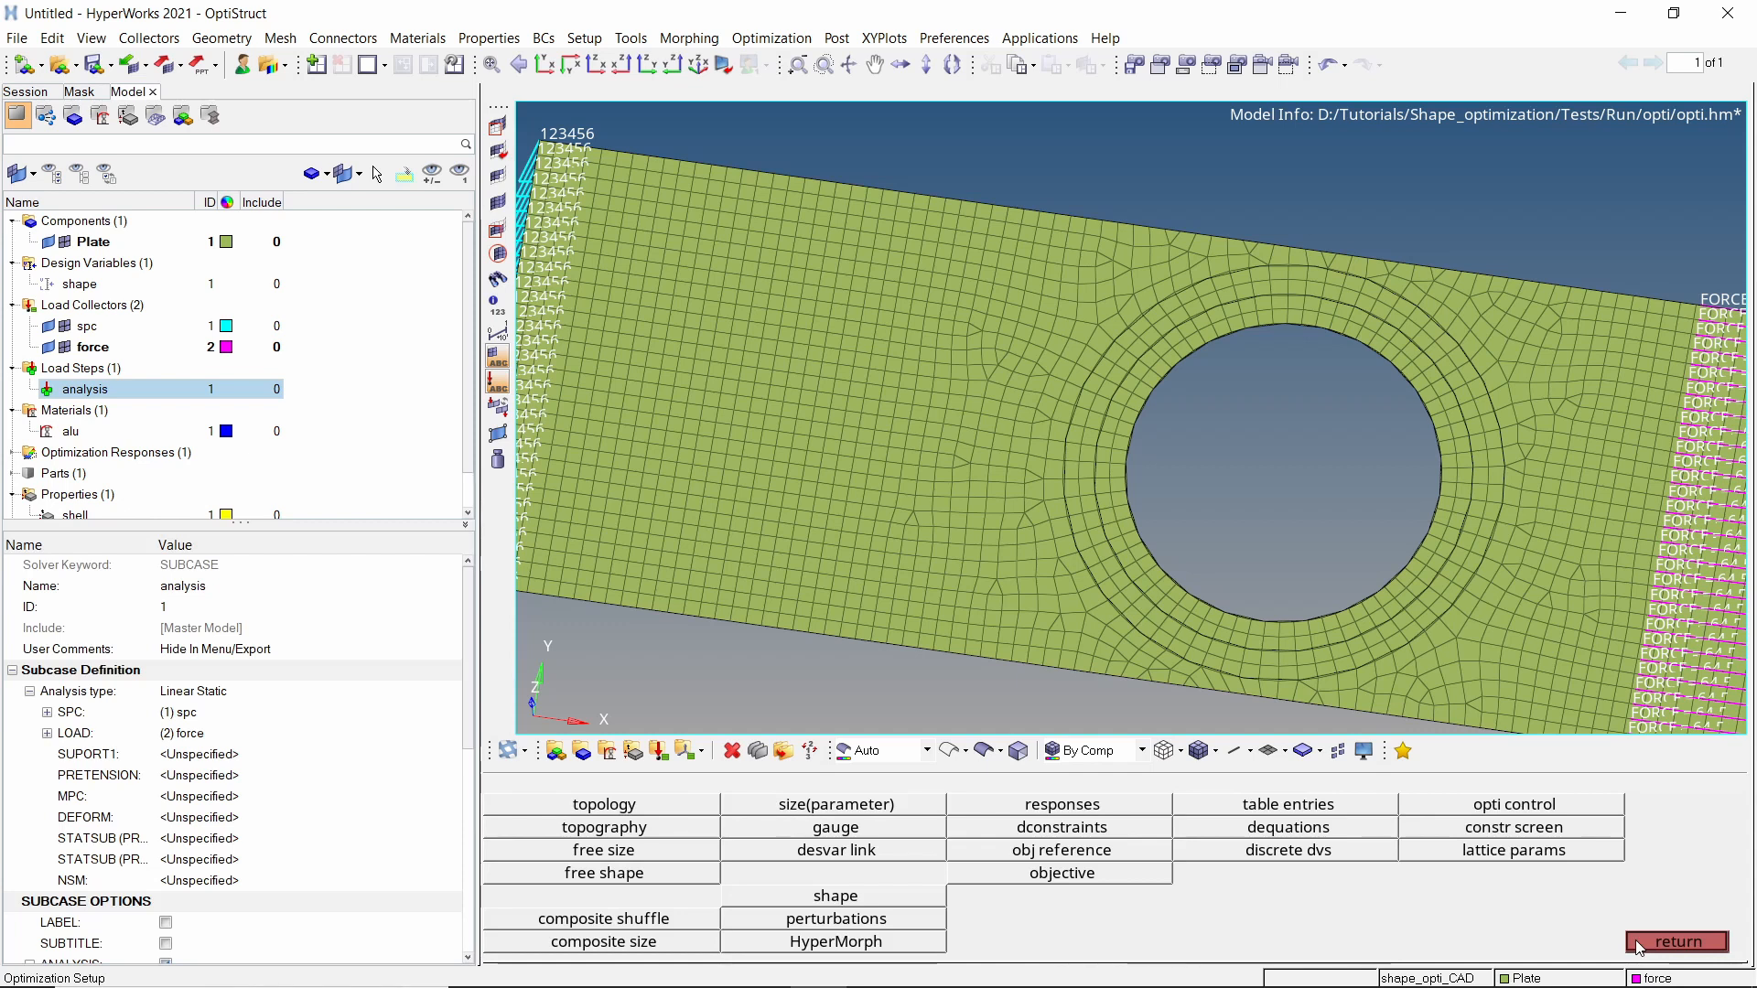
Create an objective reference named stress_ref for the stress response with a positive reference of 1.000.
click(1124, 853)
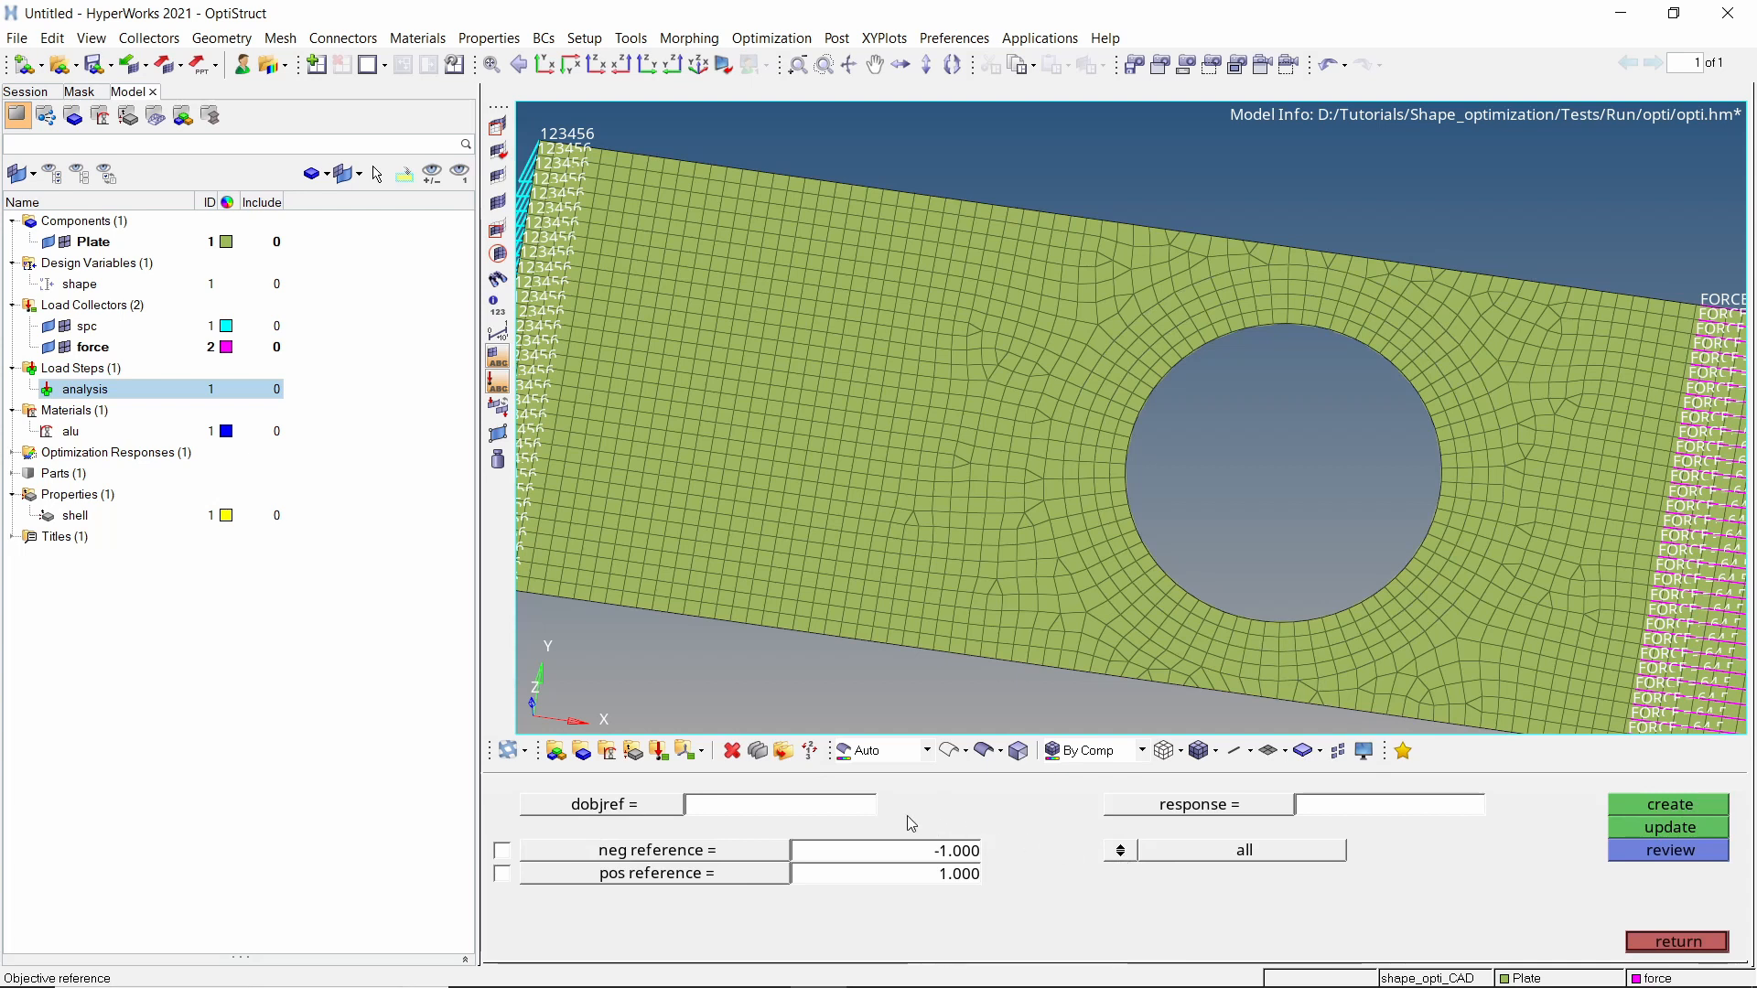
click(846, 810)
text(st)
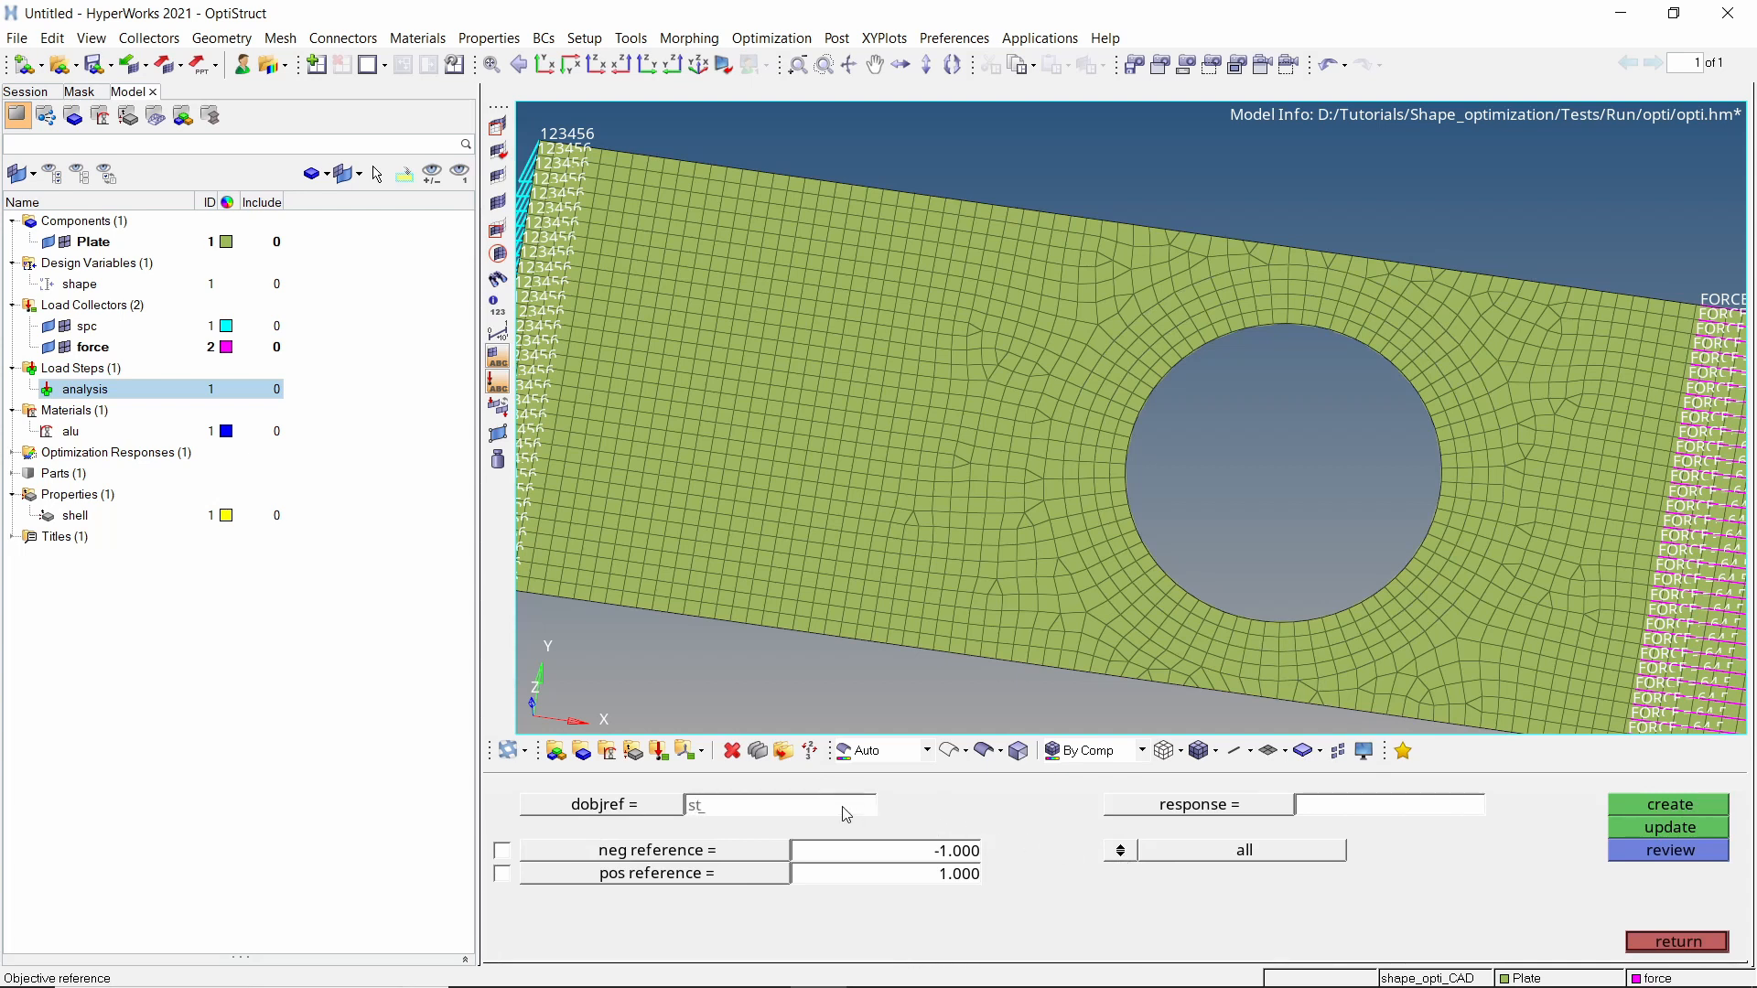
text(ress_ref)
key(Return)
click(1167, 811)
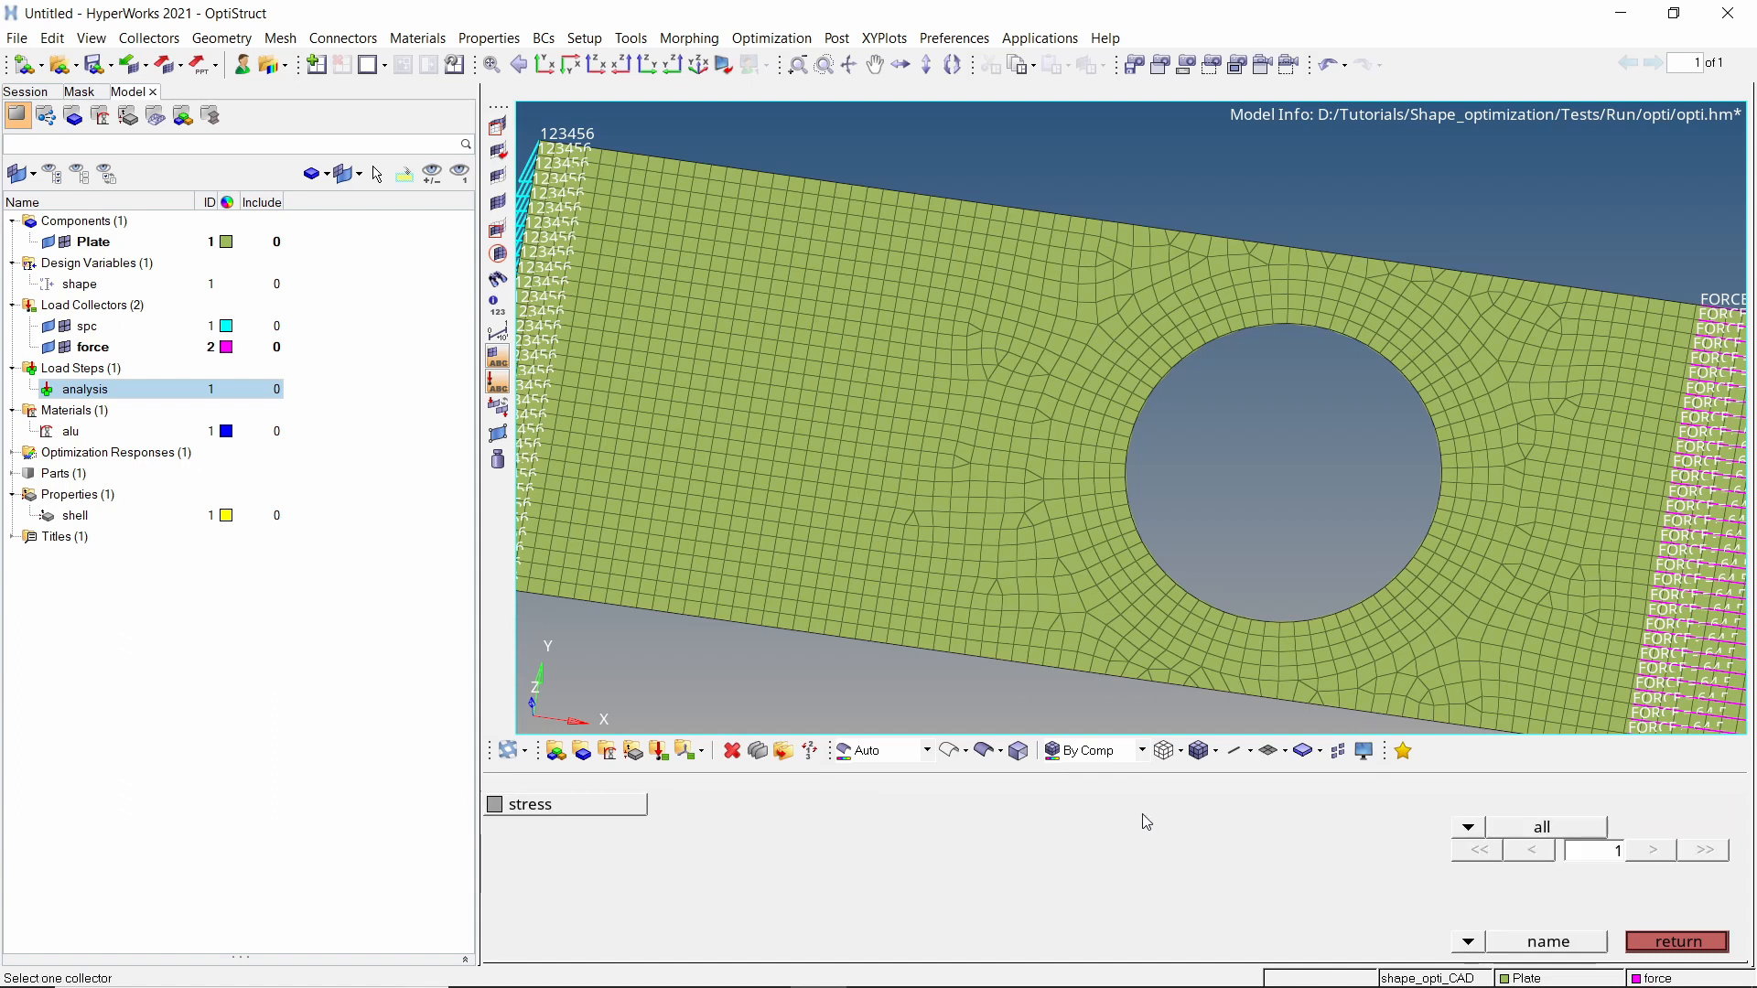
click(540, 805)
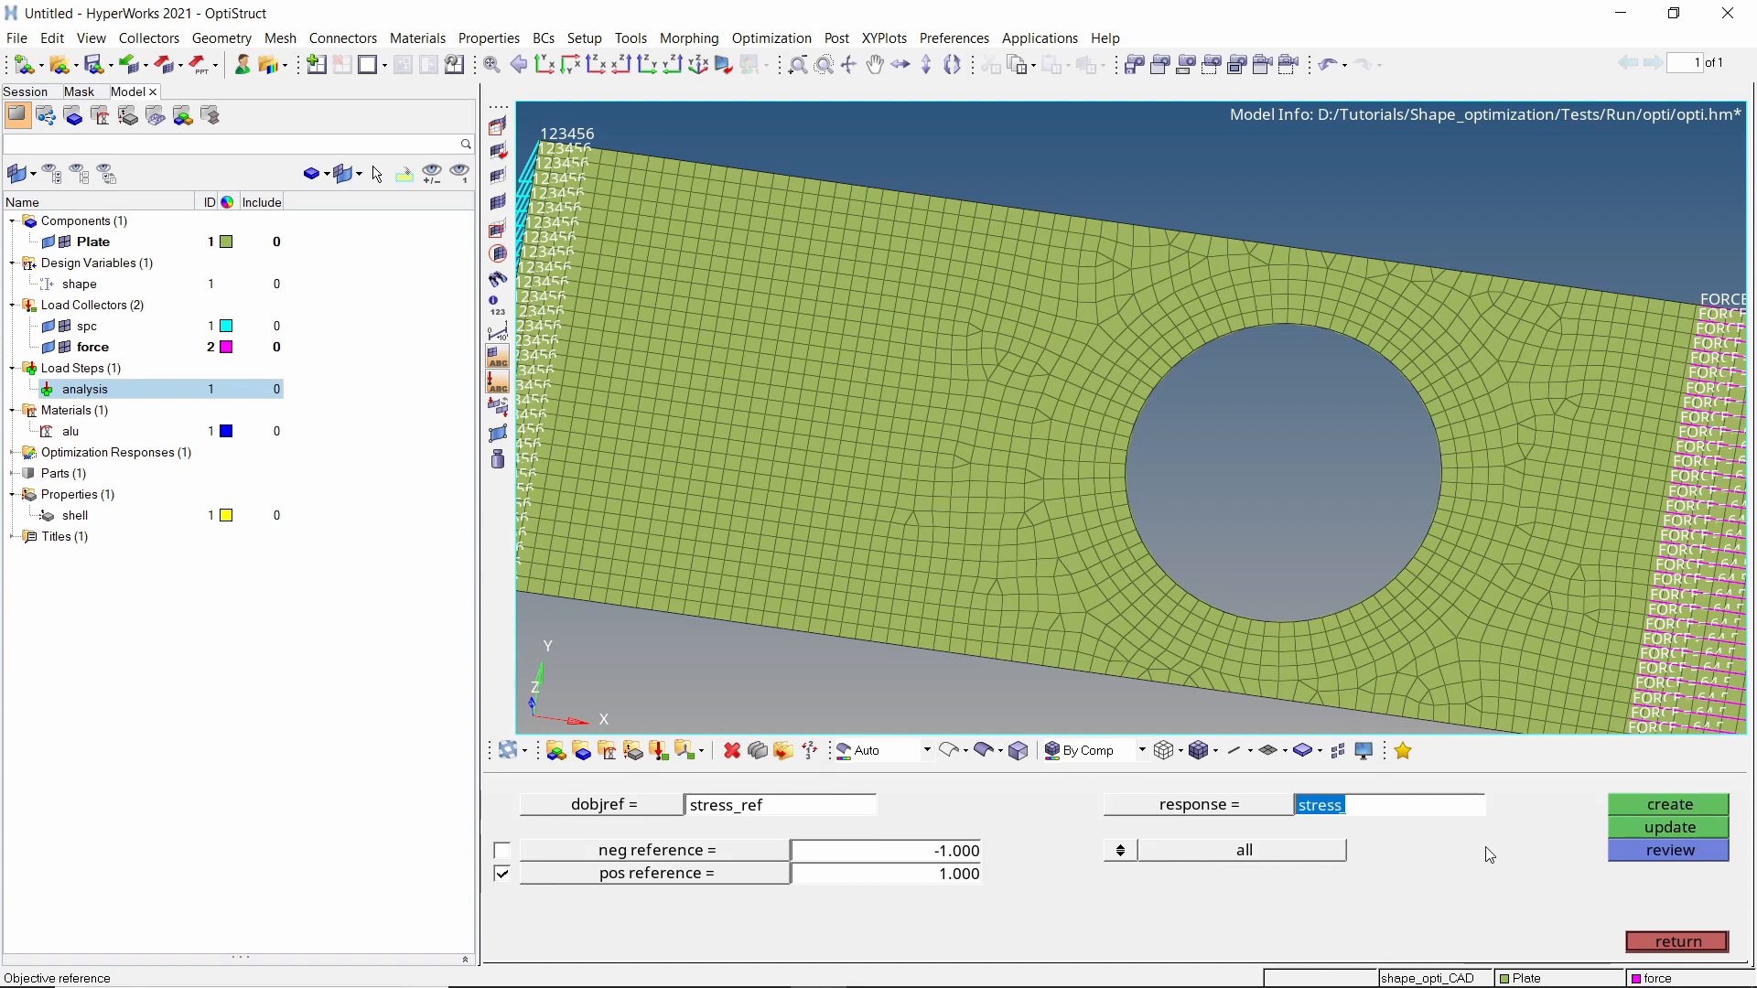
click(1669, 804)
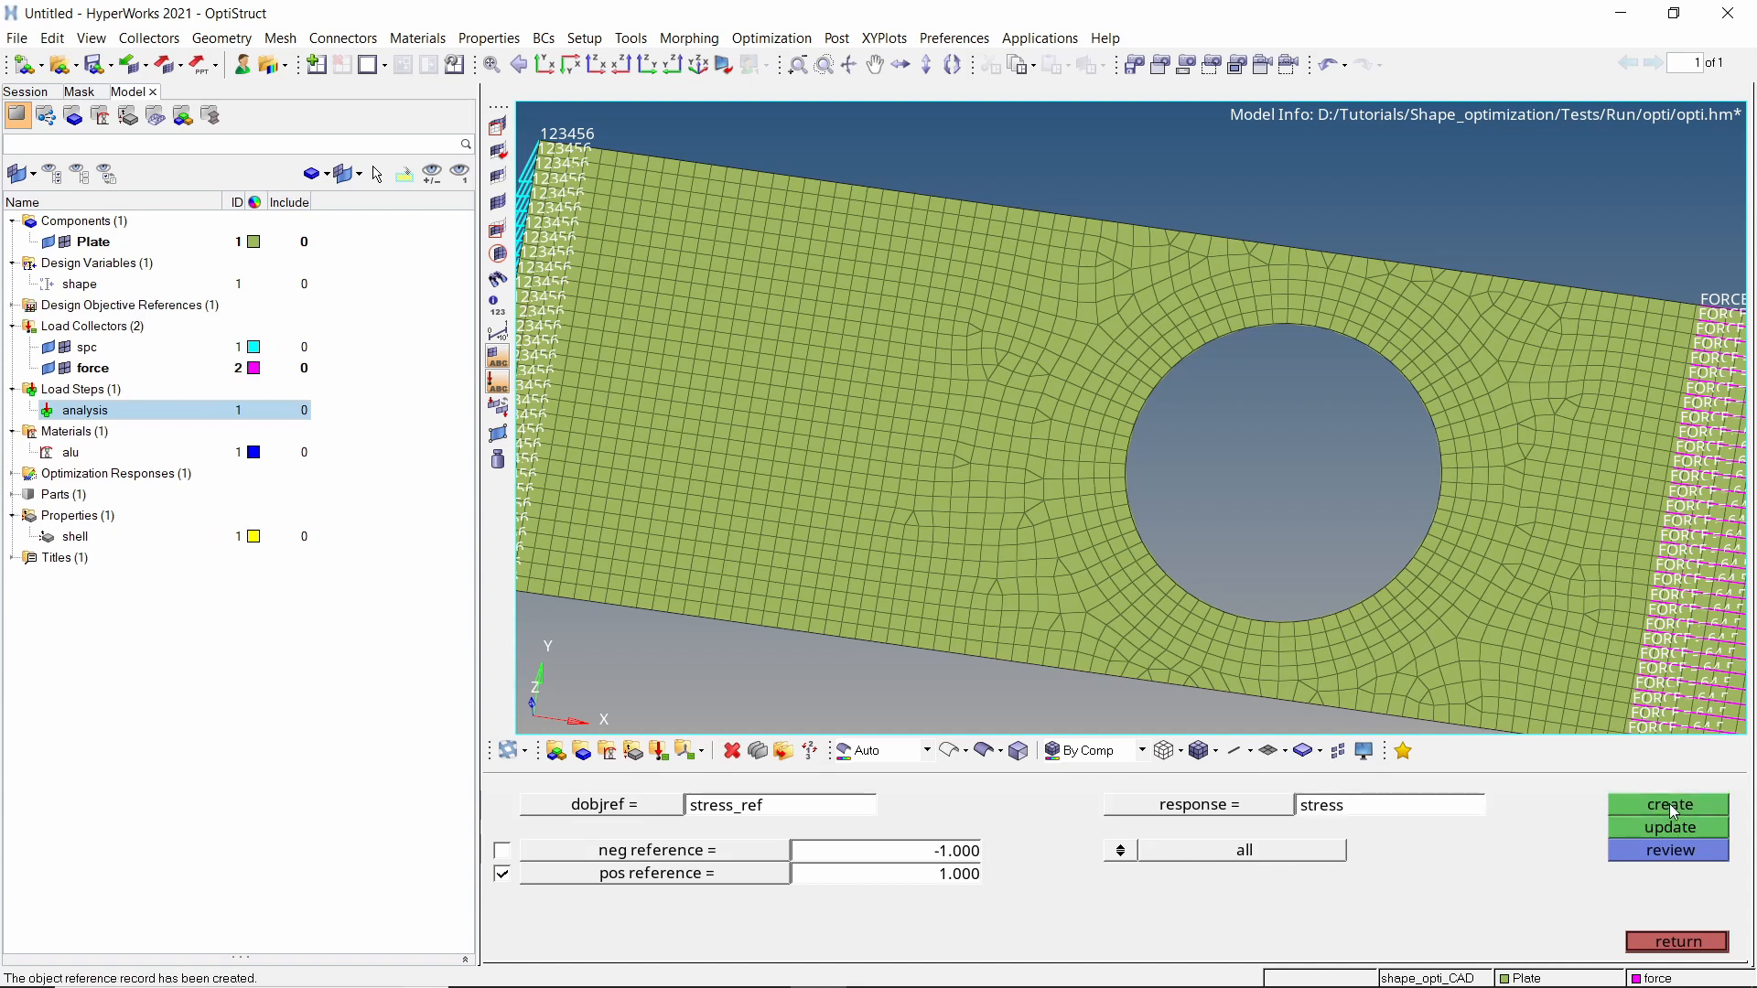
click(1669, 943)
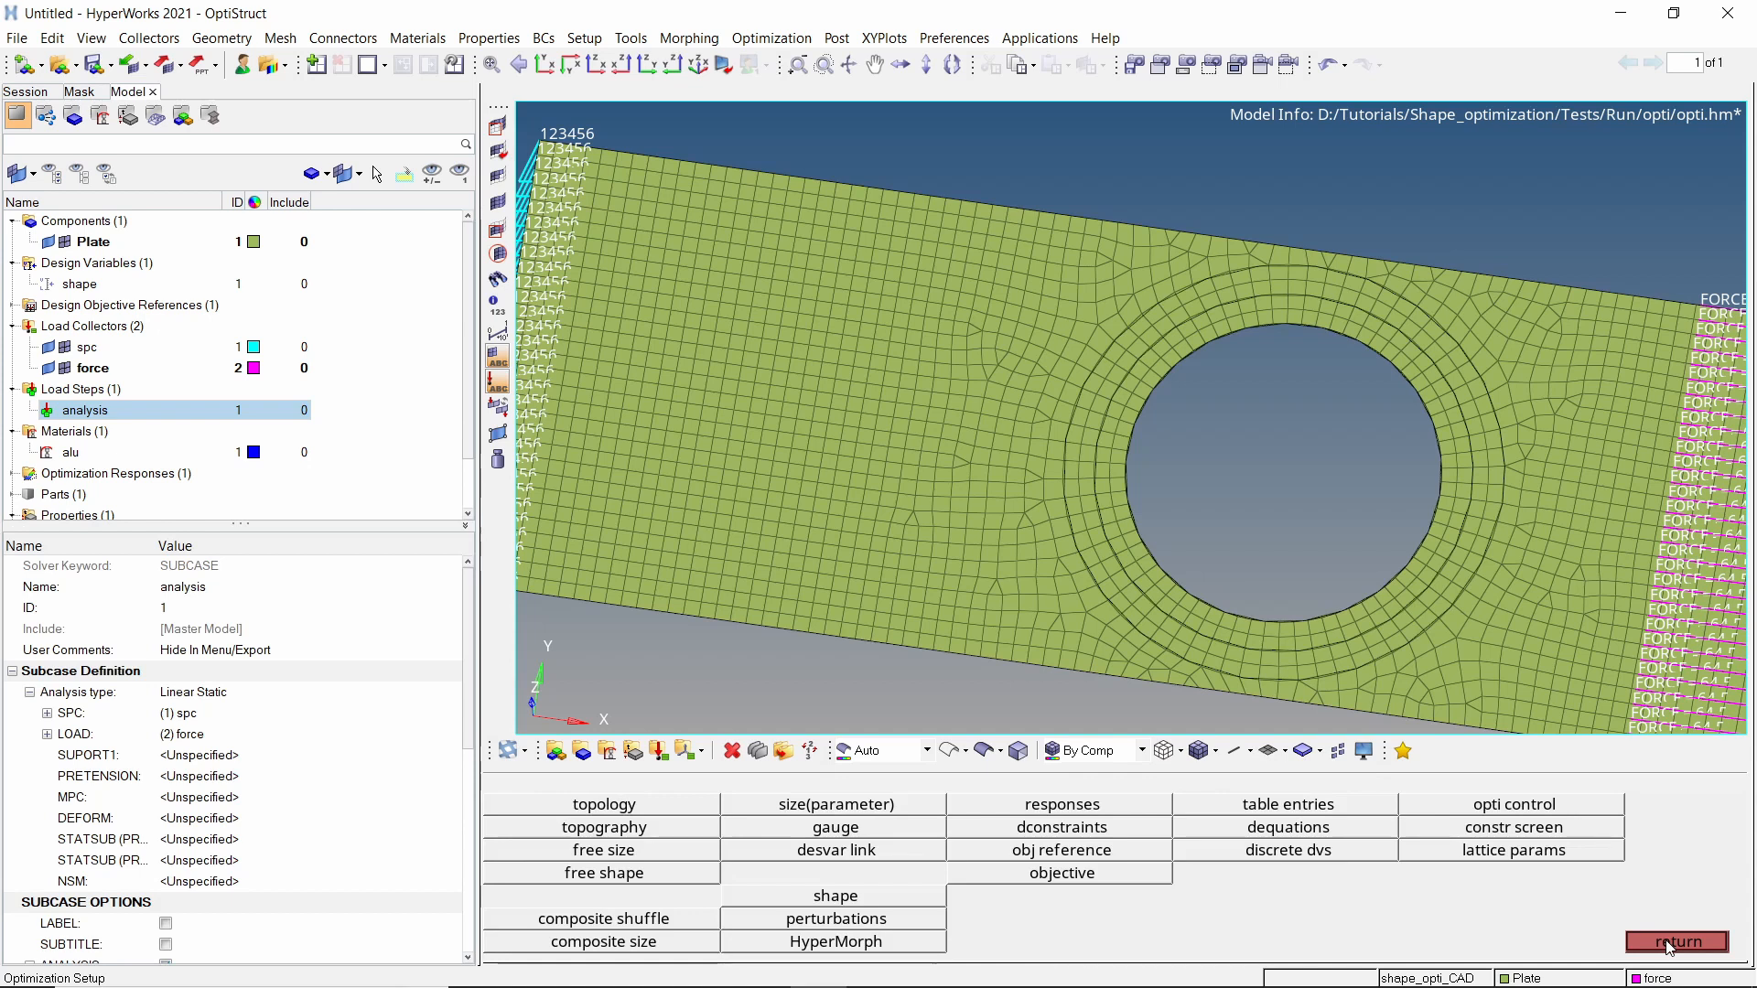
Create a maxmin optimization objective using the stress_ref objective reference and leave the optimization setup.
click(1116, 875)
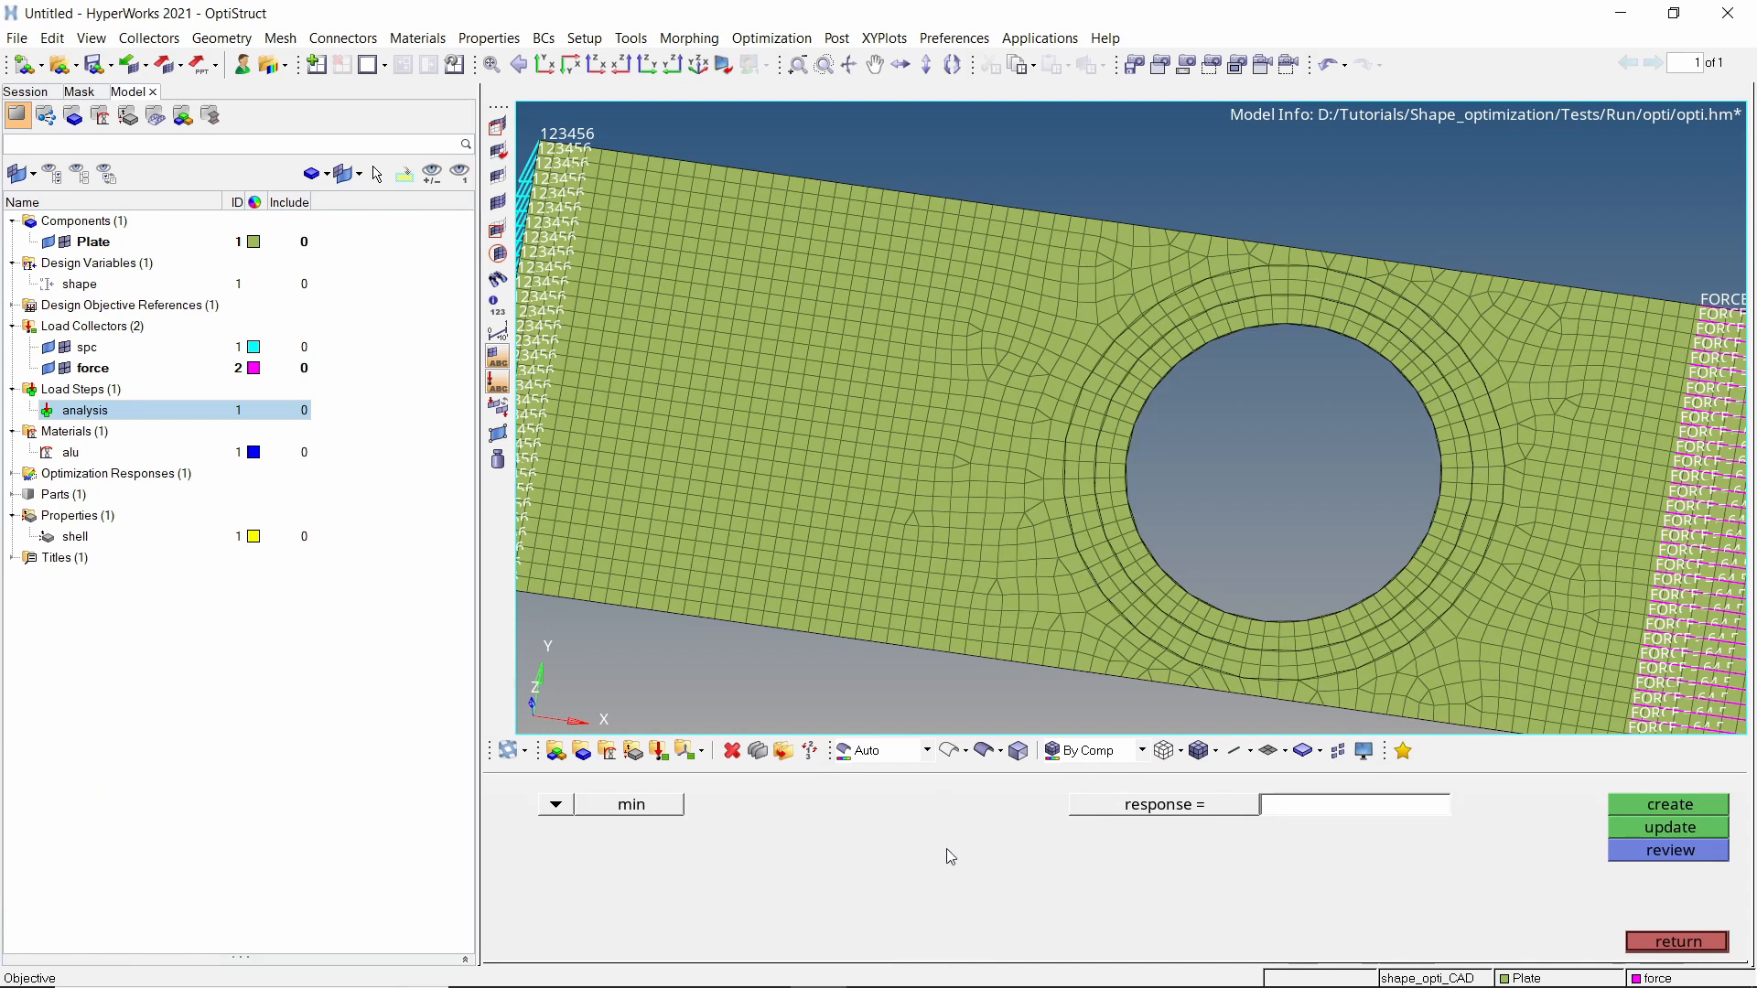
click(573, 805)
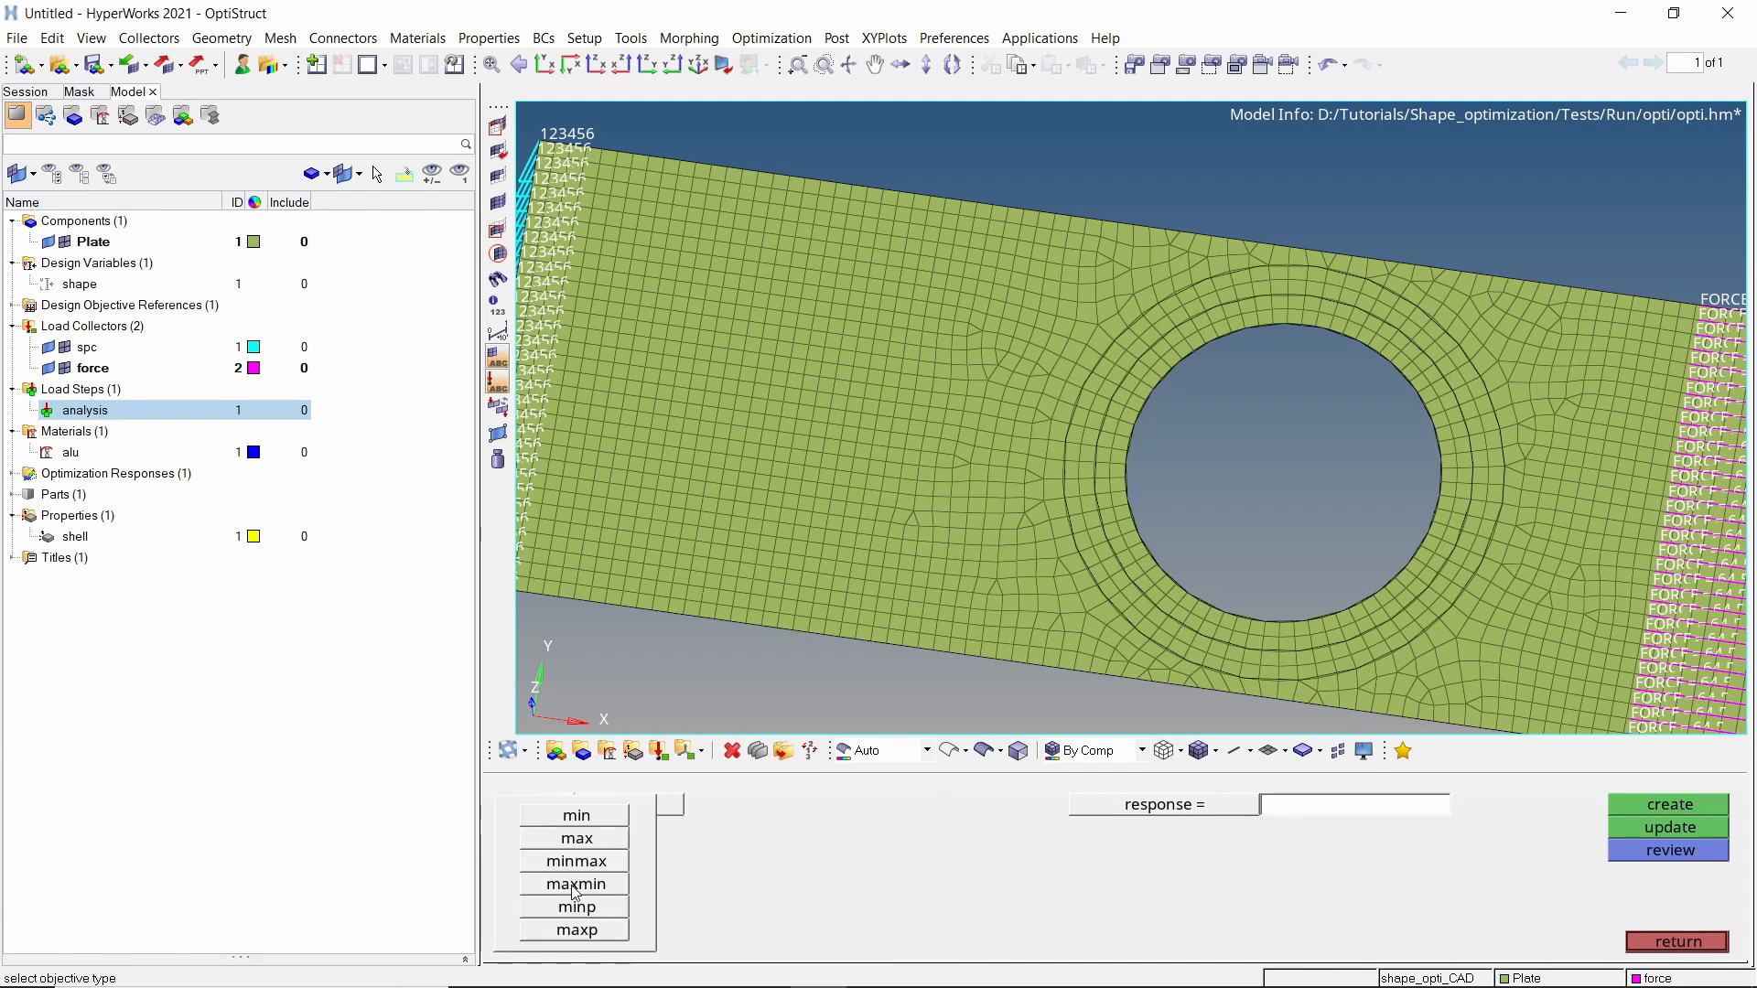
click(575, 885)
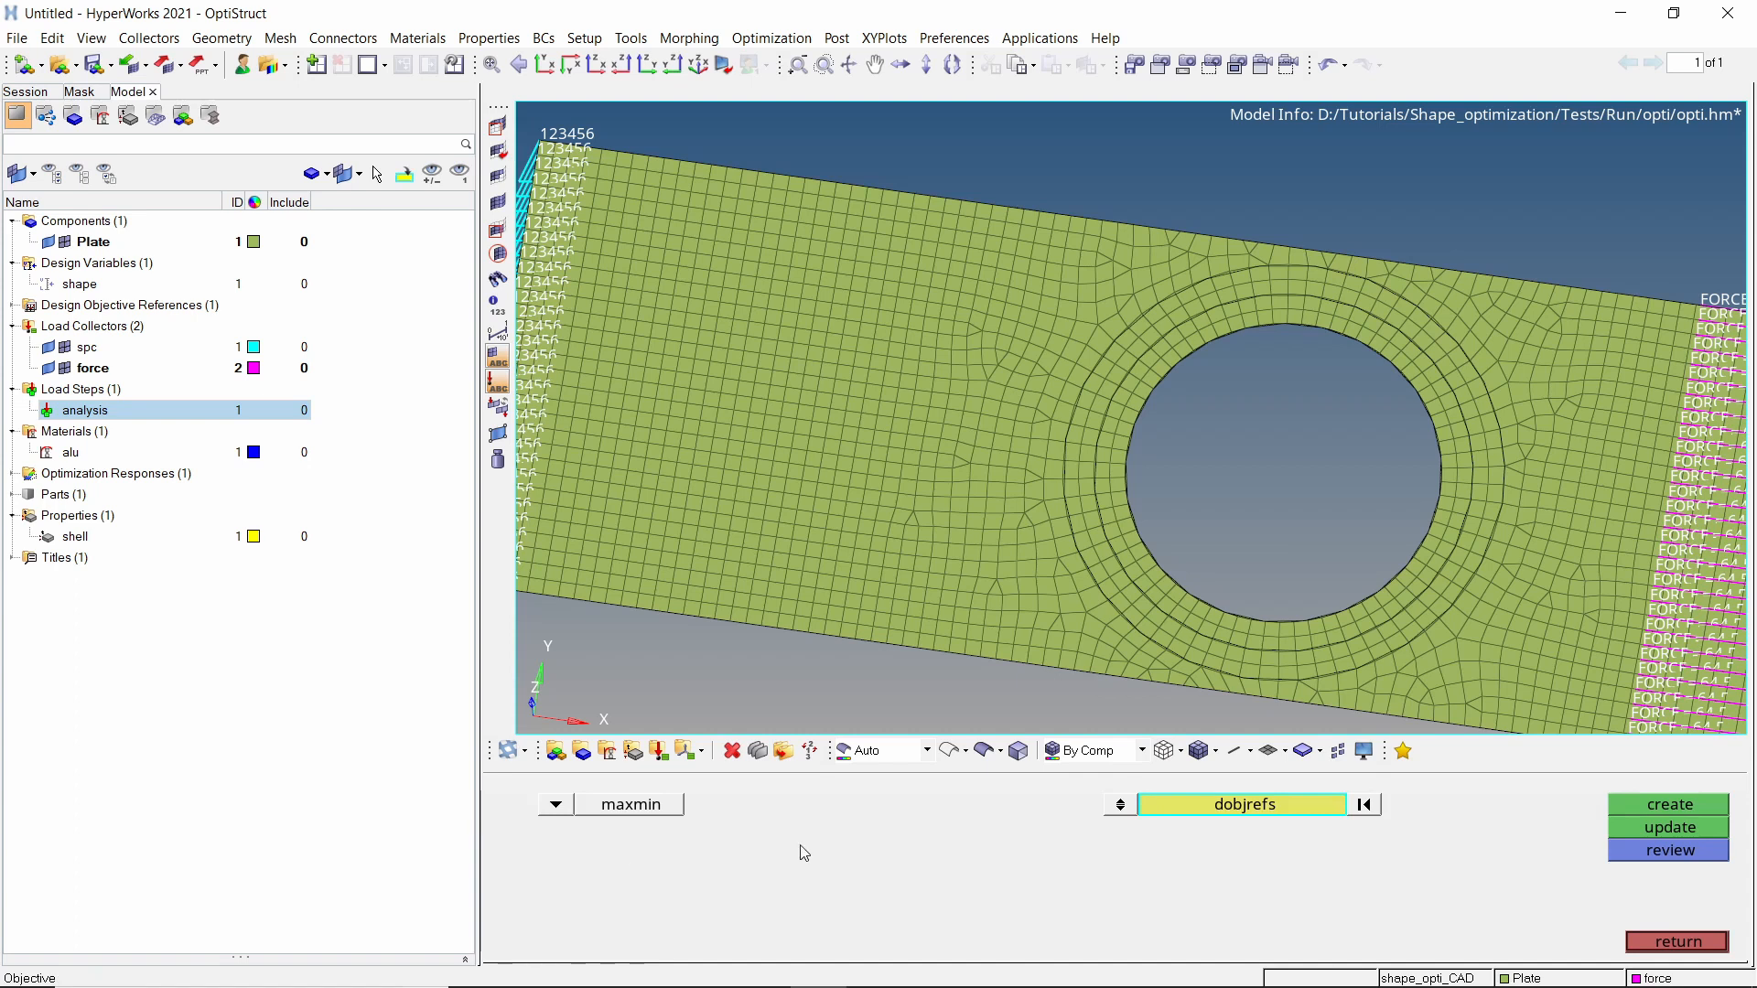
click(1220, 812)
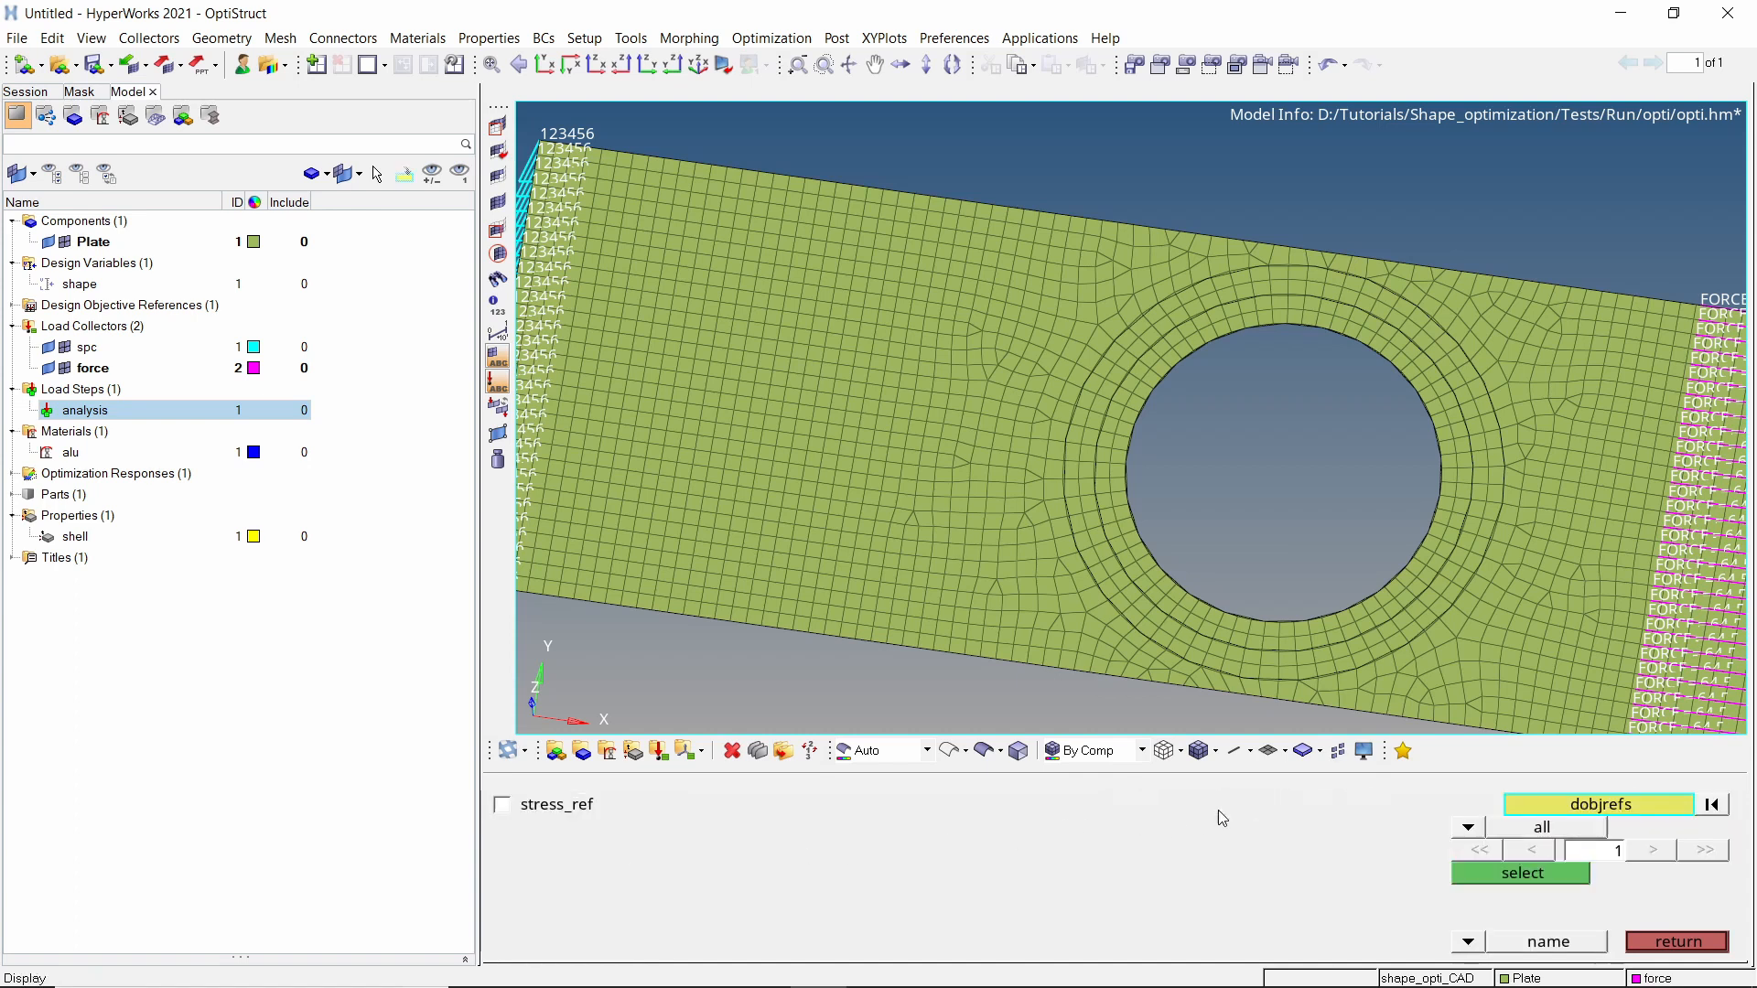
click(500, 806)
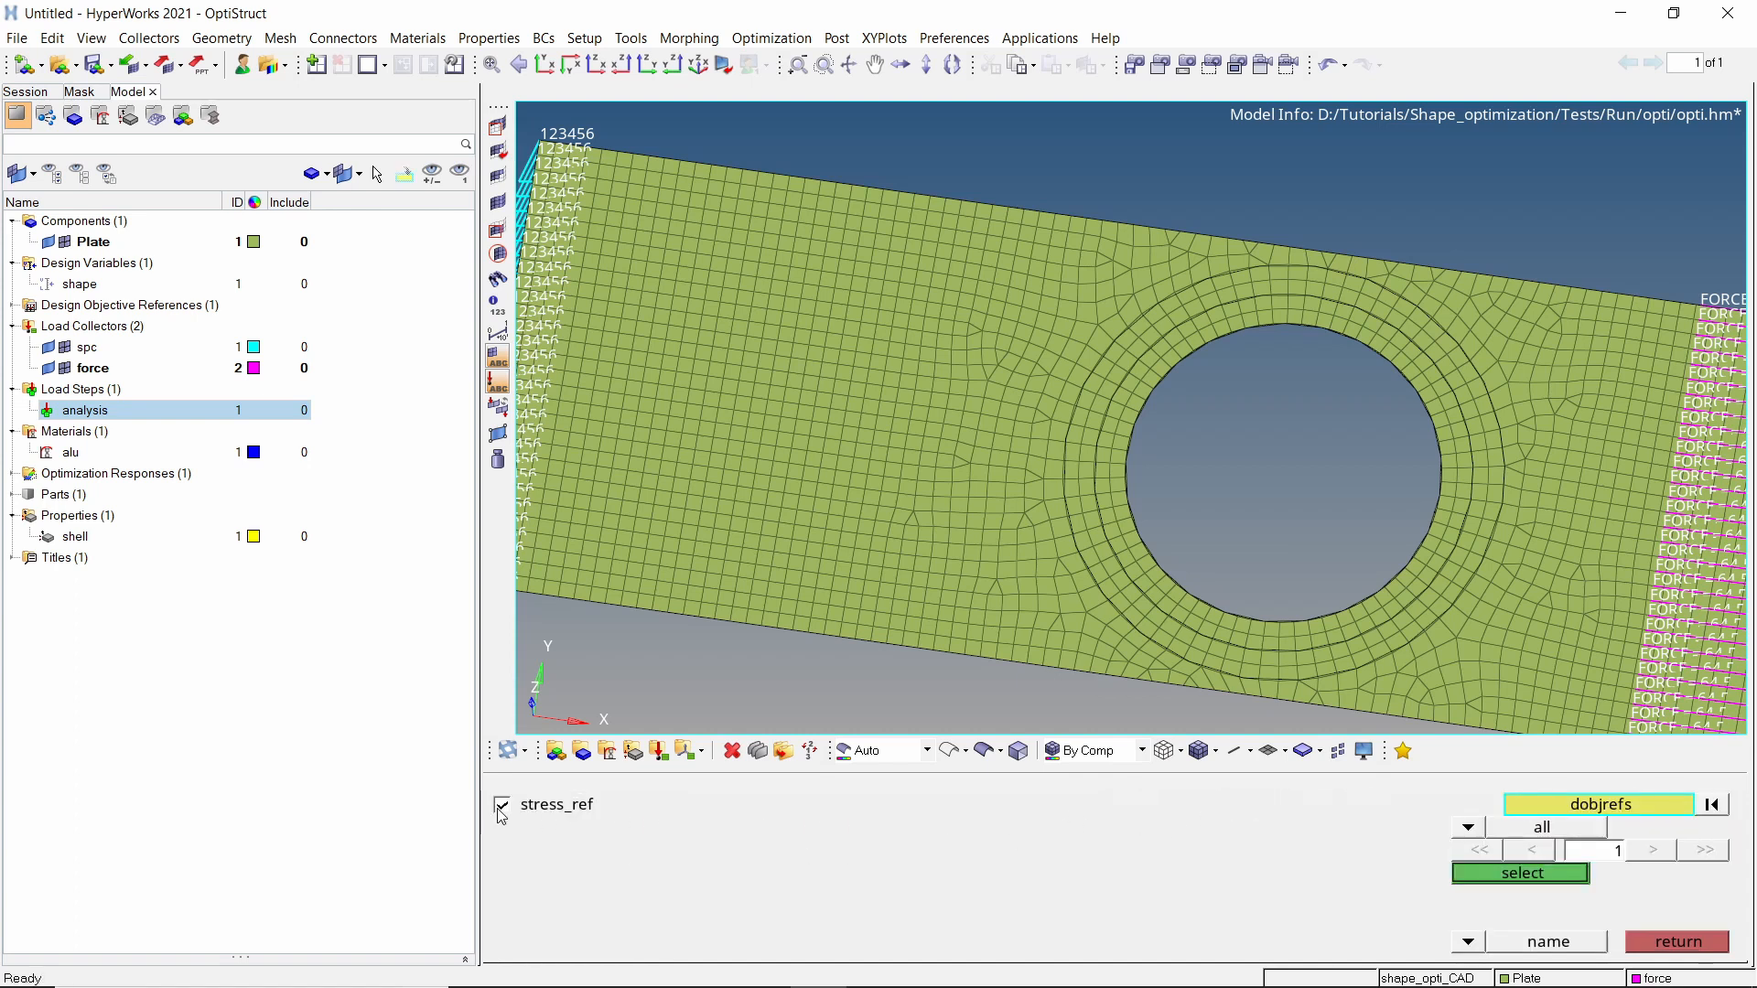
click(1480, 876)
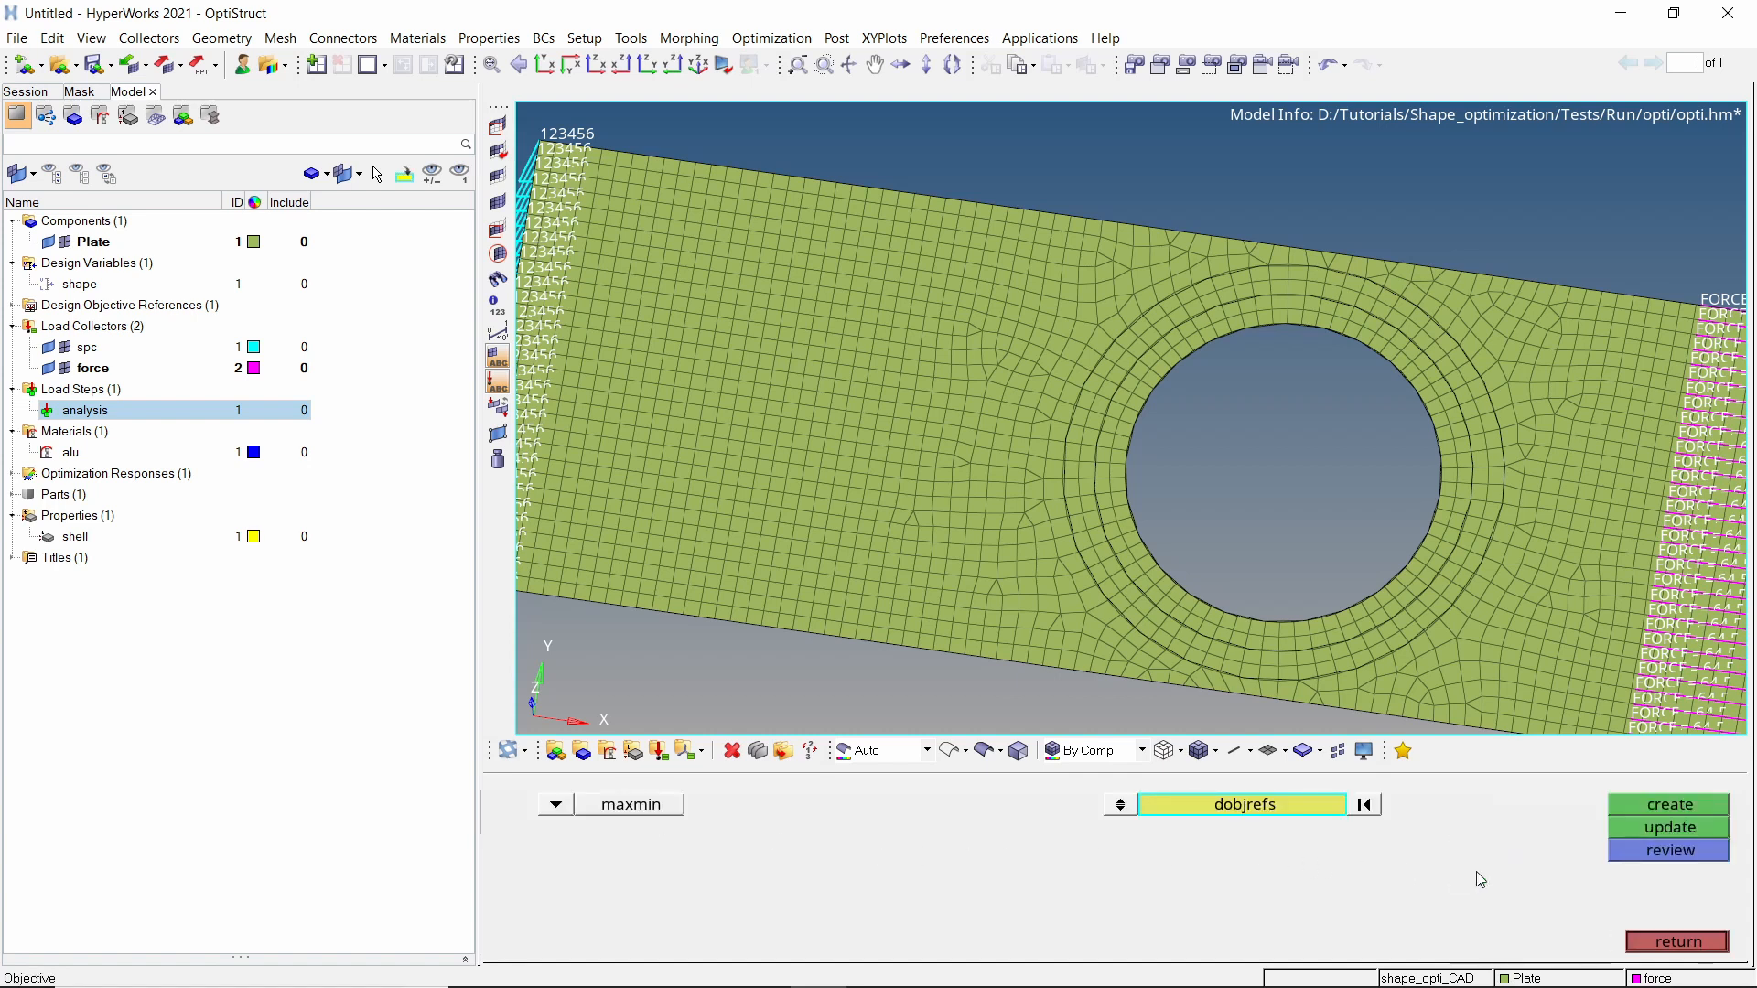
click(1654, 808)
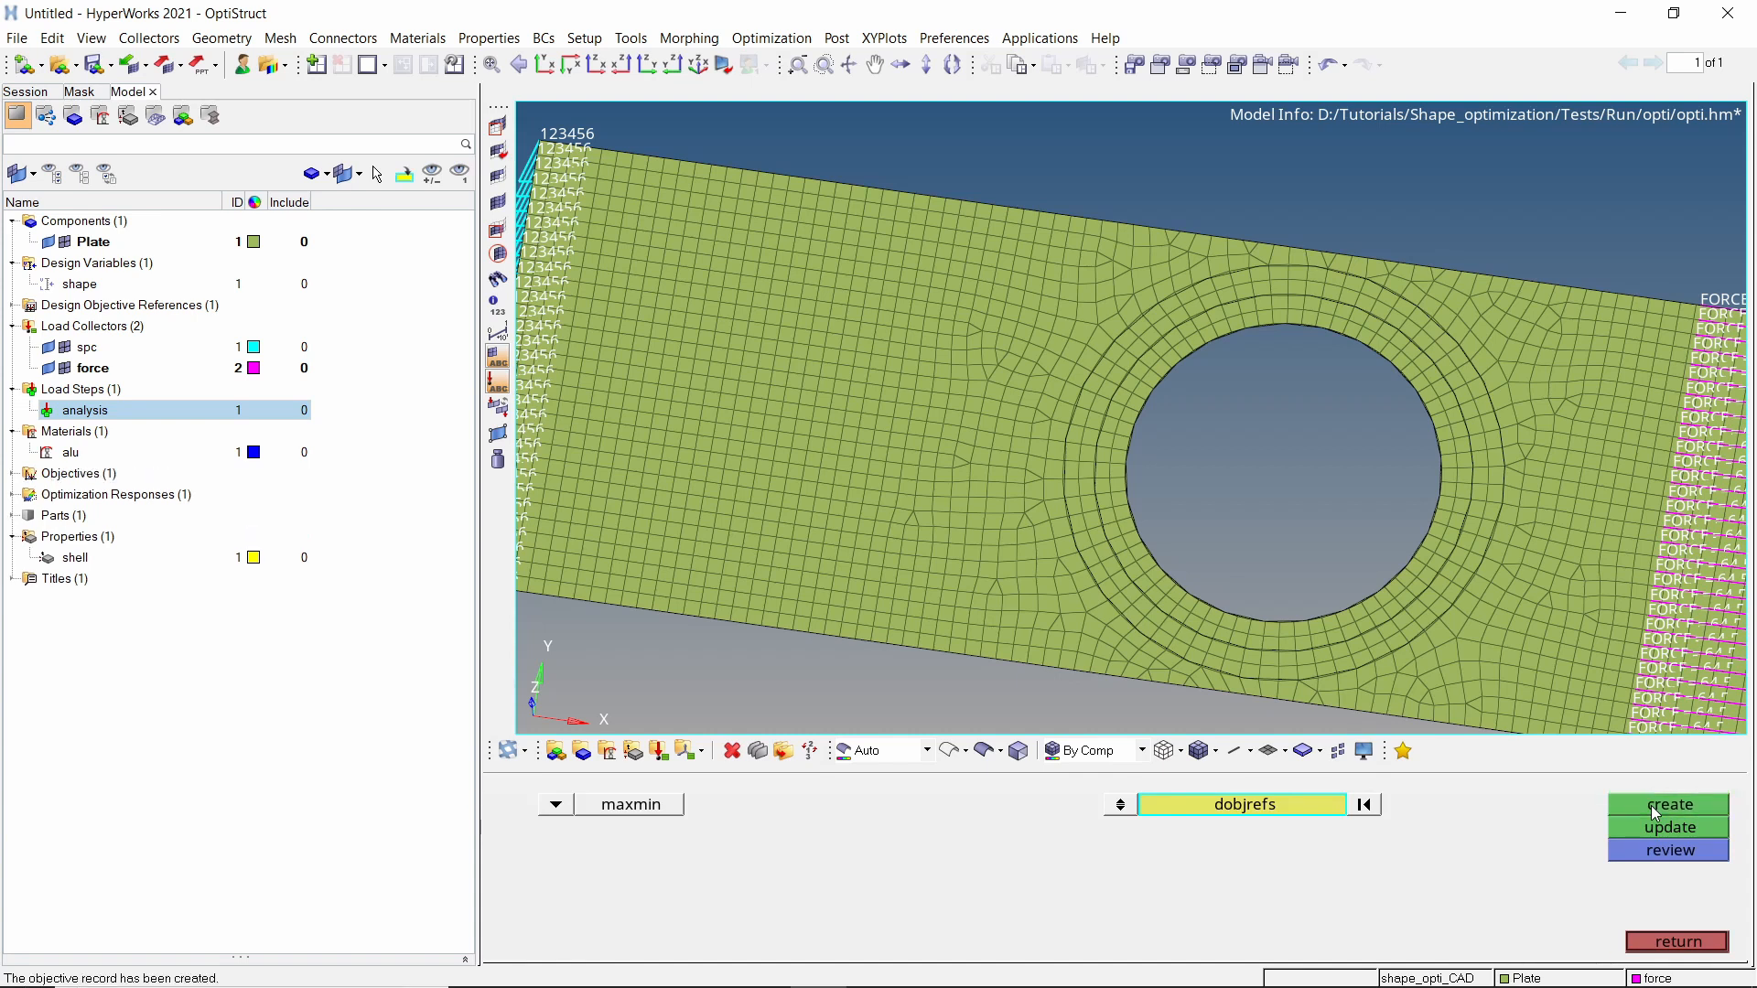
click(1676, 941)
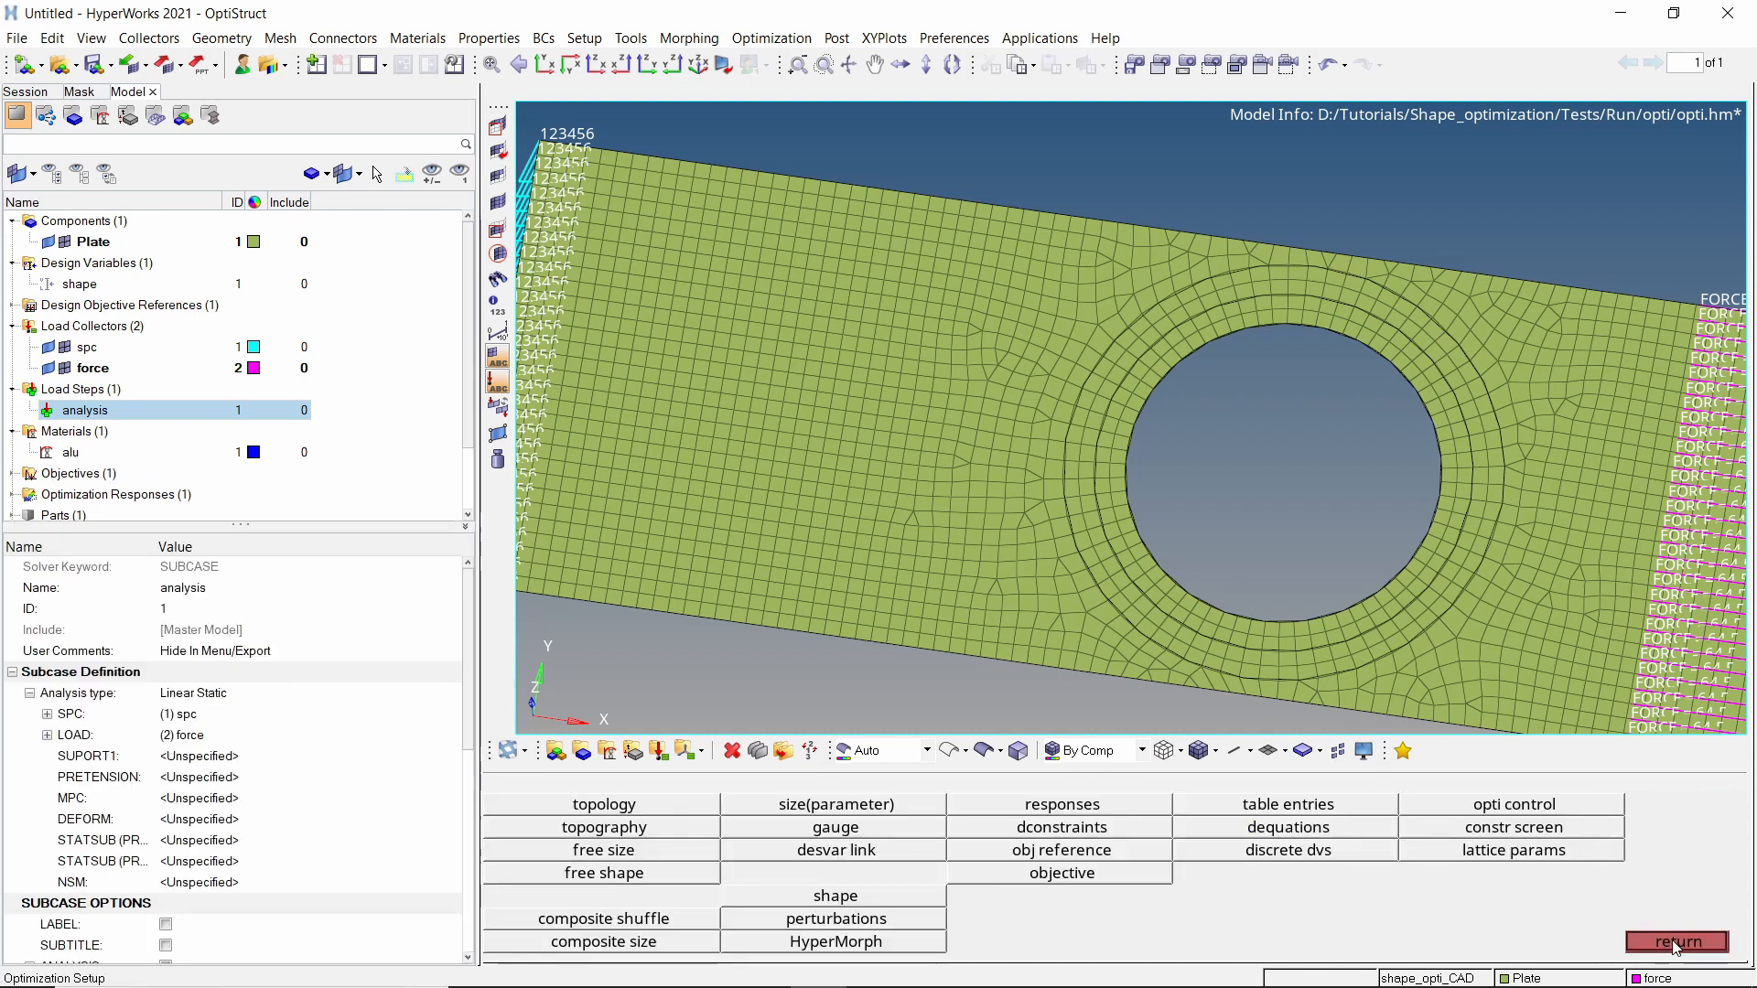
click(1675, 942)
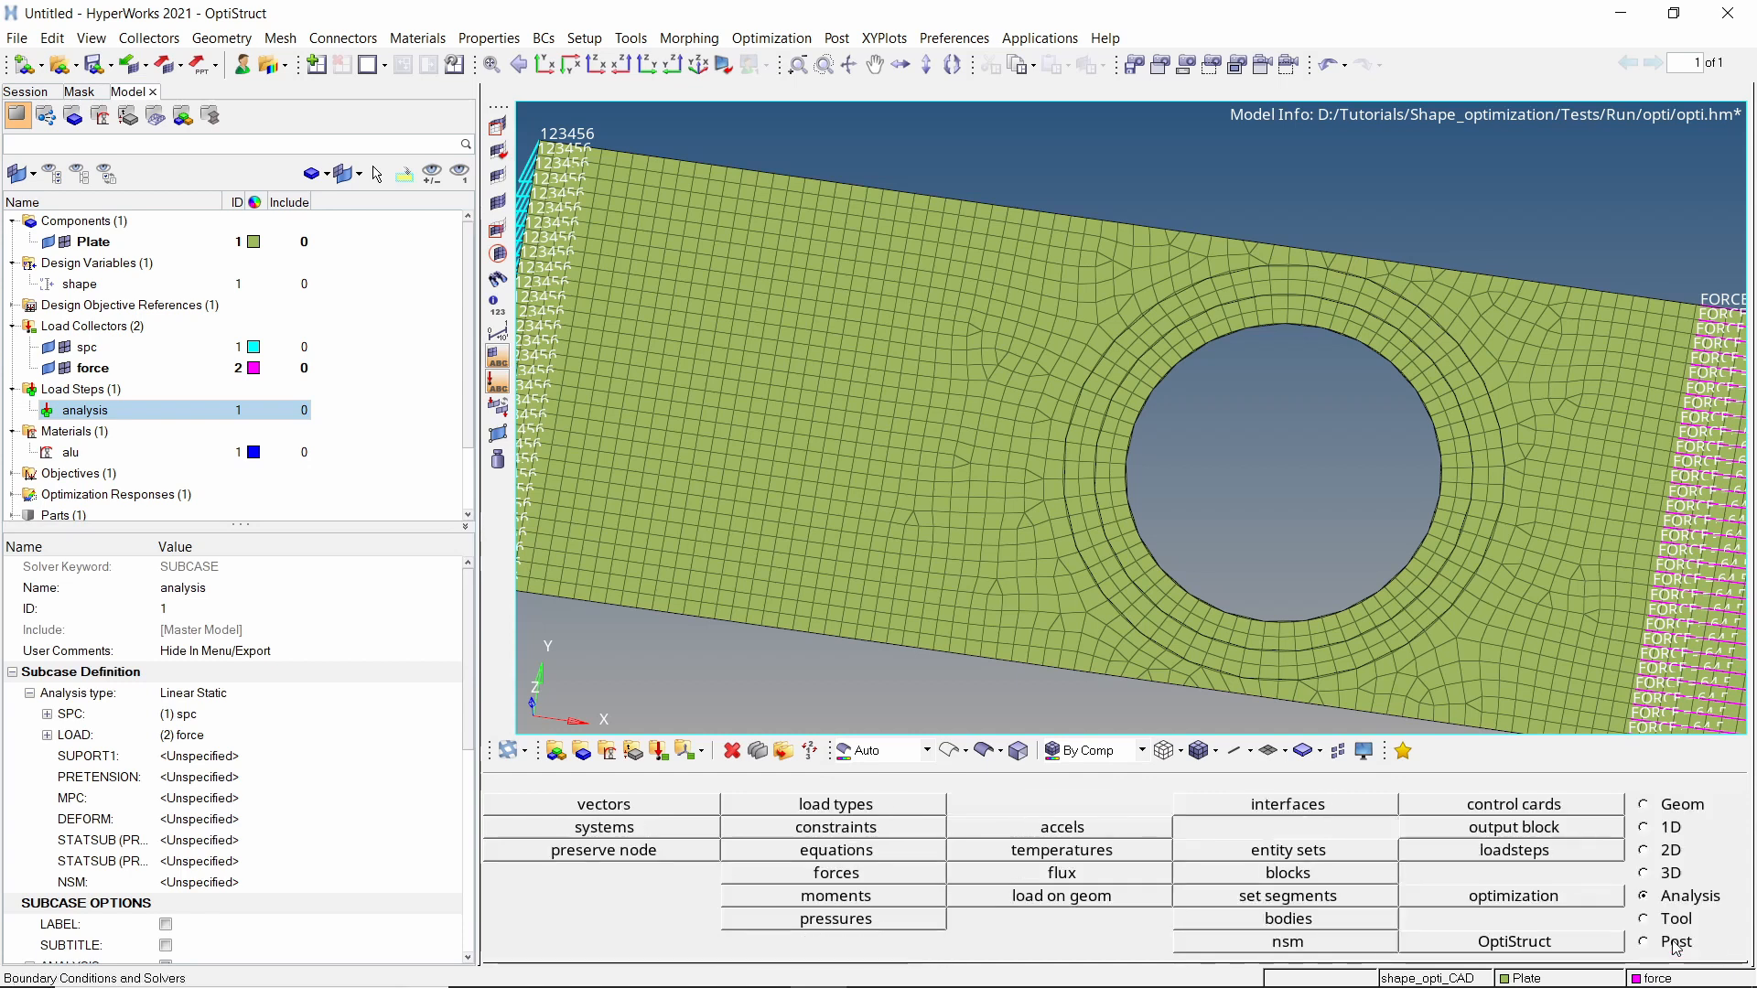
Add the SHAPE control card with format H3D, type ALL and option YES.
click(1514, 805)
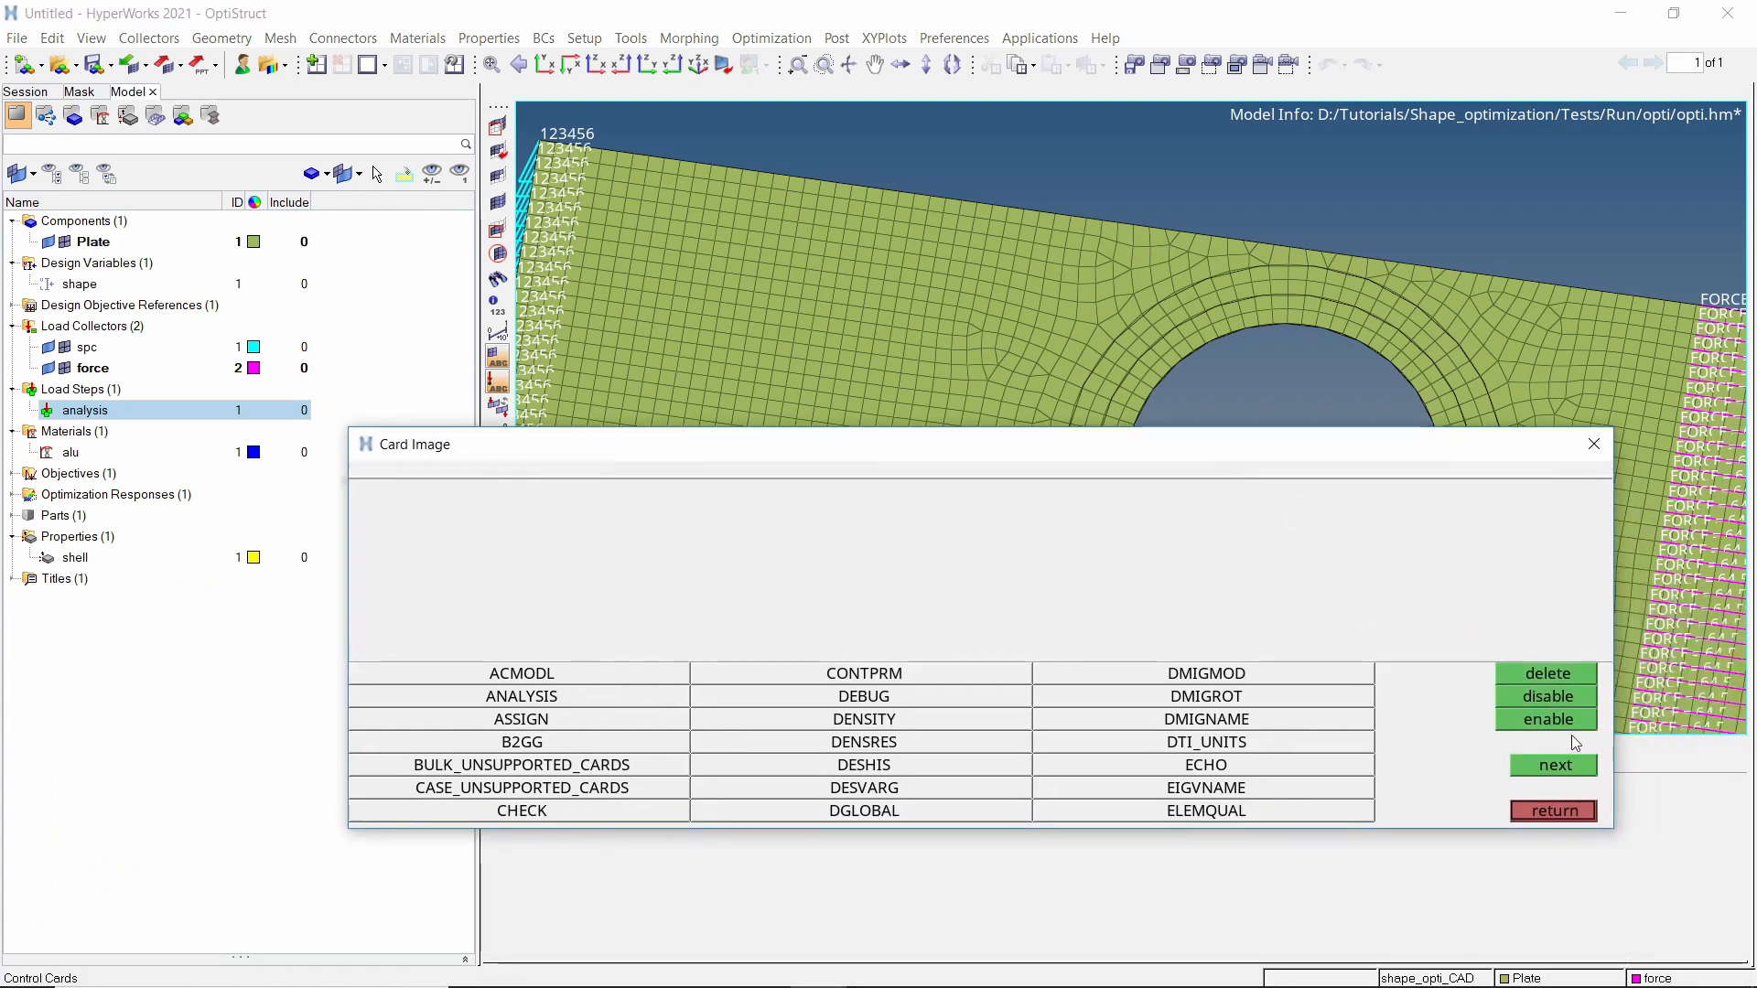
click(1585, 768)
click(1586, 769)
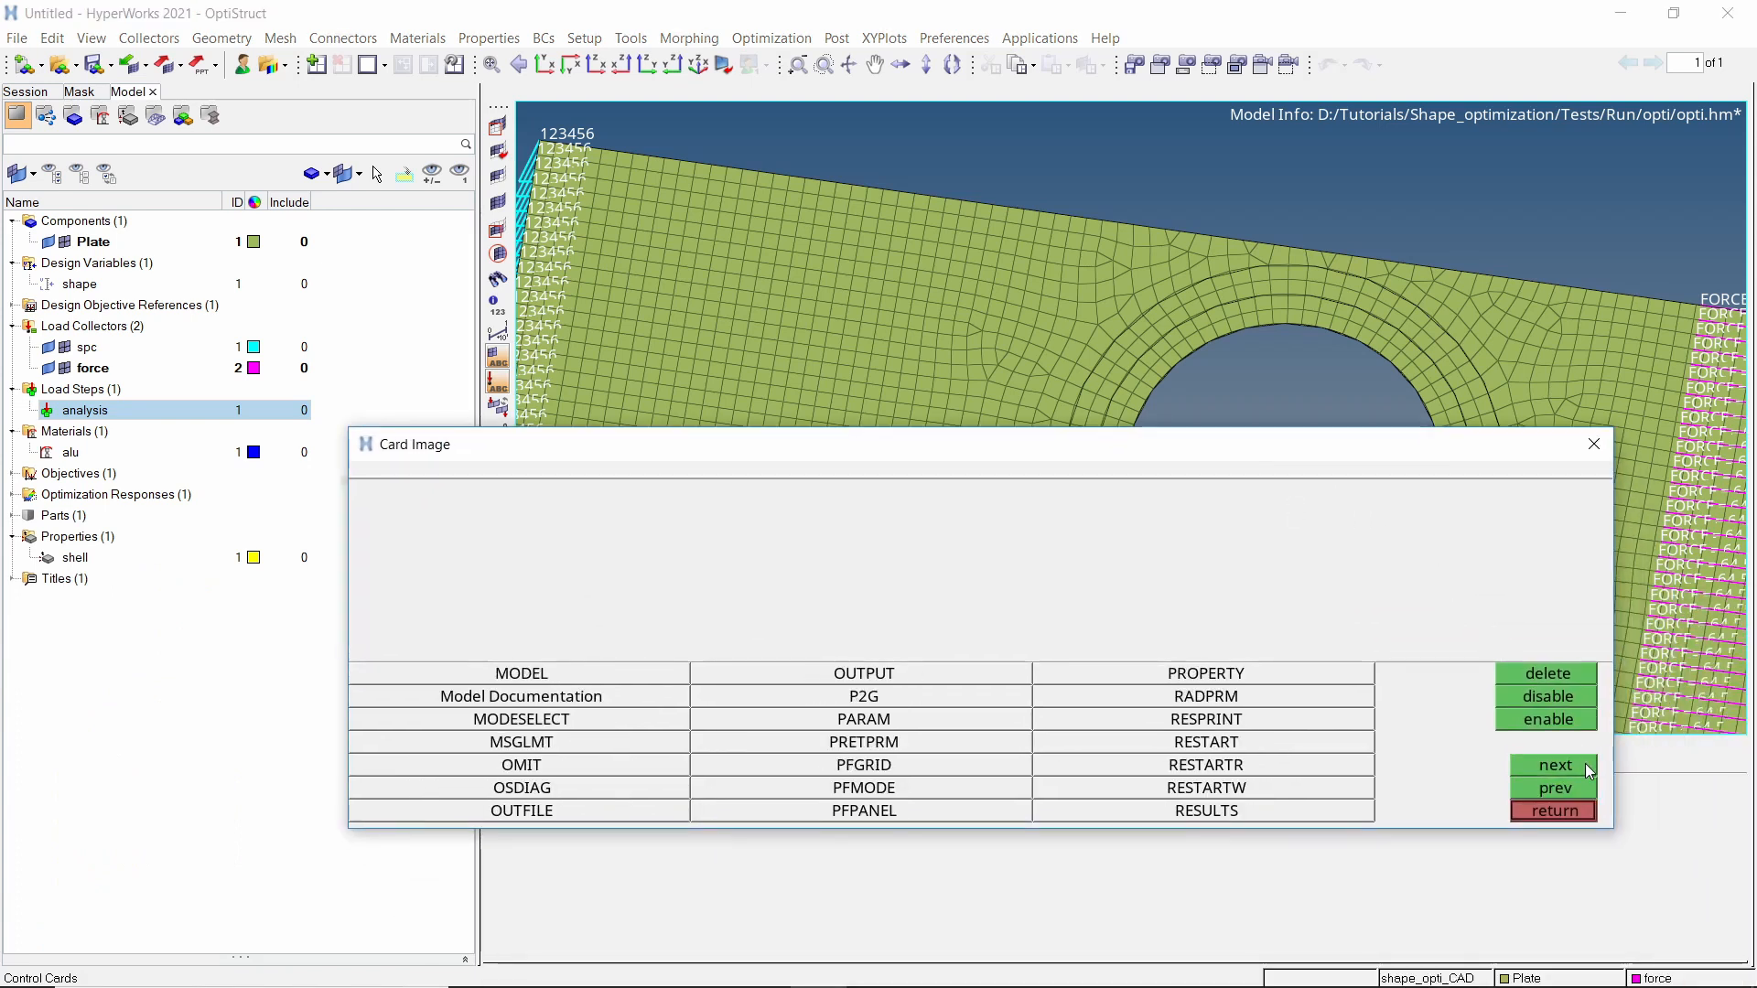
click(1585, 768)
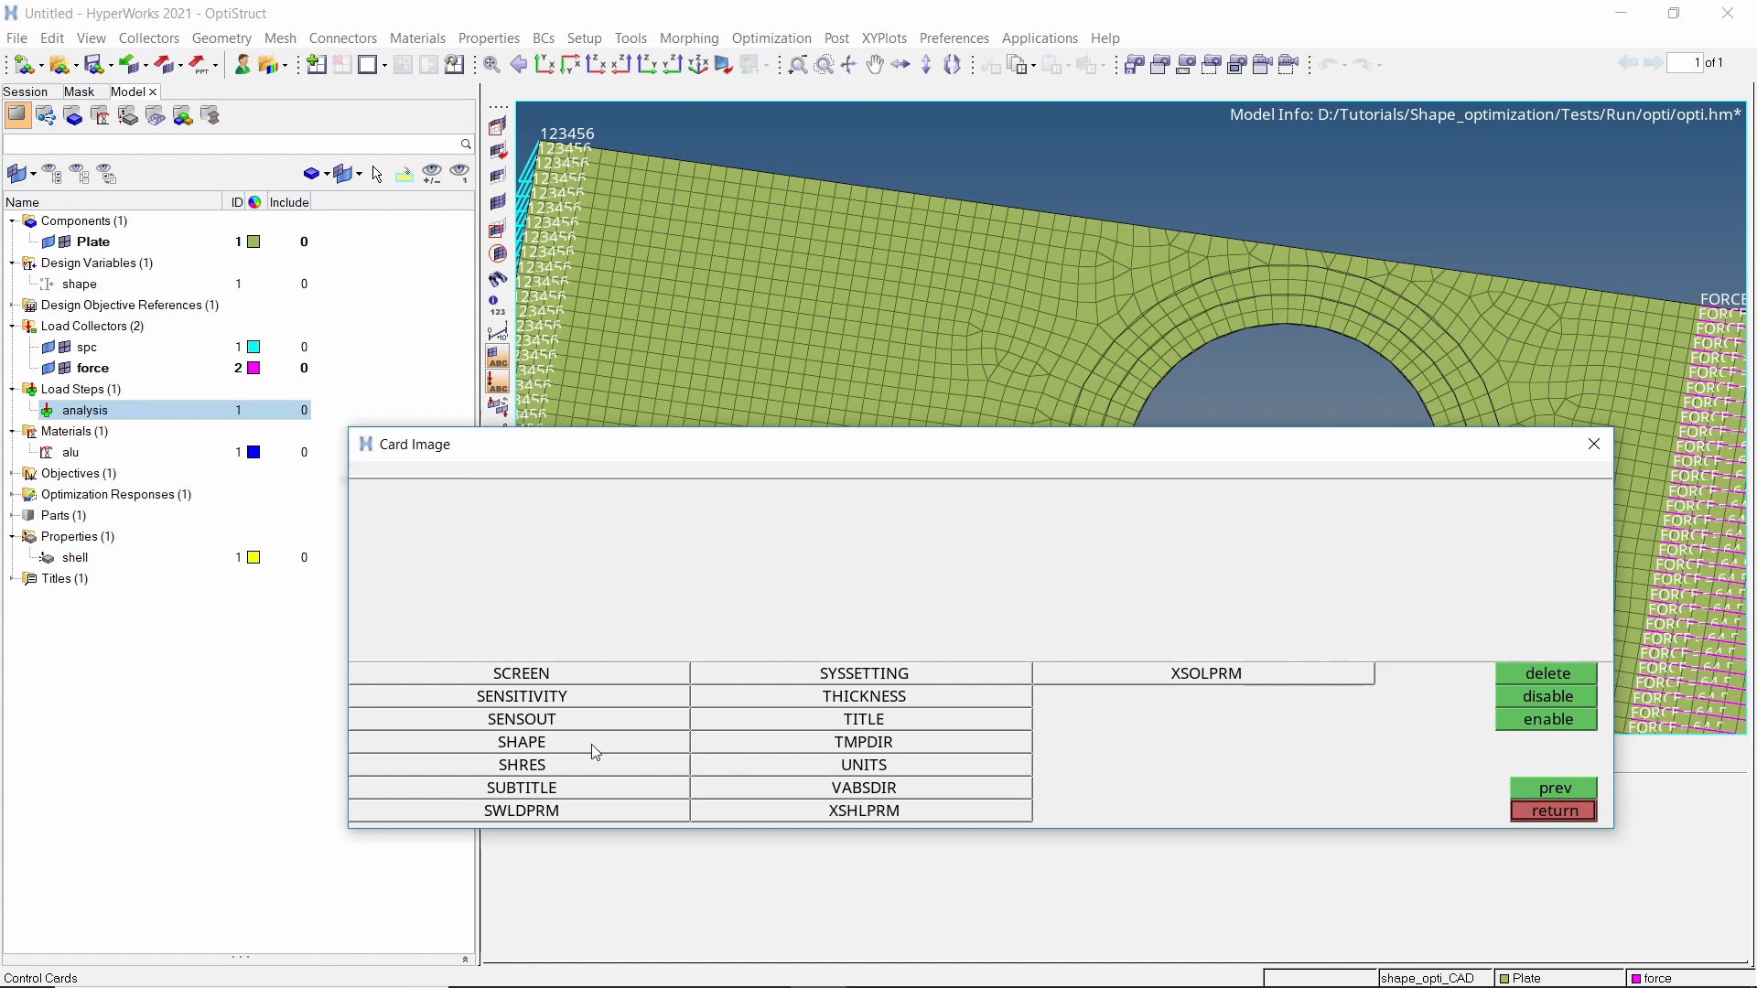
click(522, 741)
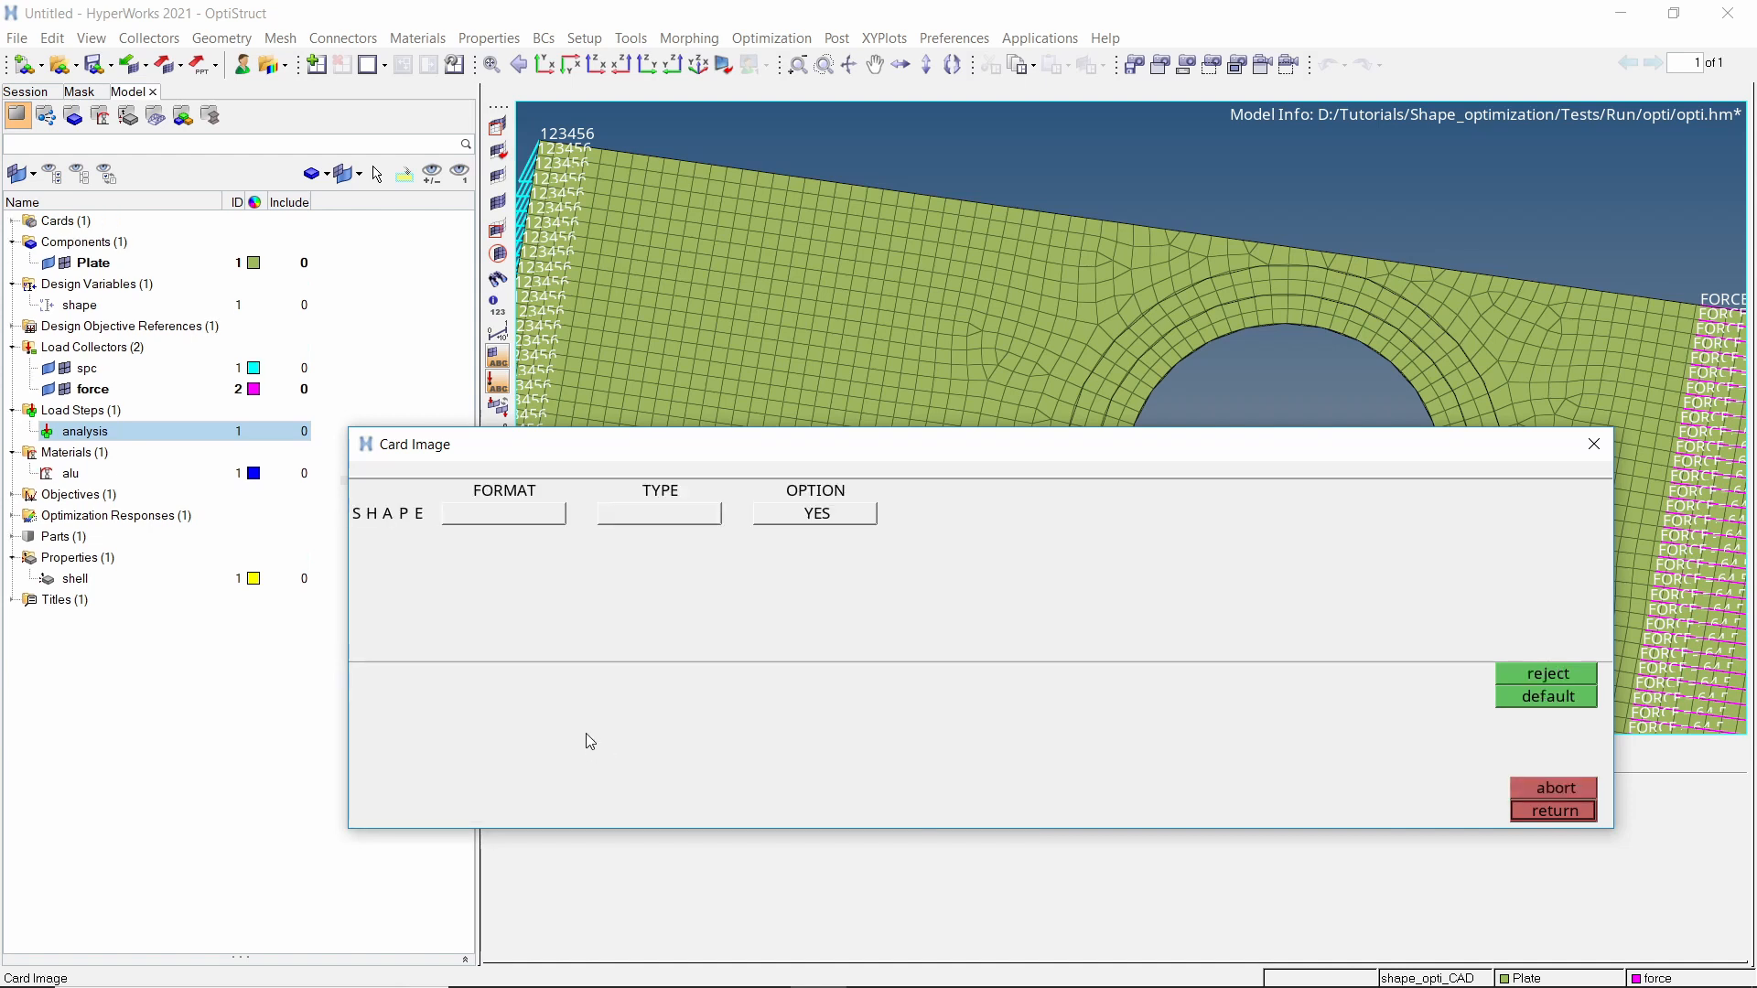
click(533, 515)
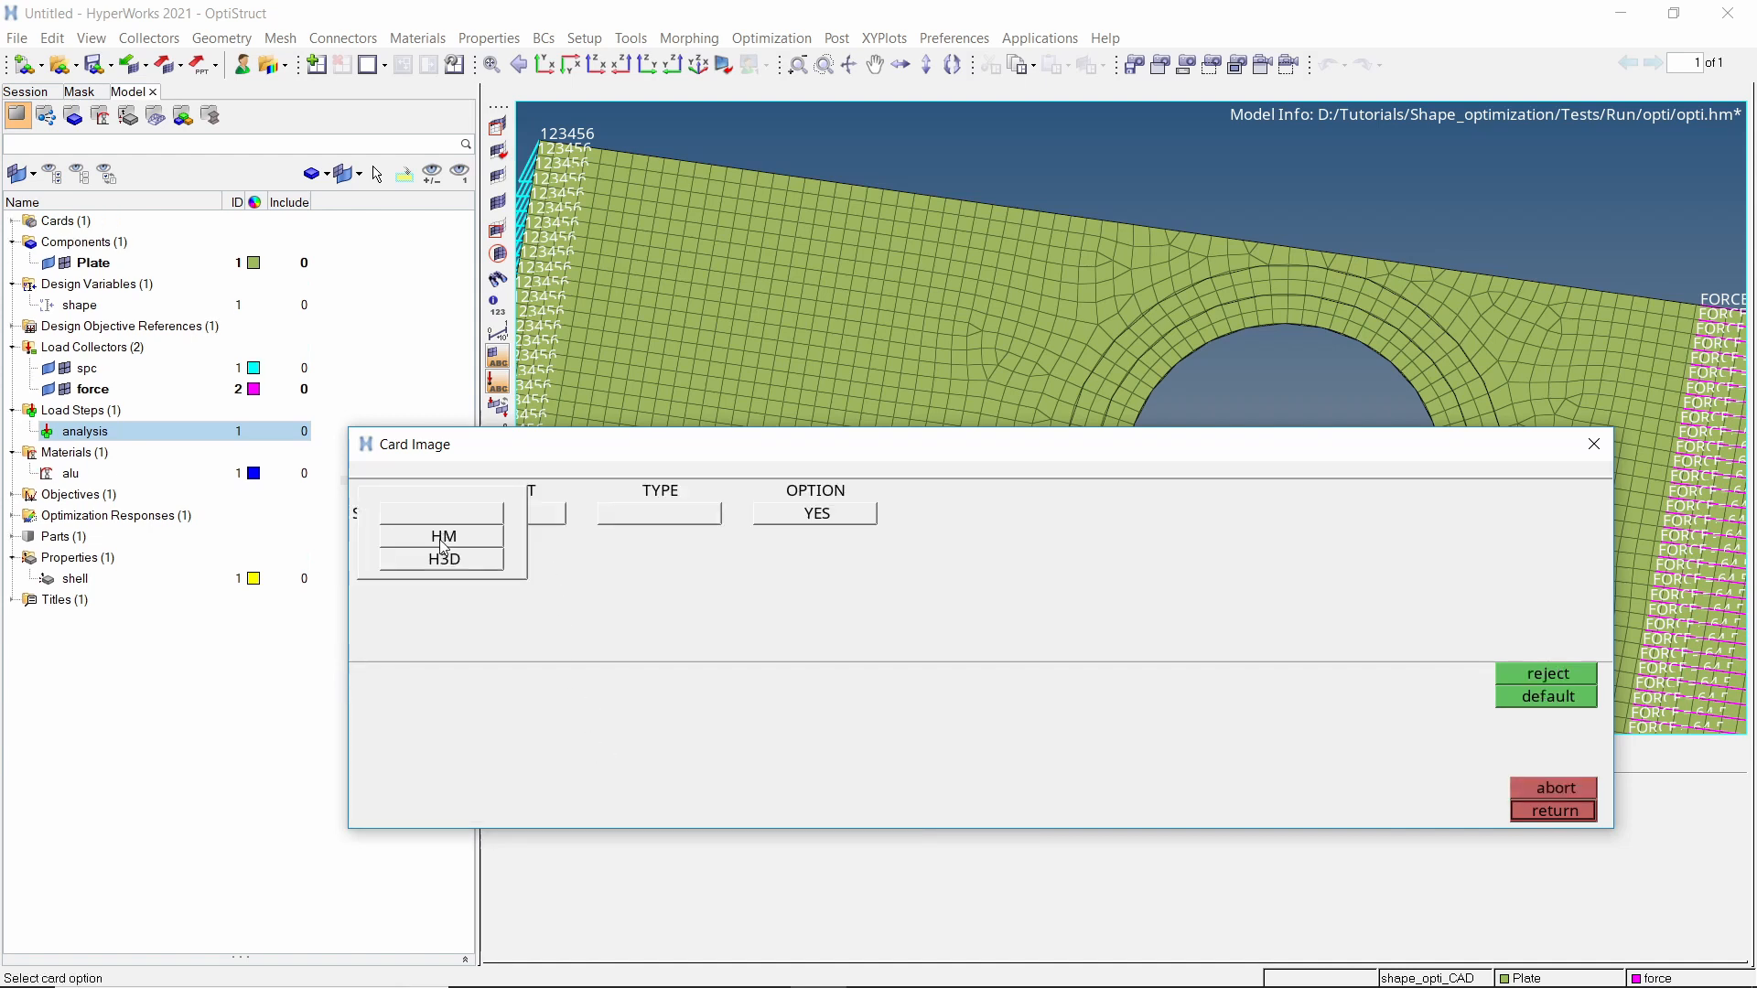
click(443, 560)
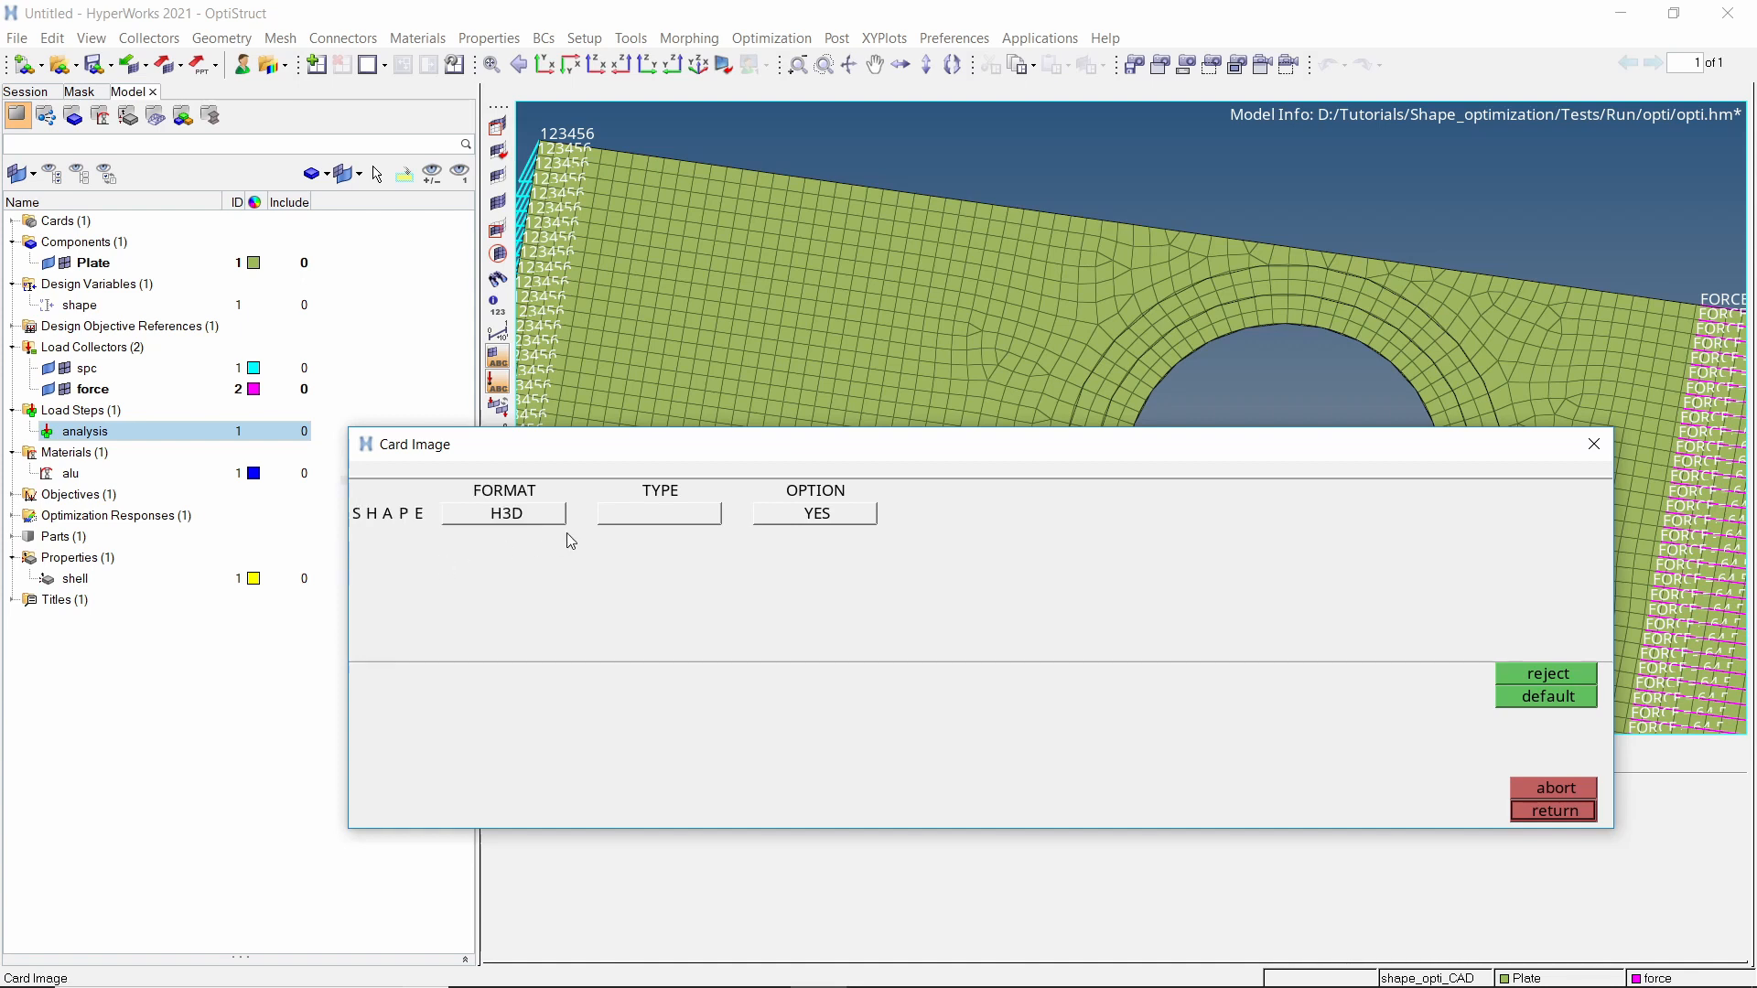
click(647, 516)
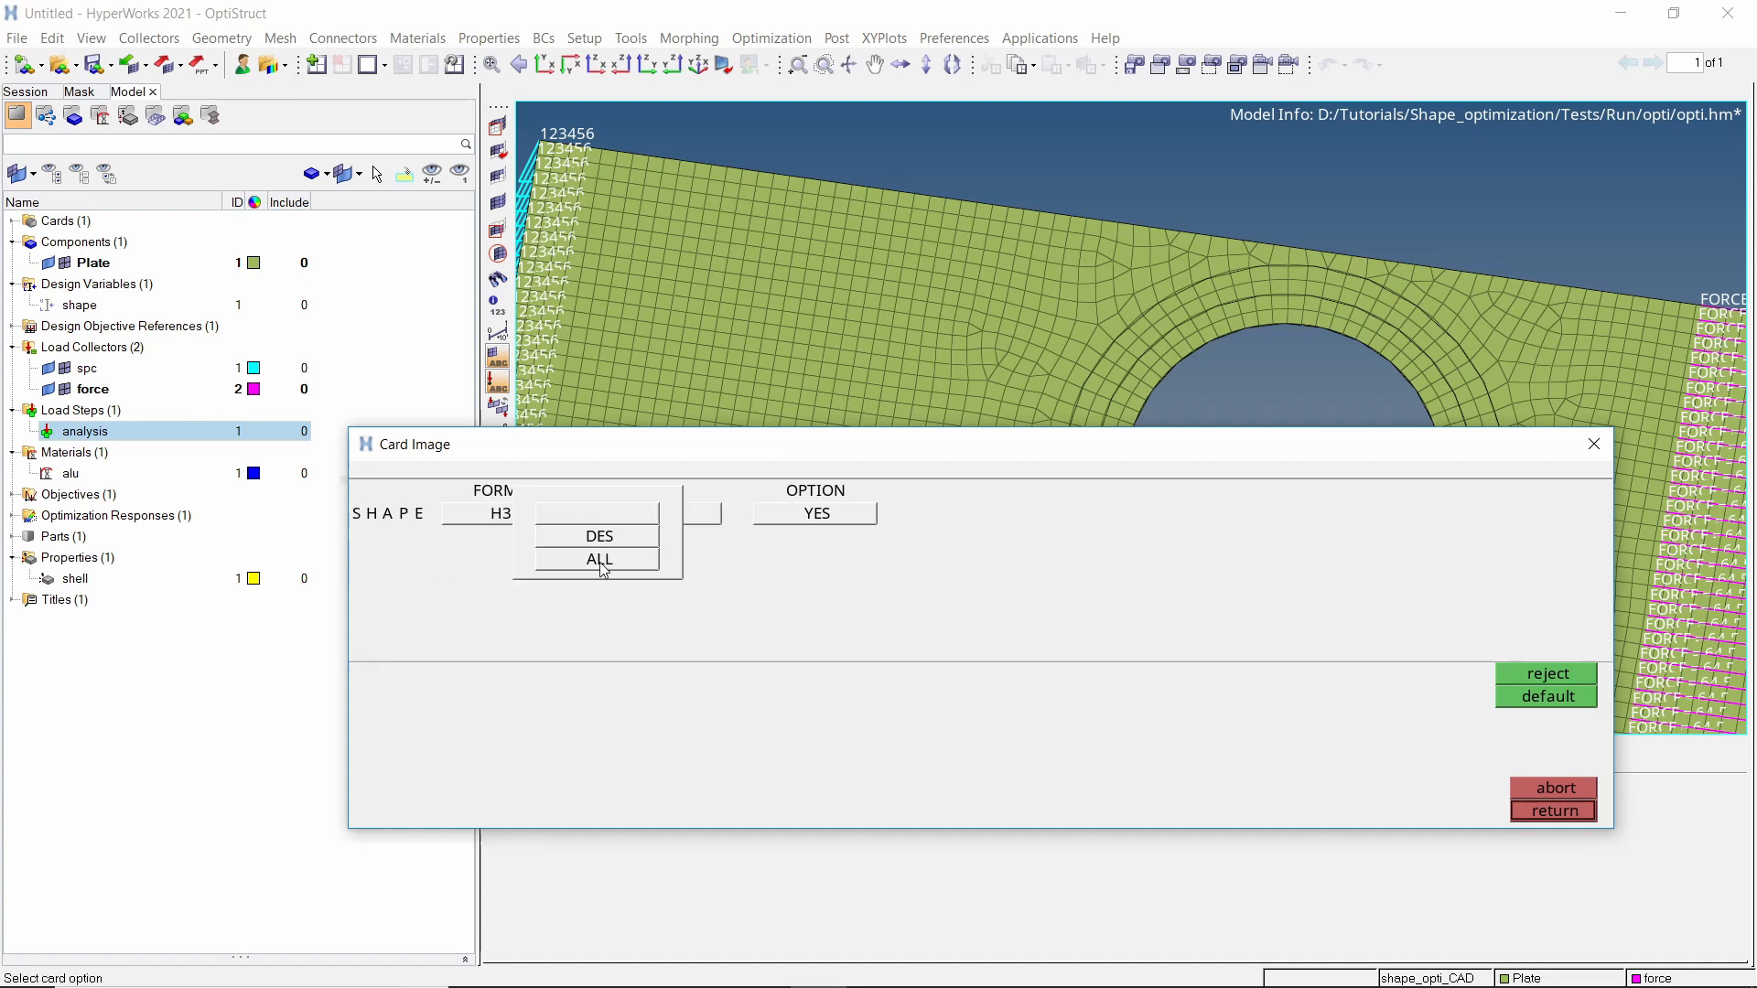
click(601, 560)
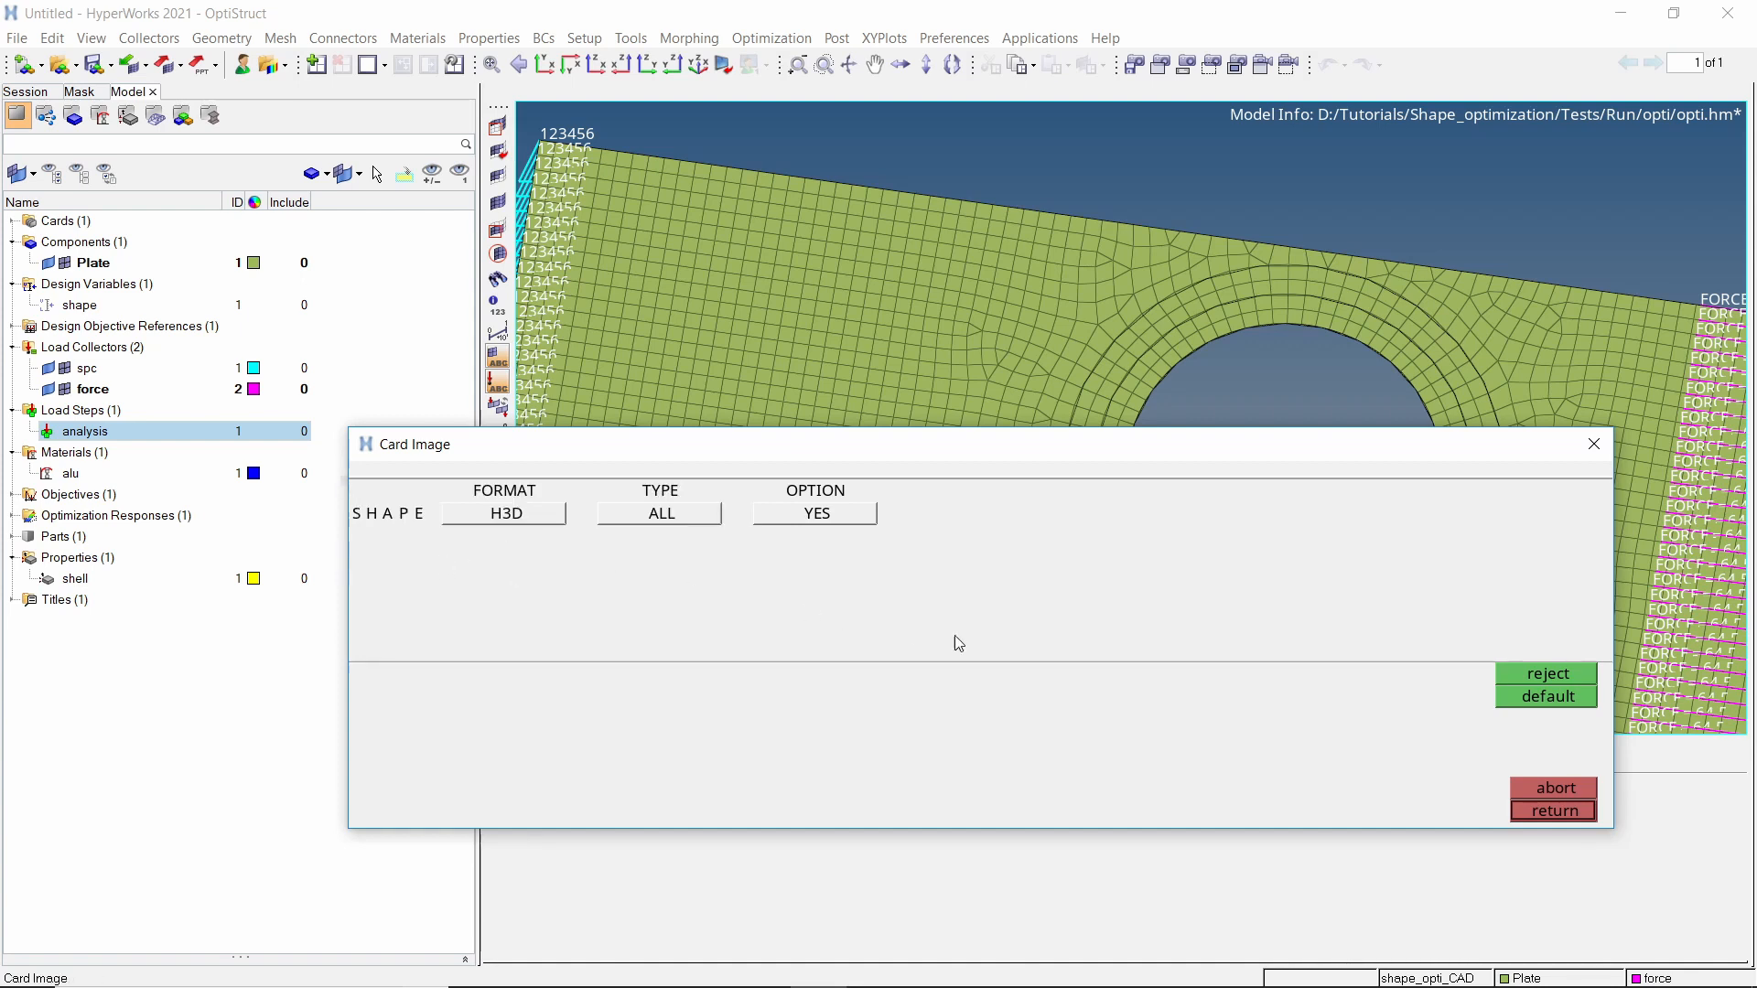
click(1560, 814)
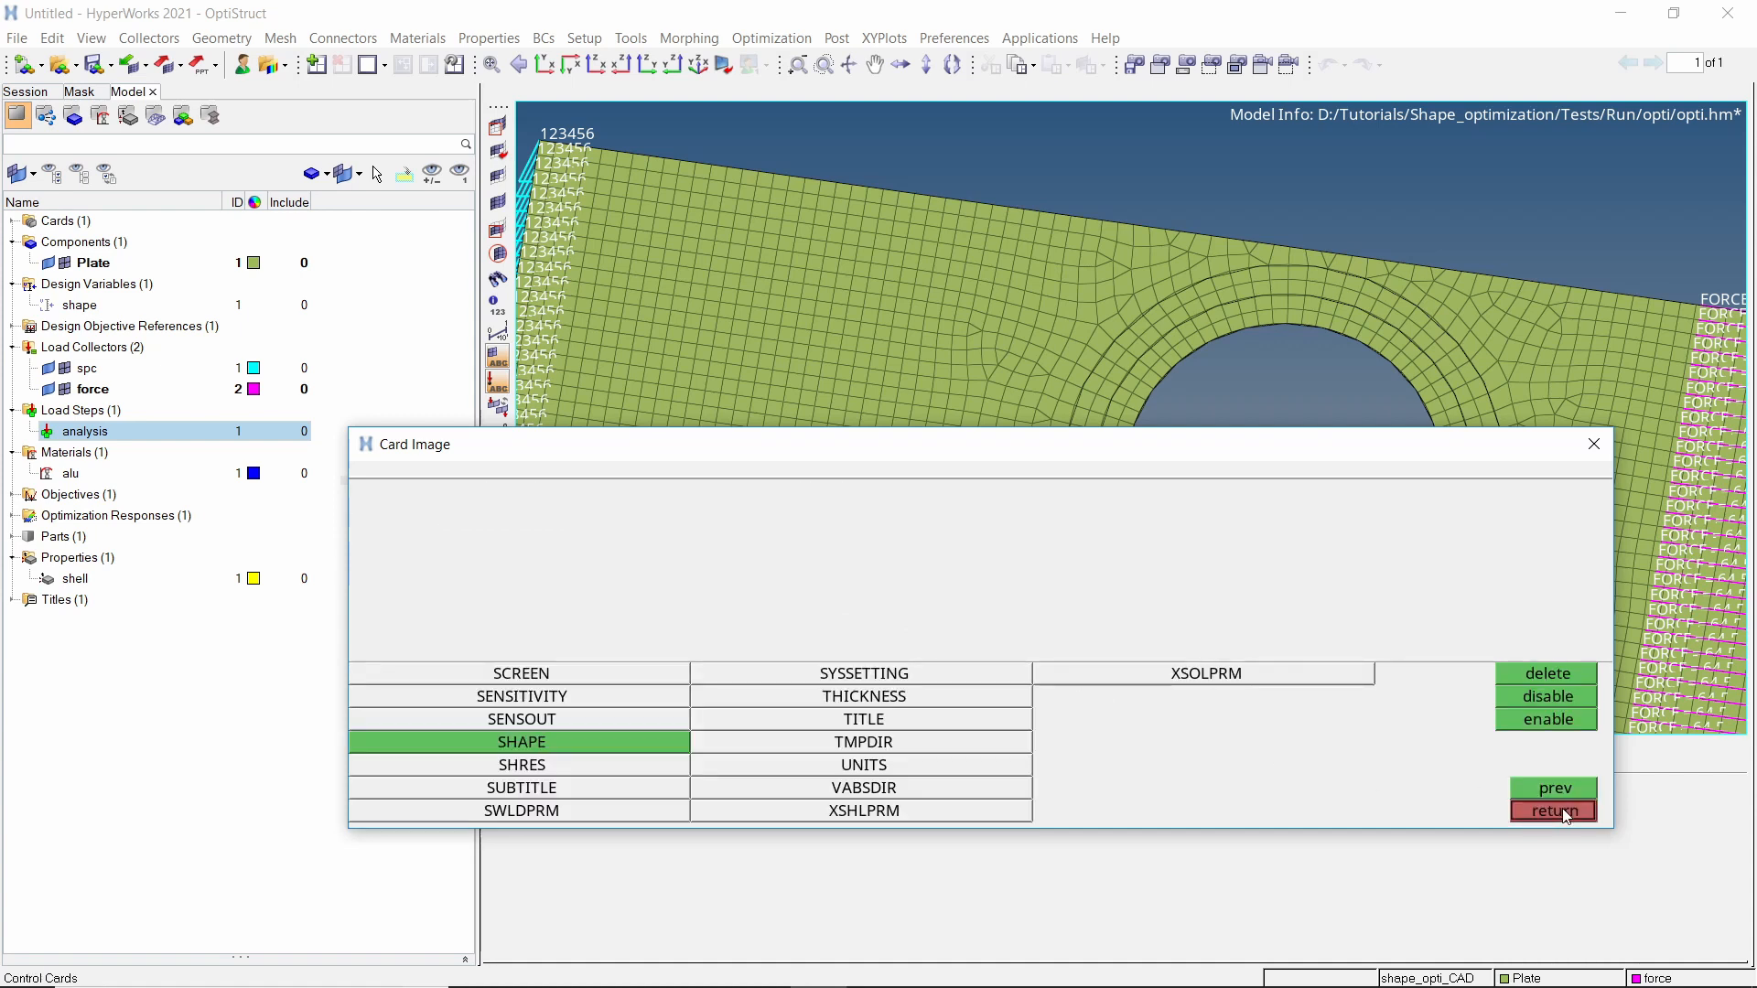
click(1561, 812)
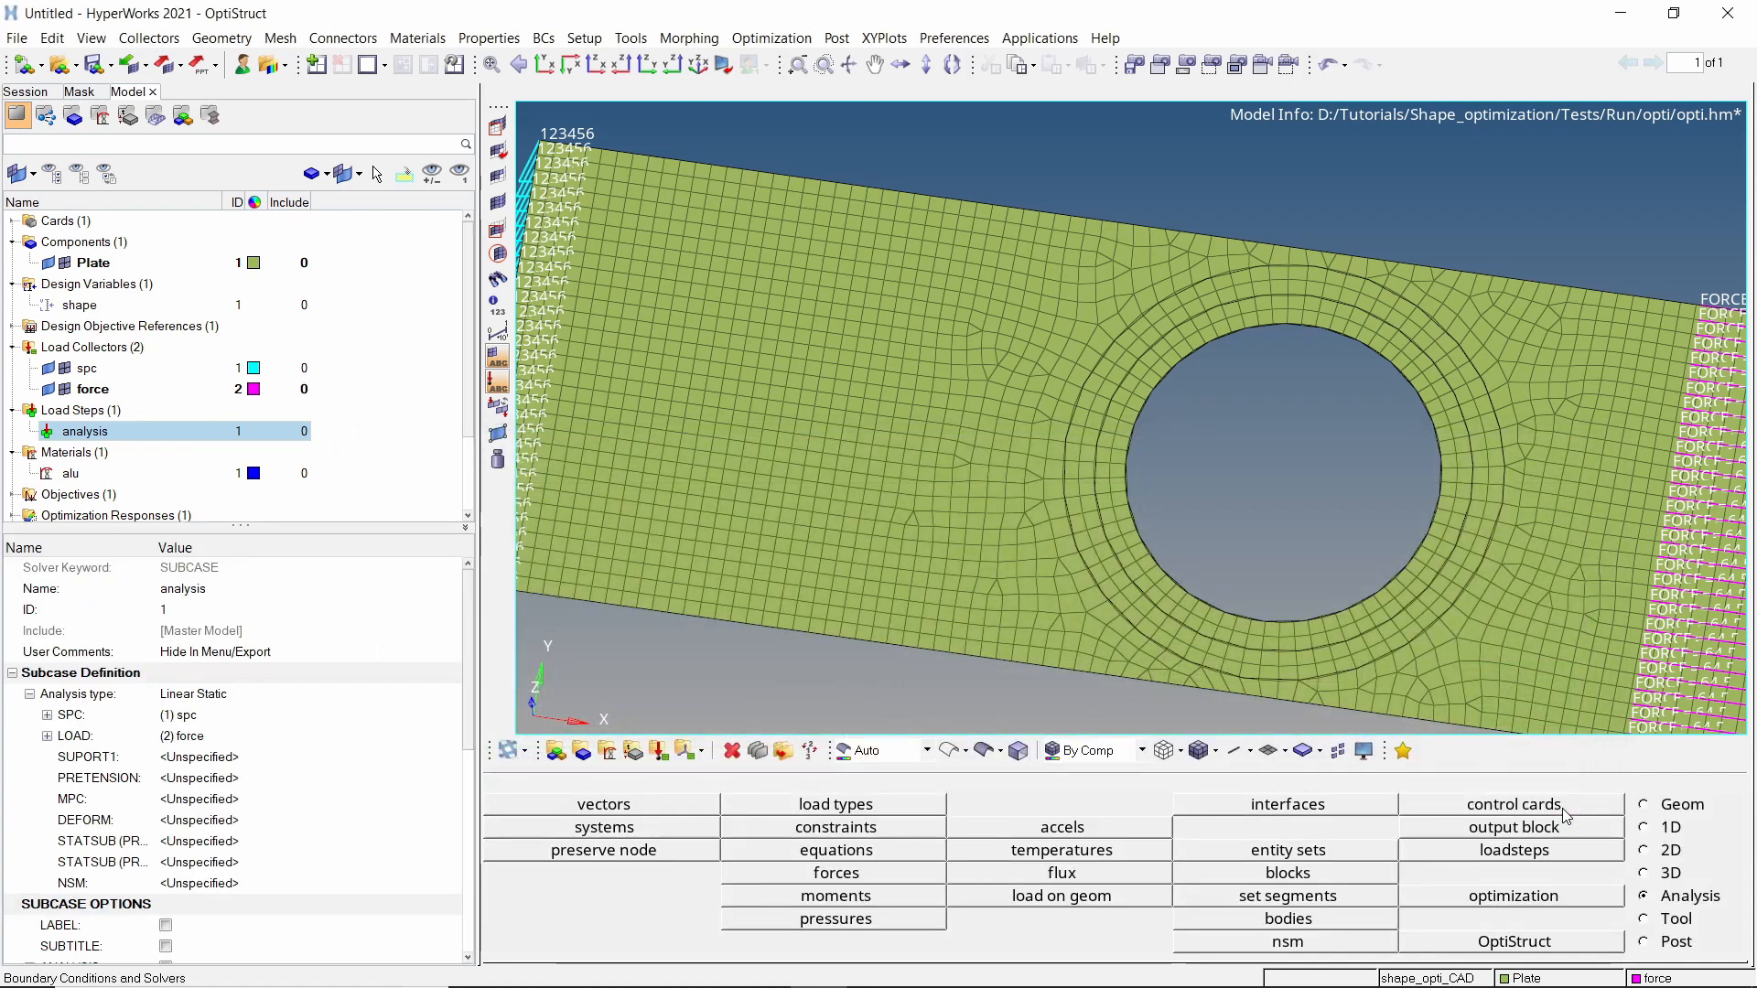
Save the opti.hm model with the completed optimization setup.
scroll(1061, 499, down, 5)
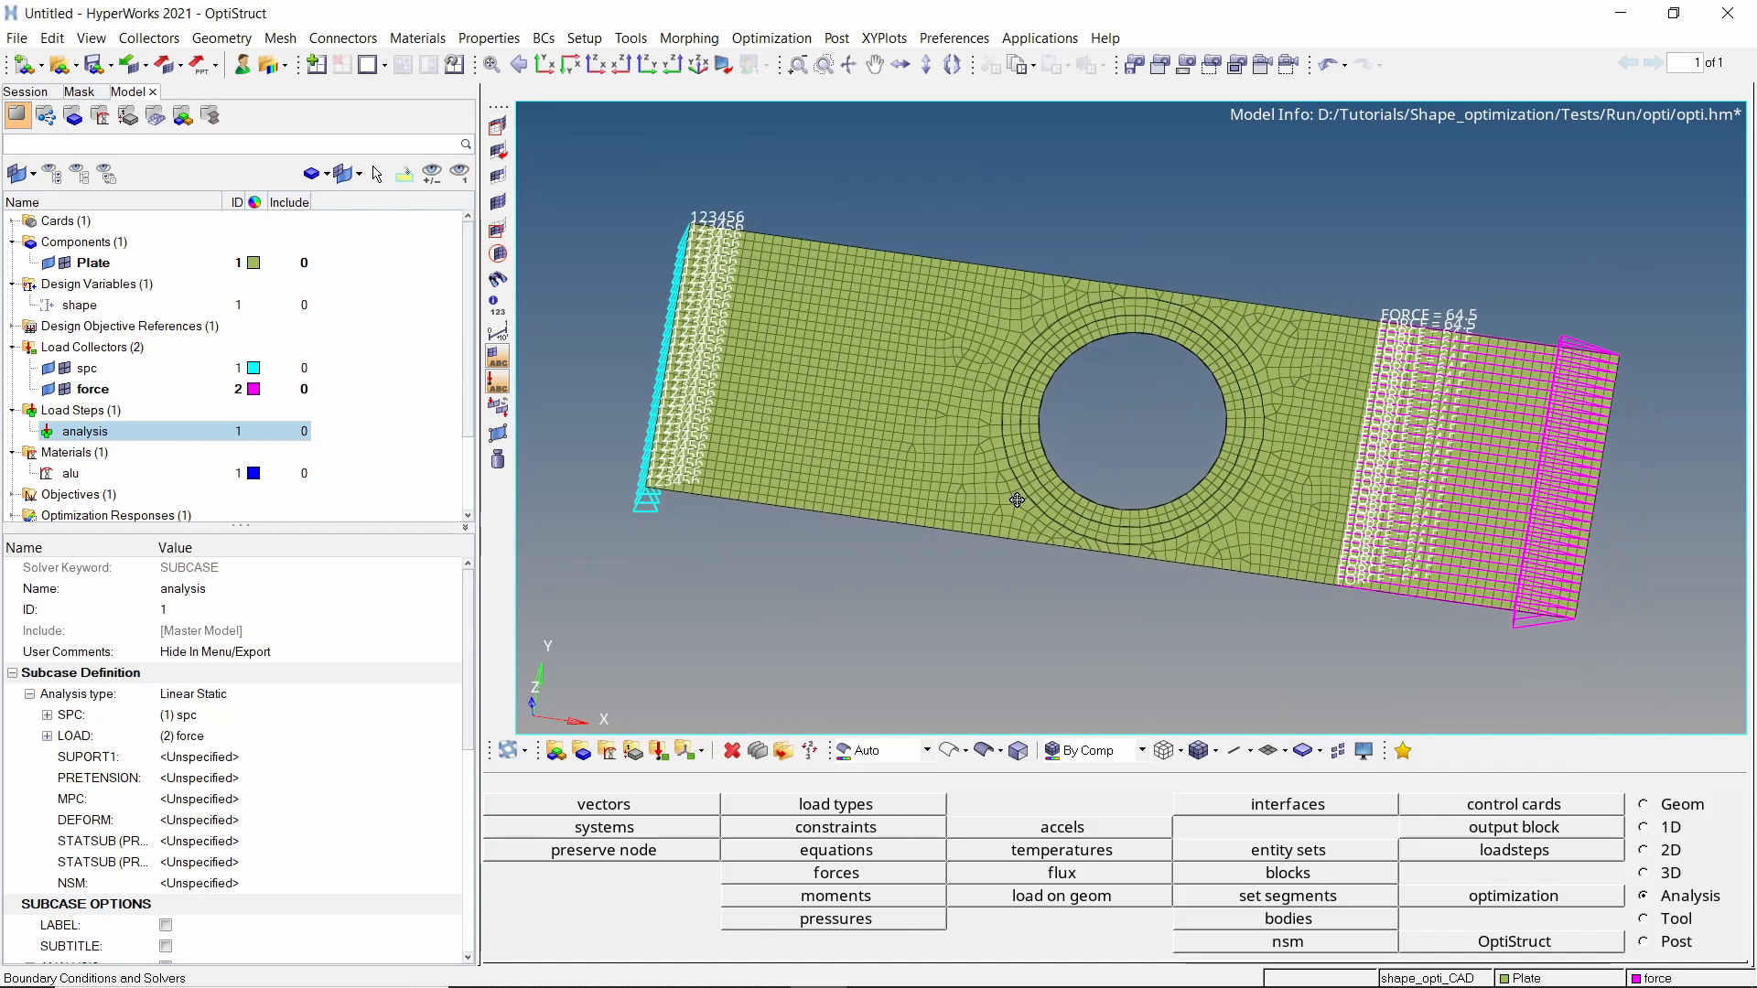
click(16, 38)
mouse_move(59, 117)
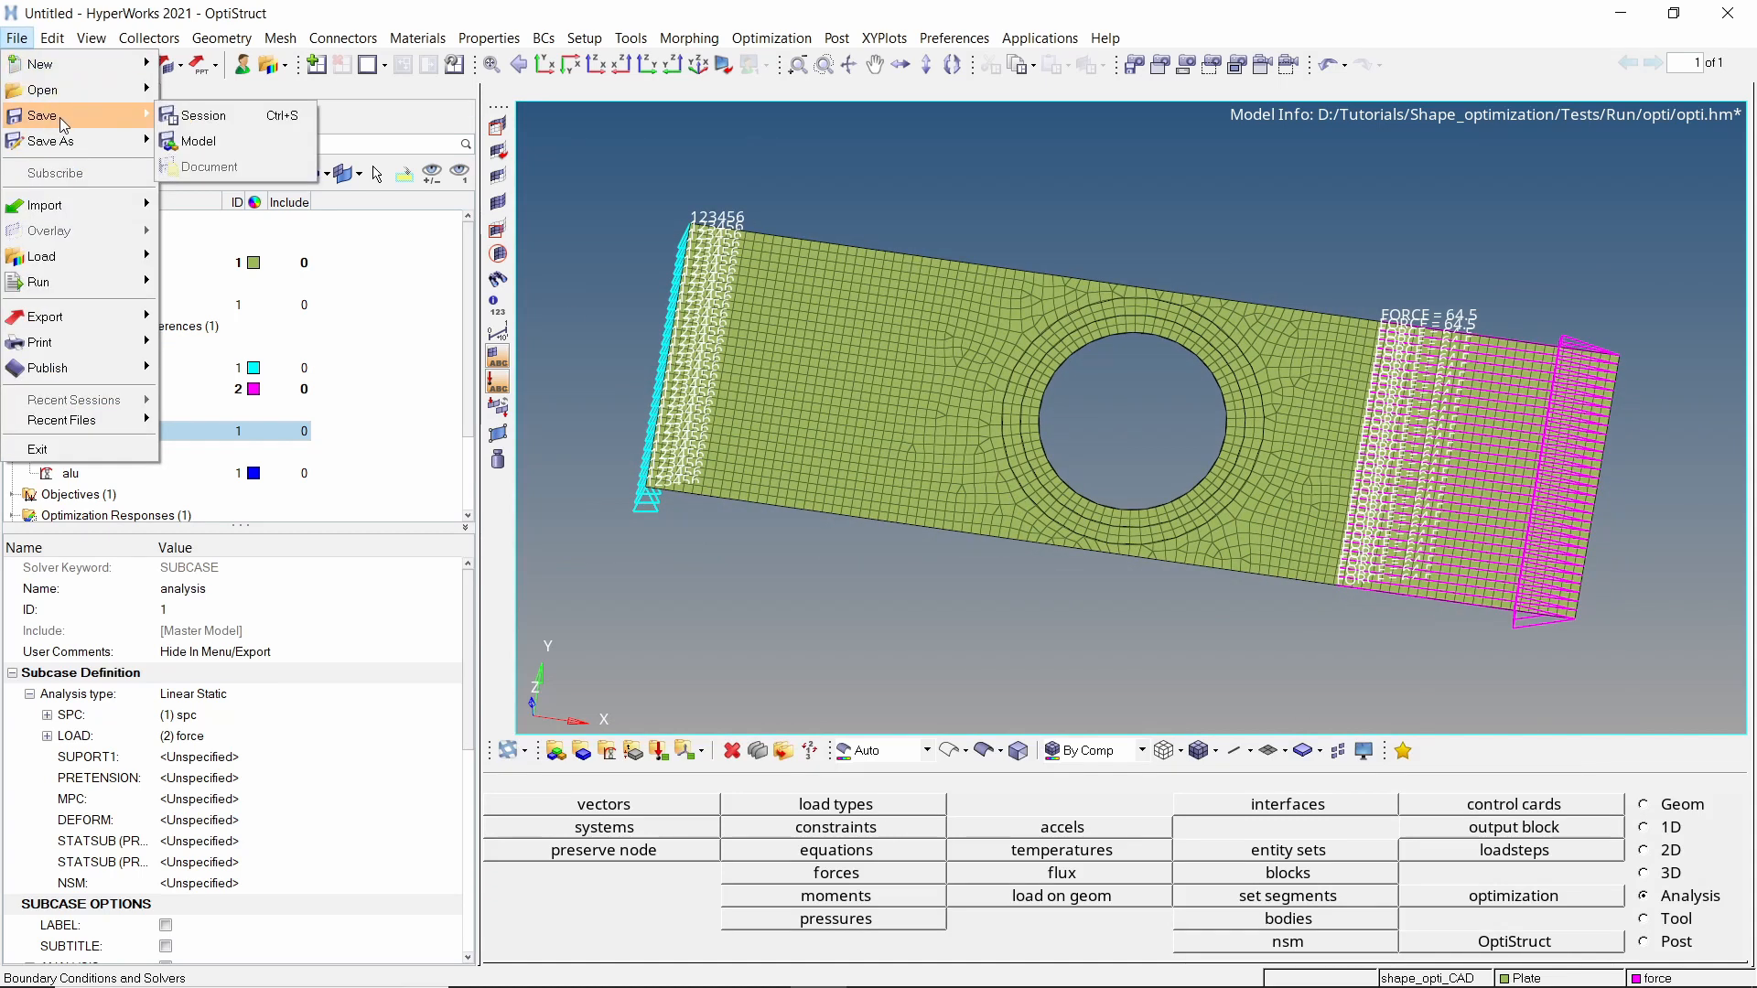
click(198, 141)
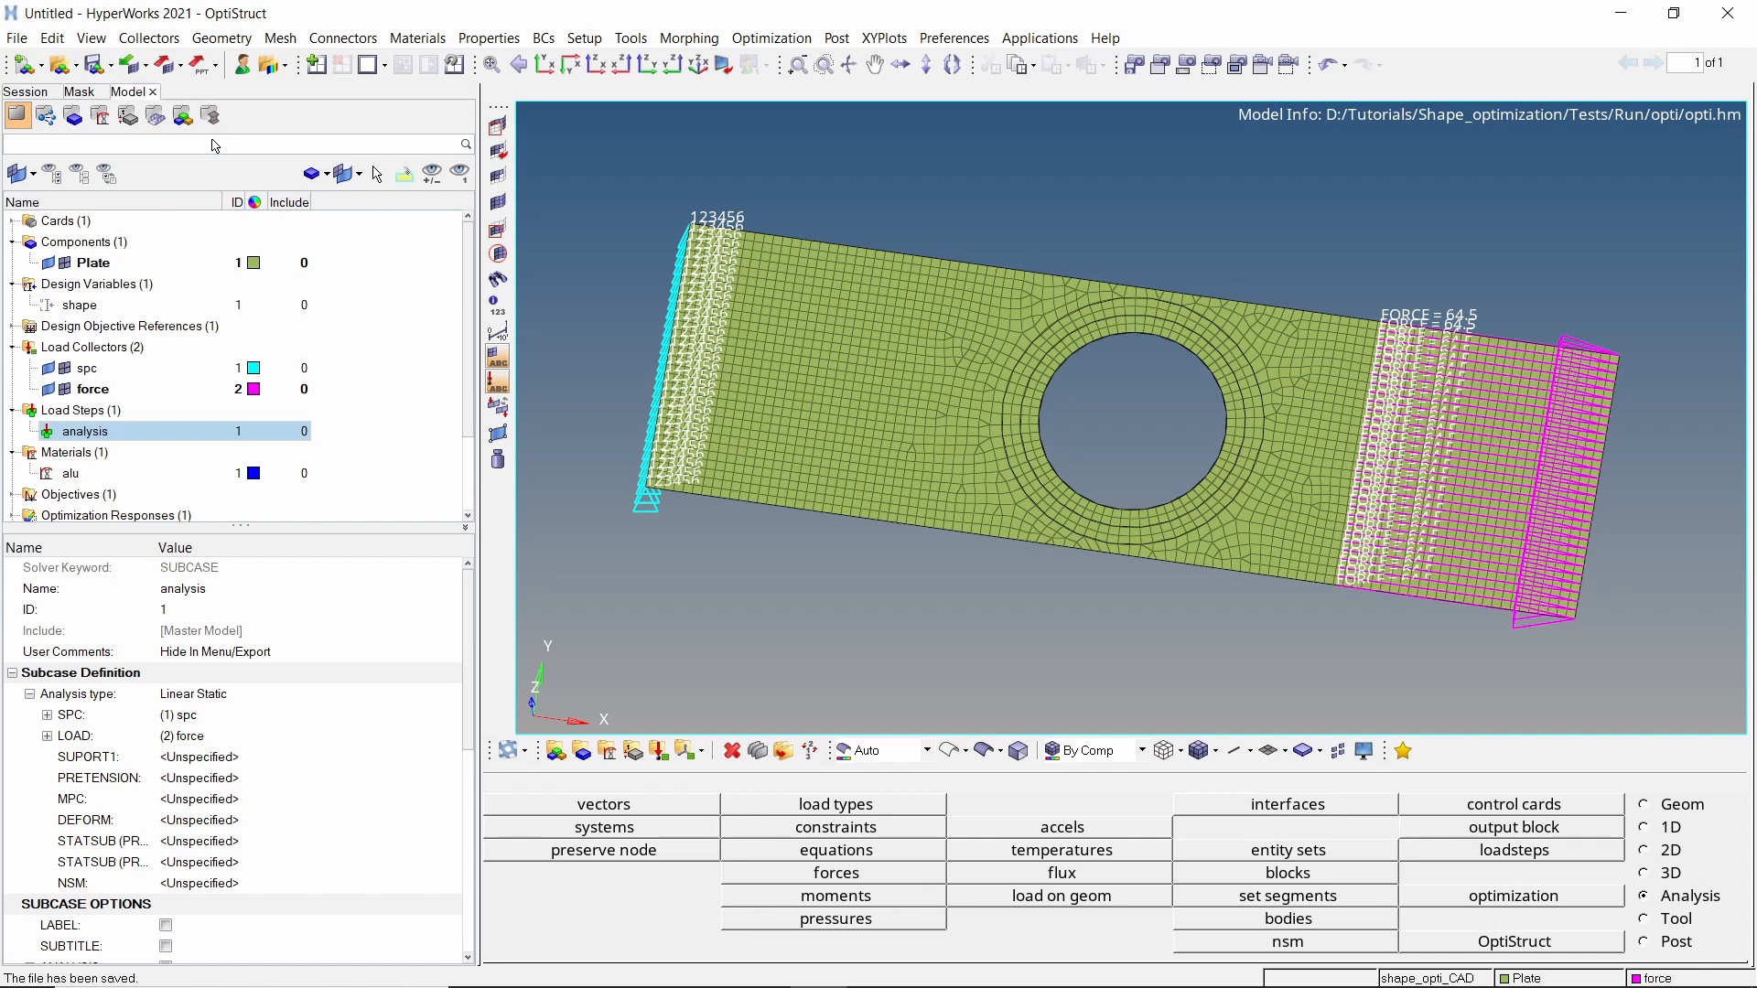
Run OptiStruct on opti.fem with the optimization run option and check the solver's message log.
click(1511, 947)
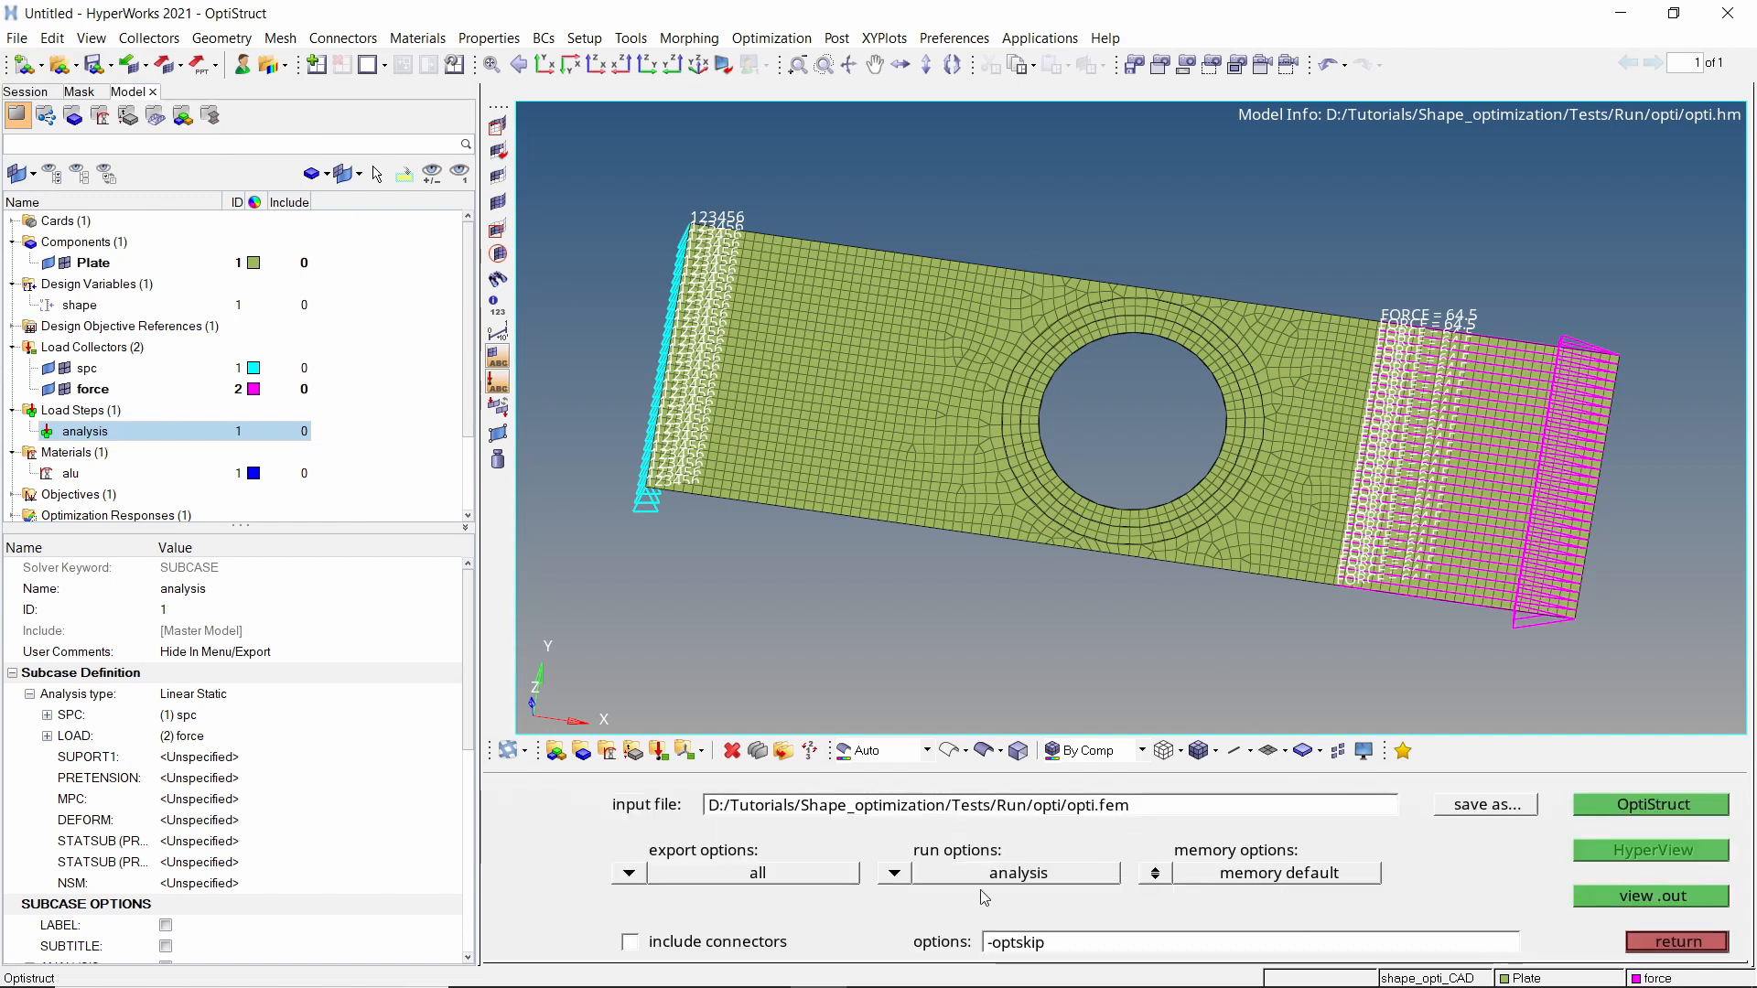
click(894, 874)
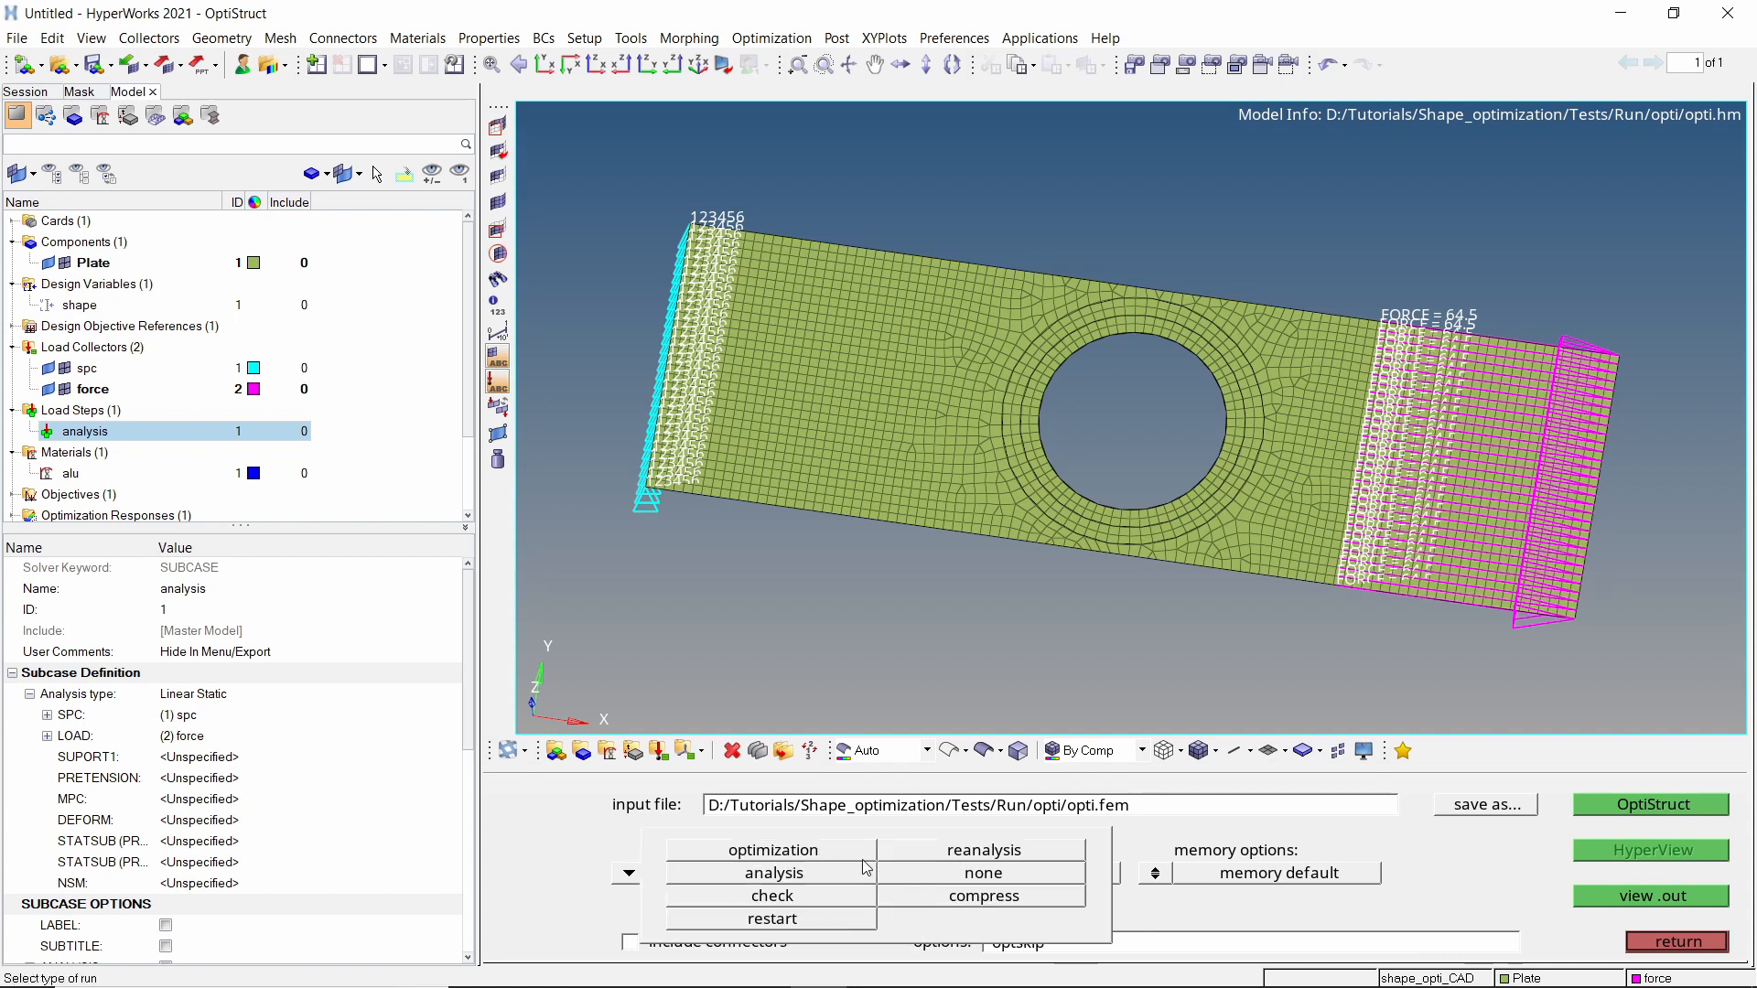
click(862, 851)
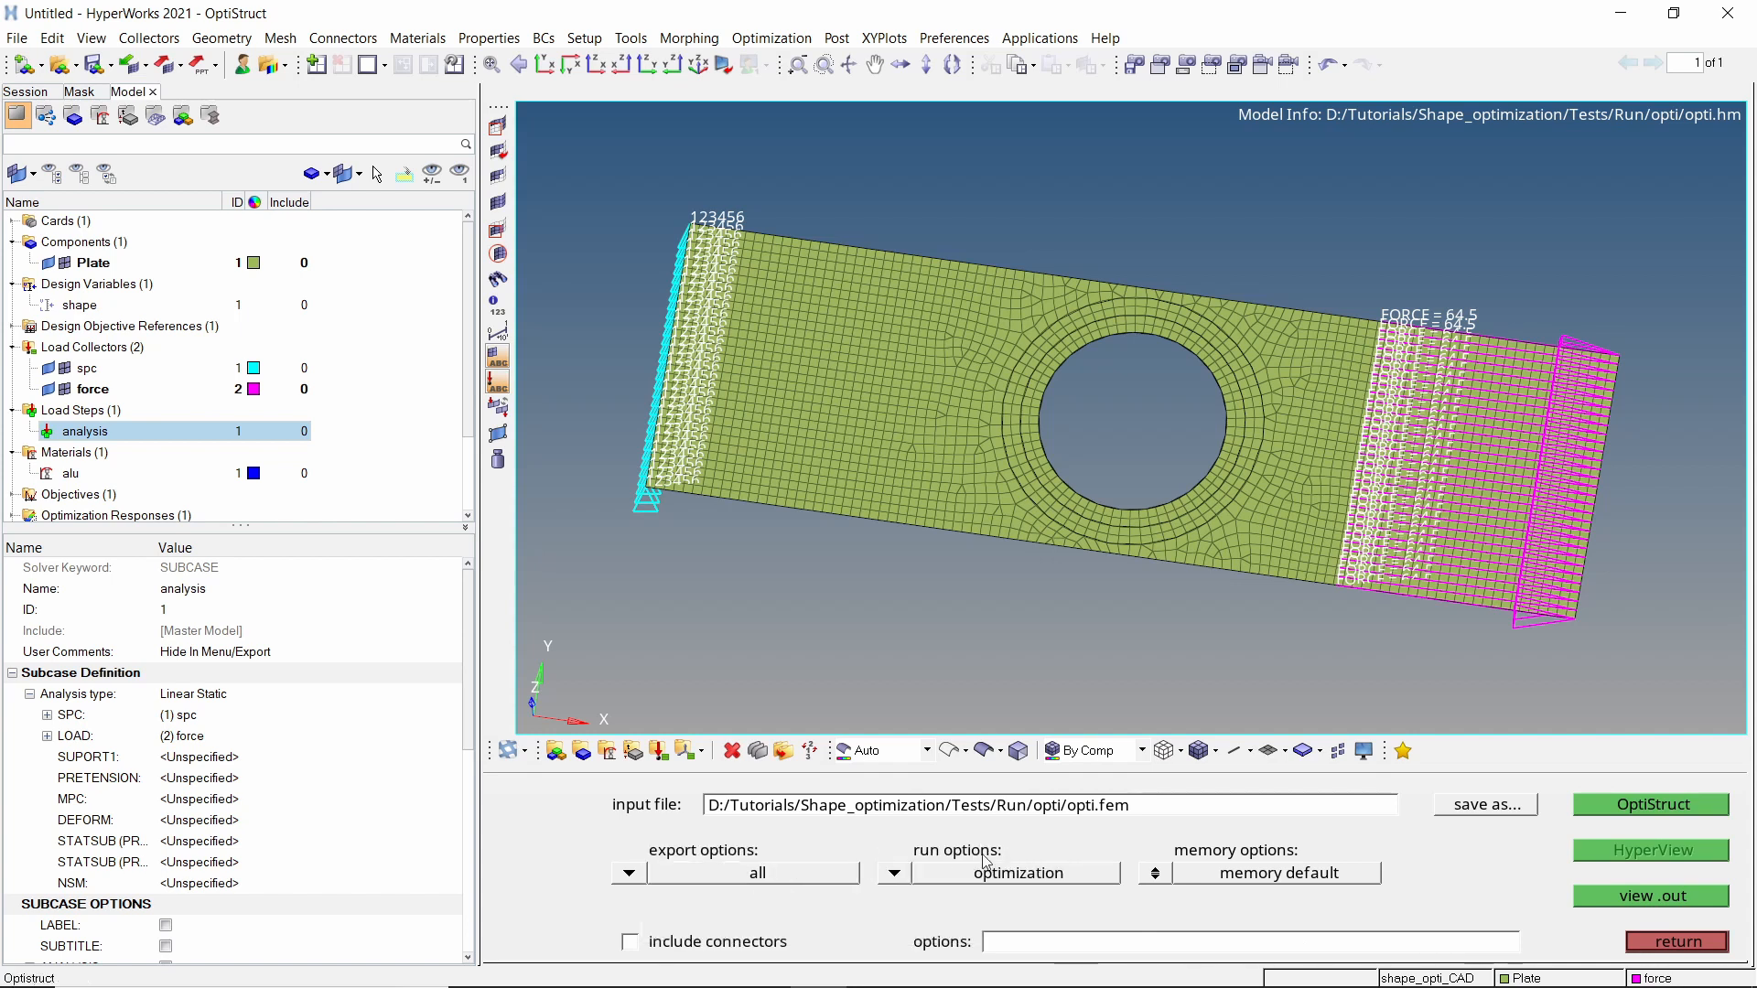
click(1617, 805)
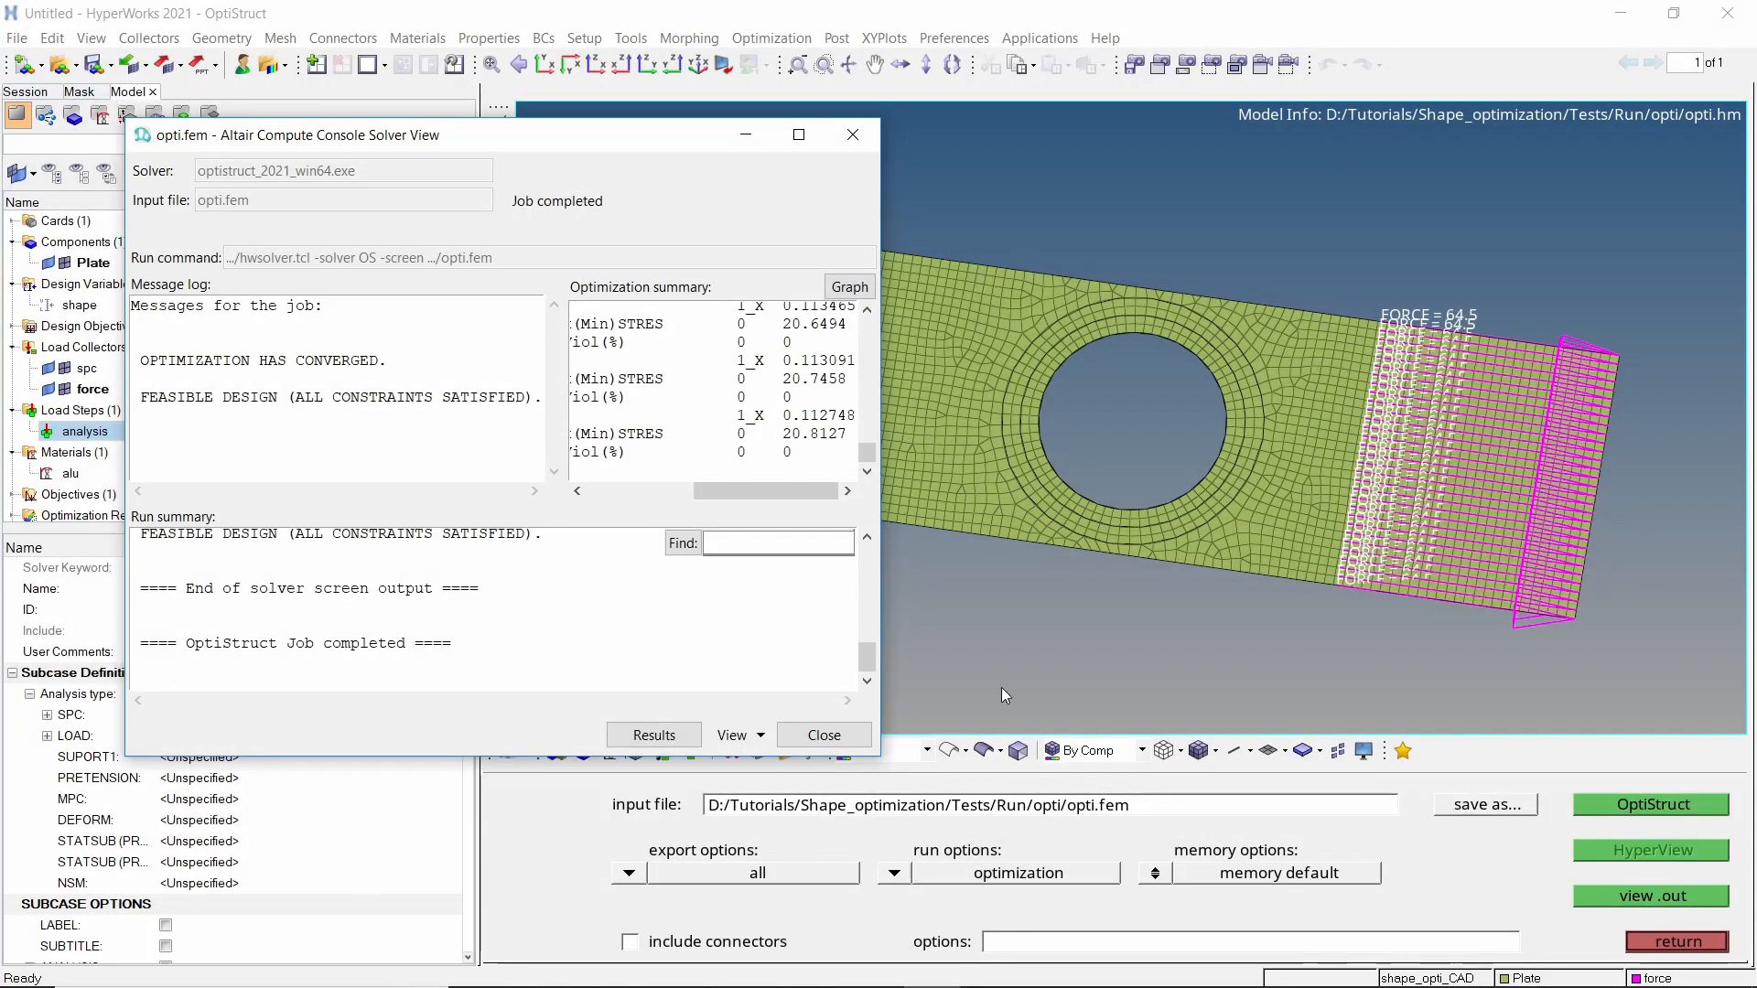
drag(140, 399, 366, 418)
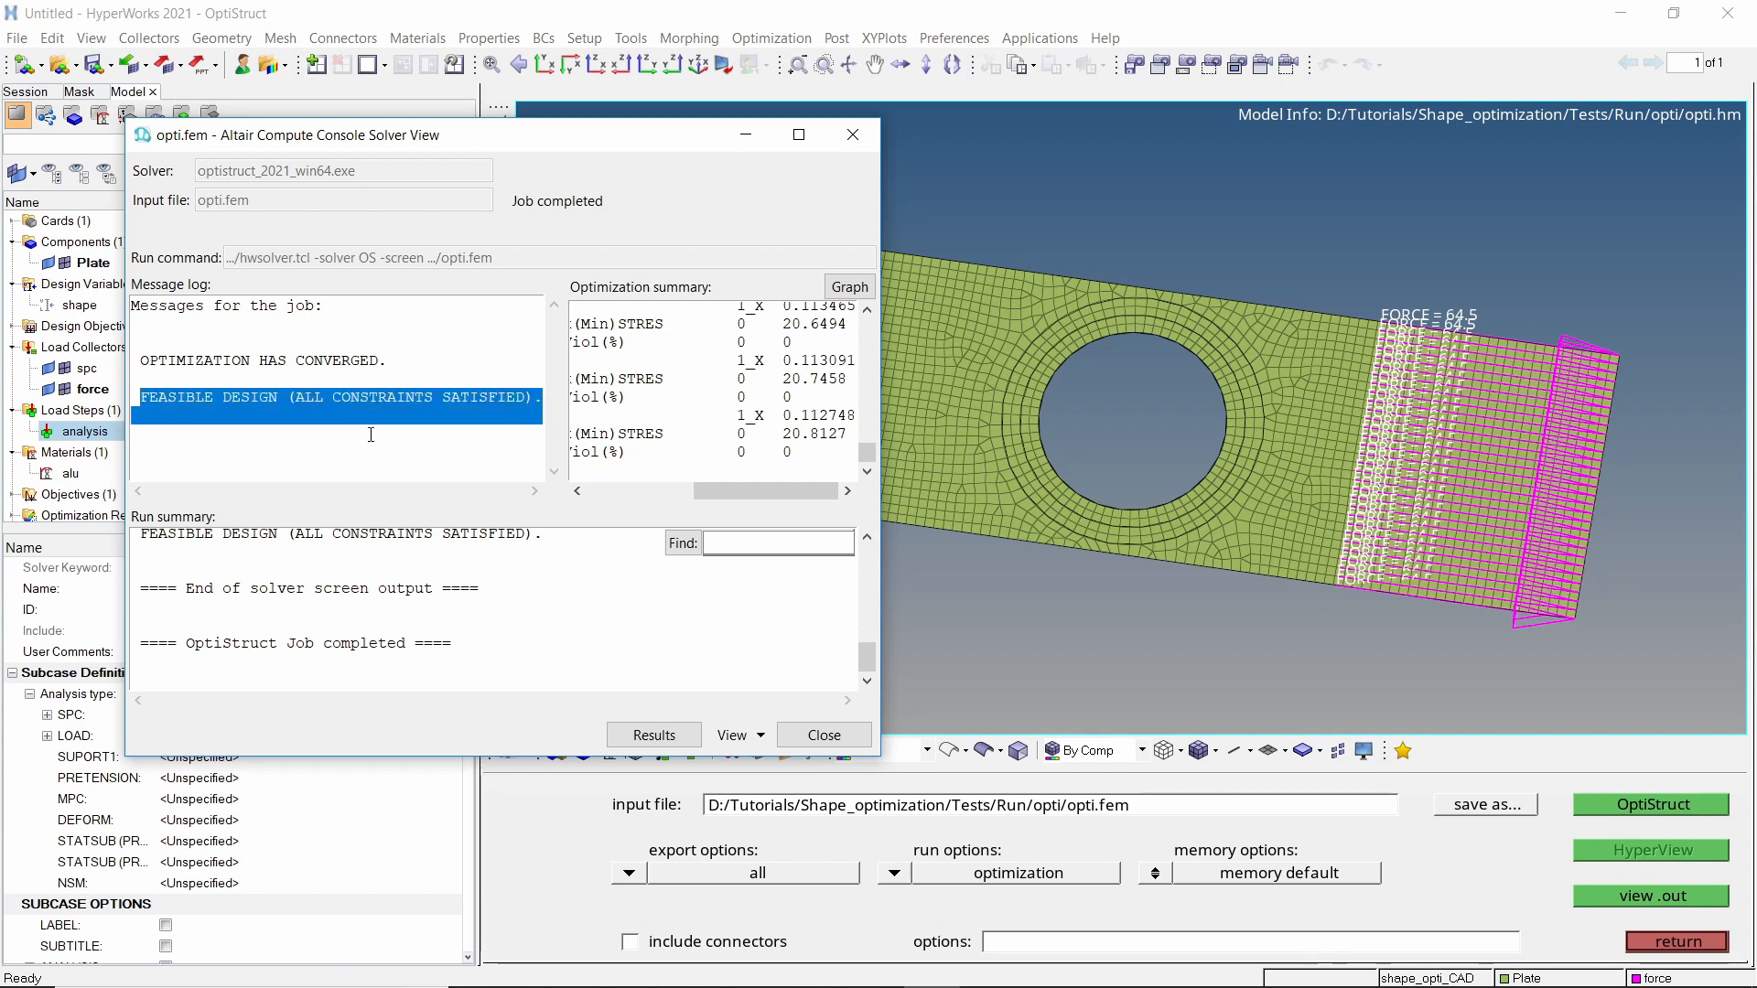
click(370, 435)
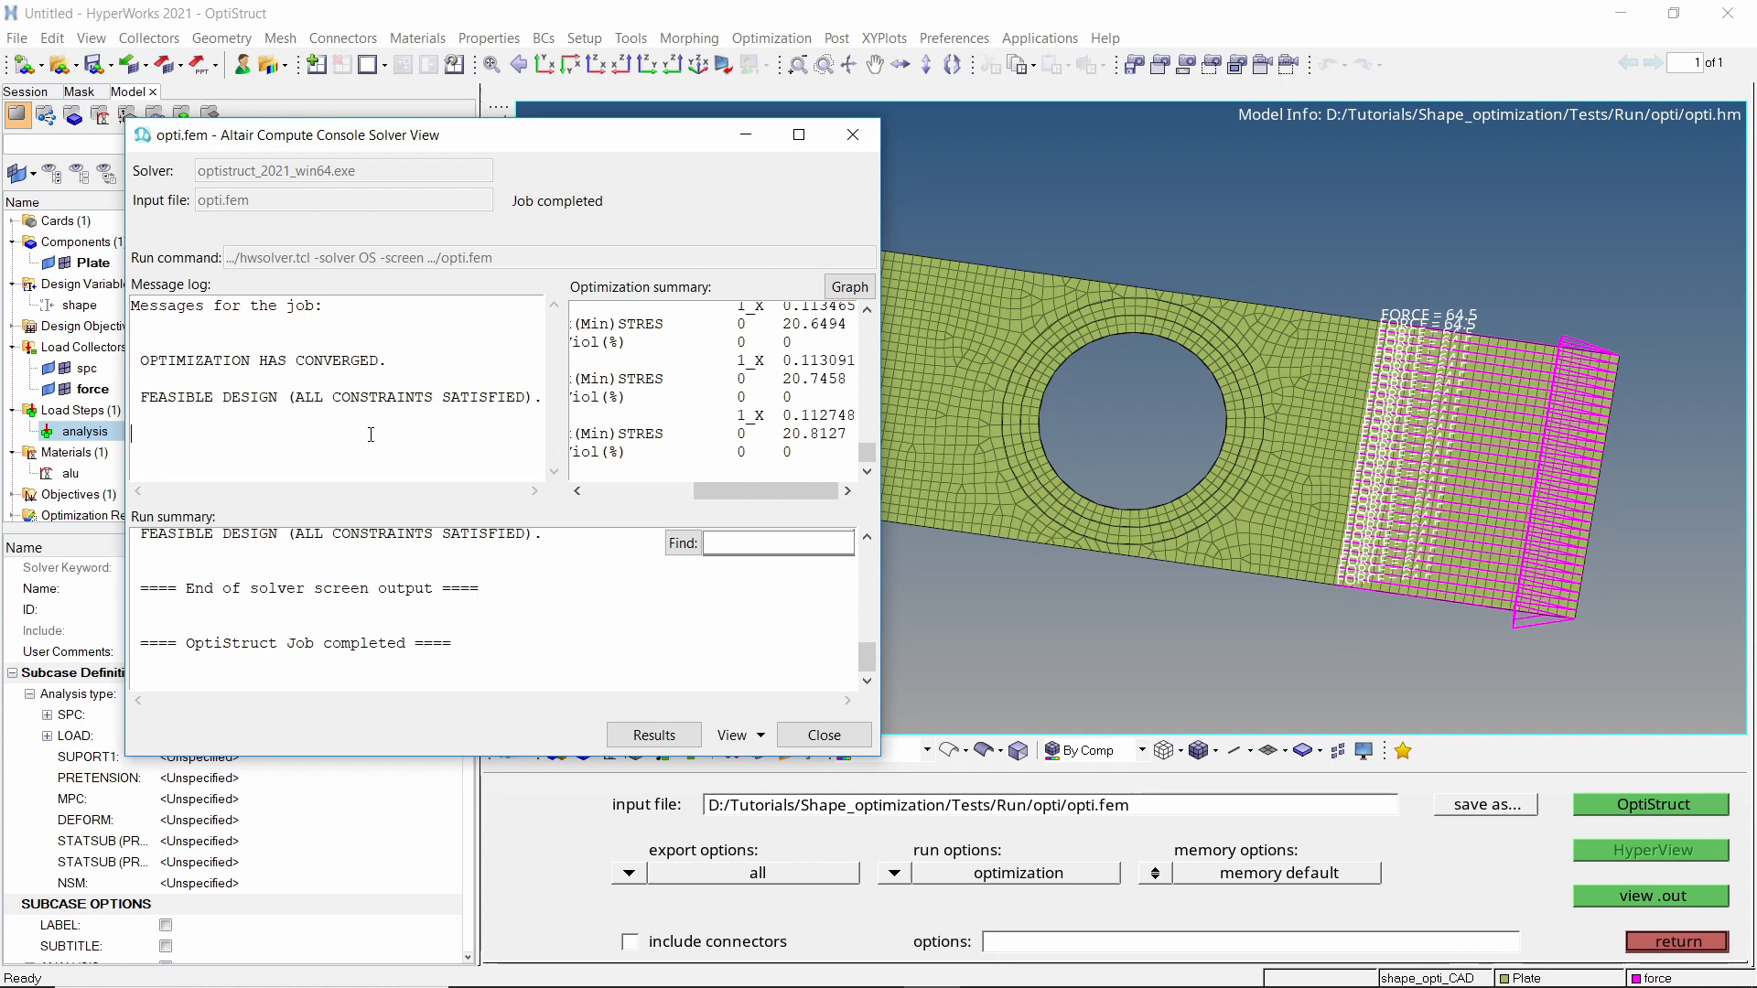
Open the optimization results and split the results page into two side-by-side windows.
click(663, 735)
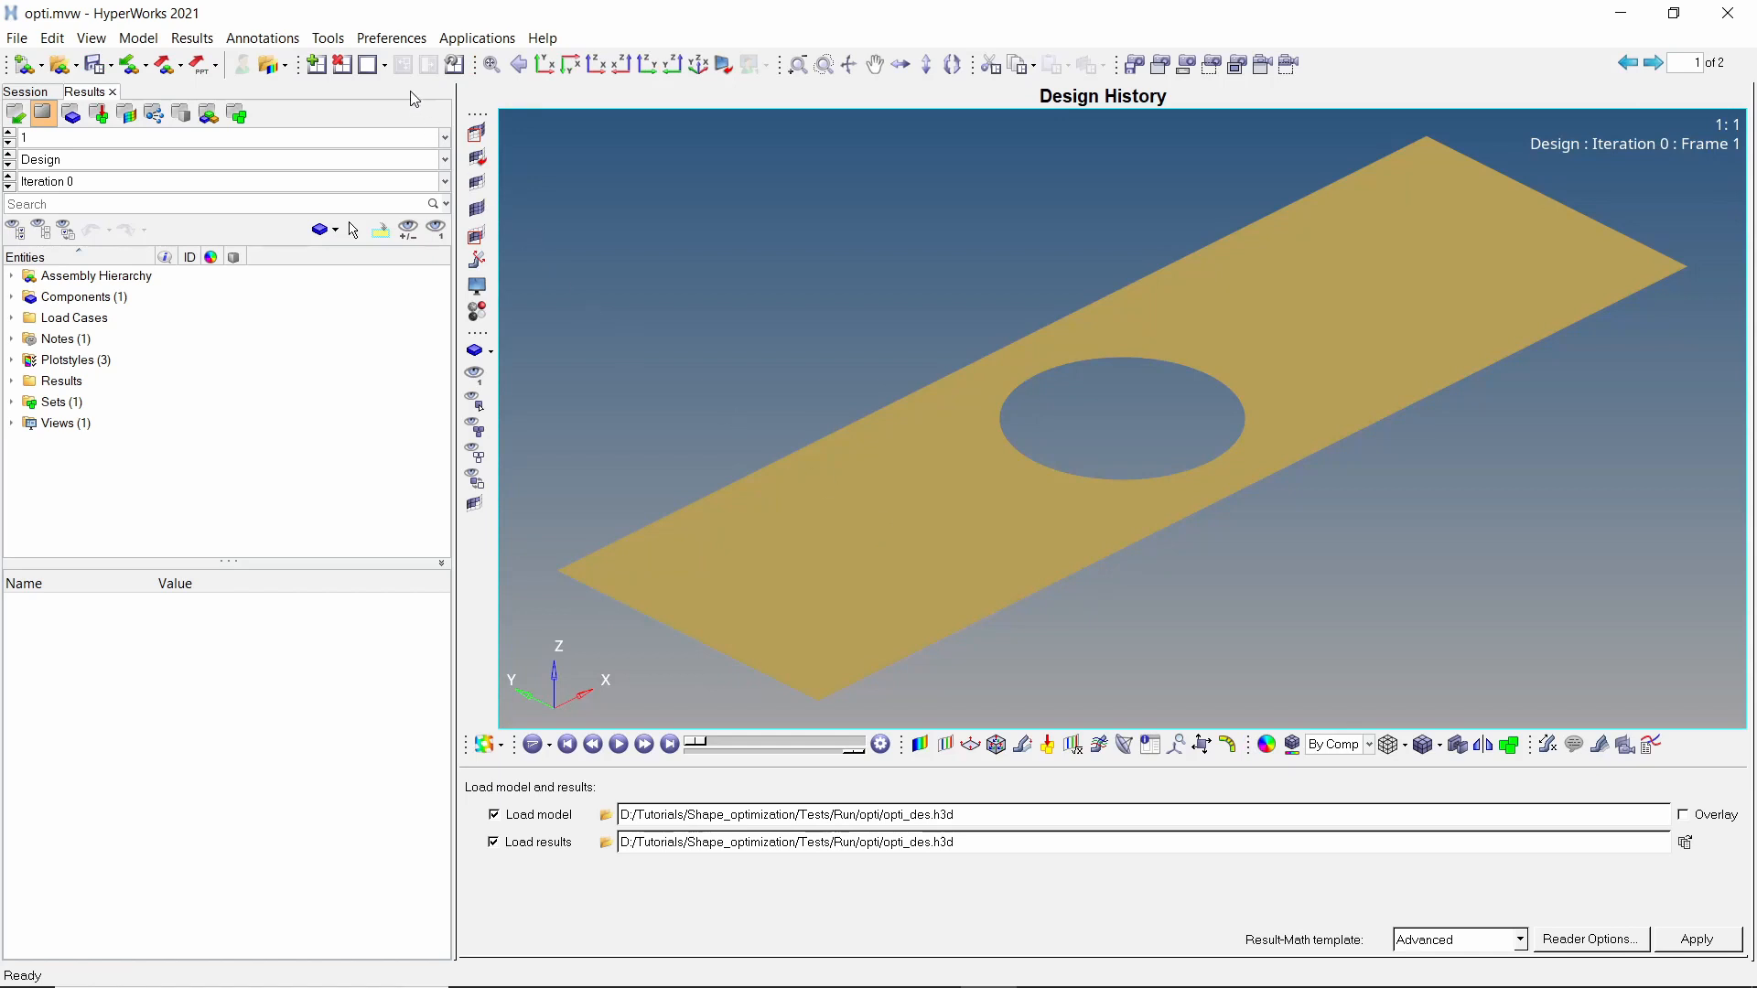
click(387, 63)
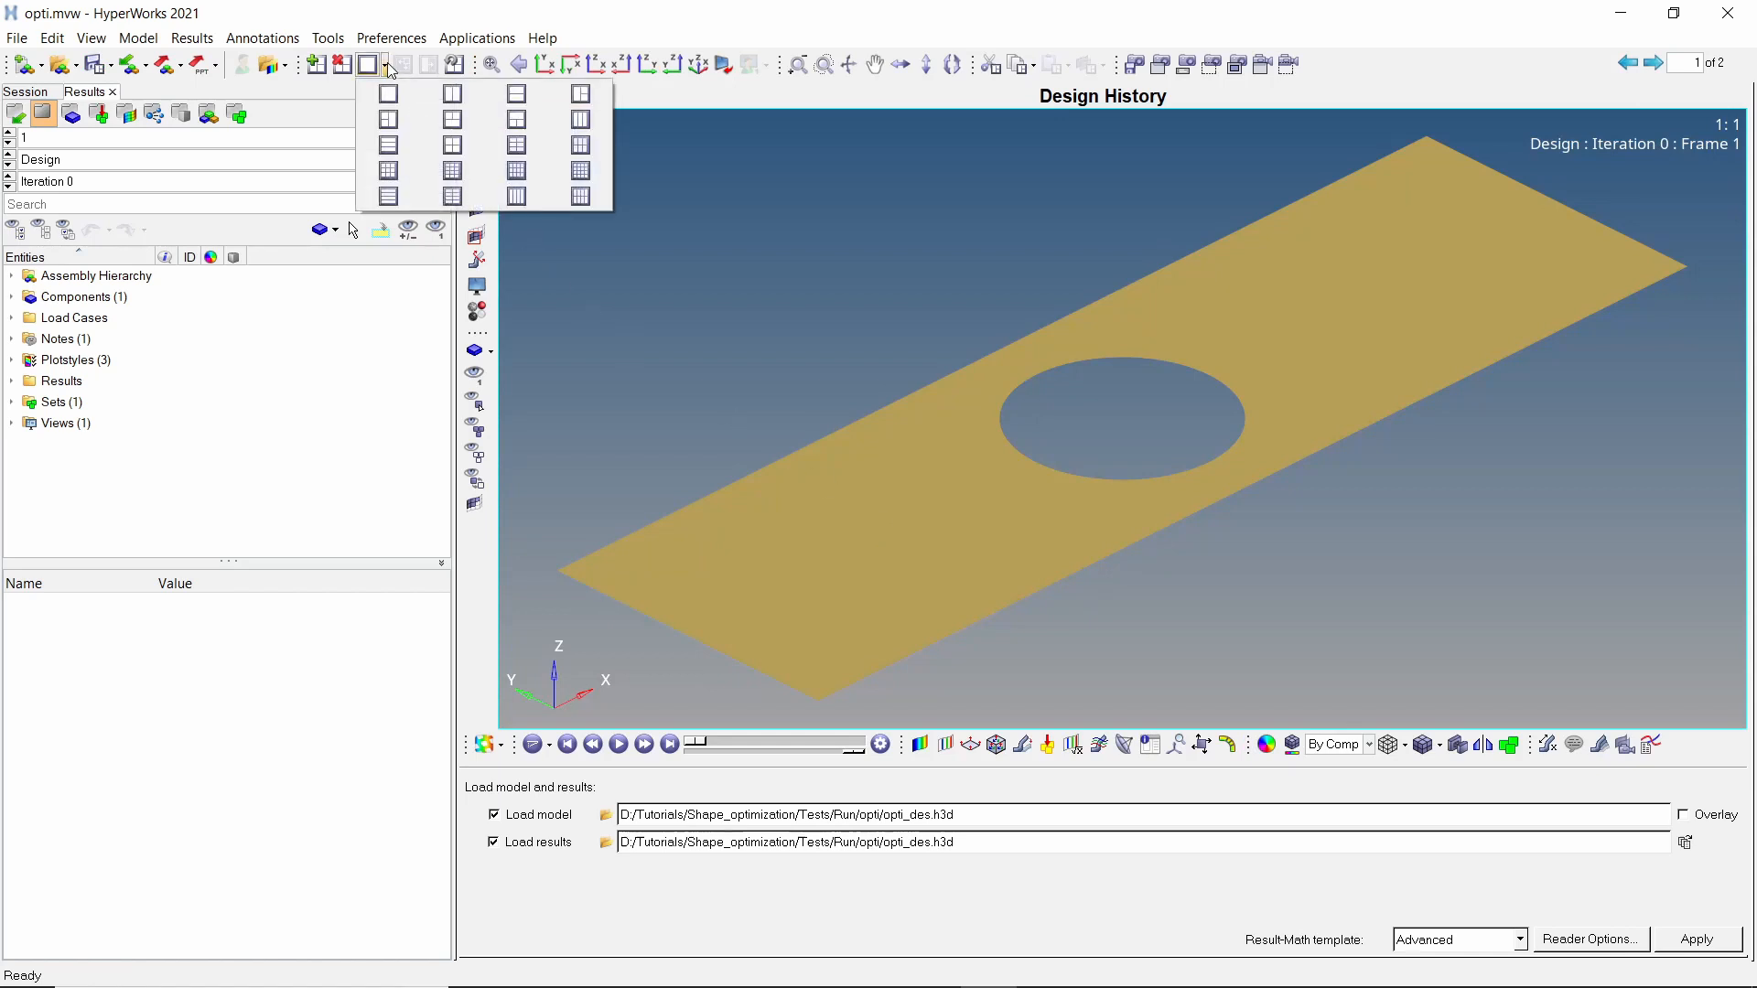
click(454, 95)
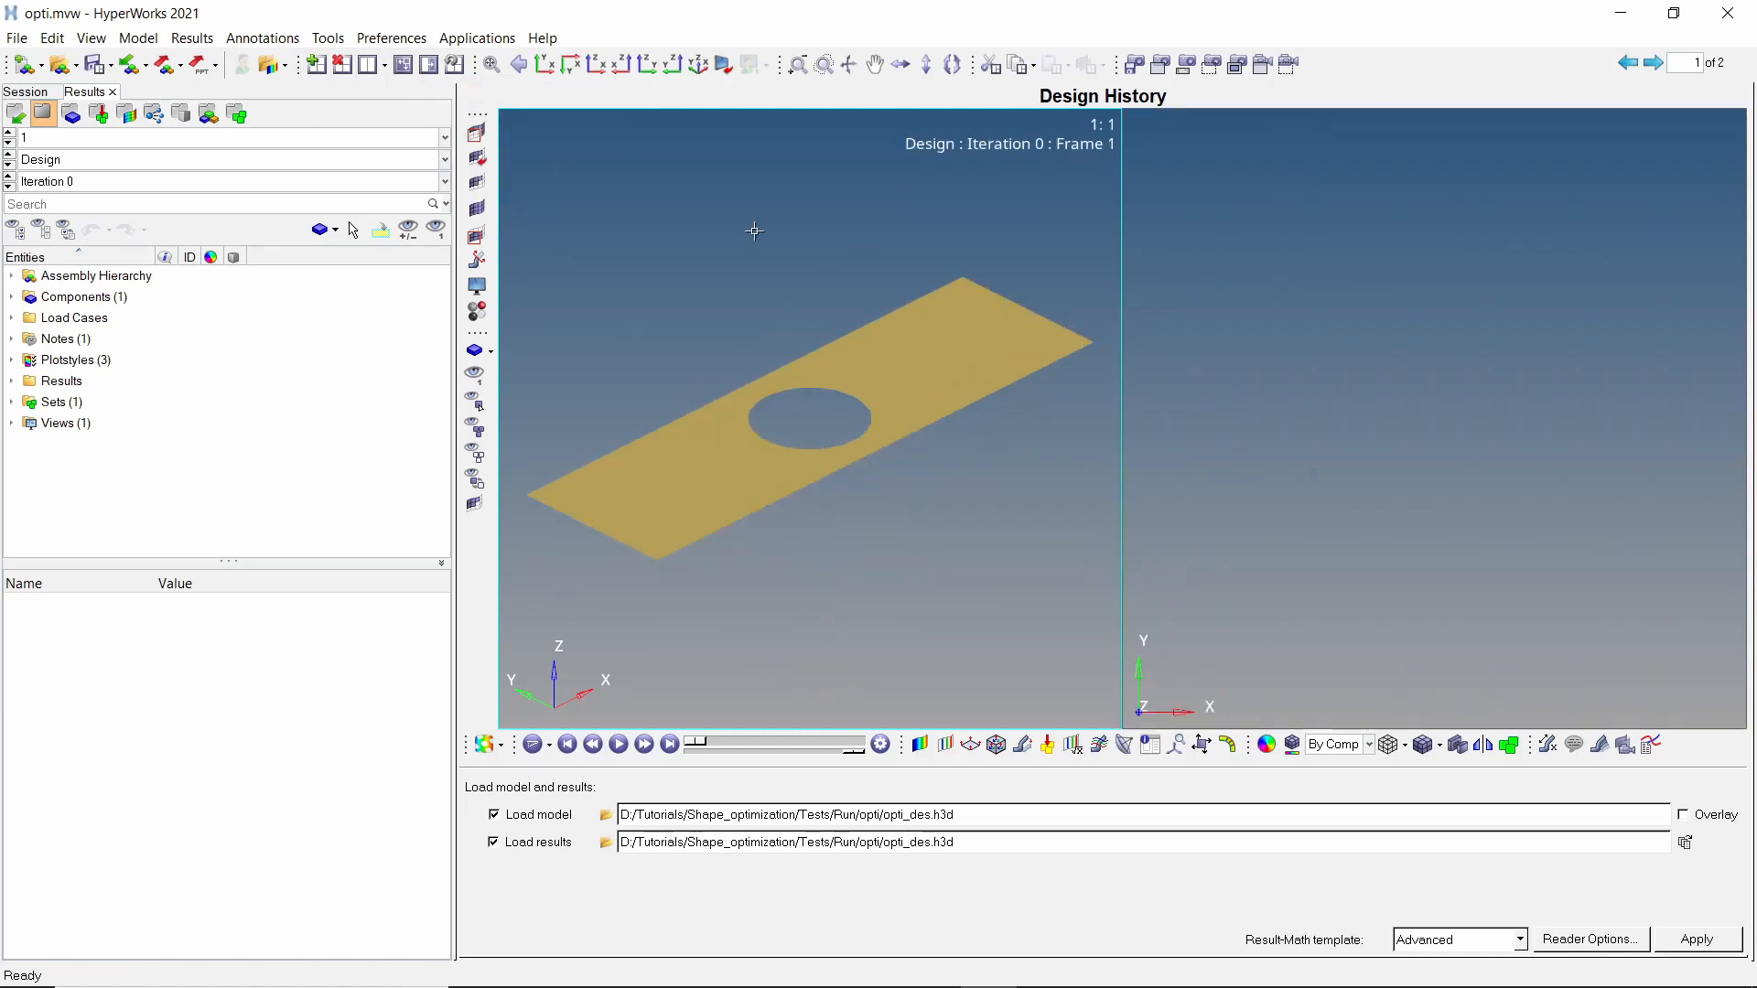
Load opti_s1.h3d as both model and results in the empty results window.
click(1301, 442)
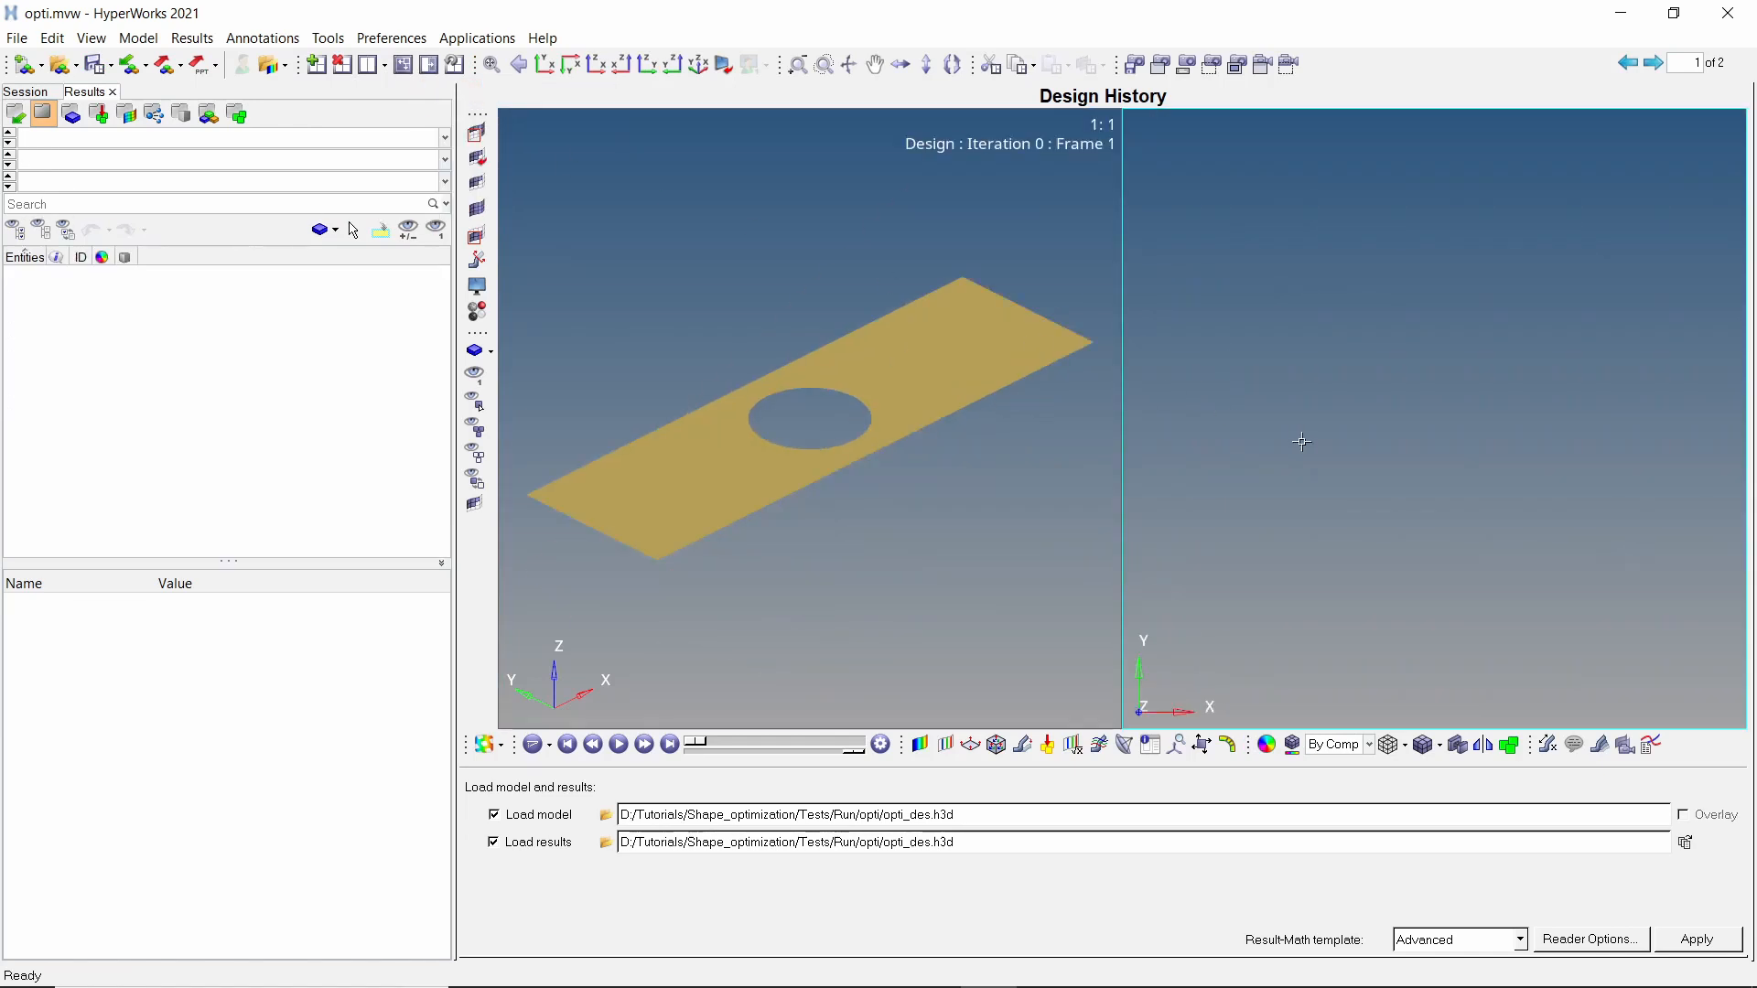
click(609, 816)
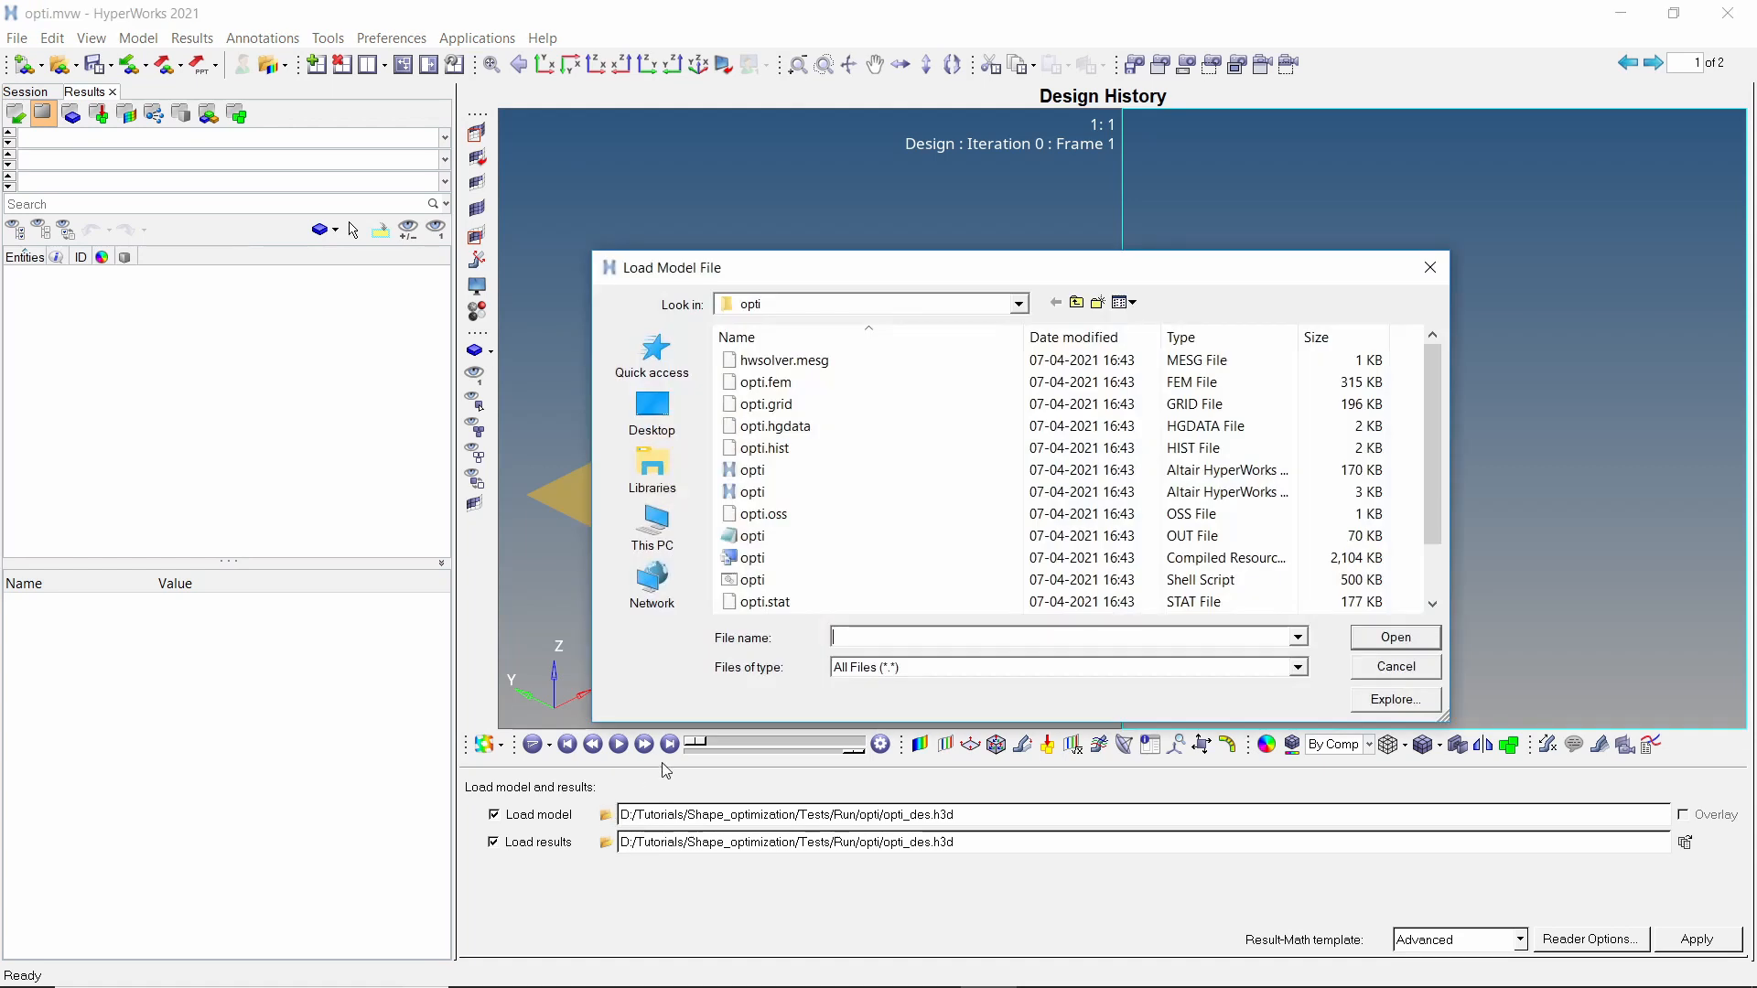
scroll(921, 560, down, 1)
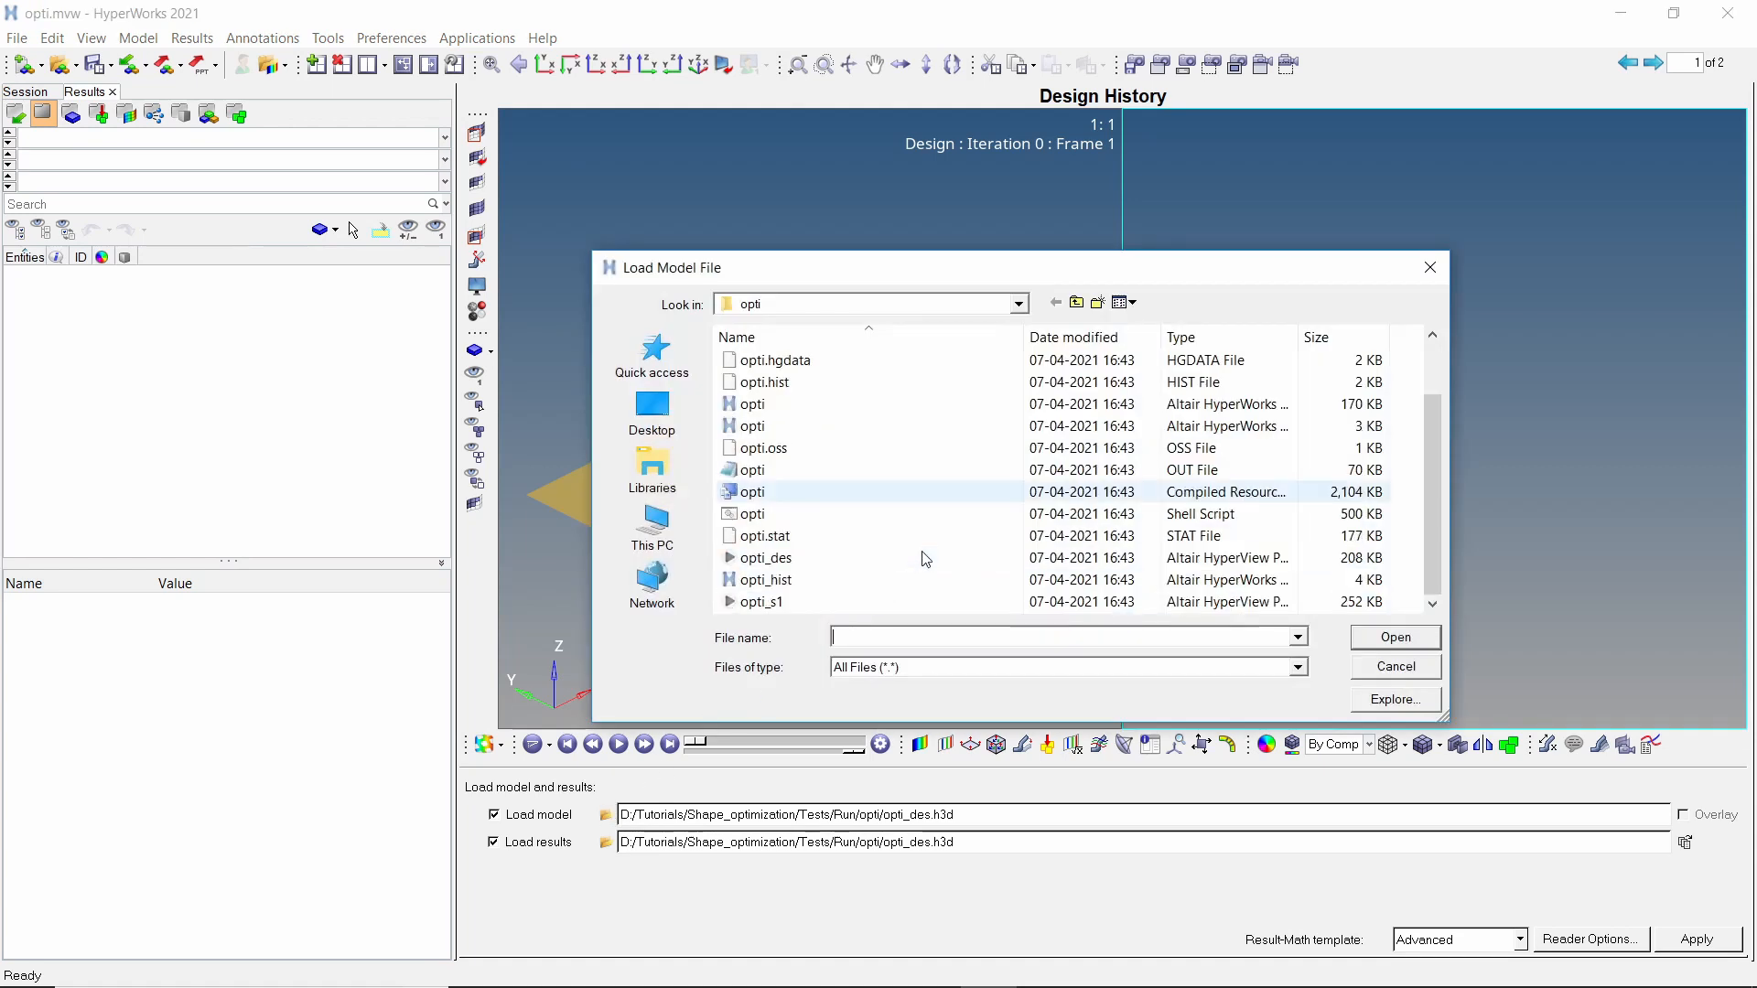
double_click(905, 602)
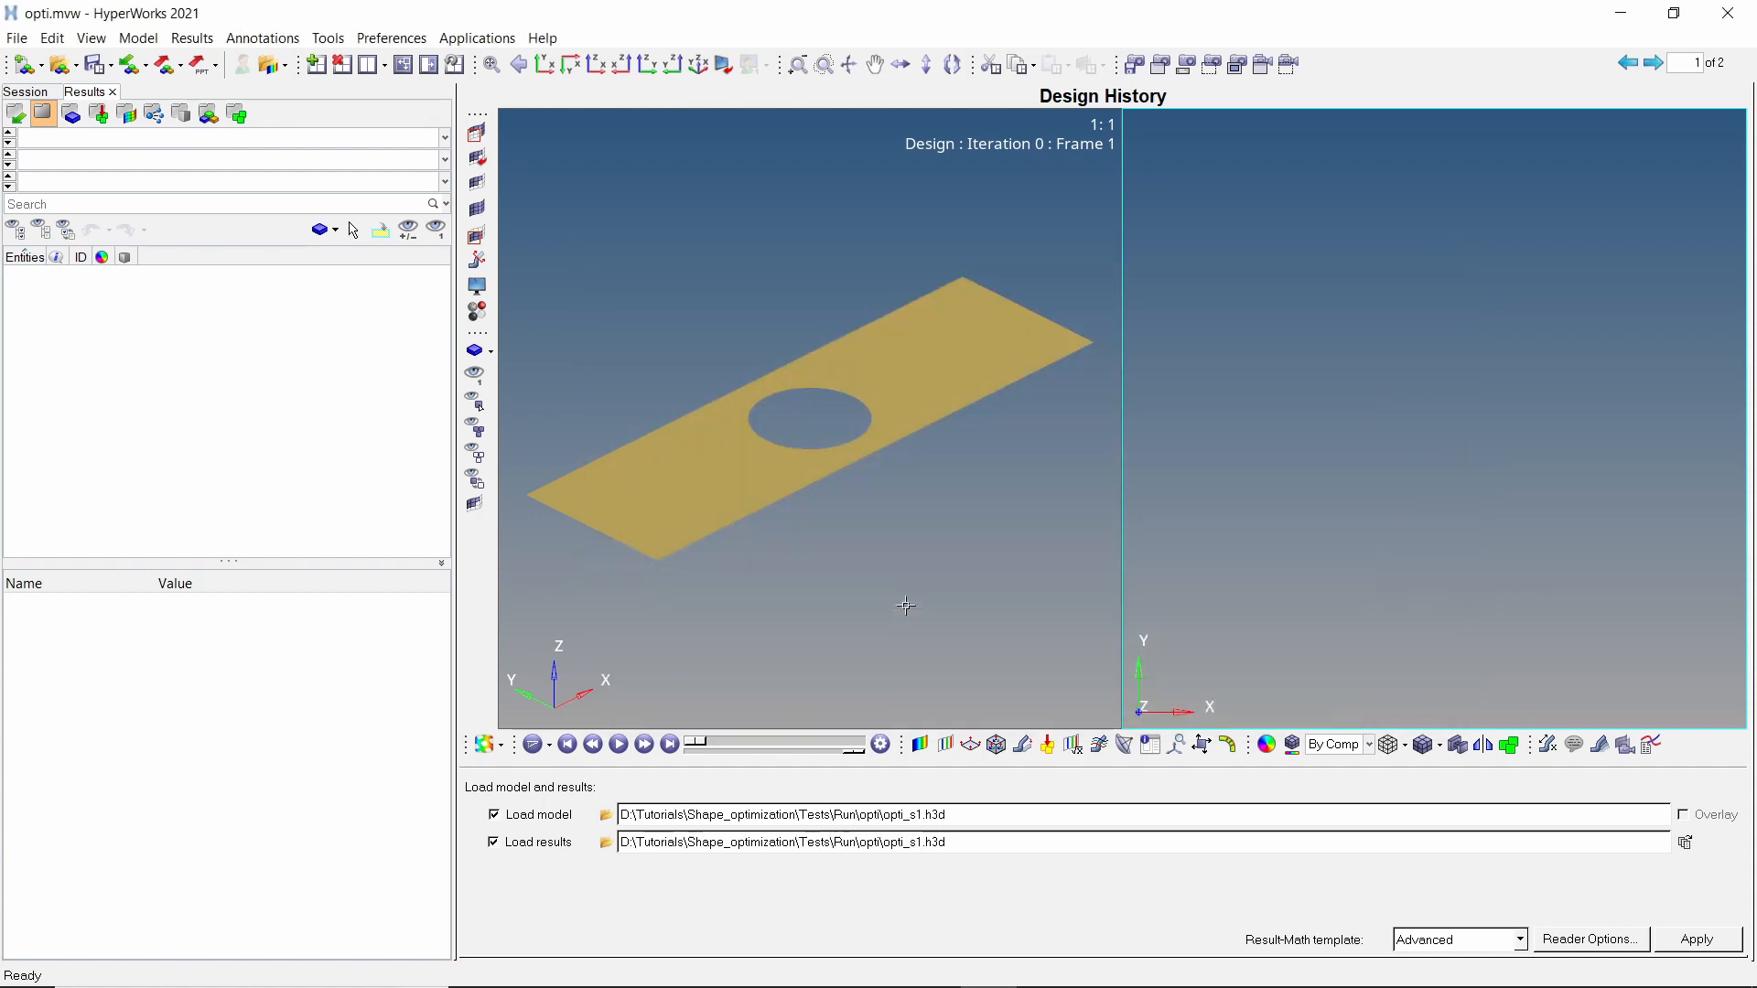
click(1702, 942)
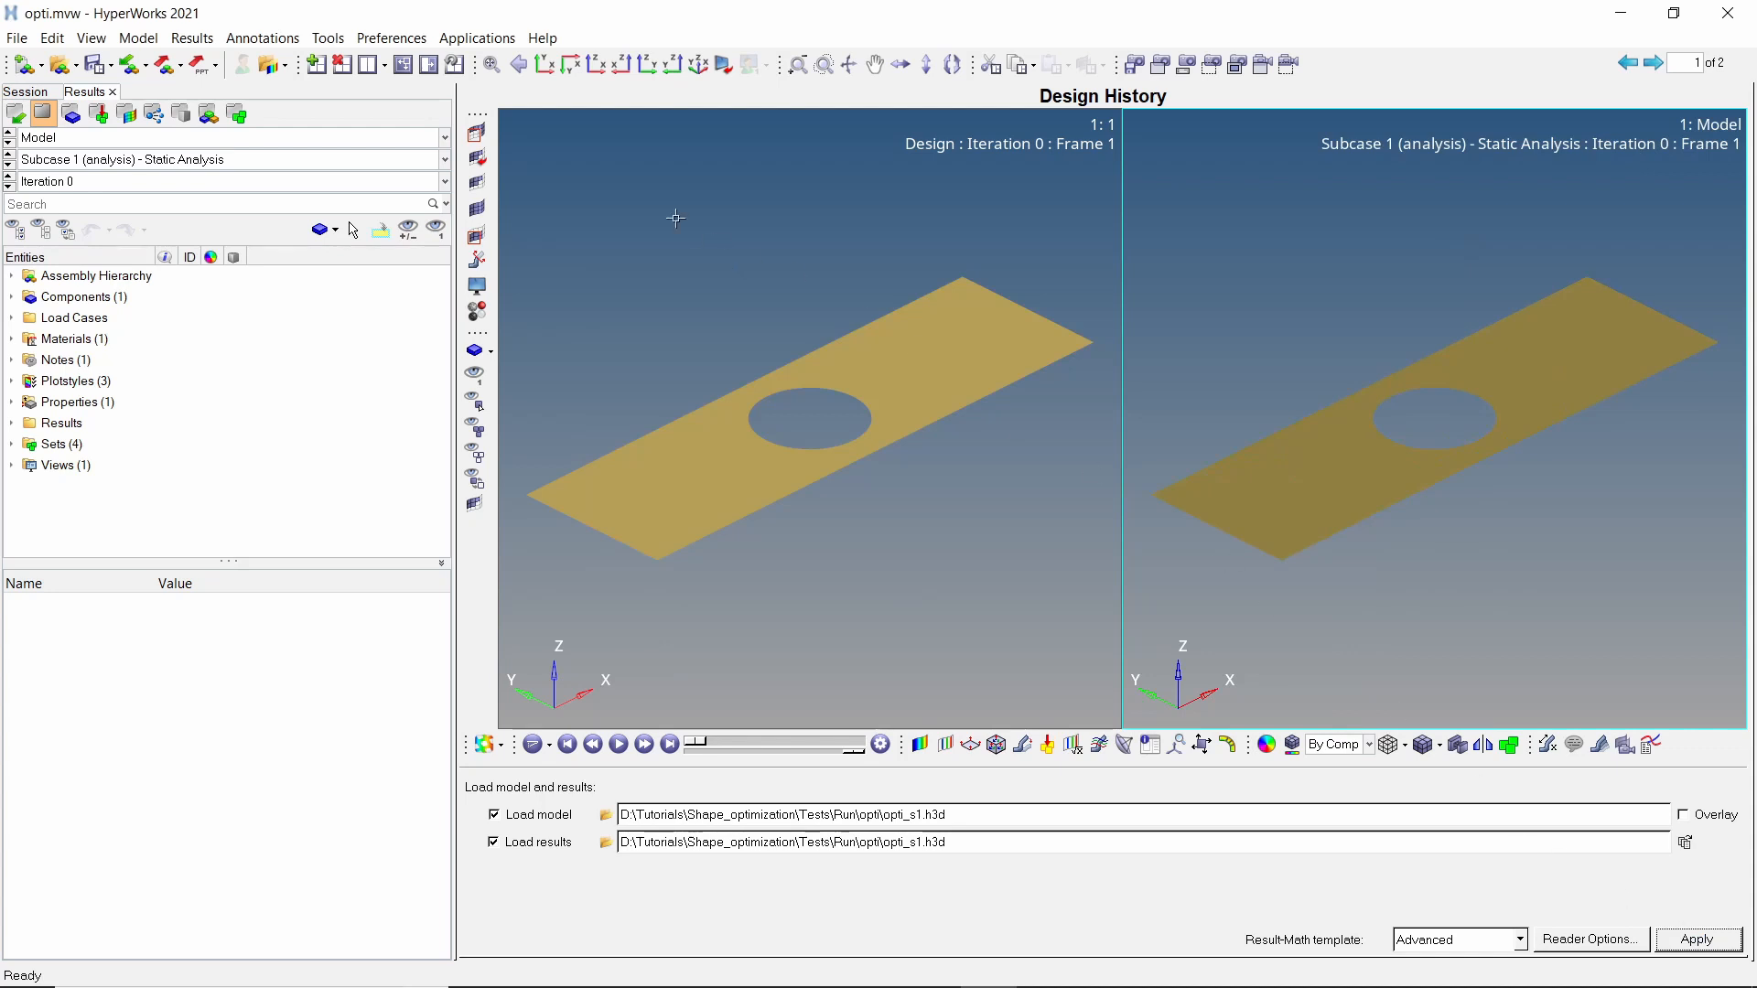
Synchronize the design window with the static analysis window so both plates share the same view changes.
click(454, 64)
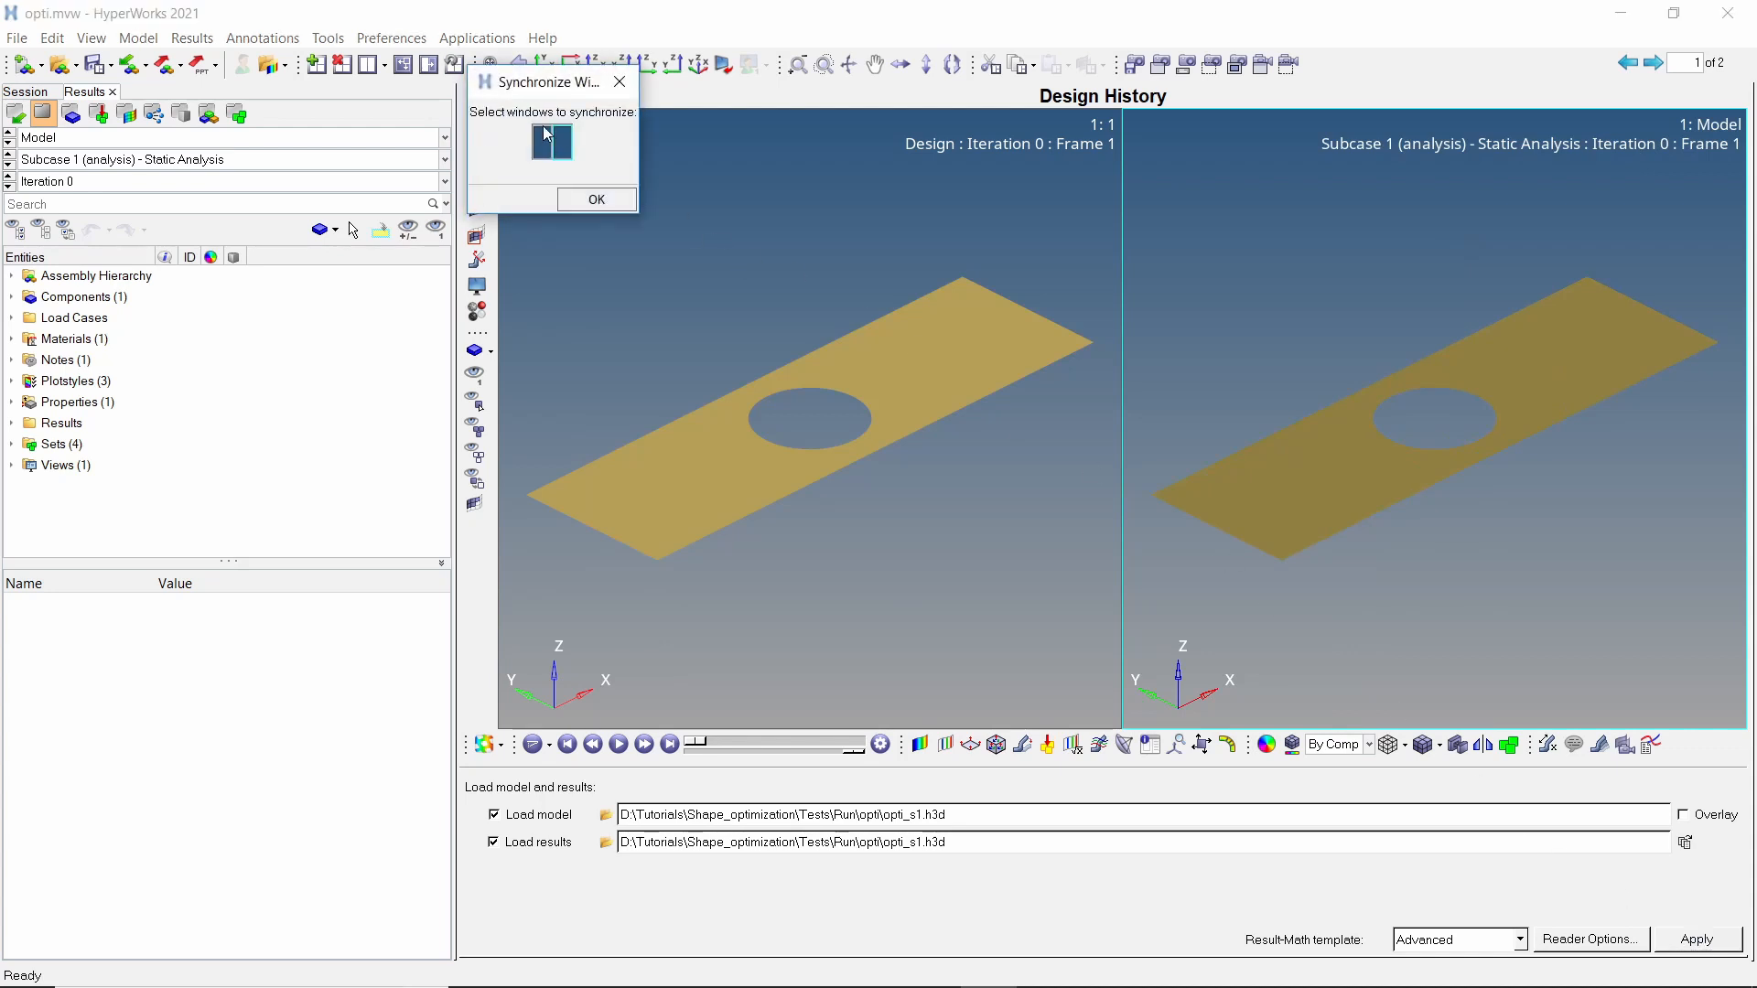
click(599, 201)
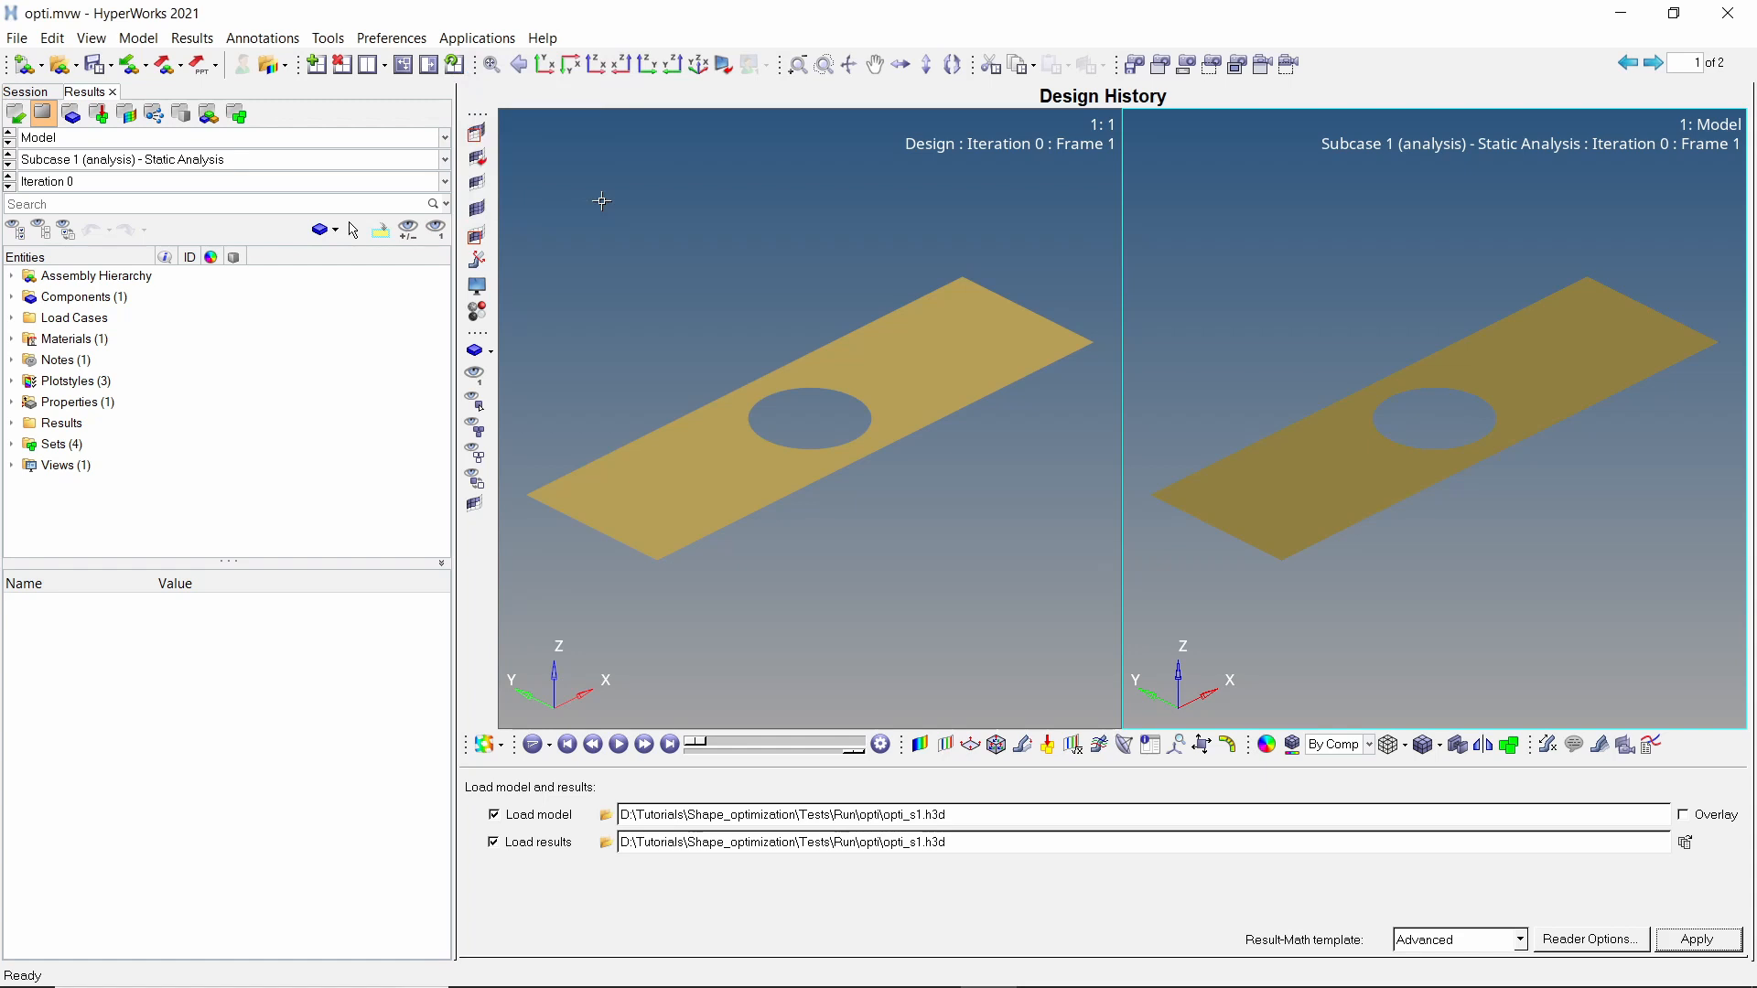
click(961, 399)
ctrl+drag(961, 398, 880, 400)
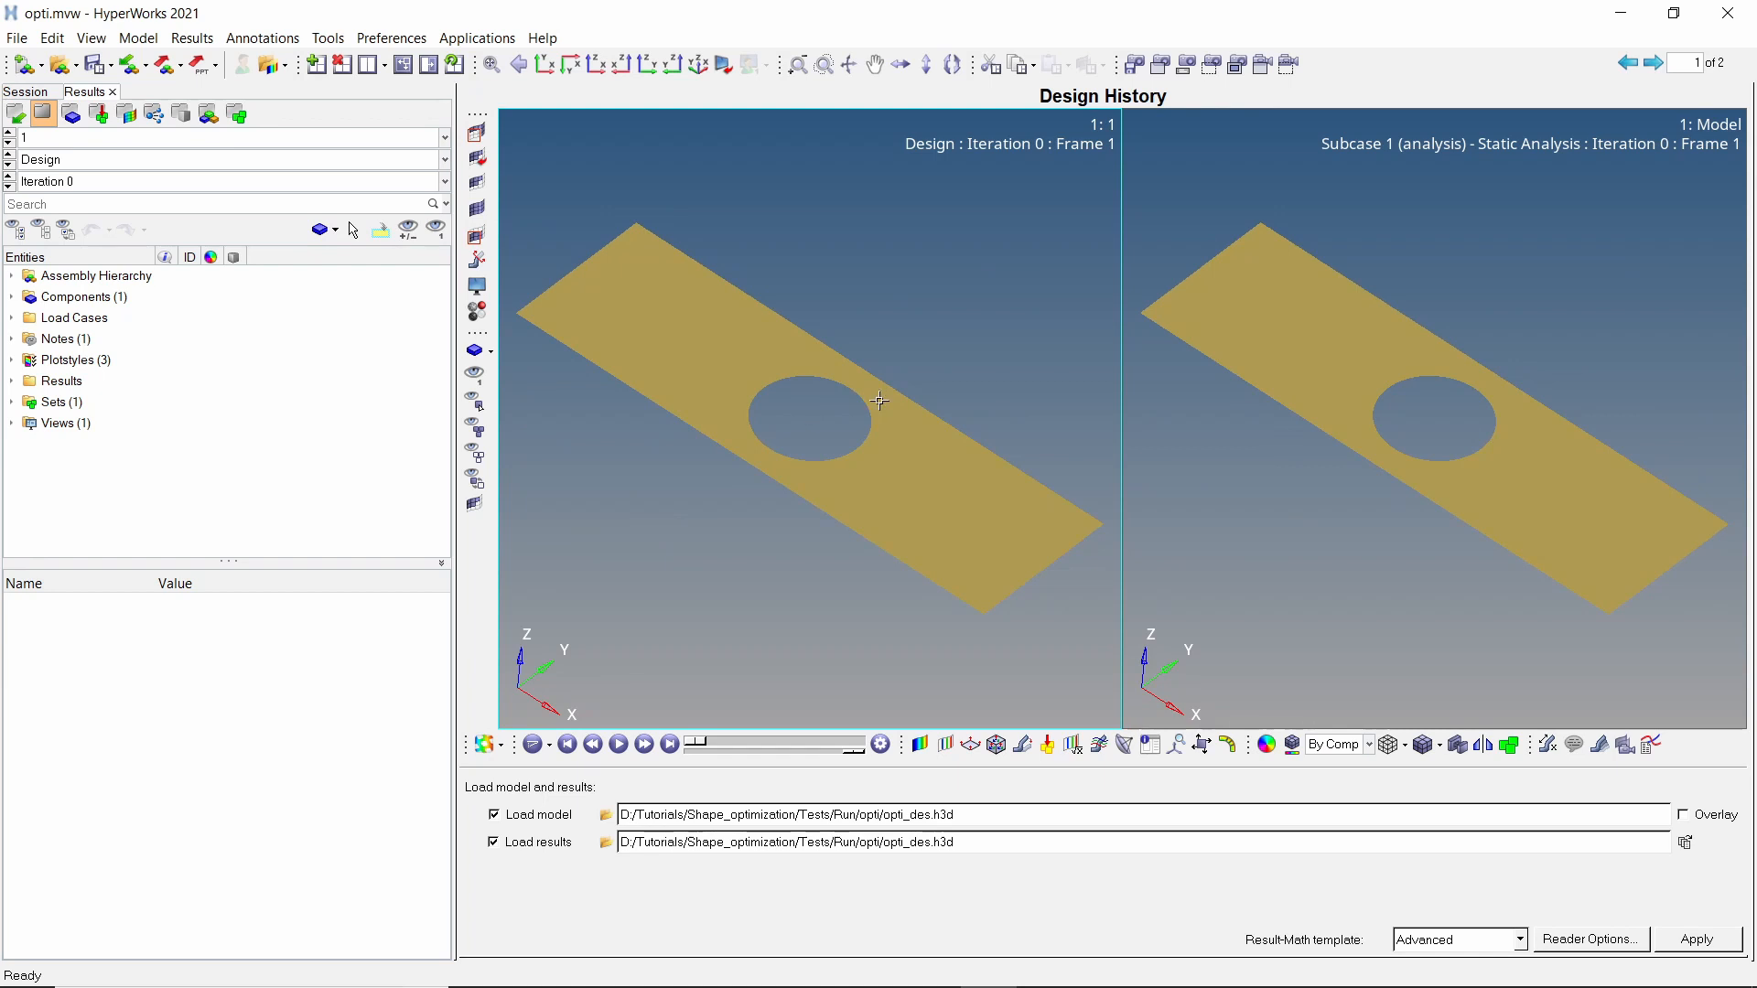
Contour the Shape Change magnitude in the design window and set its legend's numeric format to Fixed.
click(920, 745)
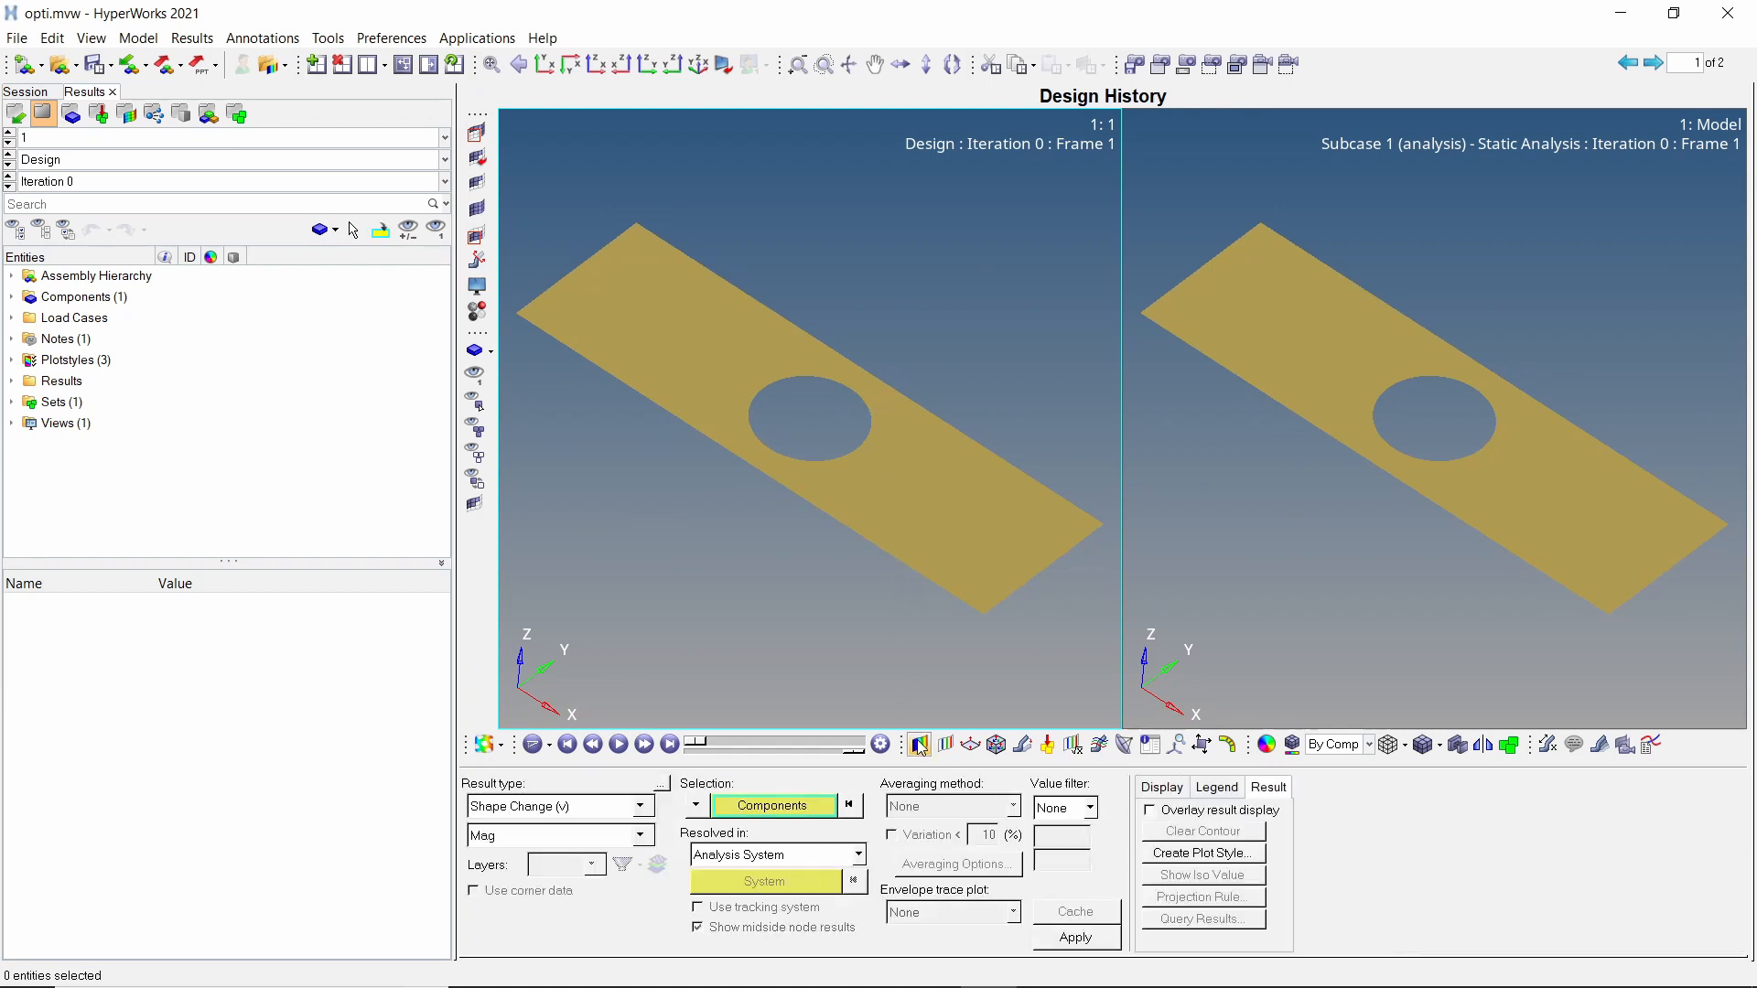
click(1058, 940)
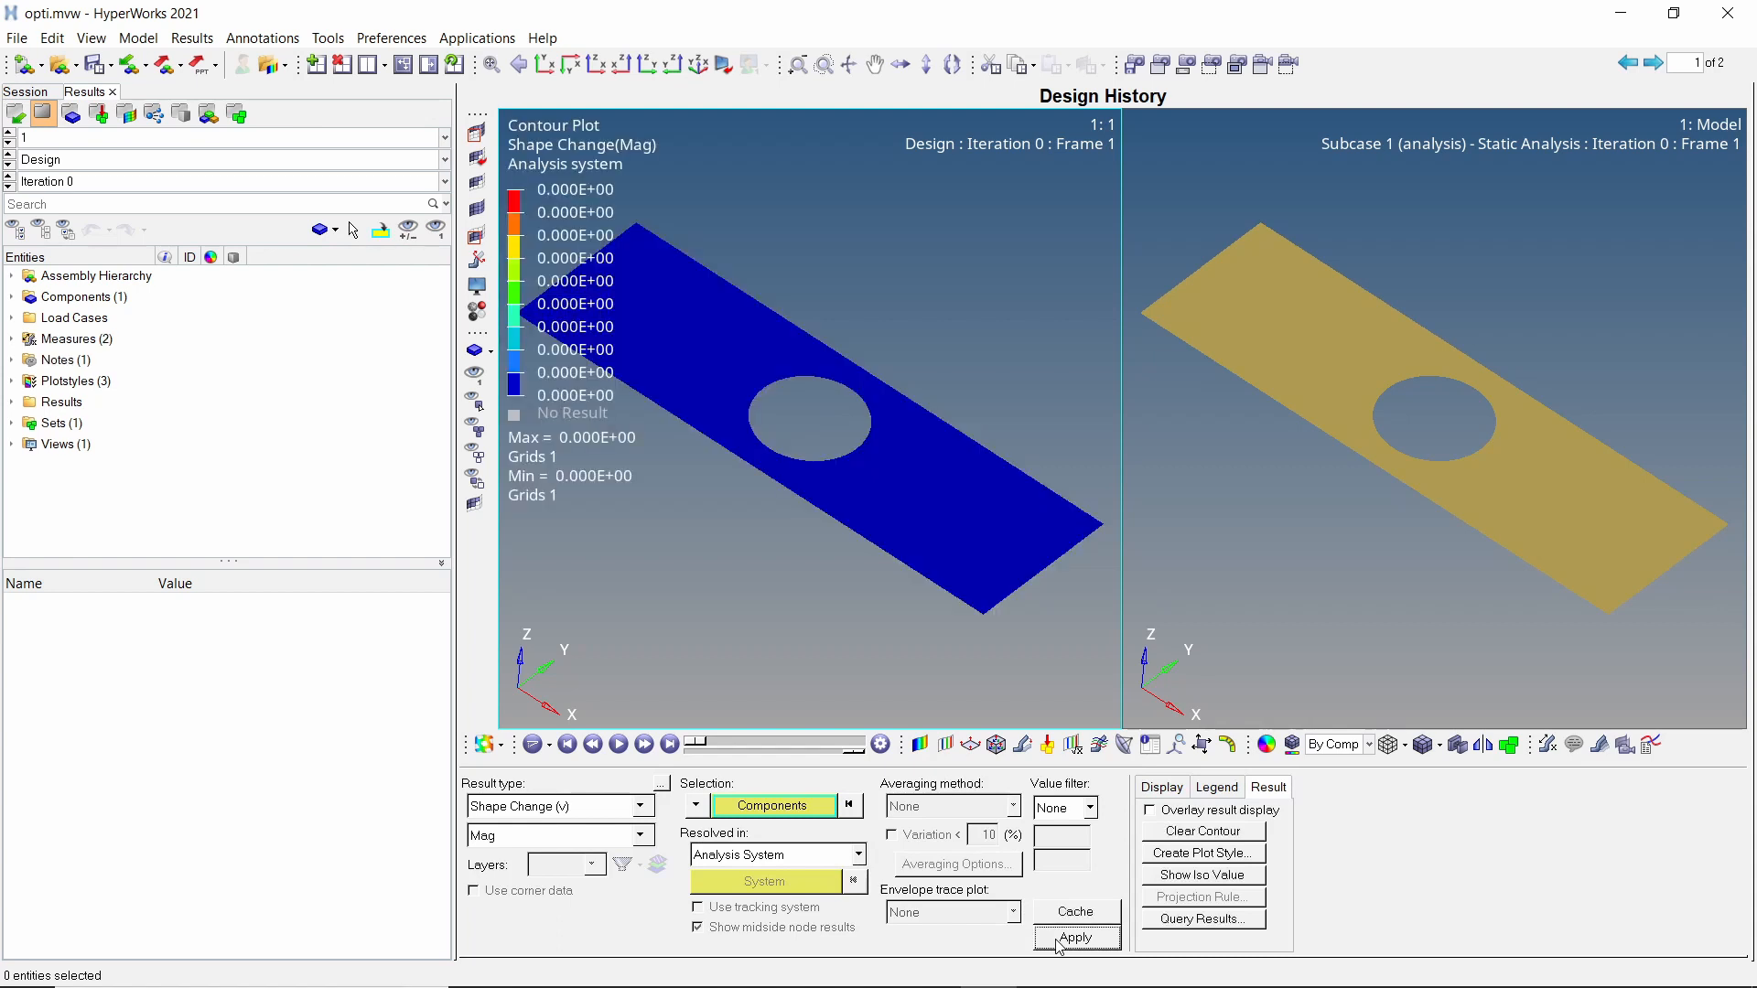
right_click(561, 336)
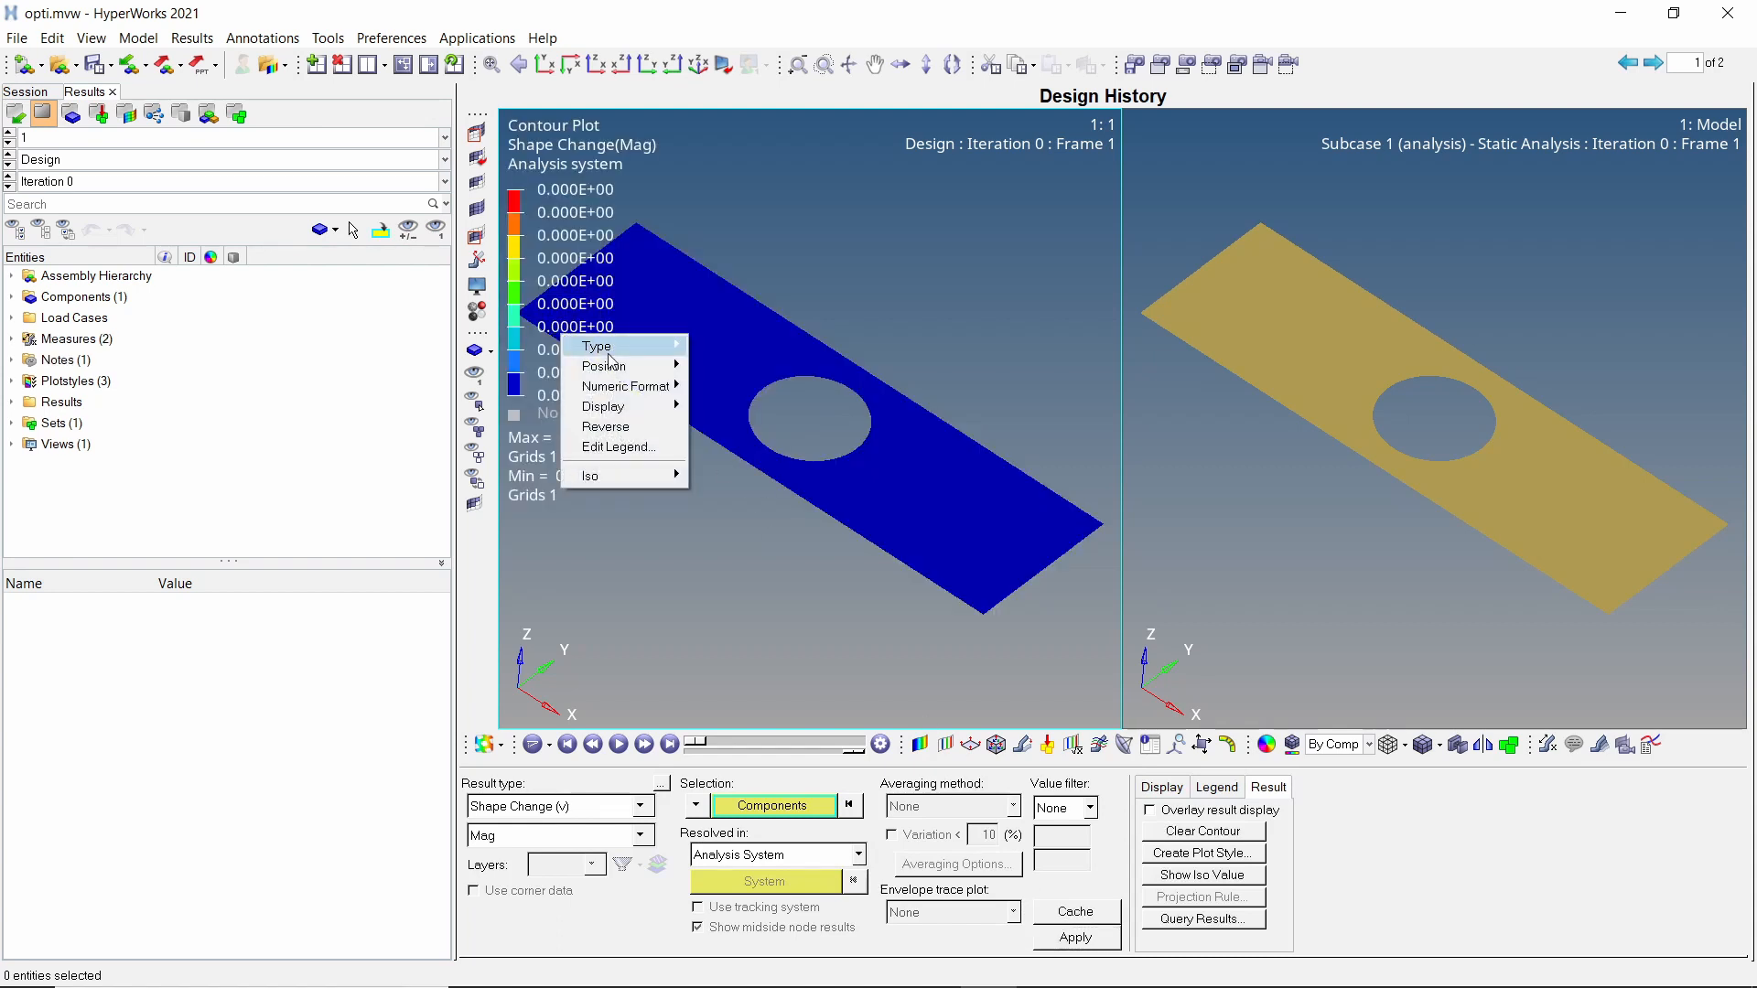
mouse_move(632, 386)
click(726, 426)
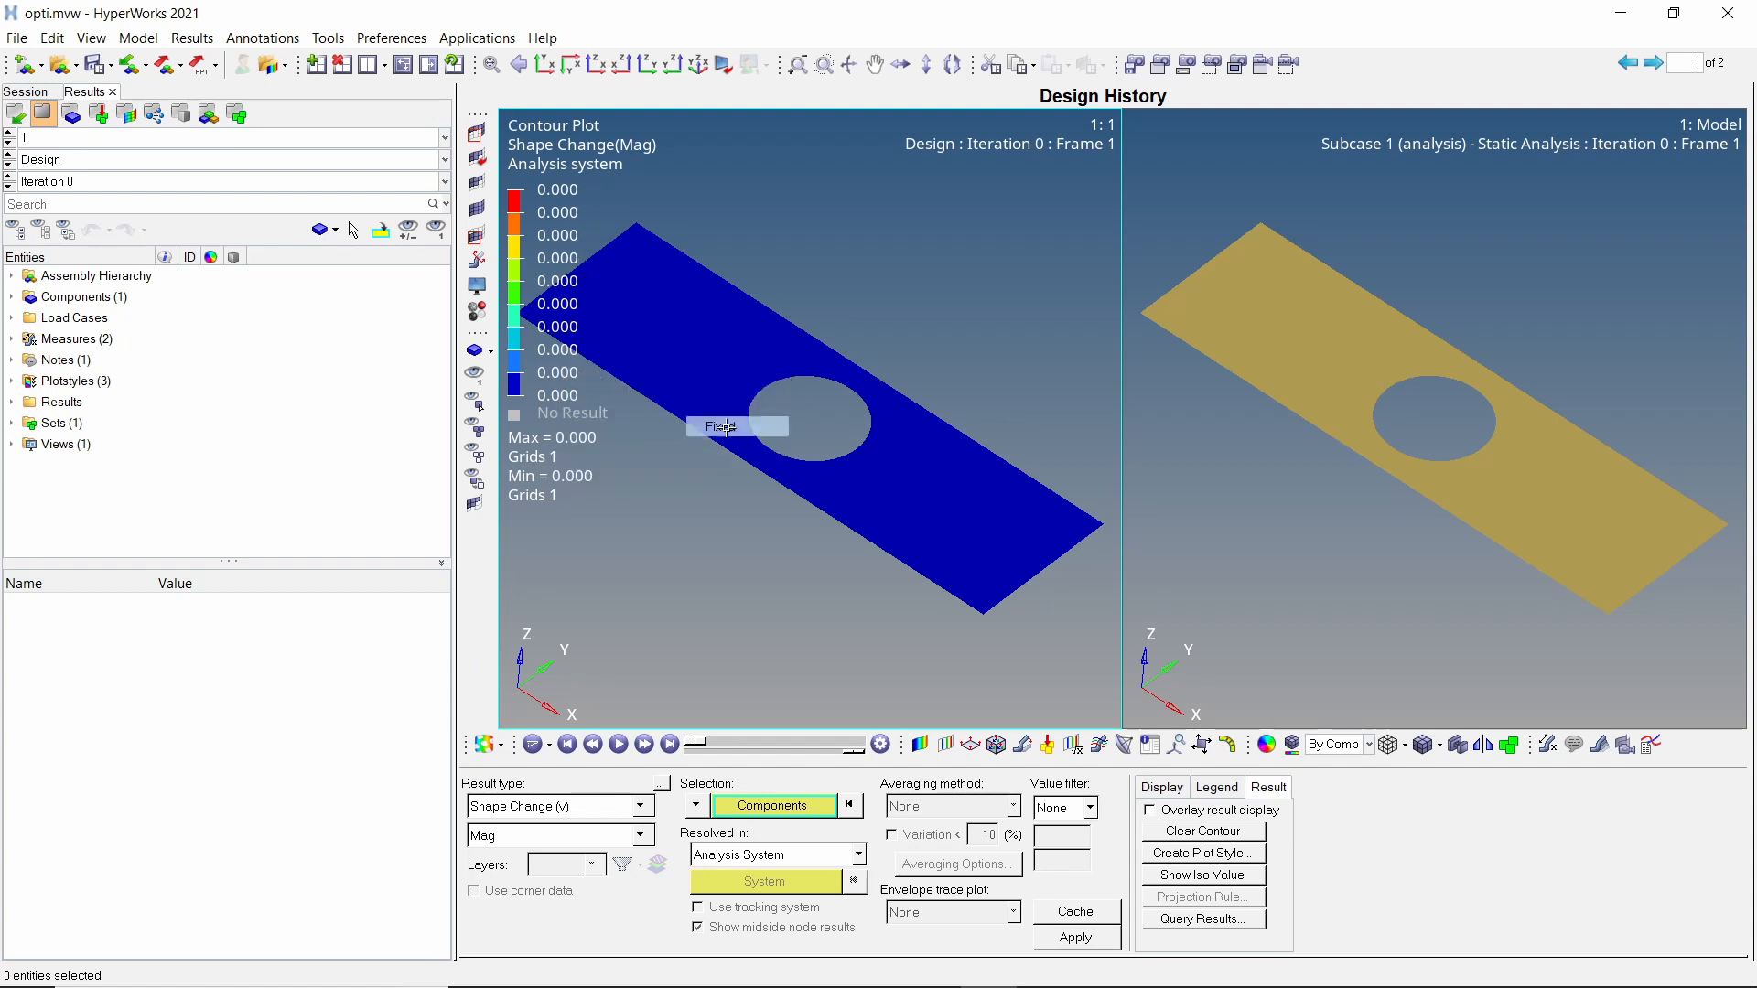
ctrl+right_drag(759, 432, 775, 426)
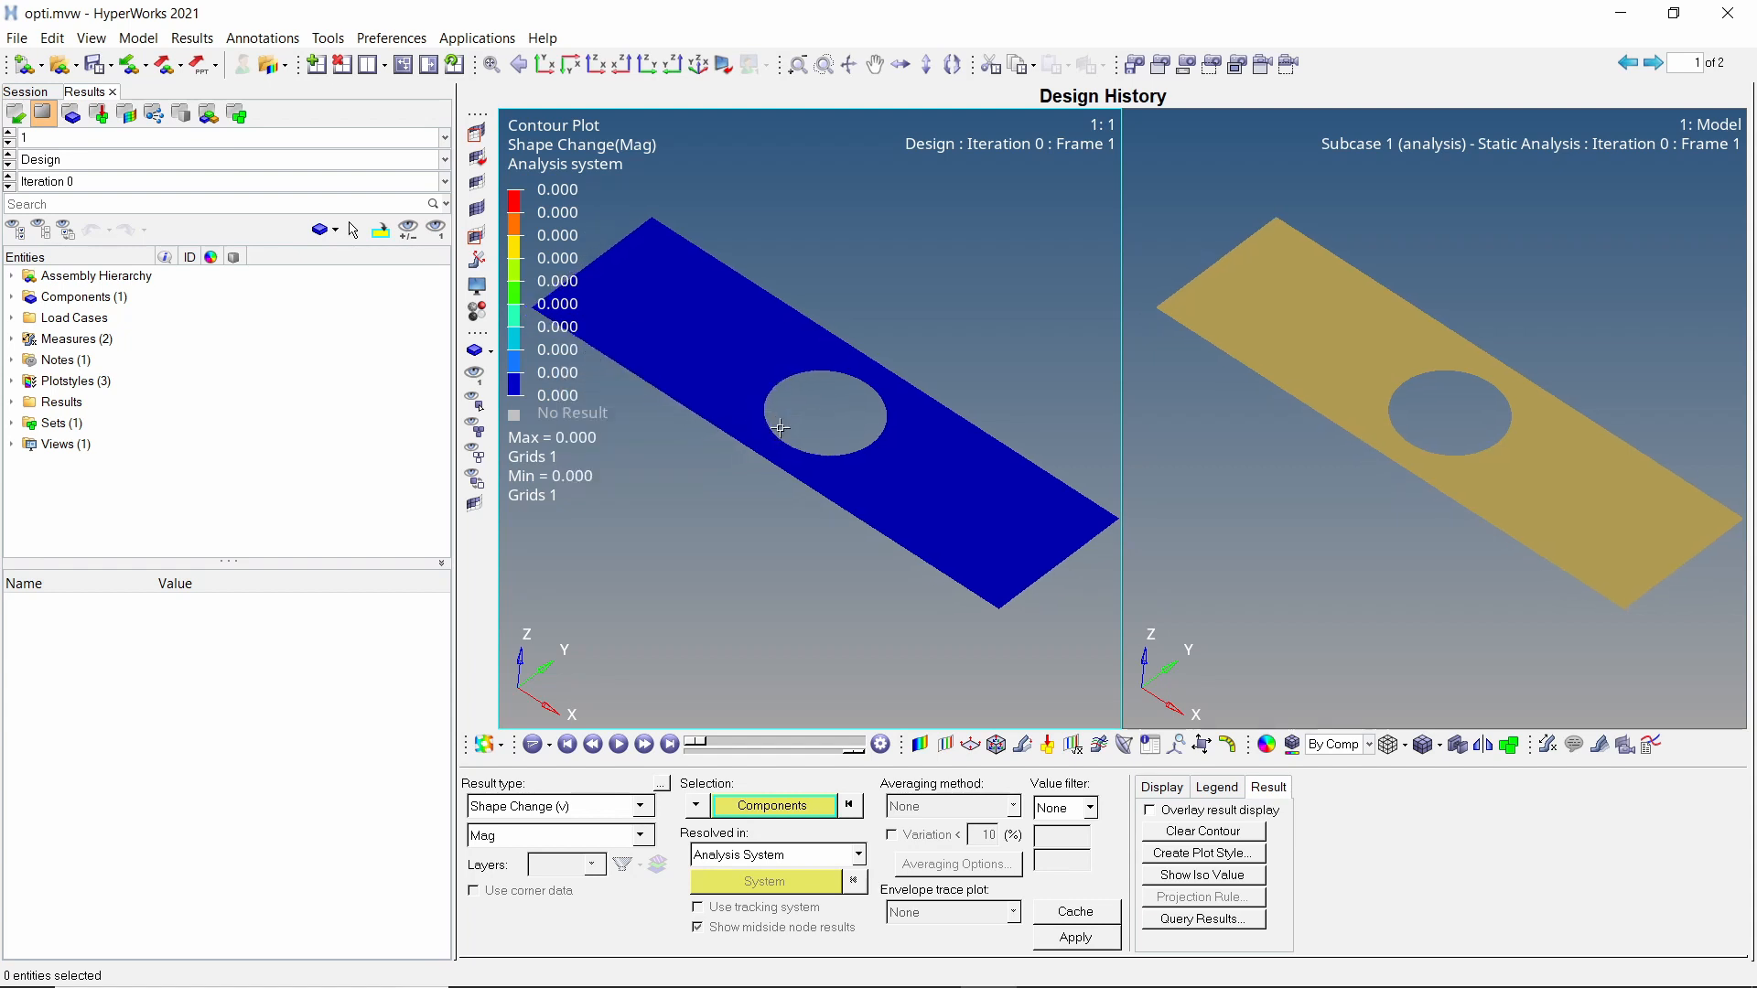
Contour the von Mises Element Stresses (2D & 3D) with Simple averaging in the static analysis window.
click(1236, 455)
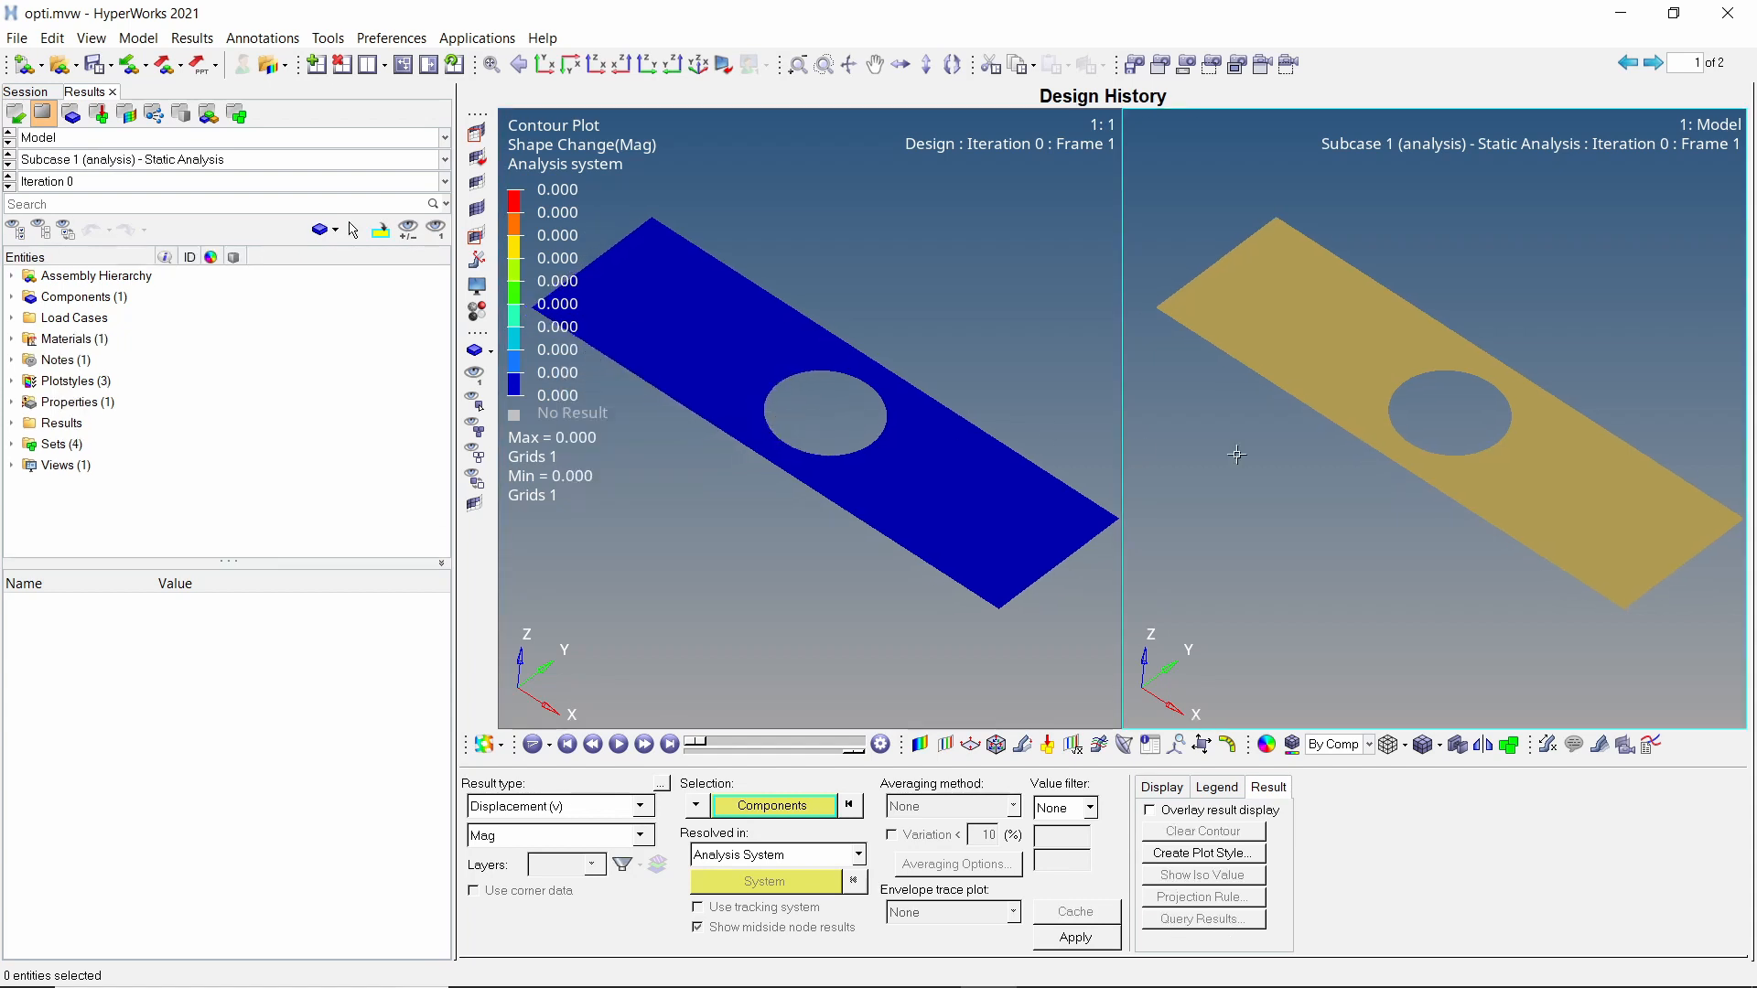
click(641, 807)
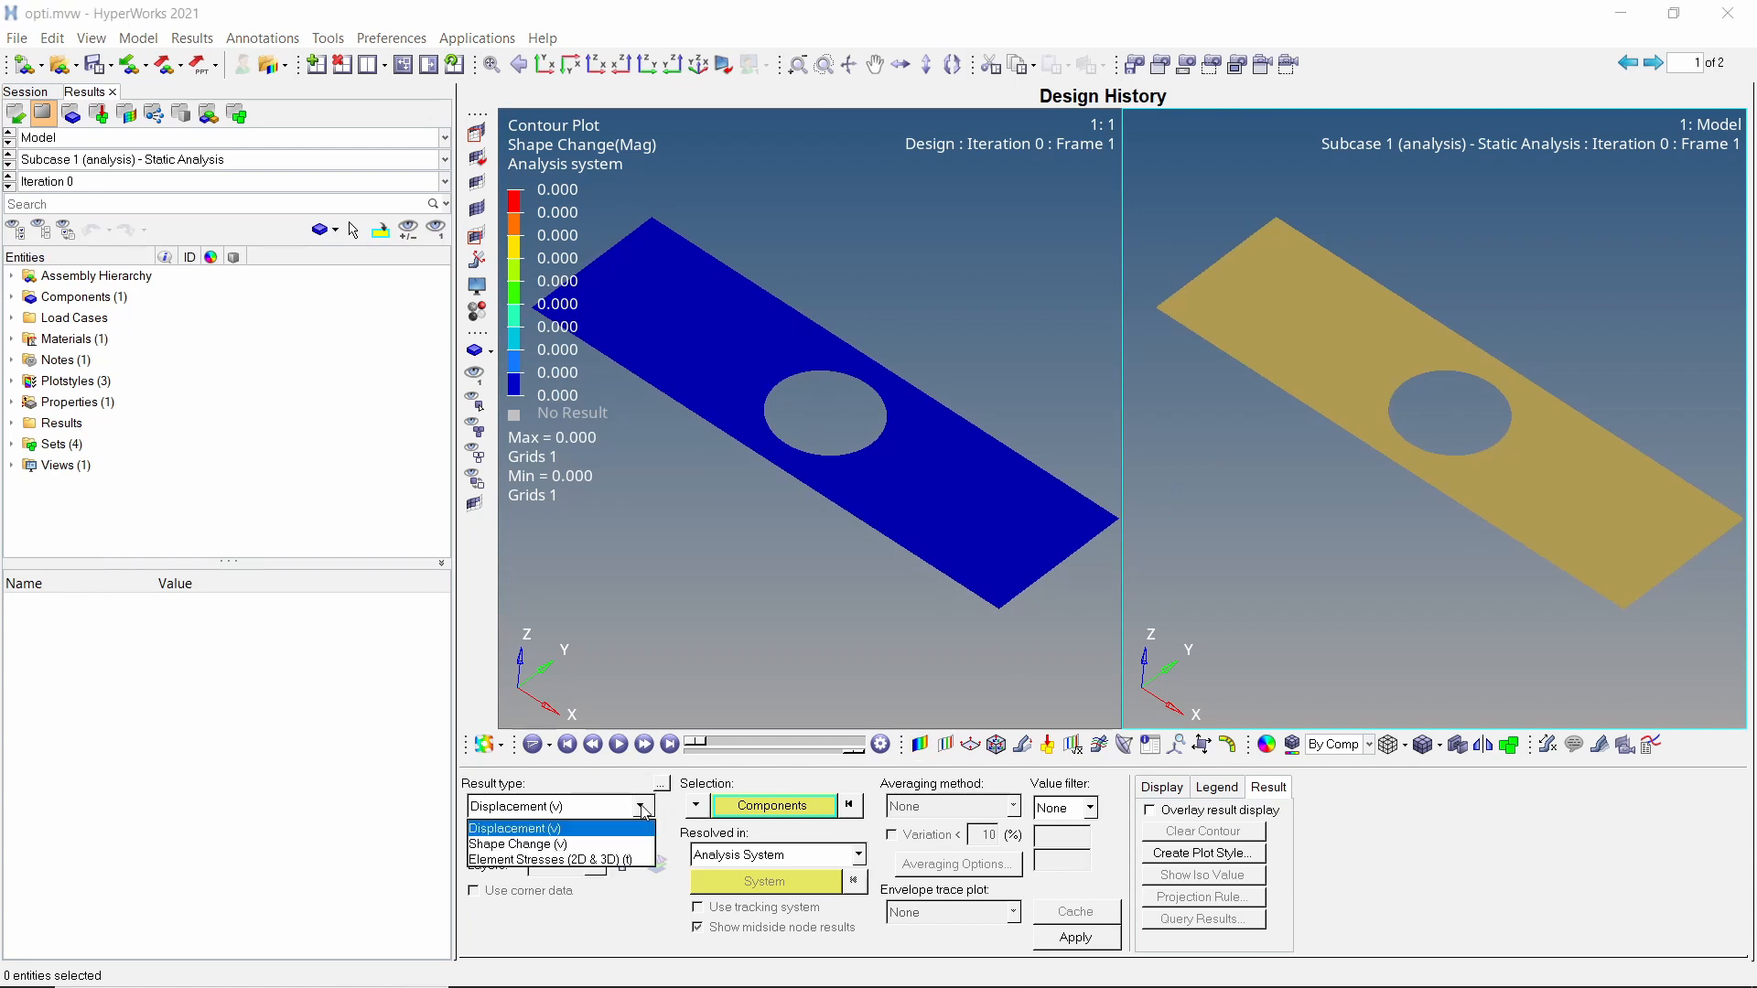
click(620, 860)
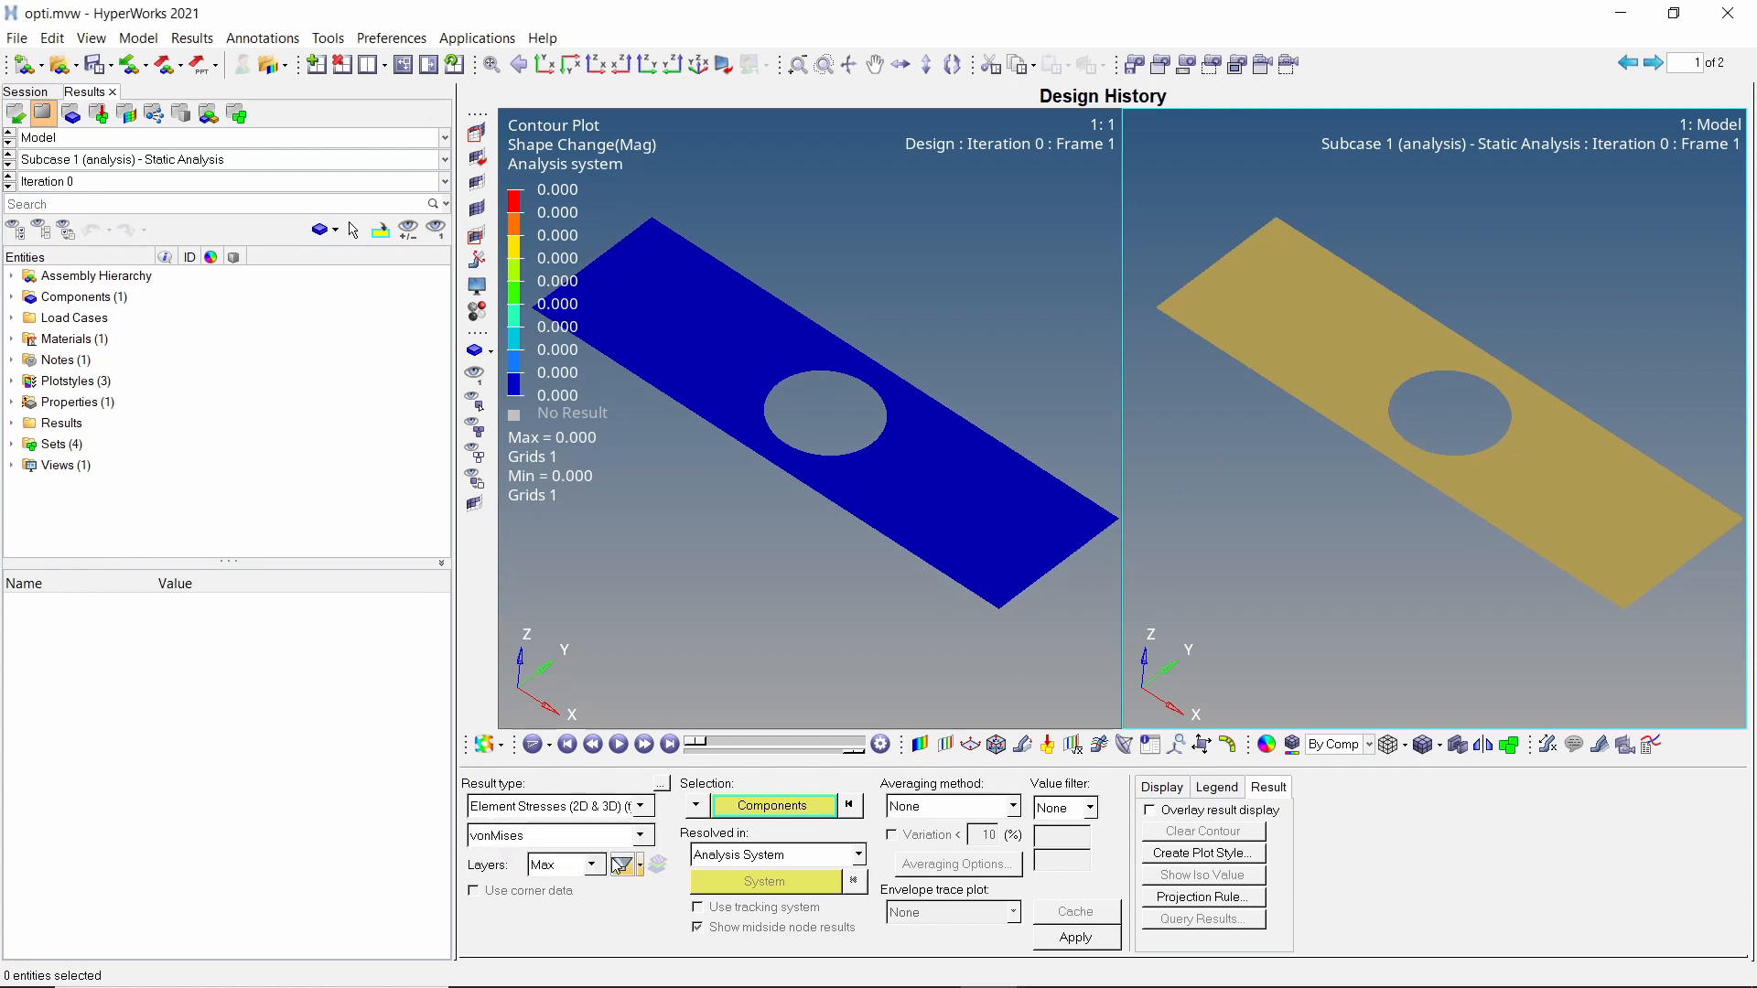
click(918, 807)
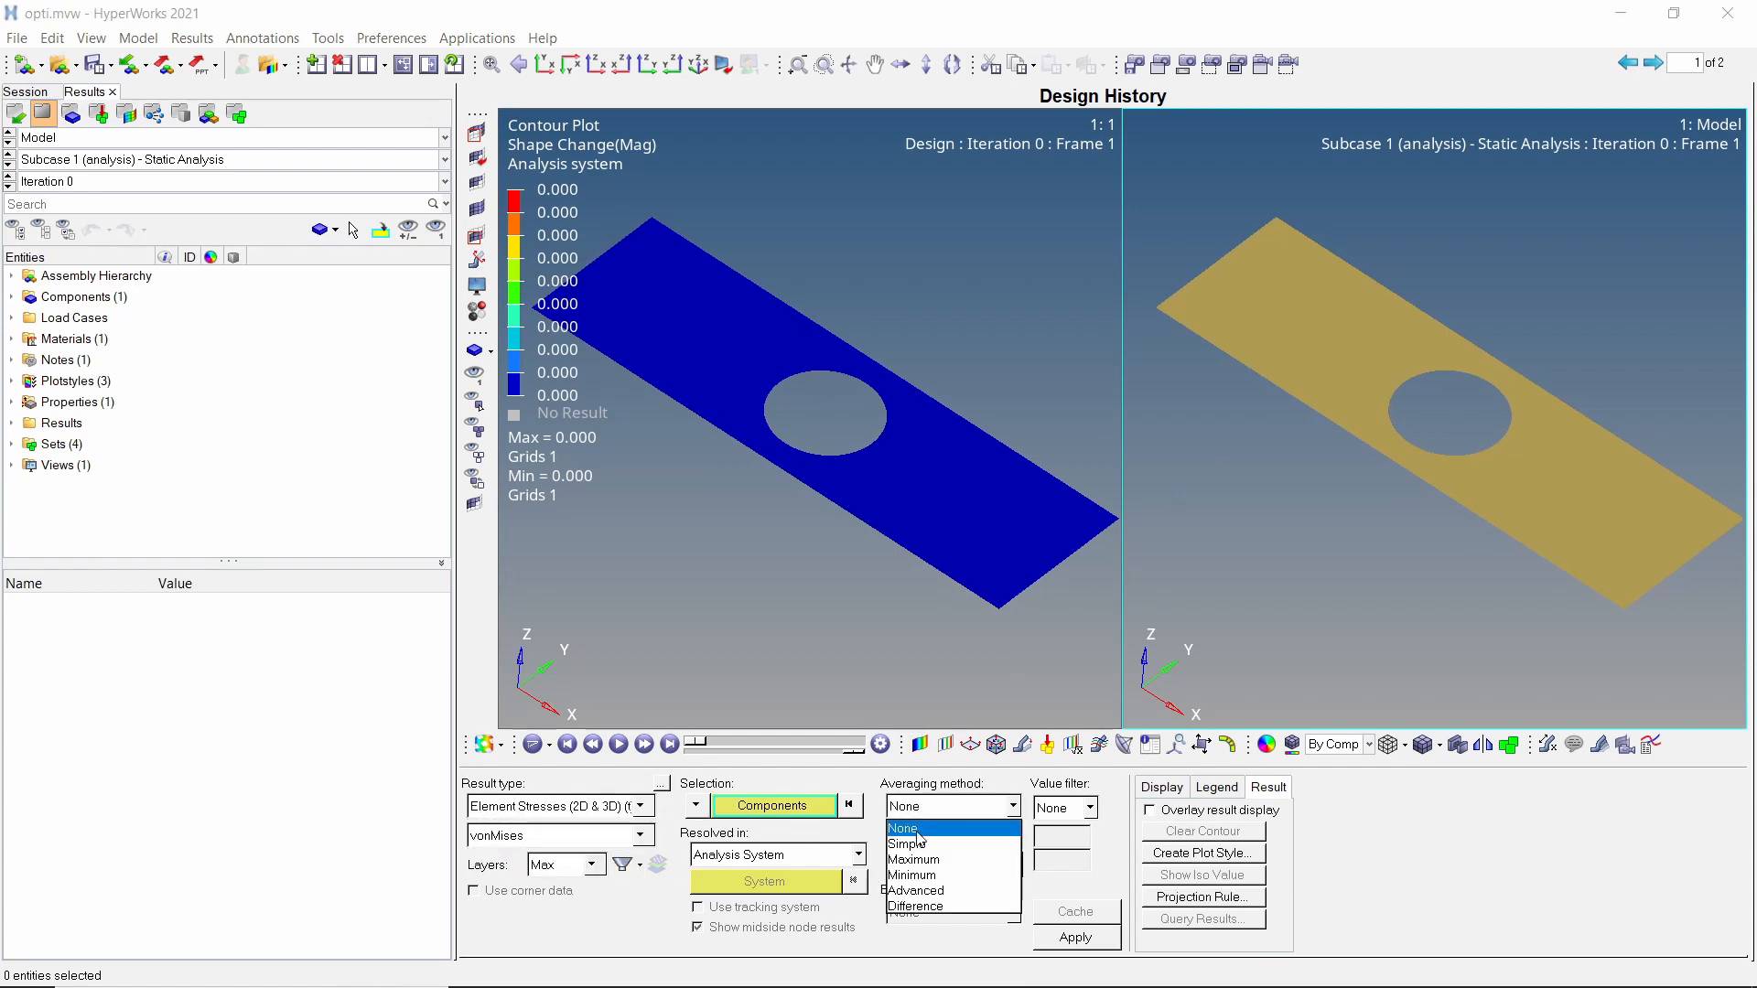
click(917, 843)
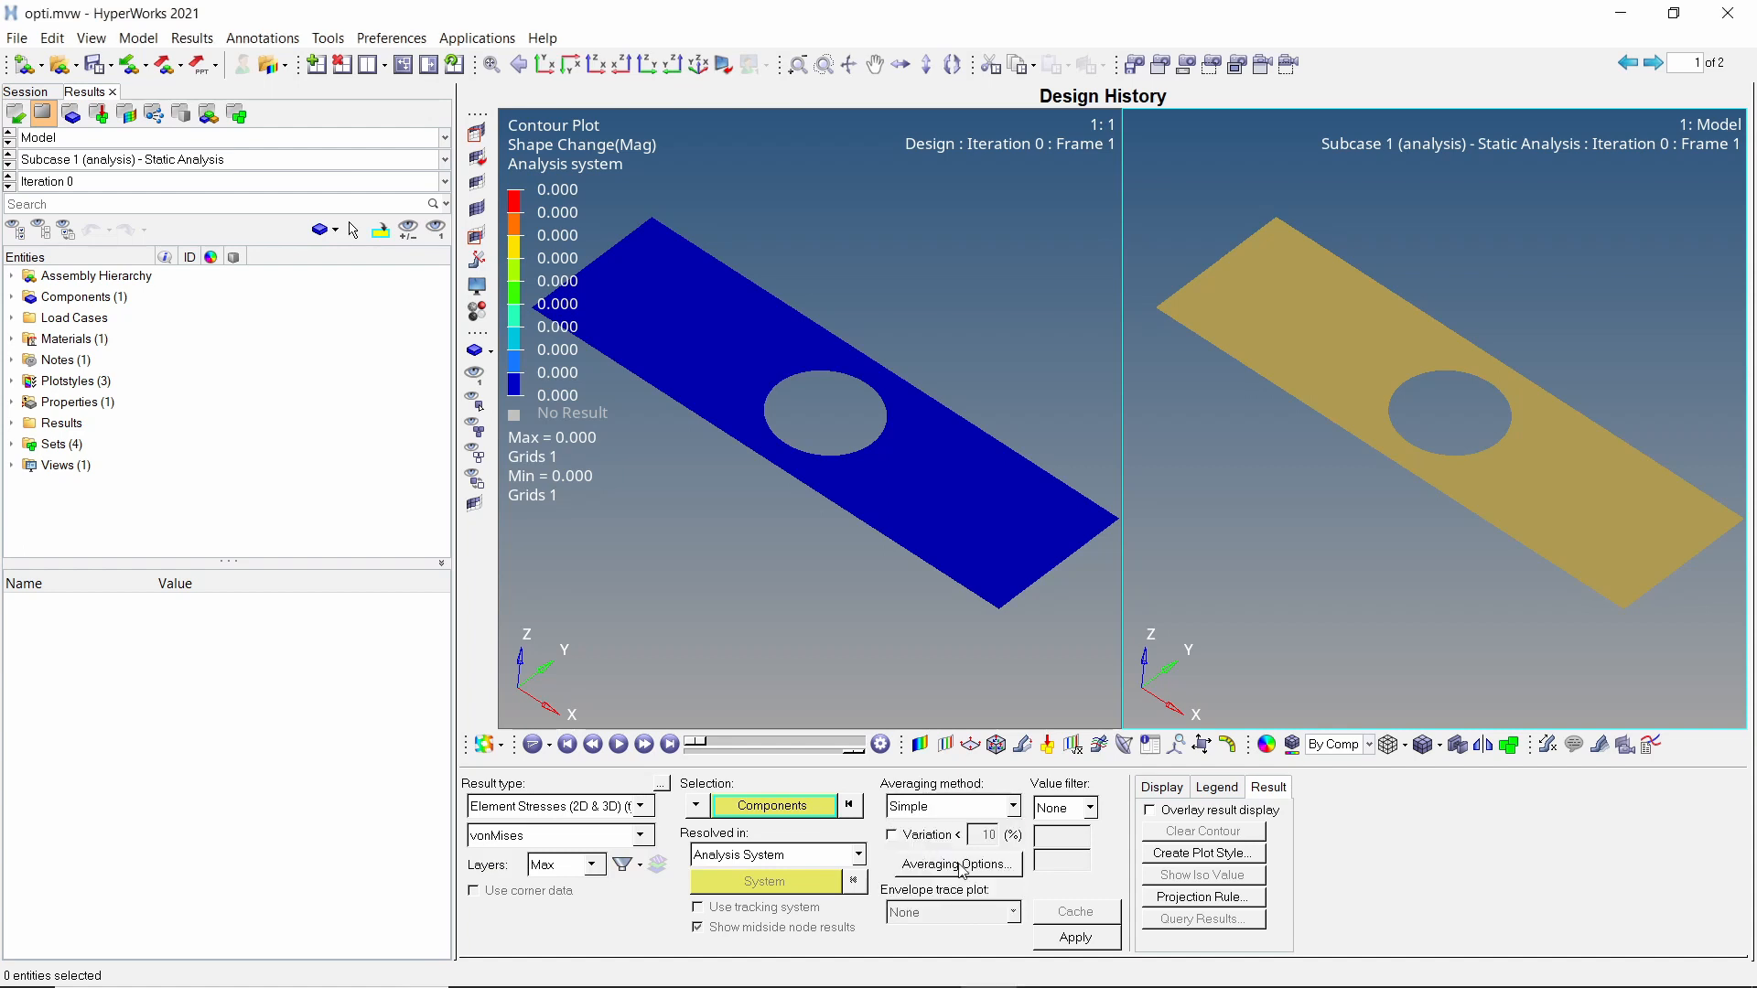
click(1076, 938)
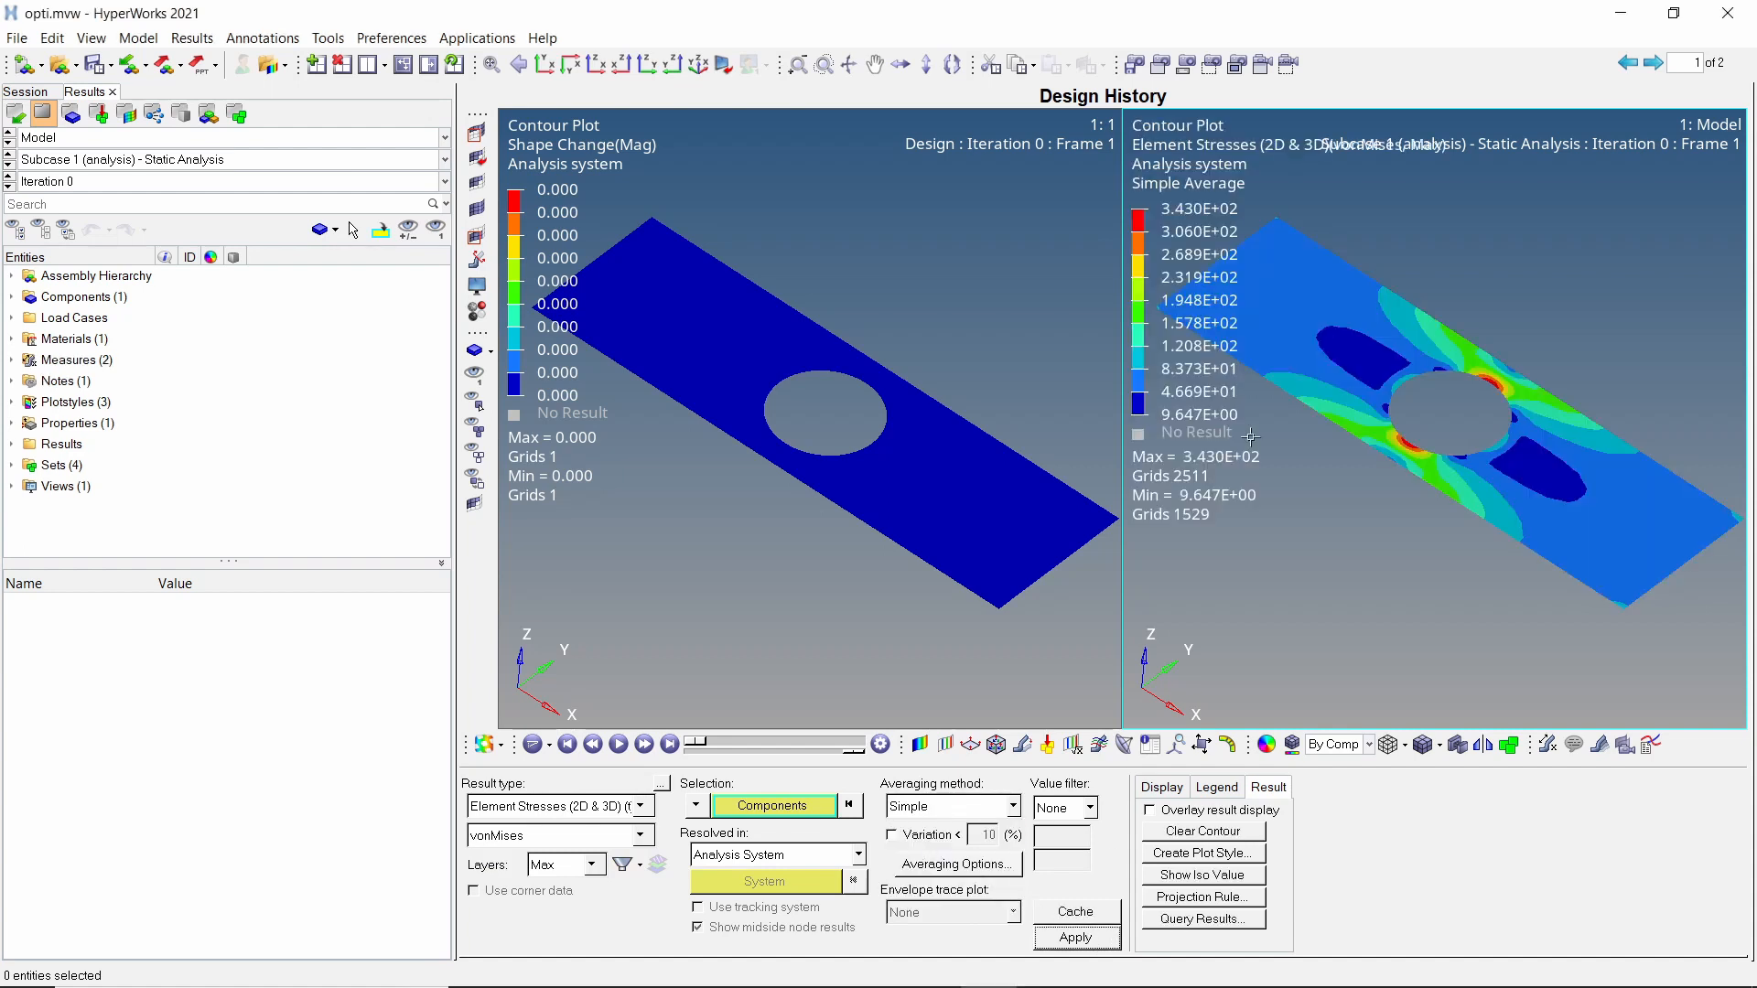
Set the numeric format of the stress contour legend to Fixed.
right_click(1208, 377)
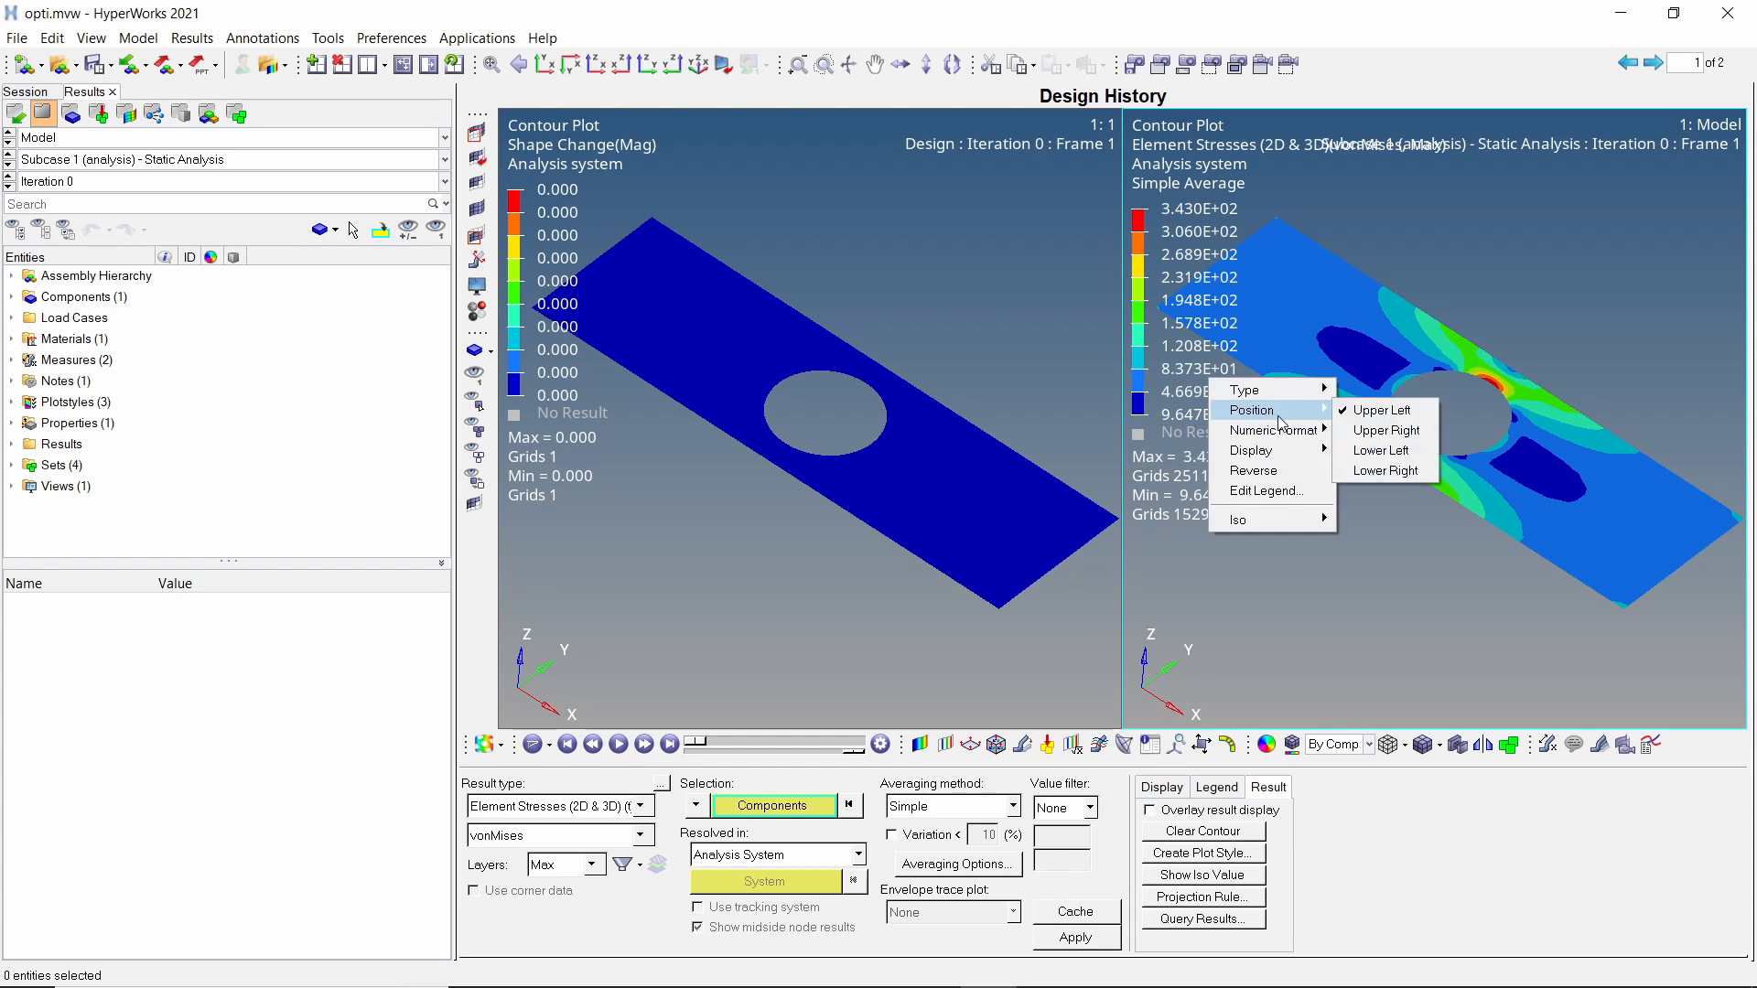
mouse_move(1294, 437)
click(1373, 469)
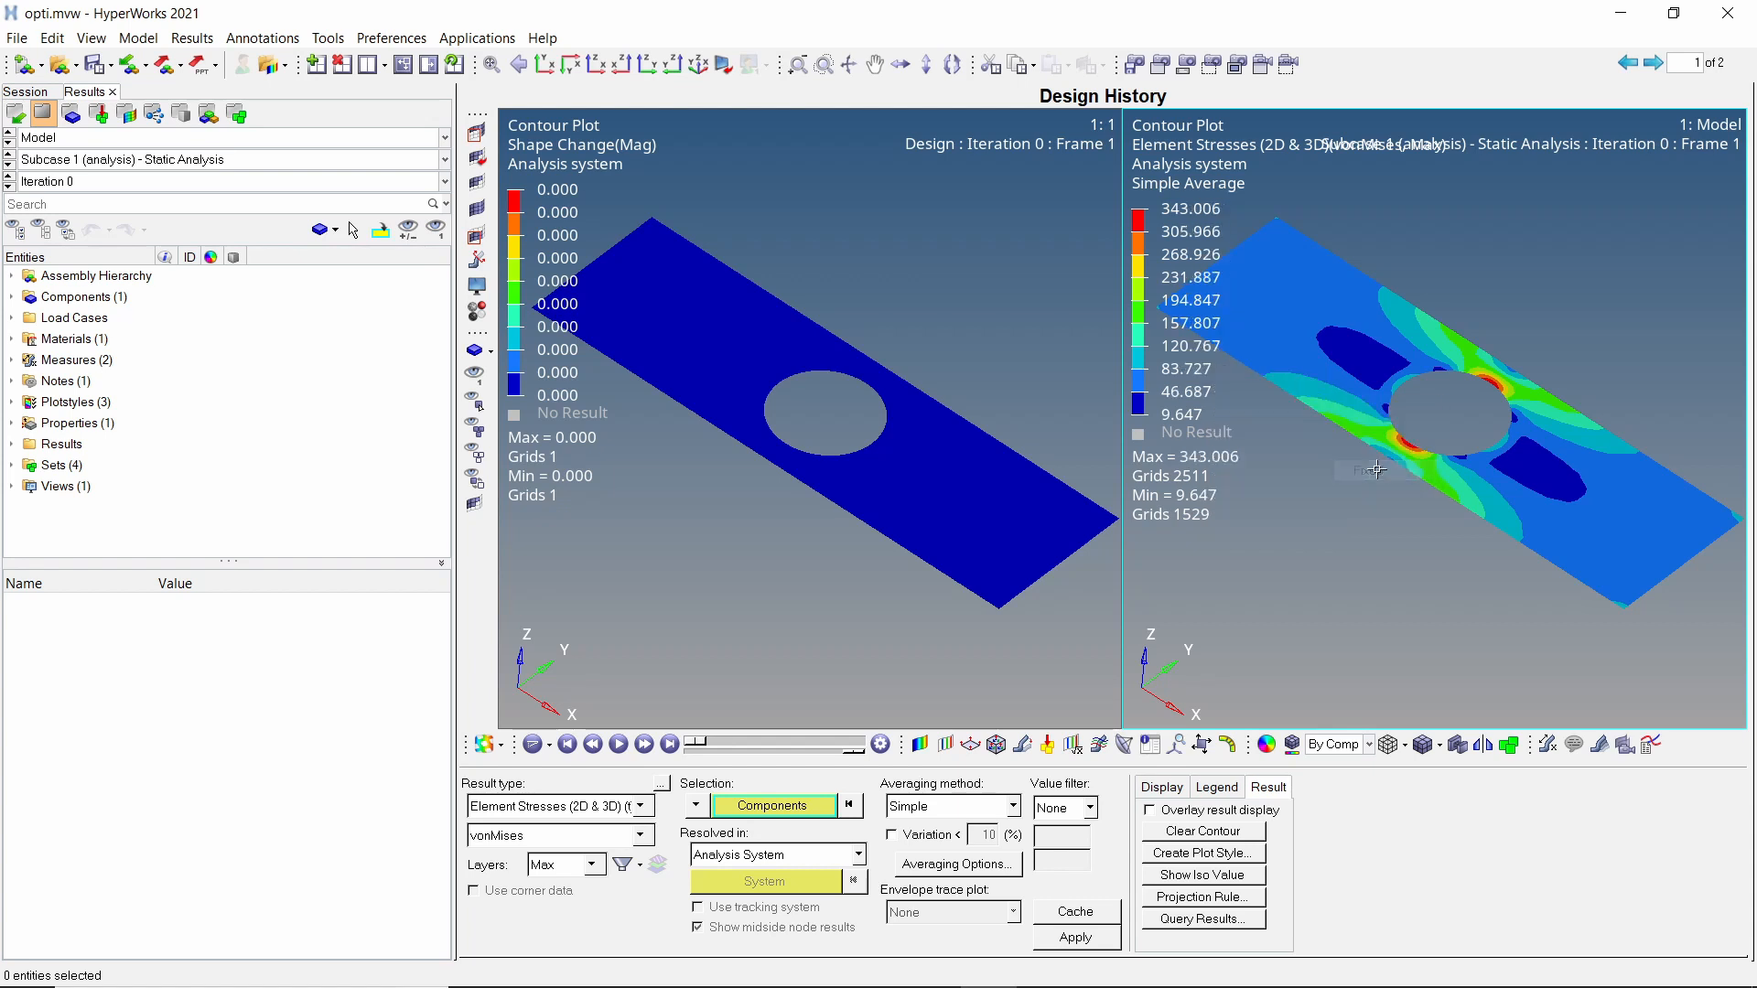
scroll(1386, 460, down, 2)
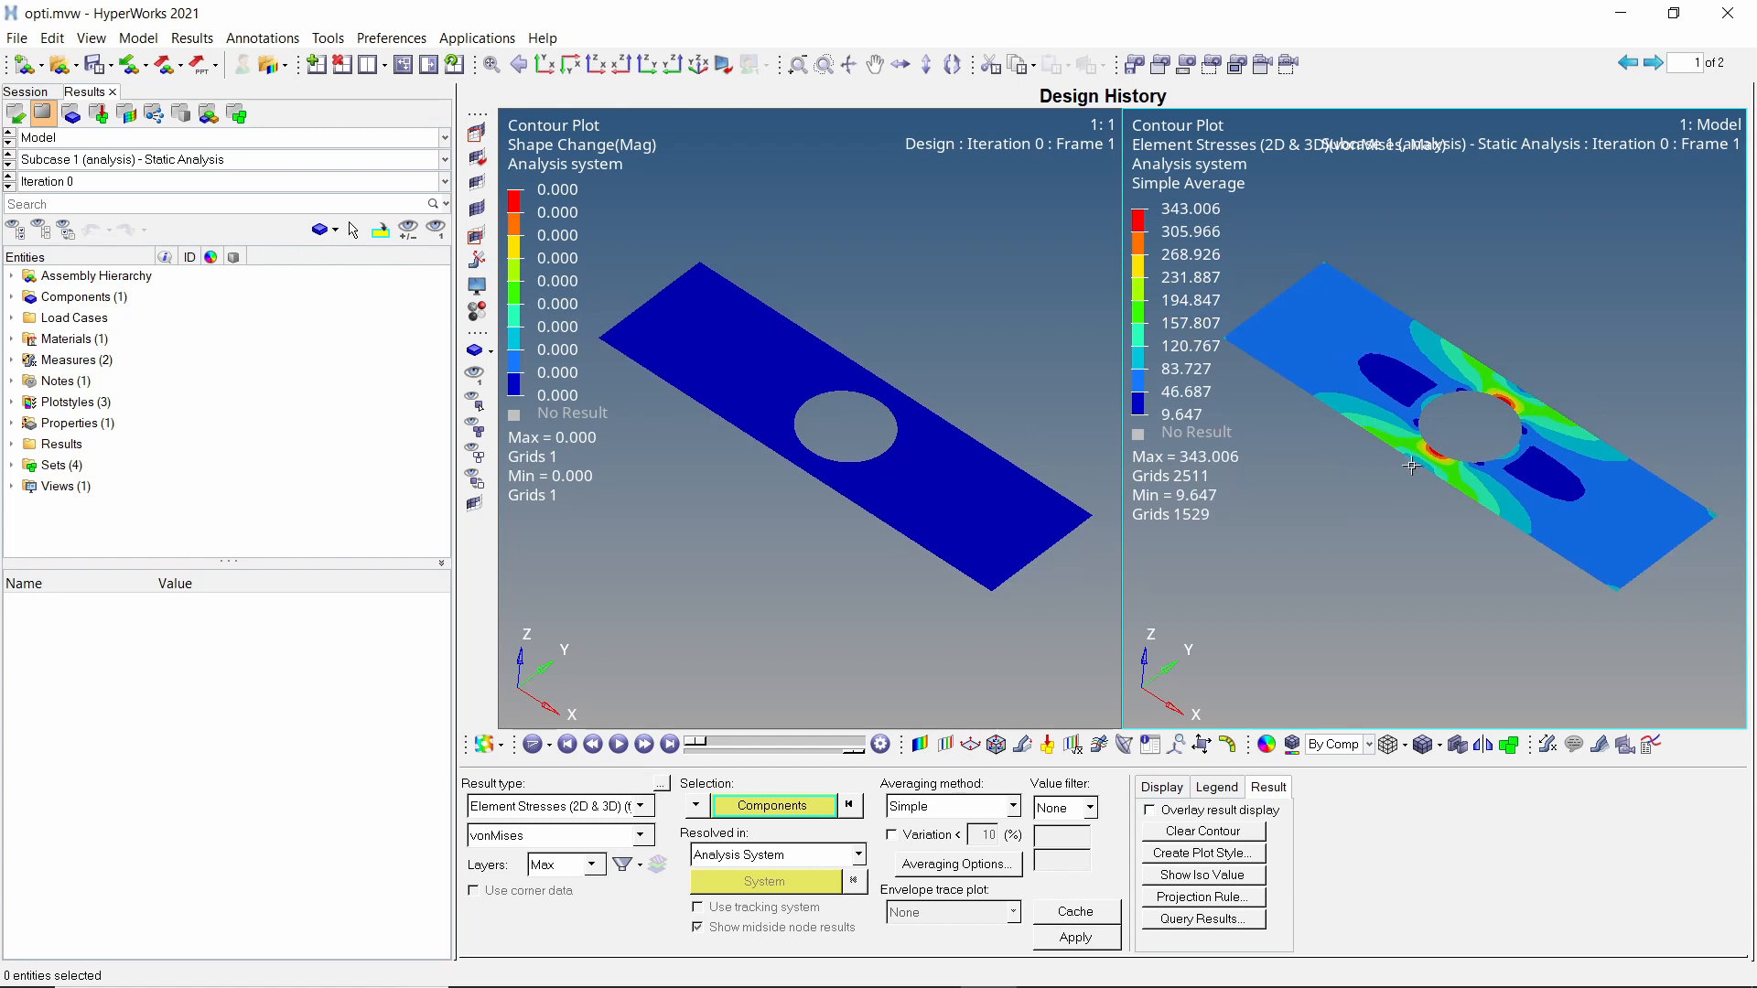
Show Iteration 23 in both windows, reapply the von Mises contour and compare the hole's shape change with its stress.
click(984, 336)
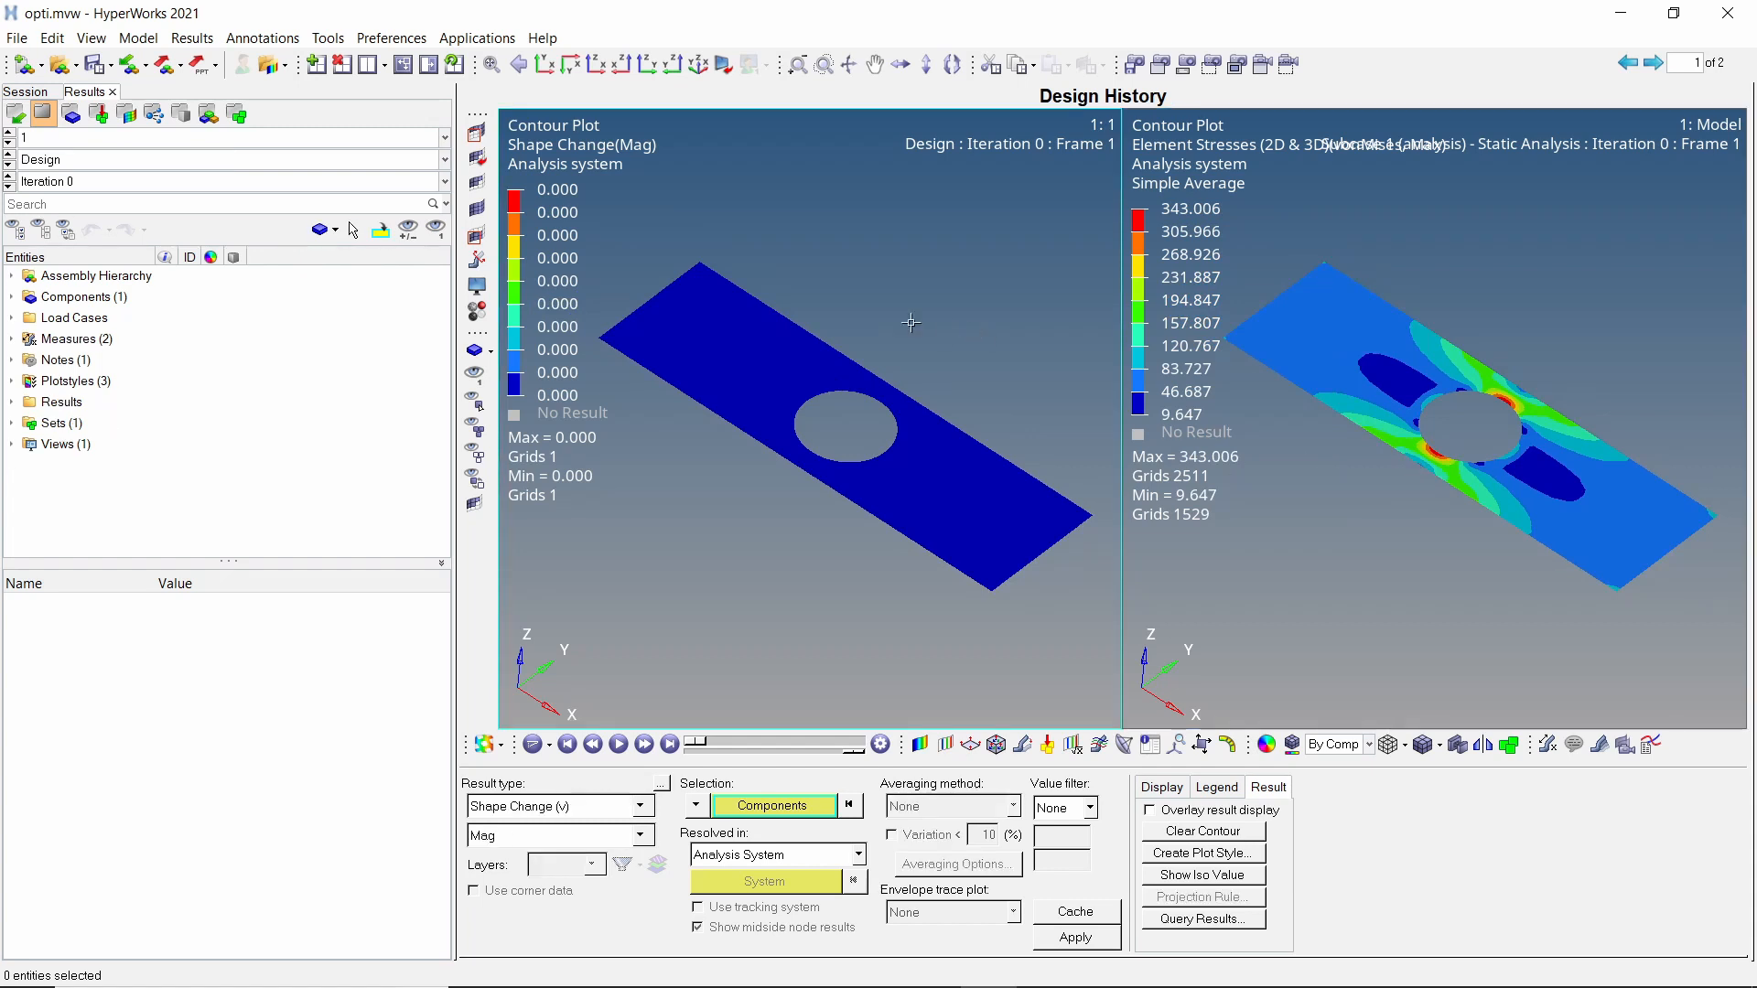
click(392, 182)
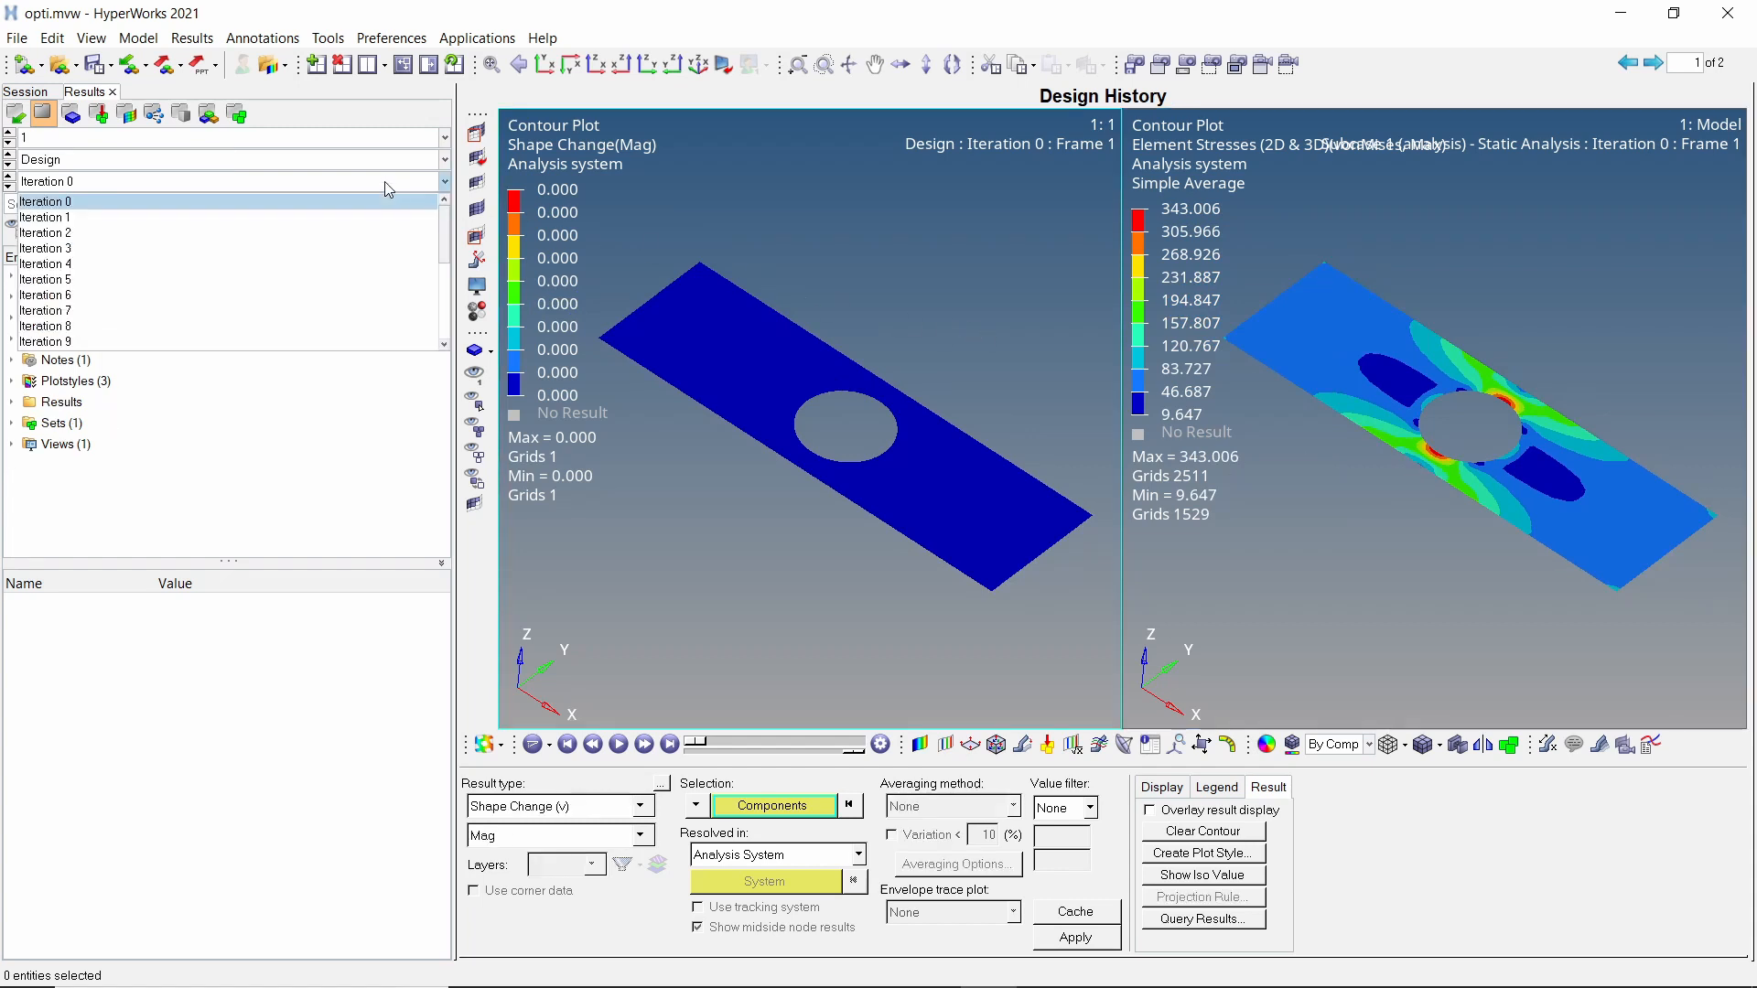
scroll(381, 258, down, 5)
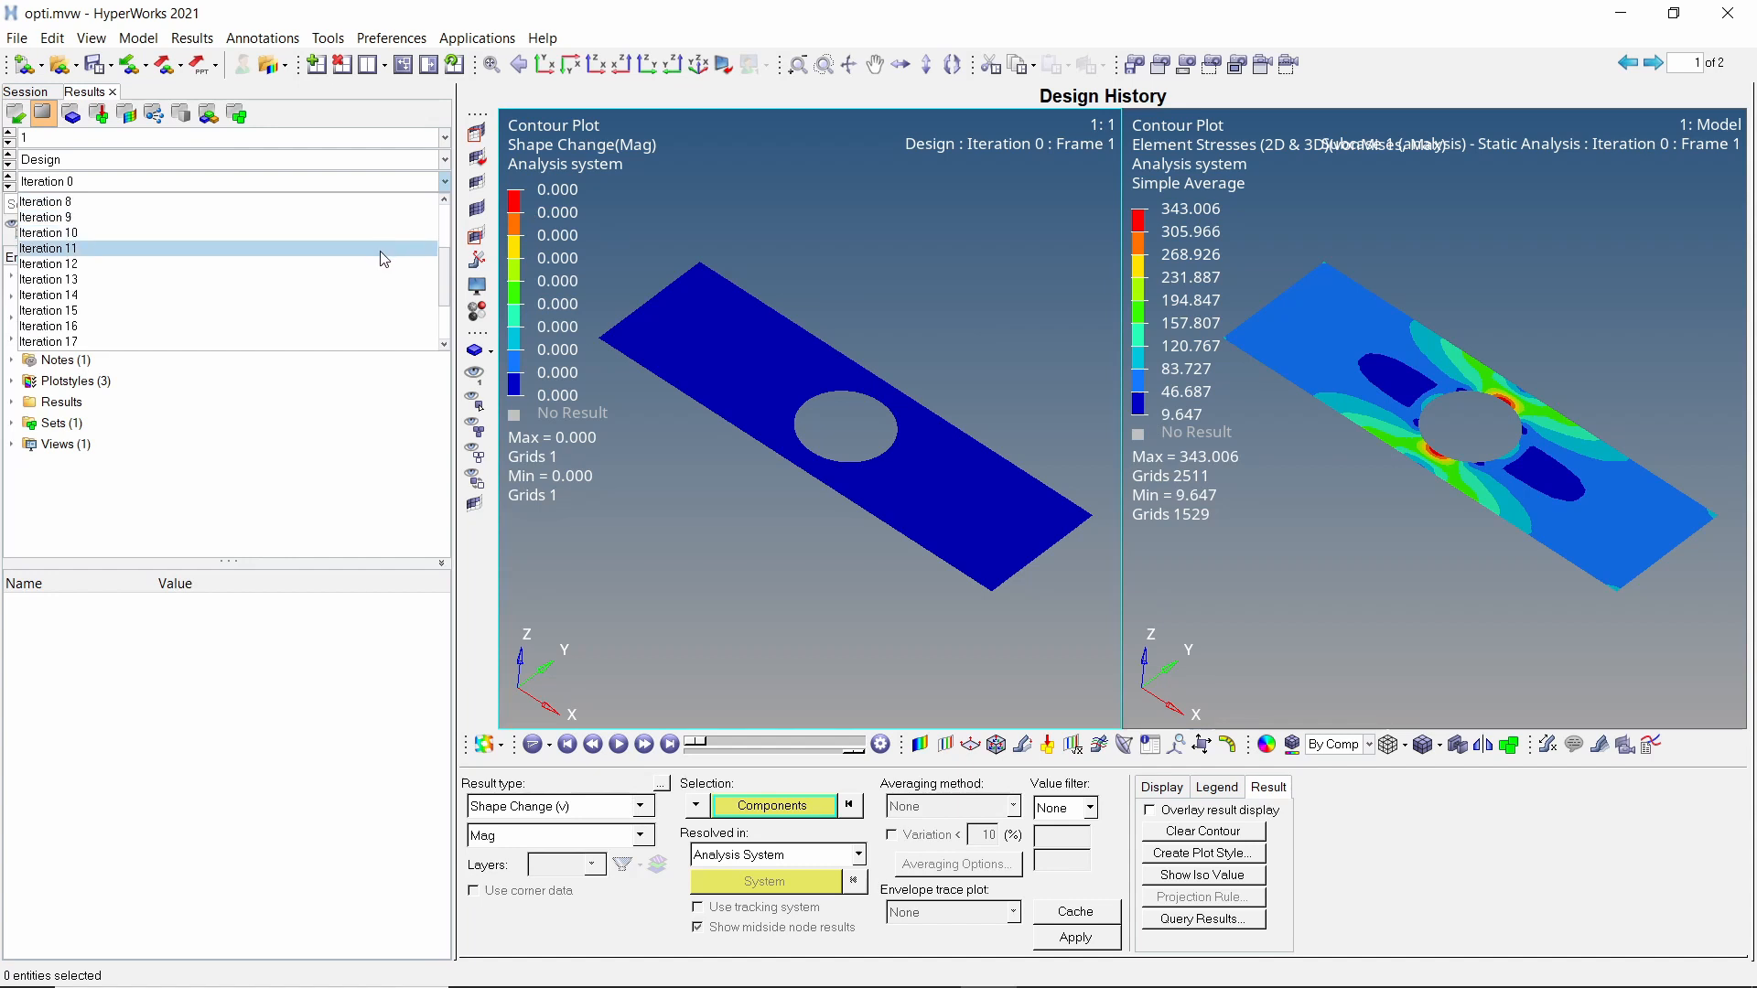
click(358, 342)
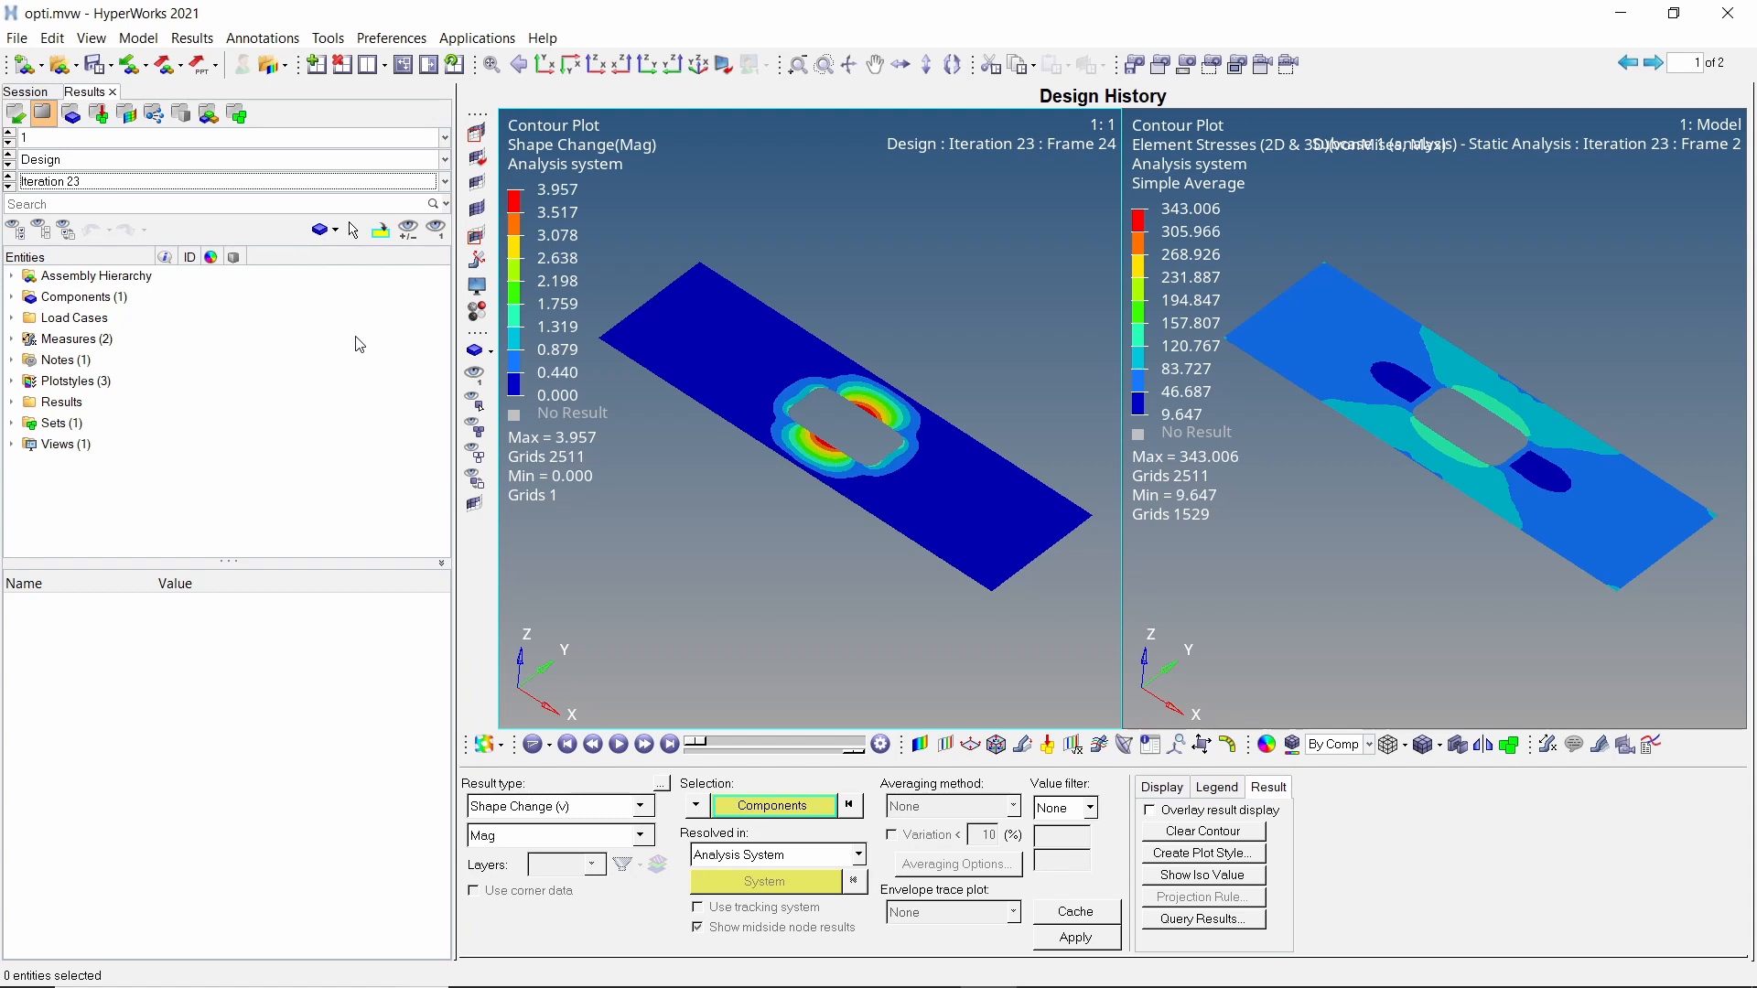
click(1353, 569)
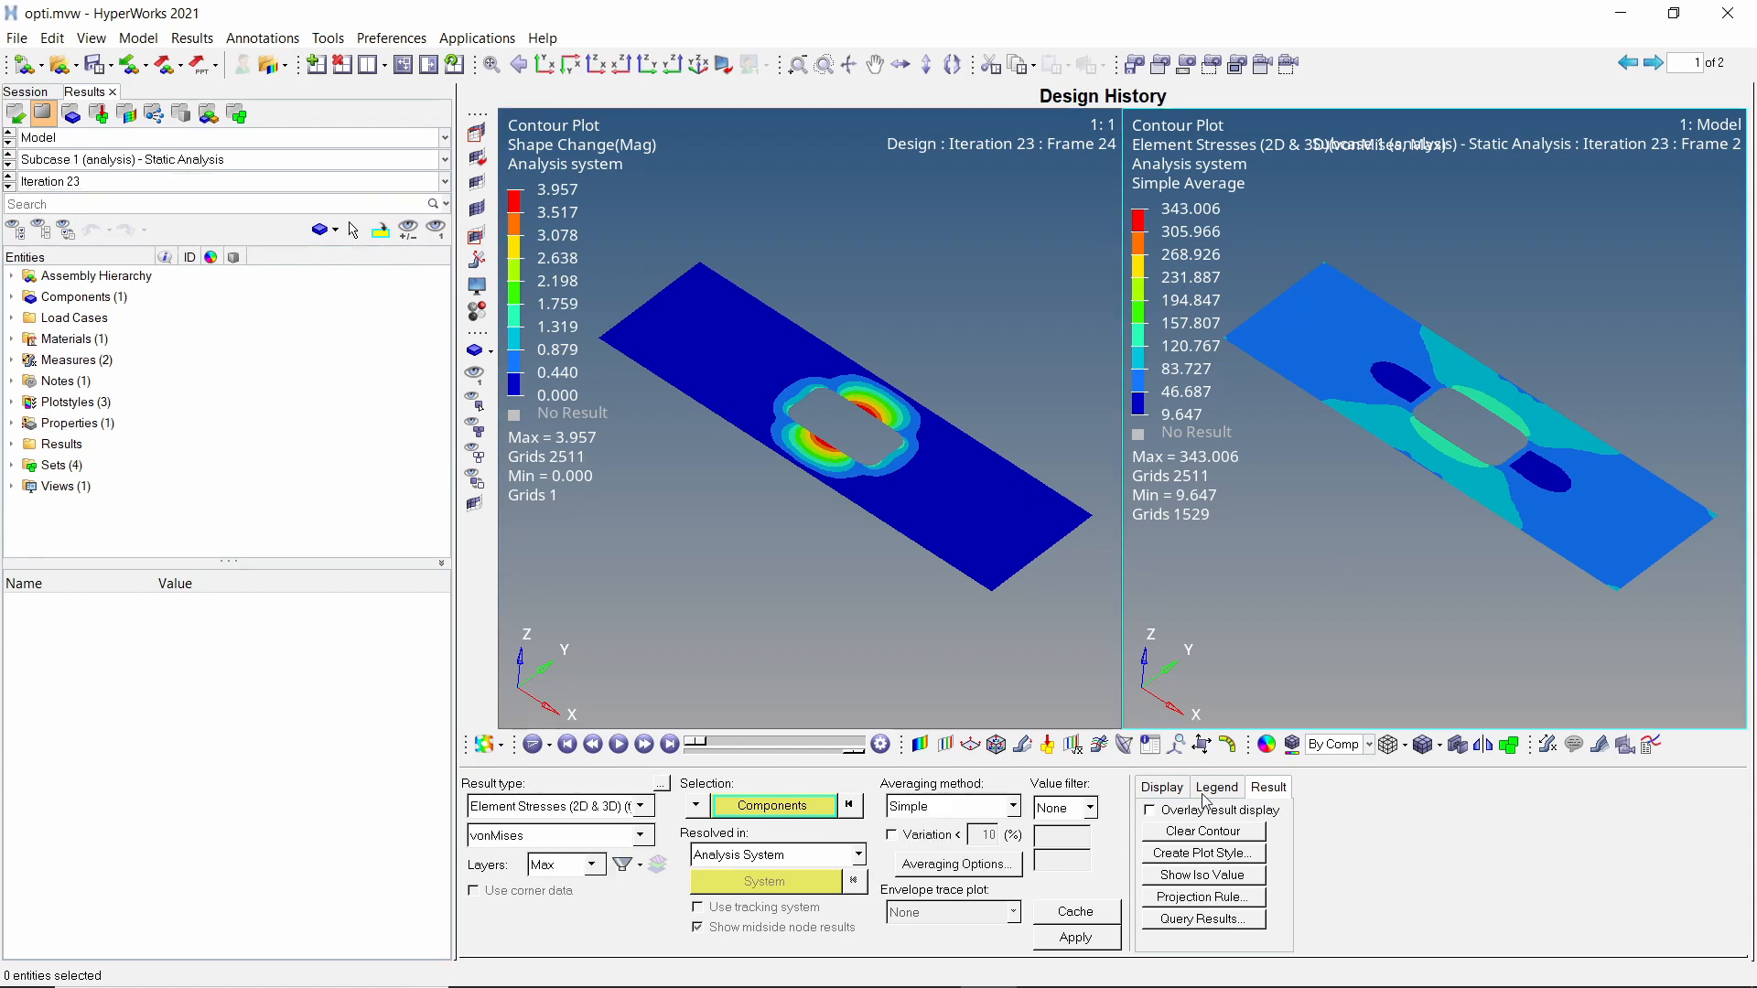
click(1076, 938)
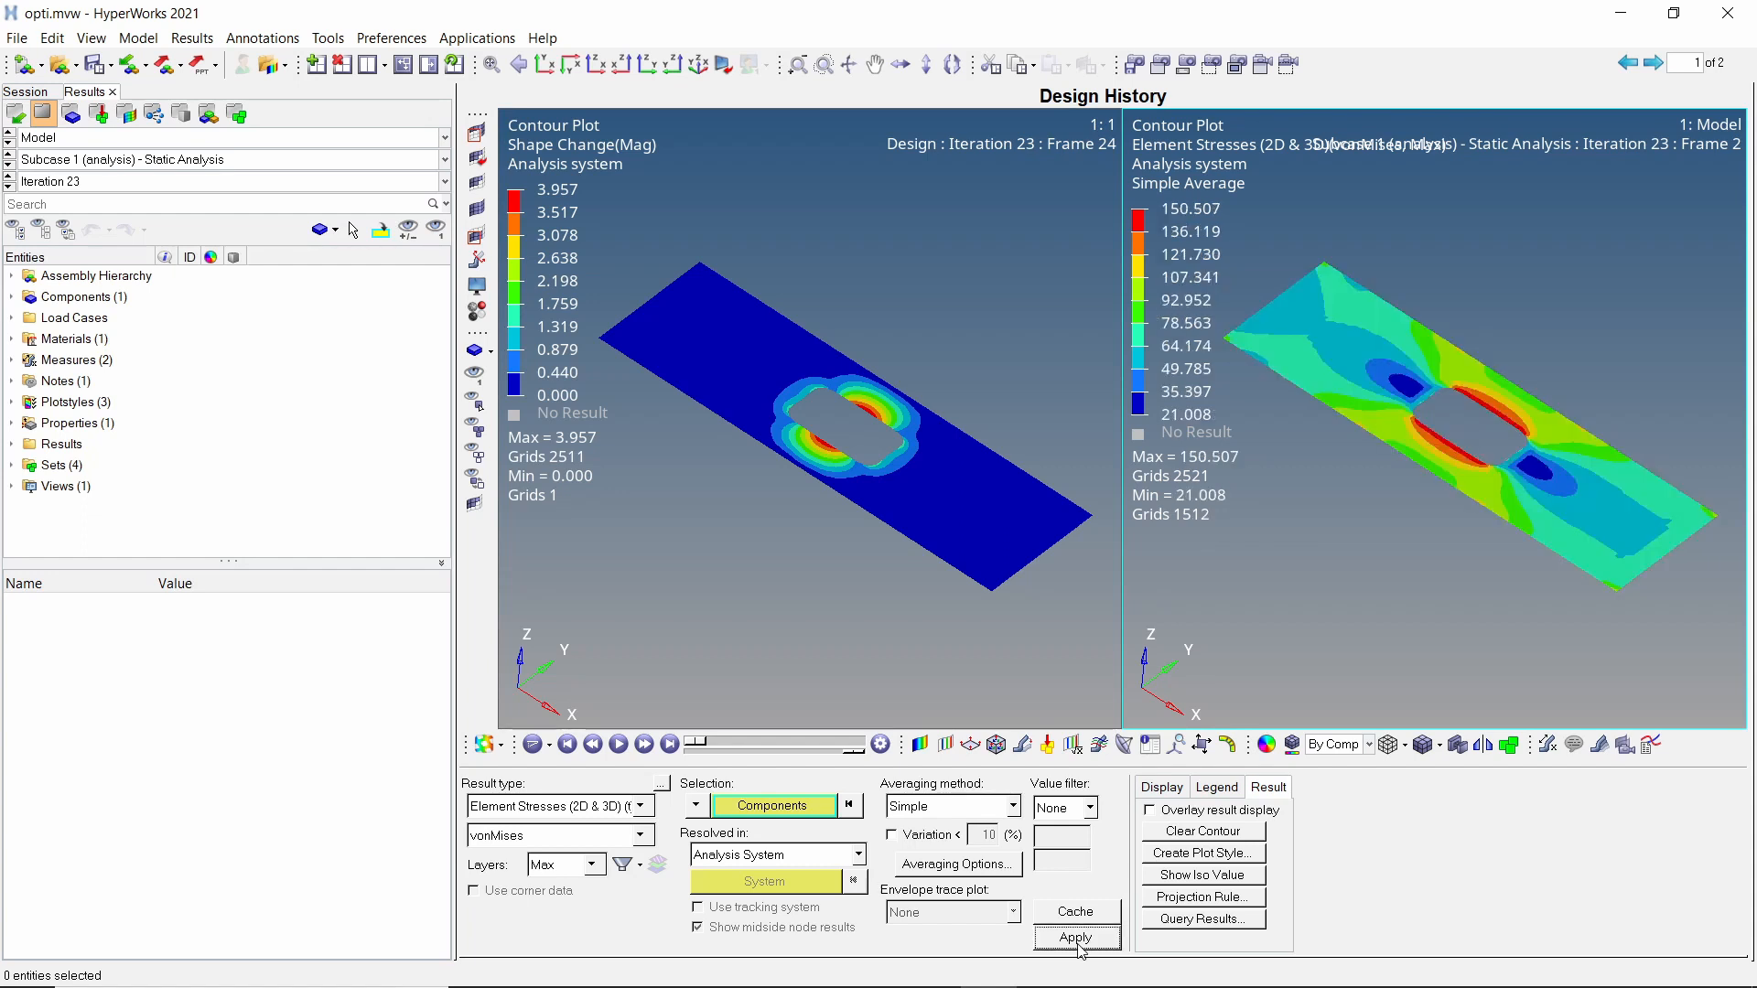
ctrl+drag(921, 494, 924, 390)
scroll(904, 464, up, 2)
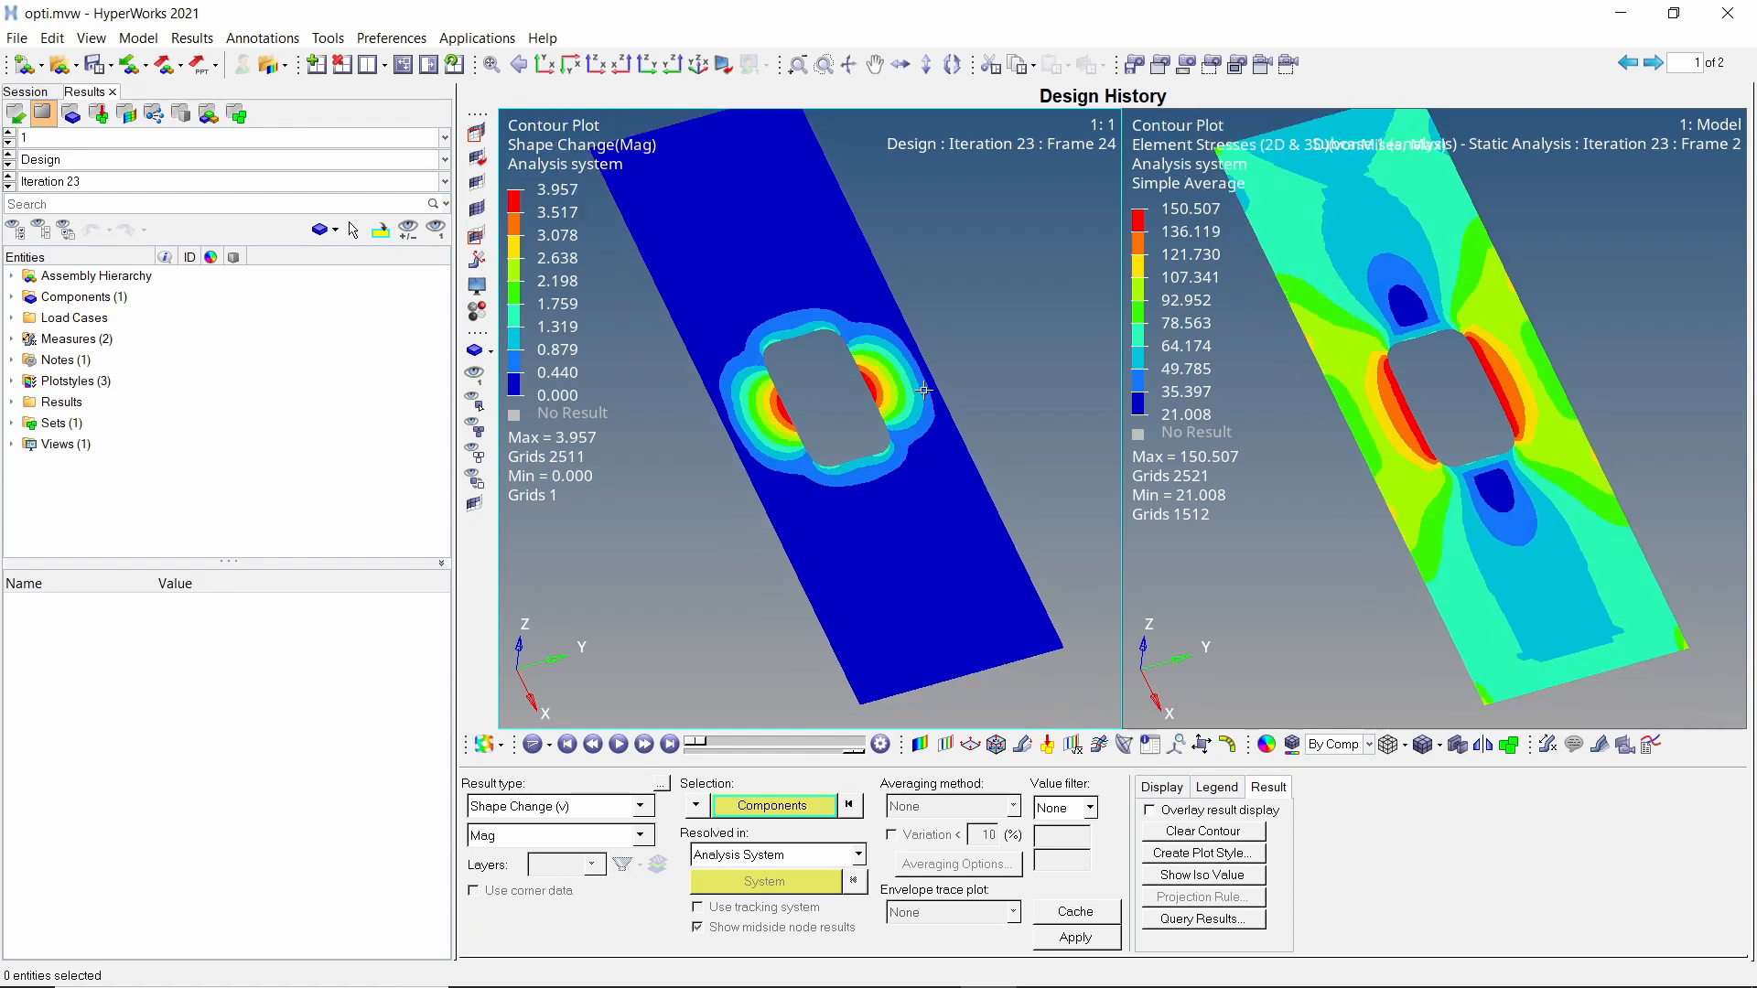
scroll(923, 390, down, 2)
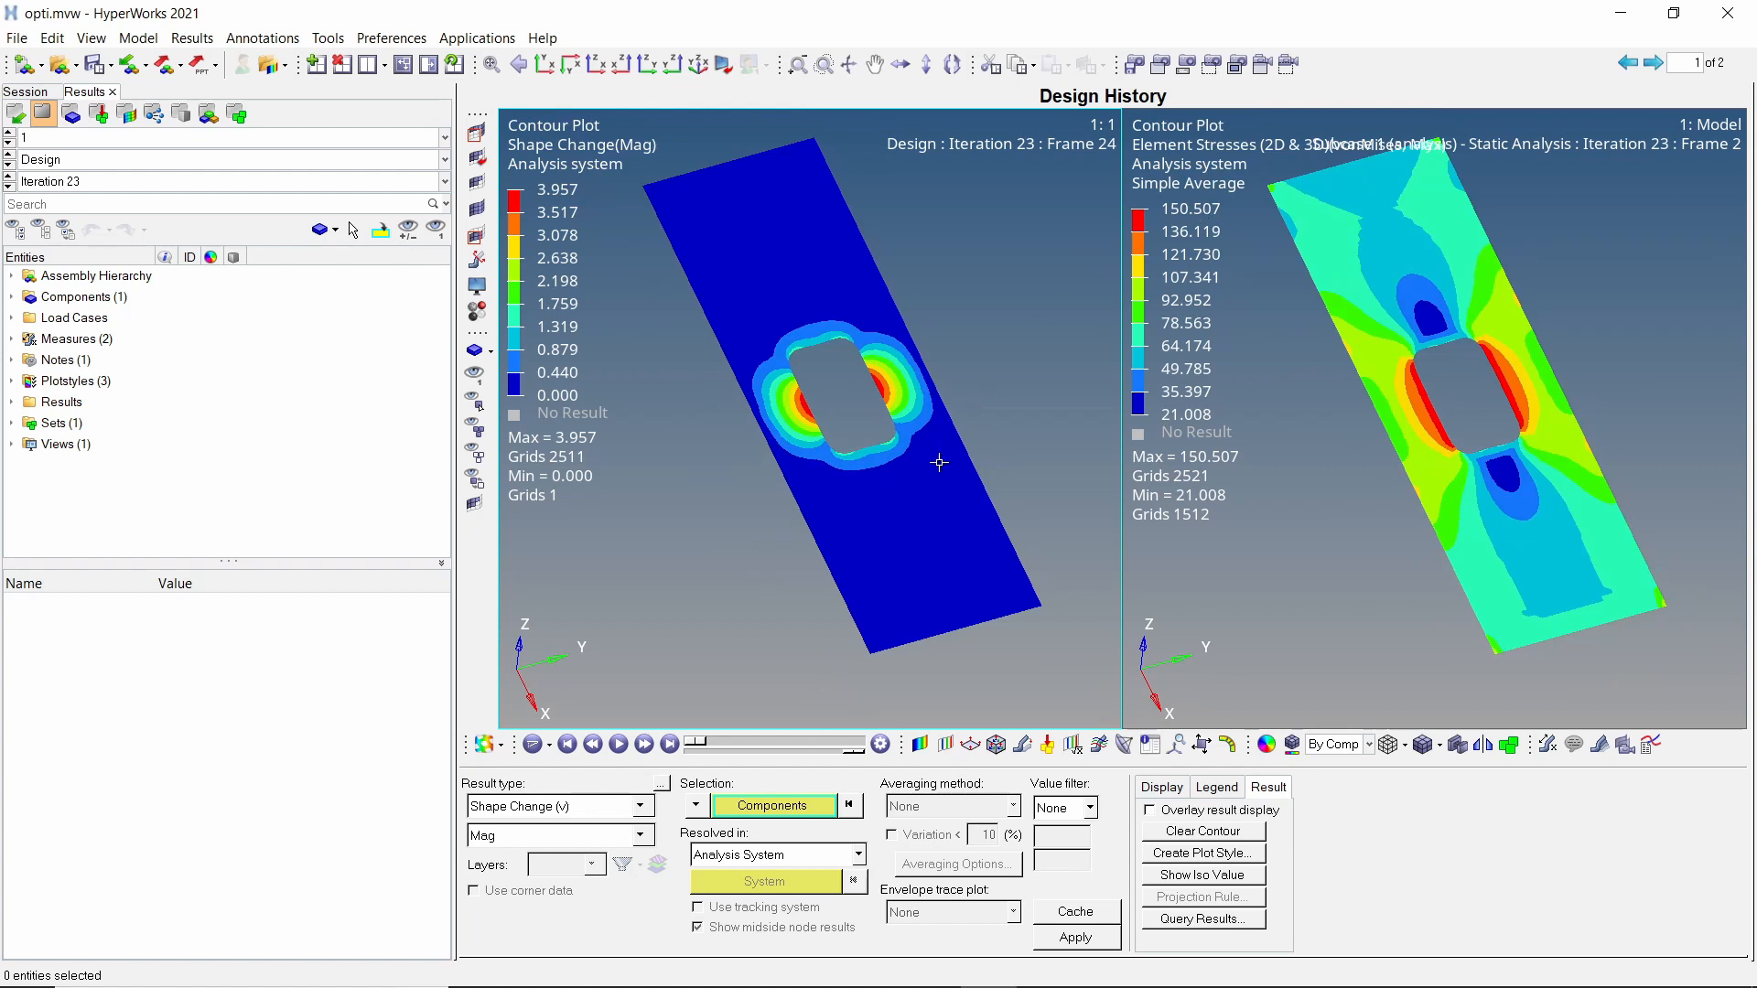
ctrl+drag(938, 462, 906, 541)
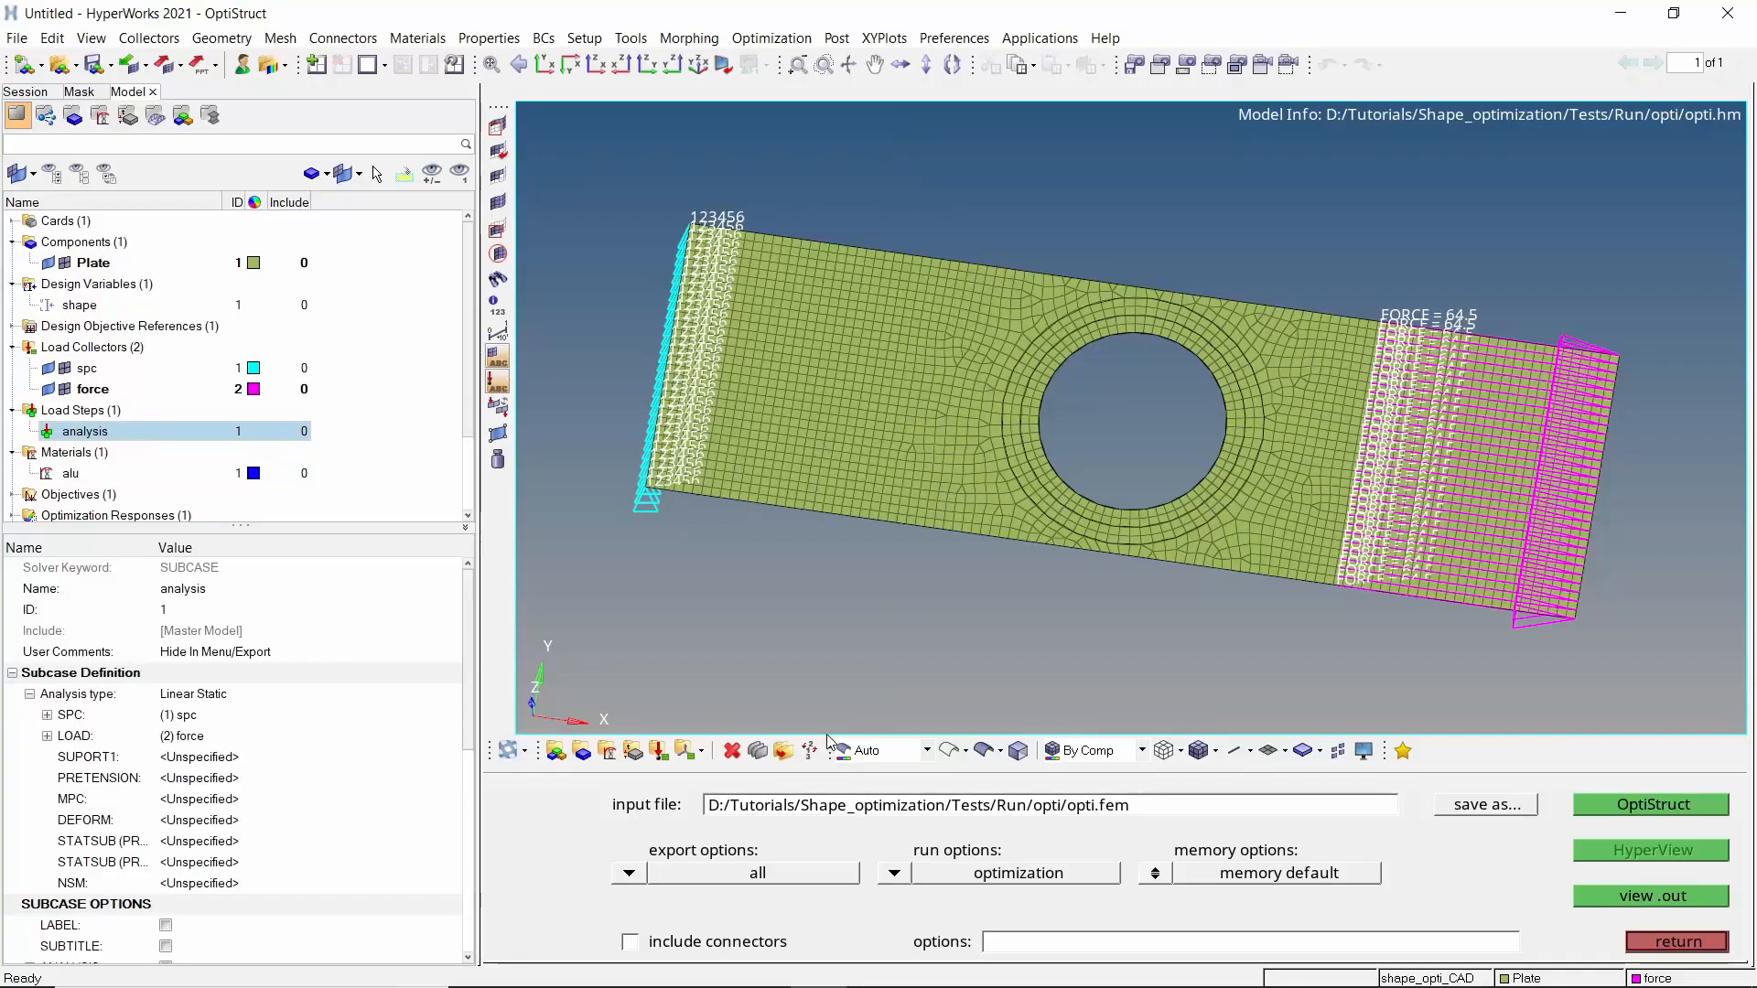
Set up Apply Result with simulation DESIGN [23] and data type Shape Change, after leaving the OptiStruct run setup.
click(1638, 943)
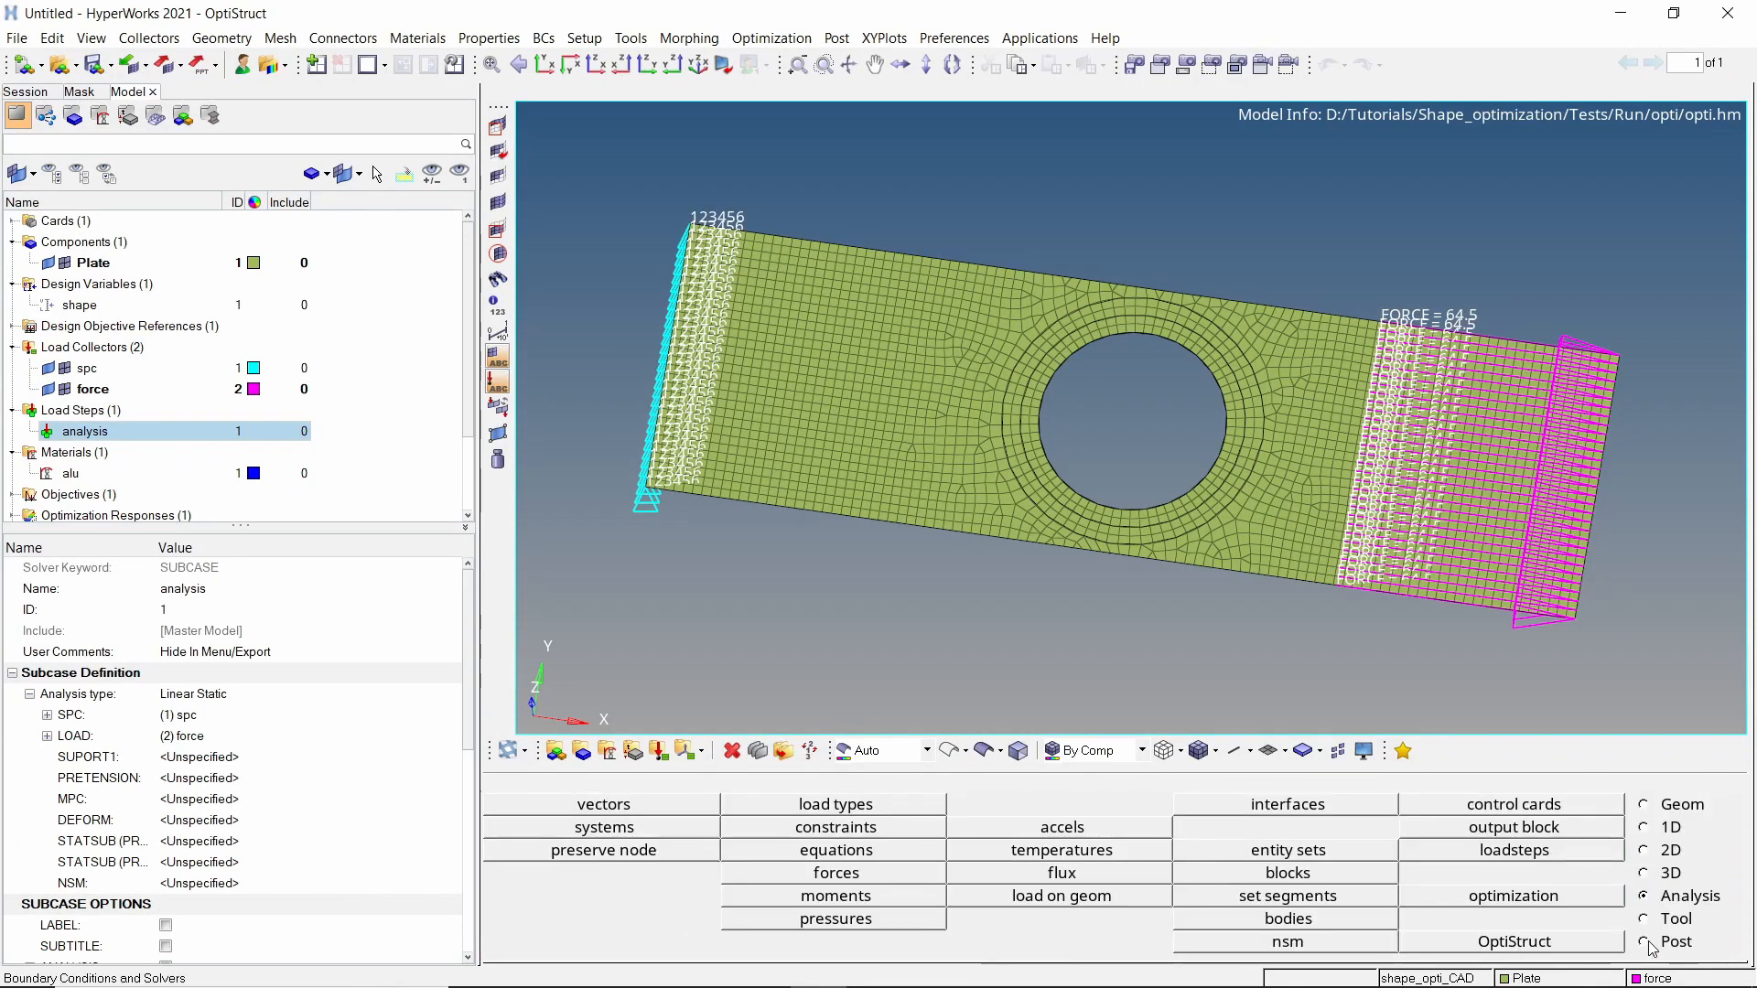
click(1678, 943)
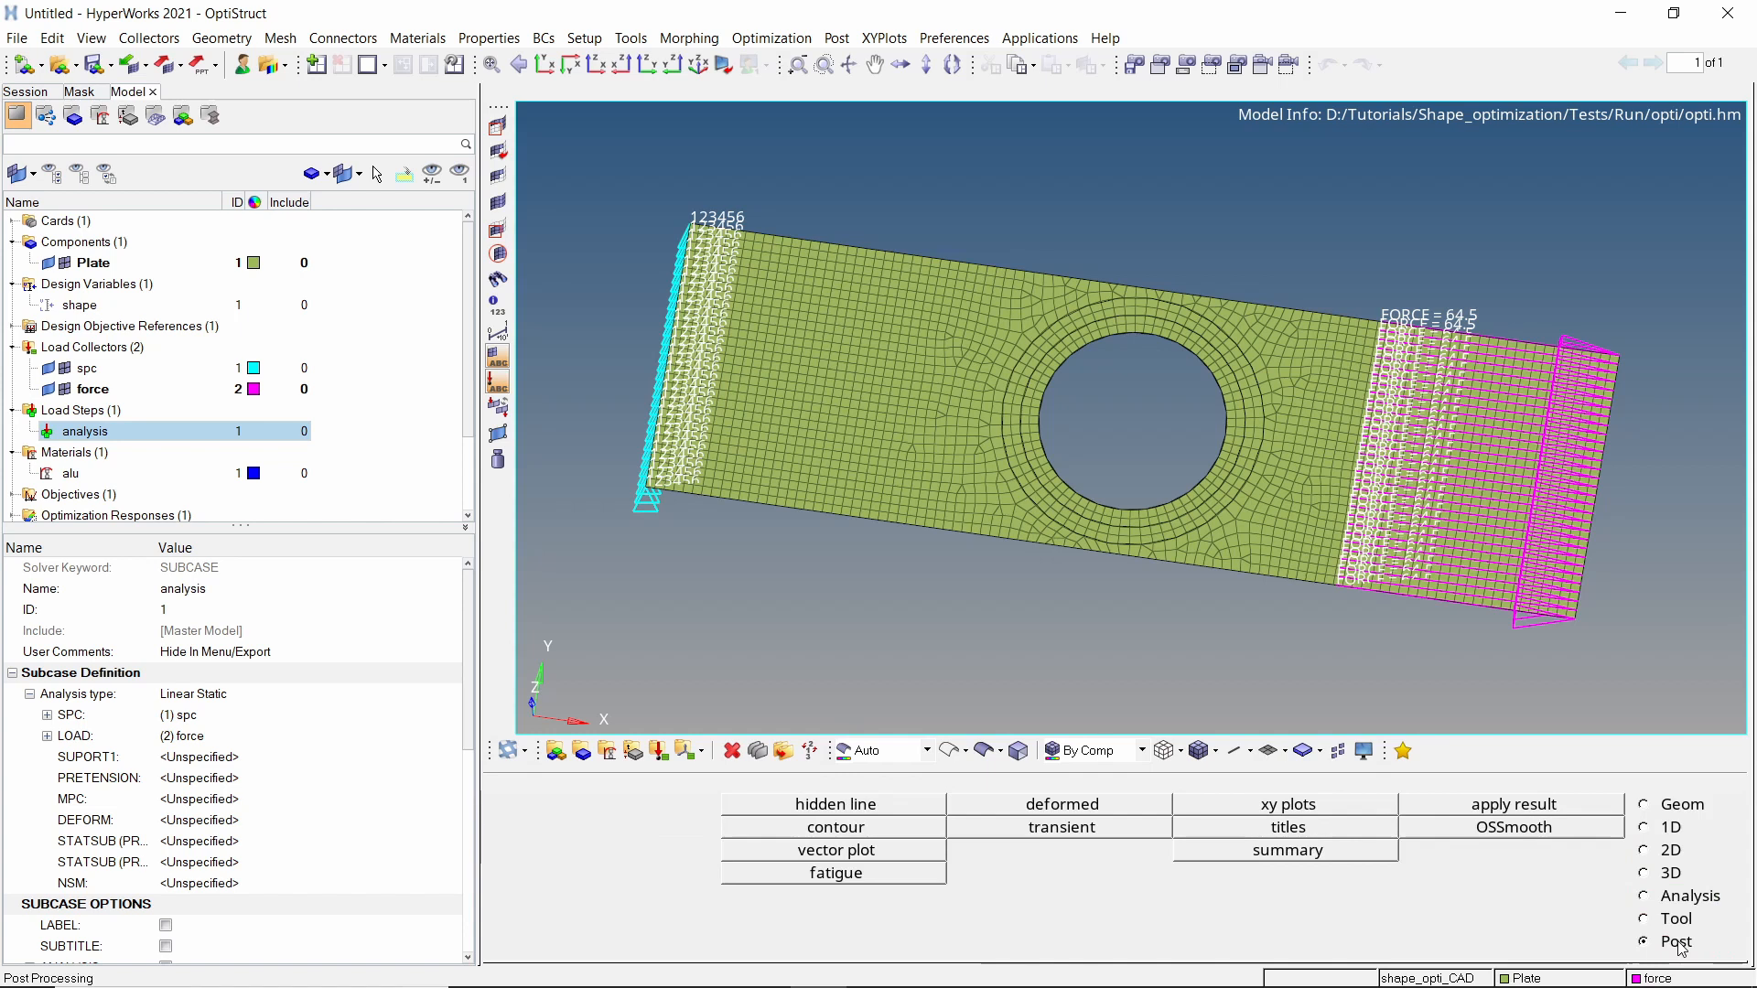
click(1521, 805)
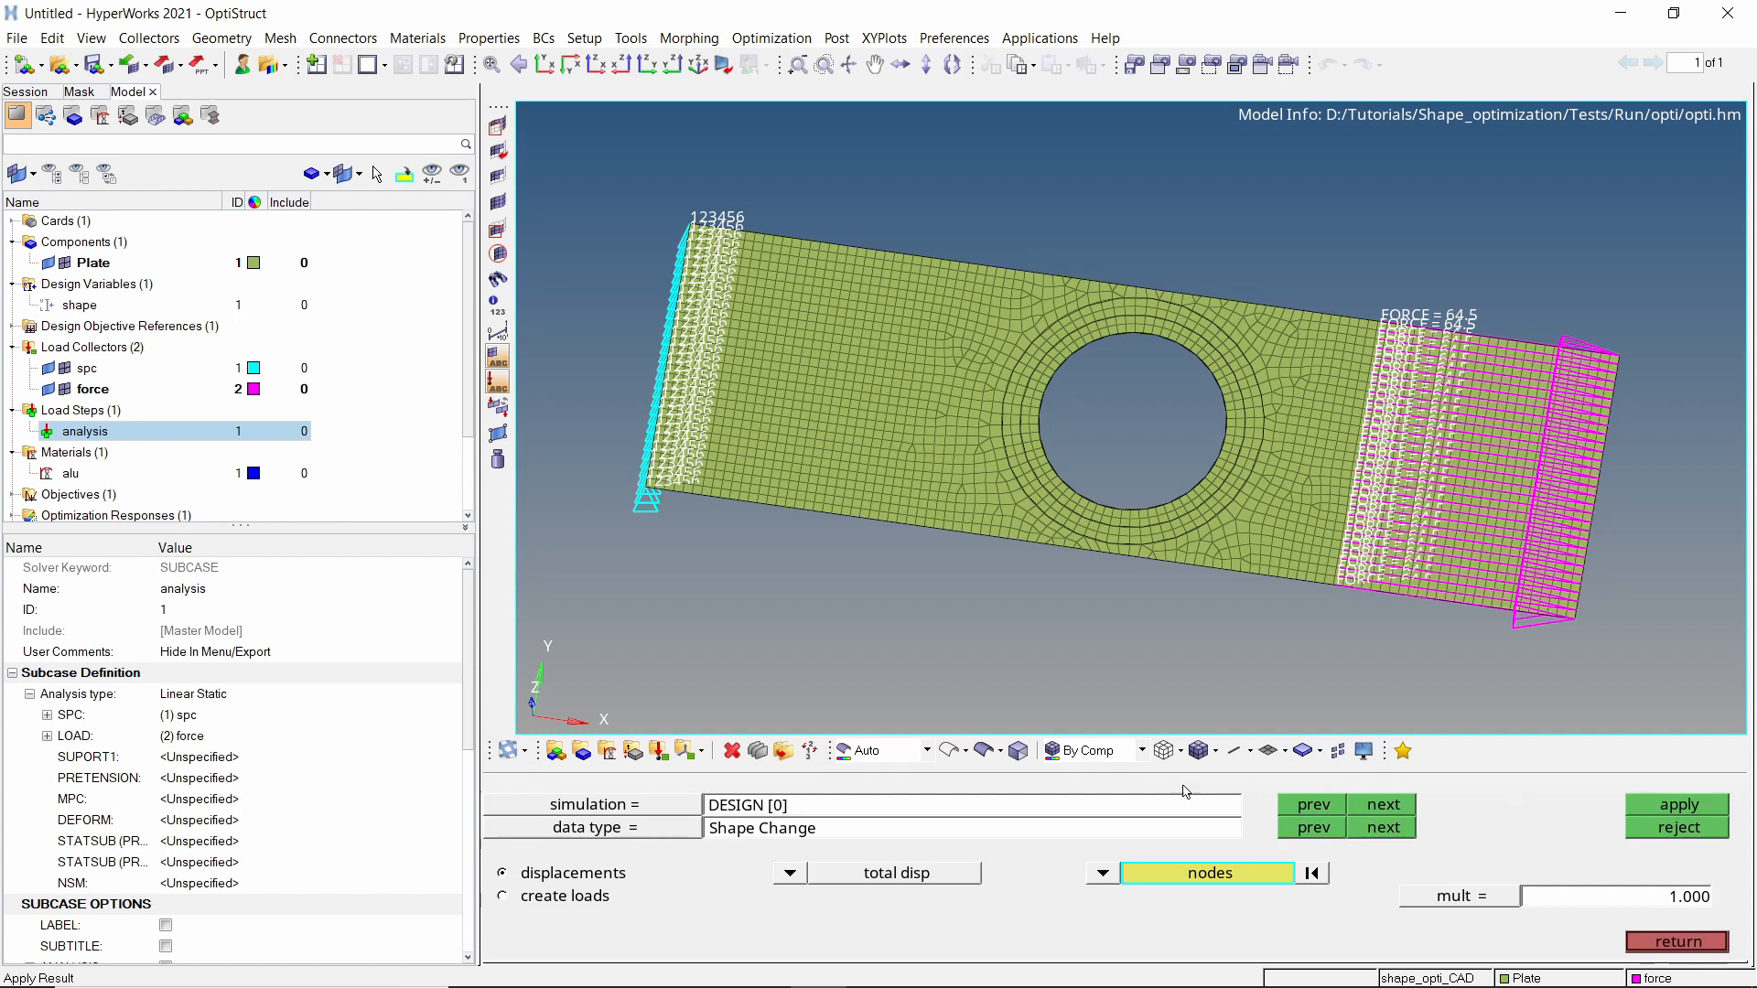
click(688, 804)
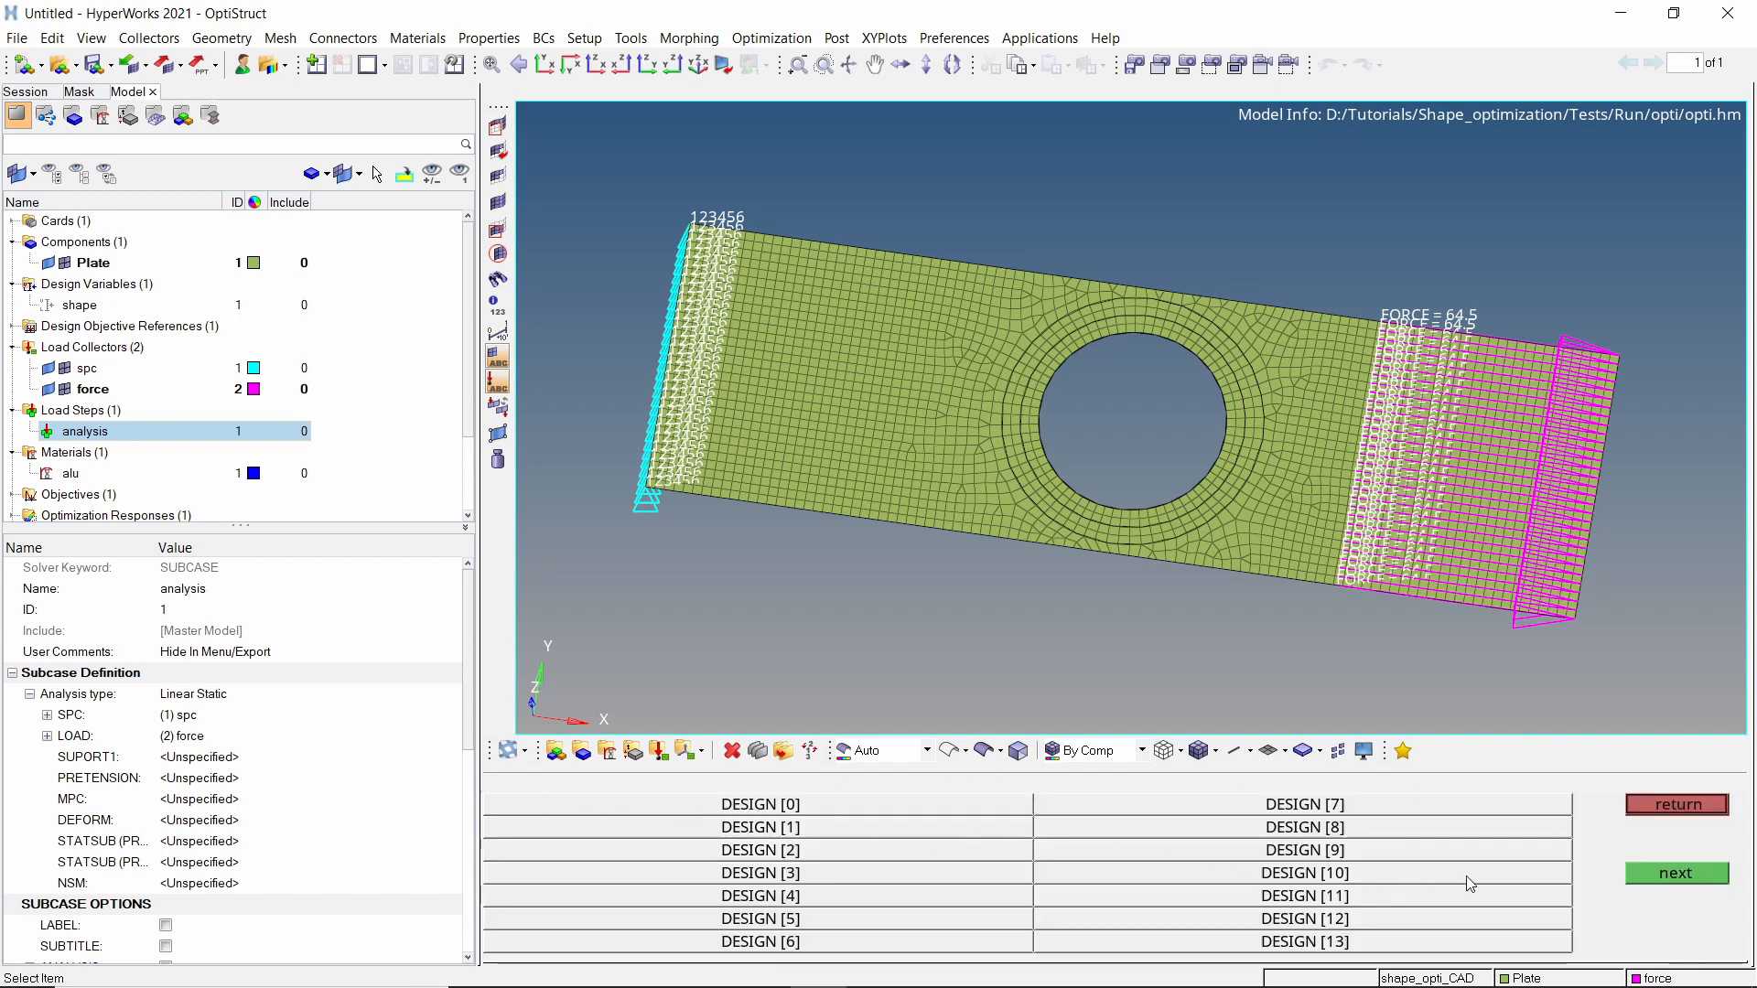
click(1647, 875)
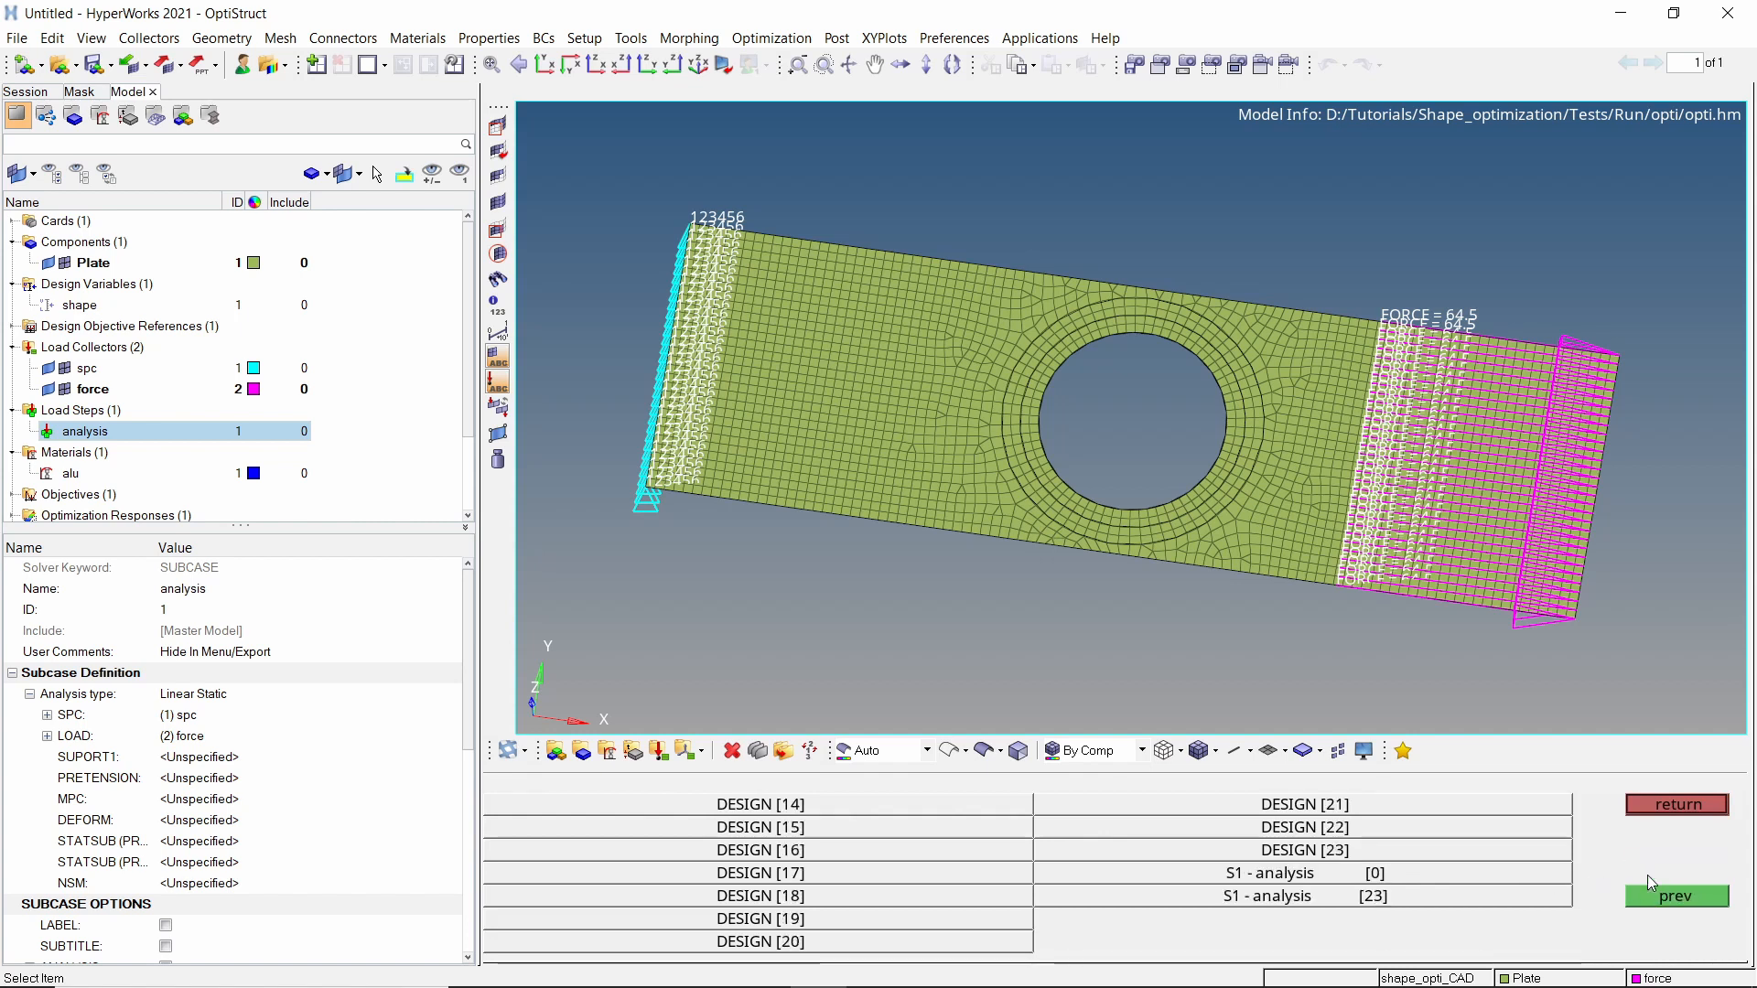
click(1394, 845)
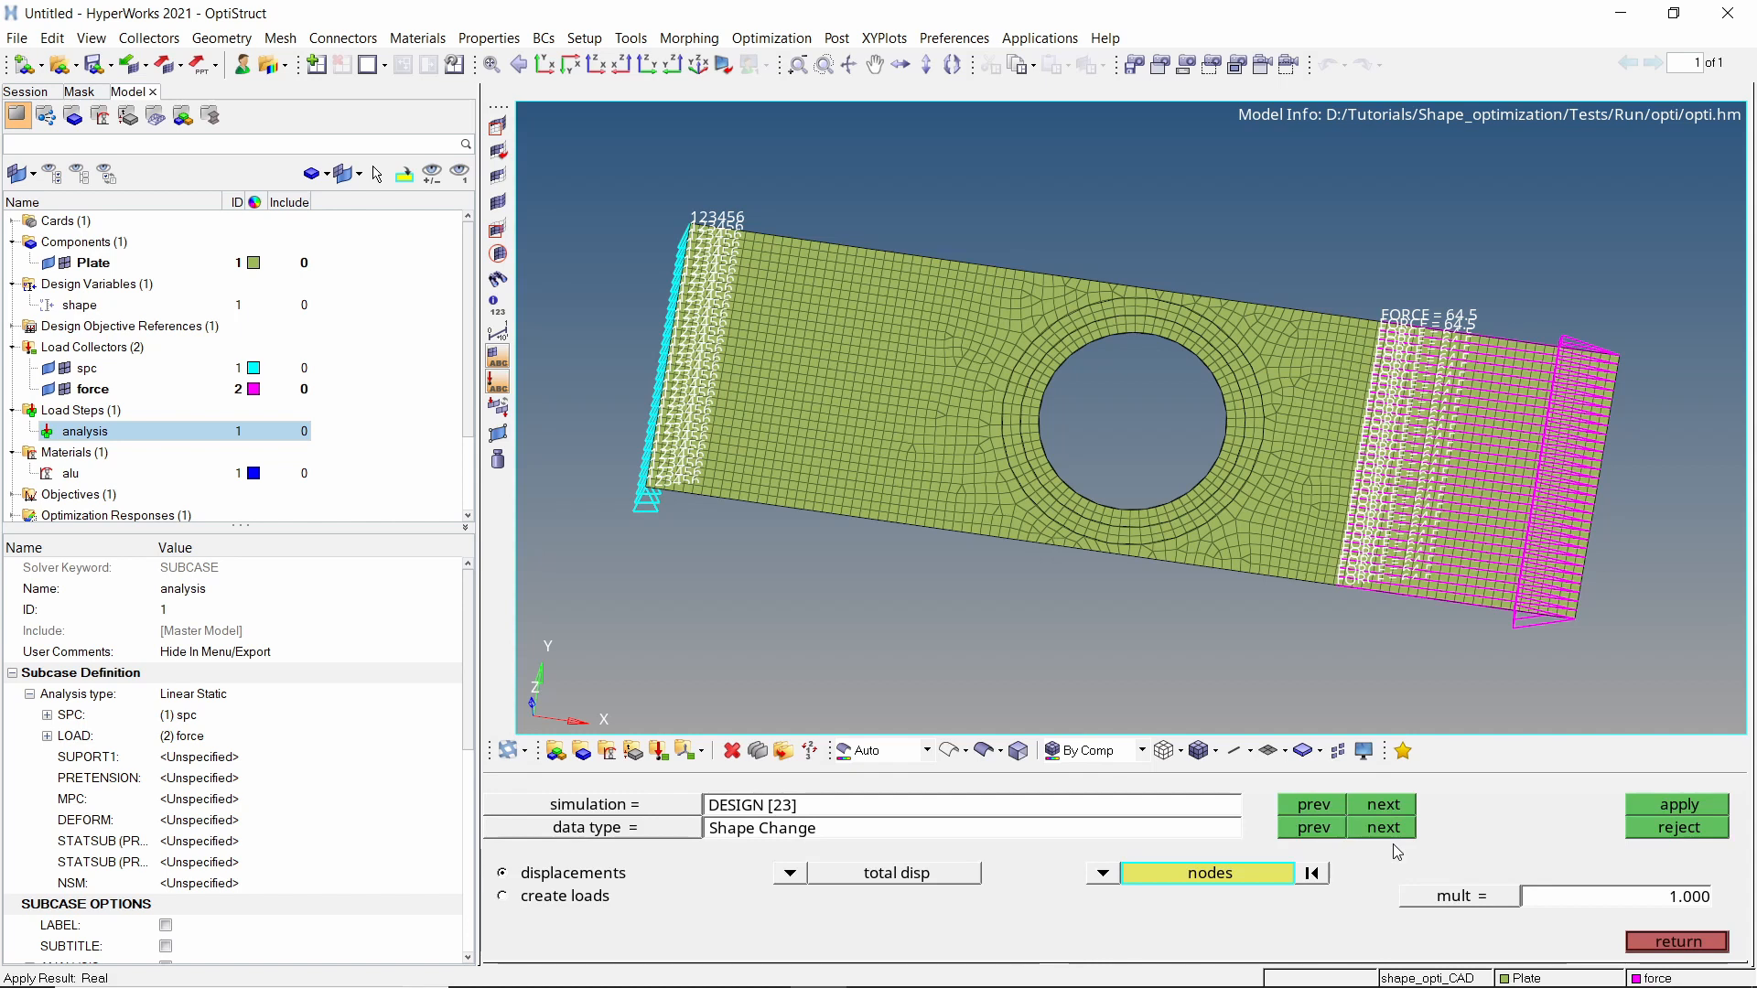
click(658, 829)
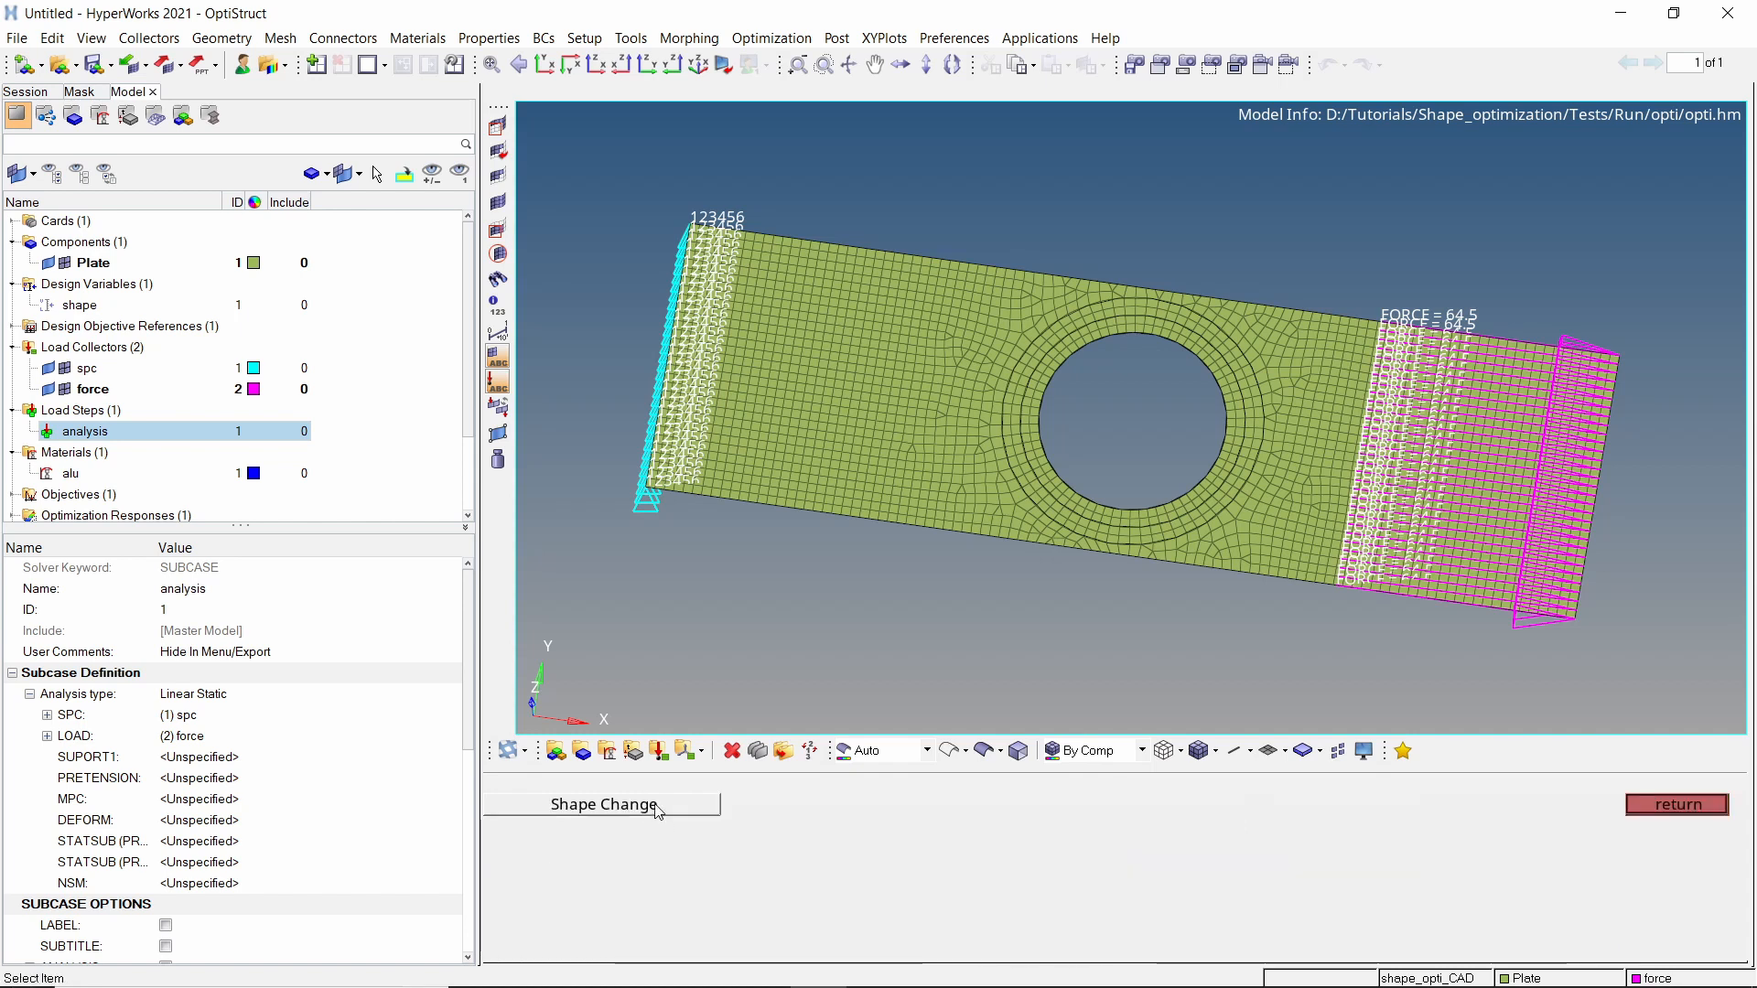
click(658, 811)
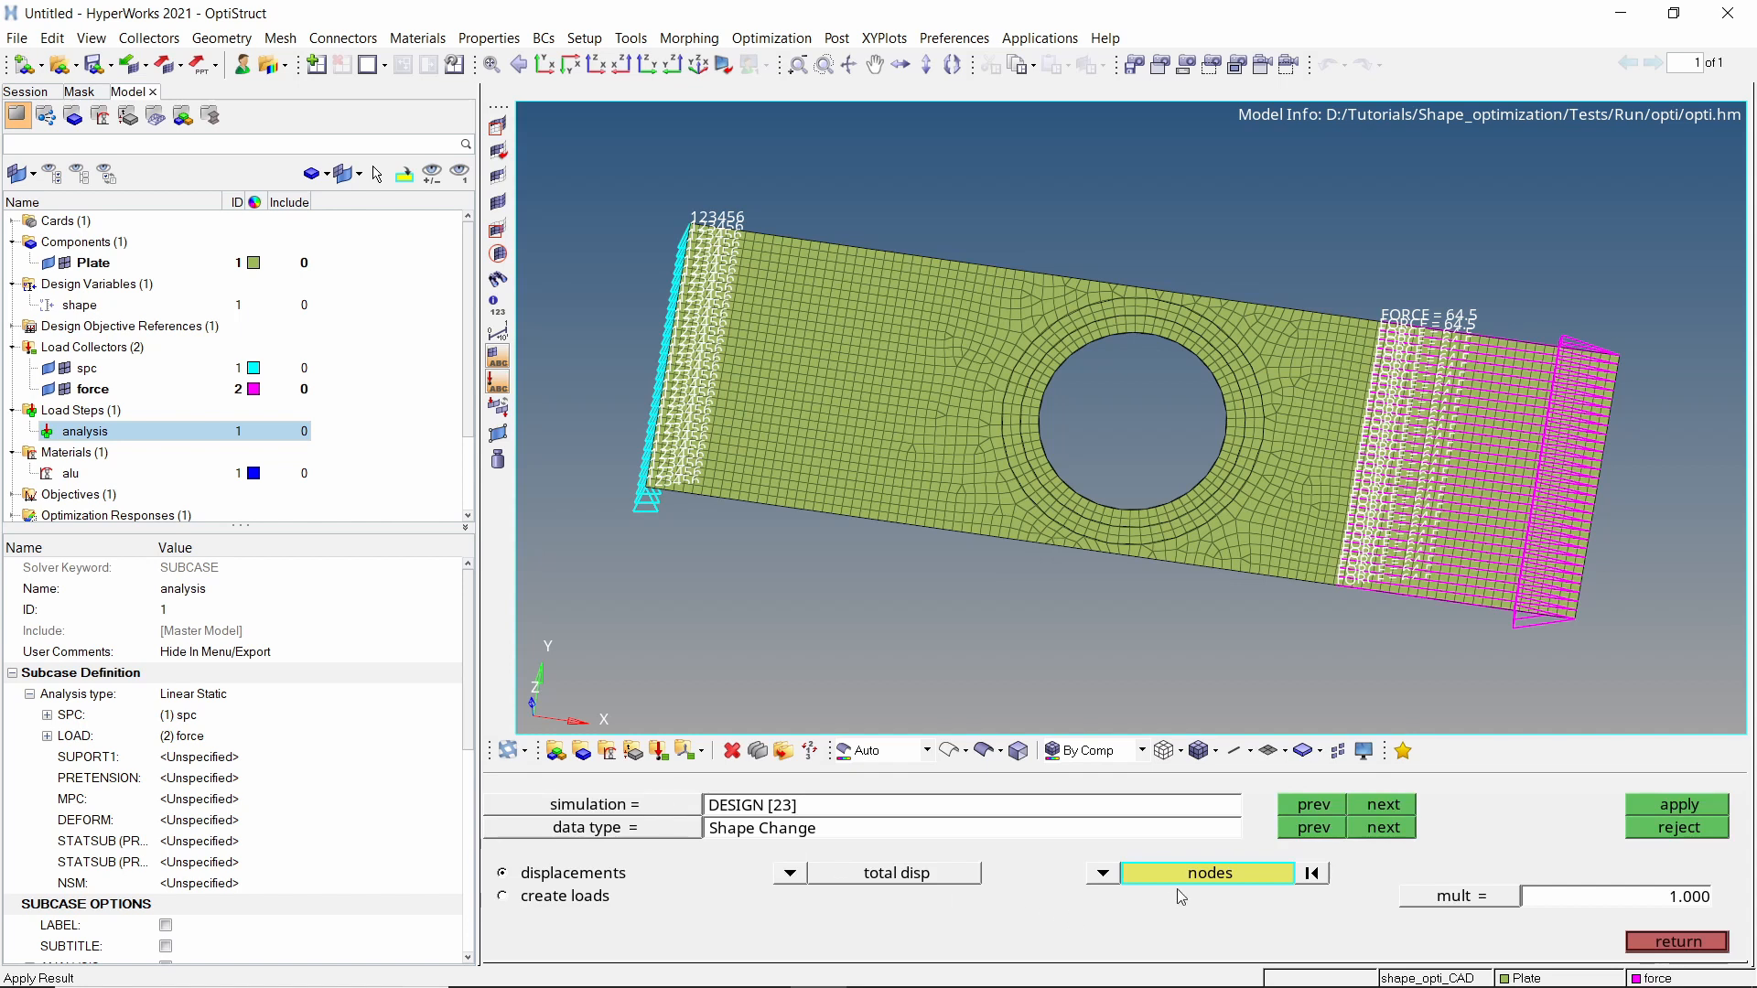
Select all nodes of the plate and apply the Shape Change as total displacement with a multiplier of 1.000.
scroll(1057, 562, down, 3)
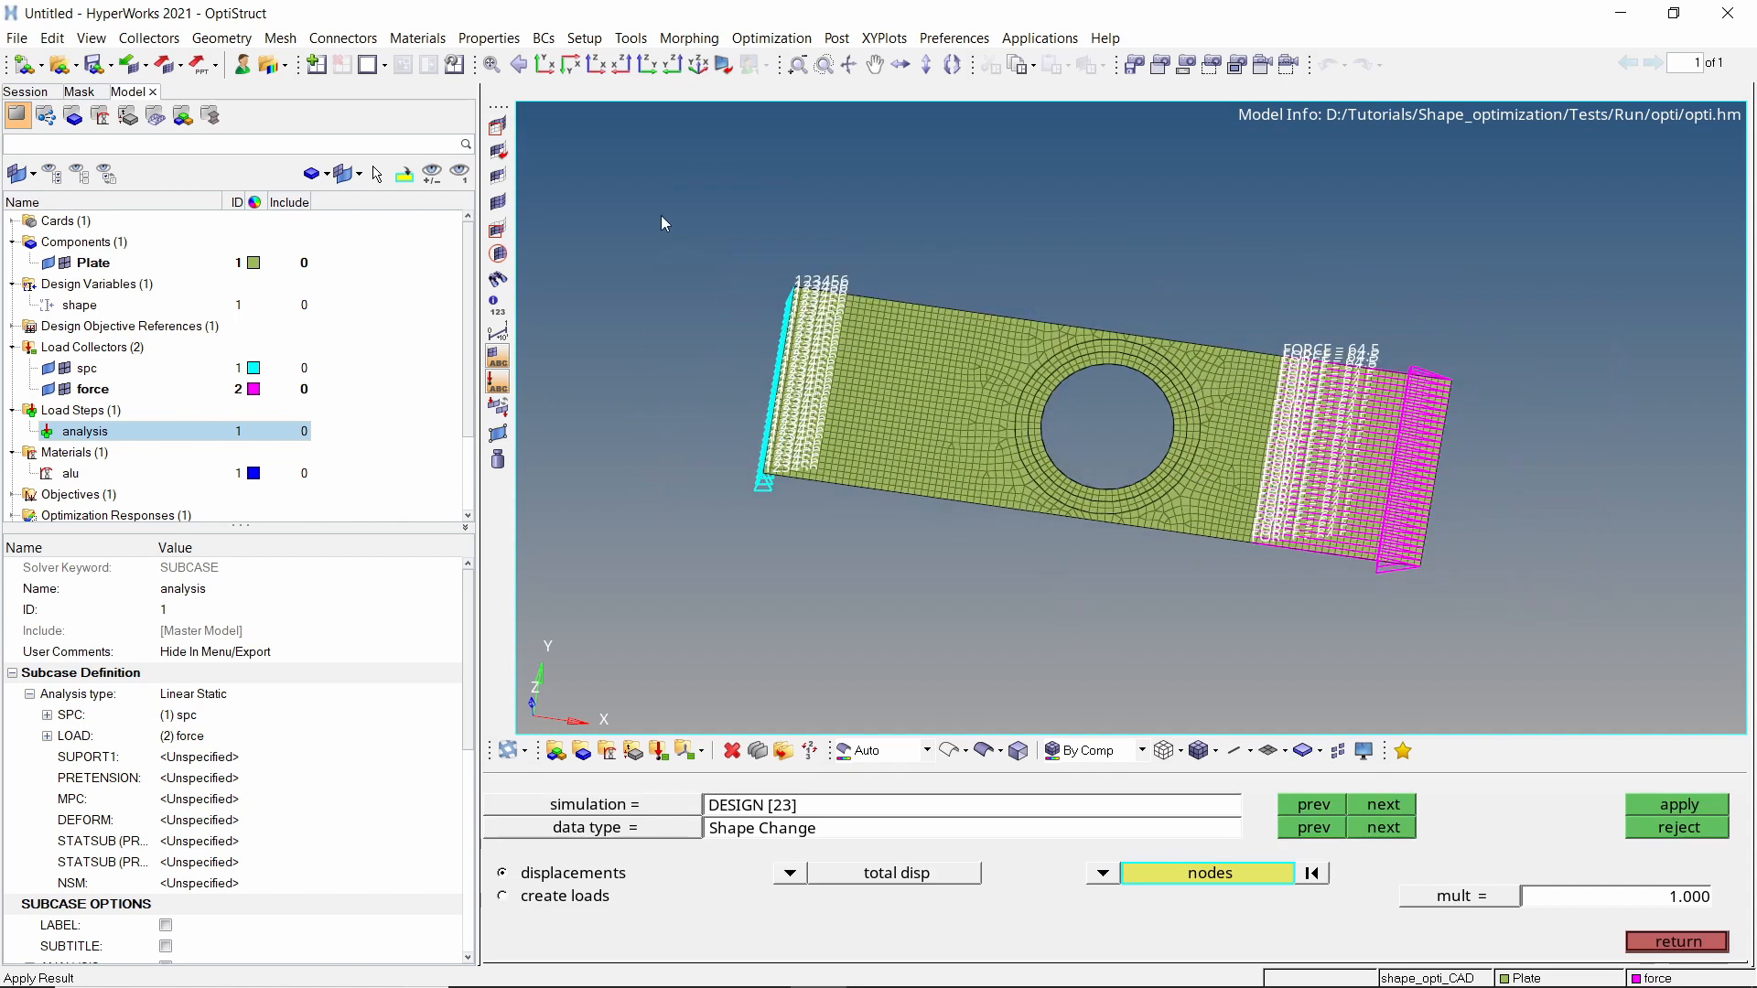
shift+drag(661, 216, 1539, 619)
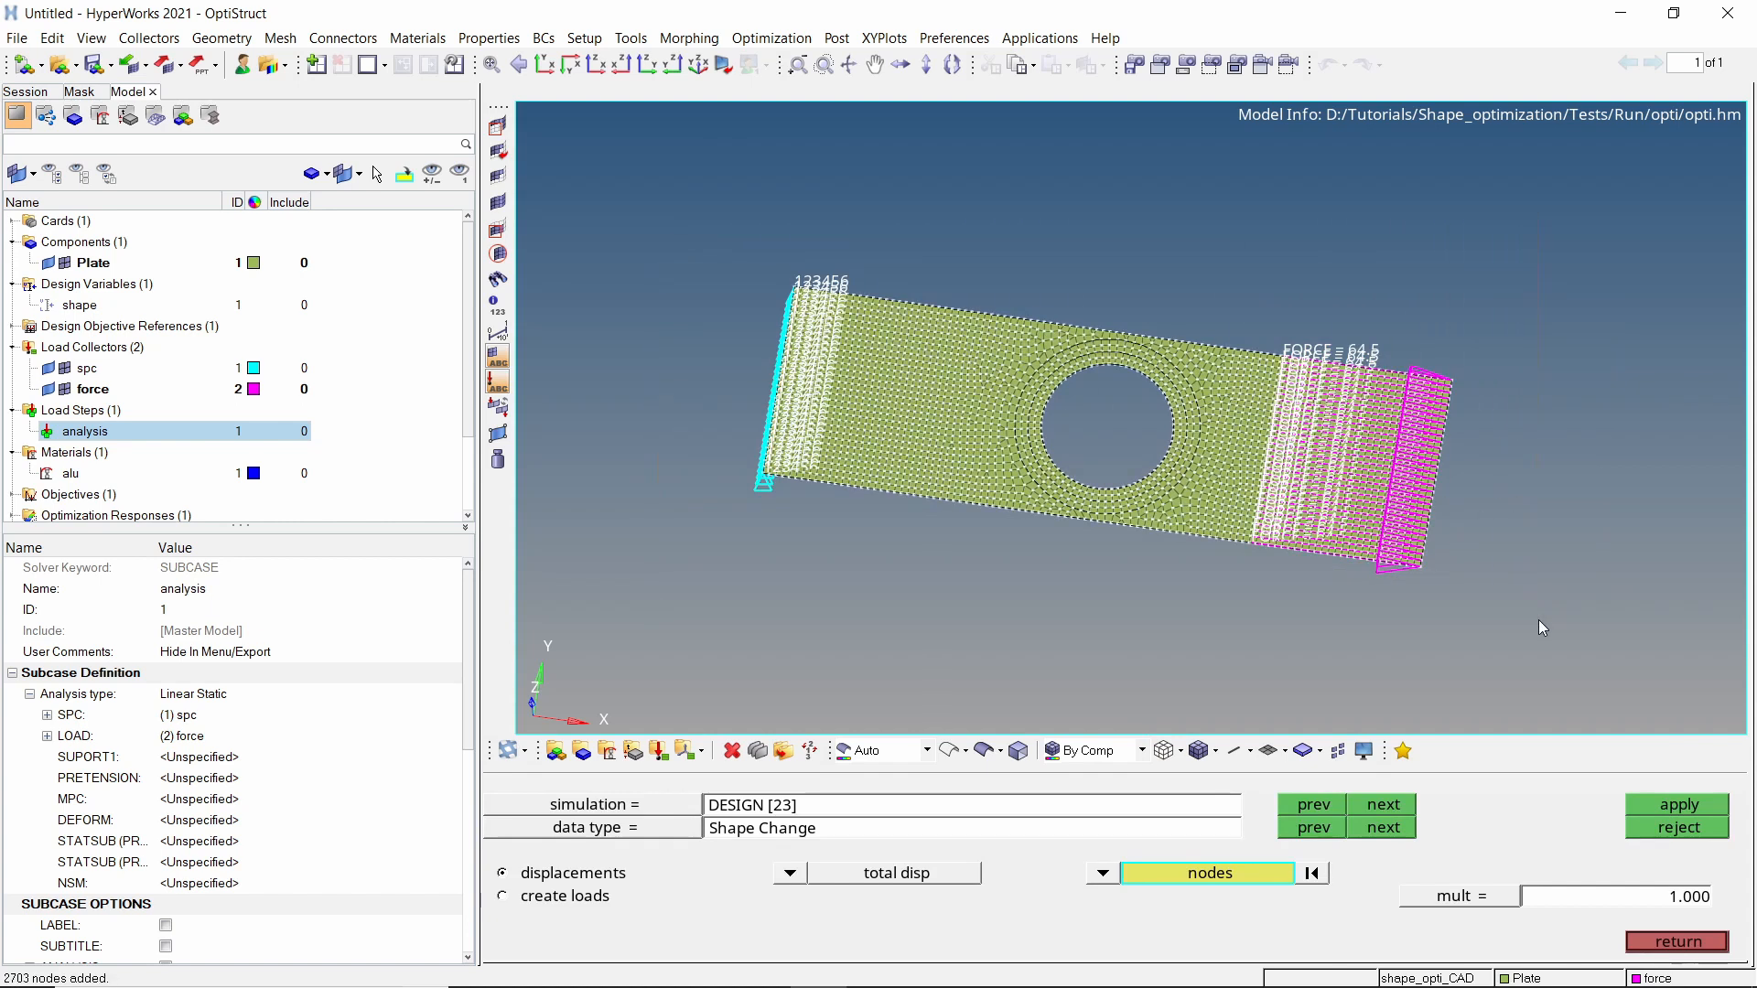
click(1656, 805)
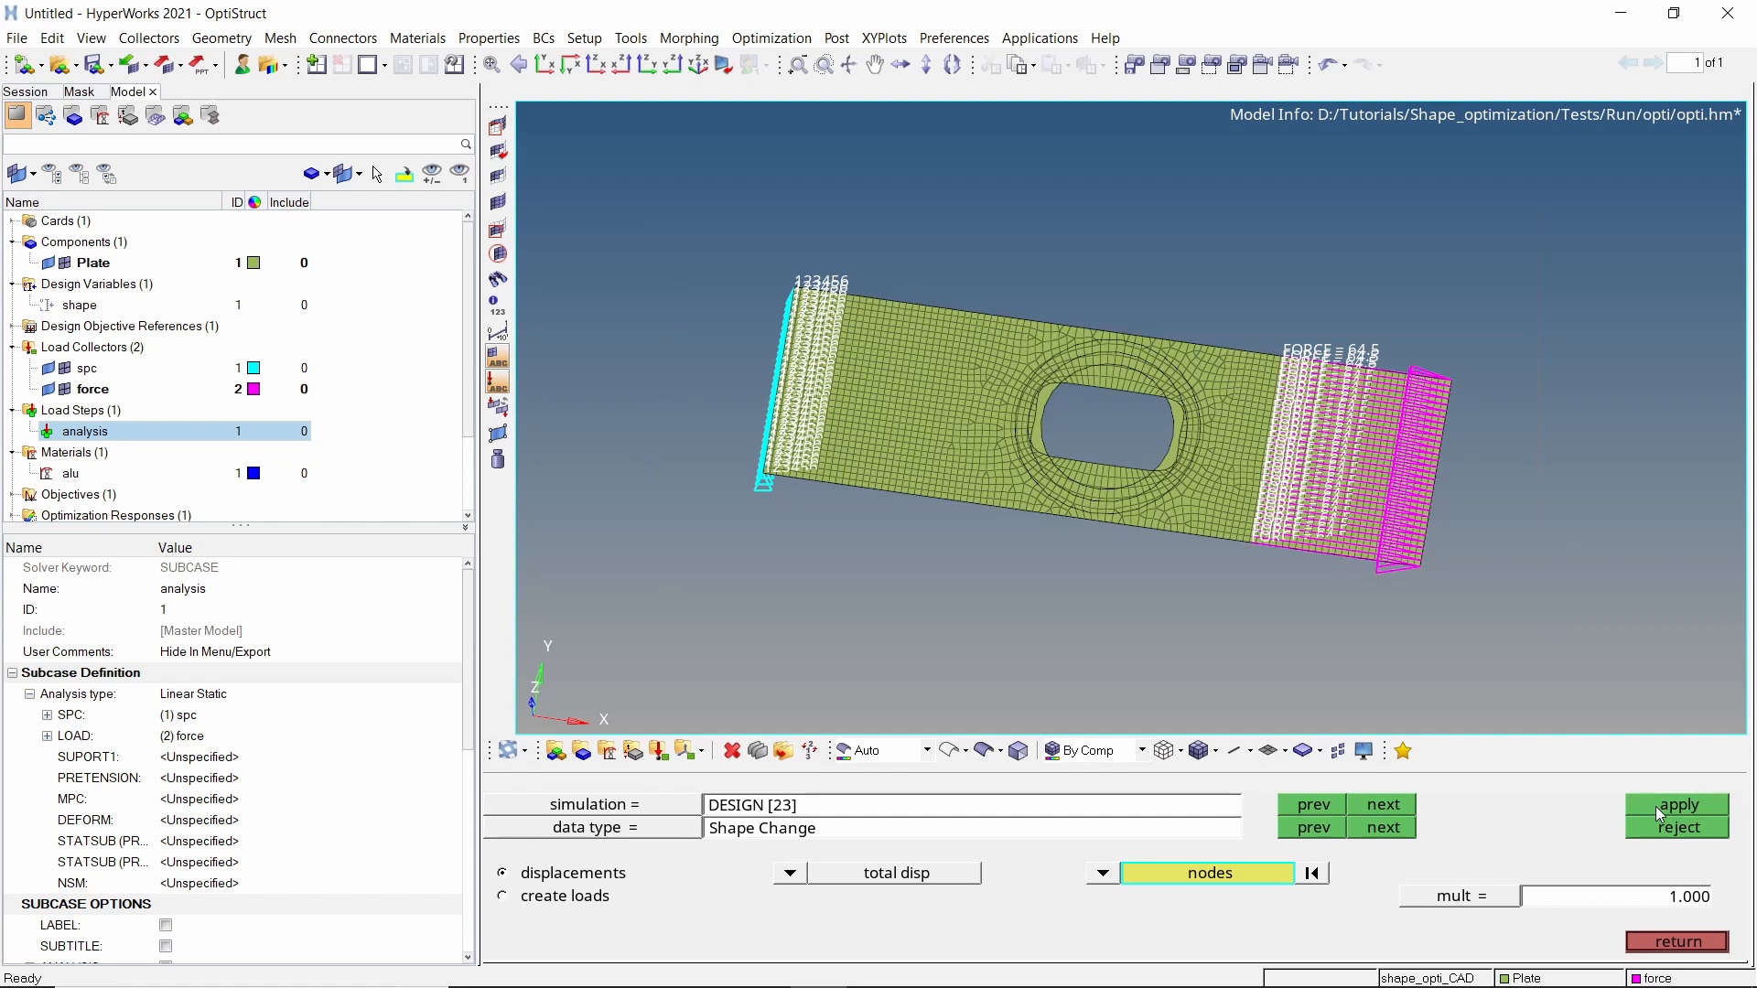
scroll(1107, 518, up, 2)
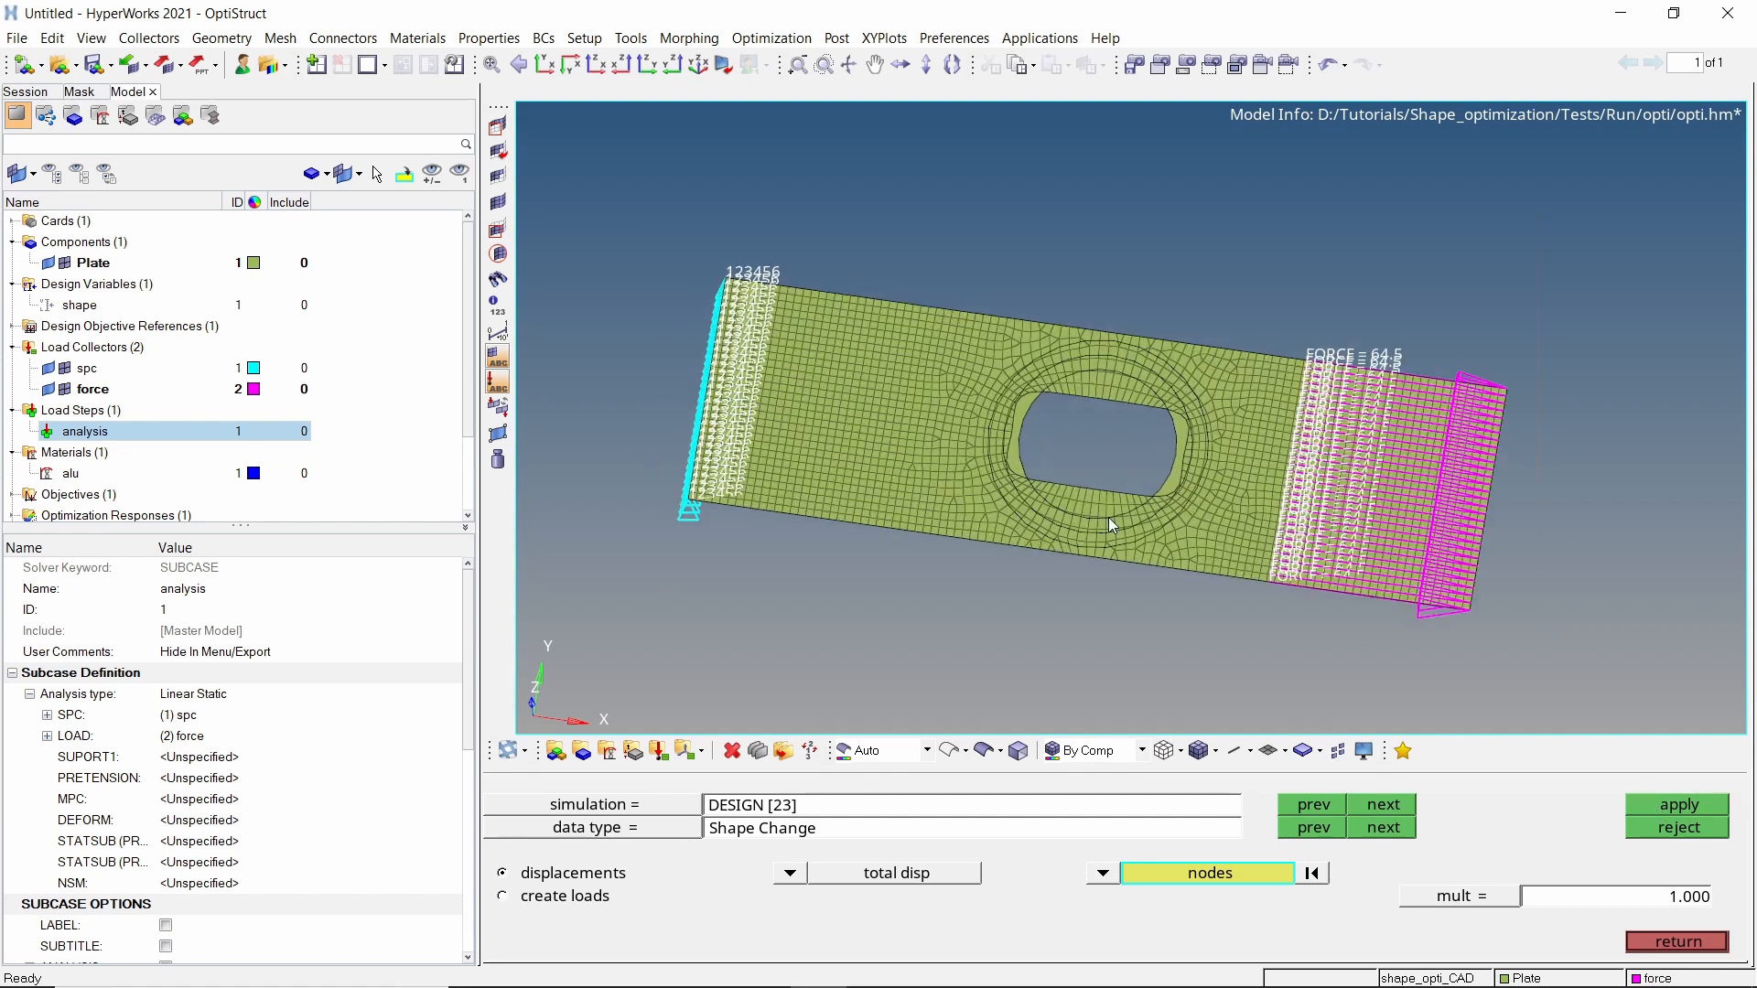
scroll(1107, 518, up, 1)
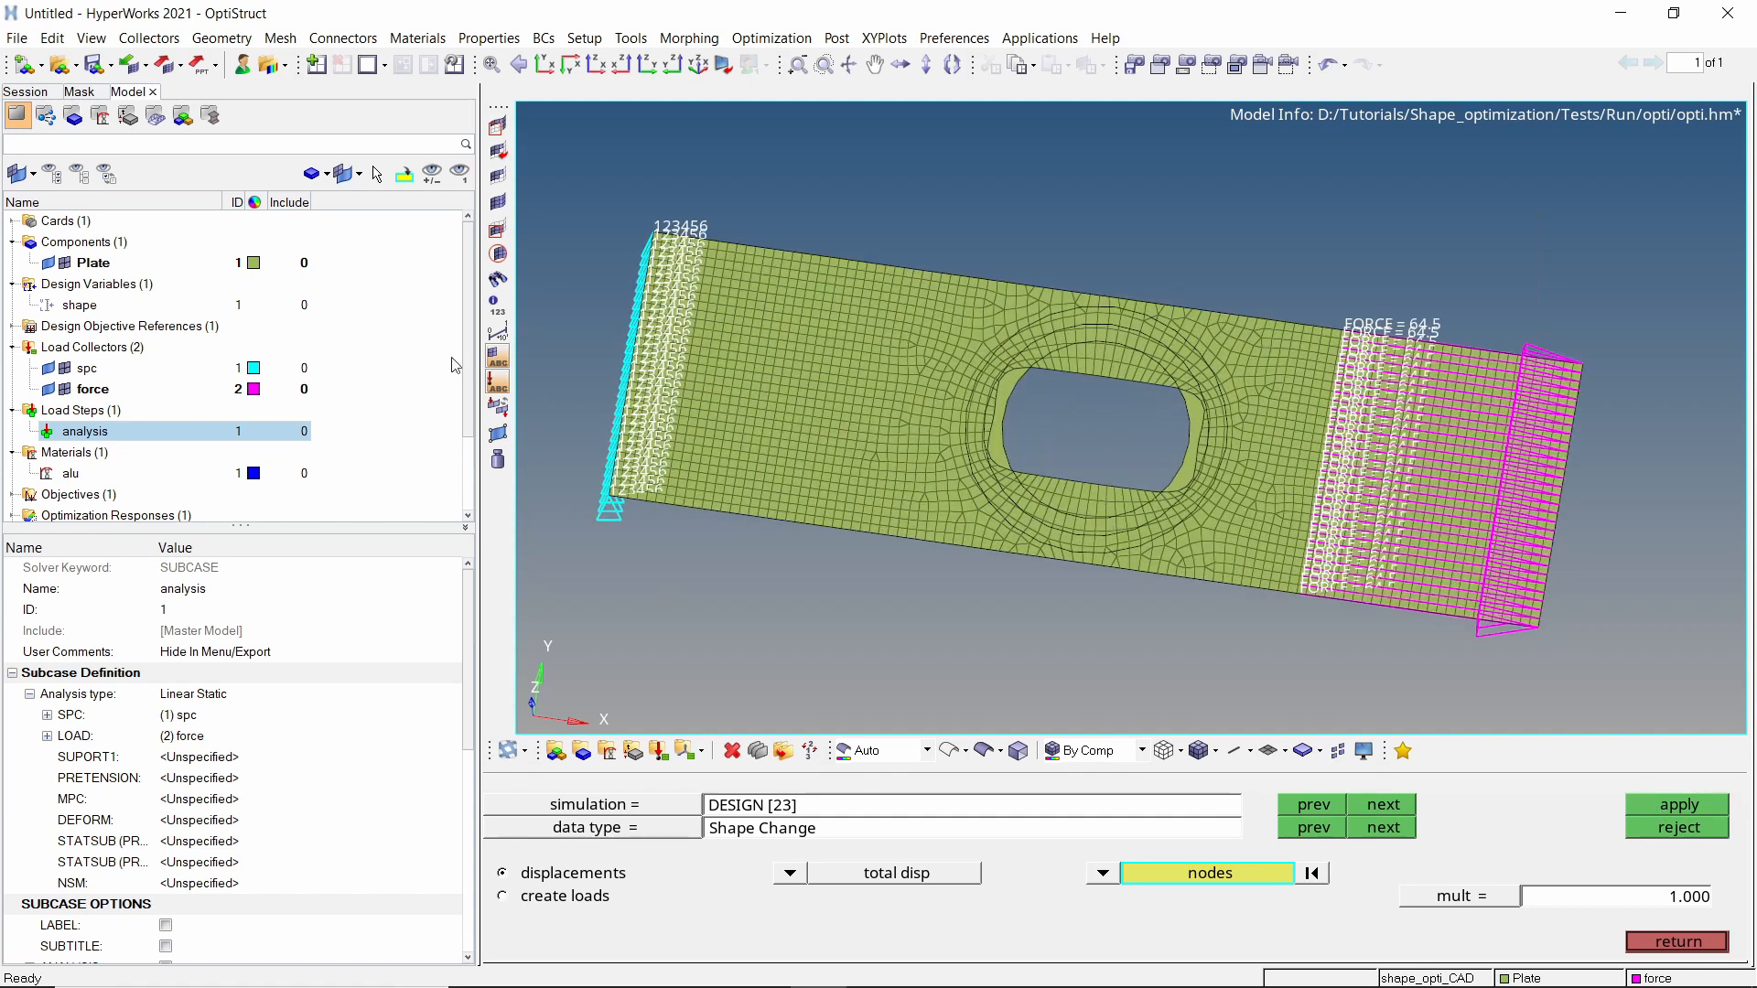
Hide the Plate component's geometry, examine the reshaped mesh around the hole and leave Apply Result.
click(49, 264)
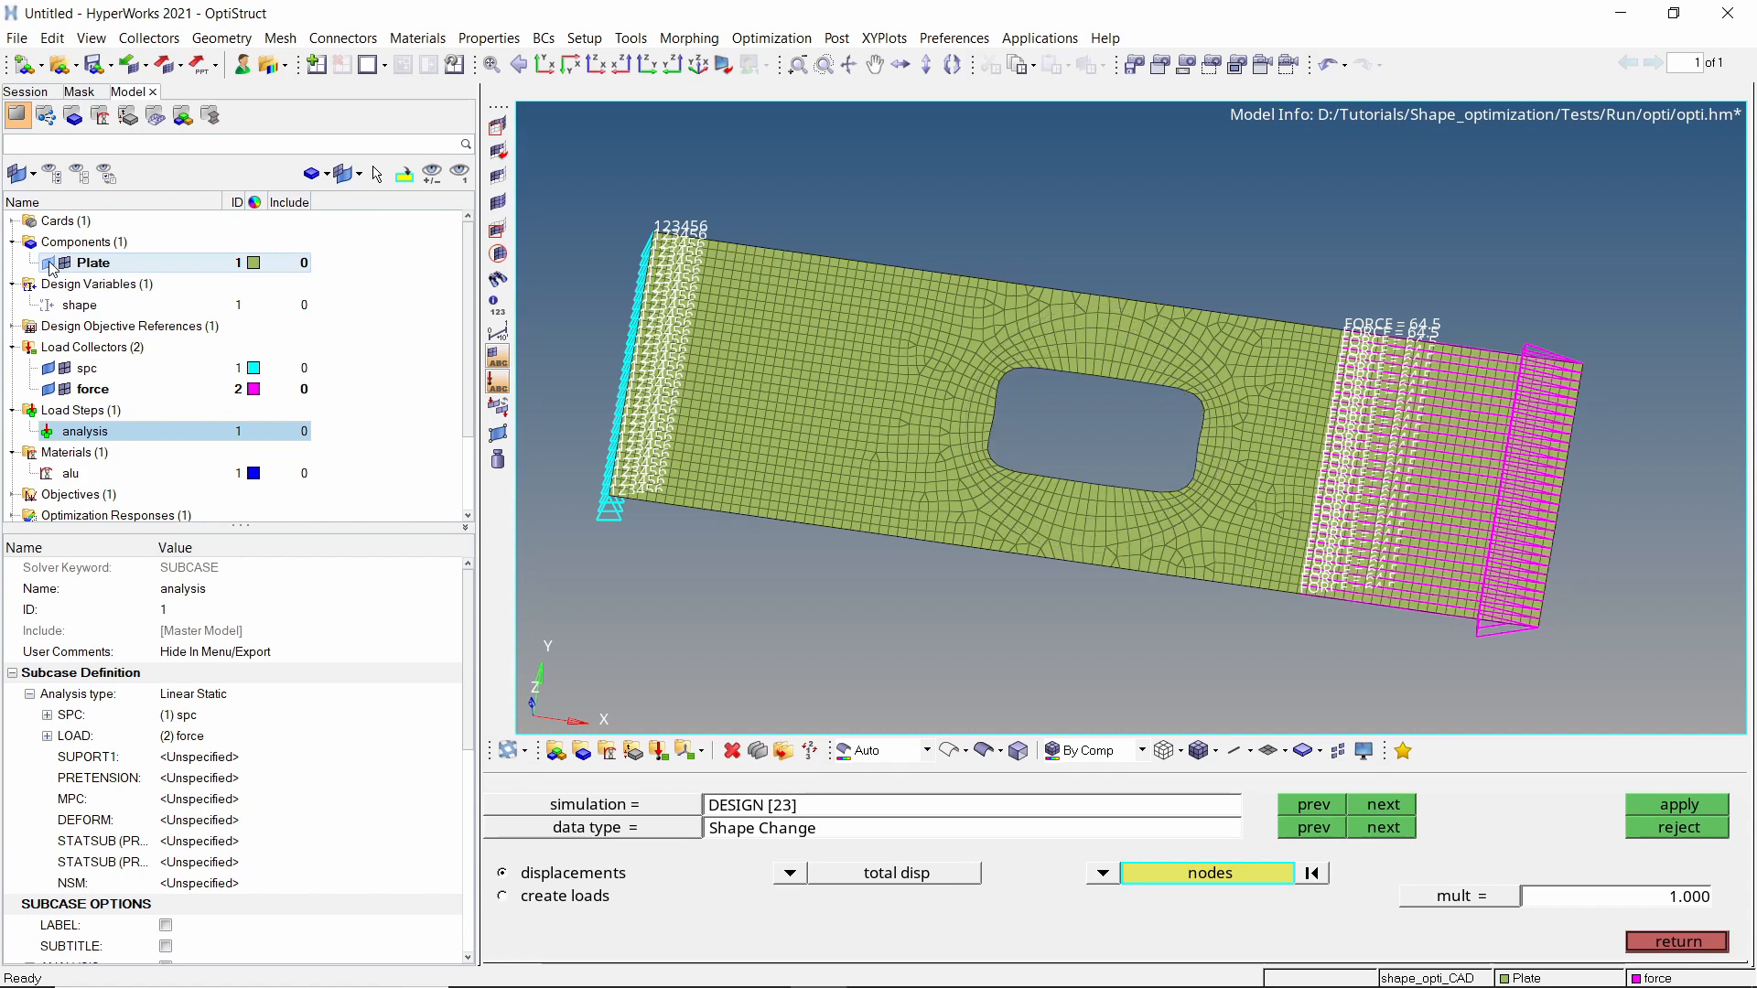
ctrl+drag(1206, 509, 1215, 442)
scroll(1177, 513, up, 5)
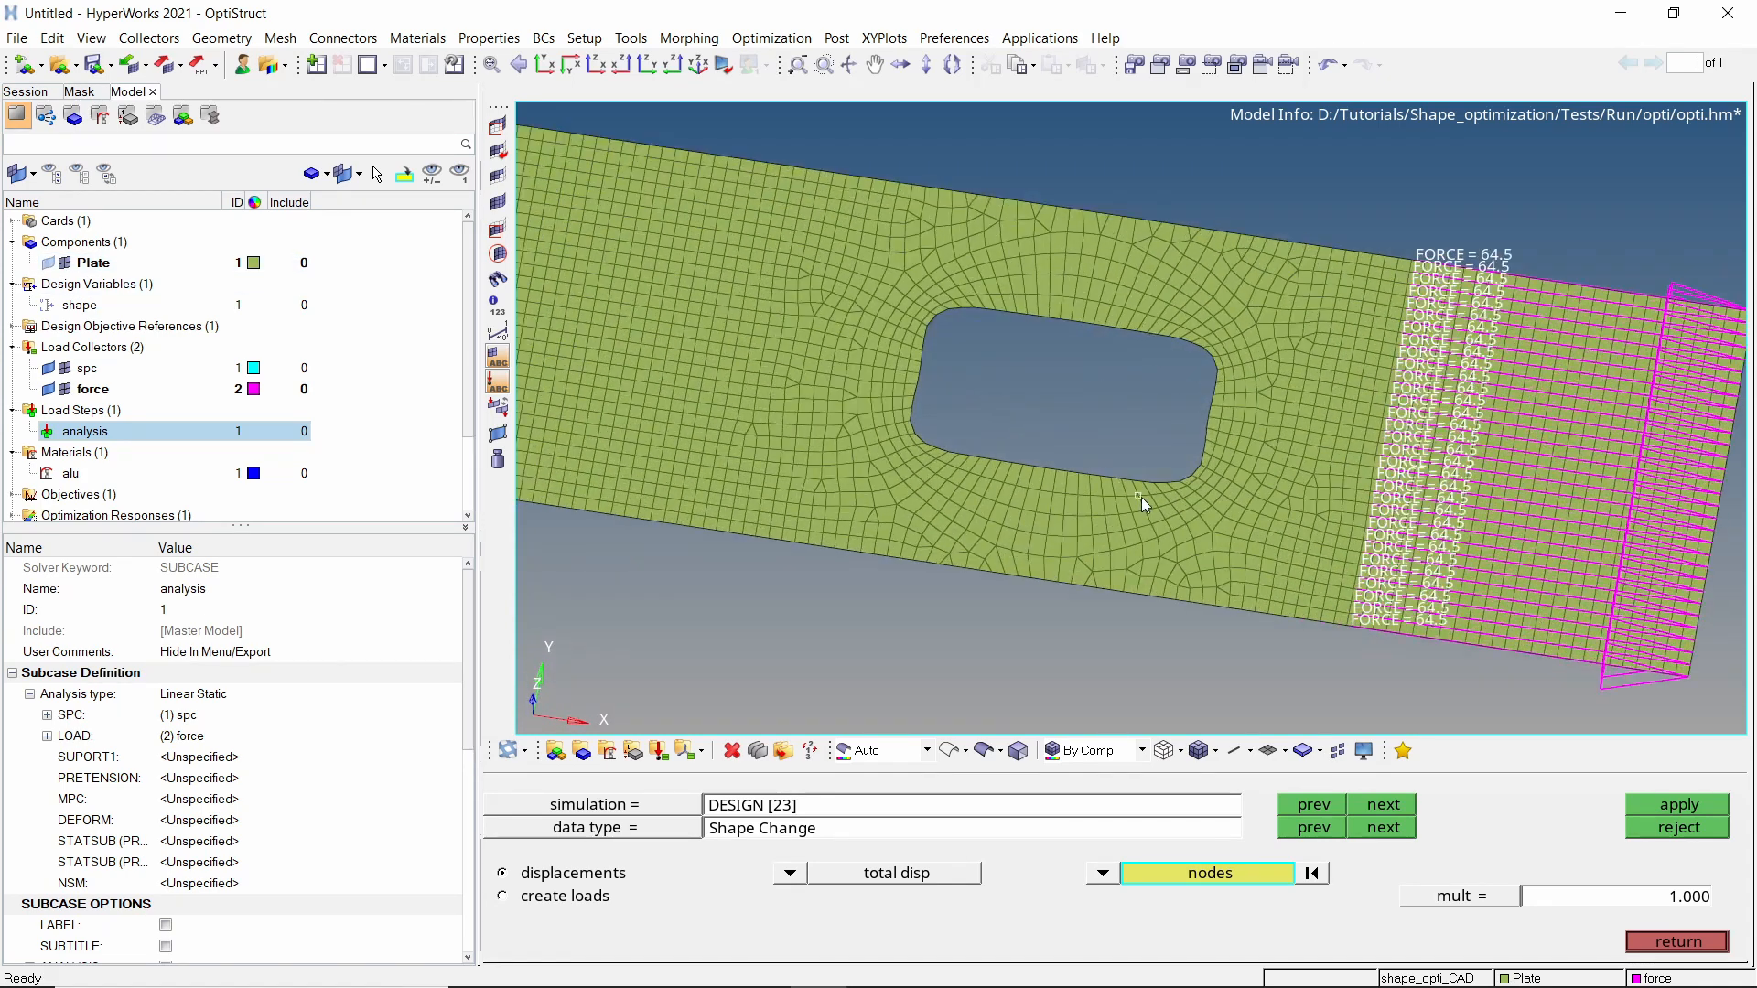
scroll(1133, 485, down, 5)
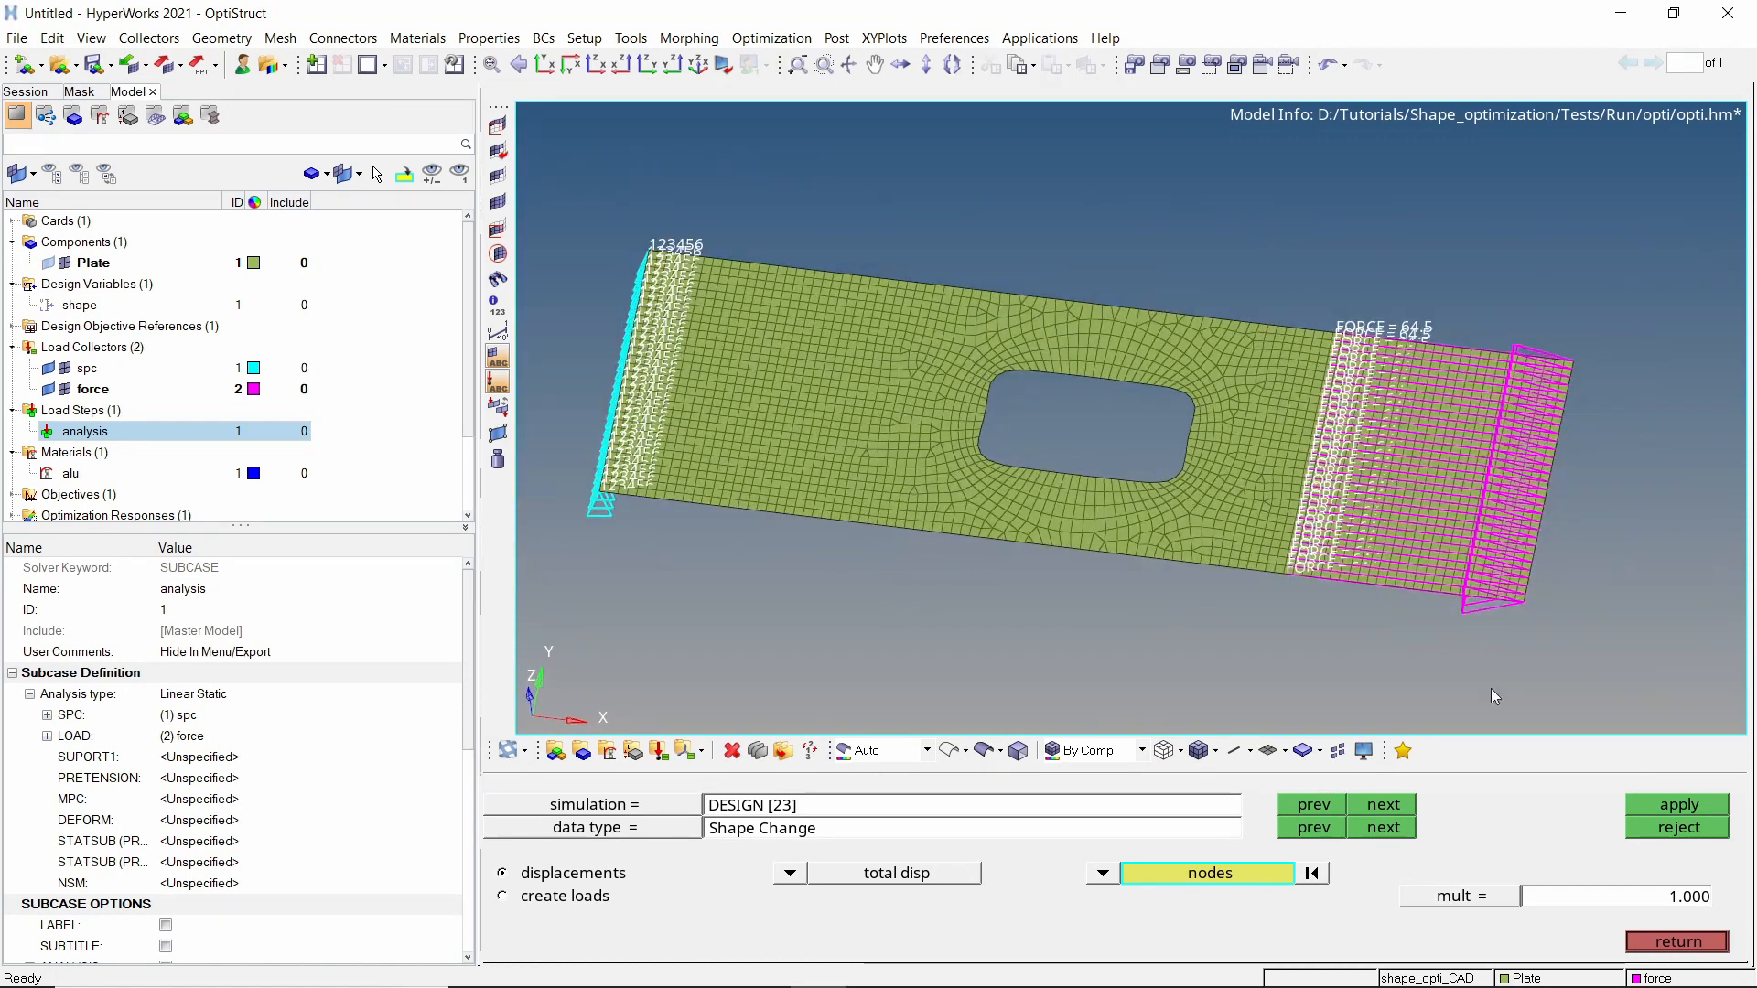
click(1696, 941)
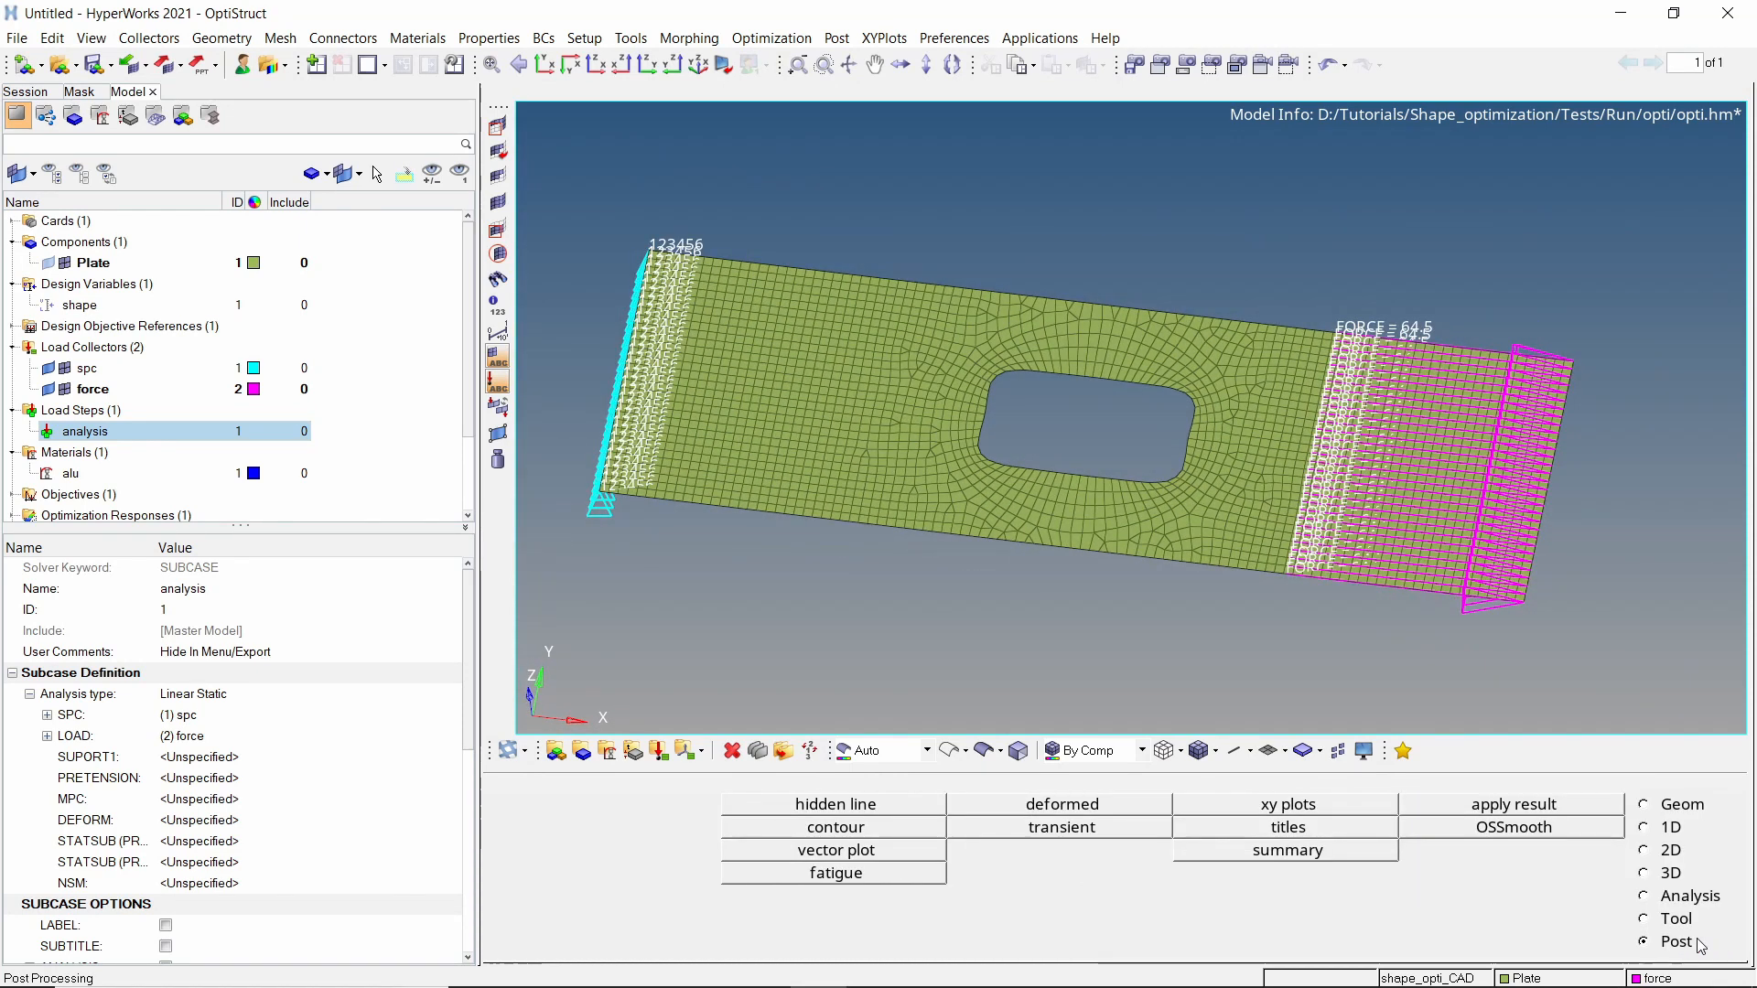
Show only the Plate component's geometry without its mesh and delete all of its original surfaces.
click(50, 264)
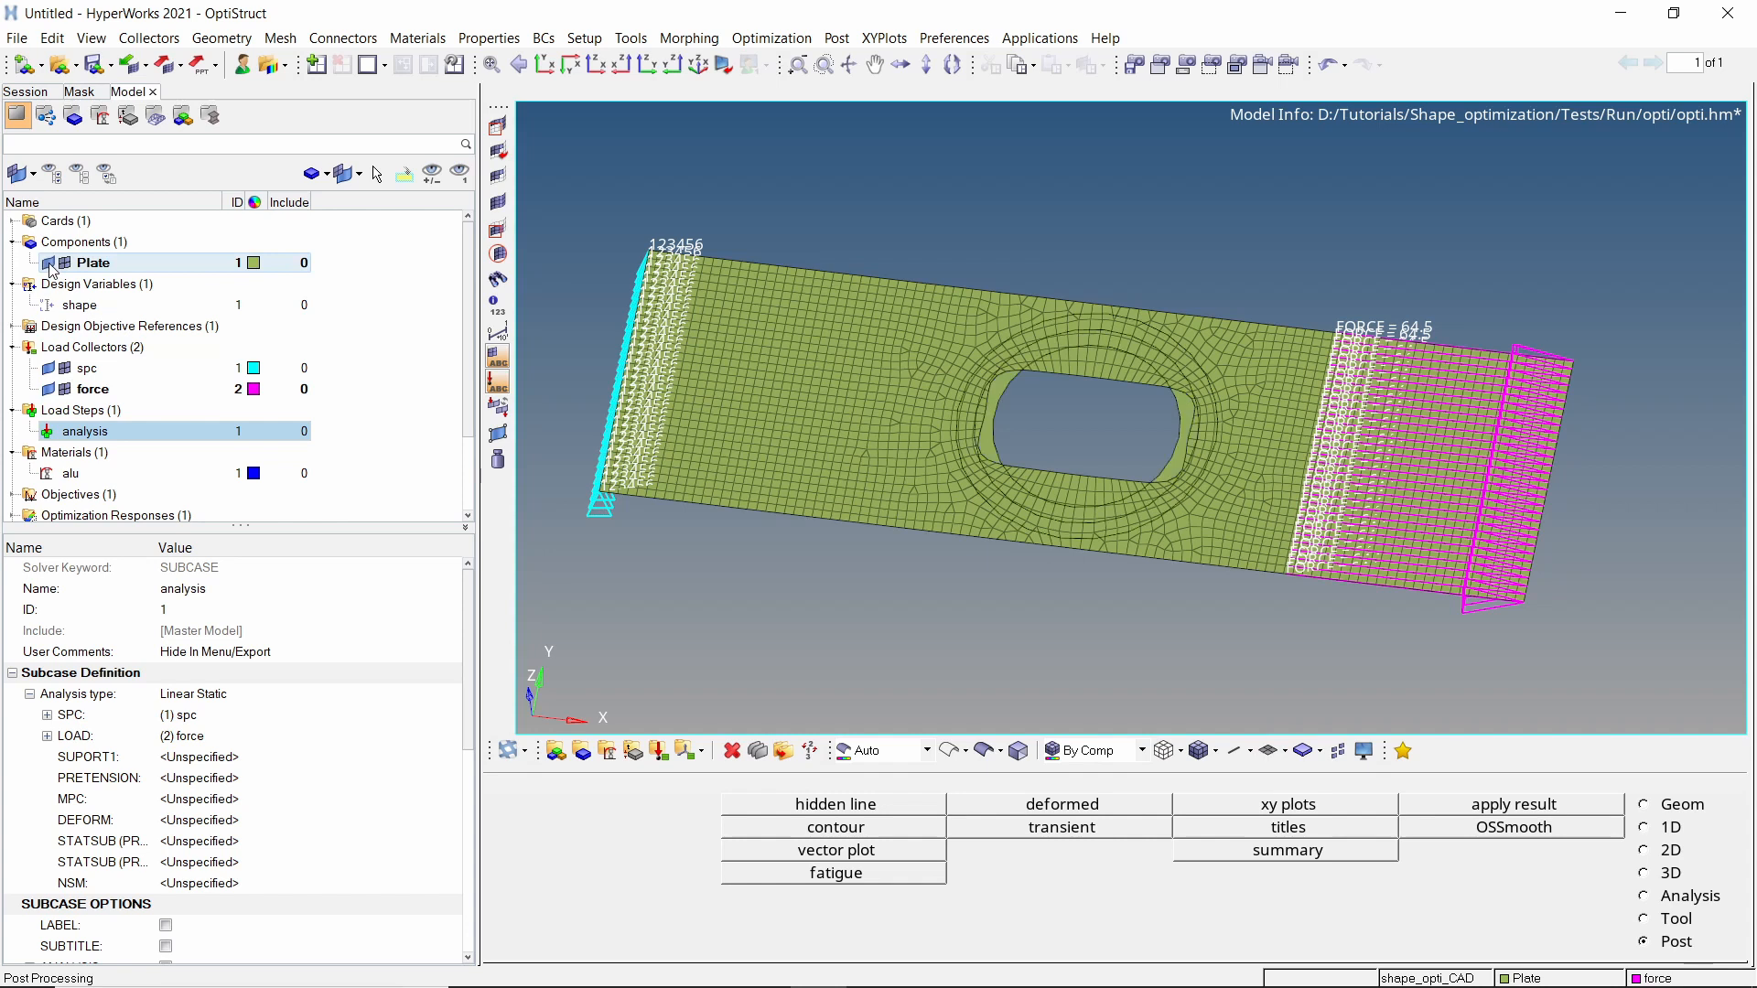
click(66, 264)
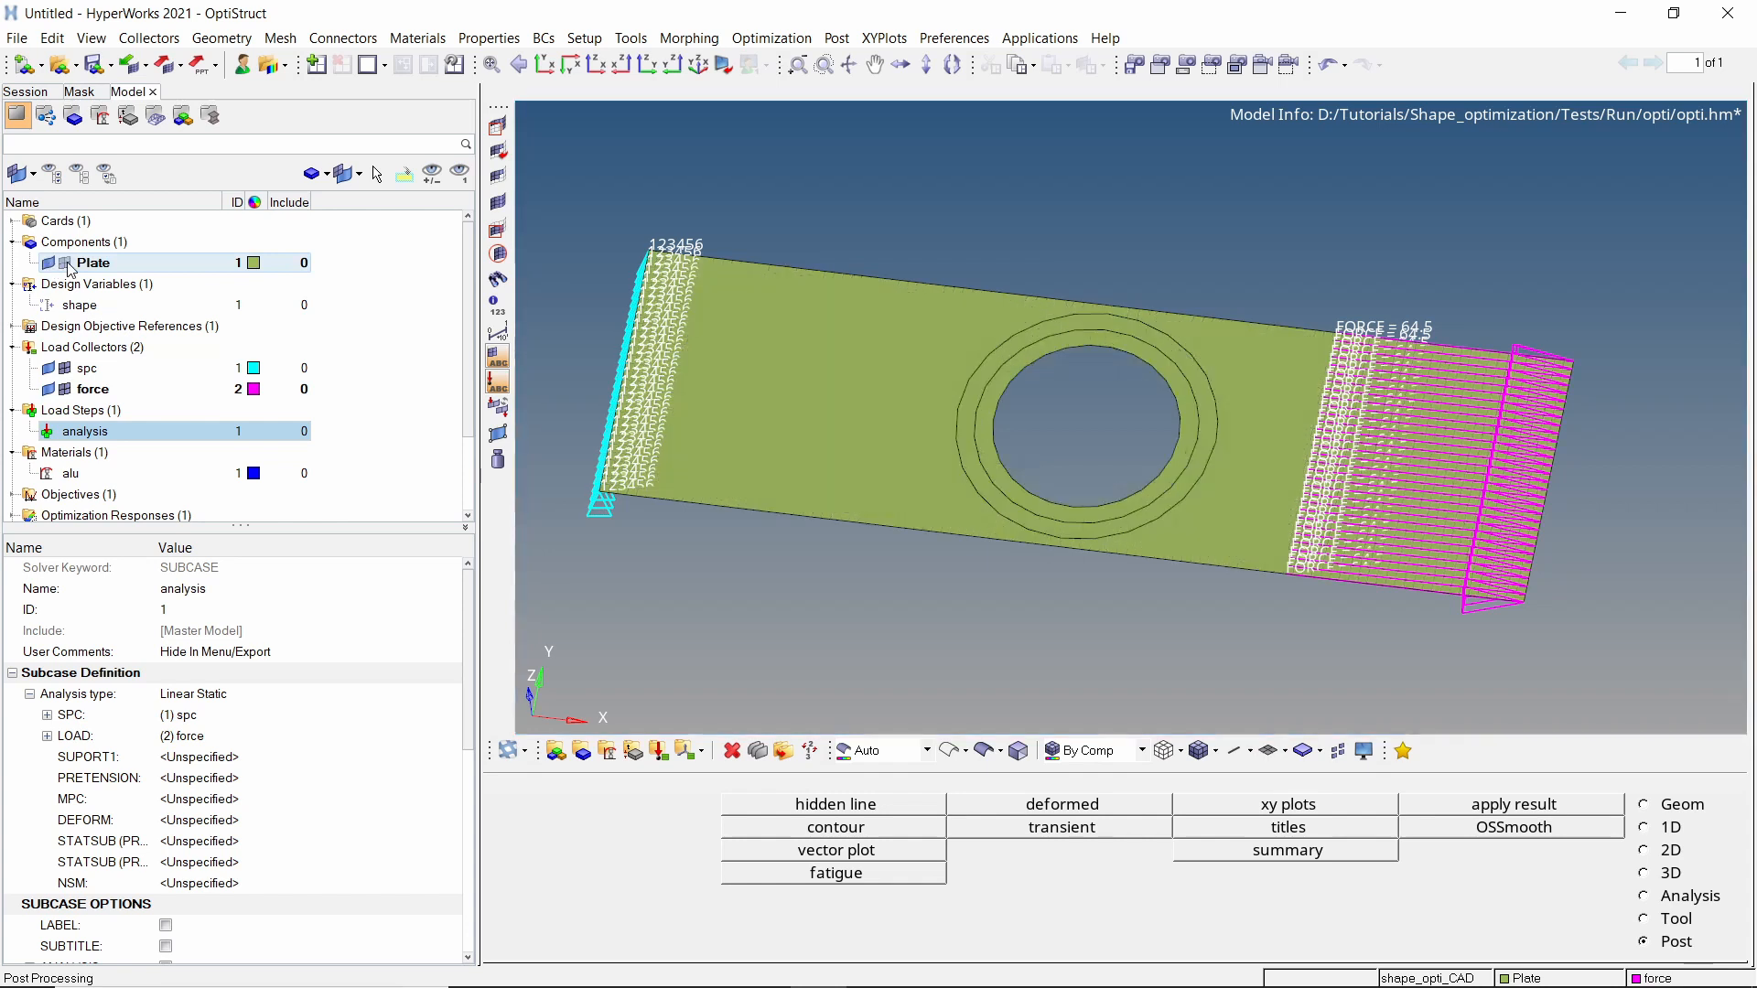
key(F2)
scroll(815, 518, down, 3)
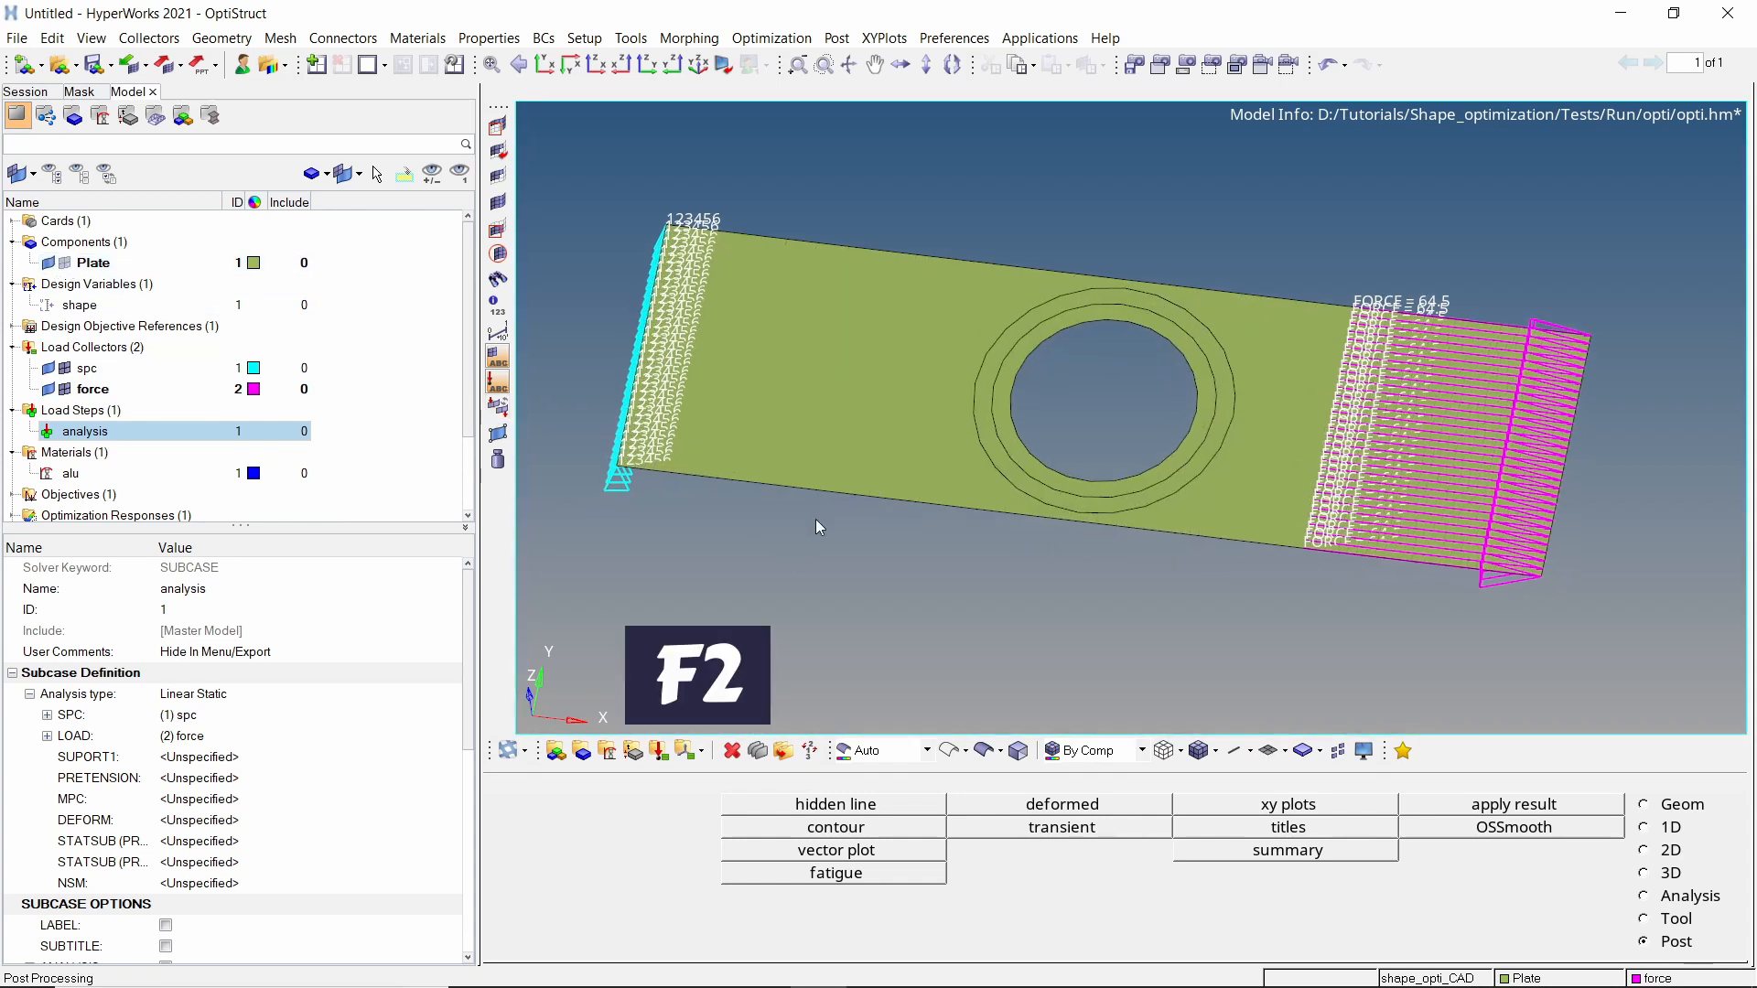
key(F2)
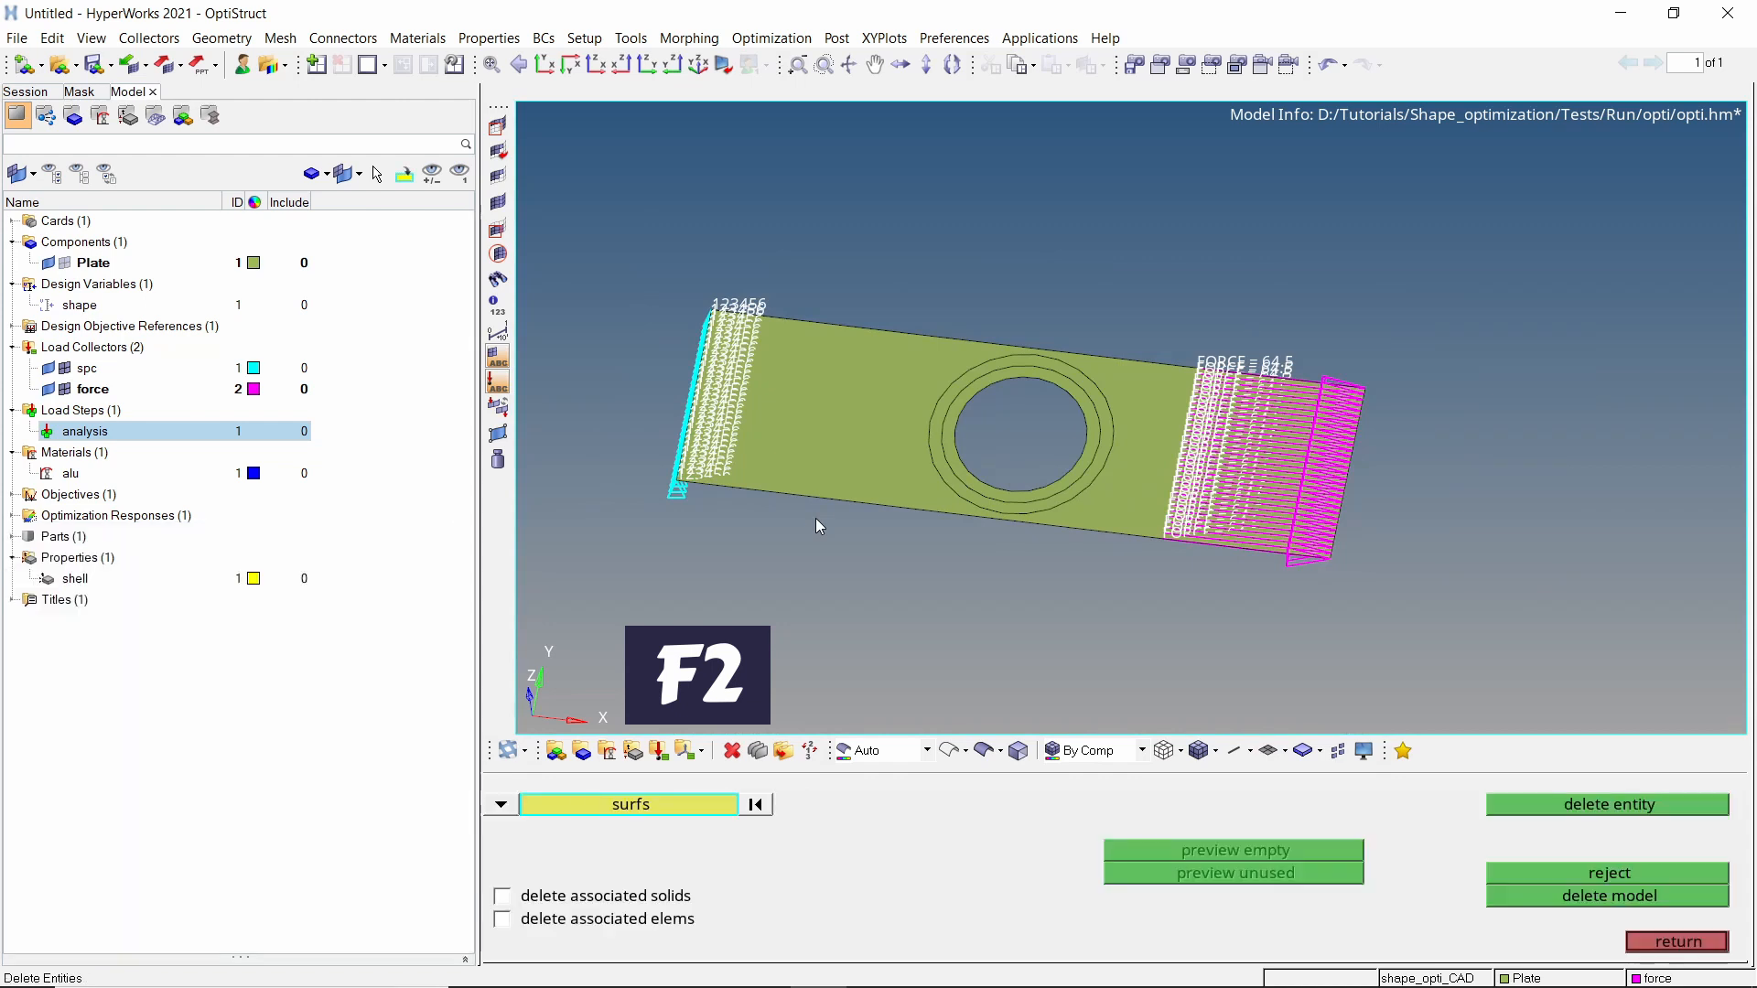
shift+drag(640, 206, 1415, 654)
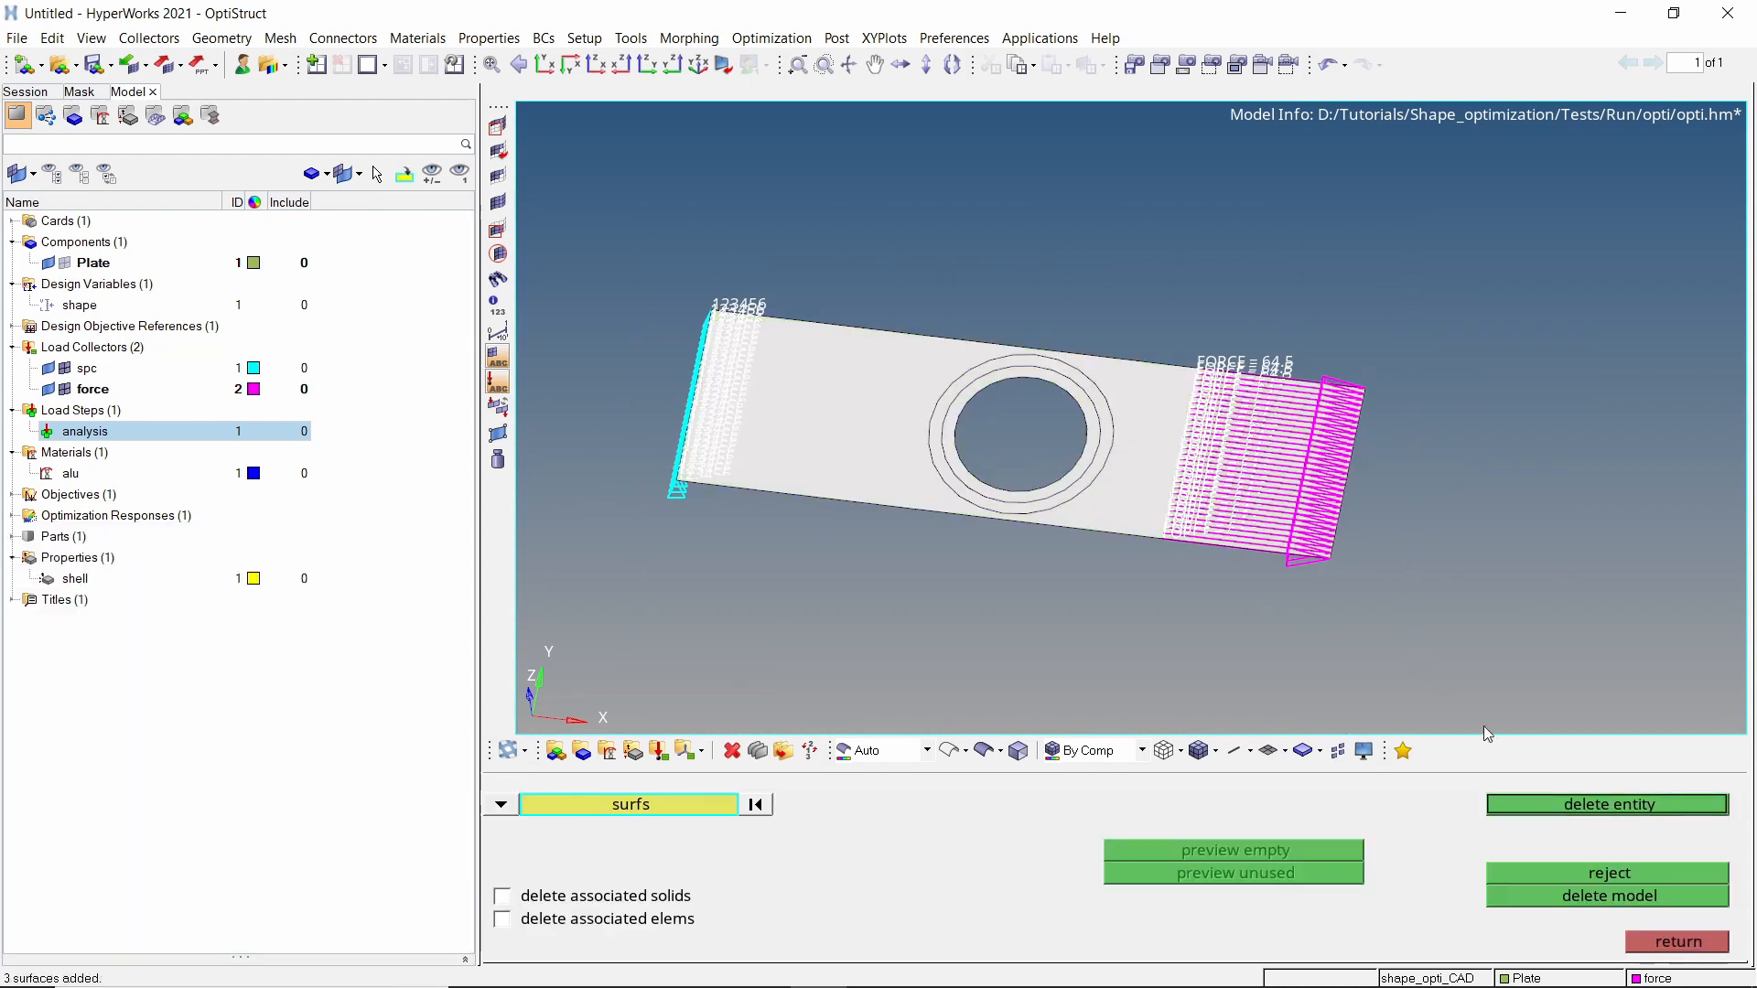
click(1567, 805)
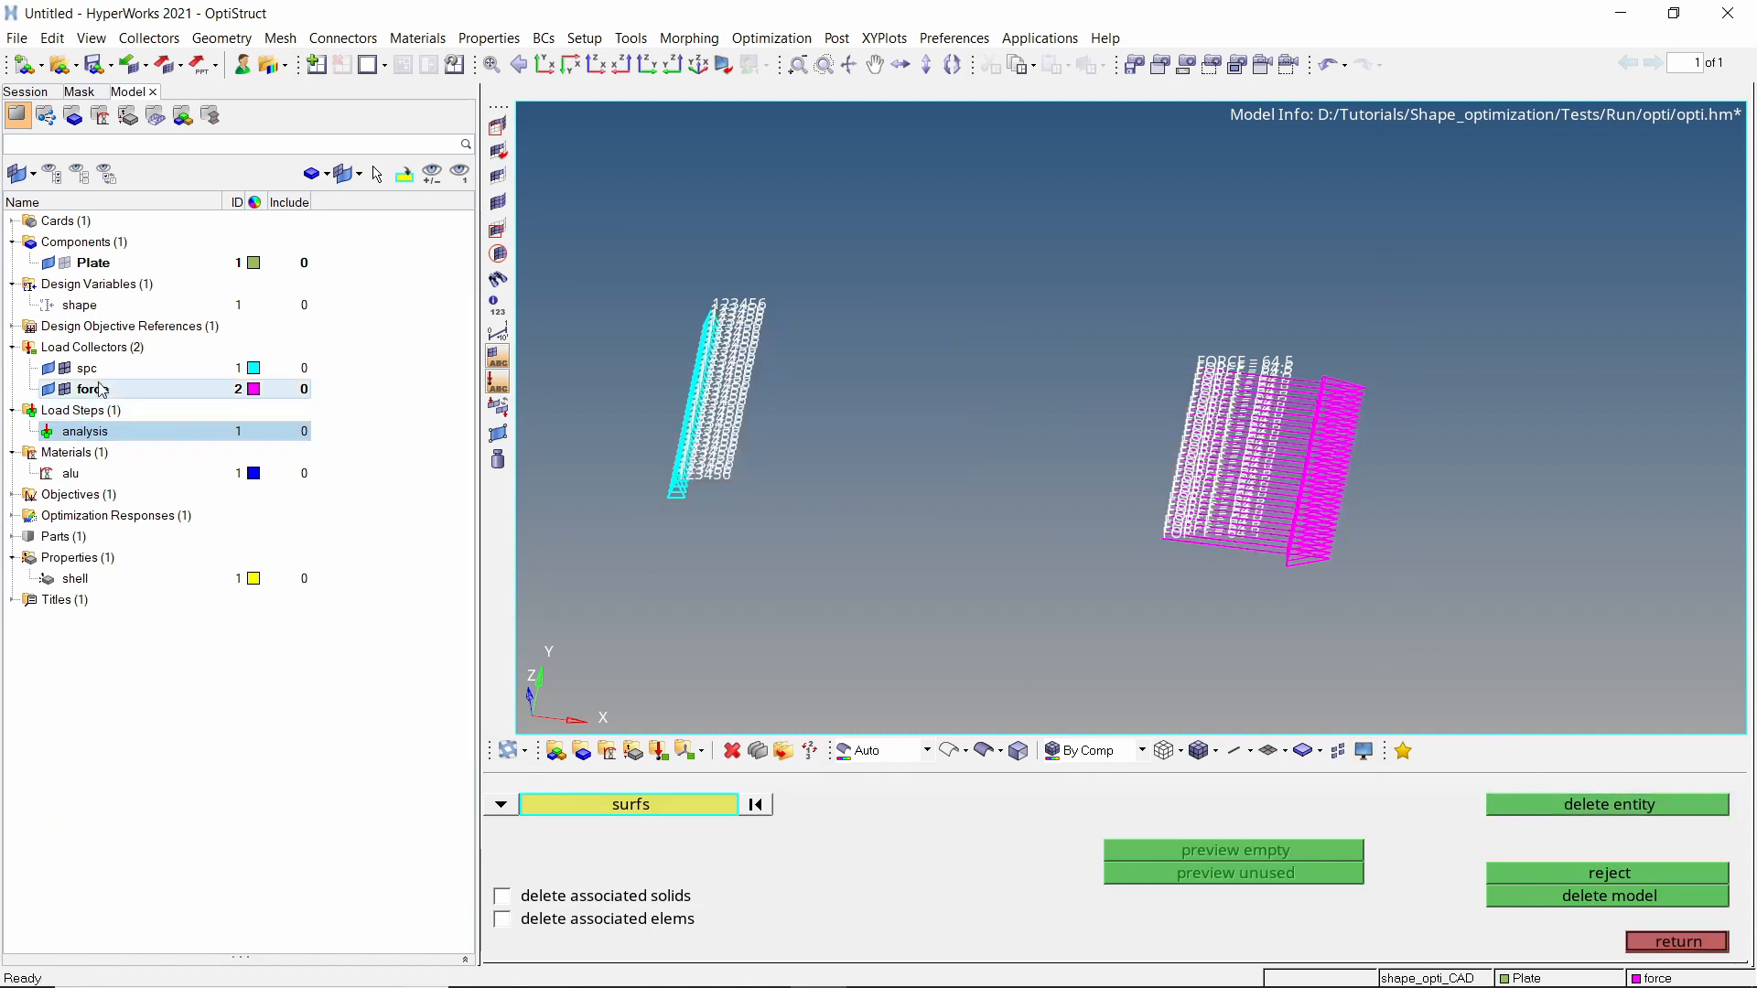
Hide the spc and force loads and display the Plate component's mesh again.
click(65, 368)
click(65, 388)
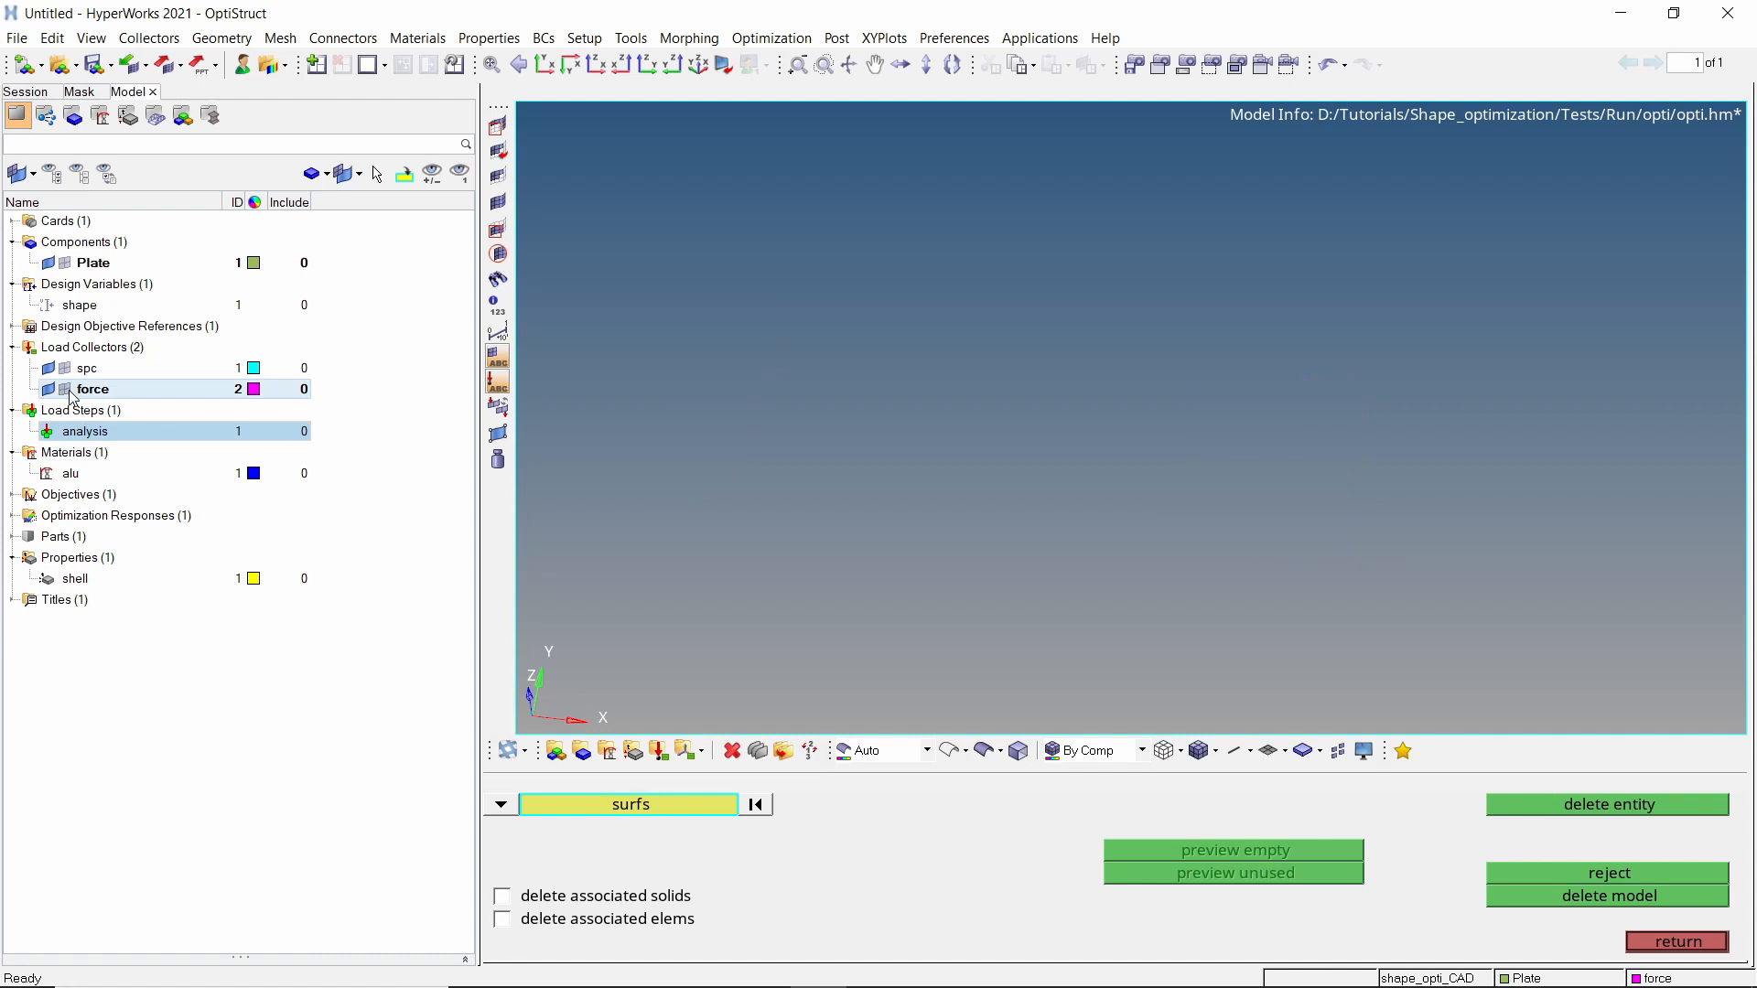
key(Escape)
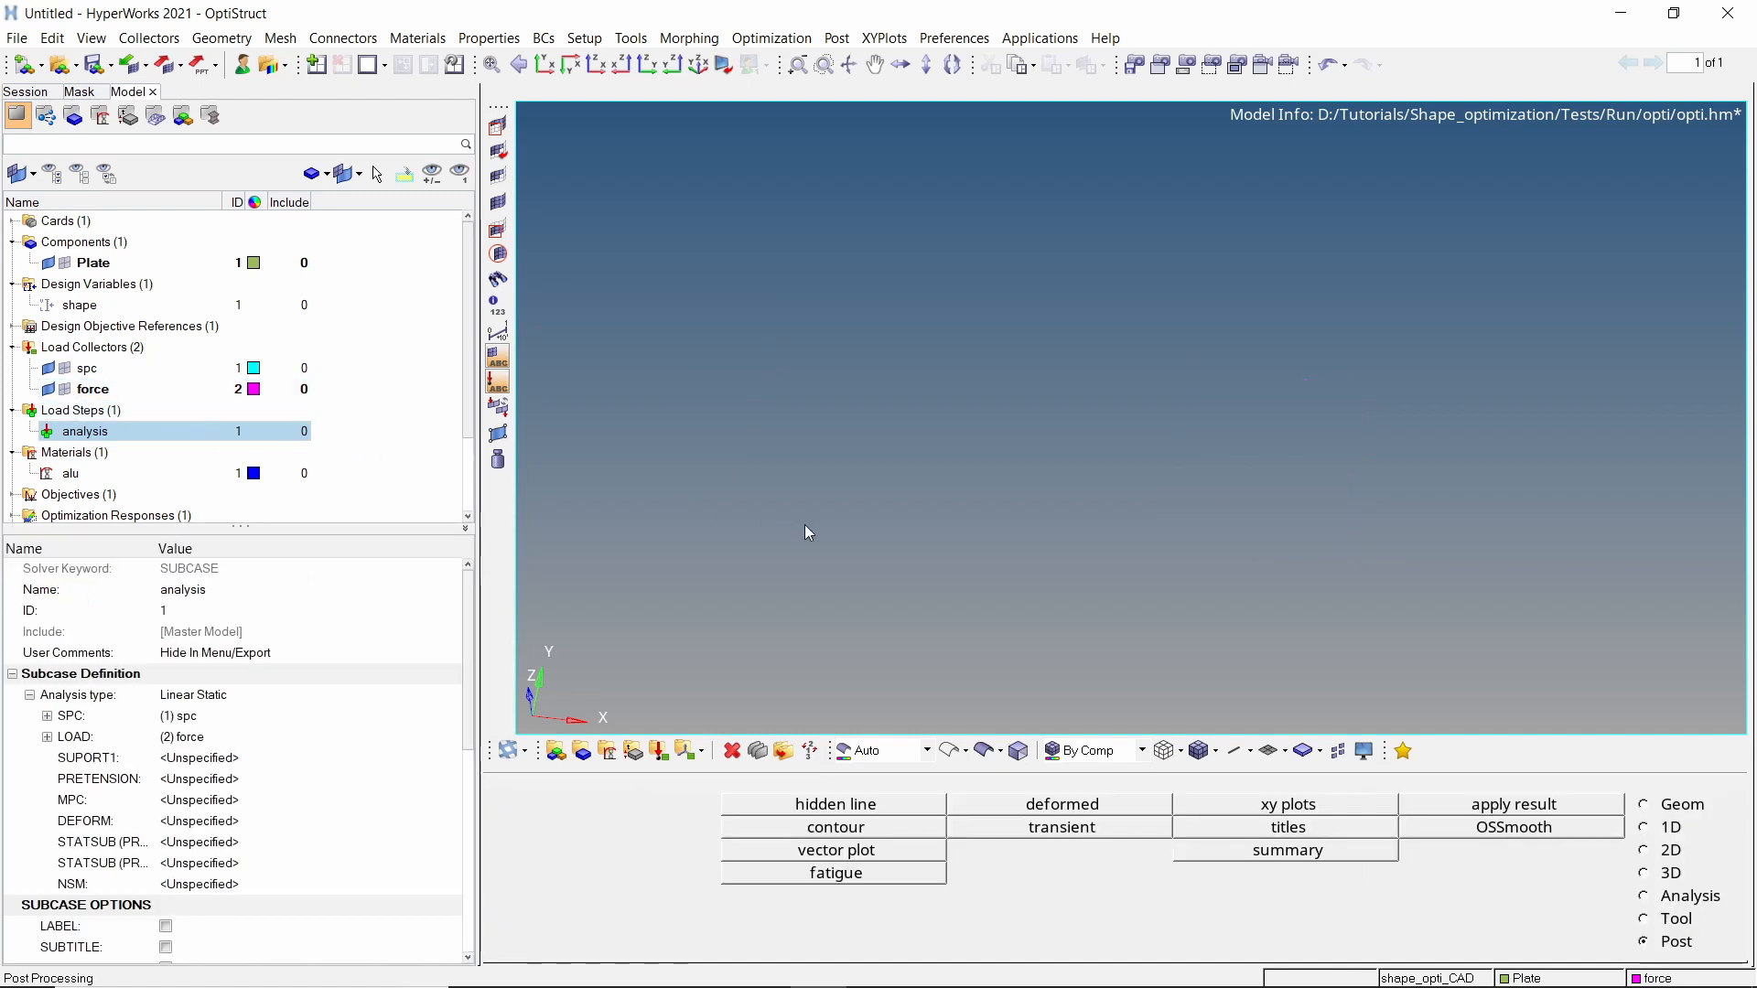
click(65, 262)
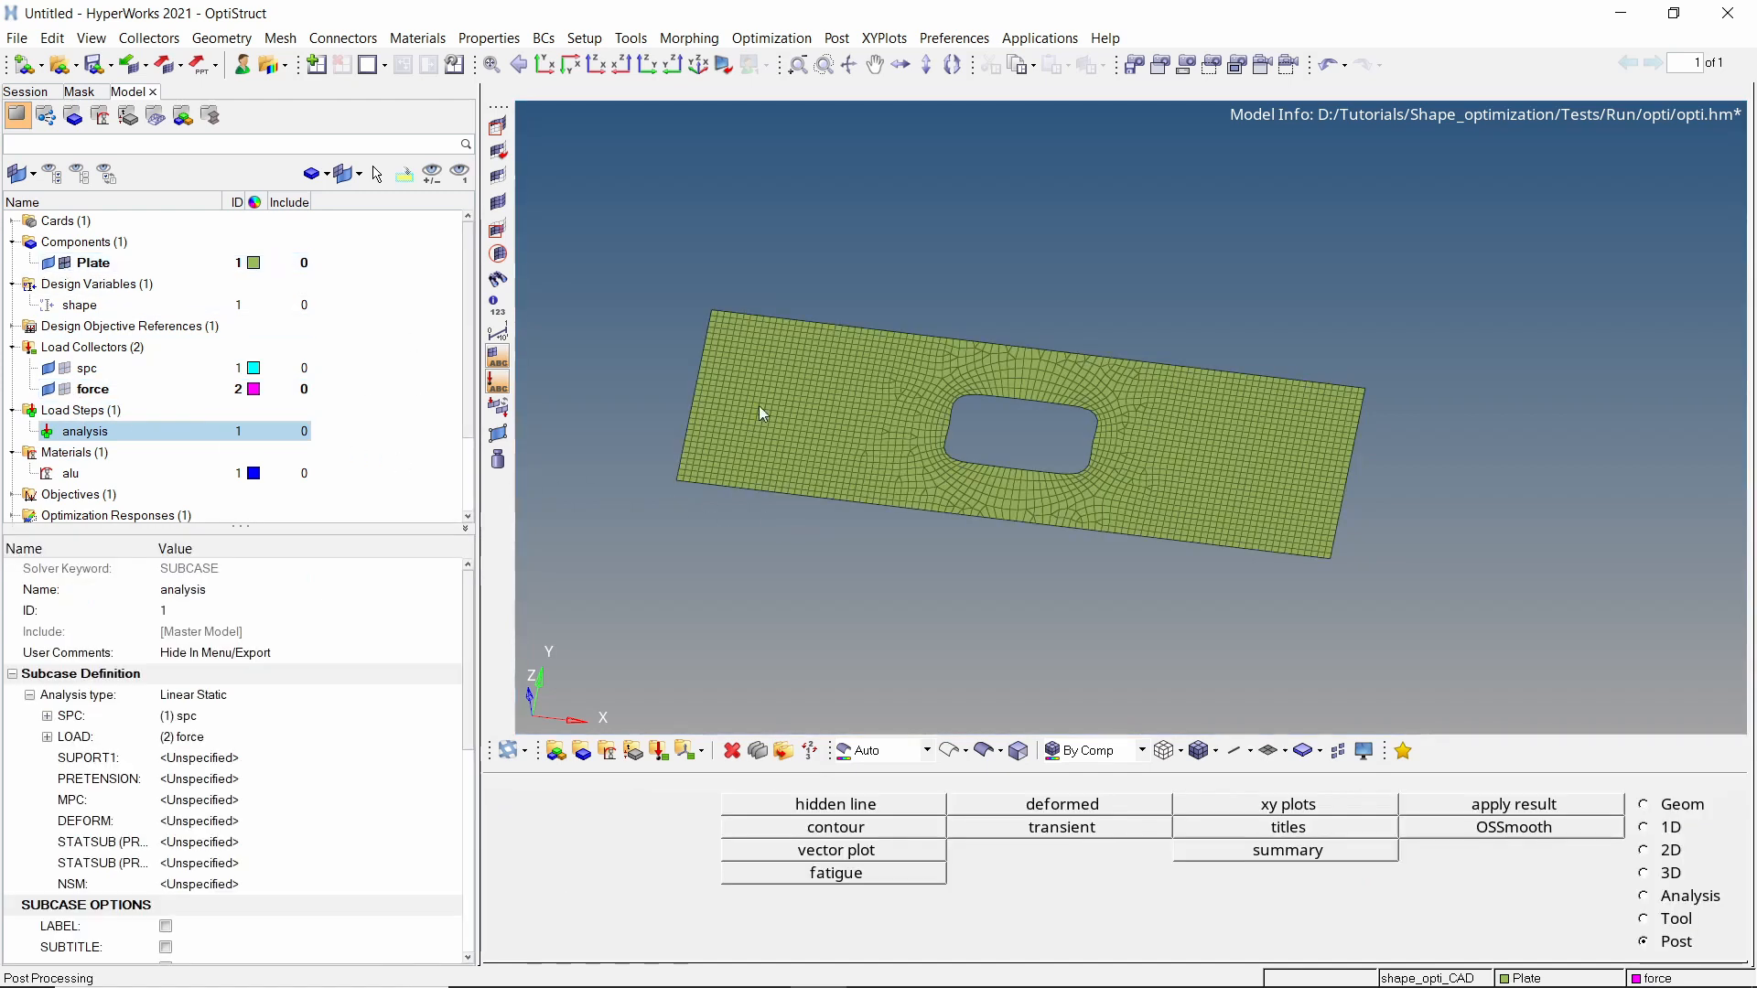
scroll(1120, 470, up, 5)
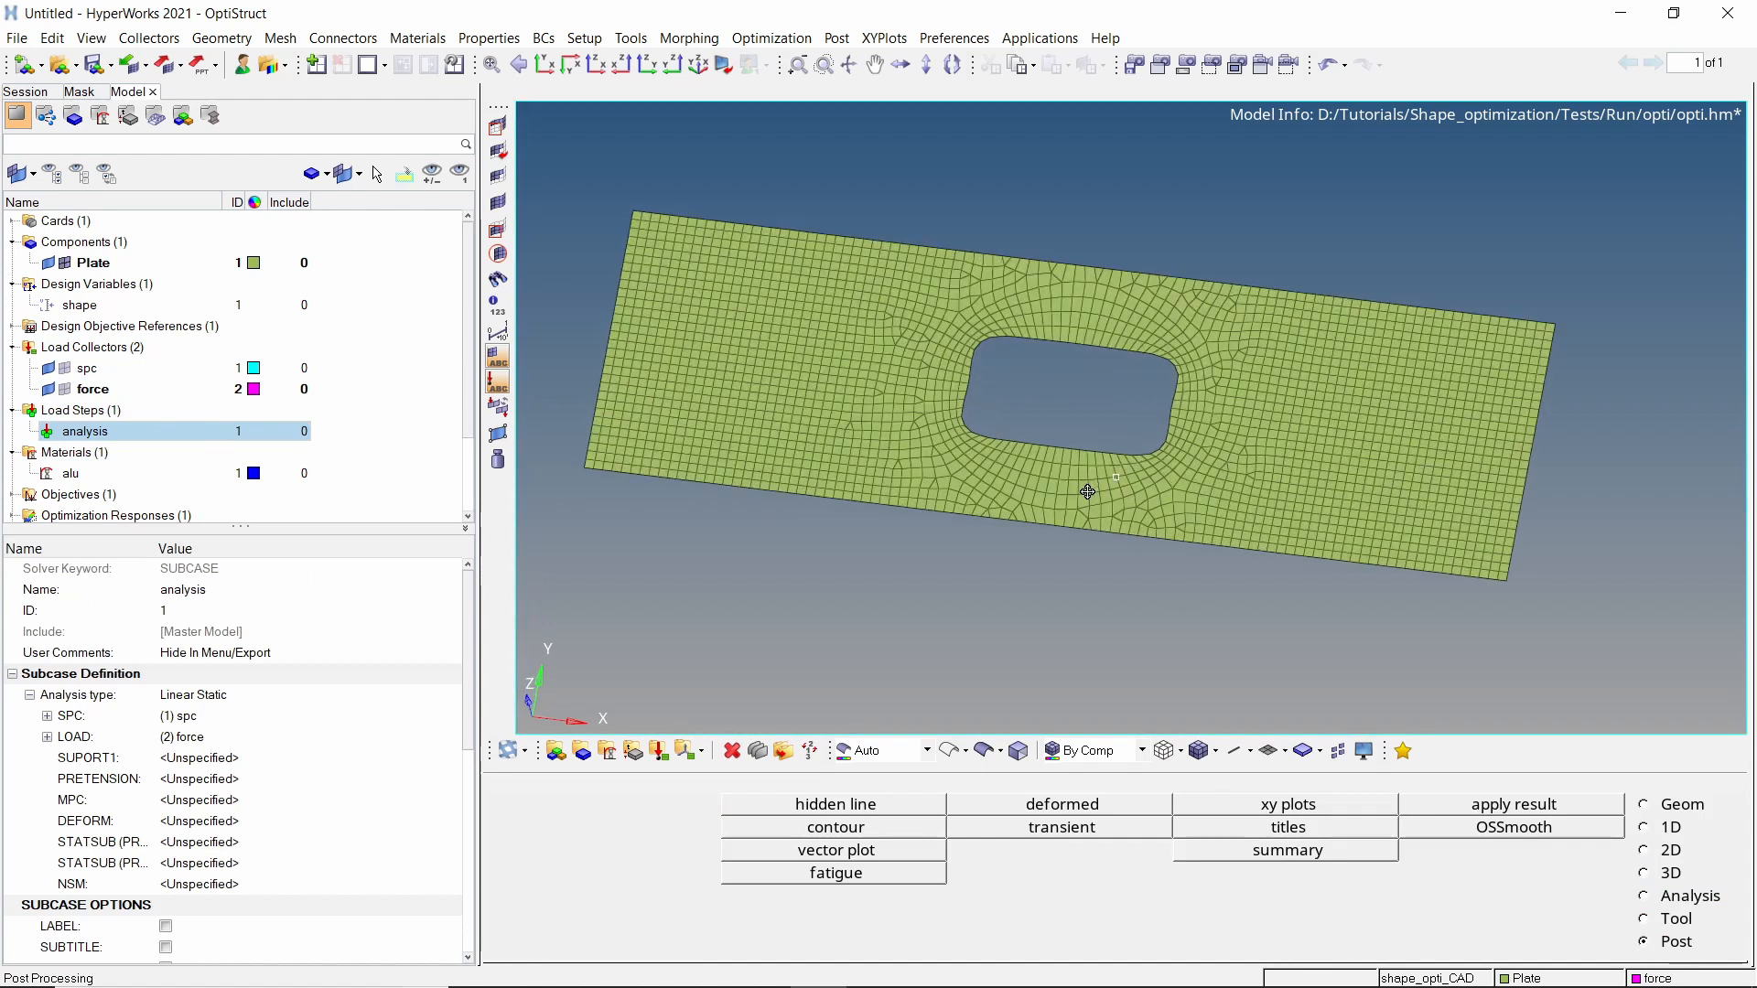
ctrl+drag(1087, 491, 1093, 477)
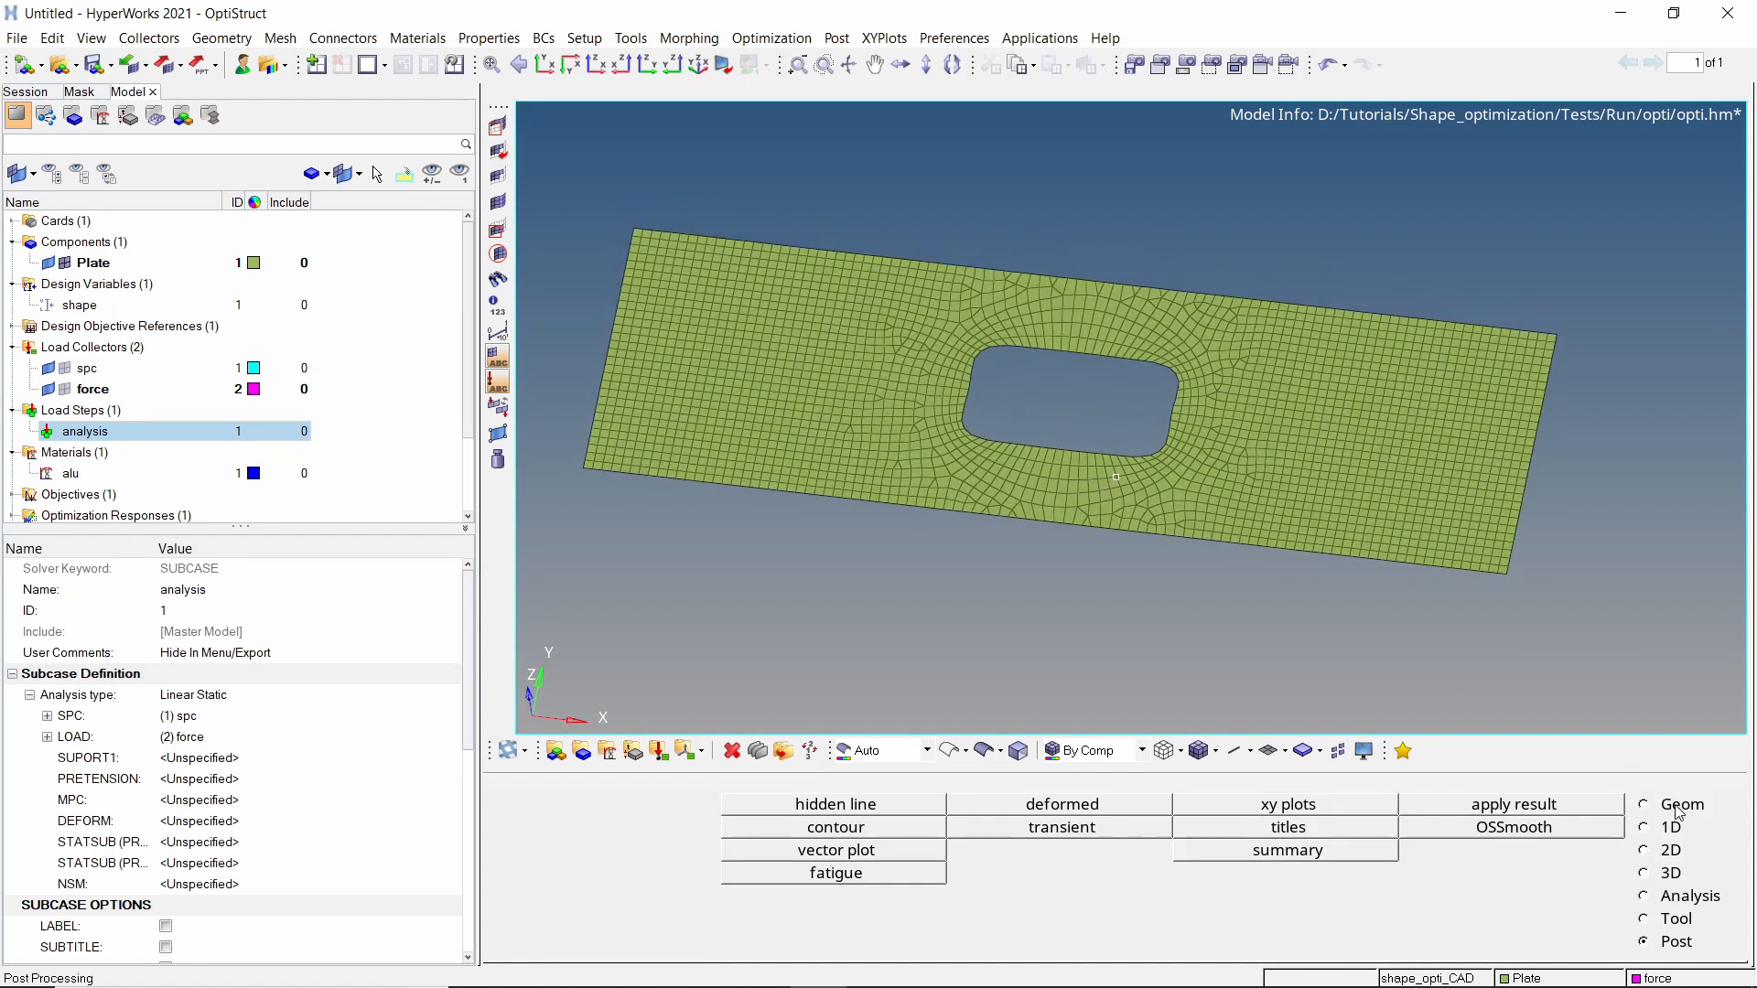
Create surfaces from all plate elements using From FE with Auto Detect Features, Mesh-Based Auto Tol and surface complexity 10.
click(1644, 805)
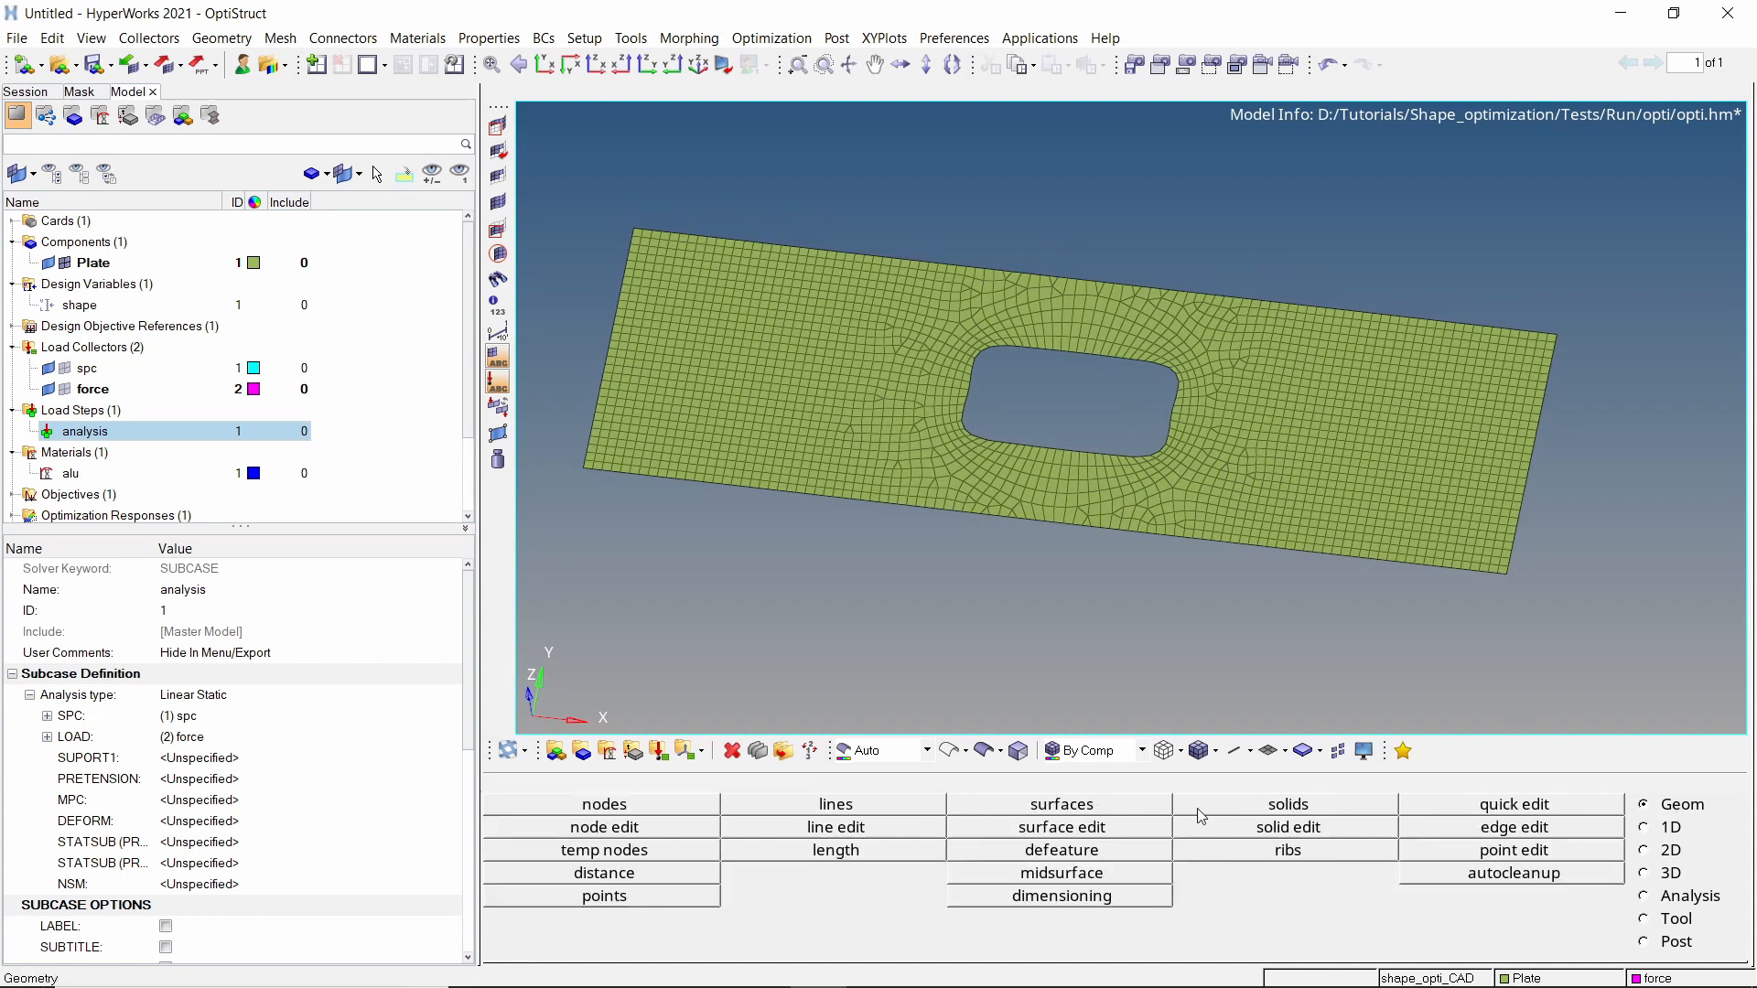
click(1150, 808)
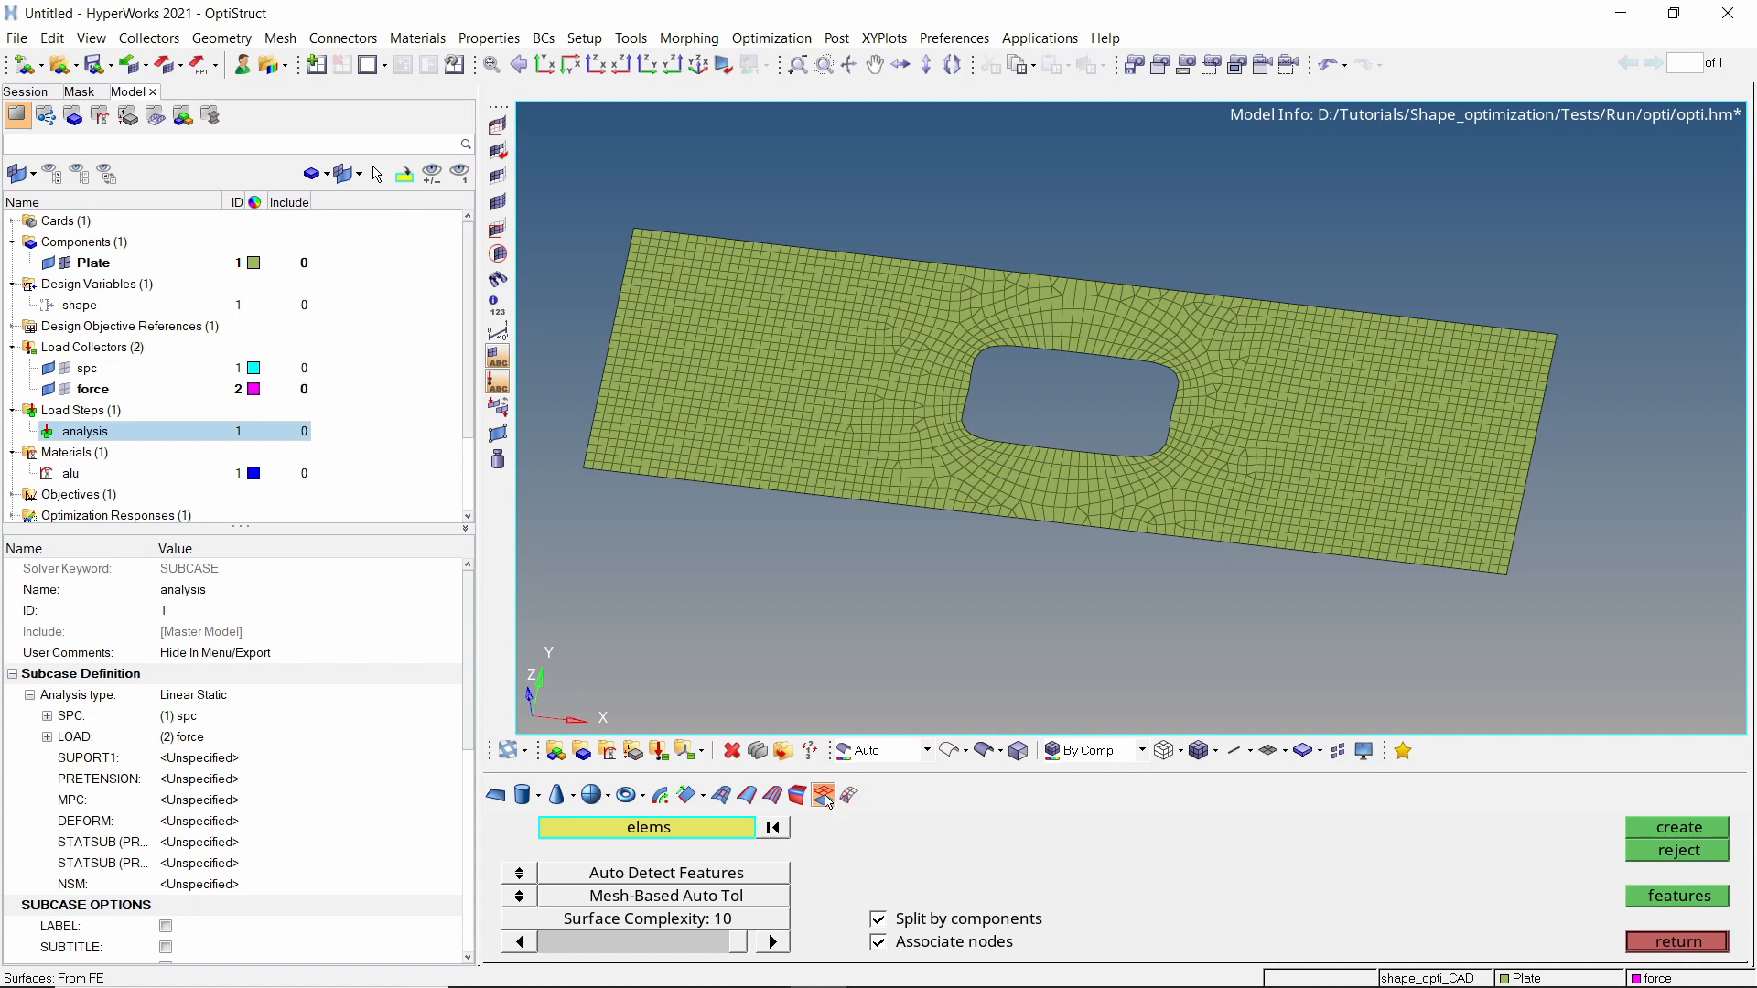
shift+drag(563, 160, 1622, 655)
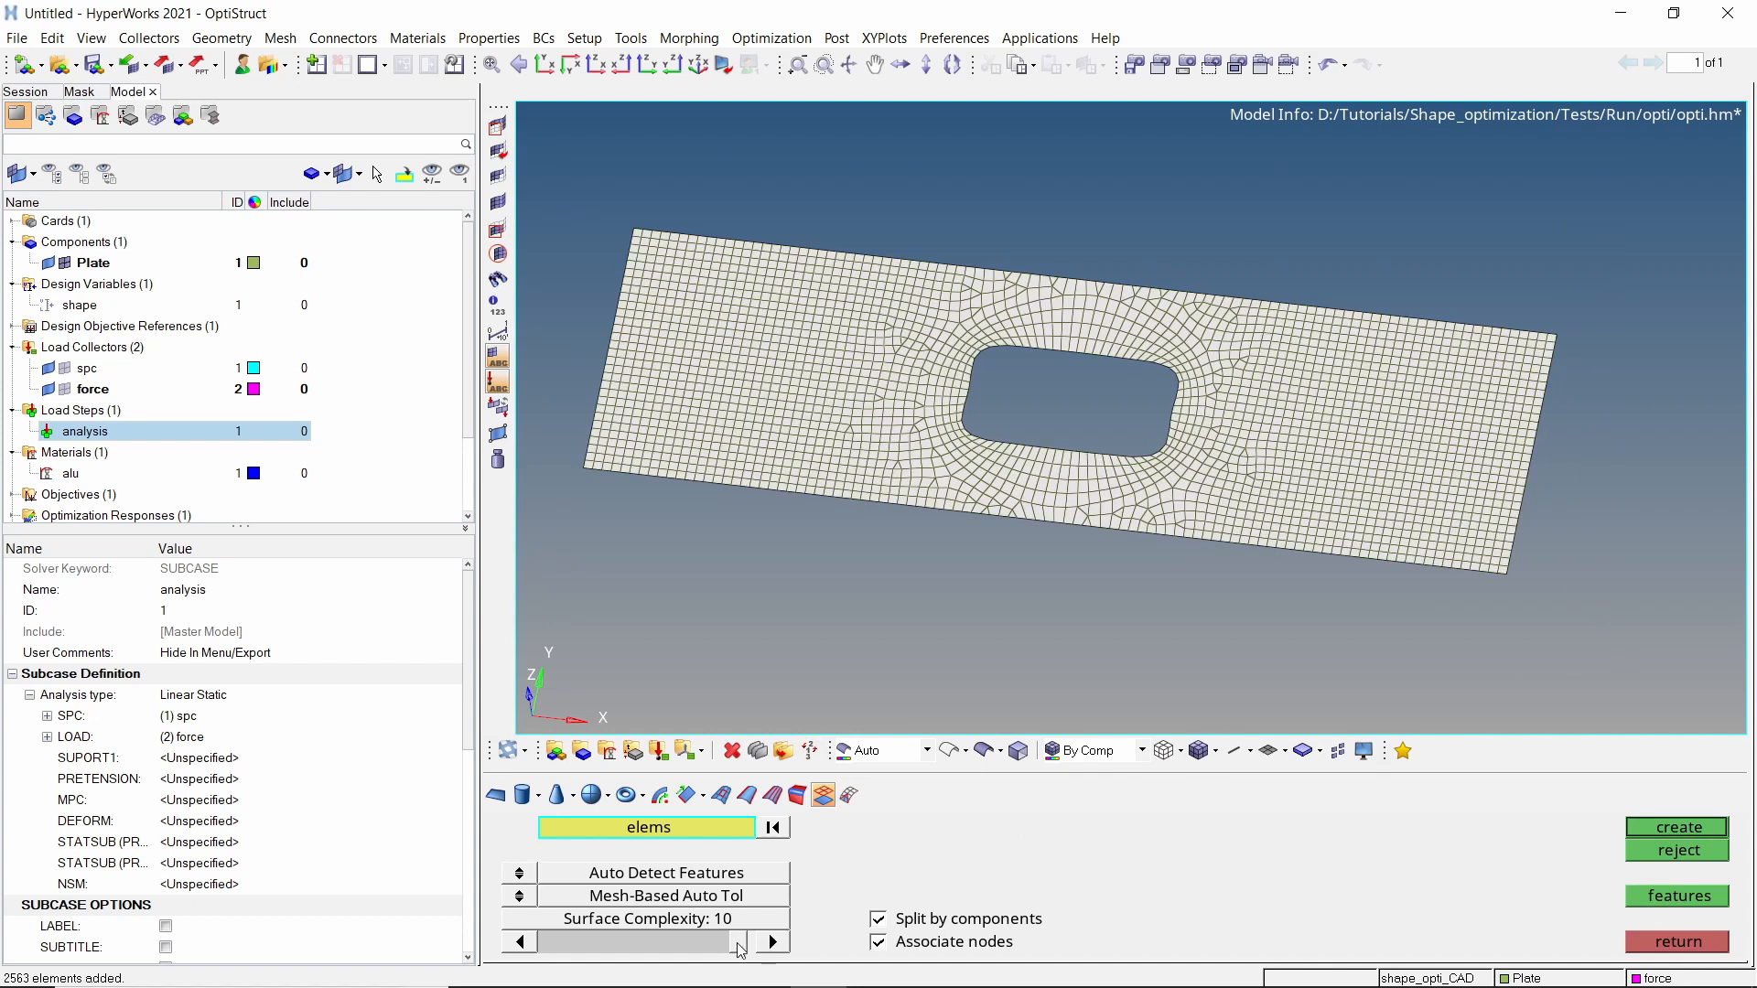
mouse_move(737, 942)
mouse_down()
mouse_move(646, 954)
mouse_move(743, 942)
mouse_up()
click(1644, 829)
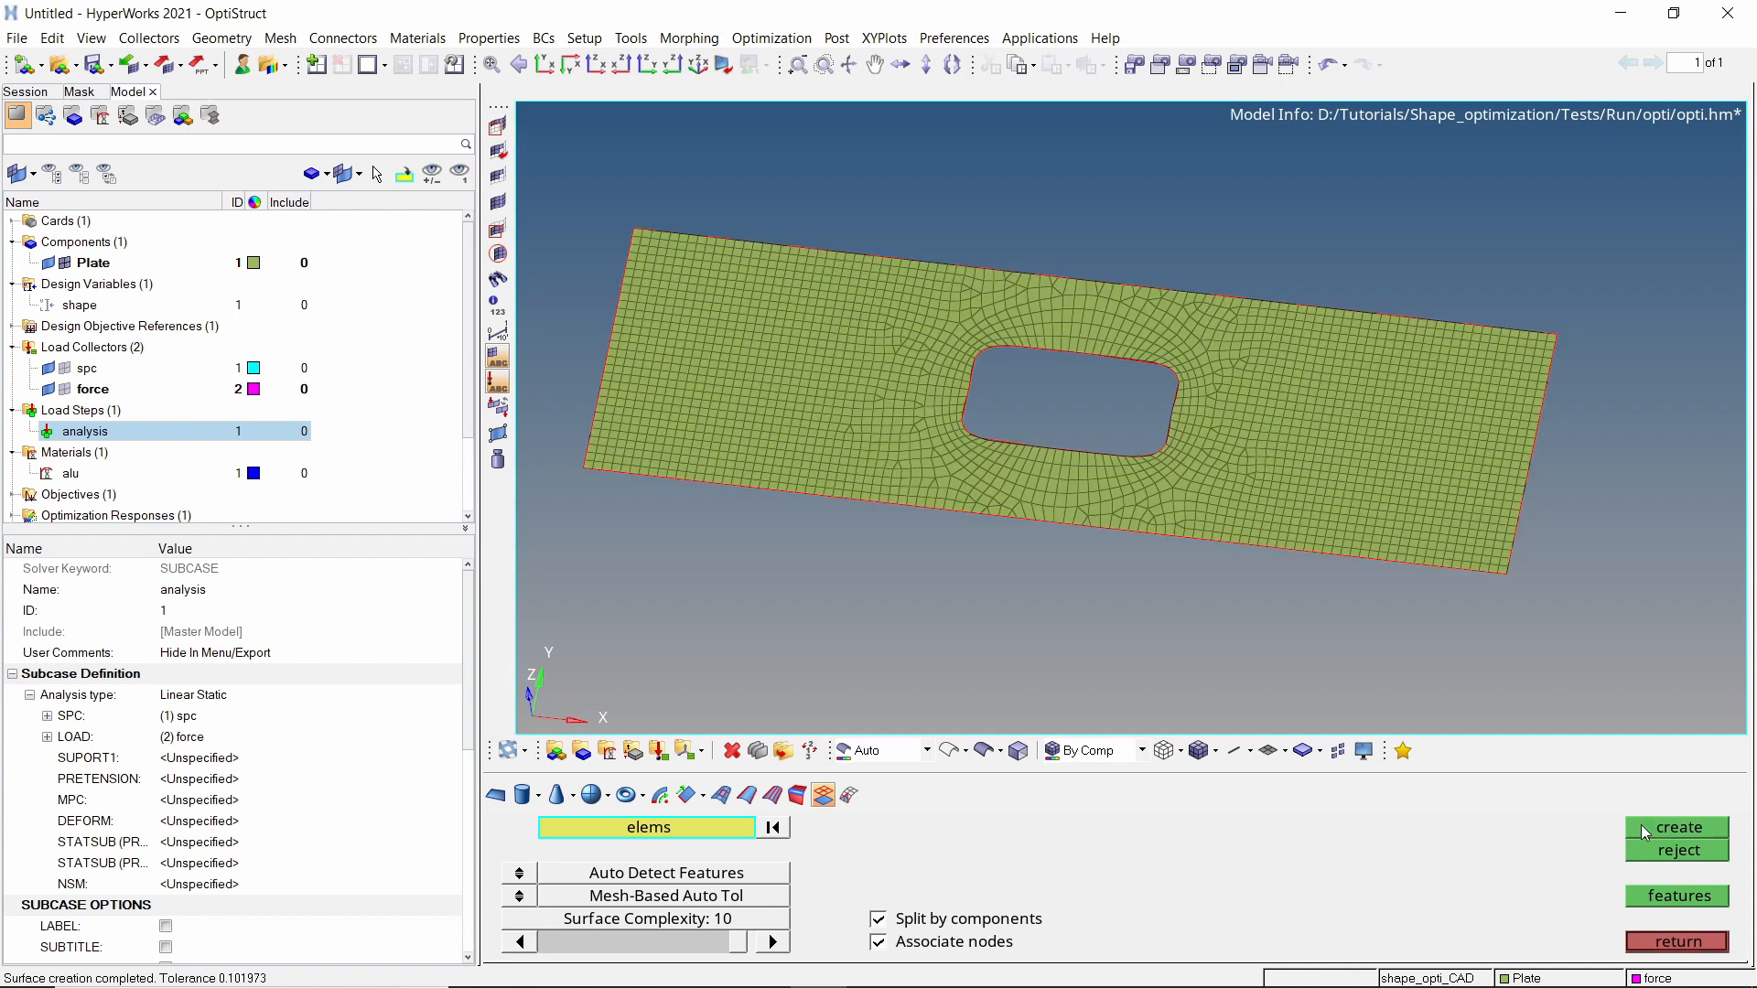
click(1652, 942)
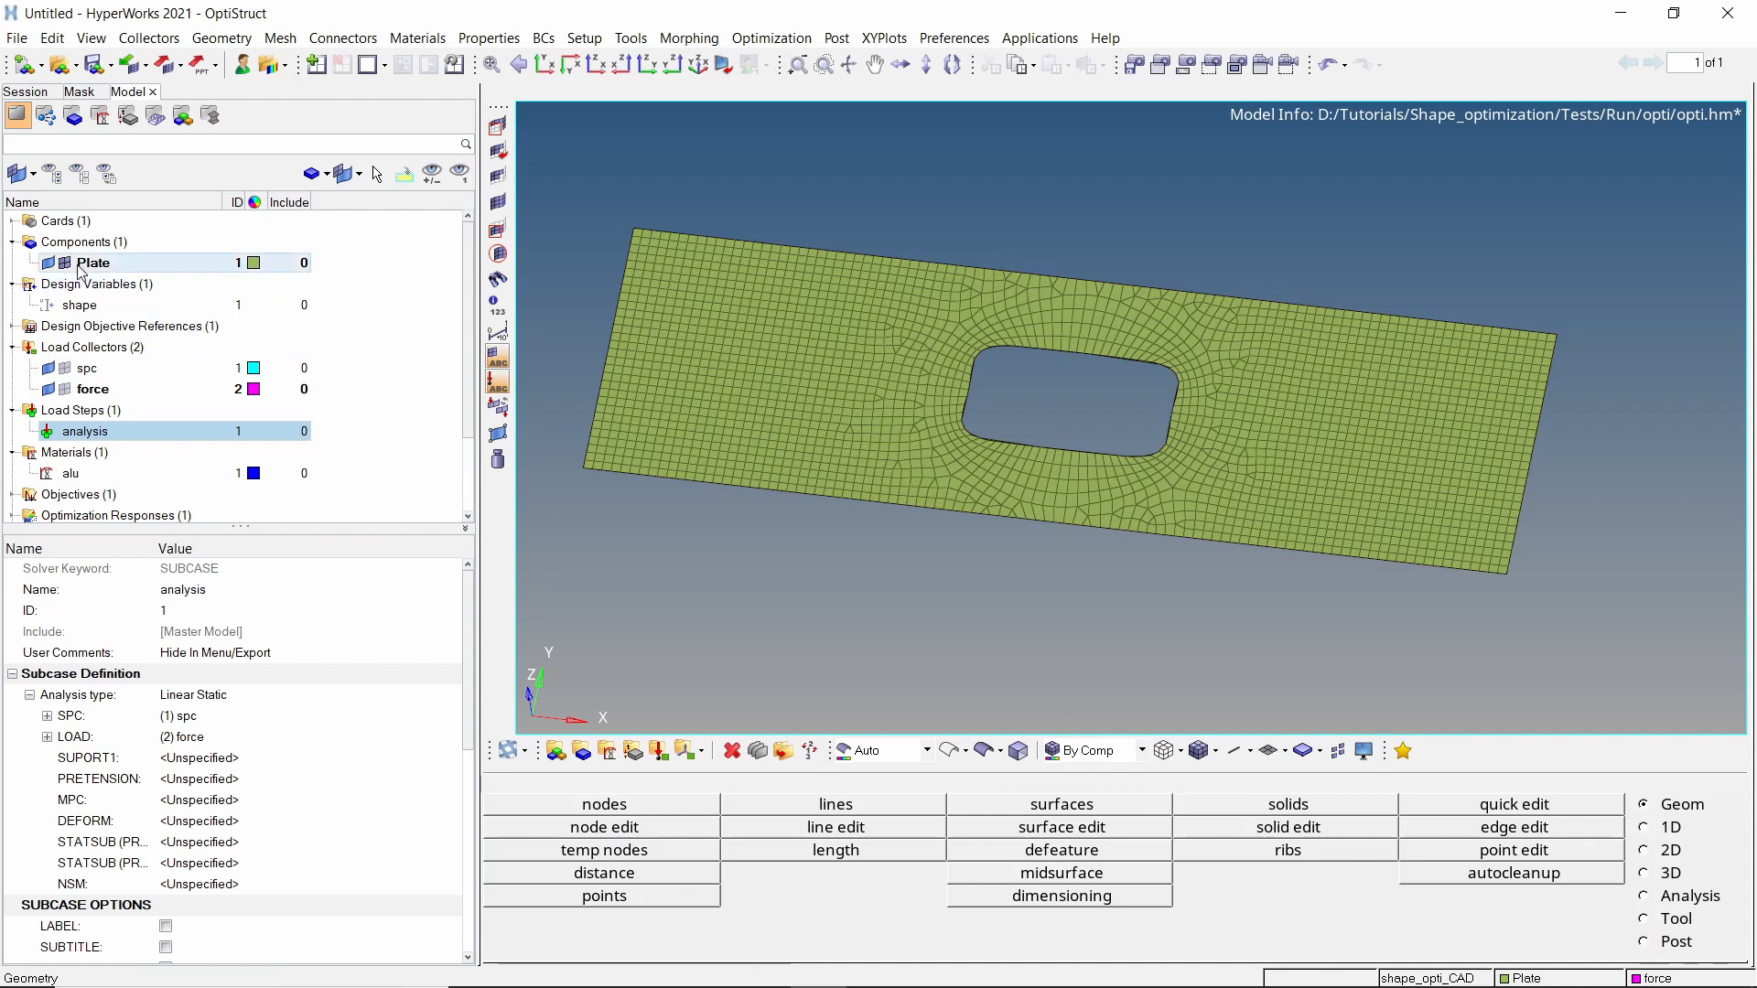
Hide the Plate component's mesh and inspect the new surface around the optimized hole.
click(66, 264)
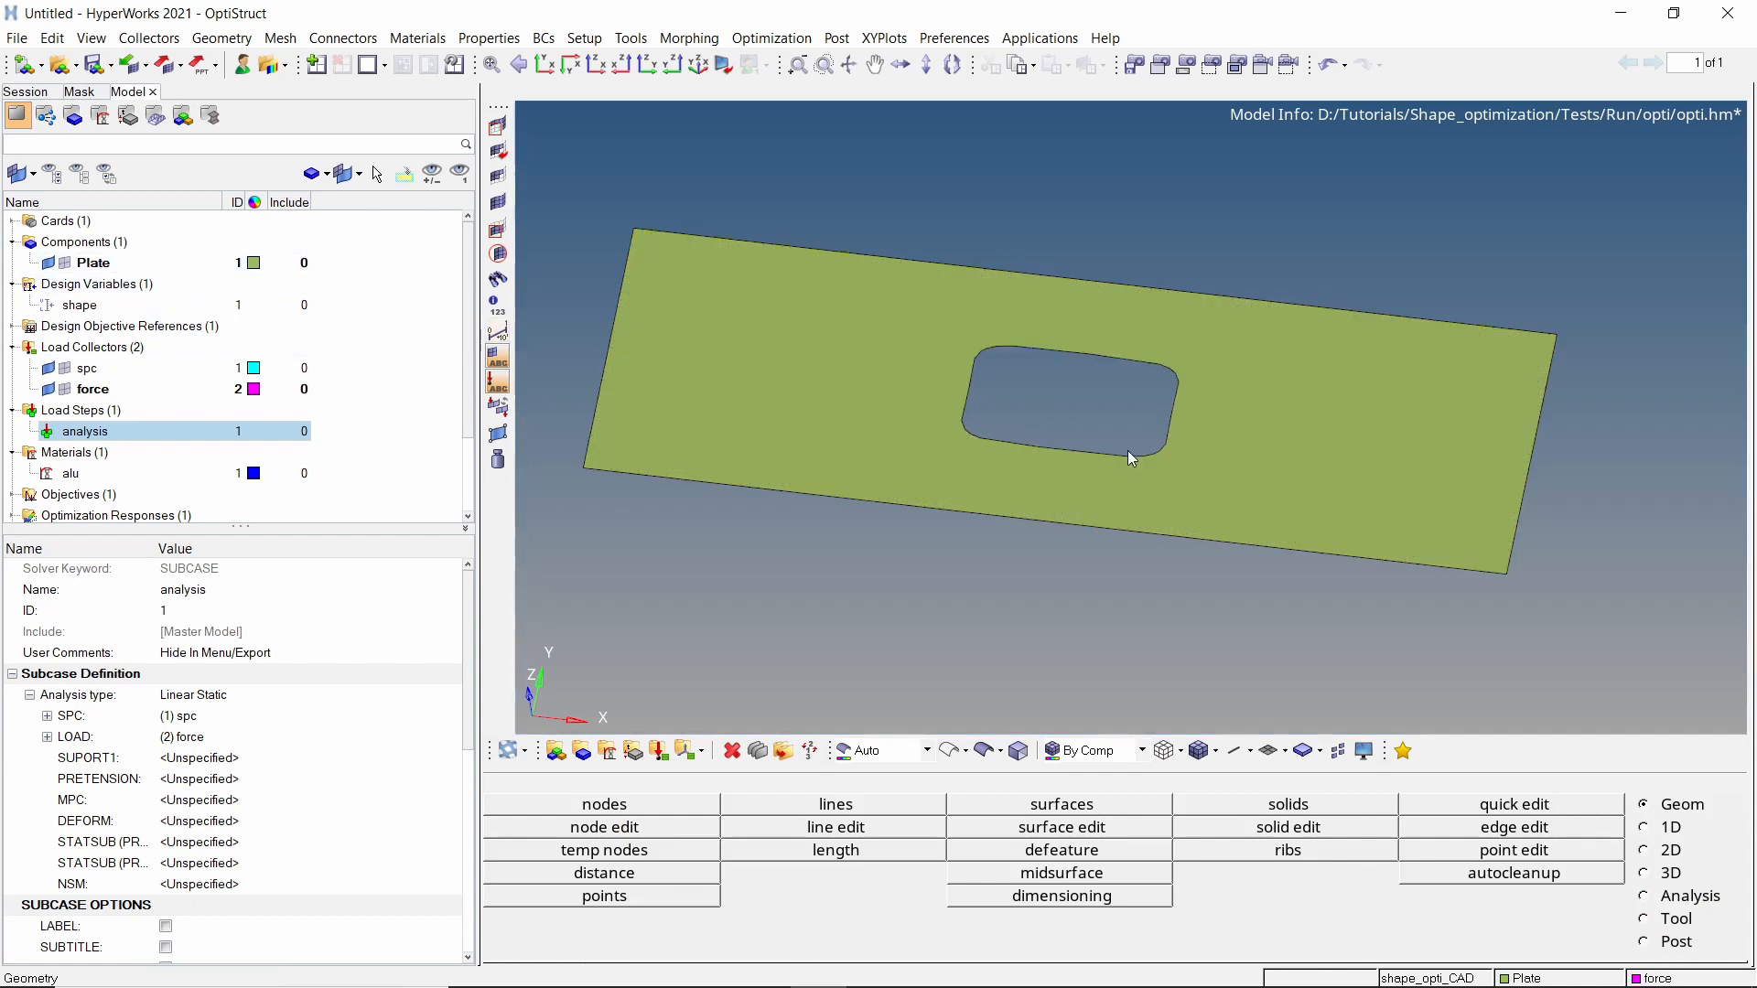
ctrl+right_drag(1127, 450, 1189, 472)
mouse_move(1225, 476)
ctrl+mouse_down()
mouse_move(1247, 403)
mouse_move(1244, 449)
ctrl+mouse_up()
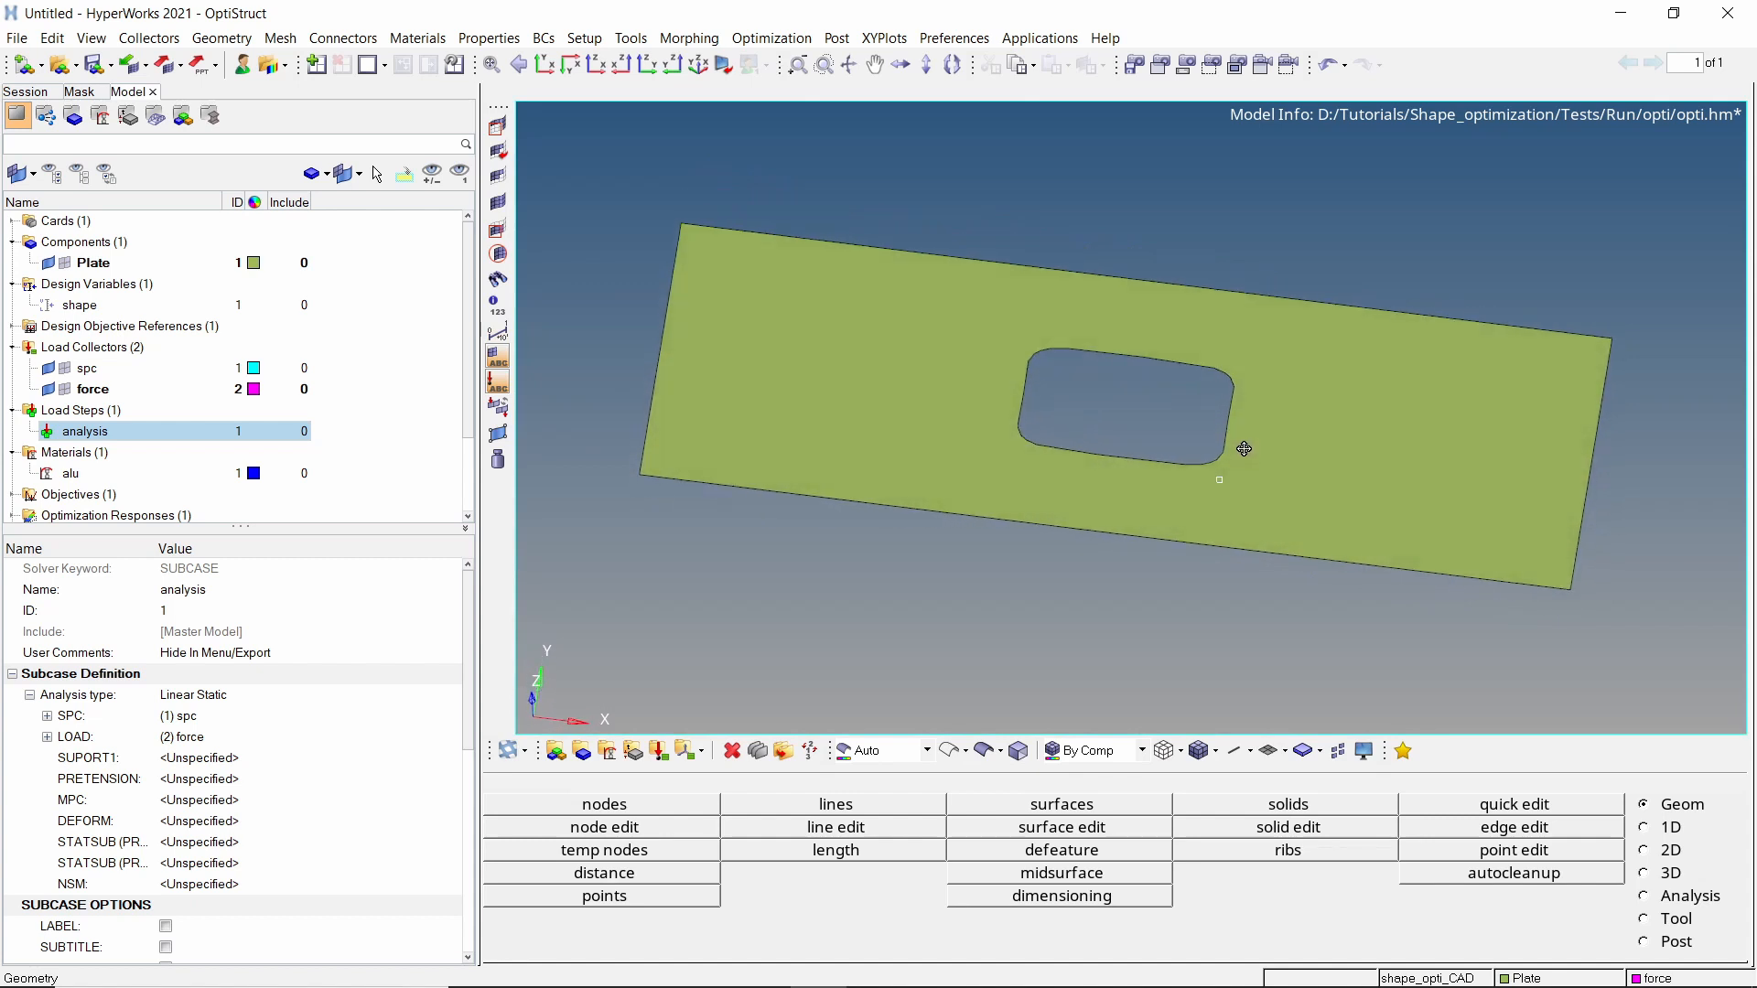